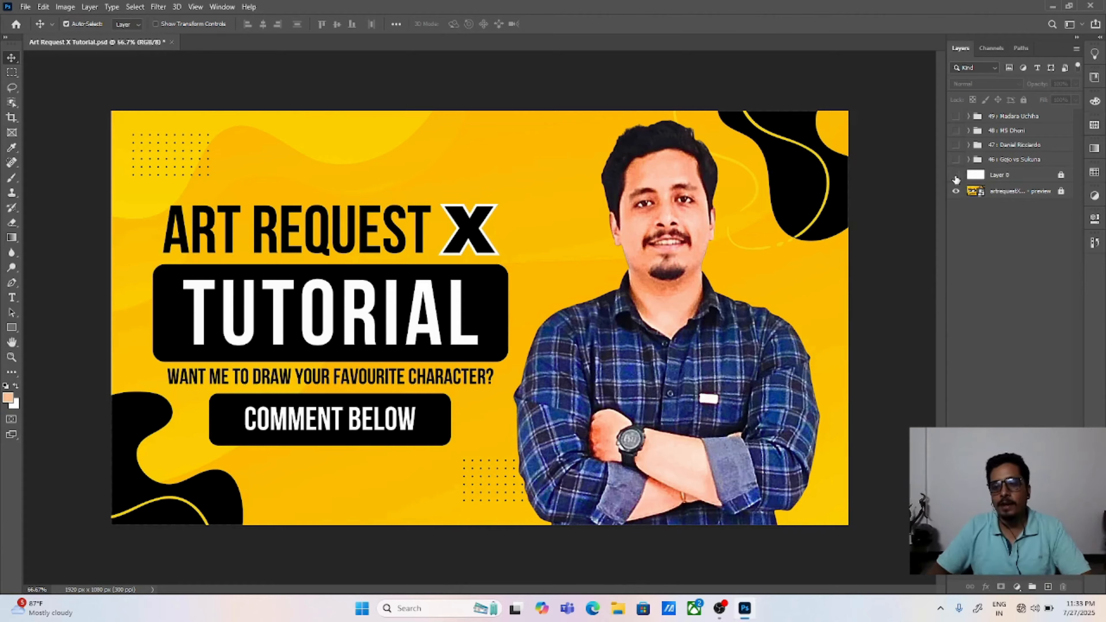
Step: Make the white Layer 0 and the "49 : Madara Uchiha" group visible, and expand the group
left_click(955, 175)
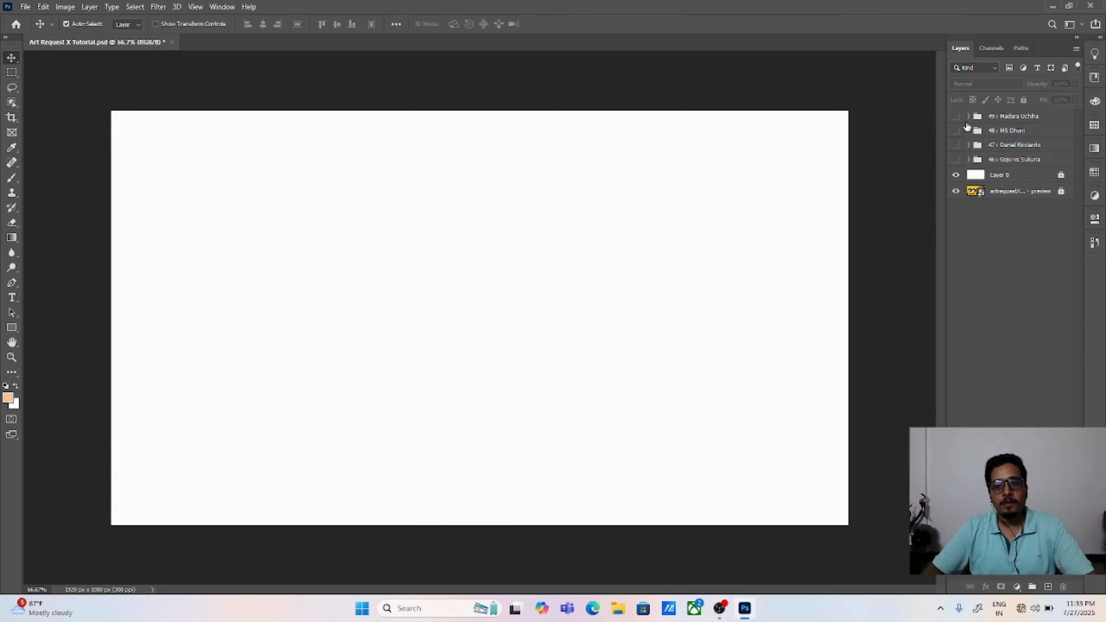
left_click(955, 117)
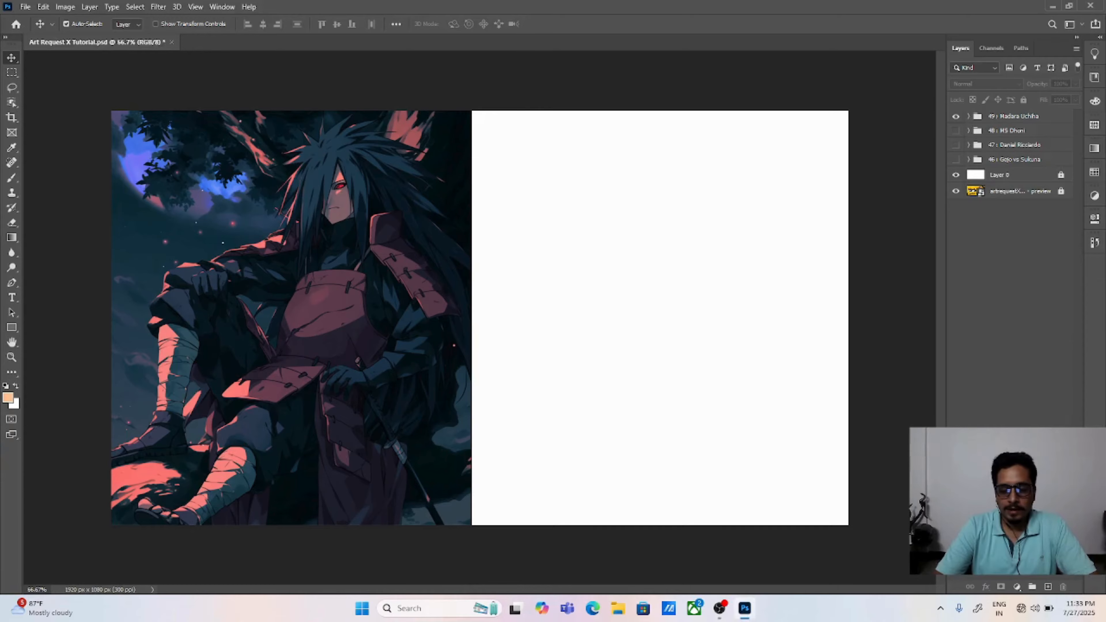
key("ctrl")
key("ctrl+plus")
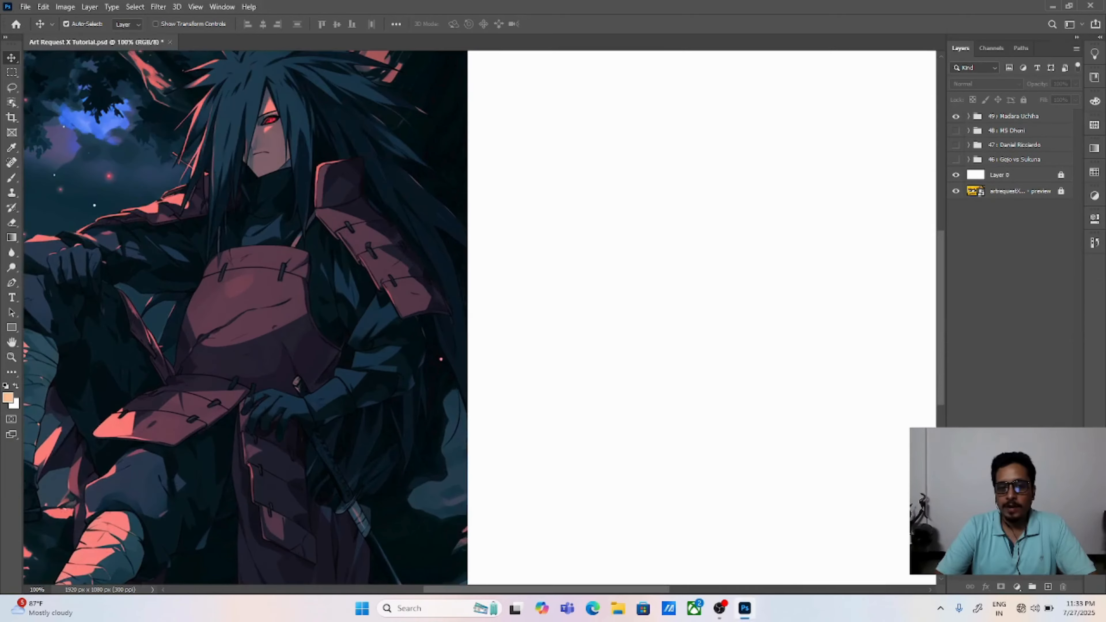
key("ctrl+0")
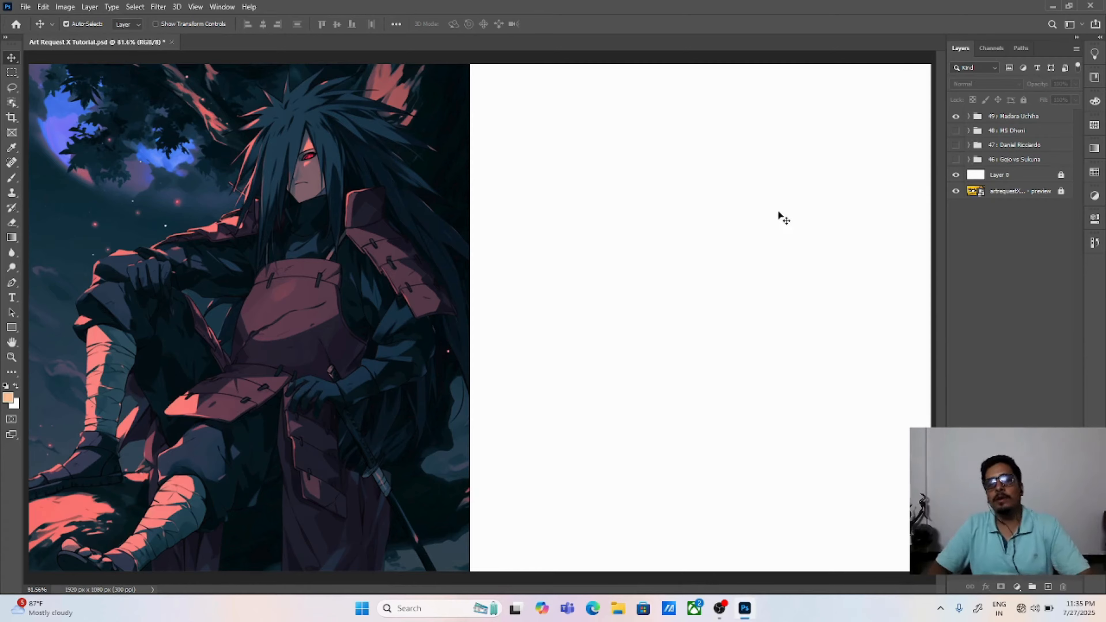
left_click(969, 122)
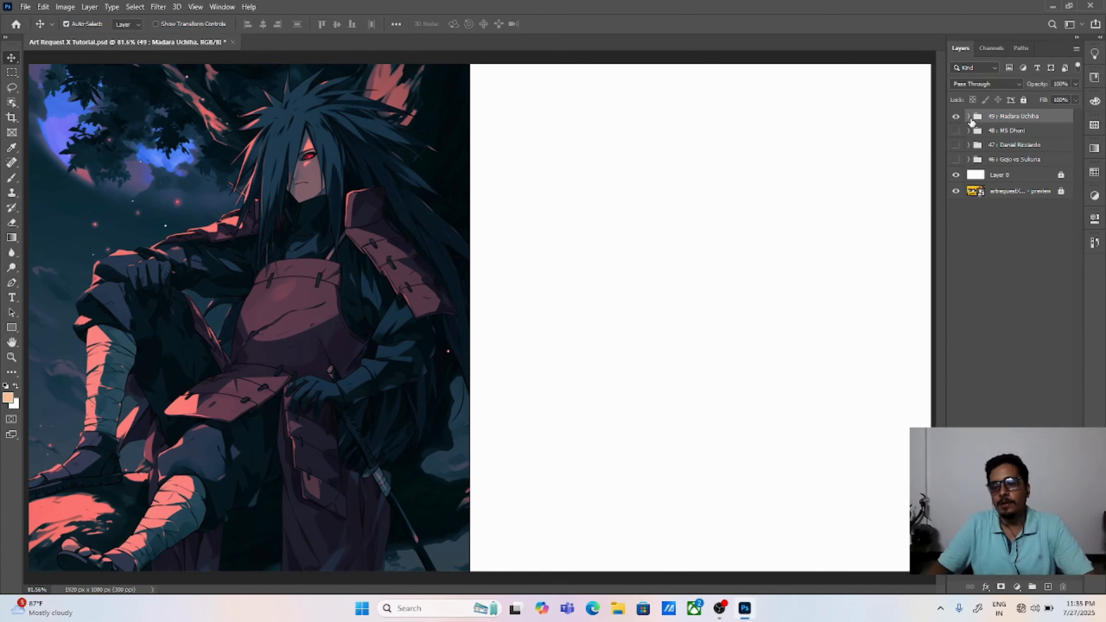
left_click(967, 116)
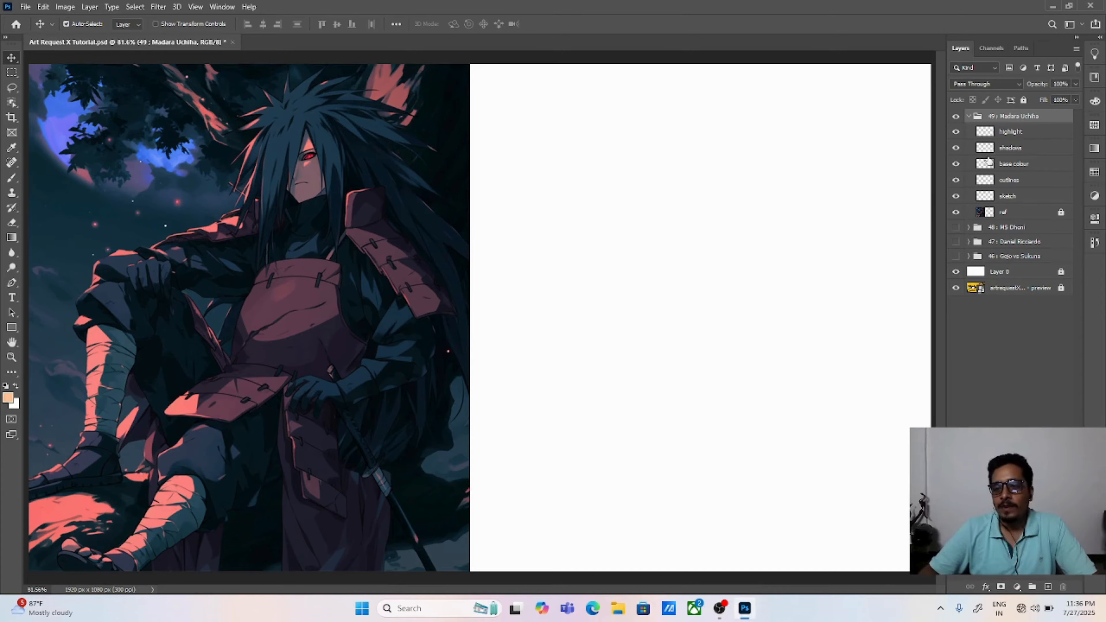
Step: Examine the ref, sketch, outlines, base colour, shadows and highlight layers inside the Madara Uchiha group
left_click(956, 213)
left_click(955, 214)
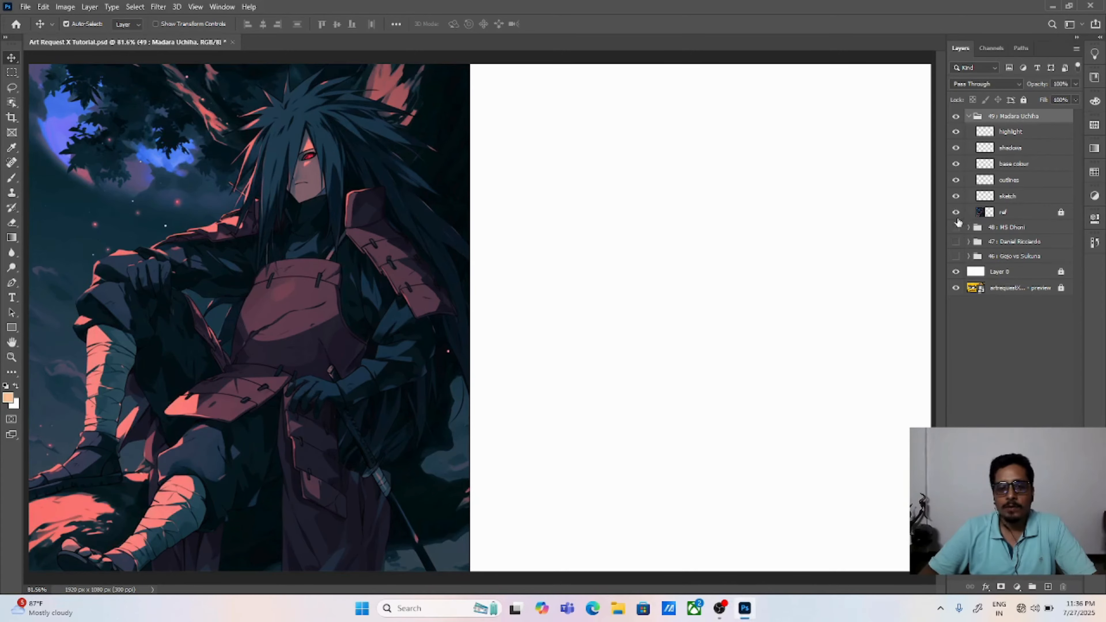
left_click(1013, 200)
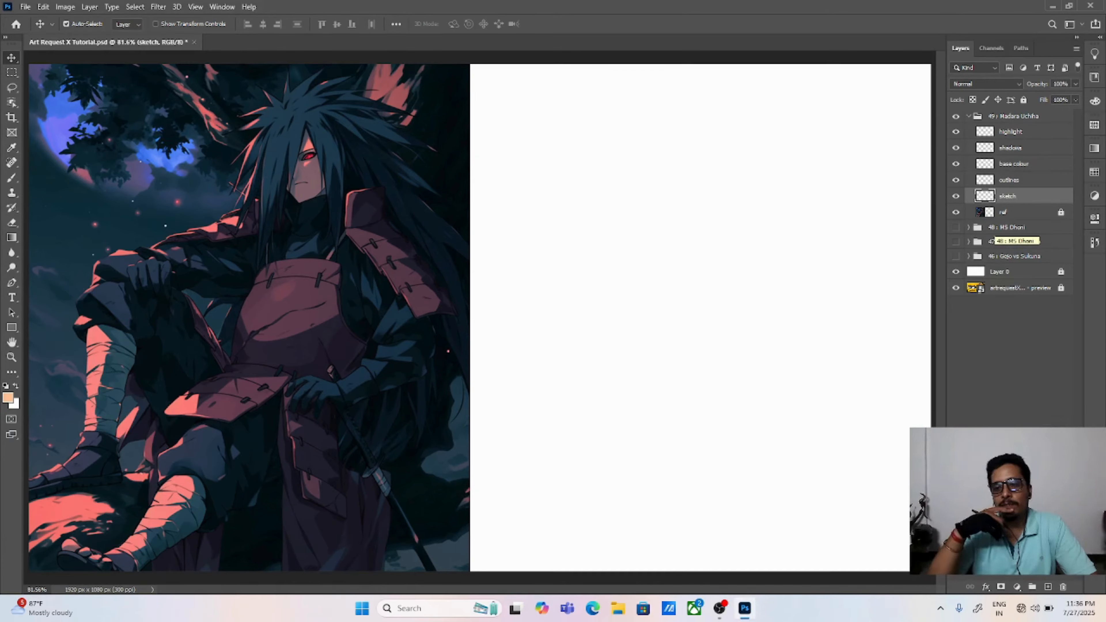
left_click(1009, 180)
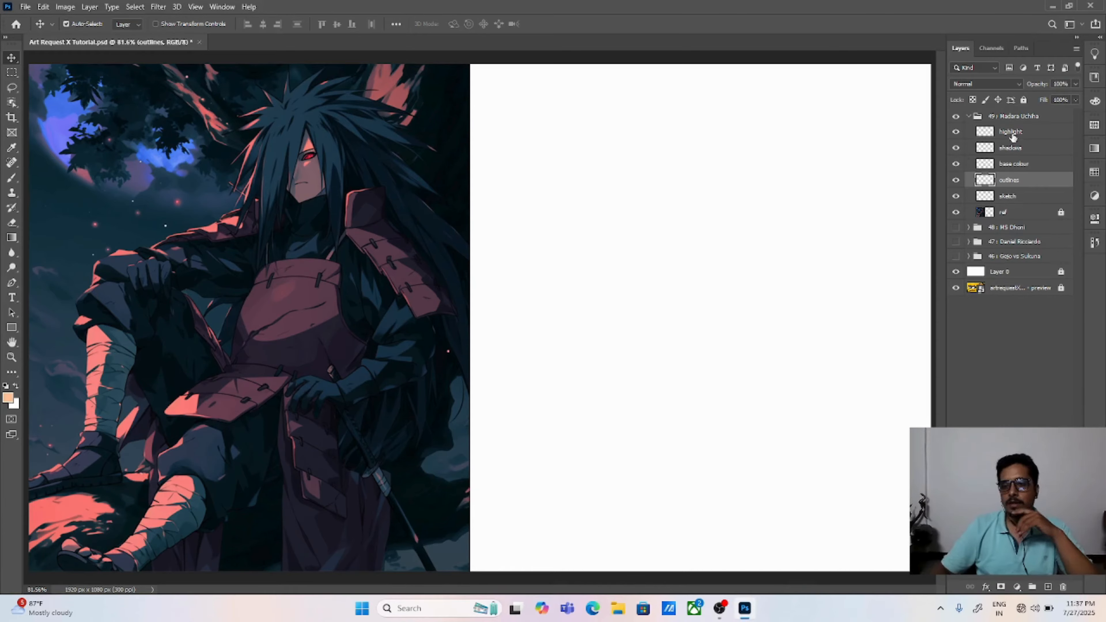
left_click(1009, 200)
left_click(1016, 179)
left_click(1019, 164)
left_click(1021, 147)
left_click(1022, 132)
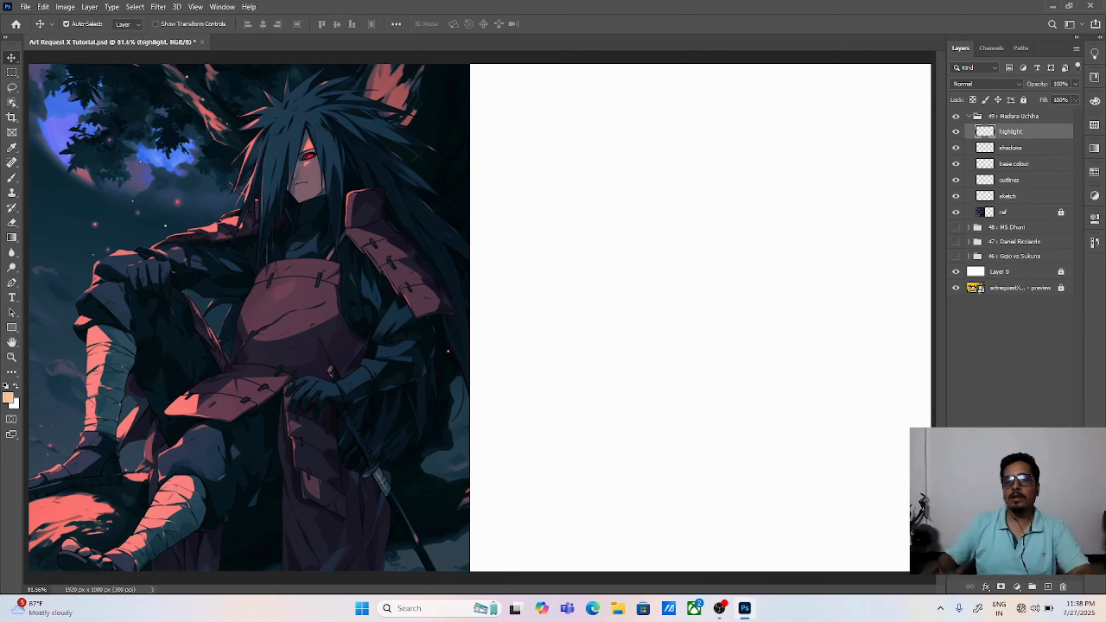
Step: Add a new layer directly above the sketch layer and name it "sketch 2"
left_click(1021, 201)
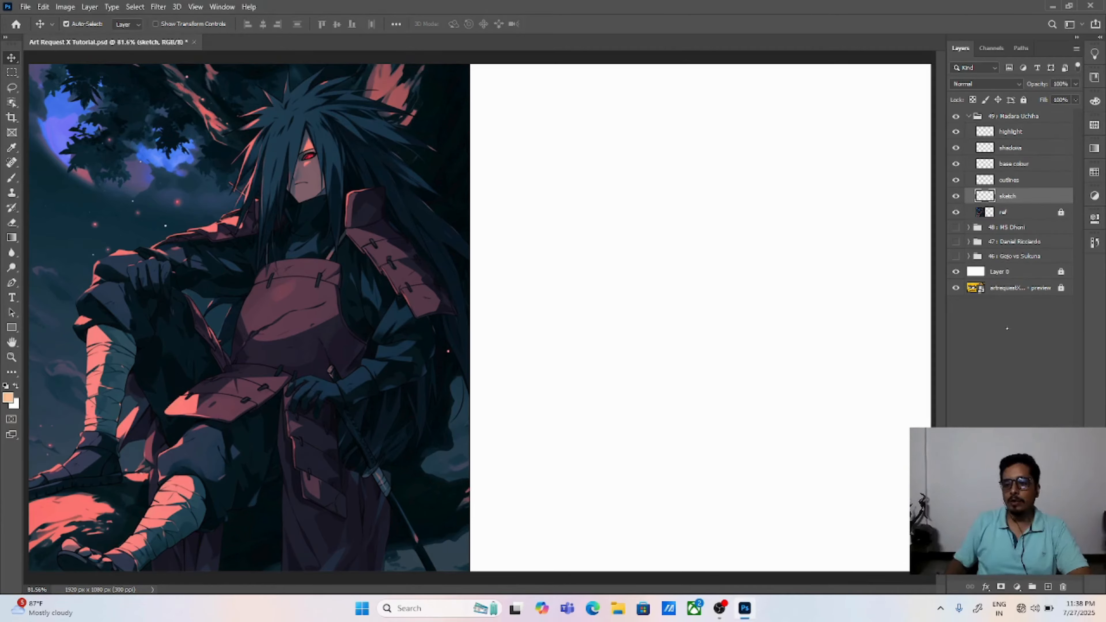
key("ctrl+shift+alt+n")
double_click(1009, 195)
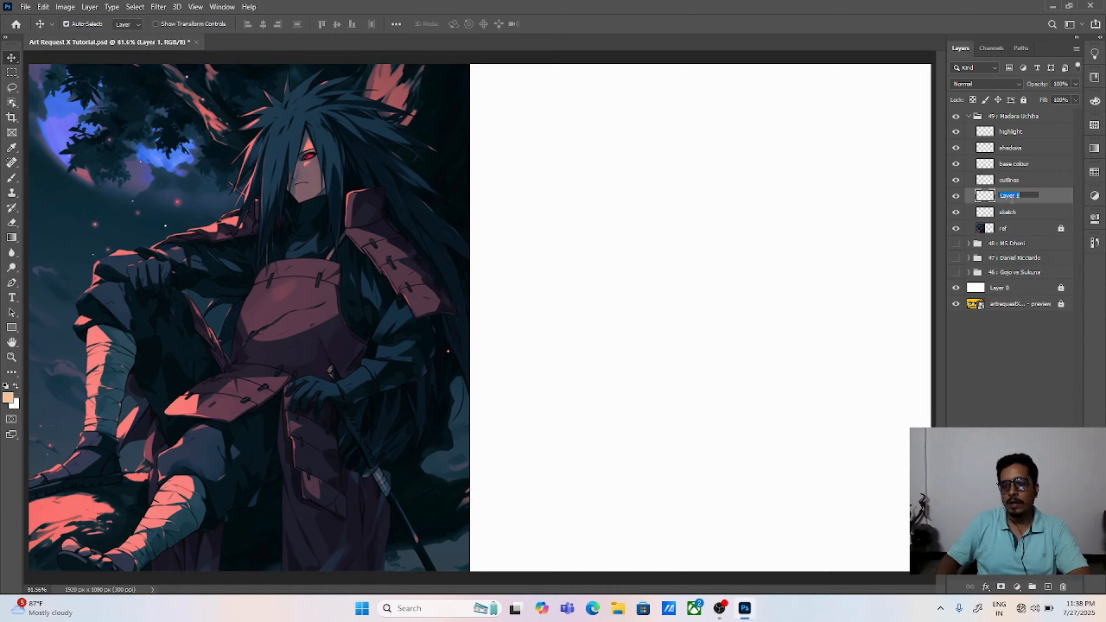
type("sk")
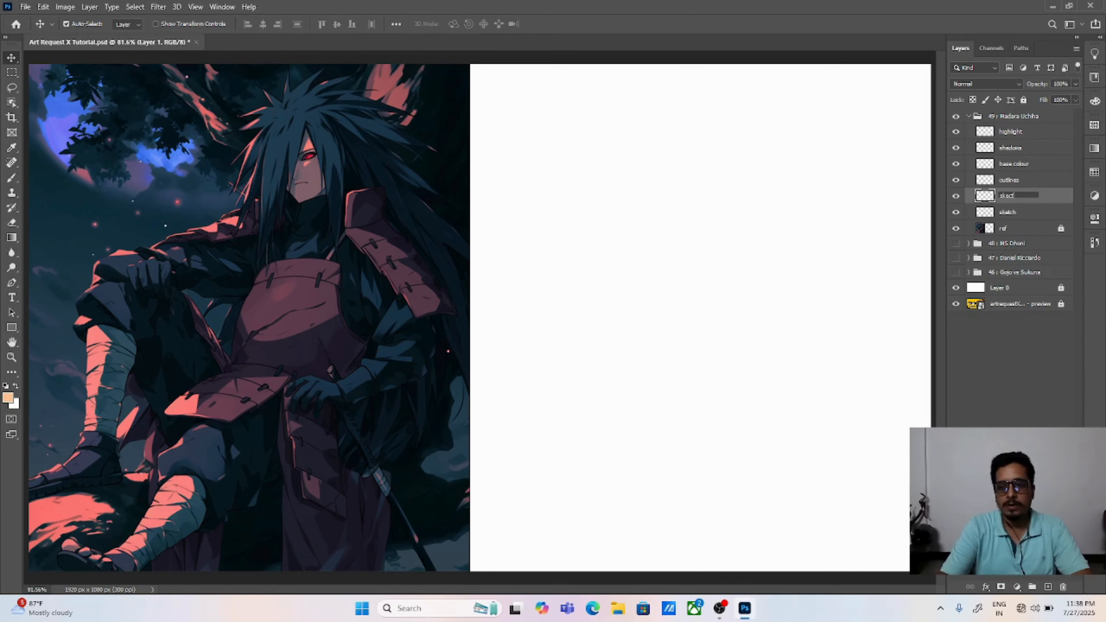
type("ect")
key("BackSpace")
key("BackSpace")
type("tch")
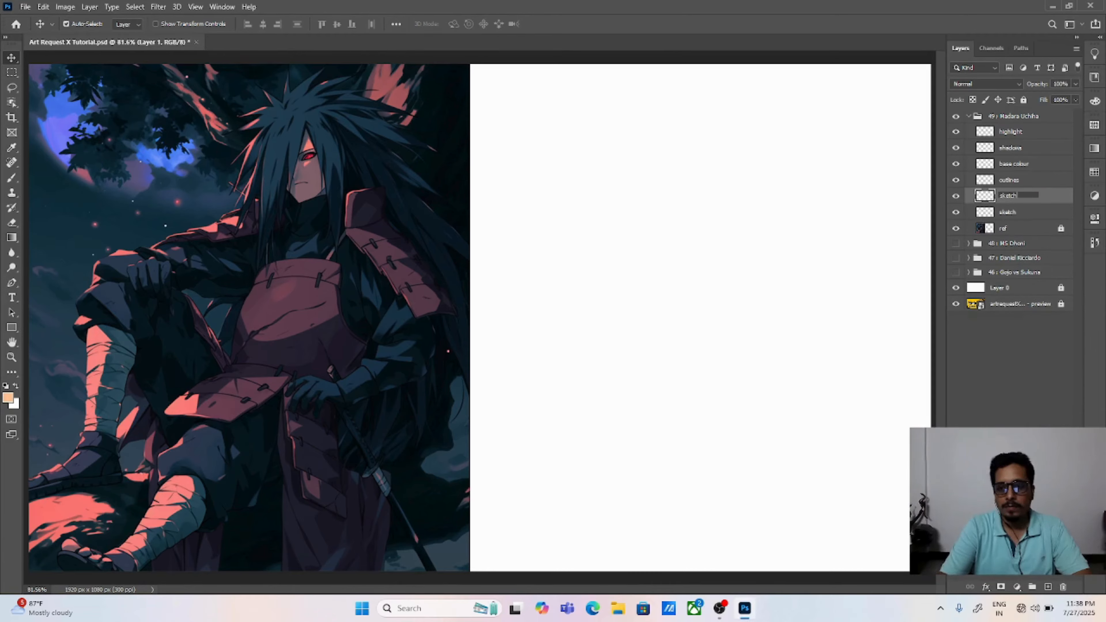
type(" 2")
key("Return")
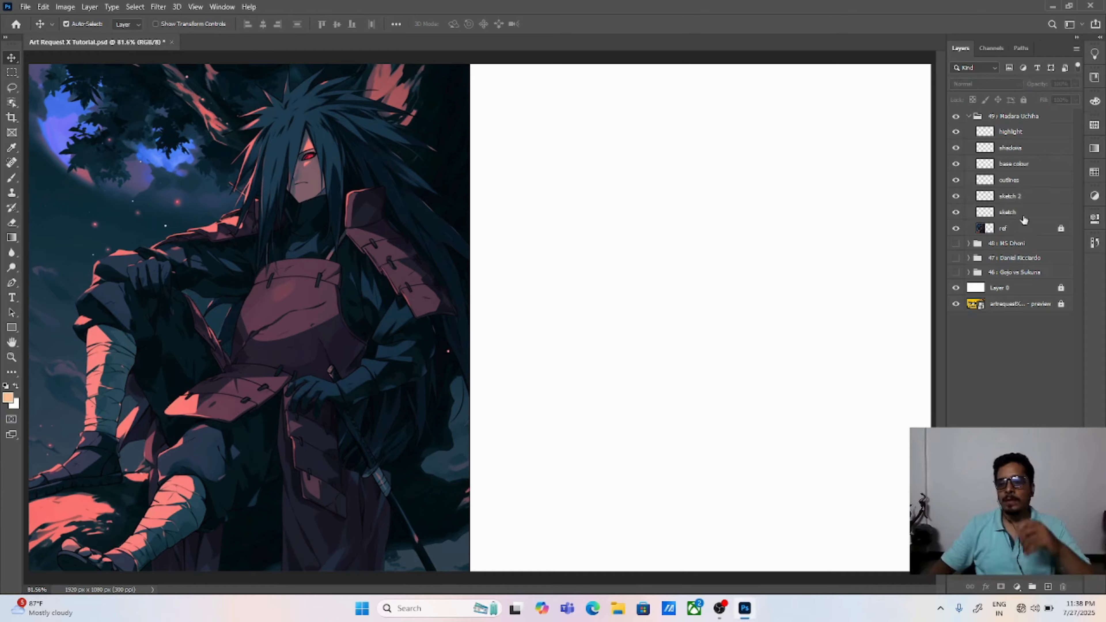
Step: Select the sketch layer and set the foreground colour to light grey #bababa
left_click(1022, 212)
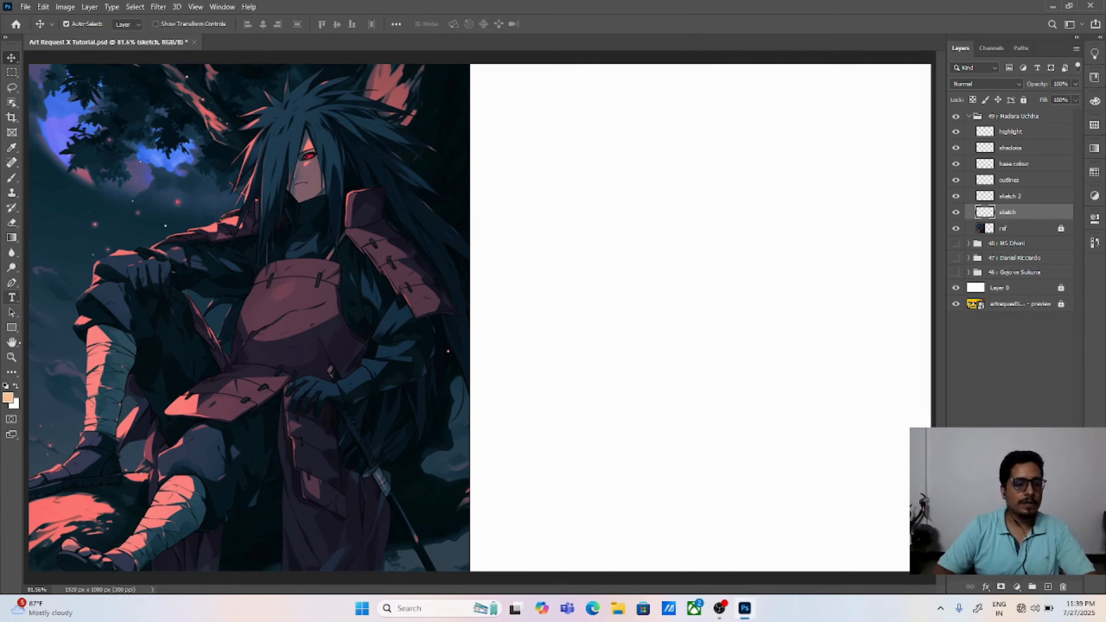
key("d")
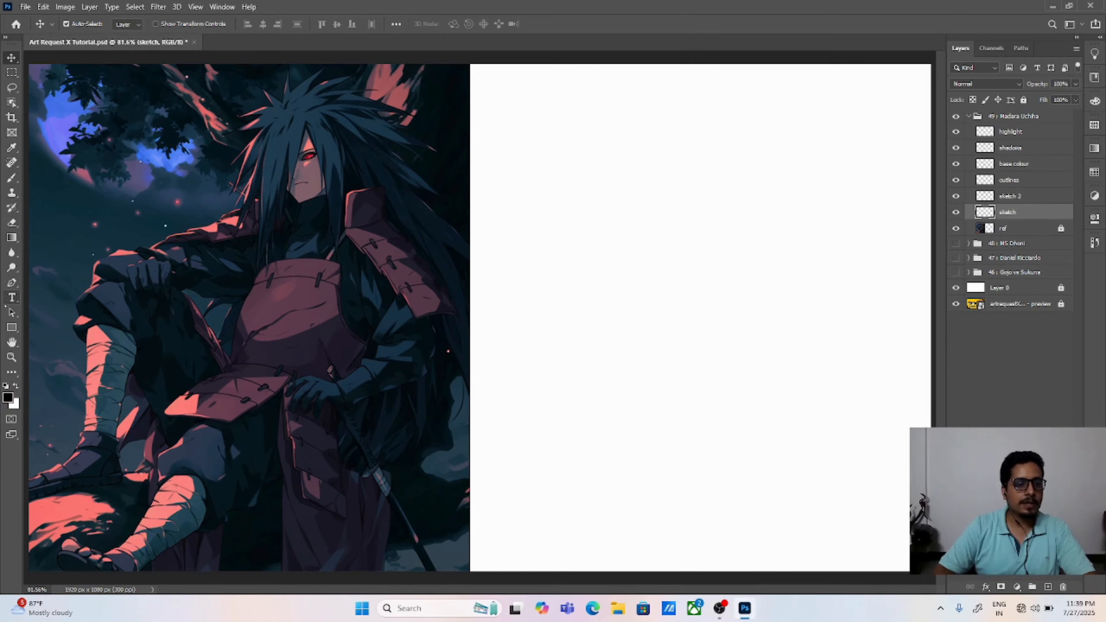
left_click(8, 397)
left_click(576, 167)
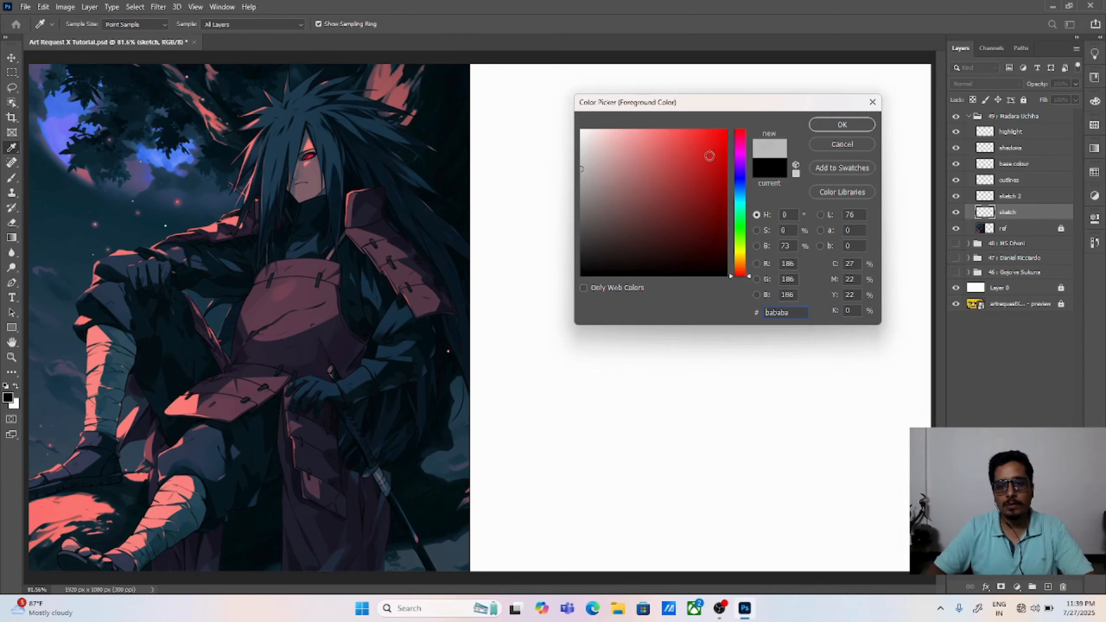
key("Return")
Step: Choose the Brush tool and set its size to 3 px
left_click(12, 178)
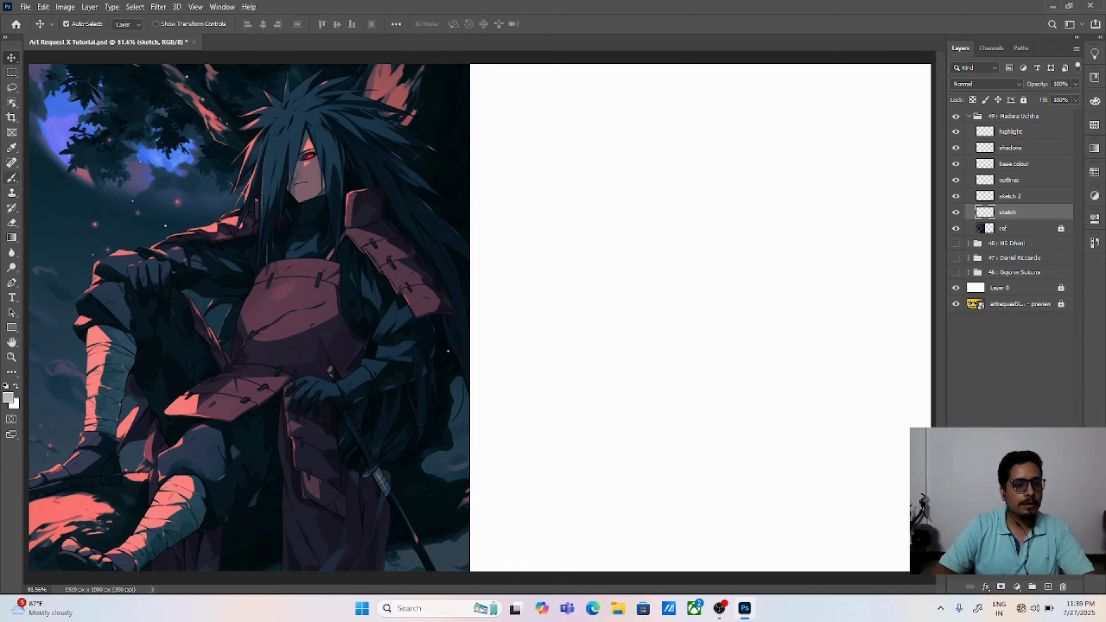
left_click(82, 24)
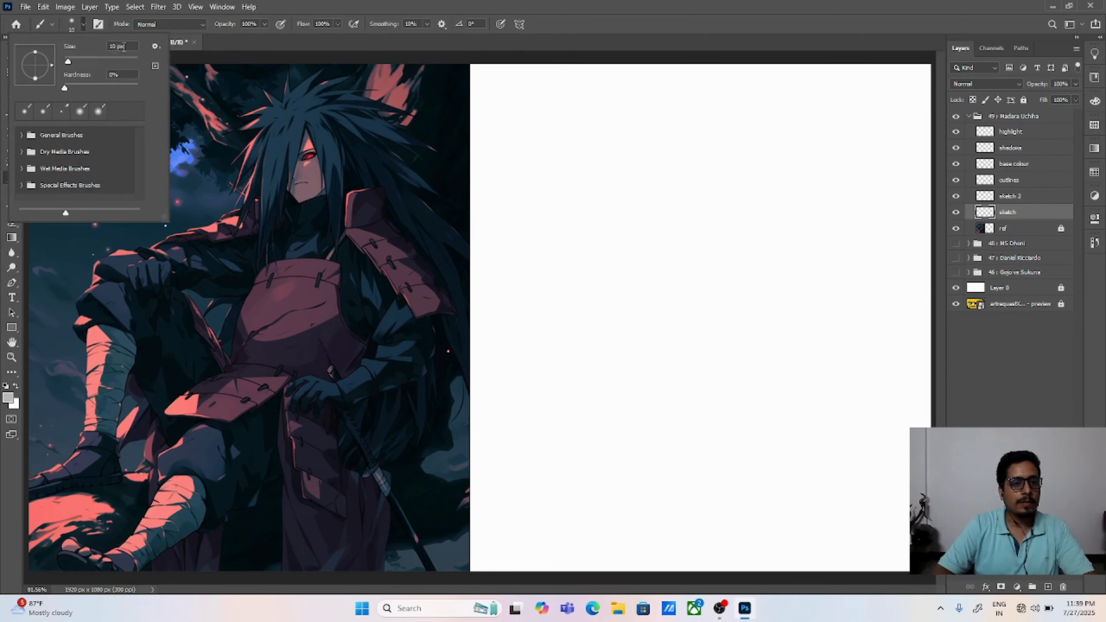
type("3")
key("Return")
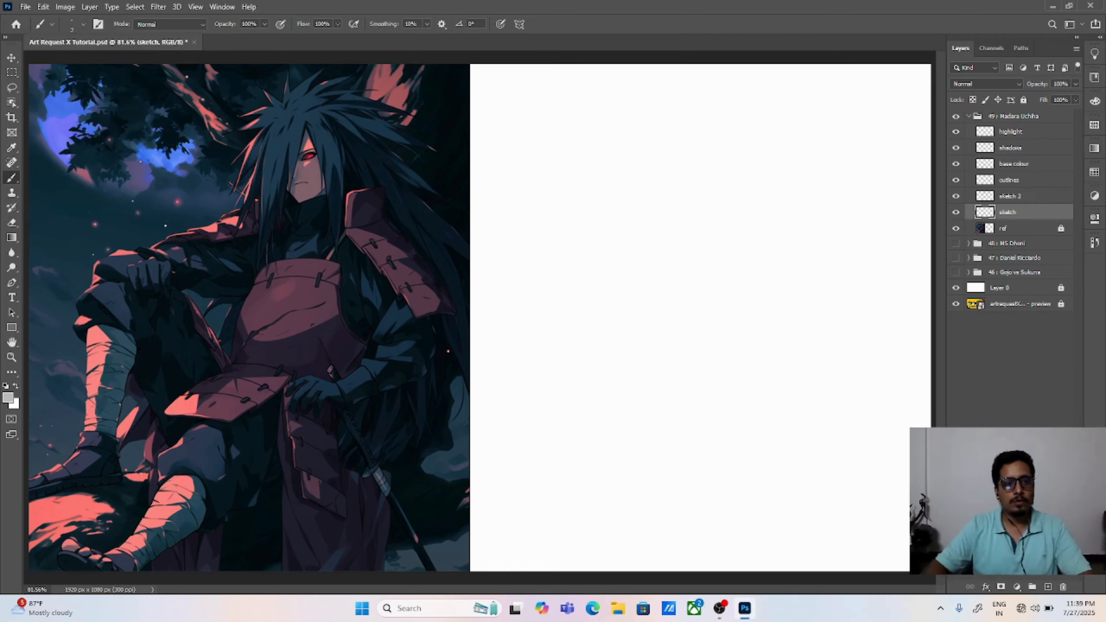
mouse_move(613, 282)
left_mouse_down()
mouse_move(713, 302)
mouse_move(661, 293)
mouse_move(685, 330)
mouse_move(747, 304)
left_mouse_up()
key("ctrl+z")
key("ctrl+z")
left_click_drag(657, 285, 755, 355)
key("ctrl+z")
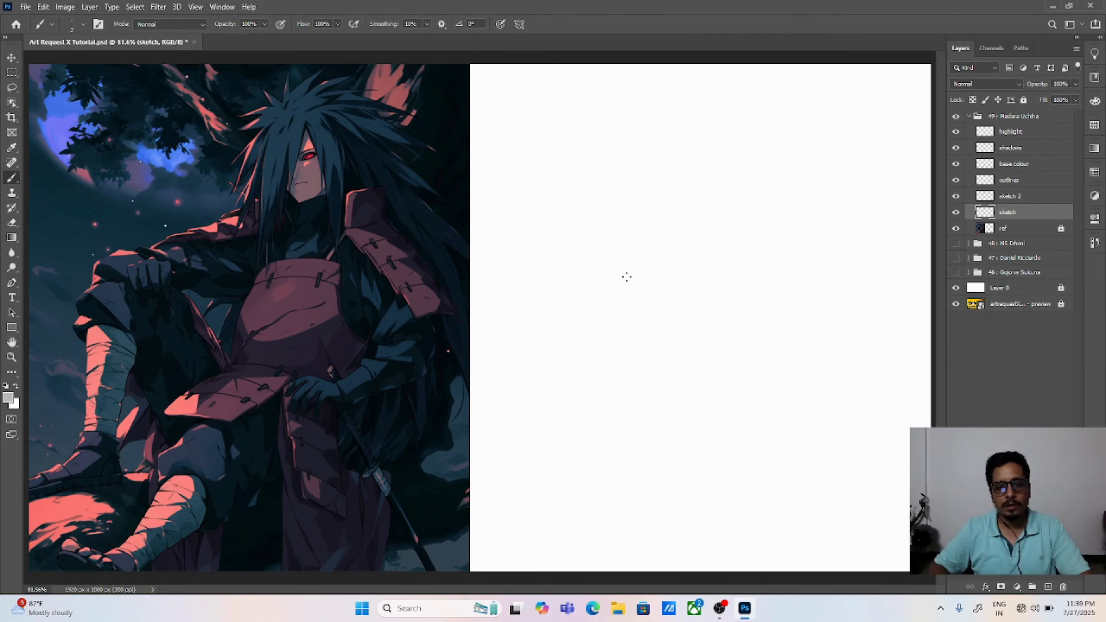
left_click_drag(624, 310, 723, 366)
key("ctrl+z")
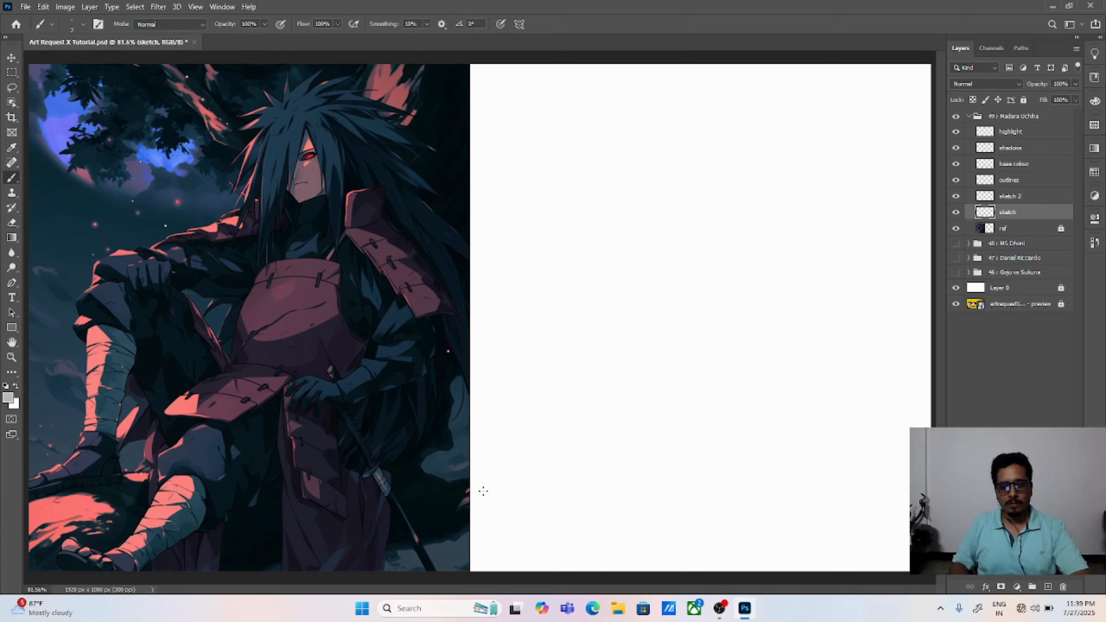
Step: Sketch the rough background contour on the blank half, from the lower ground line up the curved trunk to the upper-left branch
left_click_drag(517, 472, 686, 458)
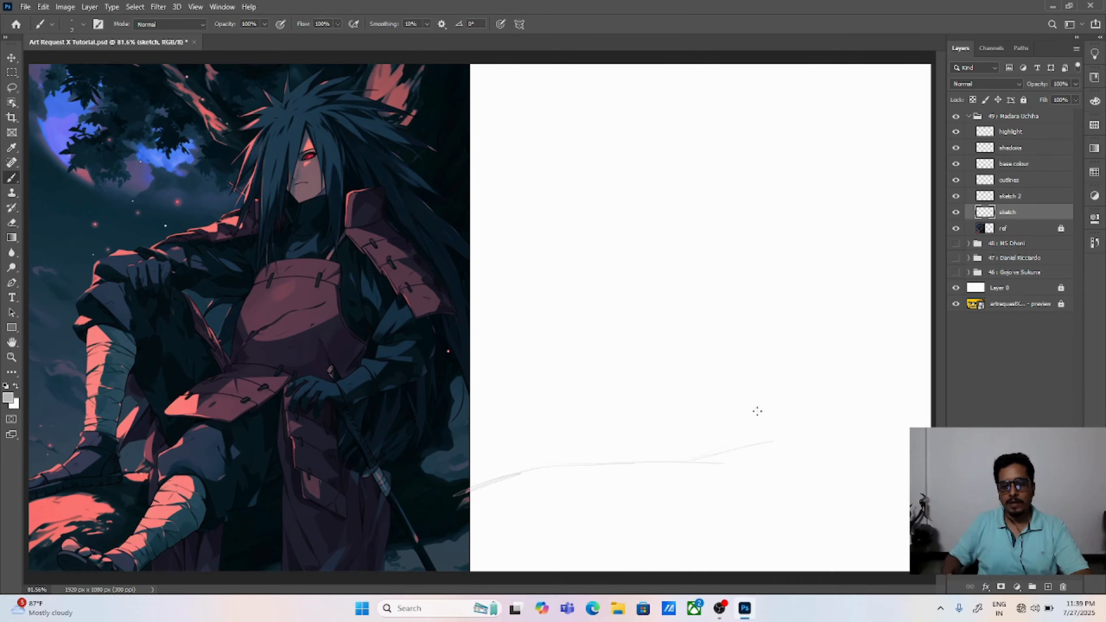
left_click_drag(730, 447, 799, 361)
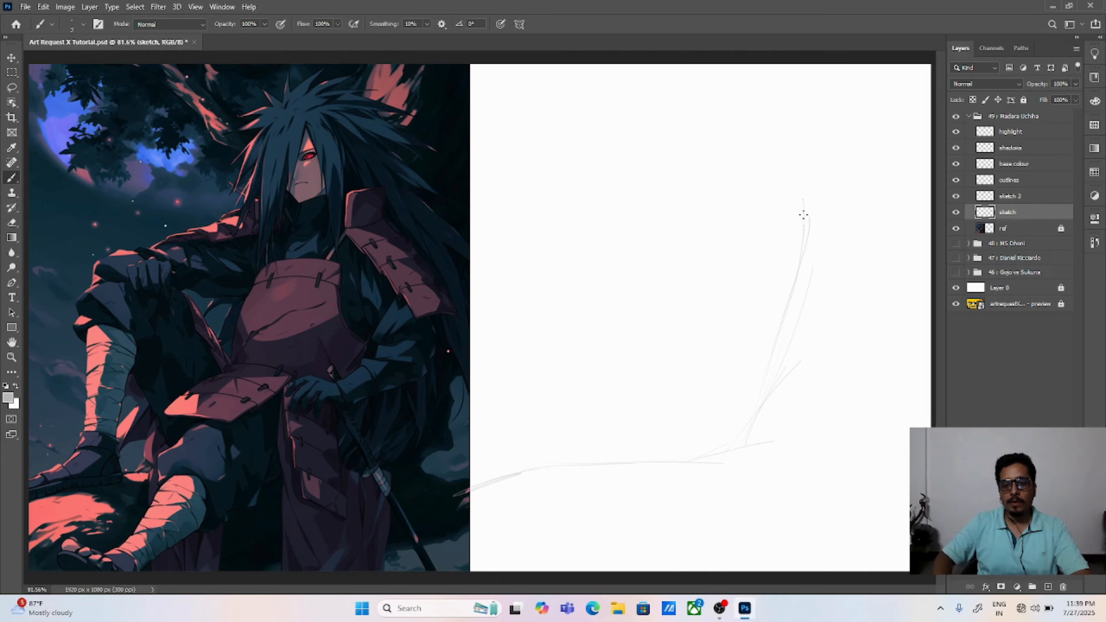
left_click_drag(803, 195, 736, 429)
mouse_move(812, 268)
left_mouse_down()
mouse_move(741, 415)
mouse_move(702, 458)
mouse_move(544, 468)
left_mouse_up()
key("ctrl+z")
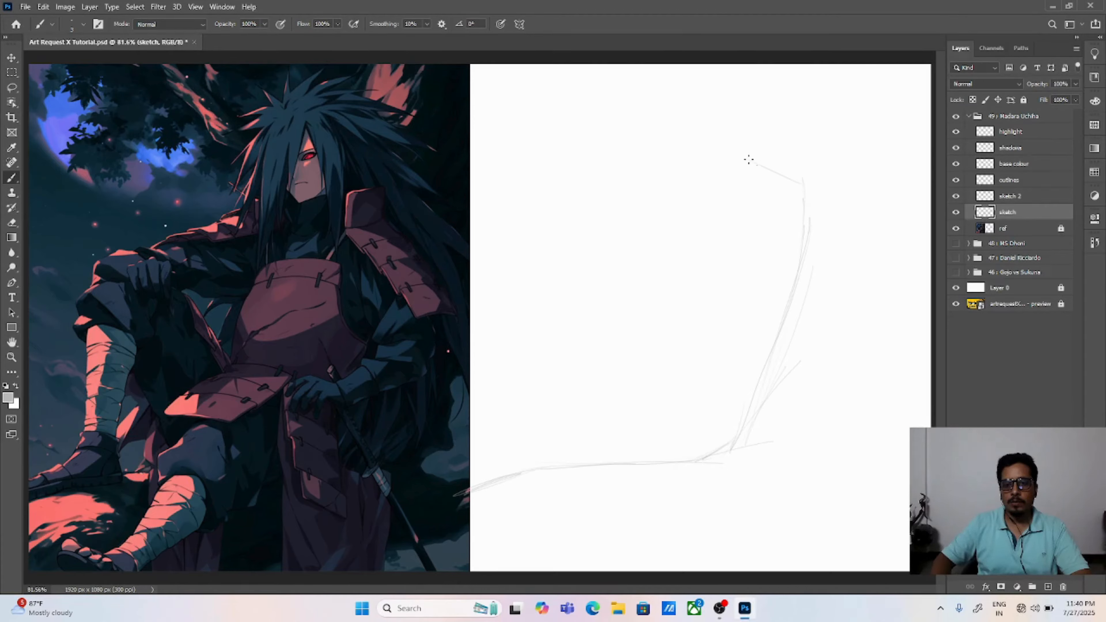
mouse_move(749, 160)
left_mouse_down()
mouse_move(705, 119)
mouse_move(797, 188)
mouse_move(710, 123)
mouse_move(629, 103)
mouse_move(610, 70)
left_mouse_up()
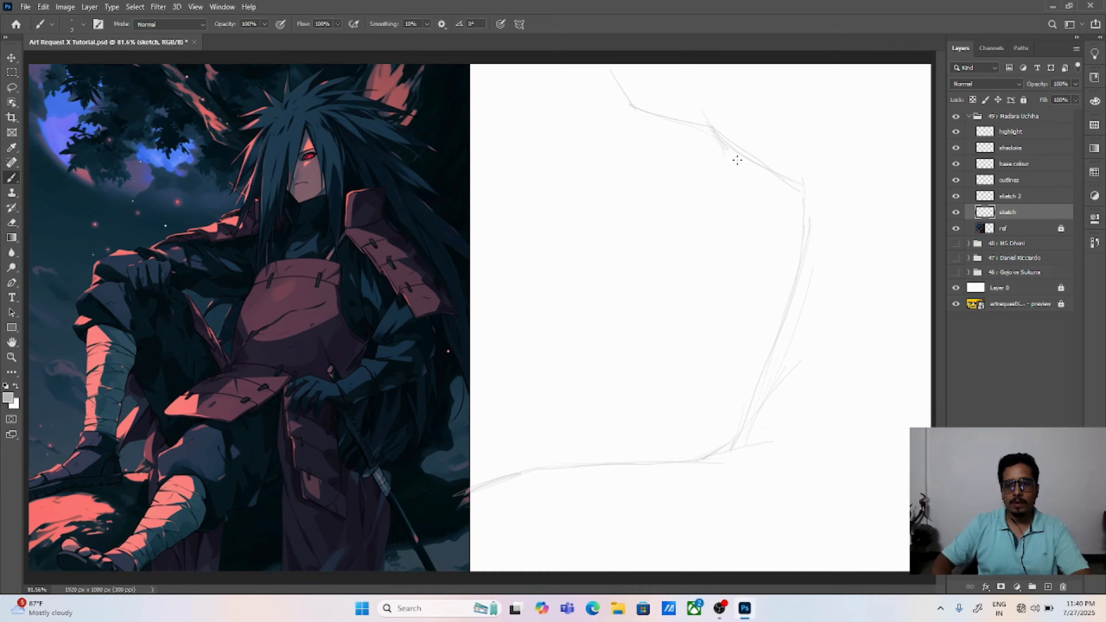
left_click_drag(737, 160, 802, 175)
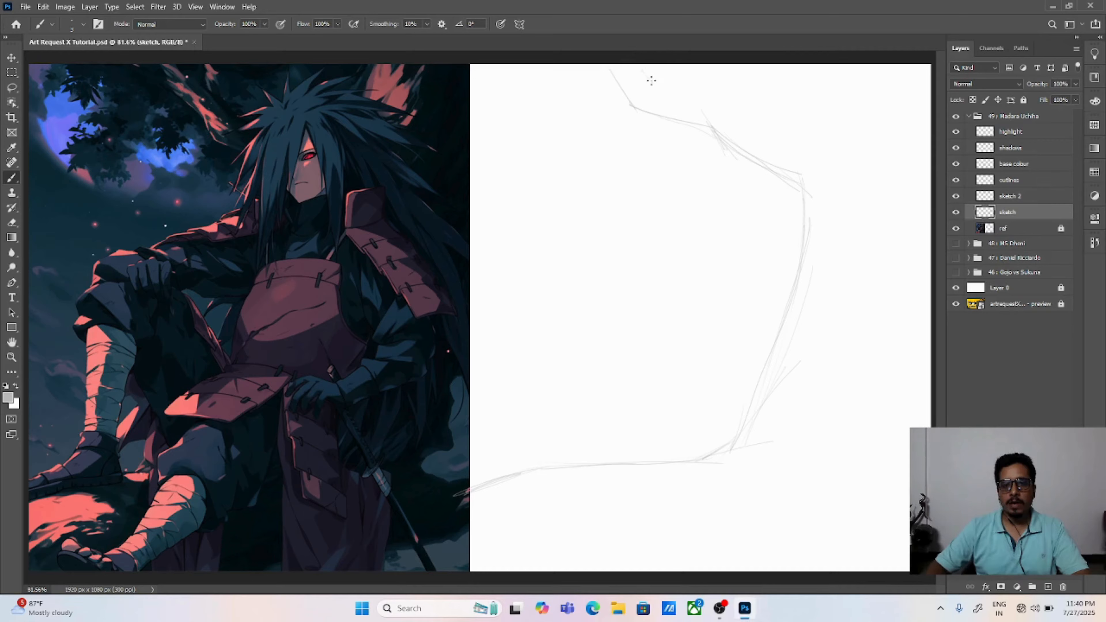
Step: Sketch the remaining background lines: short branch strokes along the upper edge, the right-edge contour and the lower-right ground shapes
mouse_move(649, 78)
left_mouse_down()
mouse_move(699, 91)
mouse_move(670, 67)
mouse_move(690, 87)
left_mouse_up()
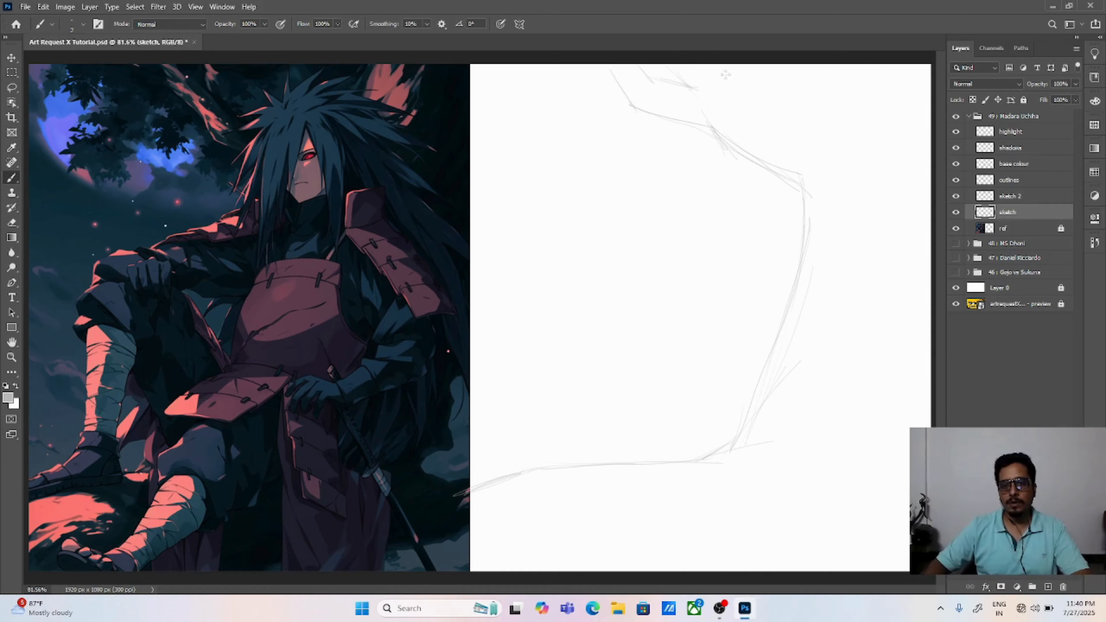
mouse_move(722, 70)
left_mouse_down()
mouse_move(828, 111)
mouse_move(848, 74)
mouse_move(840, 105)
left_mouse_up()
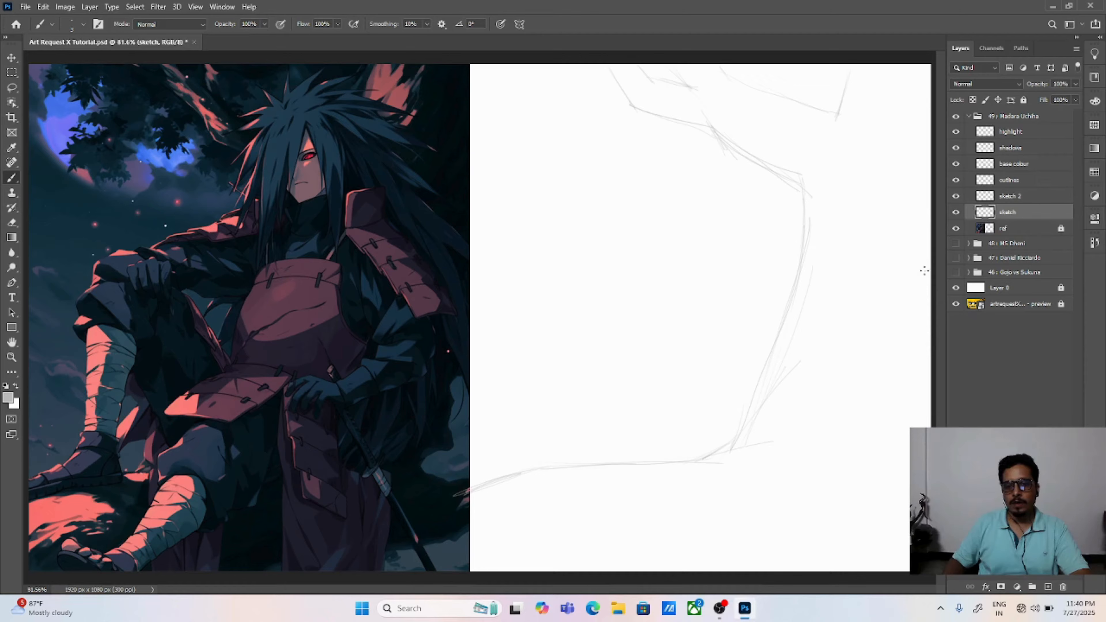
mouse_move(925, 178)
left_mouse_down()
mouse_move(905, 353)
mouse_move(892, 365)
mouse_move(915, 423)
mouse_move(904, 450)
left_mouse_up()
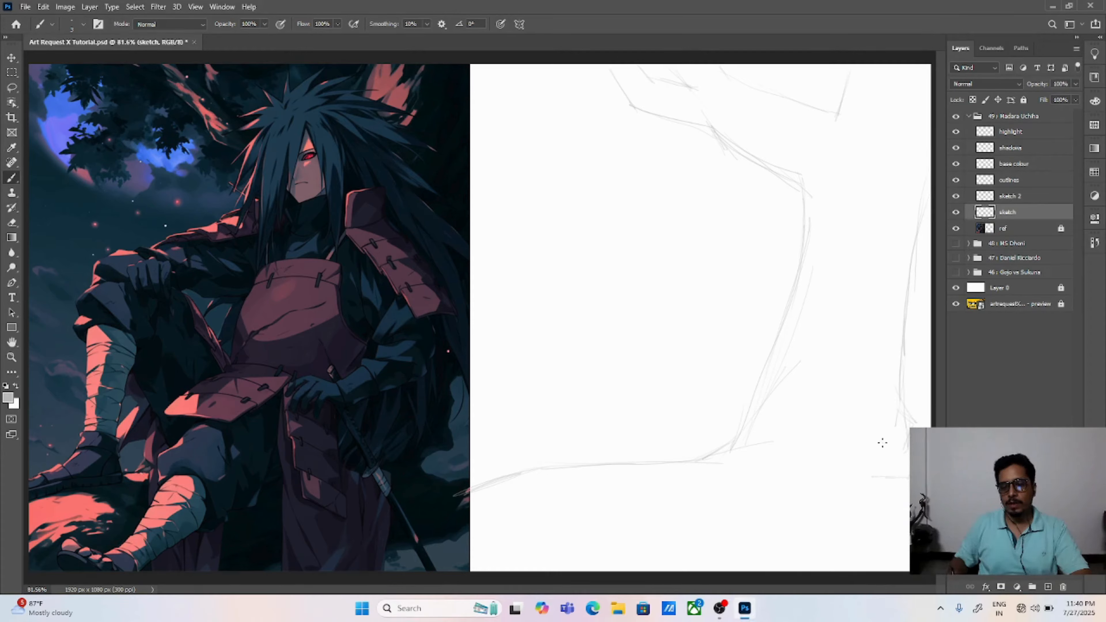
mouse_move(875, 477)
left_mouse_down()
mouse_move(874, 496)
mouse_move(892, 508)
left_mouse_up()
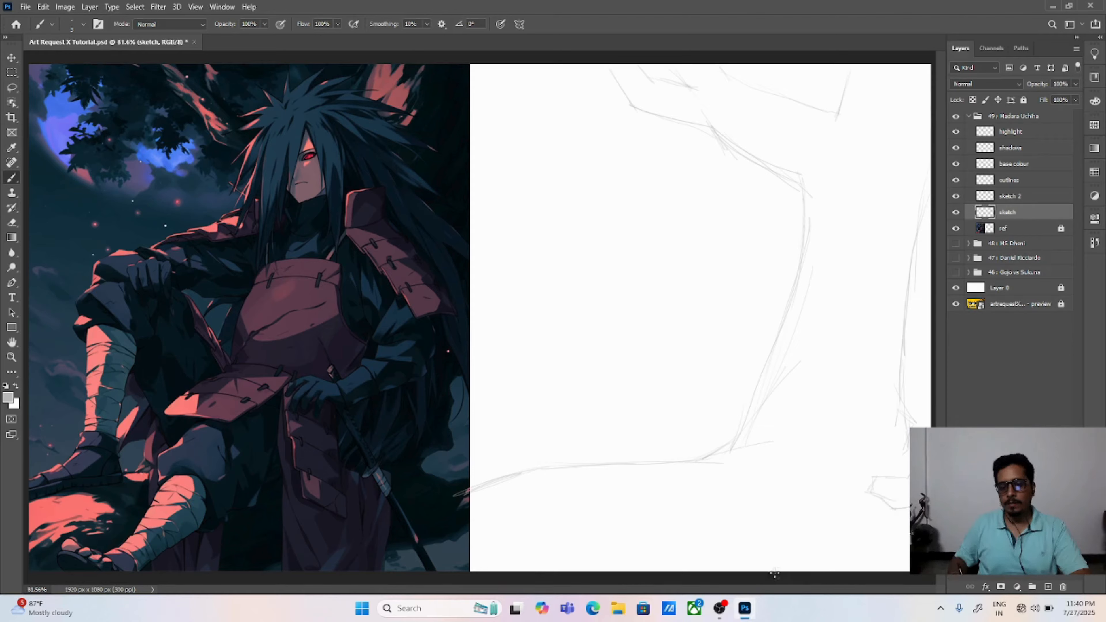
left_click_drag(810, 566, 839, 558)
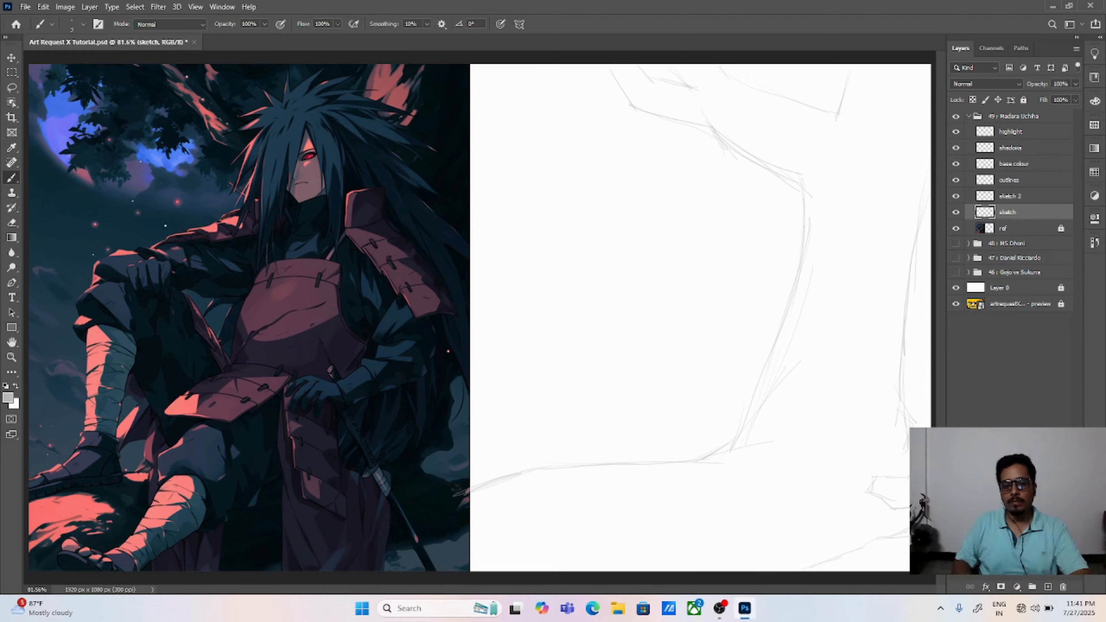
Step: Reinforce the ground line beside the reference picture's edge, and move the ref layer to the top of the Madara Uchiha group
left_click_drag(456, 487, 524, 470)
left_click_drag(469, 489, 528, 471)
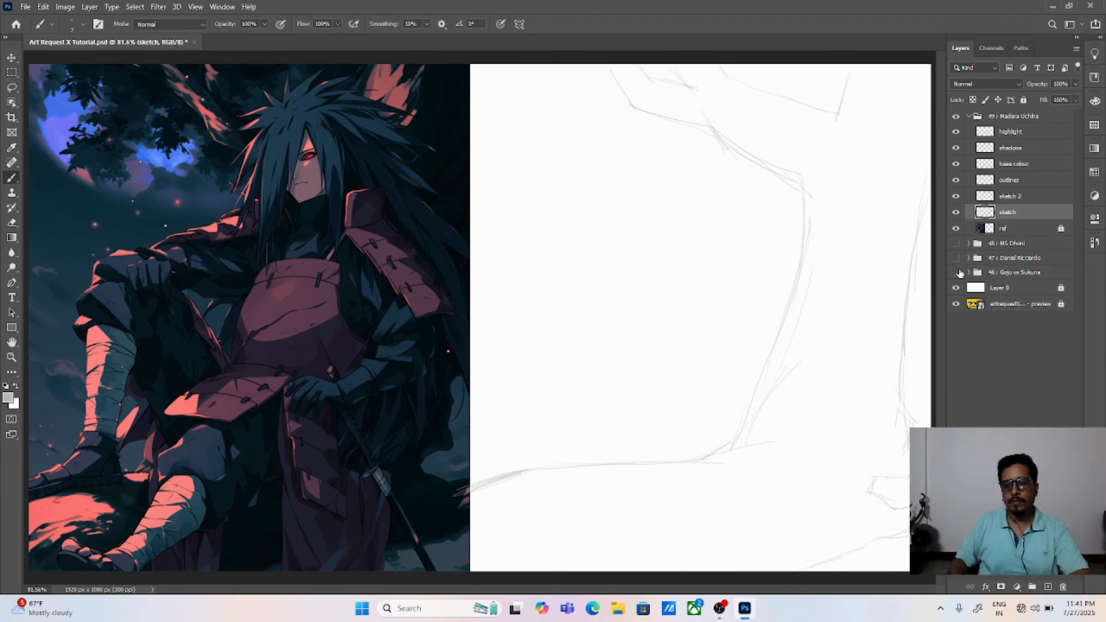
left_click_drag(1017, 231, 1021, 126)
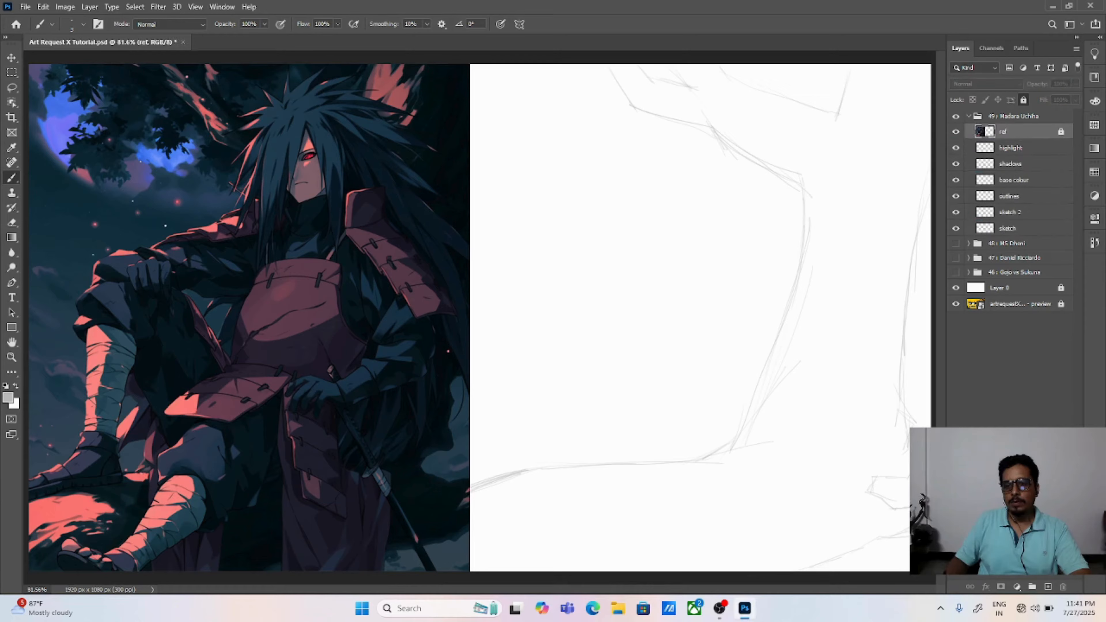
Step: On the sketch layer, reinforce the ground line's start and the upper branch contour from the canvas's top edge to the trunk bend
left_click(1017, 227)
left_click_drag(487, 482, 619, 464)
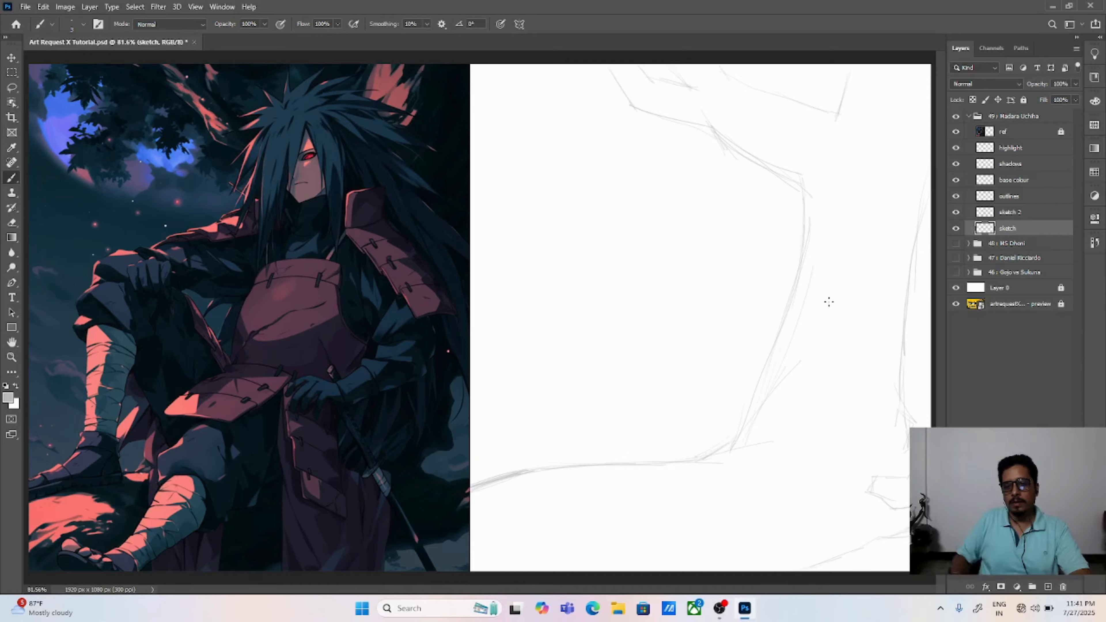
mouse_move(611, 72)
left_mouse_down()
mouse_move(632, 106)
mouse_move(706, 125)
left_mouse_up()
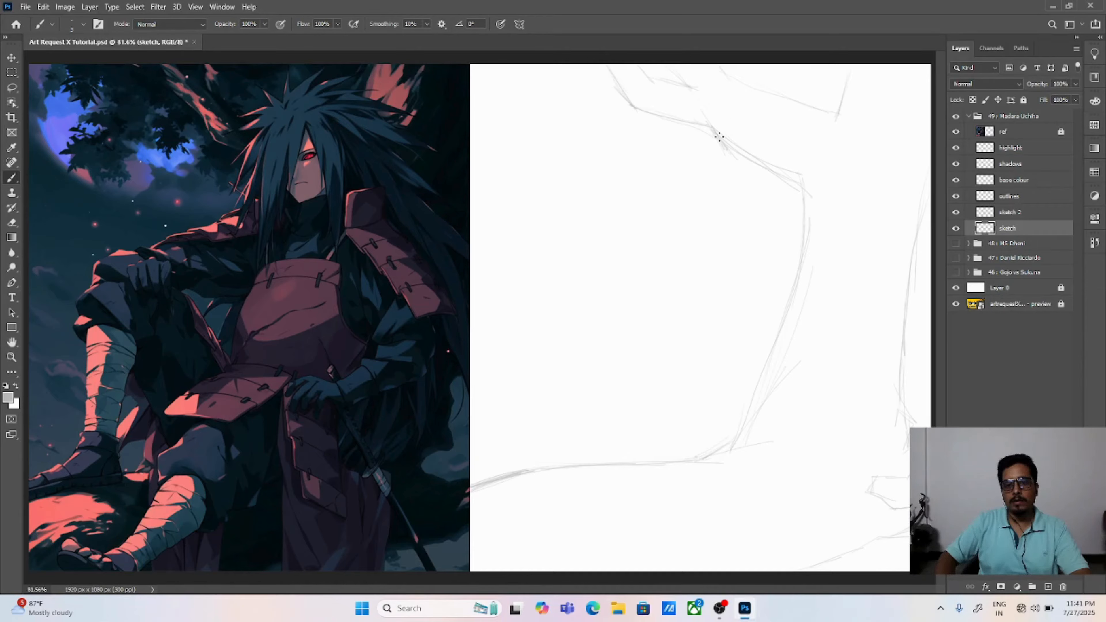
left_click_drag(797, 178, 803, 256)
mouse_move(705, 125)
left_mouse_down()
mouse_move(648, 118)
mouse_move(693, 126)
mouse_move(741, 164)
mouse_move(810, 200)
left_mouse_up()
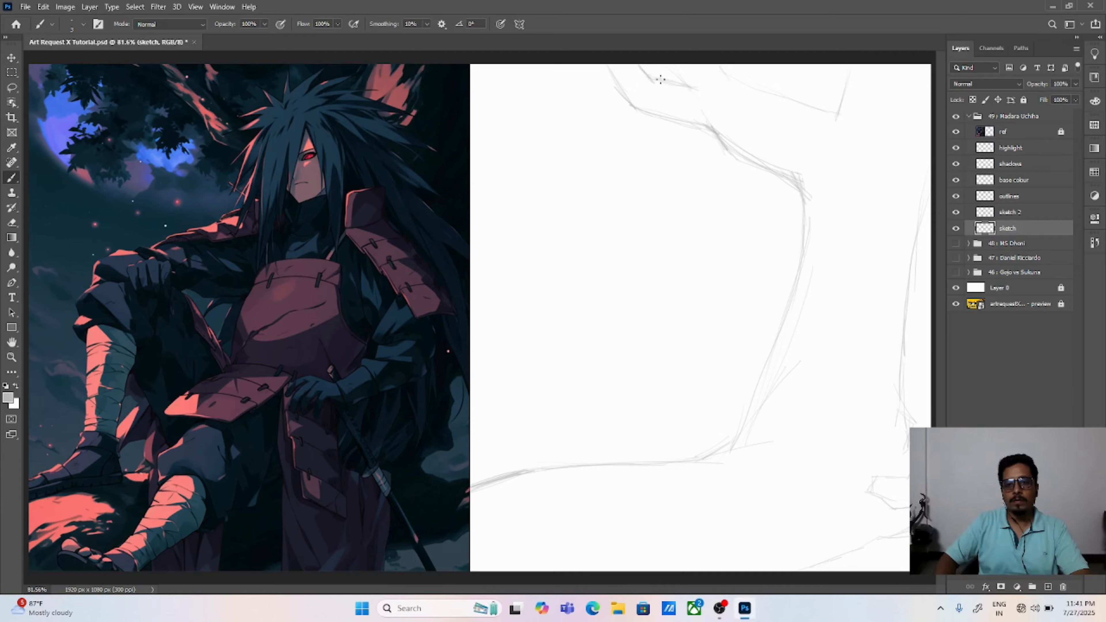
Step: Darken the remaining background lines: the upper-right branch, the ground line meeting the trunk, the right-edge contour and the lower-right ground shapes
mouse_move(721, 65)
left_mouse_down()
mouse_move(842, 114)
mouse_move(850, 63)
left_mouse_up()
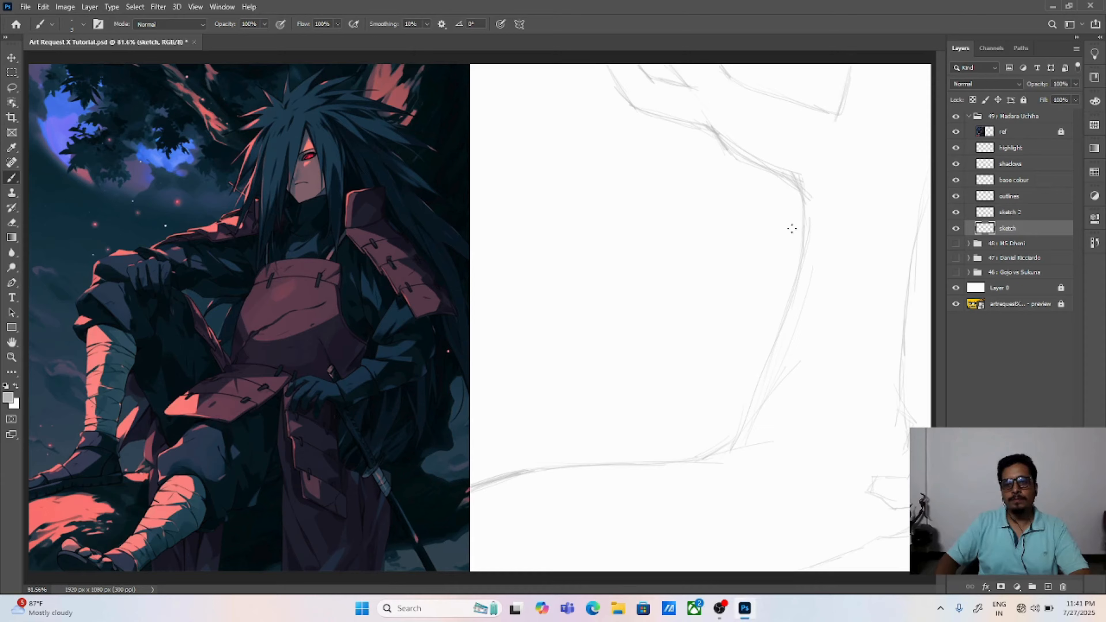
left_click_drag(532, 470, 696, 457)
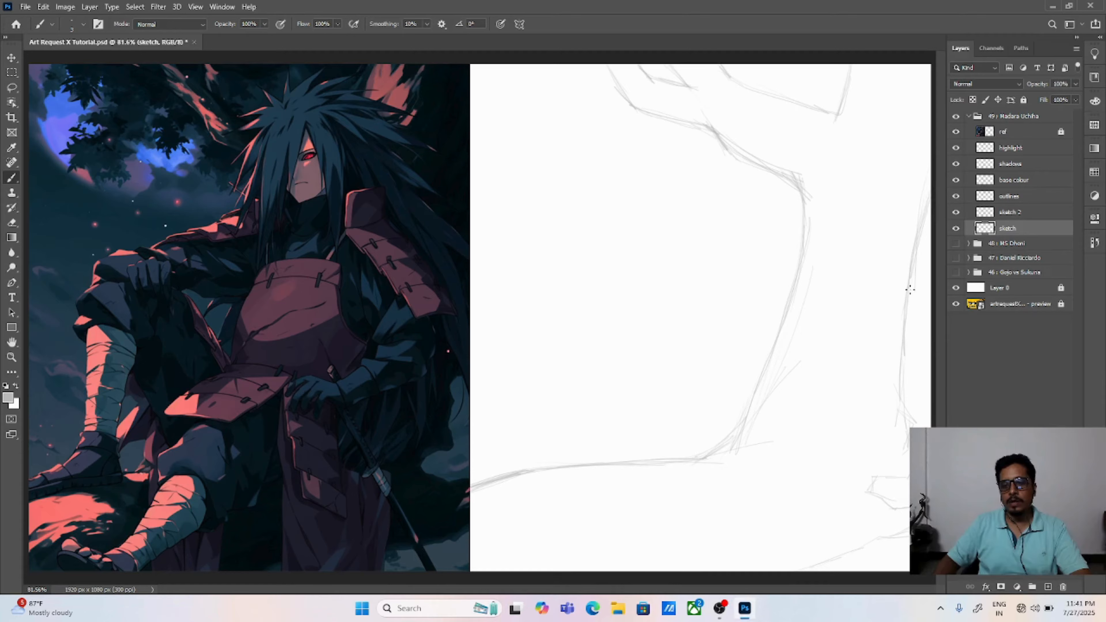
left_click_drag(900, 344, 903, 407)
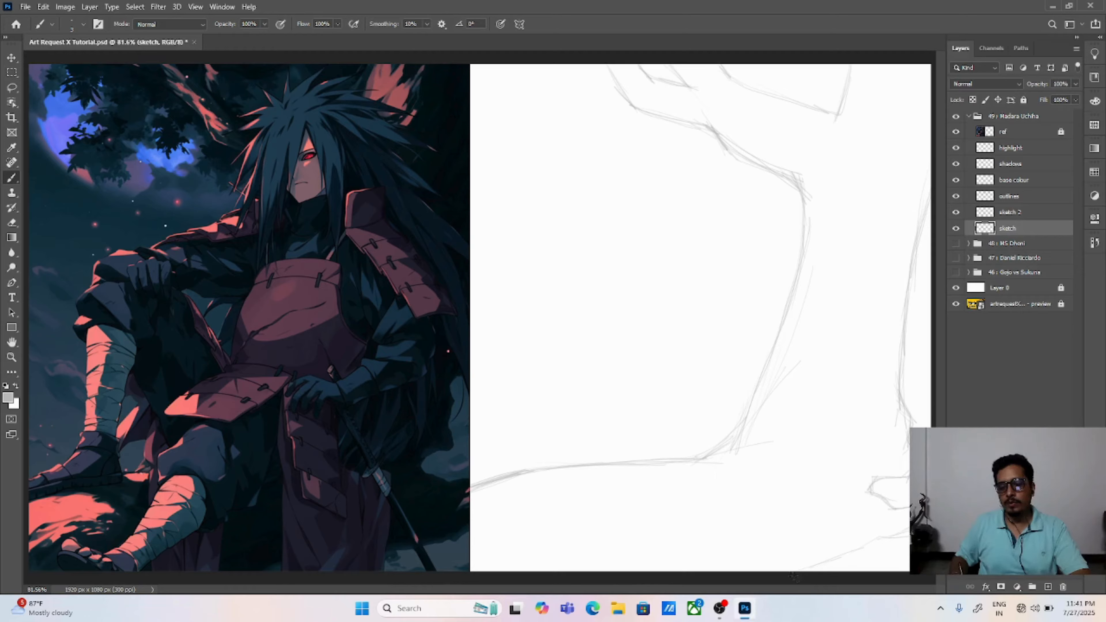
left_click_drag(801, 574, 874, 546)
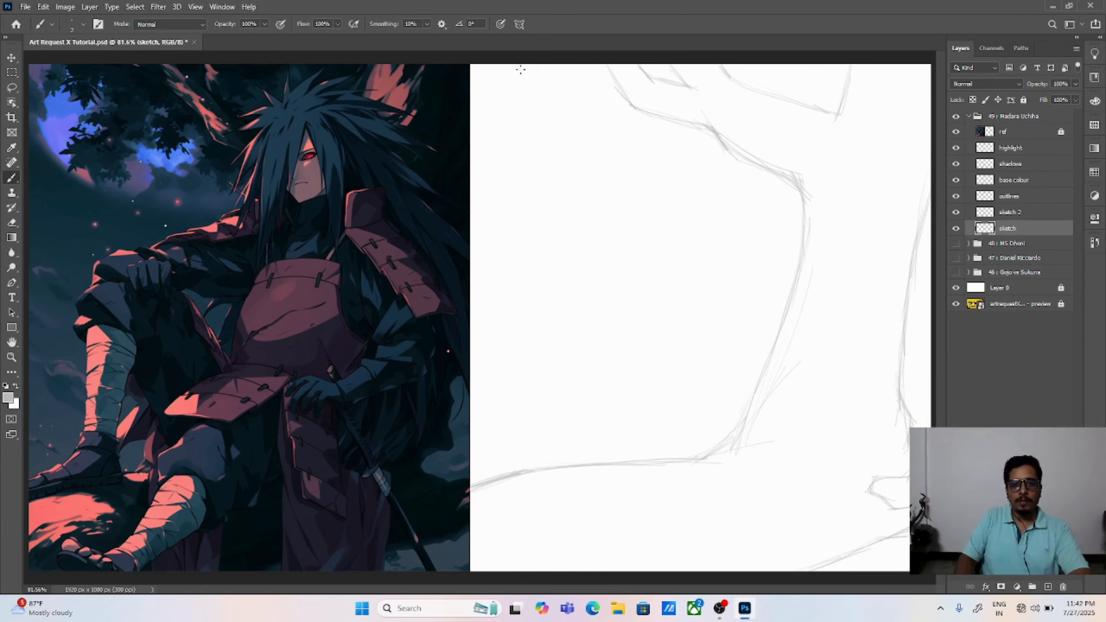
Step: Sketch jagged foliage outlines hanging below the upper-left branch and along the branch towards the trunk
mouse_move(536, 67)
left_mouse_down()
mouse_move(519, 75)
mouse_move(566, 119)
mouse_move(580, 116)
mouse_move(556, 139)
mouse_move(550, 173)
mouse_move(534, 164)
mouse_move(567, 186)
mouse_move(629, 148)
mouse_move(657, 152)
mouse_move(667, 138)
mouse_move(692, 150)
mouse_move(698, 131)
left_mouse_up()
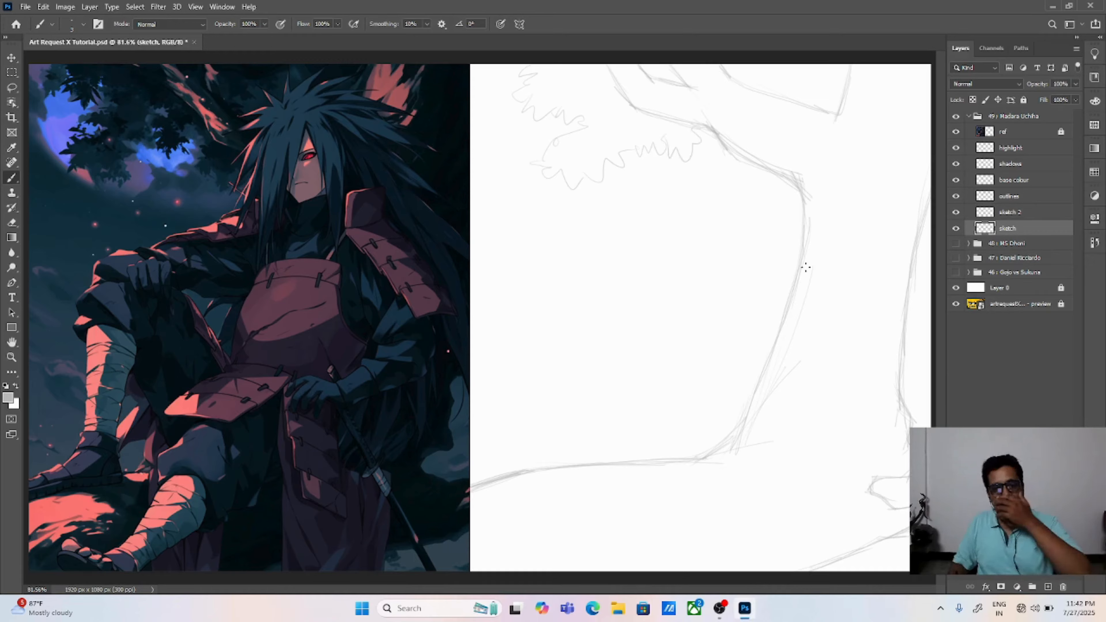
mouse_move(577, 130)
left_mouse_down()
mouse_move(542, 143)
mouse_move(552, 148)
mouse_move(542, 181)
left_mouse_up()
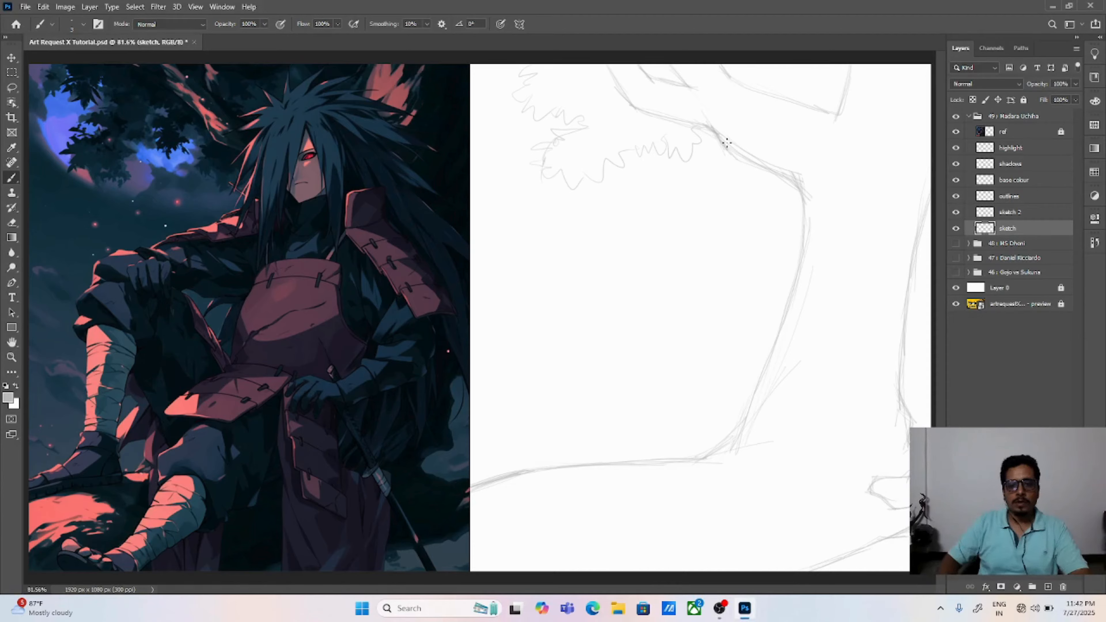
mouse_move(726, 142)
left_mouse_down()
mouse_move(717, 164)
mouse_move(745, 171)
left_mouse_up()
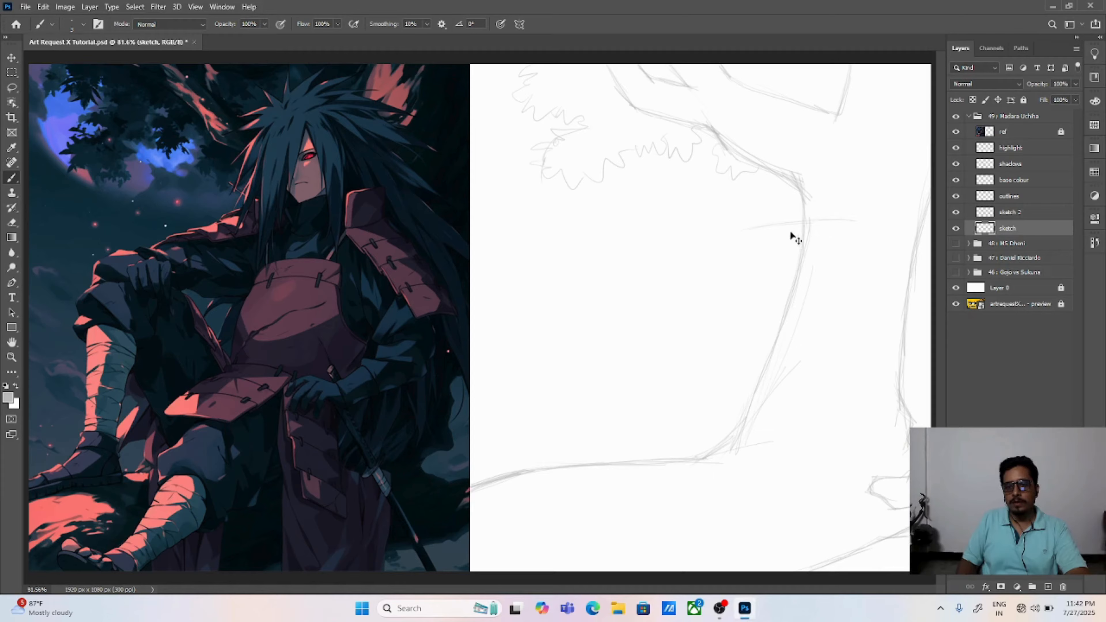
Step: Block in the figure's torso as a rough four-sided box with a curved waistline, and the head as an oval above it
key("ctrl+z")
left_click_drag(839, 228, 878, 225)
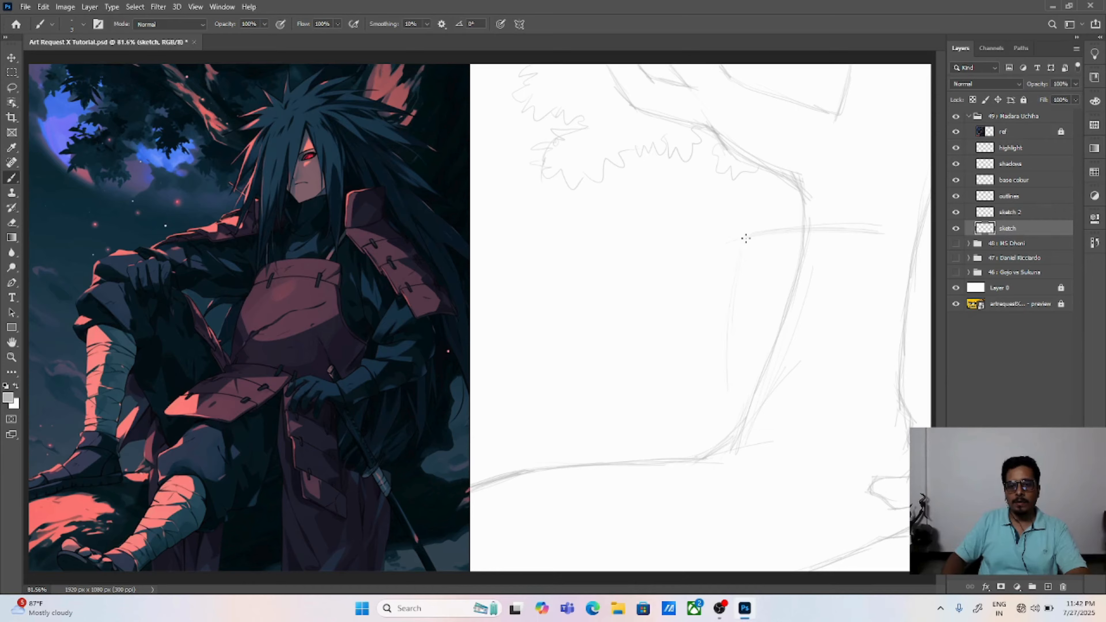
left_click_drag(745, 238, 730, 287)
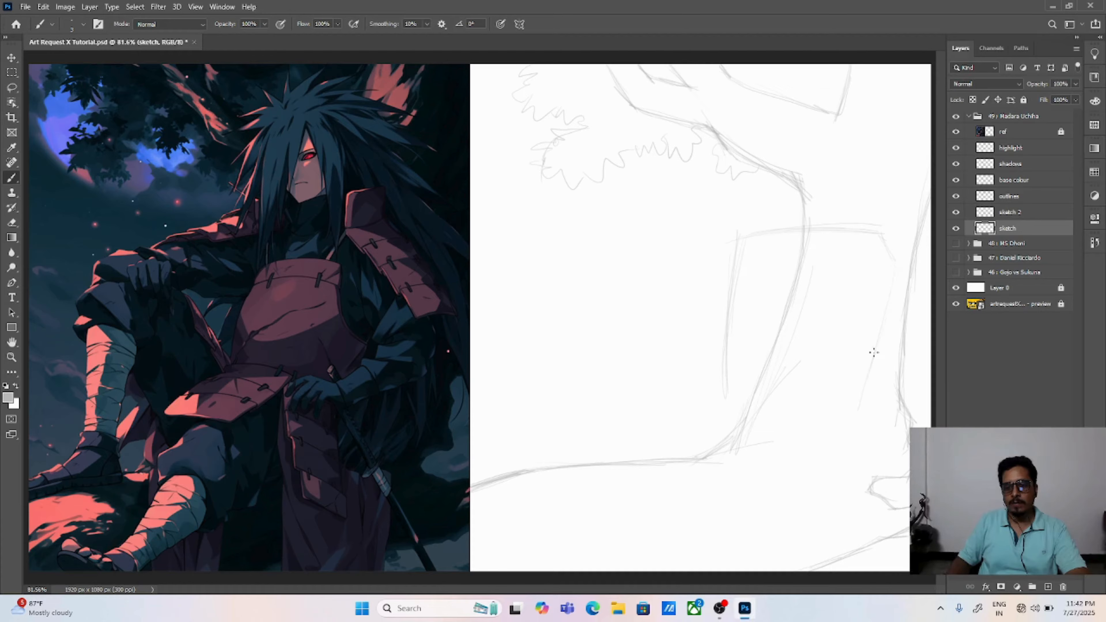
left_click_drag(874, 353, 850, 415)
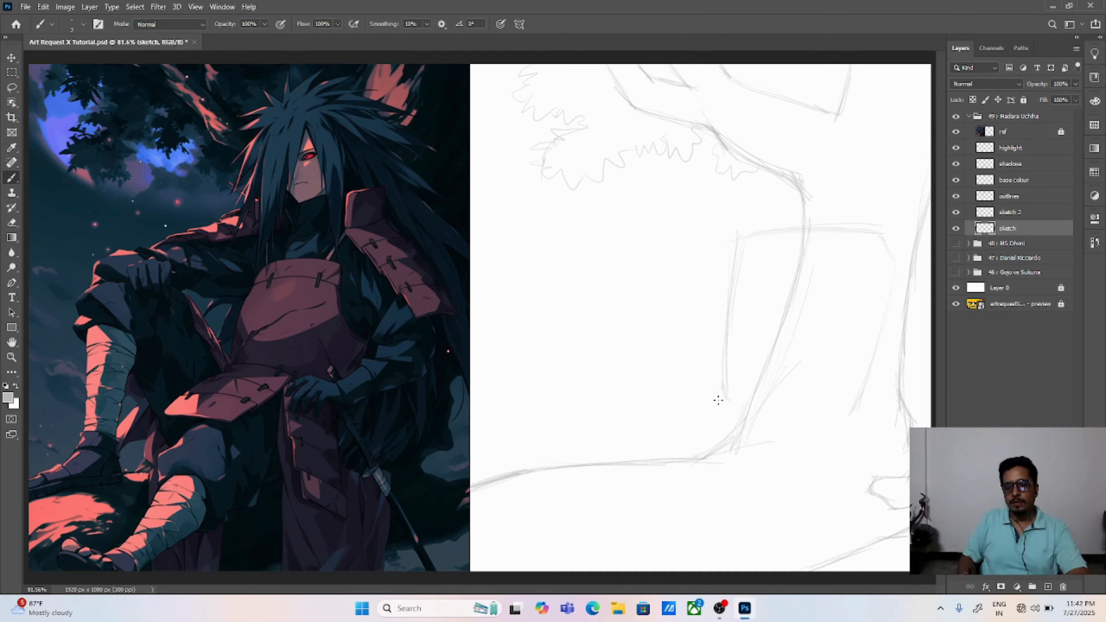
left_click_drag(761, 399, 828, 409)
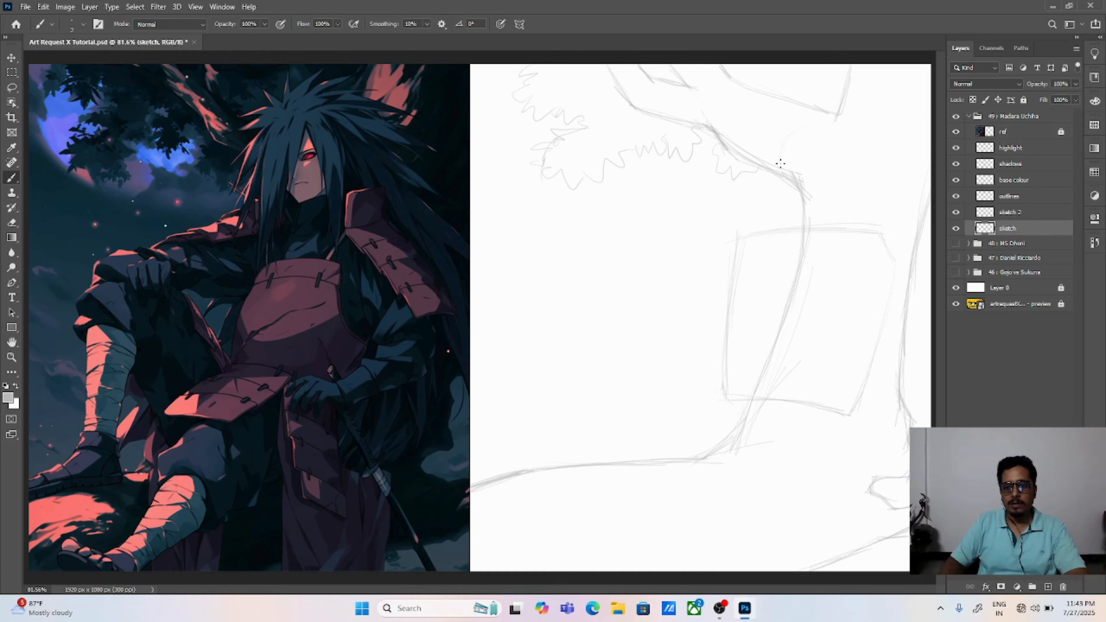
mouse_move(796, 127)
left_mouse_down()
mouse_move(778, 160)
mouse_move(783, 188)
mouse_move(777, 144)
mouse_move(788, 205)
left_mouse_up()
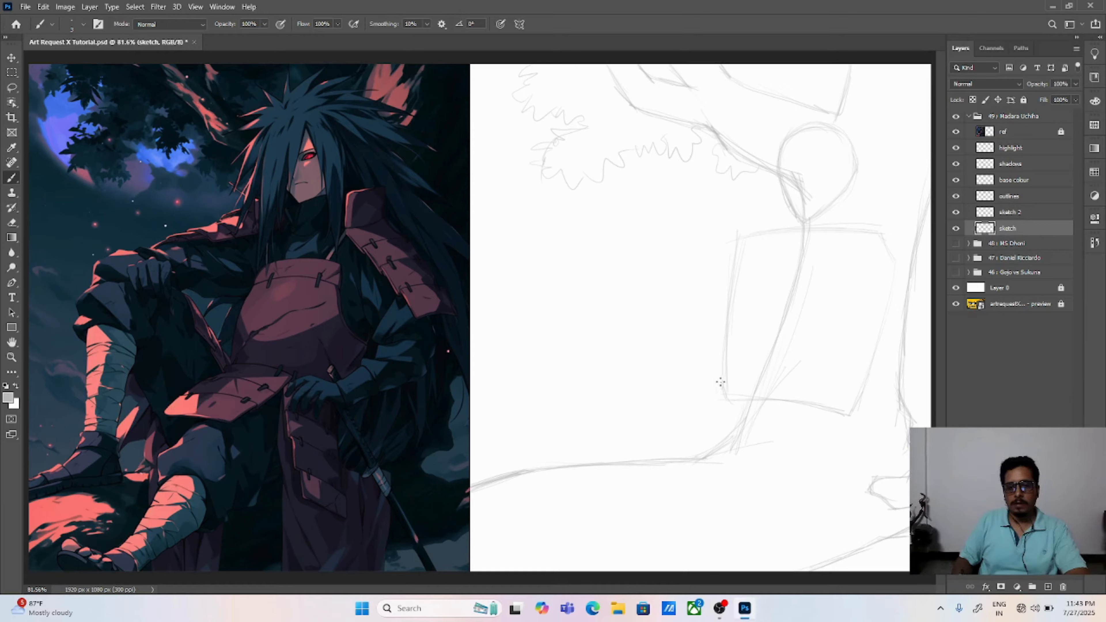
left_click_drag(725, 378, 801, 384)
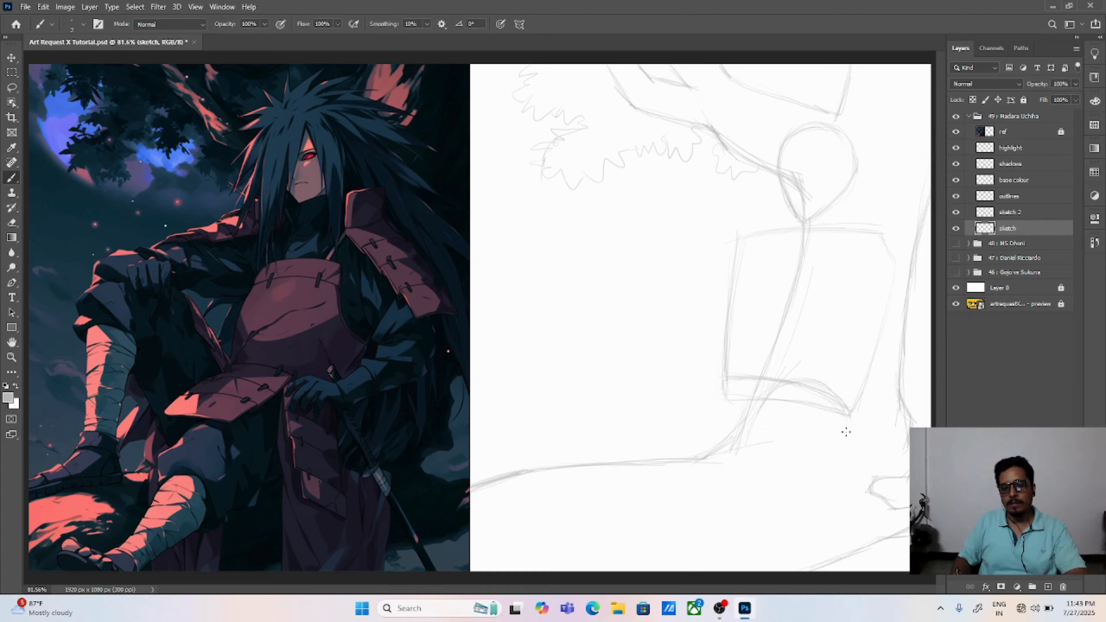
Step: Sketch the lowered leg below the torso, with thigh lines, a circle for the knee, the shin and a rough foot
left_click_drag(852, 433, 846, 451)
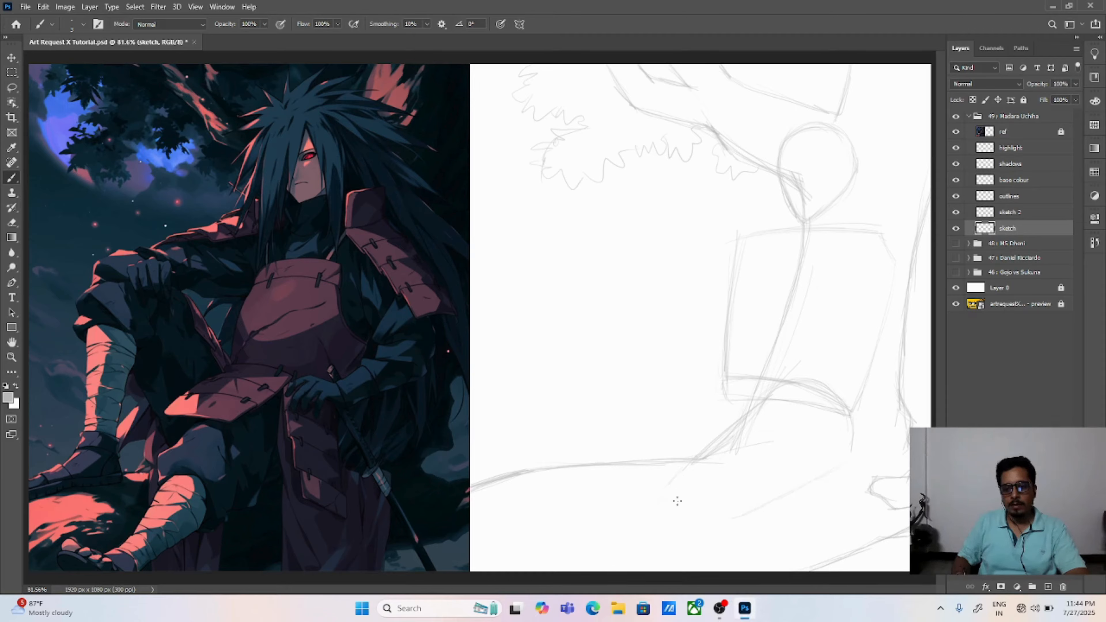
left_click_drag(687, 478, 674, 501)
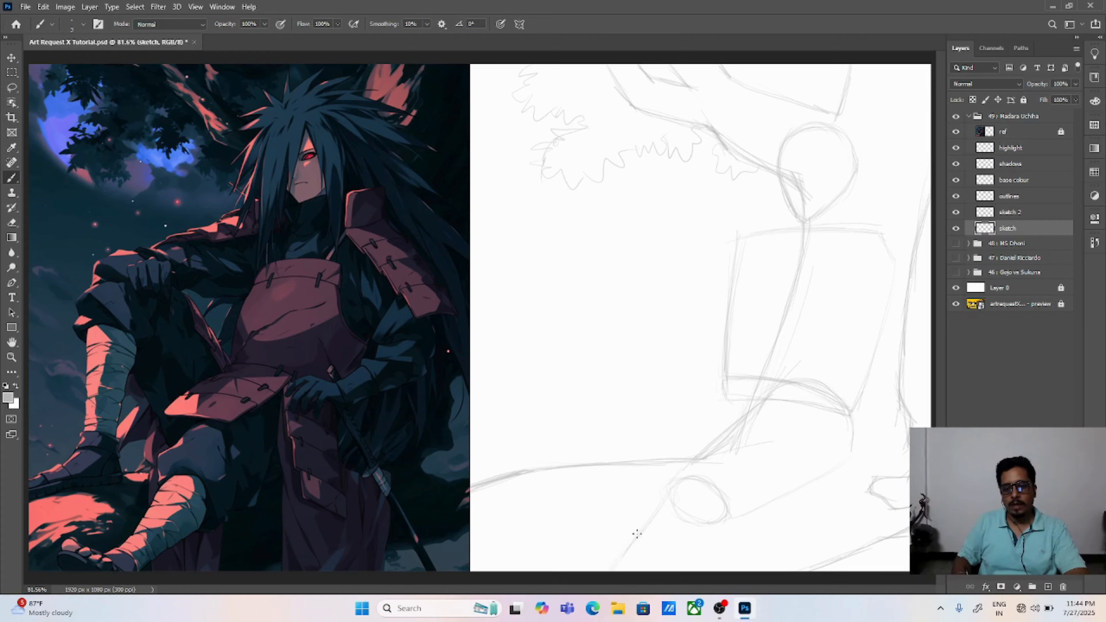
left_click_drag(728, 522, 679, 563)
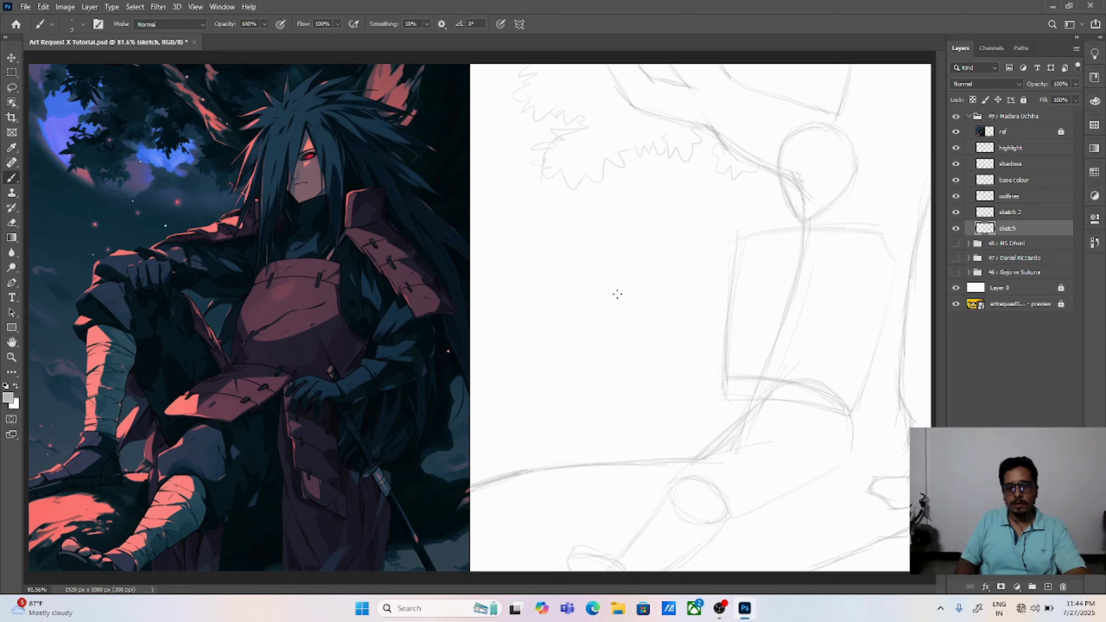
Step: Sketch the top of the raised knee and its thigh line sloping down to the waist corner of the torso
mouse_move(574, 294)
left_mouse_down()
mouse_move(642, 288)
mouse_move(580, 300)
mouse_move(644, 290)
left_mouse_up()
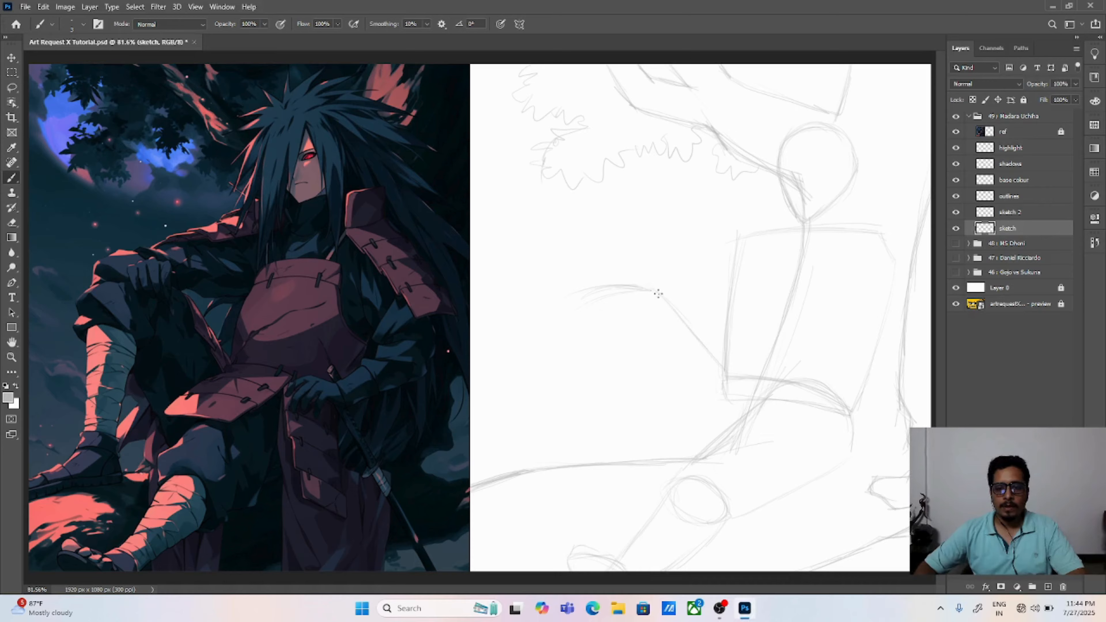
mouse_move(644, 283)
left_mouse_down()
mouse_move(726, 366)
mouse_move(686, 319)
mouse_move(704, 337)
left_mouse_up()
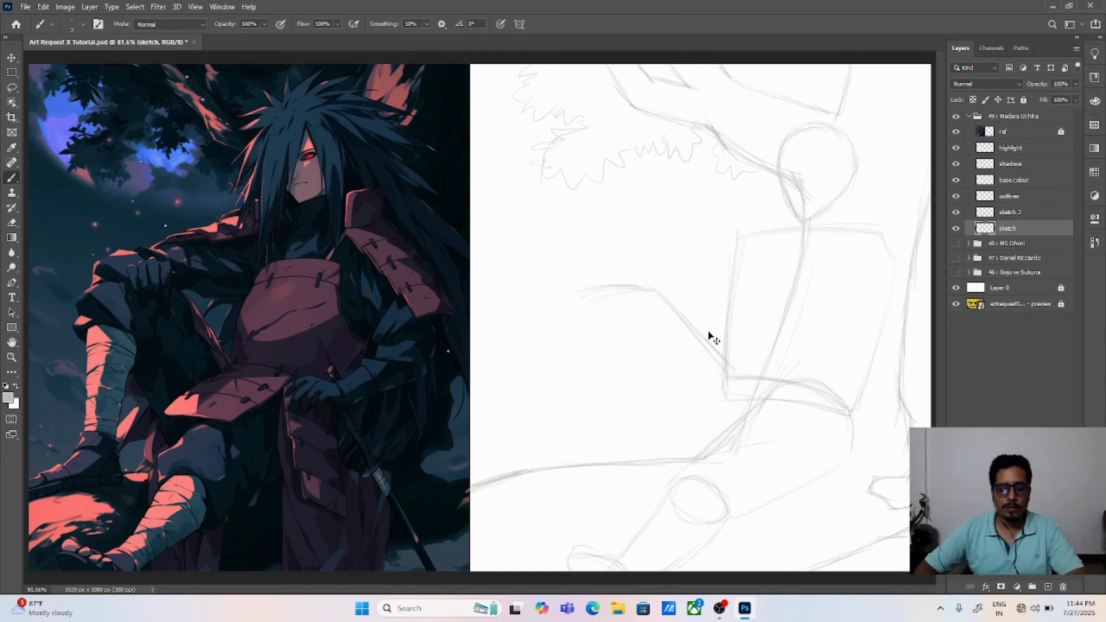
key("ctrl+z")
key("ctrl+z")
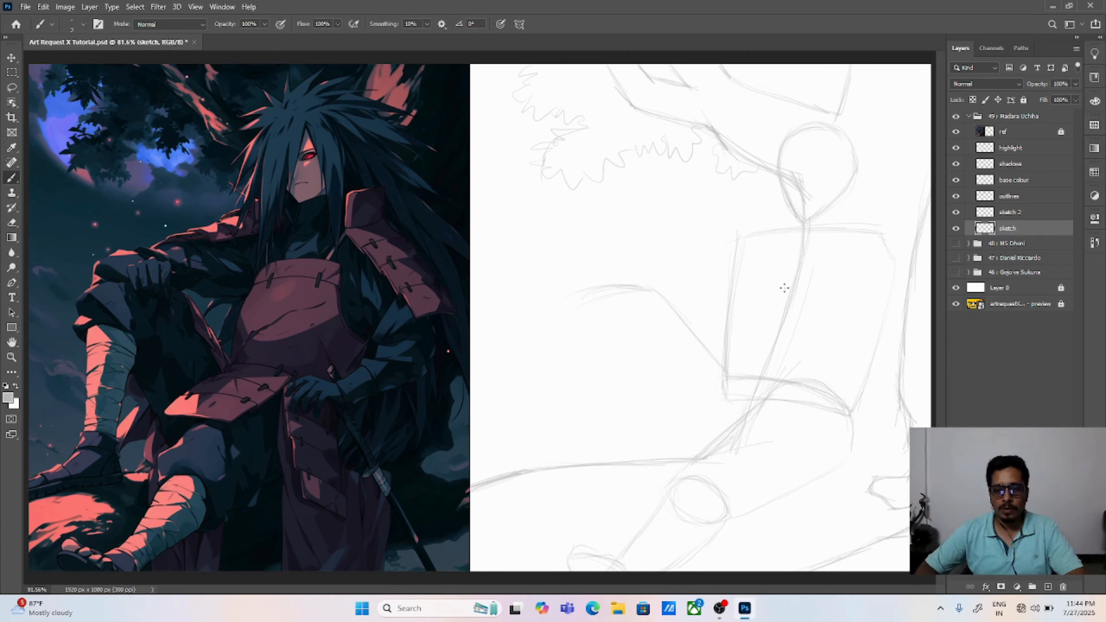
left_click_drag(783, 286, 803, 300)
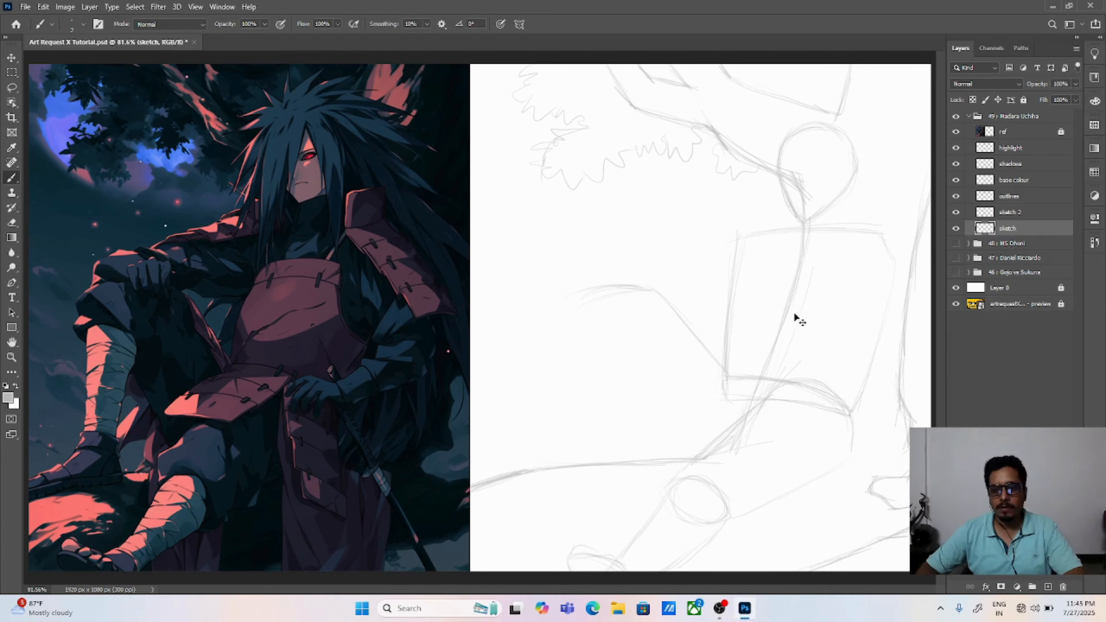
left_click_drag(655, 292, 721, 356)
left_click_drag(679, 314, 740, 376)
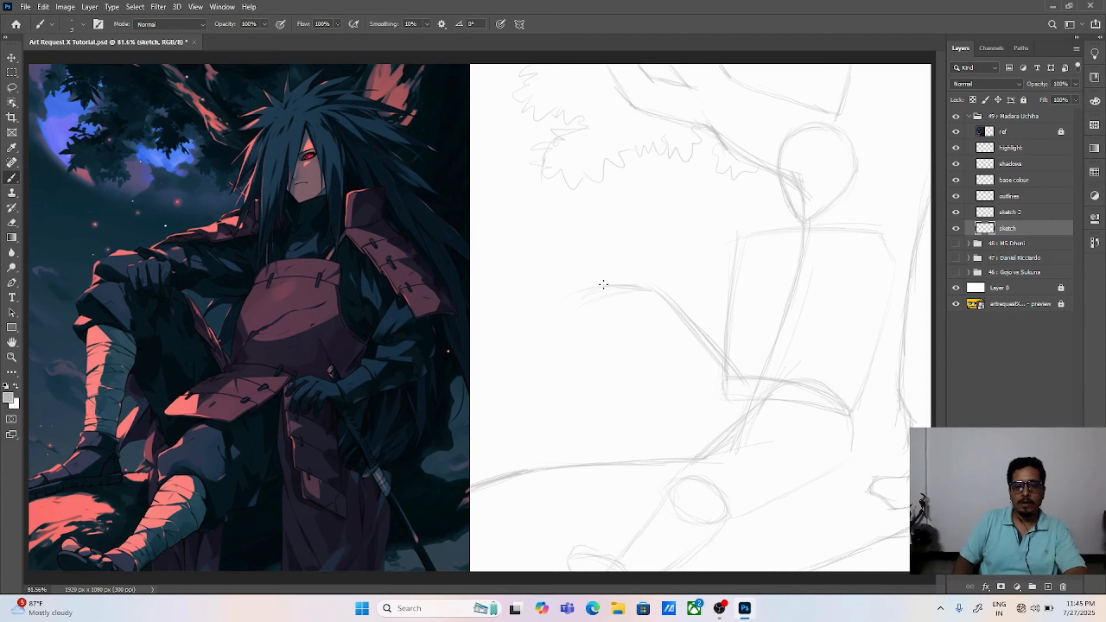
Step: Draw the raised leg's front shin line, thicken the knee and thigh contours, and add a small notch at the knee's outer edge
mouse_move(634, 281)
left_mouse_down()
mouse_move(585, 336)
mouse_move(599, 288)
mouse_move(579, 370)
left_mouse_up()
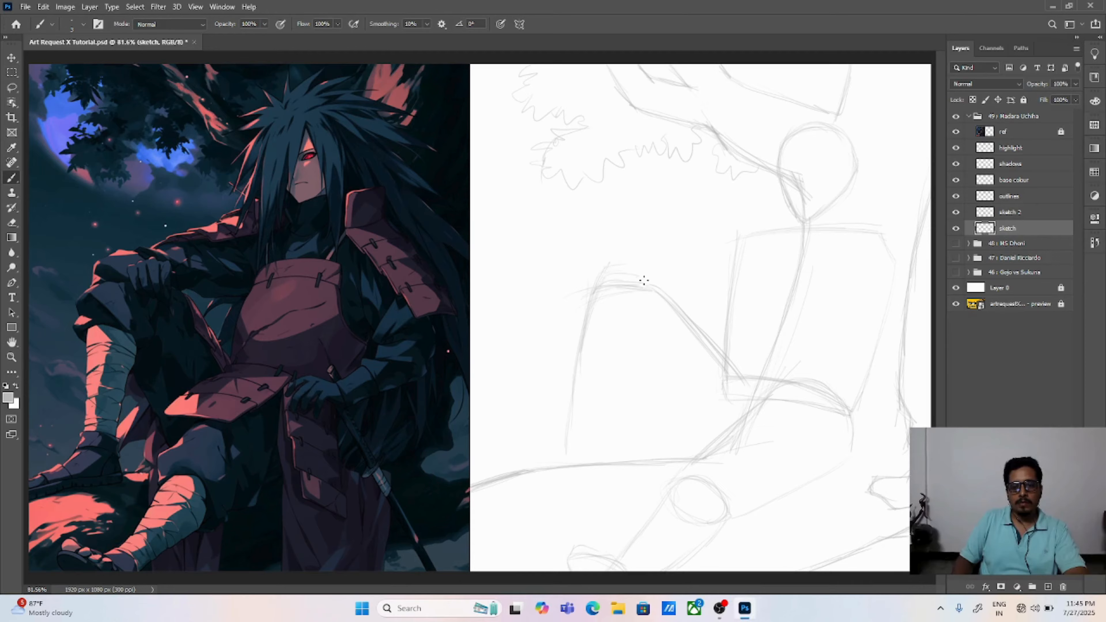
left_click_drag(604, 277, 660, 280)
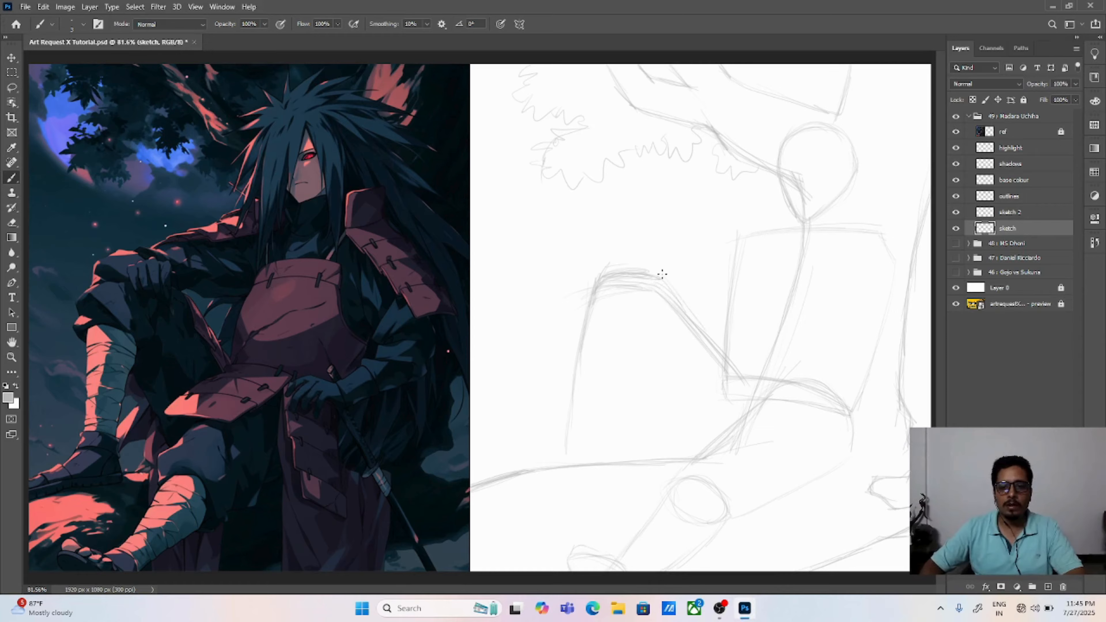
mouse_move(661, 275)
left_mouse_down()
mouse_move(724, 353)
mouse_move(718, 343)
left_mouse_up()
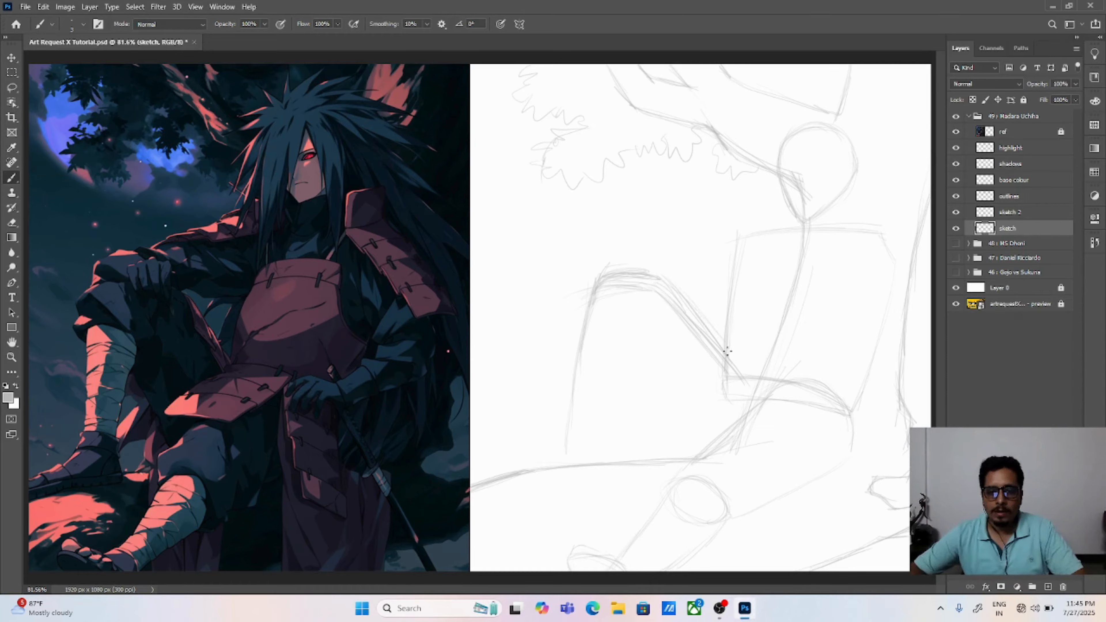
left_click_drag(664, 284, 739, 365)
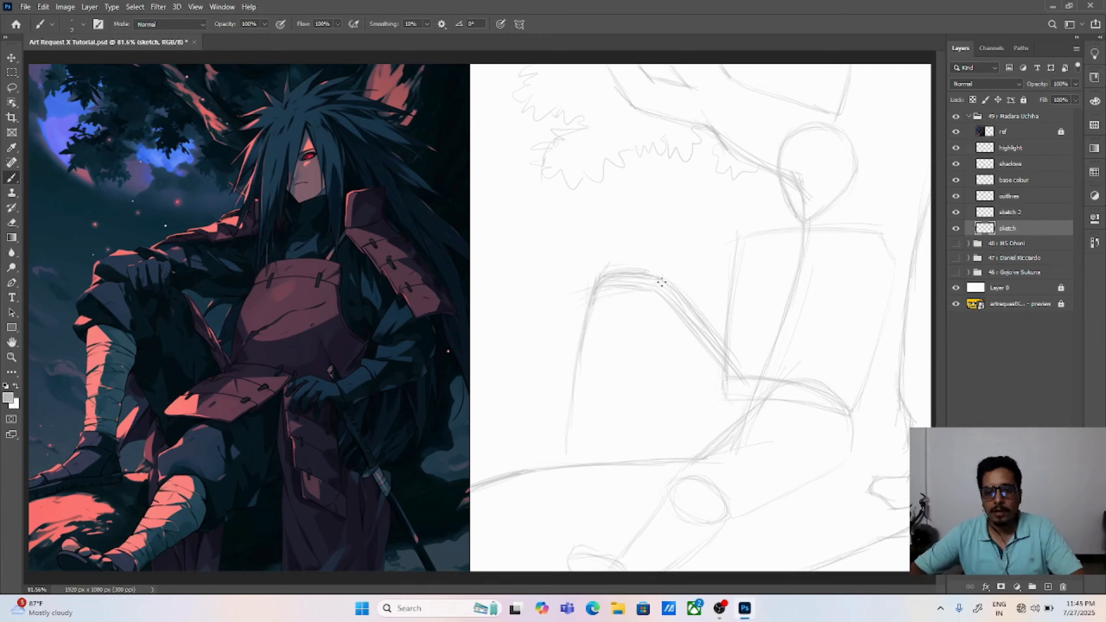
left_click_drag(663, 281, 744, 375)
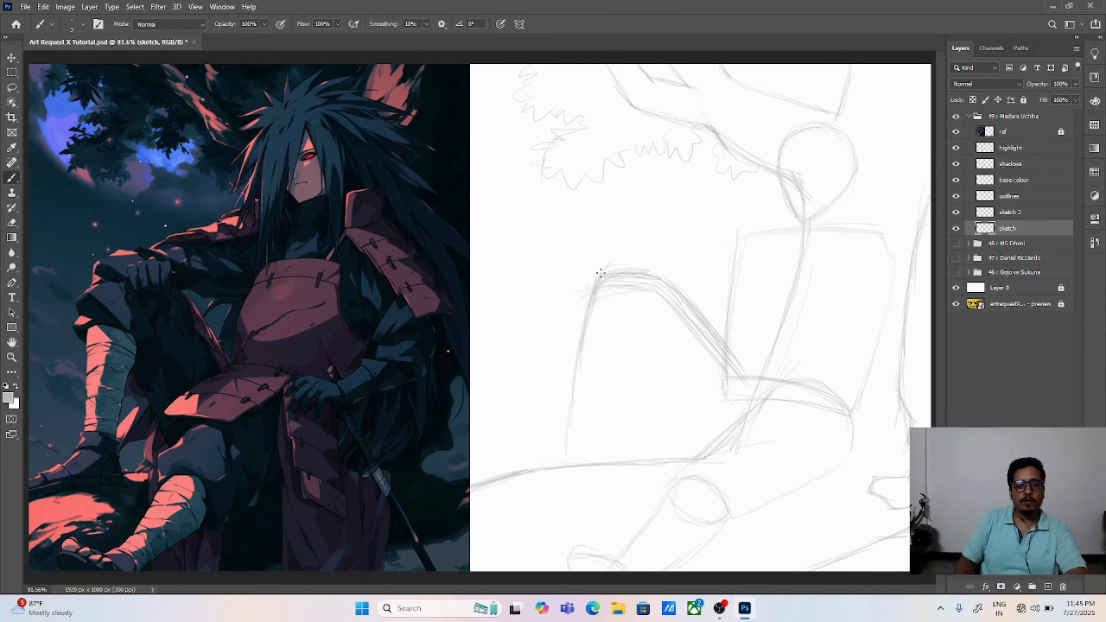
left_click_drag(593, 286, 576, 320)
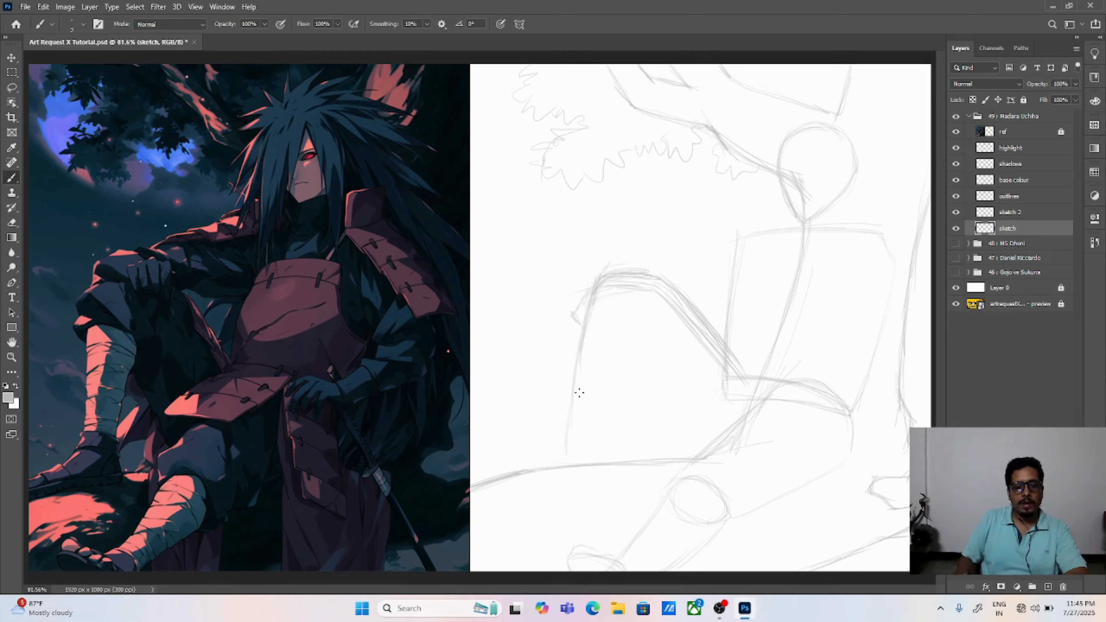
Step: Complete the raised leg with the calf, thigh underside and ankle lines, and outline its foot resting on the ground line
left_click_drag(571, 442, 569, 432)
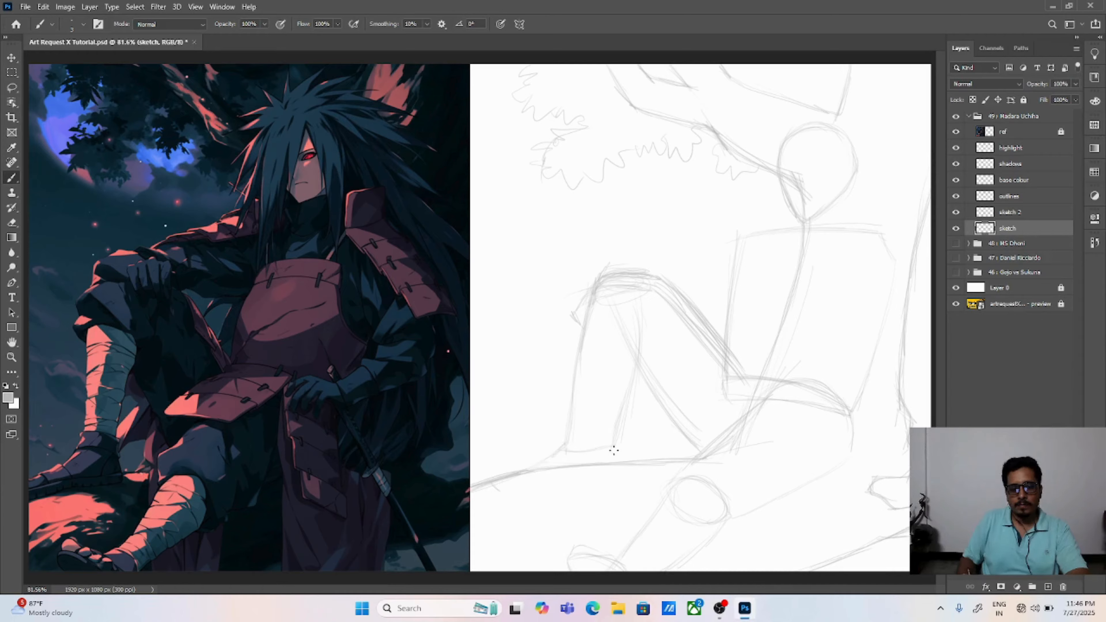
mouse_move(490, 484)
left_mouse_down()
mouse_move(505, 495)
mouse_move(544, 485)
left_mouse_up()
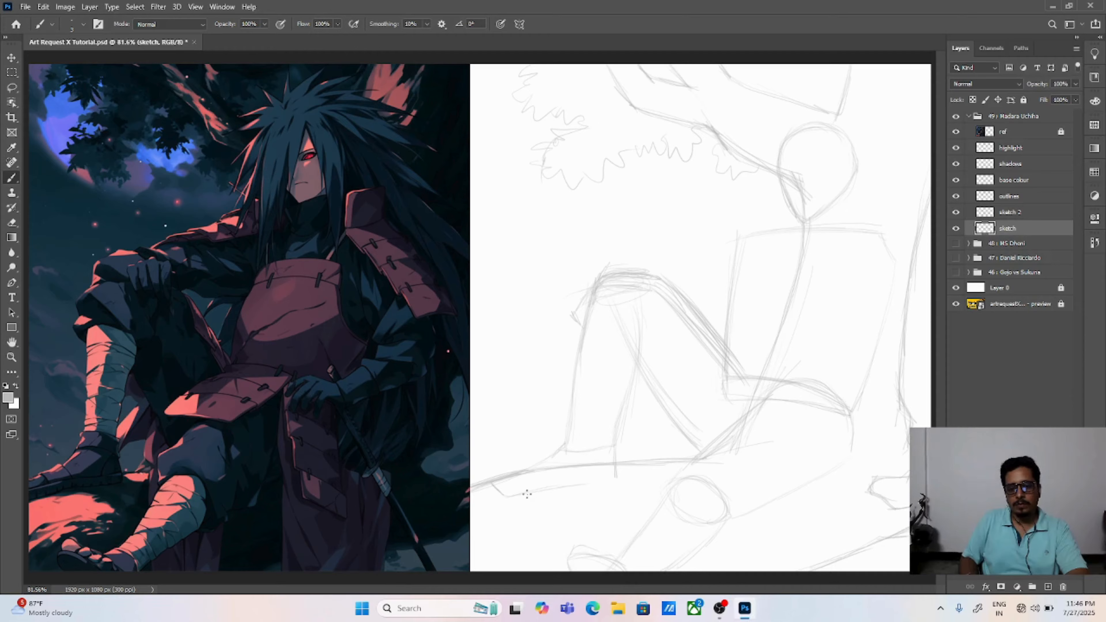
left_click_drag(615, 478, 514, 495)
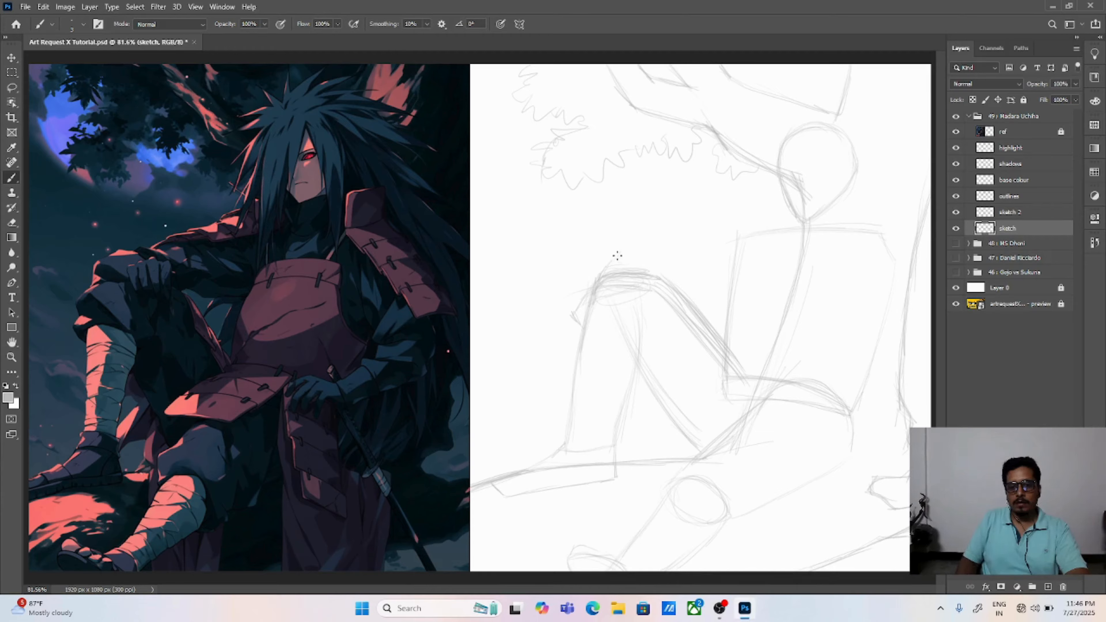
Step: Sketch a rounded hand shape resting on the raised knee, with the arm's upper and lower lines running to the torso
mouse_move(652, 254)
left_mouse_down()
mouse_move(625, 250)
mouse_move(664, 261)
left_mouse_up()
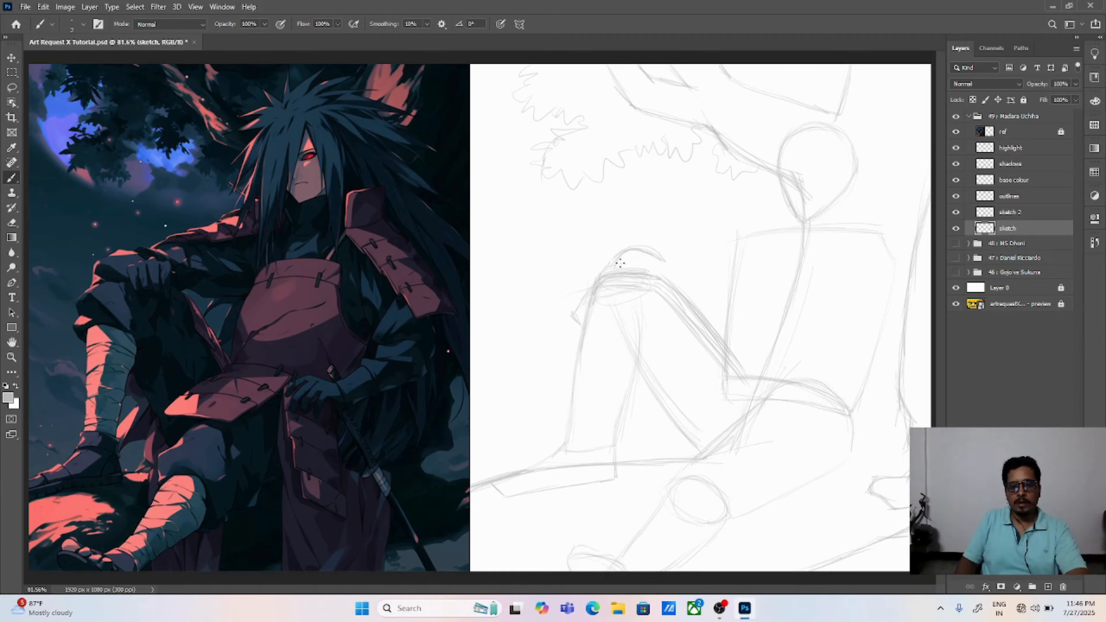
mouse_move(628, 284)
left_mouse_down()
mouse_move(651, 270)
mouse_move(631, 271)
mouse_move(674, 267)
mouse_move(676, 299)
mouse_move(633, 301)
mouse_move(662, 301)
mouse_move(665, 301)
left_mouse_up()
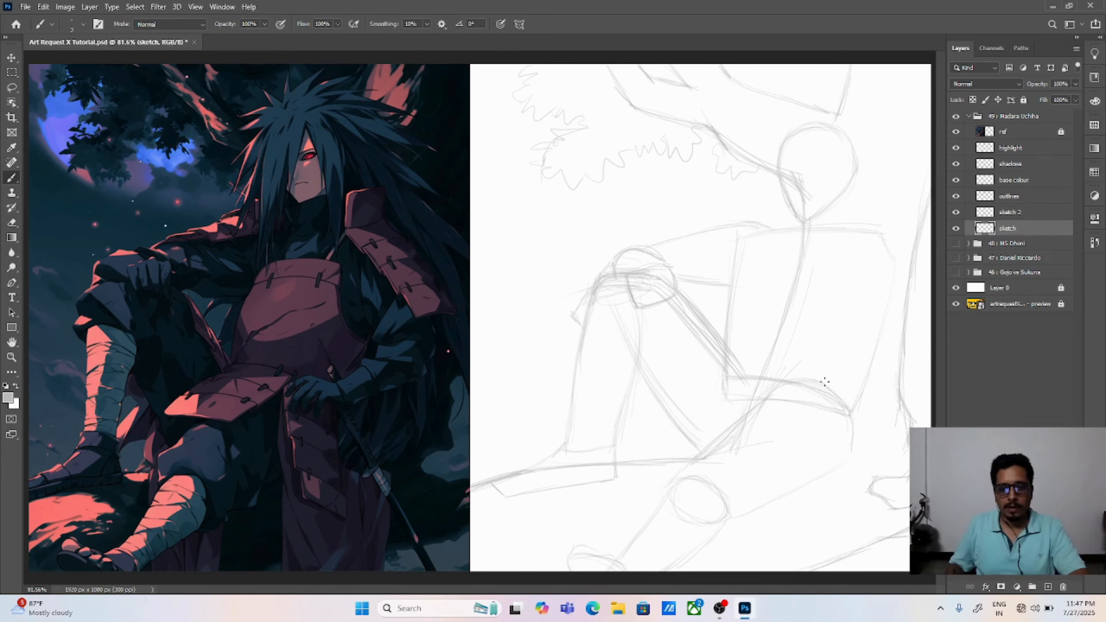
Step: Shift the whole sketch slightly left, and sketch both shoulder circles with the upper arm hanging beside the torso
key("v")
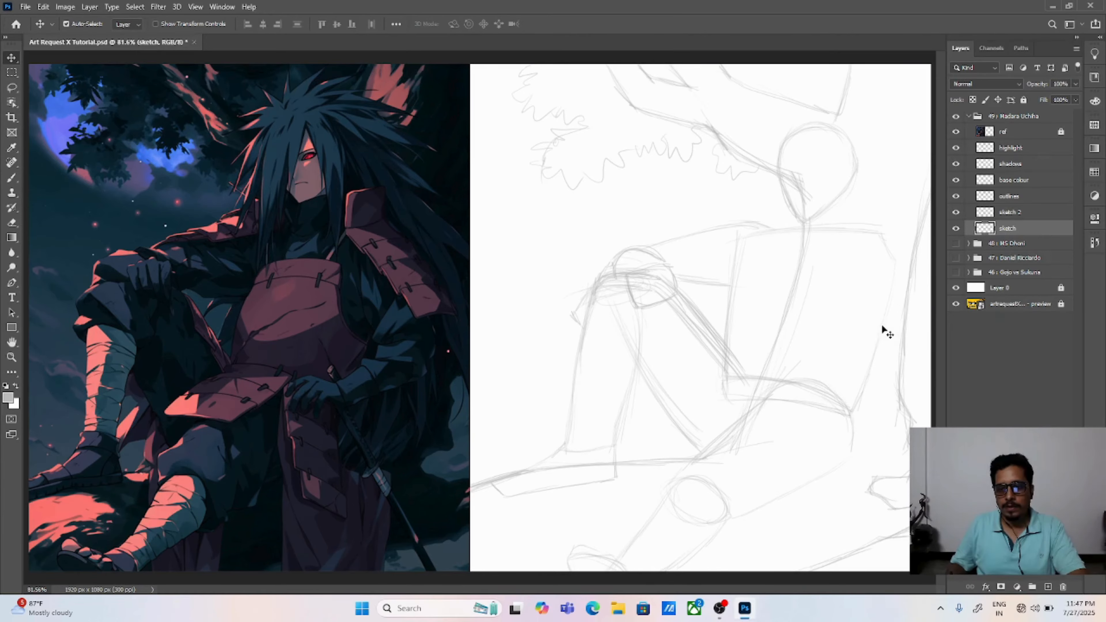
left_click_drag(880, 326, 855, 328)
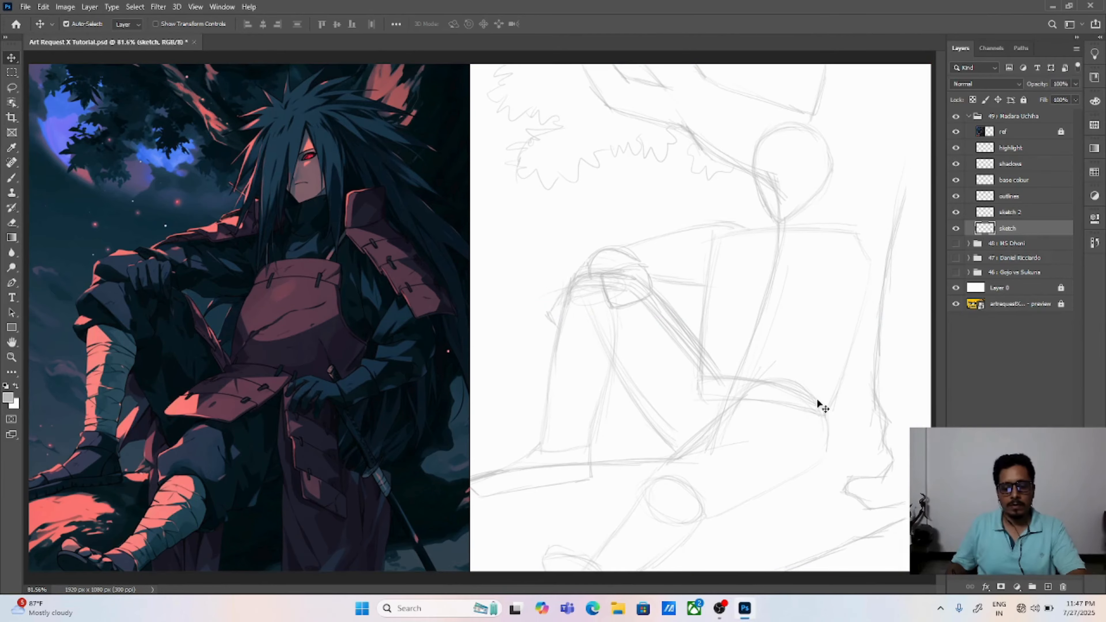
key("b")
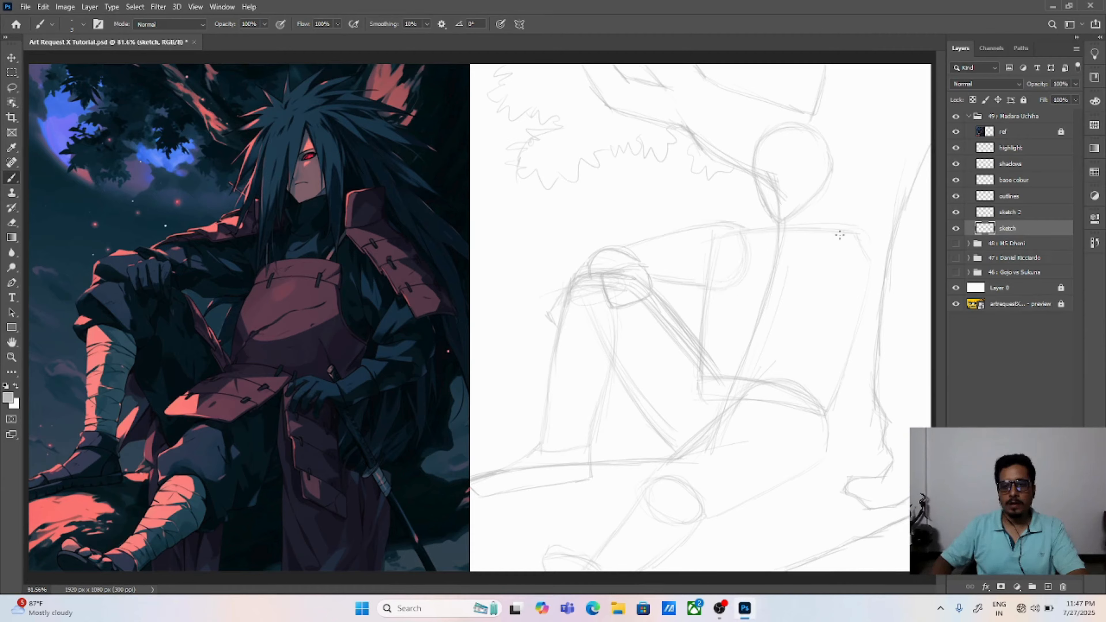
left_click_drag(838, 233, 834, 277)
left_click_drag(862, 231, 836, 295)
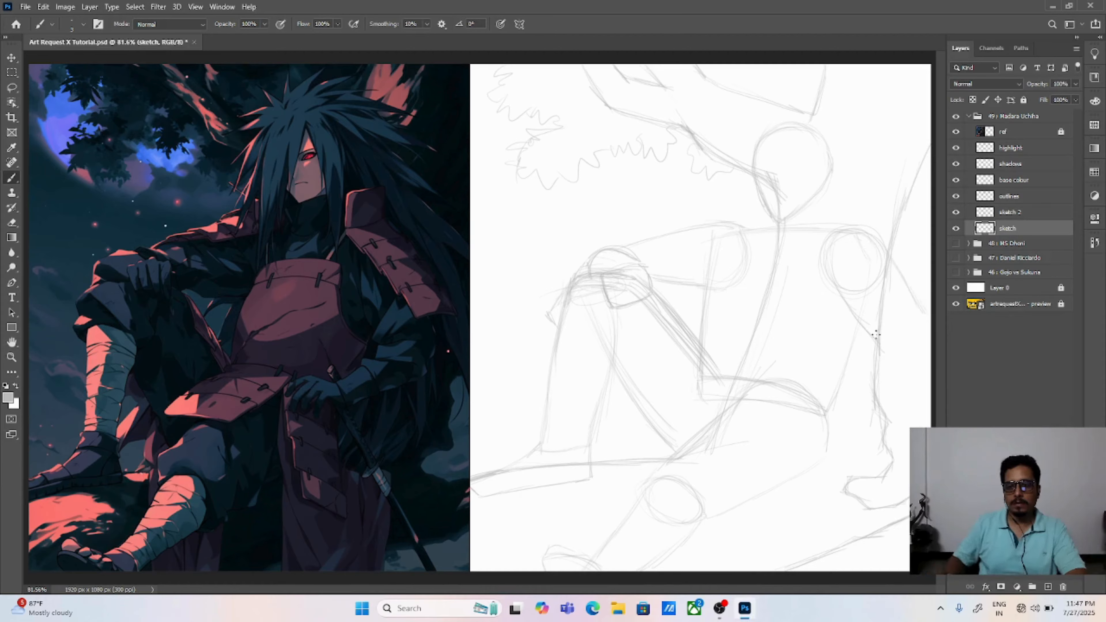
left_click_drag(920, 317, 882, 343)
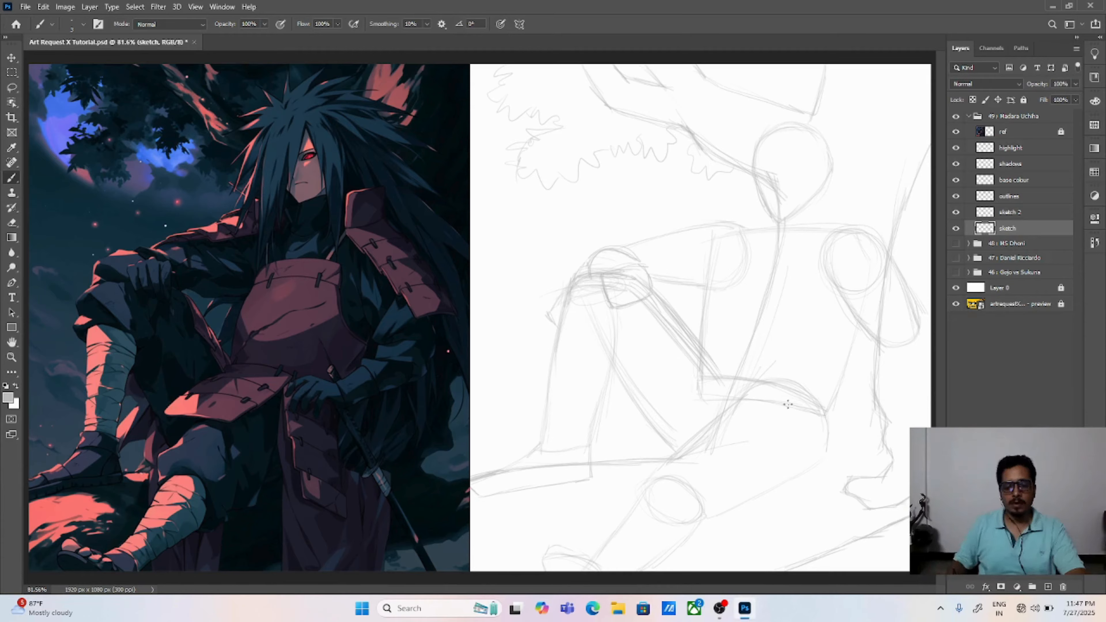
Step: Set the eraser size to 10 px and erase the overlapping knee and arm lines in and around the resting hand
key("e")
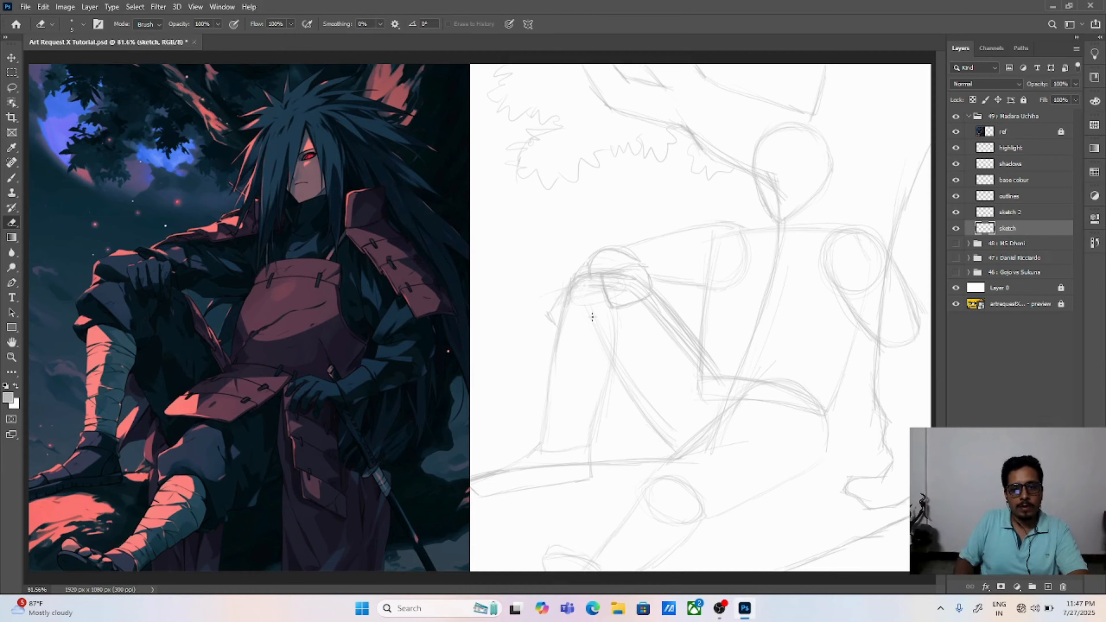
left_click(84, 24)
left_click_drag(125, 46, 108, 46)
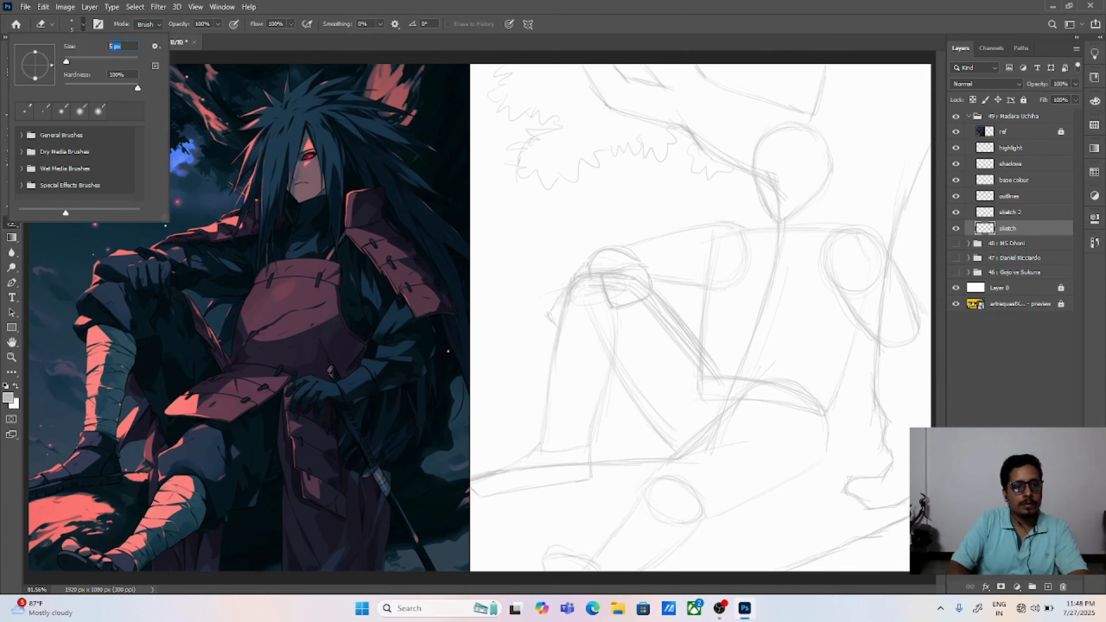
type("10")
key("Return")
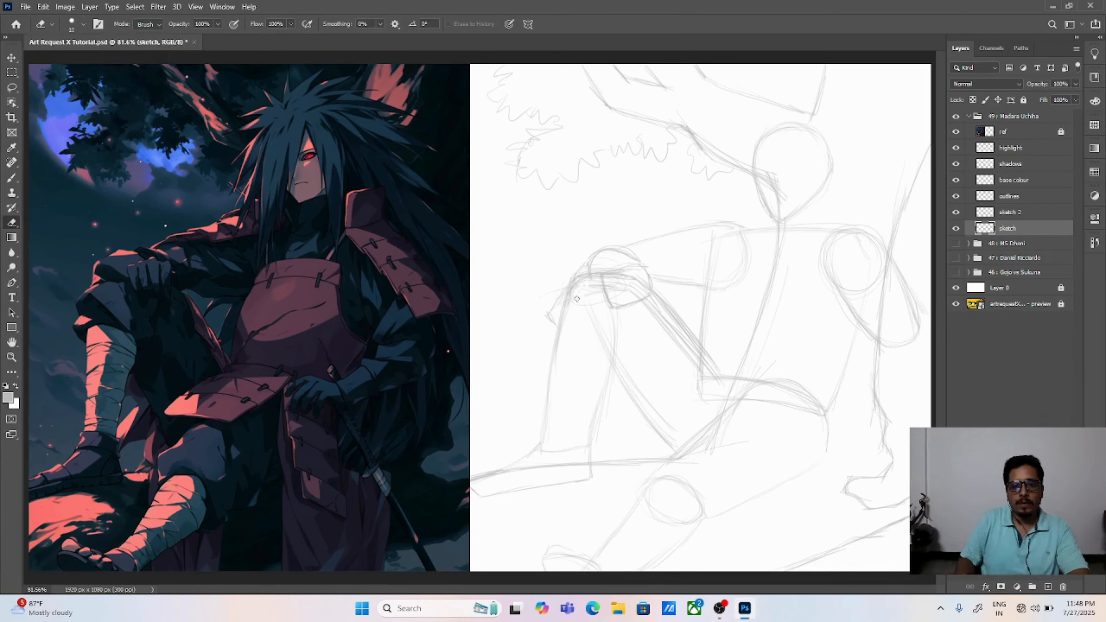
left_click_drag(585, 281, 602, 291)
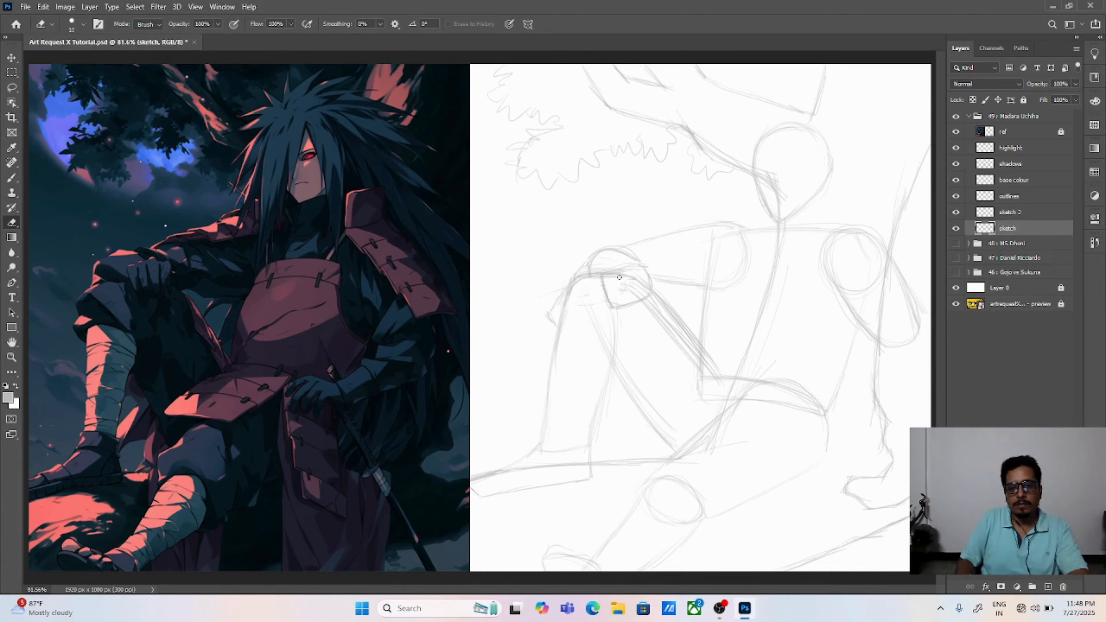
mouse_move(619, 278)
left_mouse_down()
mouse_move(631, 273)
mouse_move(624, 291)
mouse_move(638, 298)
mouse_move(641, 284)
left_mouse_up()
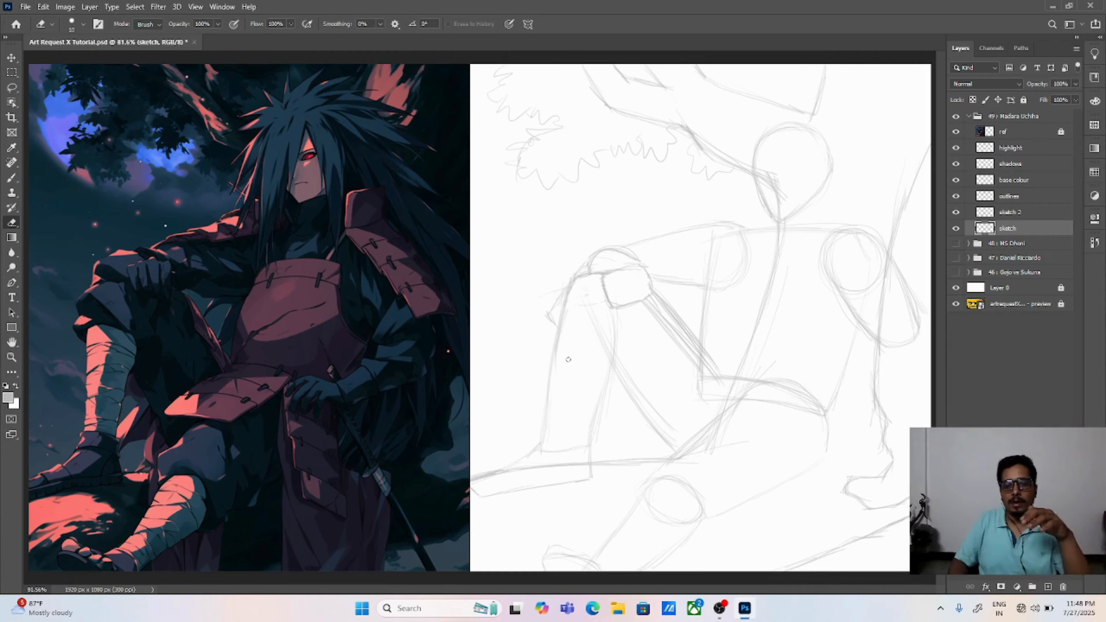
Step: Erase the surplus construction lines along the raised thigh, waist, face, torso centre, hanging arm and the shoulder nearest the raised knee
mouse_move(647, 308)
left_mouse_down()
mouse_move(690, 358)
mouse_move(658, 306)
mouse_move(679, 325)
mouse_move(723, 408)
left_mouse_up()
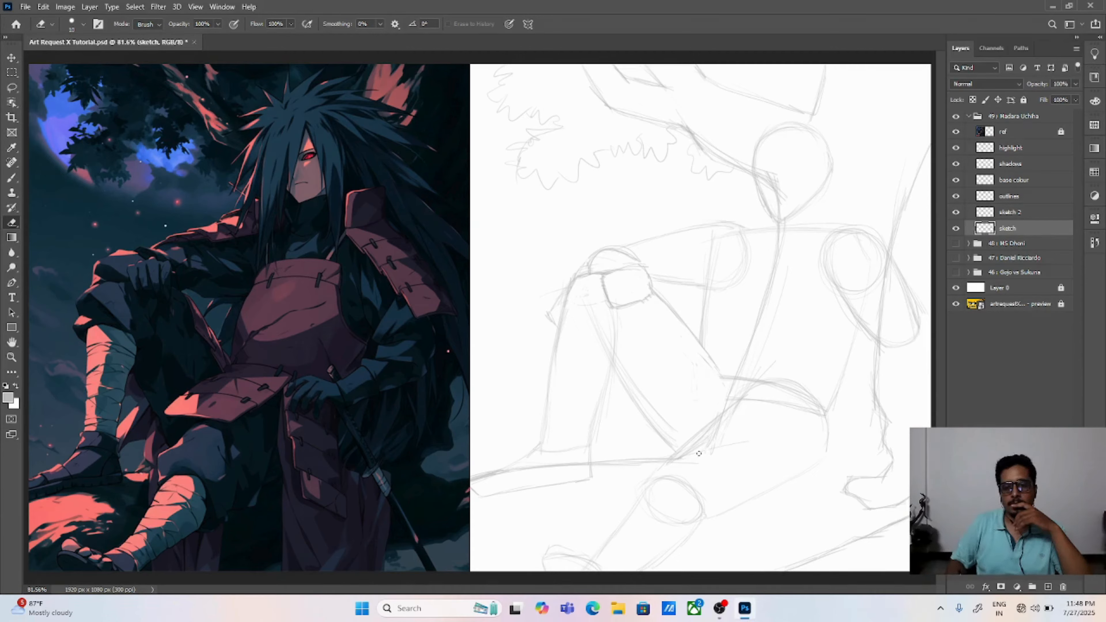
mouse_move(699, 454)
left_mouse_down()
mouse_move(720, 429)
mouse_move(685, 455)
mouse_move(743, 397)
mouse_move(729, 403)
mouse_move(815, 413)
mouse_move(782, 387)
mouse_move(849, 455)
left_mouse_up()
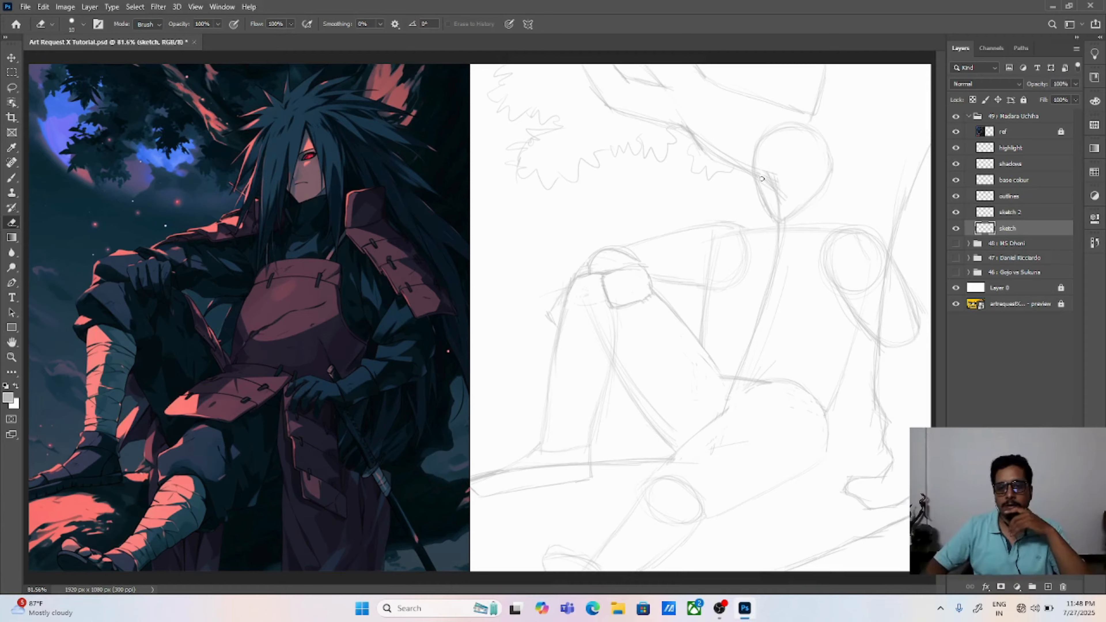
mouse_move(761, 180)
left_mouse_down()
mouse_move(768, 167)
mouse_move(779, 204)
mouse_move(776, 194)
left_mouse_up()
mouse_move(776, 237)
left_mouse_down()
mouse_move(773, 276)
mouse_move(744, 364)
left_mouse_up()
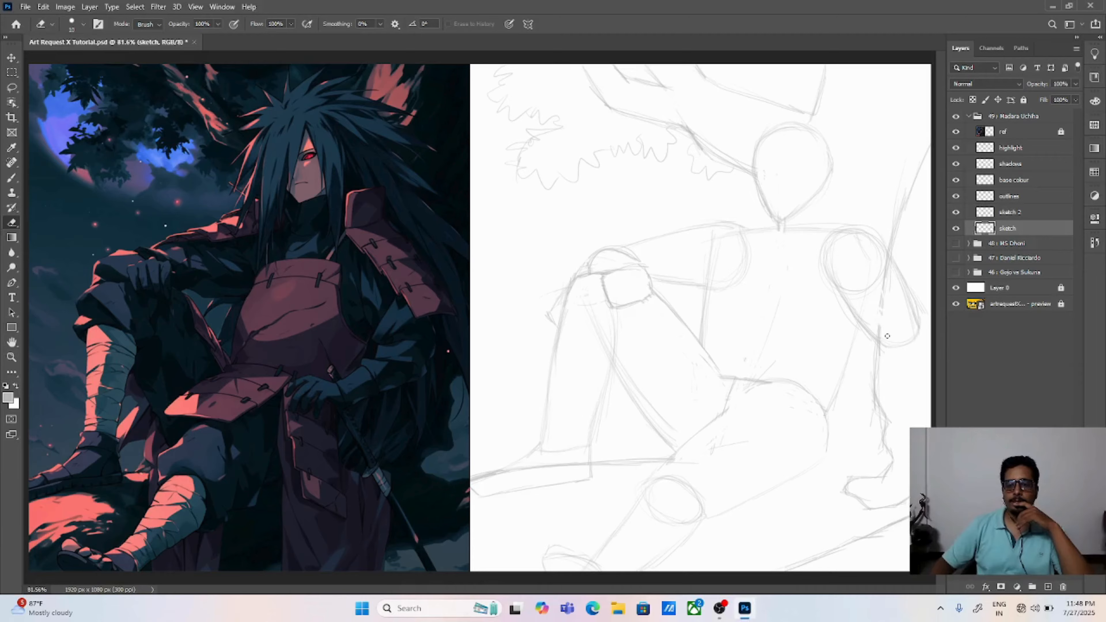
mouse_move(882, 324)
left_mouse_down()
mouse_move(890, 268)
mouse_move(906, 302)
mouse_move(901, 282)
mouse_move(894, 319)
left_mouse_up()
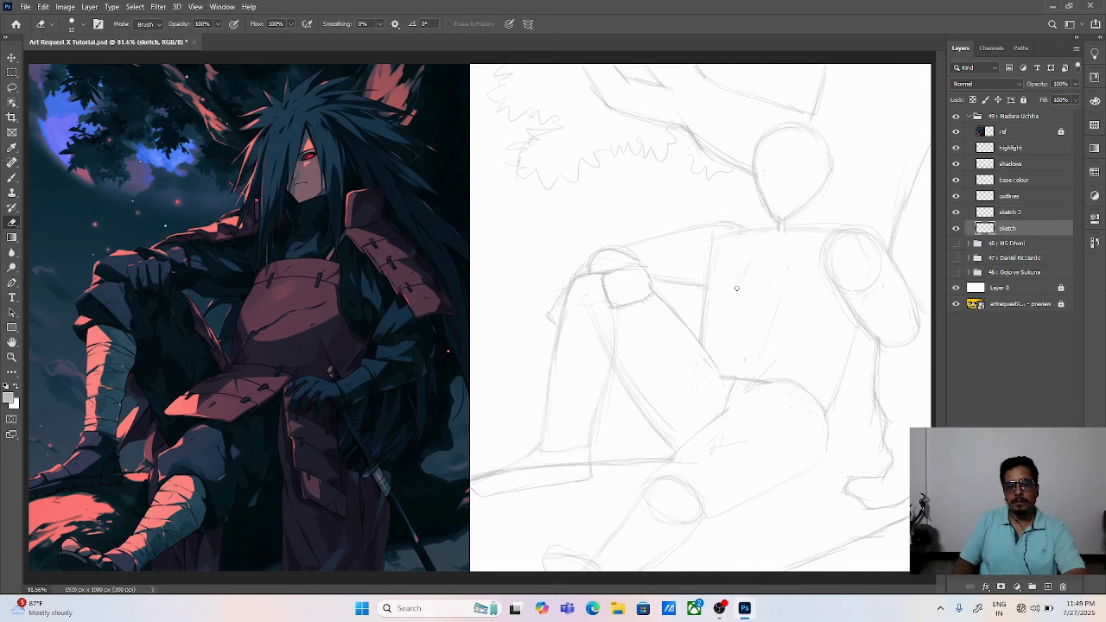
left_click_drag(726, 242, 741, 237)
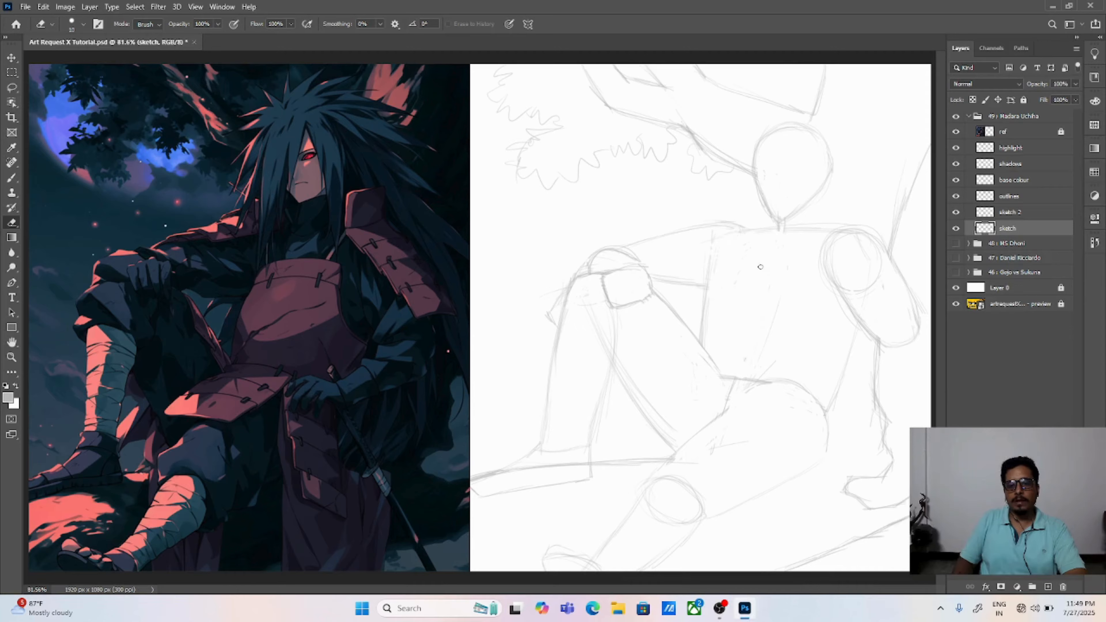
Step: Sketch the elbow ellipse, the forearm running back toward the waist, and a rounded hand resting on the lap
key("b")
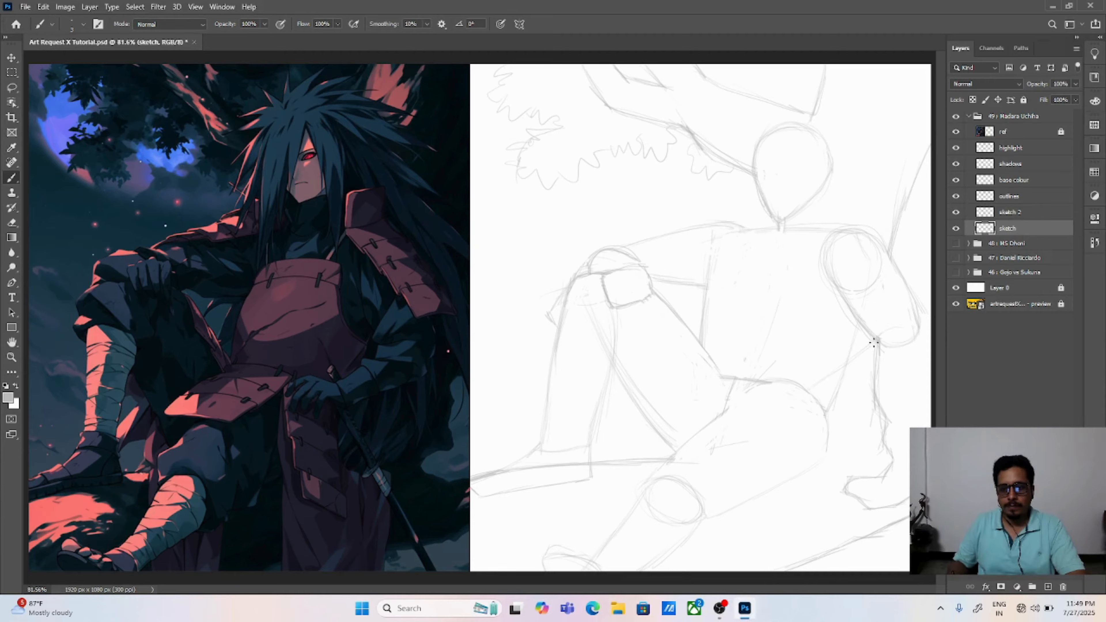
left_click_drag(915, 332, 918, 367)
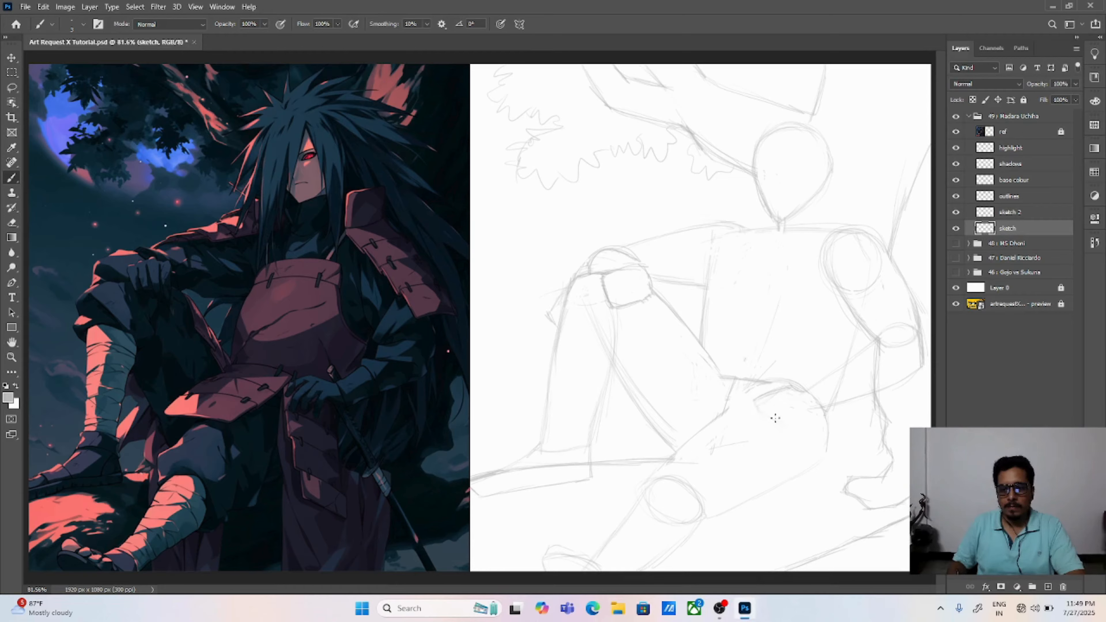
left_click_drag(791, 429, 782, 430)
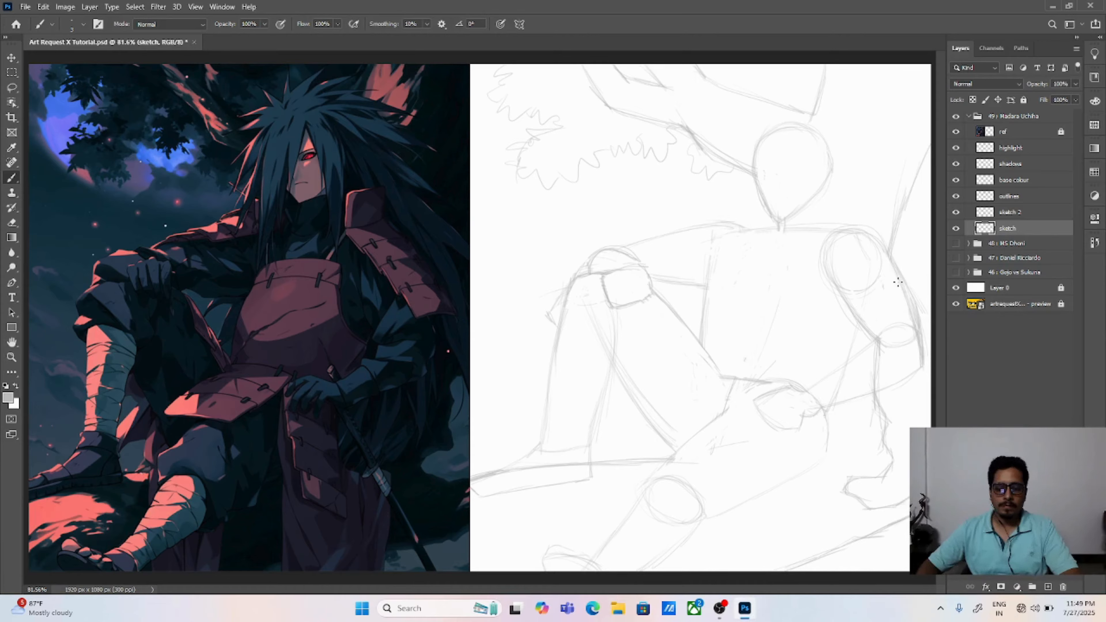
Step: Erase the trunk and torso side lines that cross the forearm and wrist
key("e")
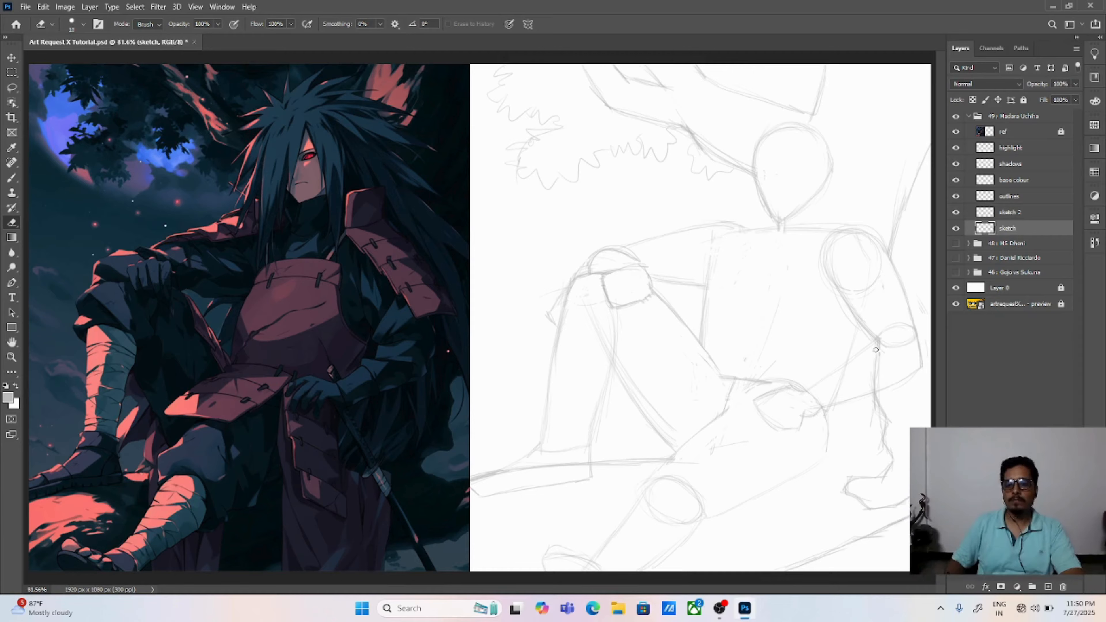
left_click_drag(878, 351, 874, 371)
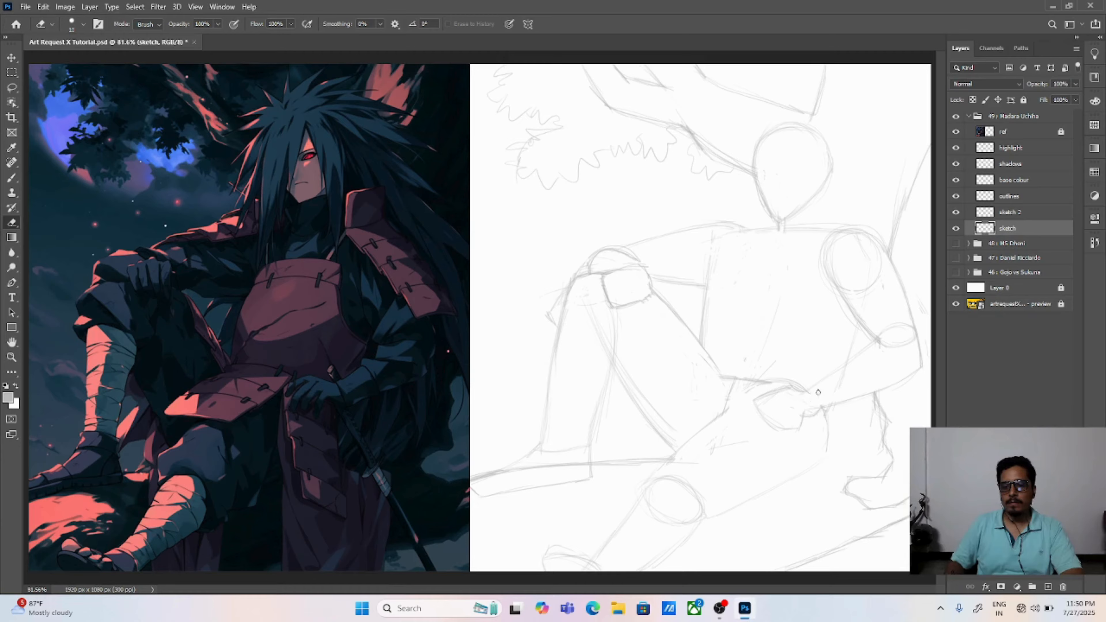
left_click_drag(832, 380, 846, 384)
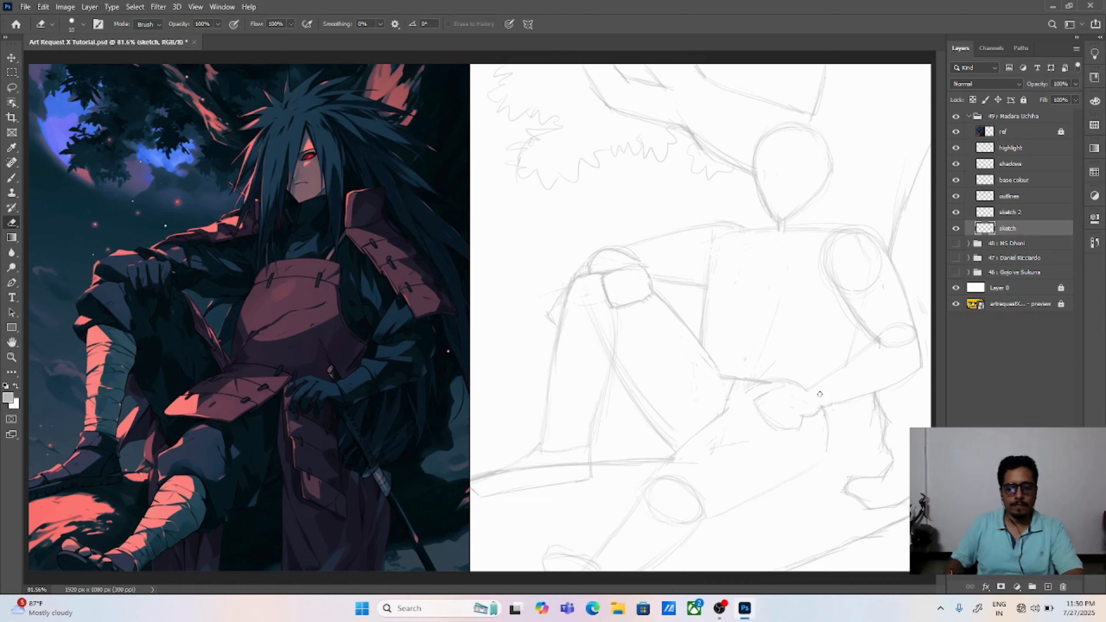
Step: Clean up the lines below the chin, and sketch the side of the neck and a horizontal guideline across the face
key("b")
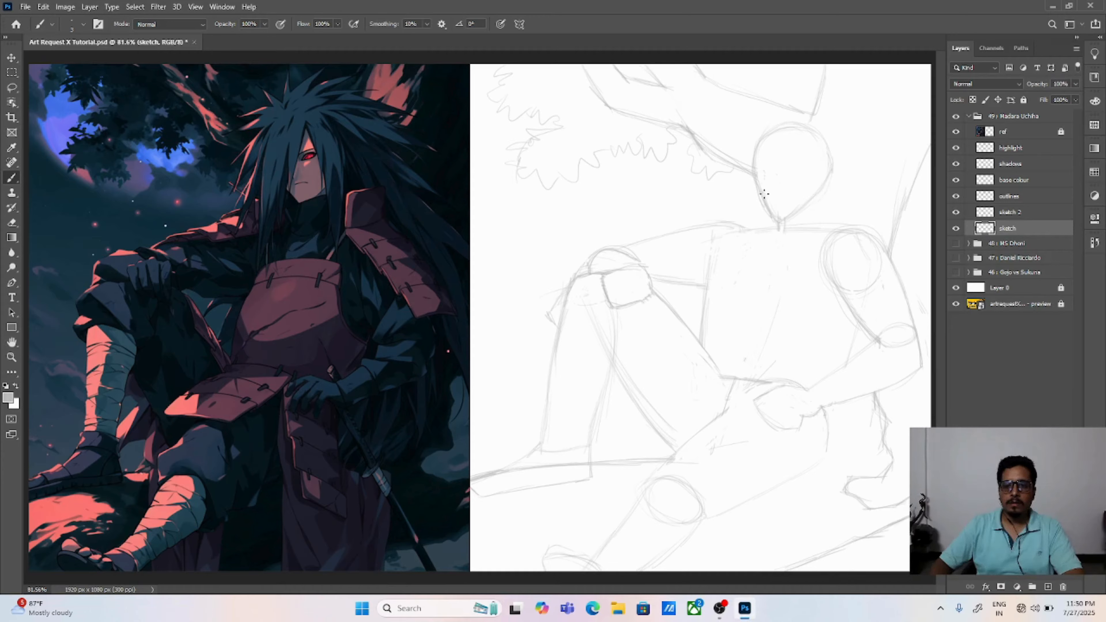
key("e")
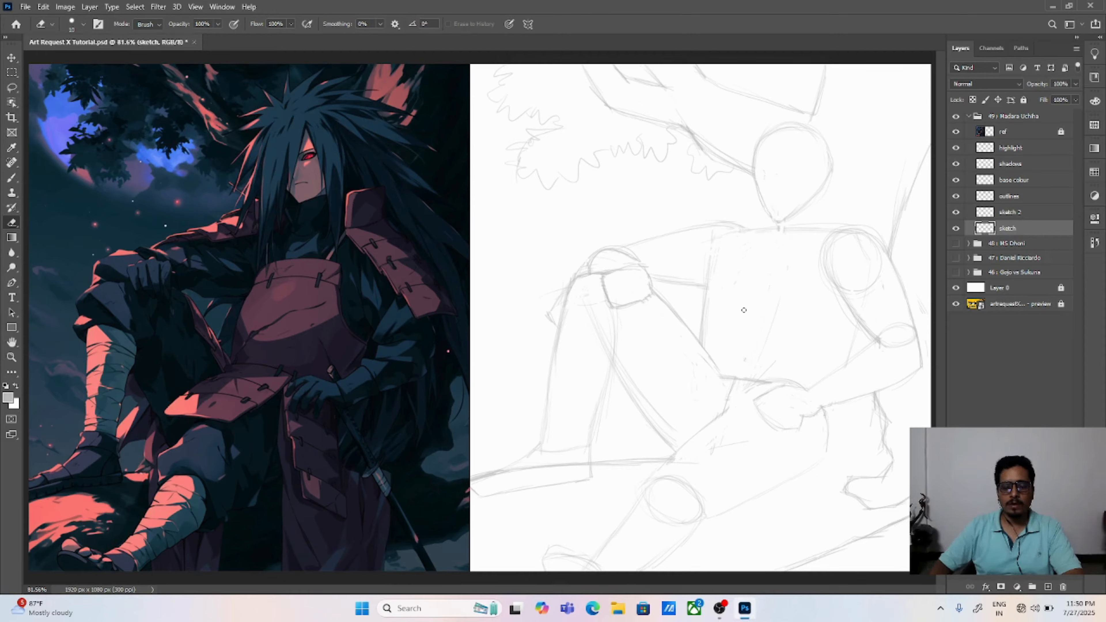
key("b")
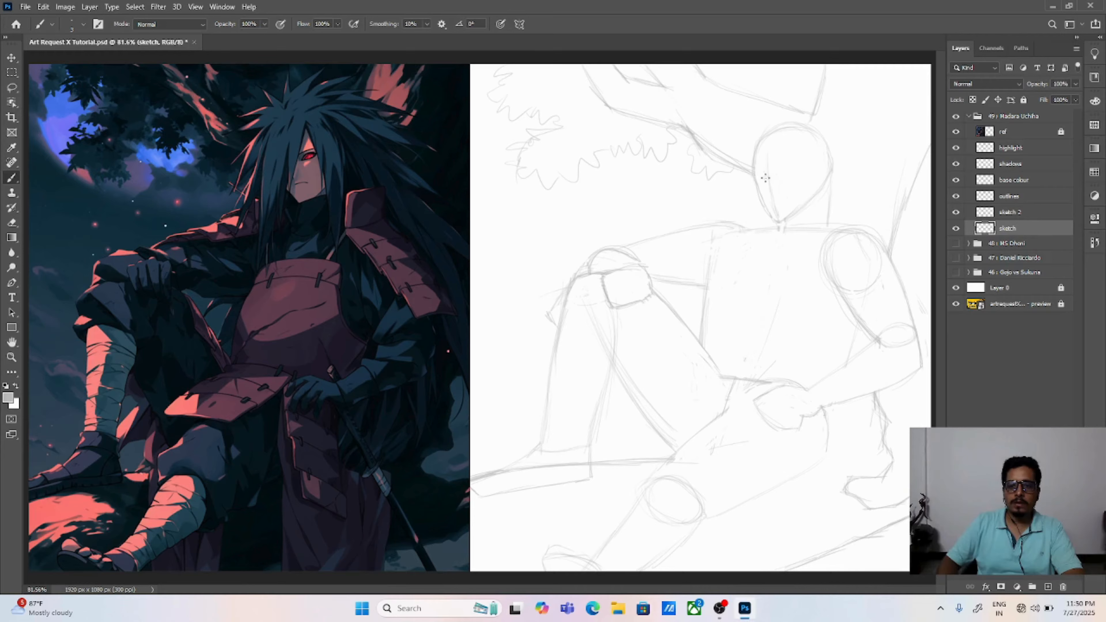
key("ctrl+z")
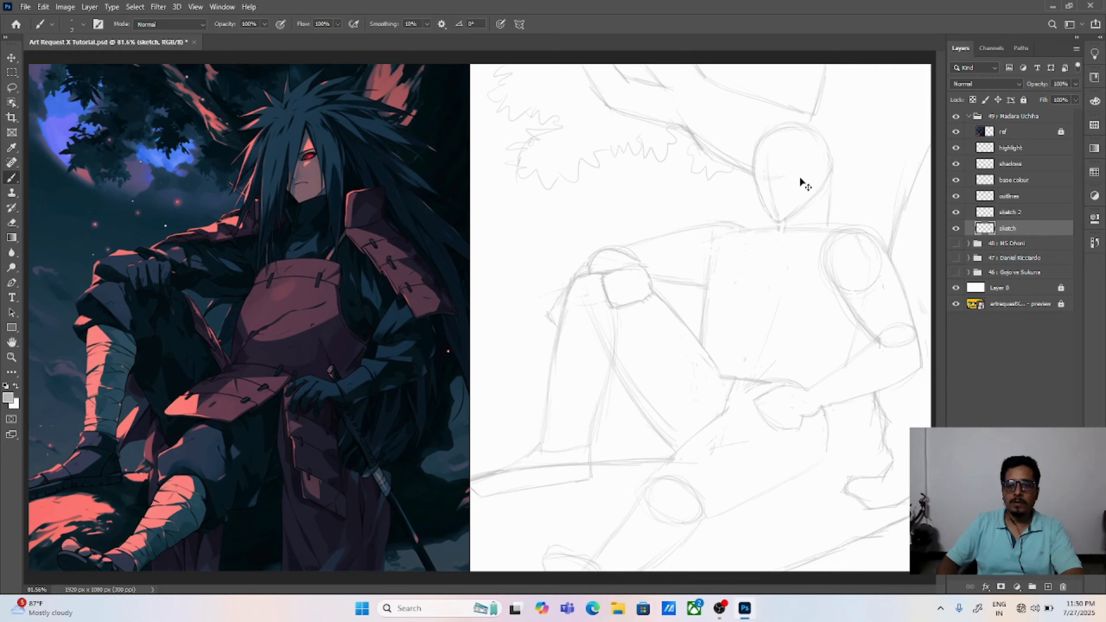
left_click_drag(757, 176, 787, 172)
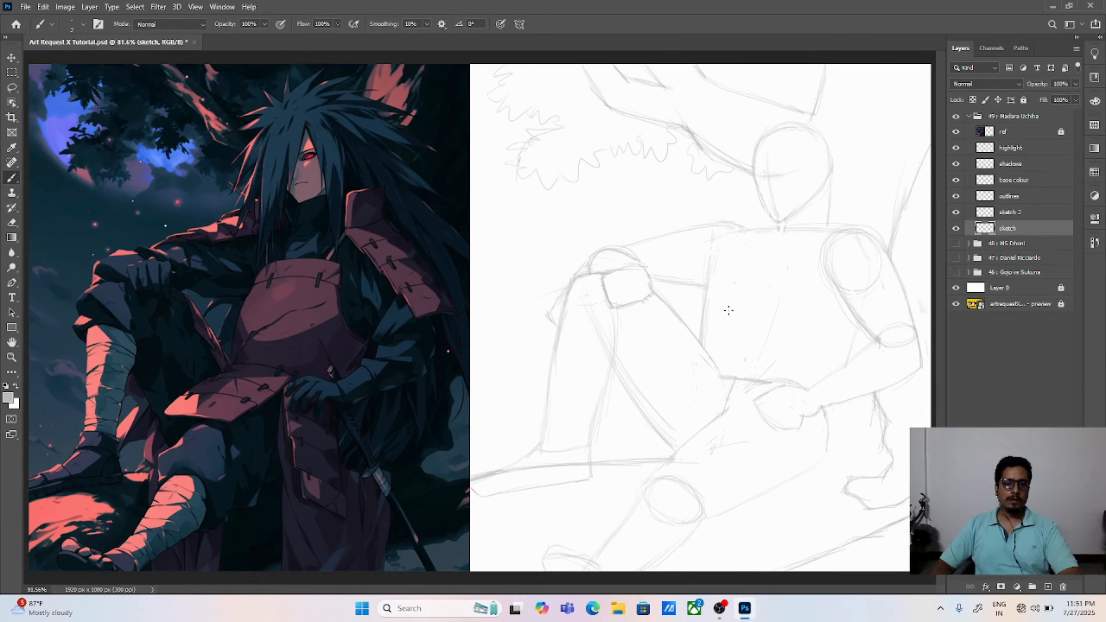
Step: Erase the ground line crossing the raised leg's foot, and sketch the trouser hem below the knee with a reshaped calf line
key("e")
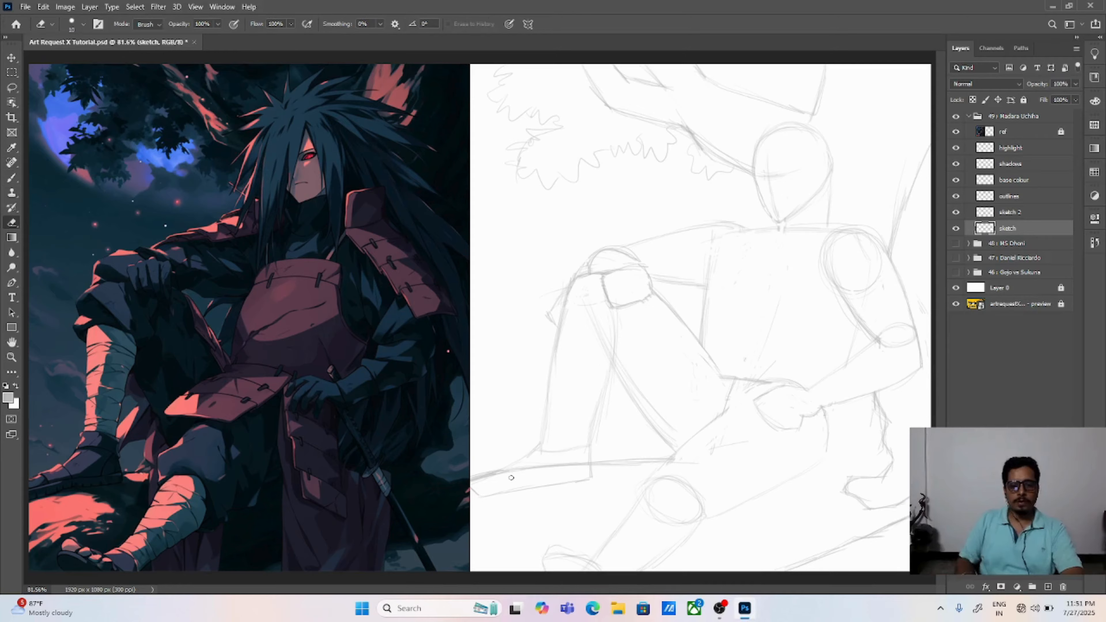
mouse_move(515, 470)
left_mouse_down()
mouse_move(488, 478)
mouse_move(580, 464)
left_mouse_up()
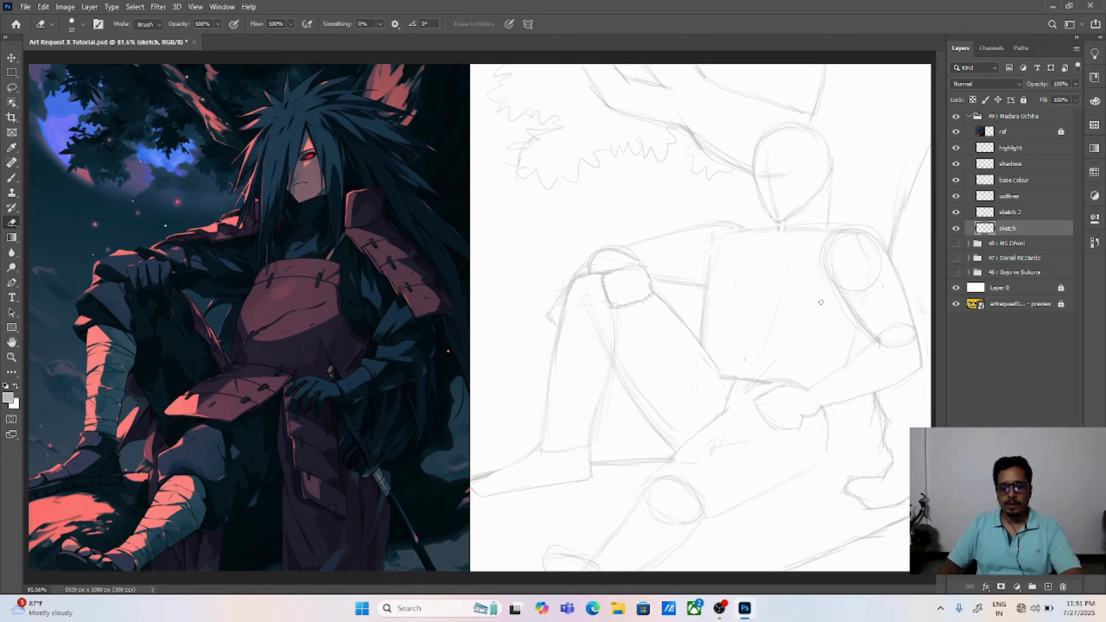
key("b")
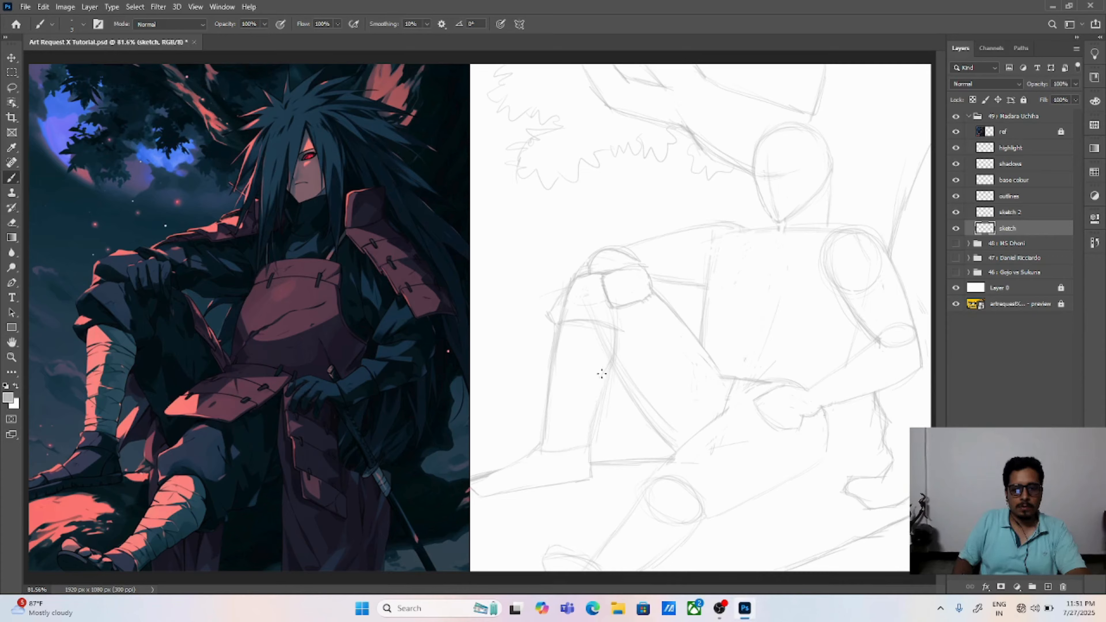
left_click_drag(591, 392, 584, 443)
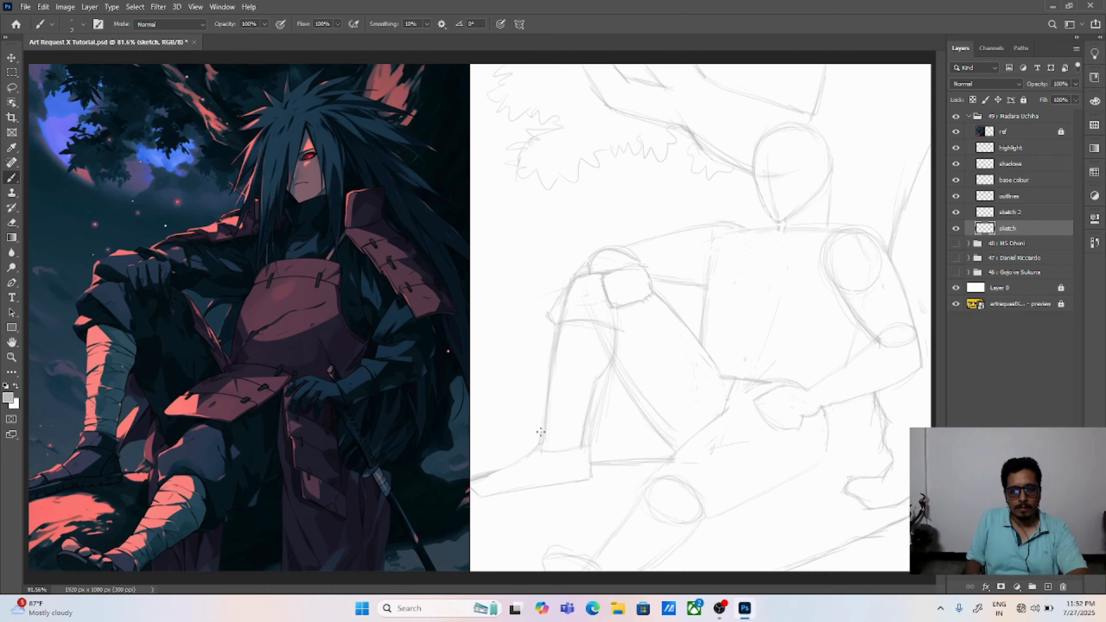
Step: Draw a double-lined band around the raised leg's ankle and a sandal sole along the underside of the foot
left_click_drag(543, 427, 582, 430)
left_click_drag(539, 445, 583, 446)
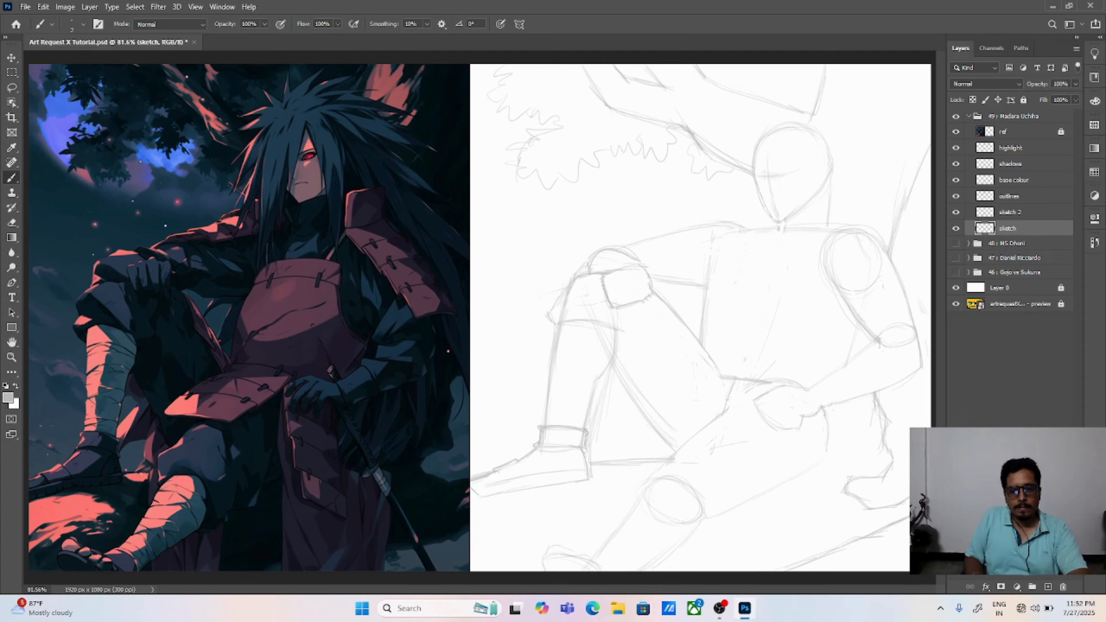
key("ctrl+z")
left_click_drag(546, 487, 588, 480)
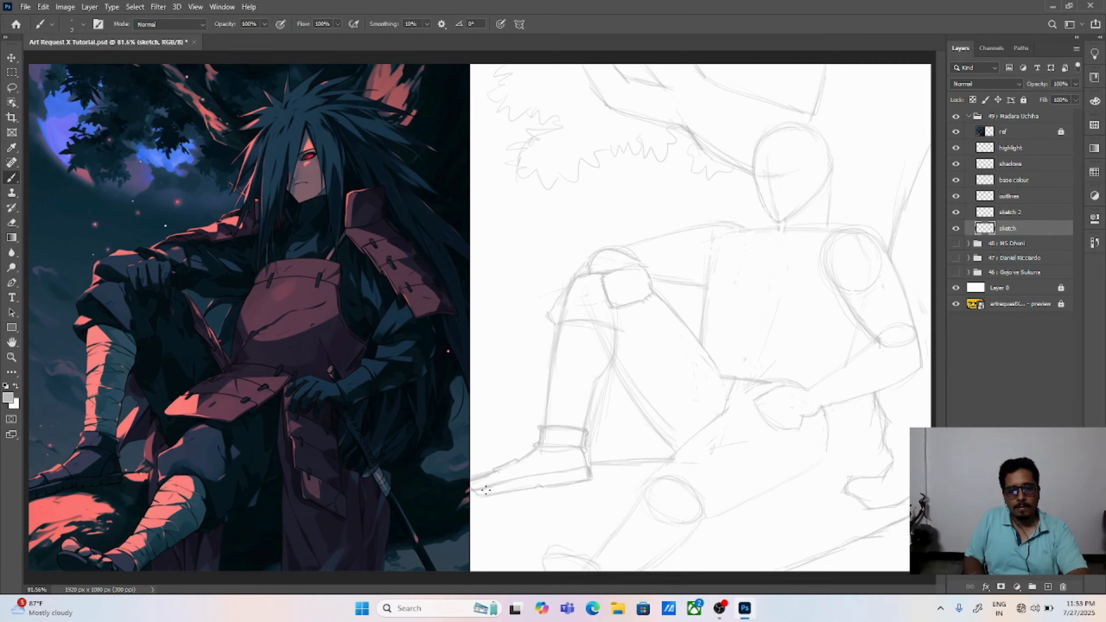
Step: Clean up the raised leg's foot and sketch the sandal strap edges across the instep and toes
key("e")
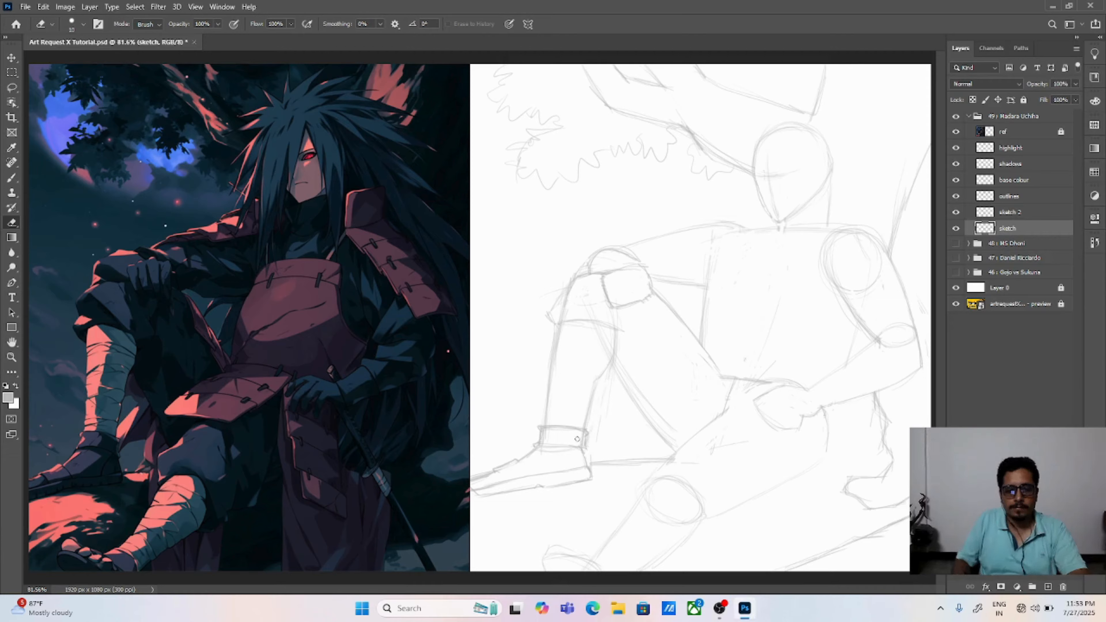
key("b")
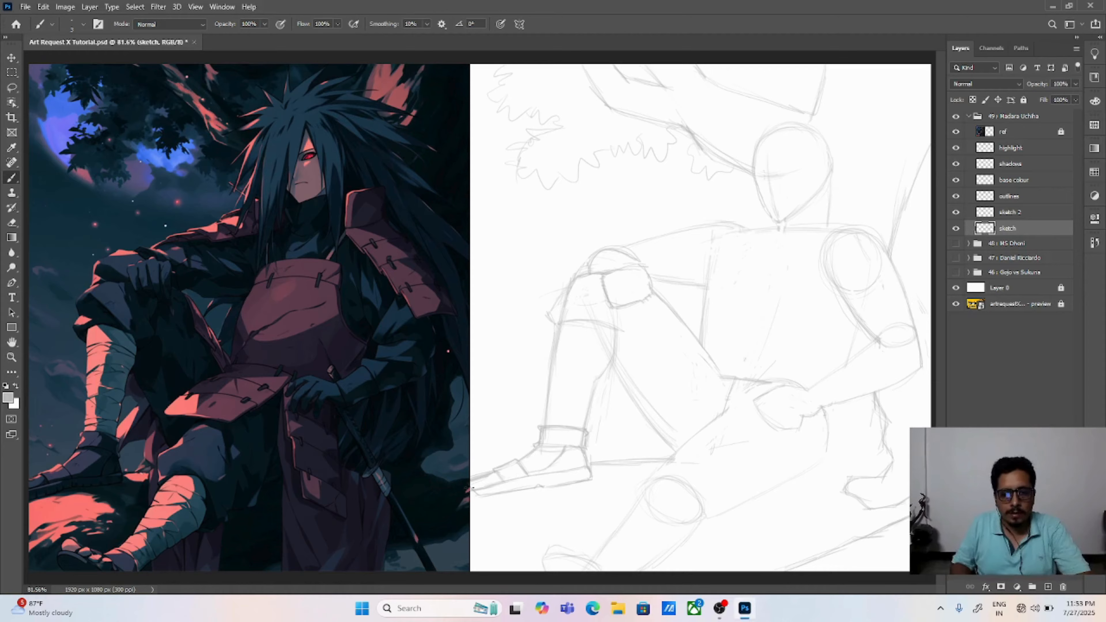
key("e")
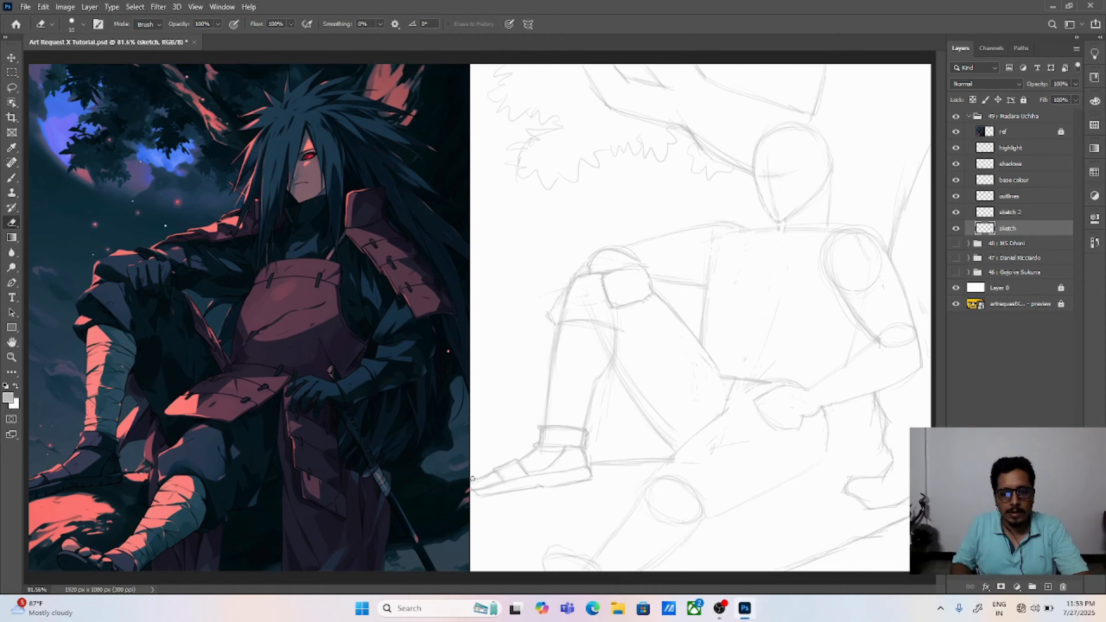
Step: Sketch the trouser hem's folded corner and fabric contour at the raised knee, and erase the stray lines along the shin
key("b")
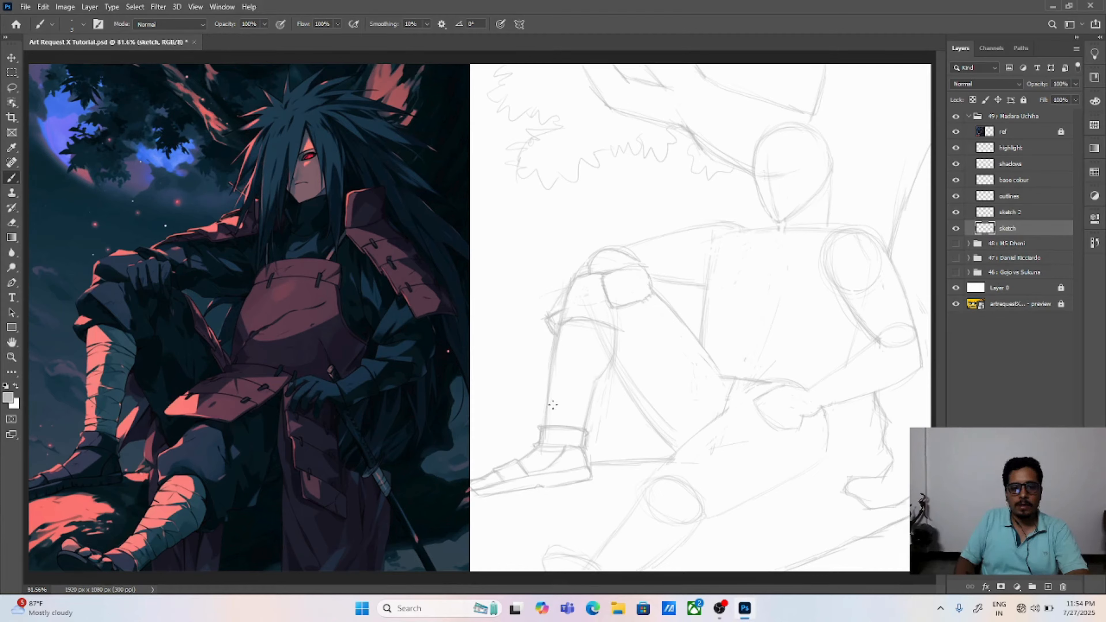
key("e")
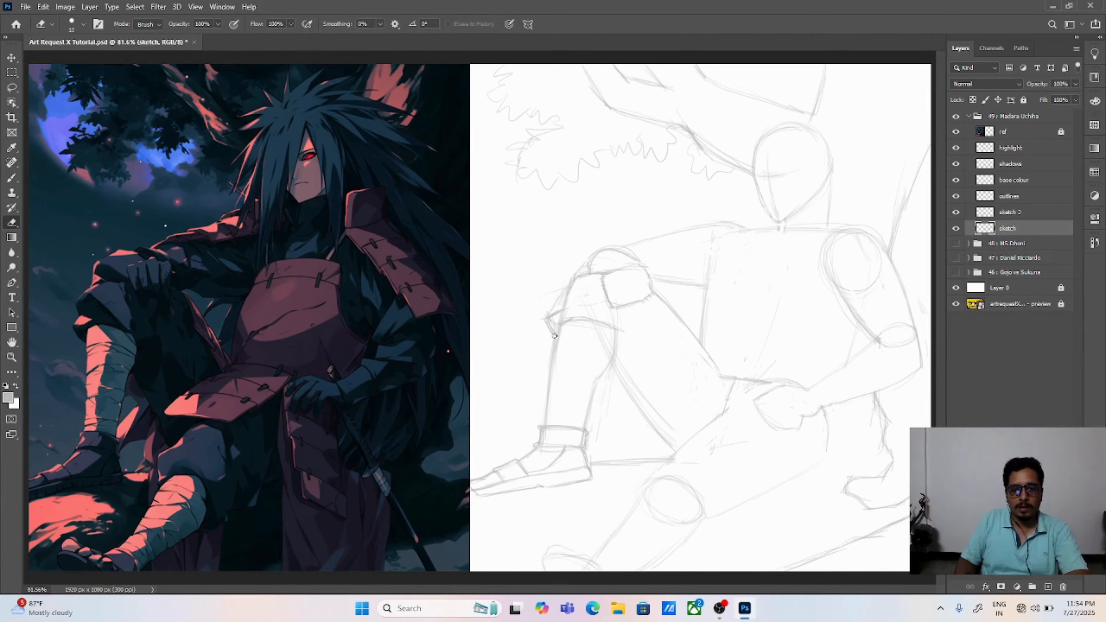
left_click_drag(553, 337, 545, 379)
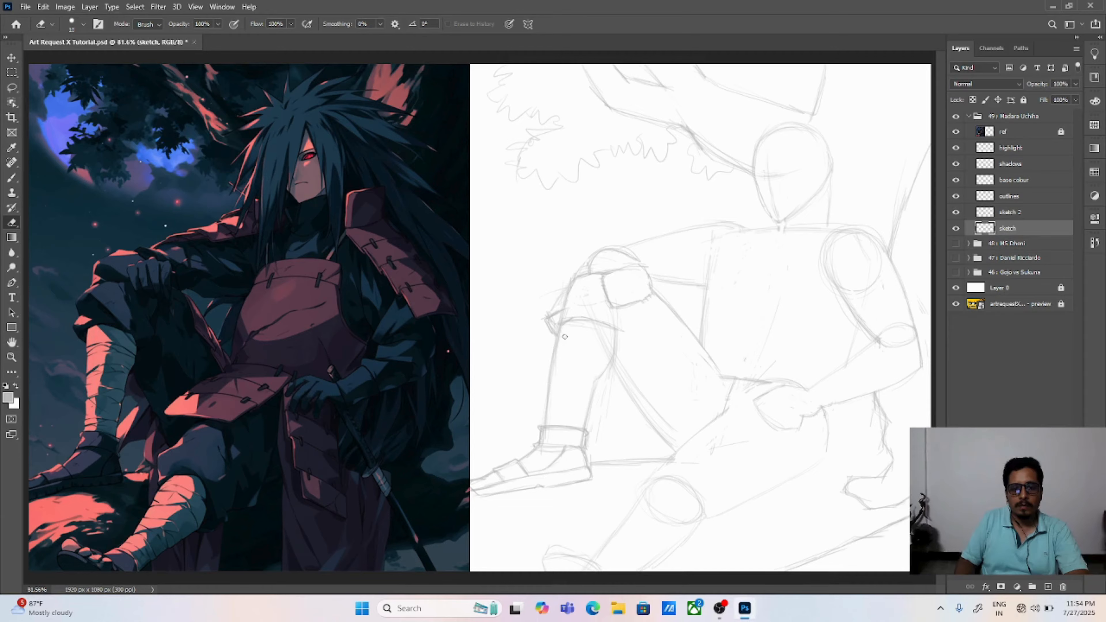
left_click_drag(562, 327, 550, 413)
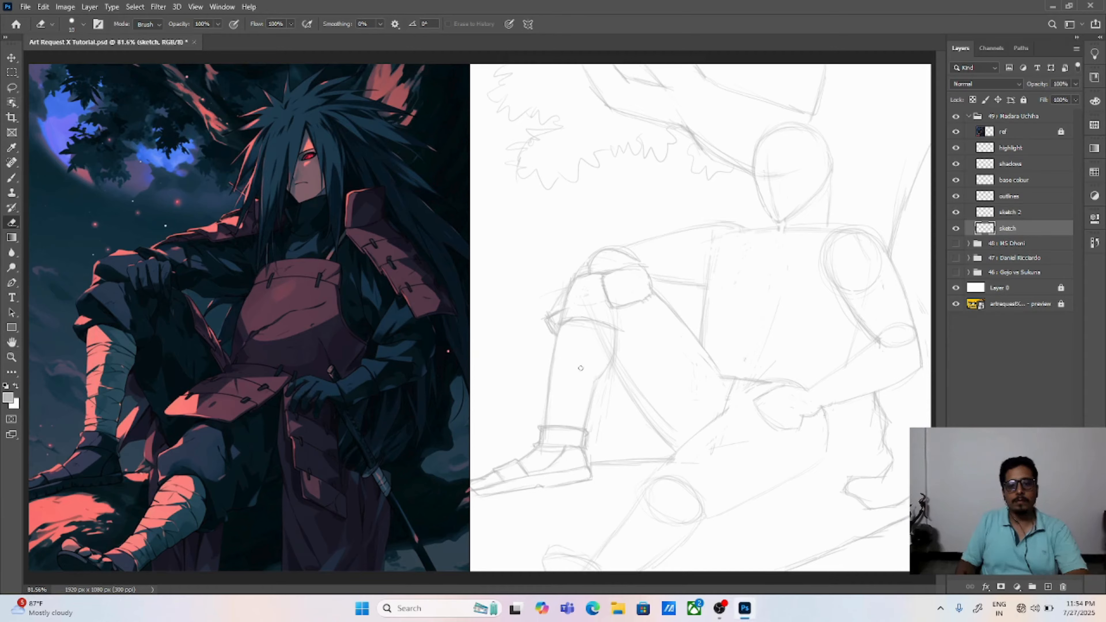
key("b")
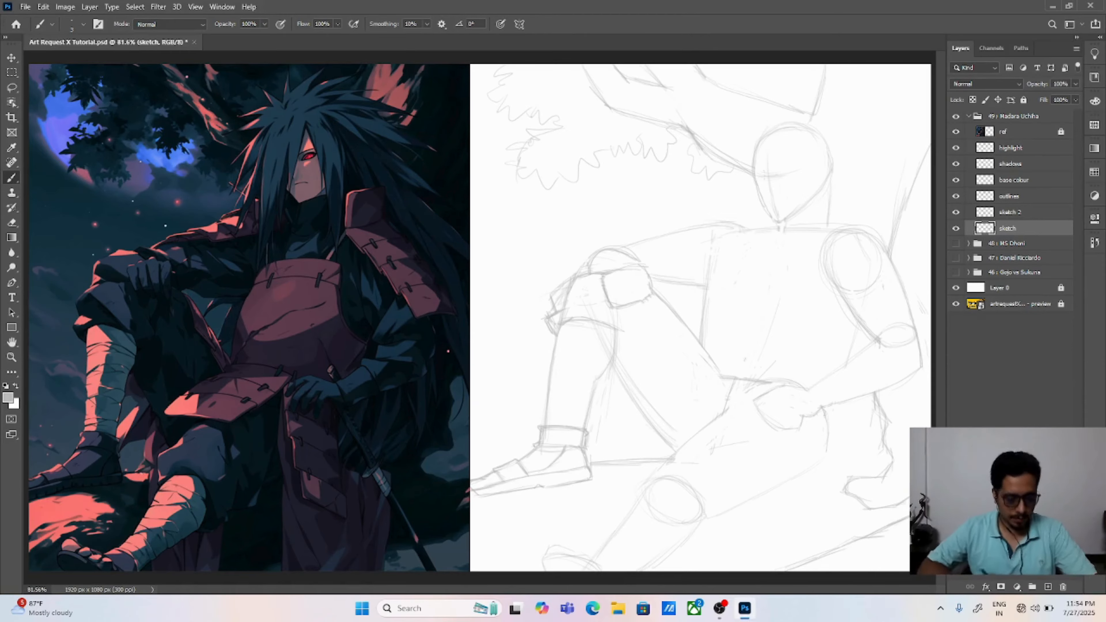
Step: Draw the bumpy knuckle outline along the top of the hand resting on the knee, and erase the hand block's lower edge
key("ctrl+plus")
key("ctrl+plus")
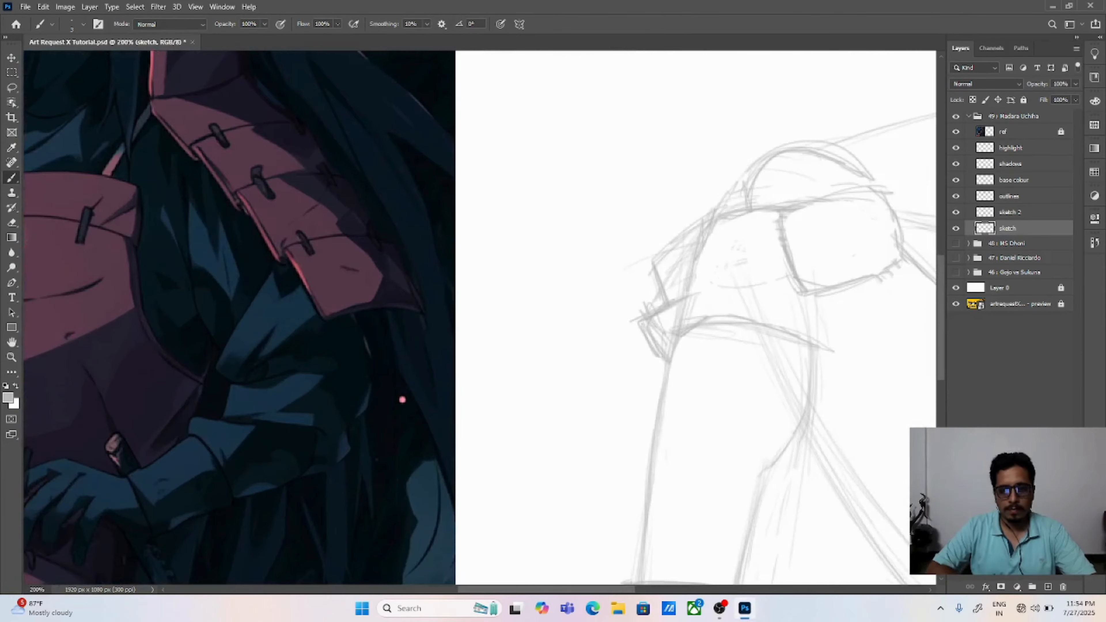
left_click_drag(739, 292, 457, 344)
left_click_drag(495, 267, 504, 298)
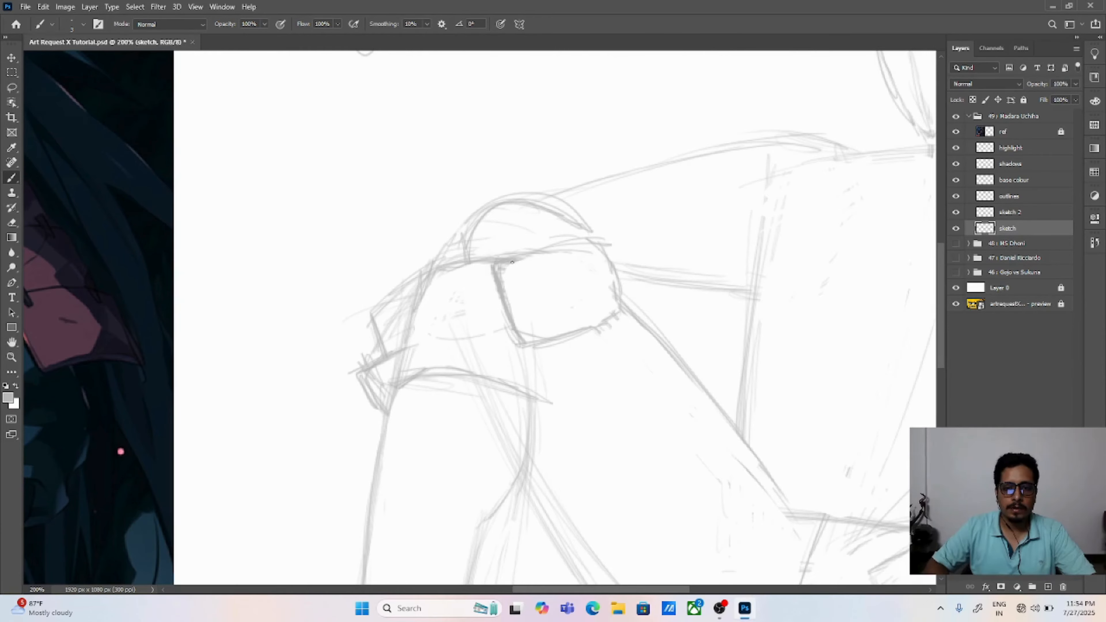
mouse_move(521, 258)
left_mouse_down()
mouse_move(543, 251)
mouse_move(573, 237)
left_mouse_up()
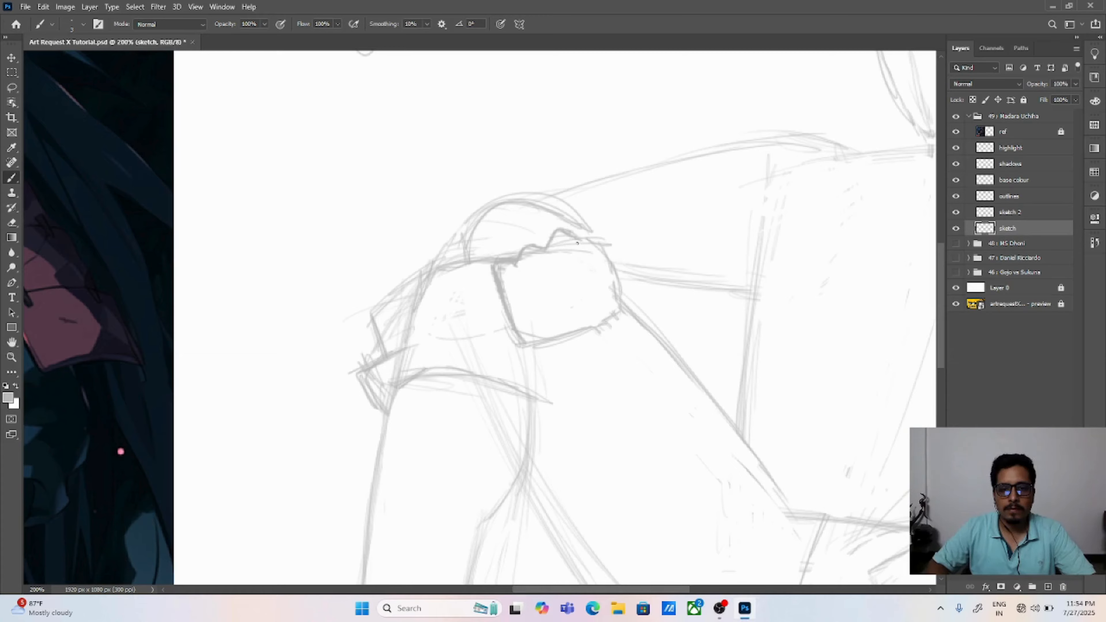
key("ctrl+z")
key("ctrl+z")
key("ctrl+z")
key("ctrl+z")
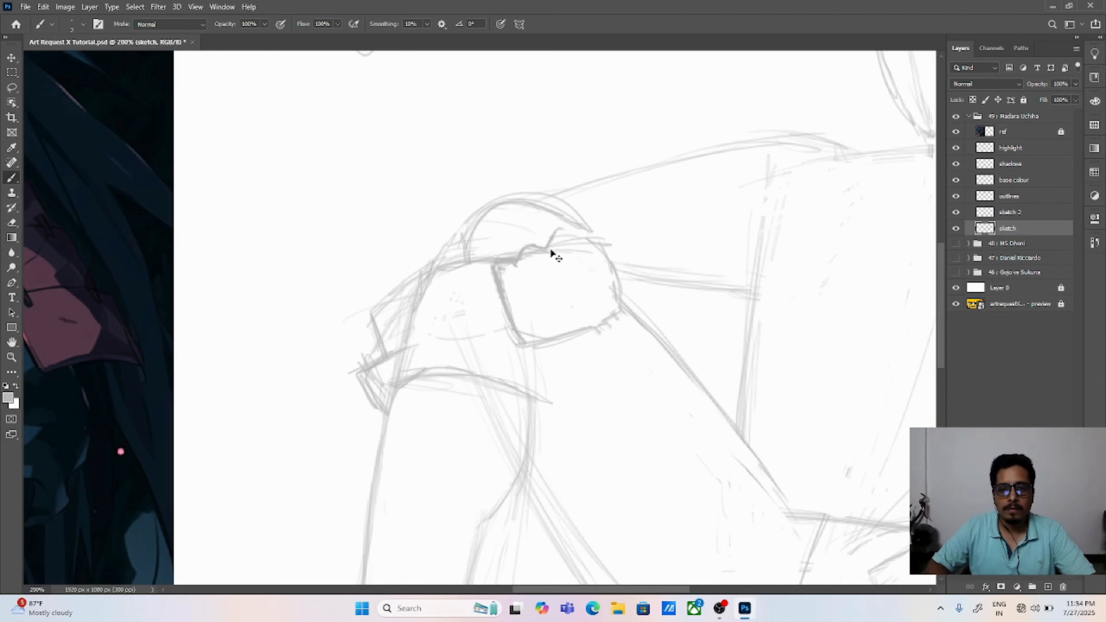
mouse_move(543, 250)
left_mouse_down()
mouse_move(561, 230)
mouse_move(589, 238)
mouse_move(600, 230)
left_mouse_up()
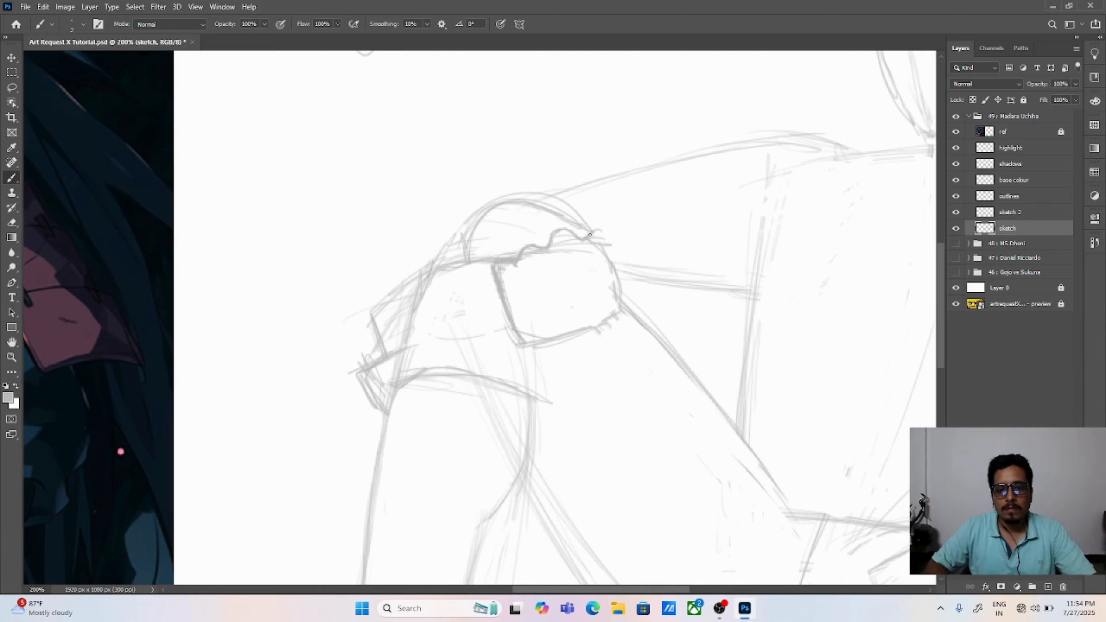
mouse_move(590, 235)
left_mouse_down()
mouse_move(609, 234)
mouse_move(616, 272)
mouse_move(615, 260)
left_mouse_up()
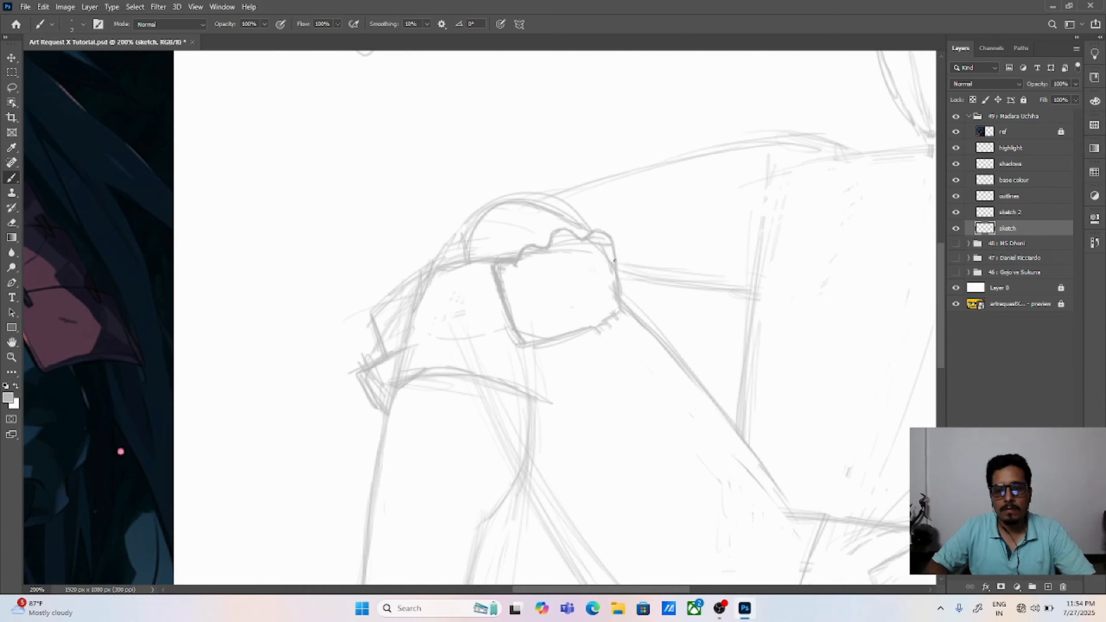
key("e")
mouse_move(505, 285)
left_mouse_down()
mouse_move(525, 335)
mouse_move(561, 341)
mouse_move(604, 317)
mouse_move(598, 252)
mouse_move(610, 299)
mouse_move(602, 327)
left_mouse_up()
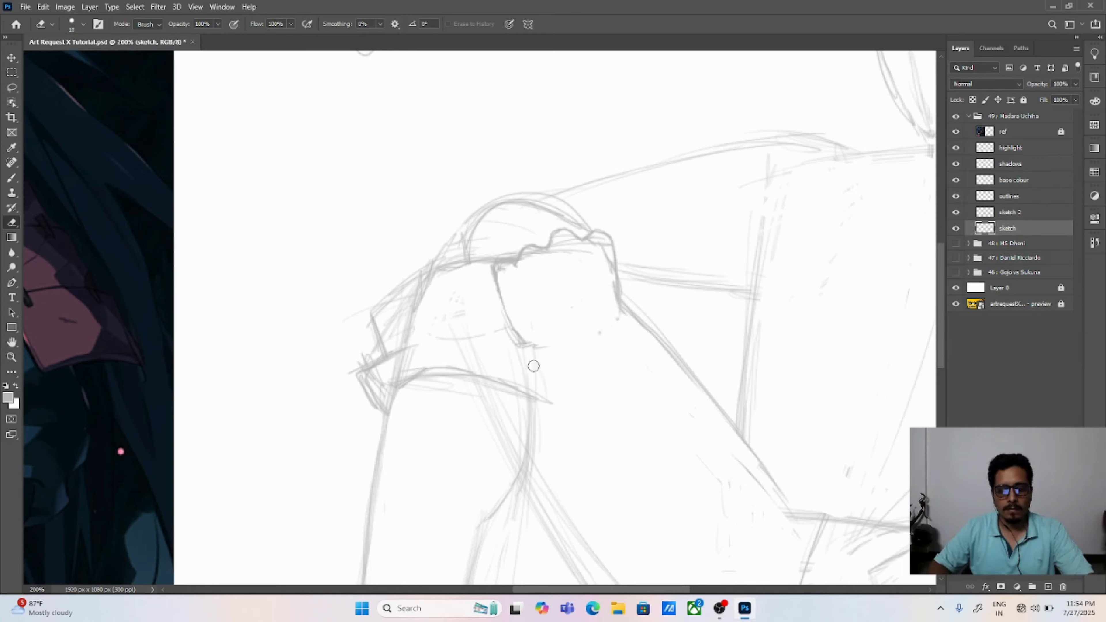
key("b")
mouse_move(504, 303)
left_mouse_down()
mouse_move(527, 341)
mouse_move(539, 327)
mouse_move(551, 337)
left_mouse_up()
mouse_move(516, 268)
left_mouse_down()
mouse_move(543, 330)
mouse_move(577, 330)
mouse_move(590, 316)
left_mouse_up()
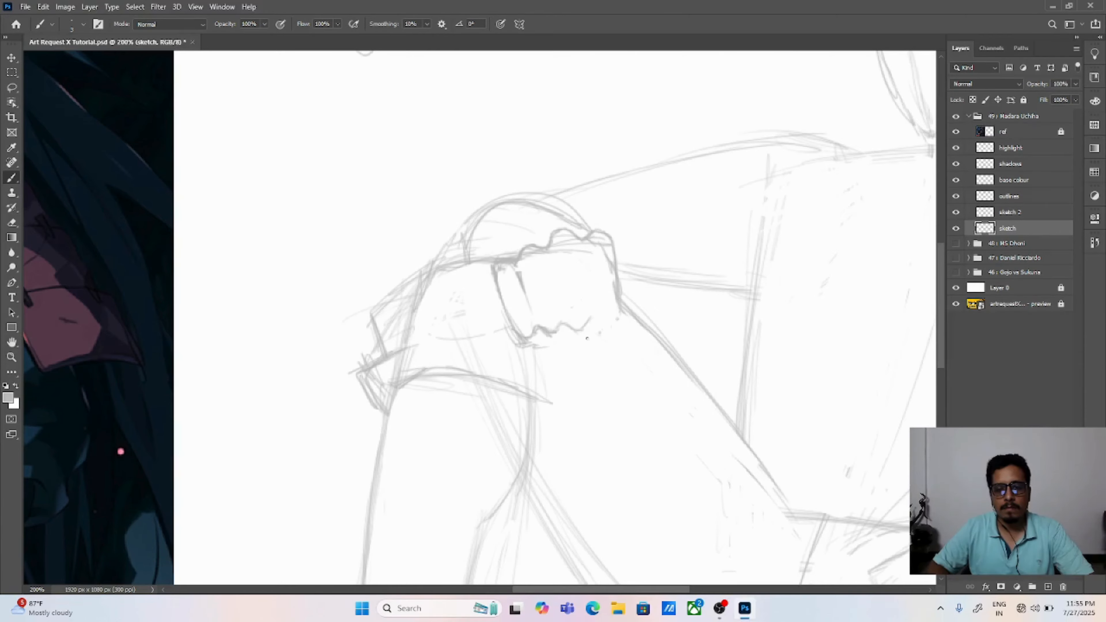
scroll(587, 338, "left", 10)
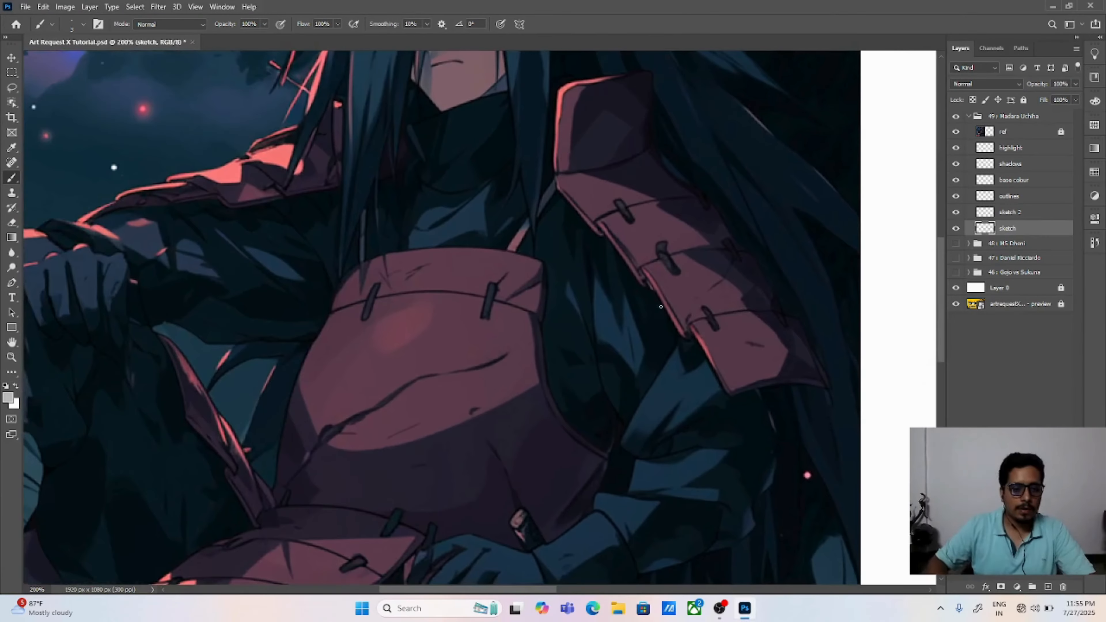
scroll(419, 333, "left", 4)
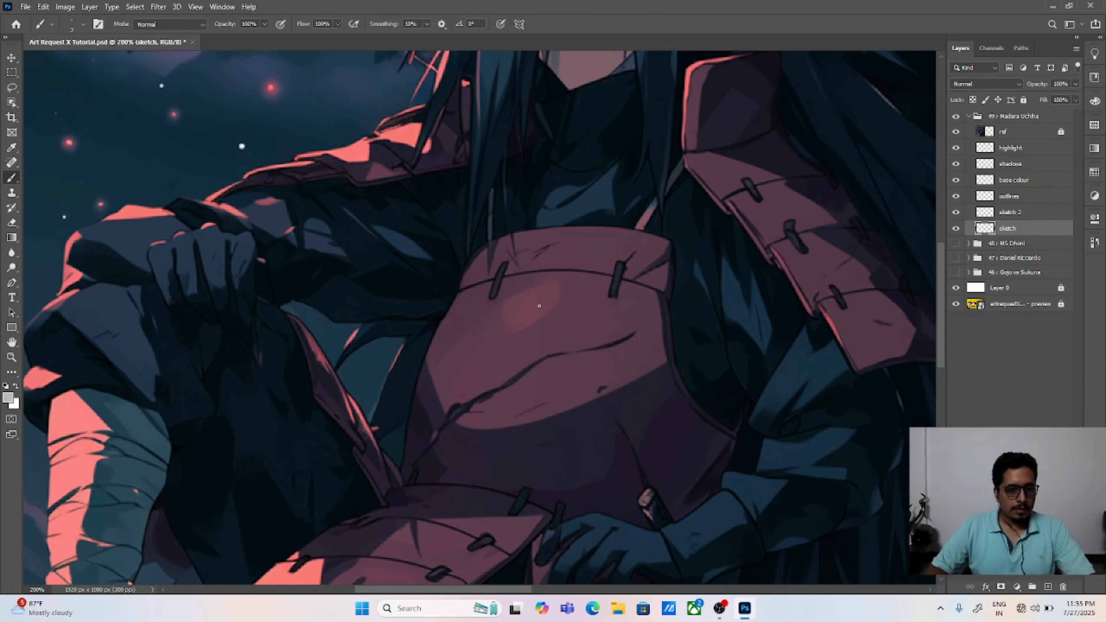
left_click_drag(608, 310, 648, 316)
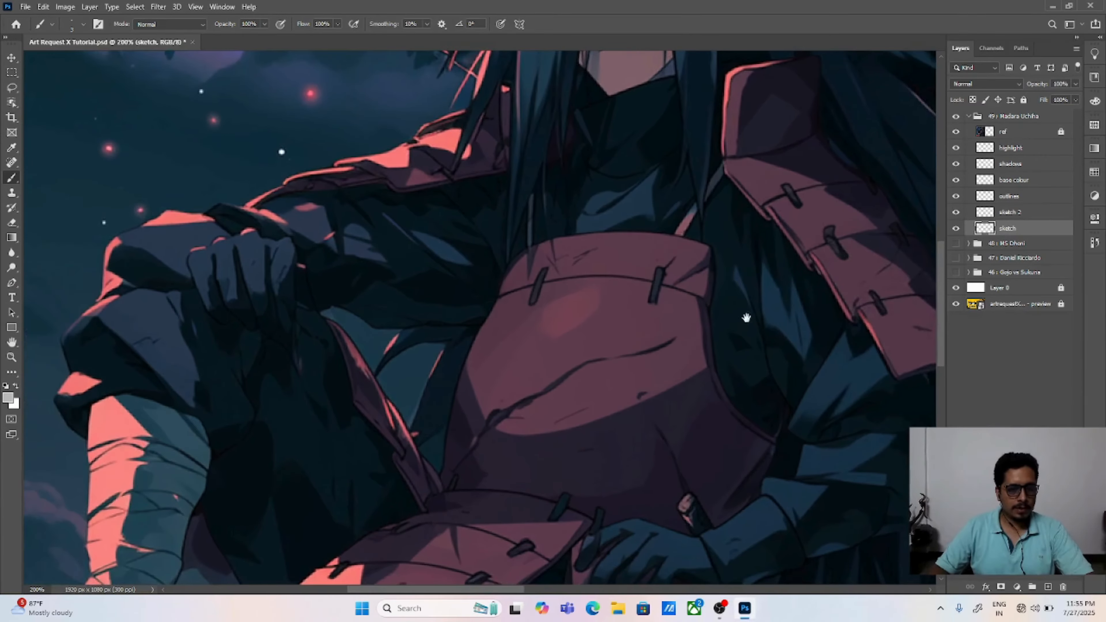
left_click_drag(745, 318, 378, 308)
mouse_move(745, 380)
left_mouse_down()
mouse_move(365, 306)
mouse_move(330, 333)
left_mouse_up()
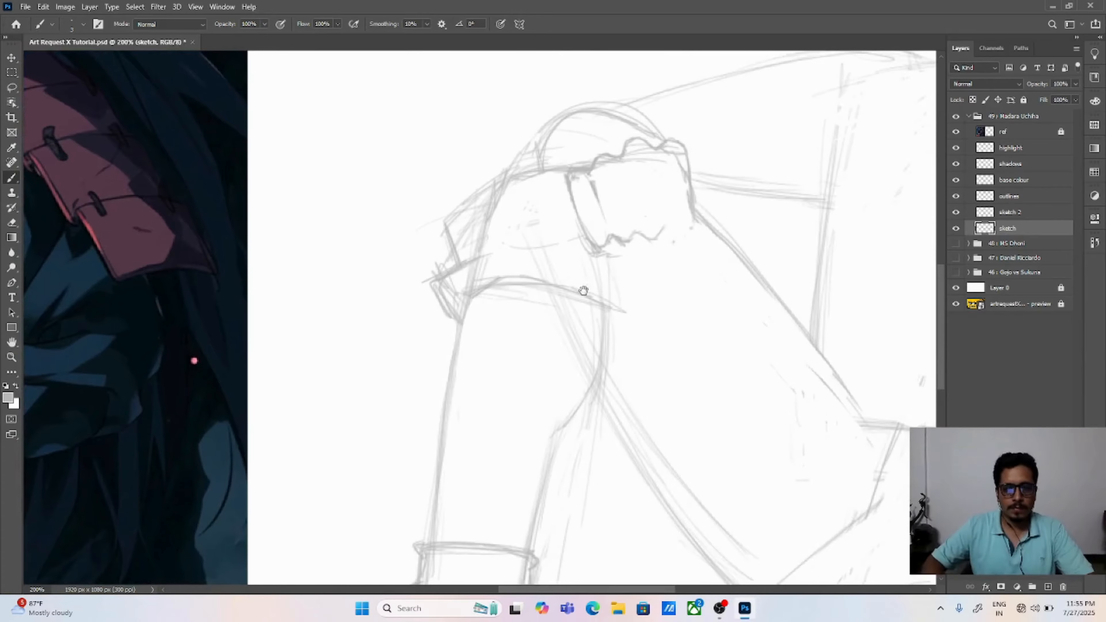
left_click_drag(584, 291, 587, 356)
key("ctrl+z")
key("ctrl+z")
key("ctrl+z")
key("ctrl+z")
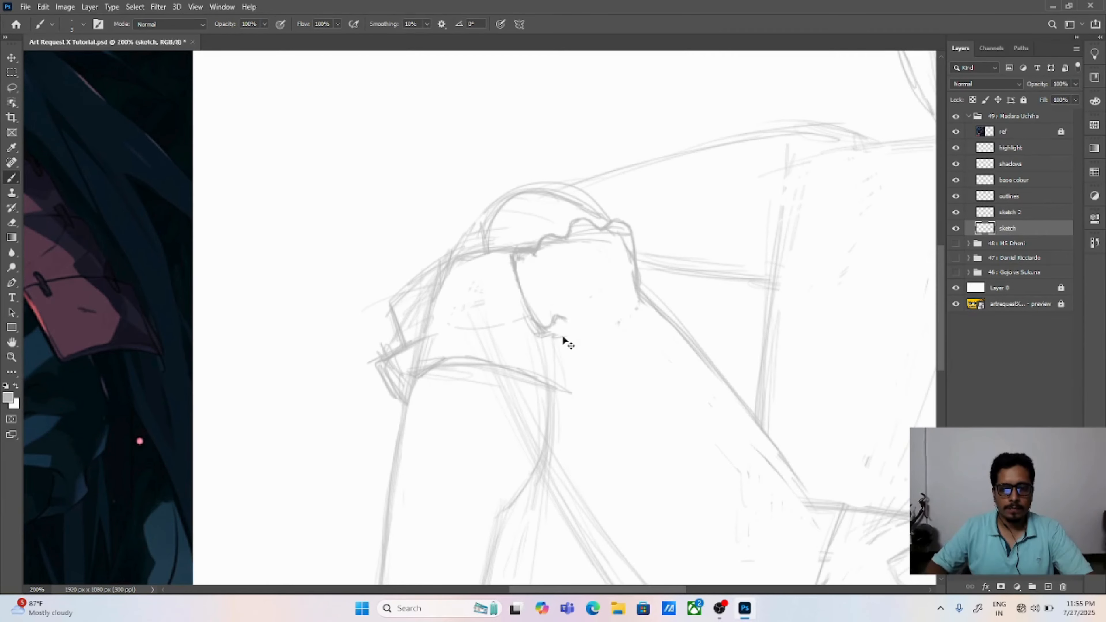
key("ctrl+z")
key("ctrl+z")
key("ctrl+z")
Step: Erase the leftover lines inside the hand shape and draw the outermost finger curving down from its knuckle
mouse_move(634, 283)
left_mouse_down()
mouse_move(540, 335)
mouse_move(538, 323)
mouse_move(629, 308)
left_mouse_up()
key("e")
mouse_move(547, 252)
left_mouse_down()
mouse_move(527, 269)
mouse_move(522, 253)
mouse_move(543, 265)
mouse_move(553, 245)
mouse_move(577, 237)
mouse_move(621, 241)
mouse_move(627, 294)
left_mouse_up()
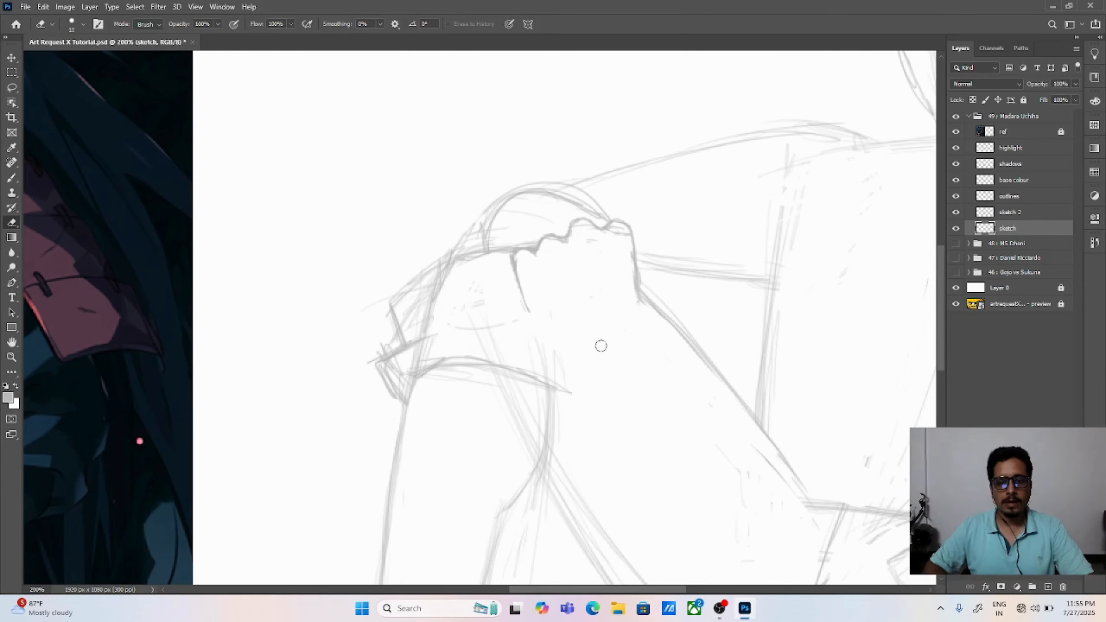
key("b")
left_click_drag(531, 314, 544, 330)
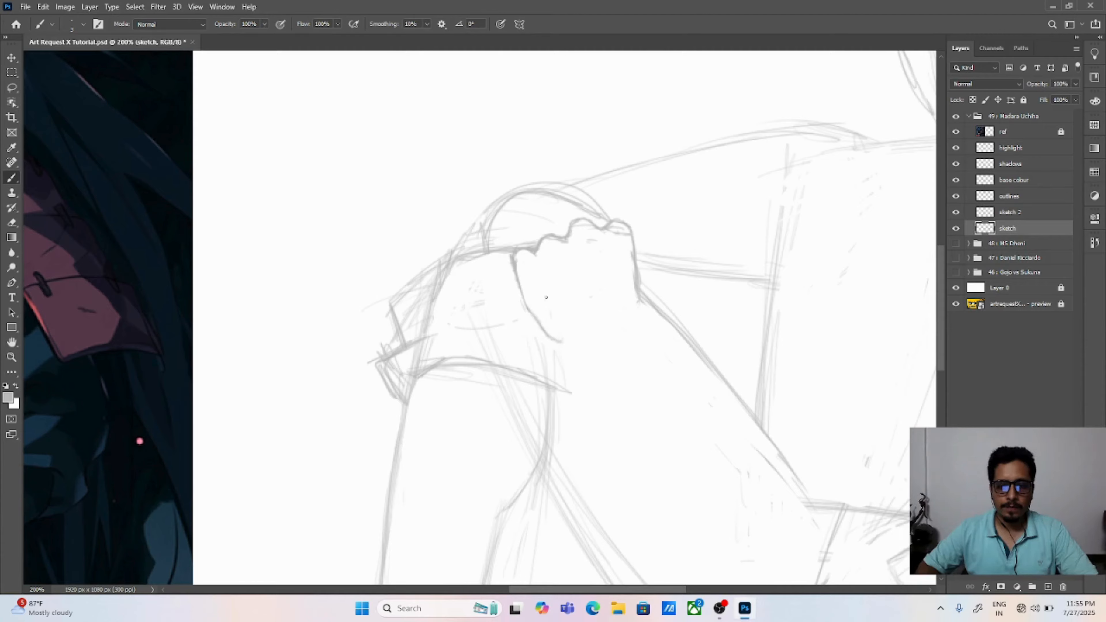
left_click_drag(542, 274, 536, 260)
left_click_drag(559, 326, 563, 336)
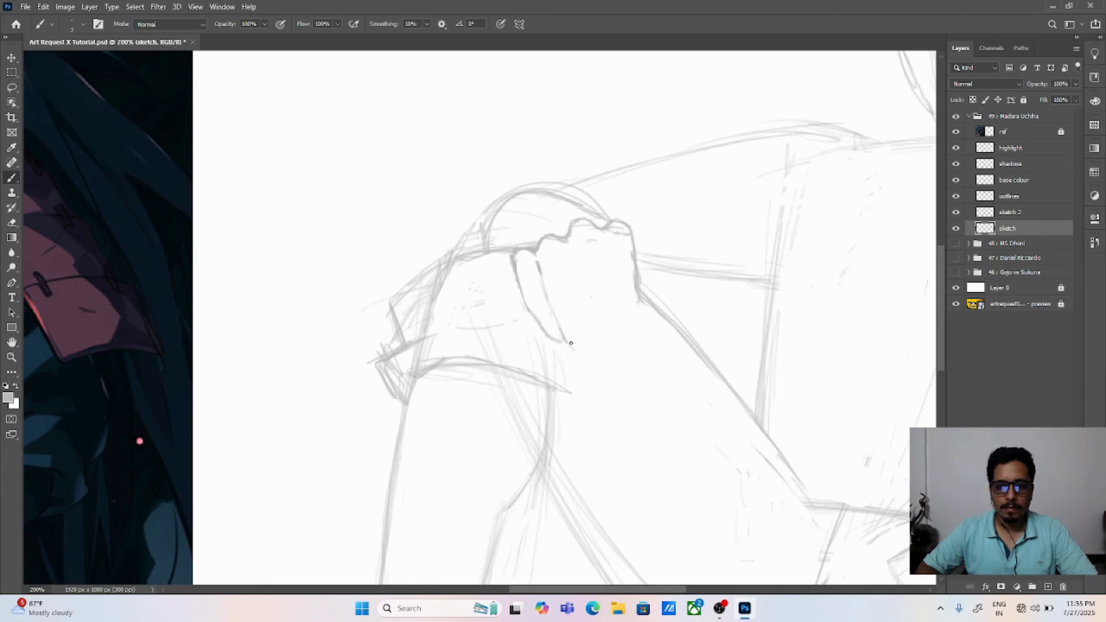
Step: Draw the two middle fingers of the hand on the knee, with rounded tips and dividing lines up to the knuckles
left_click_drag(569, 255, 572, 266)
left_click_drag(576, 351, 587, 358)
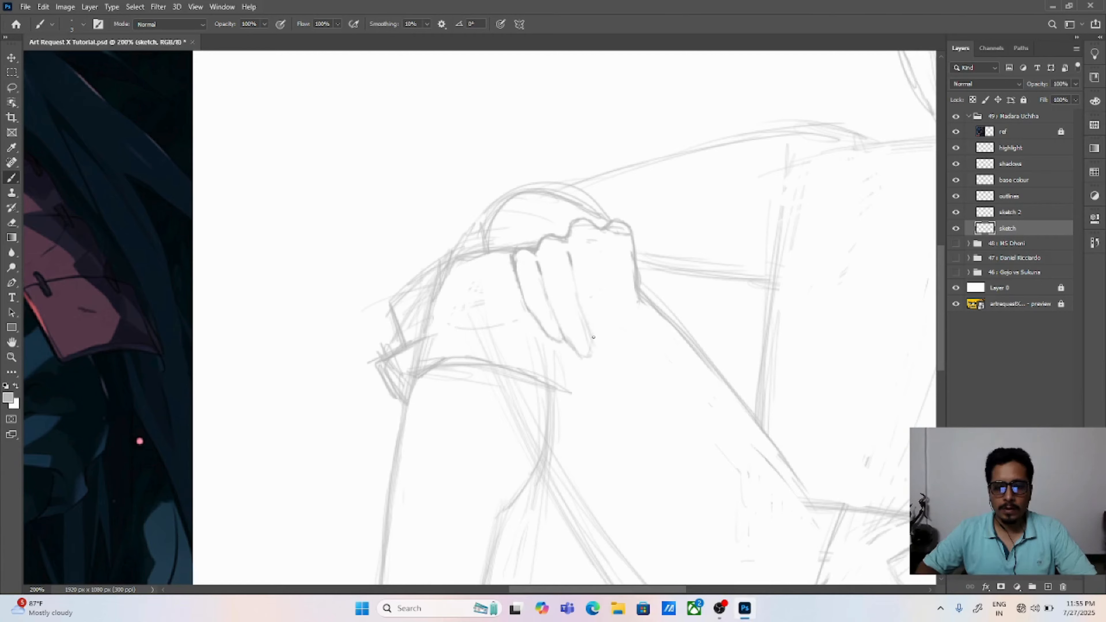
left_click_drag(599, 345, 595, 331)
mouse_move(602, 252)
left_mouse_down()
mouse_move(567, 256)
mouse_move(599, 257)
mouse_move(606, 304)
left_mouse_up()
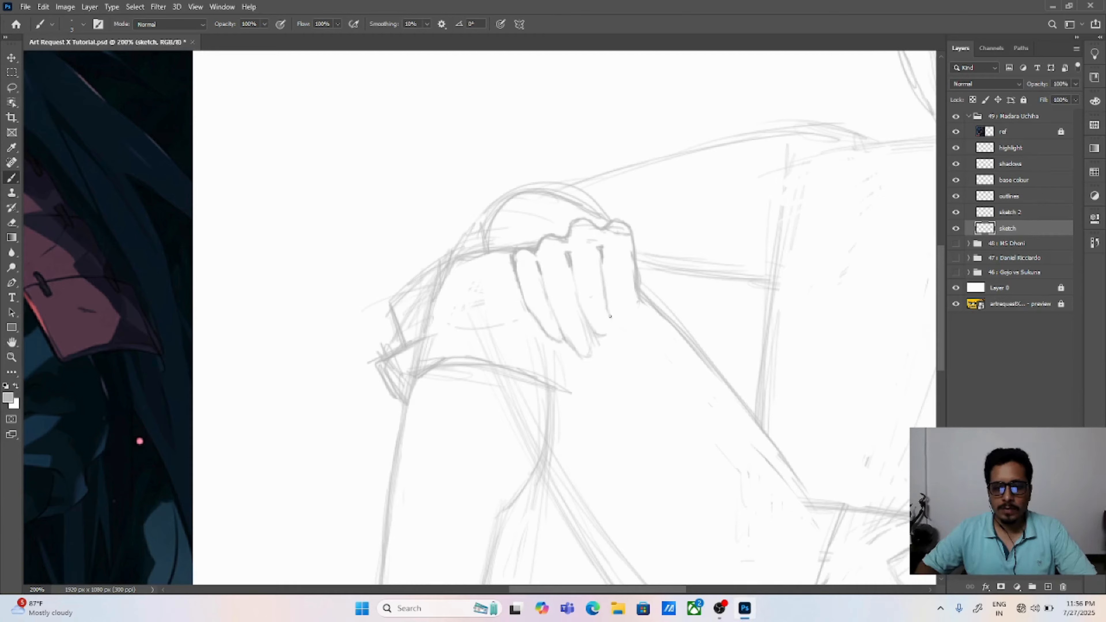
left_click_drag(603, 257, 614, 302)
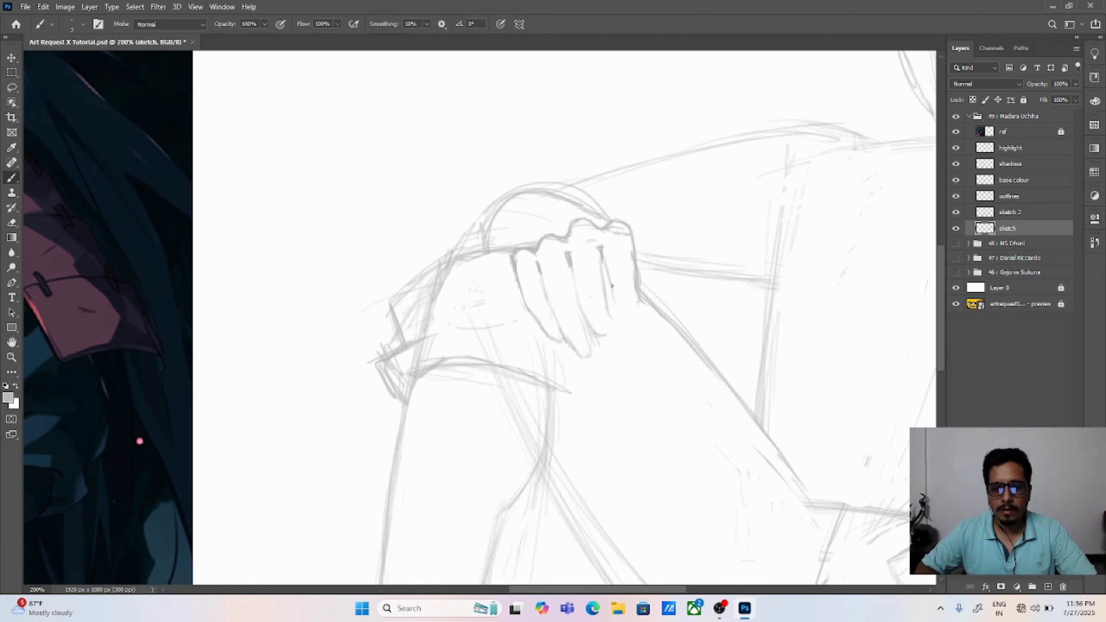
Step: Draw the innermost finger with a rounded tip beside the thigh line, and erase the stray line at its knuckle
key("e")
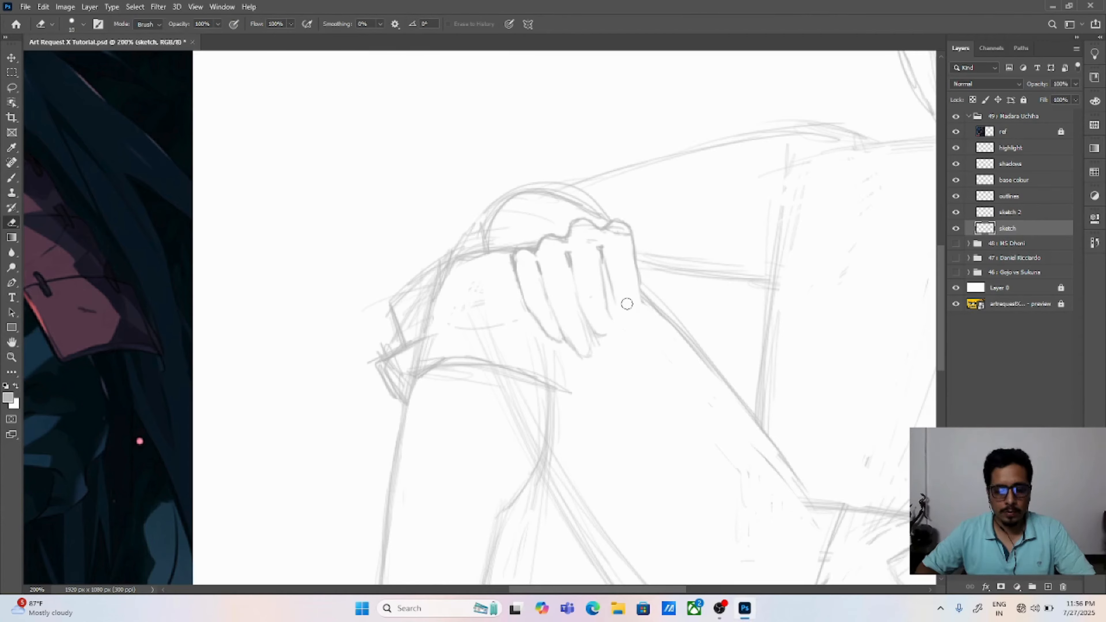
key("b")
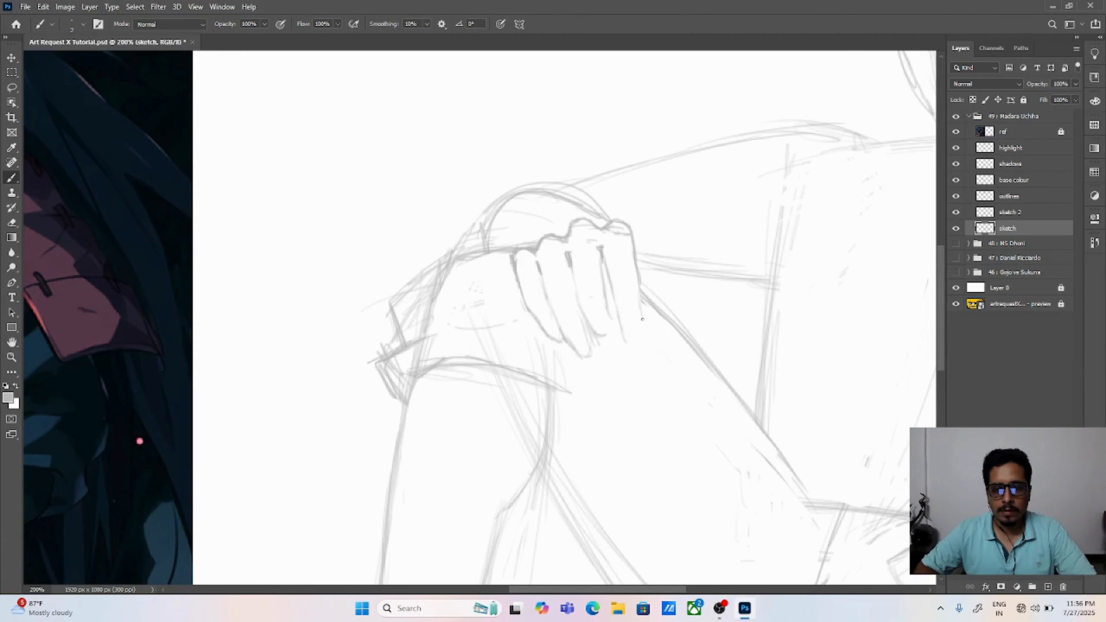
left_click_drag(641, 338, 640, 323)
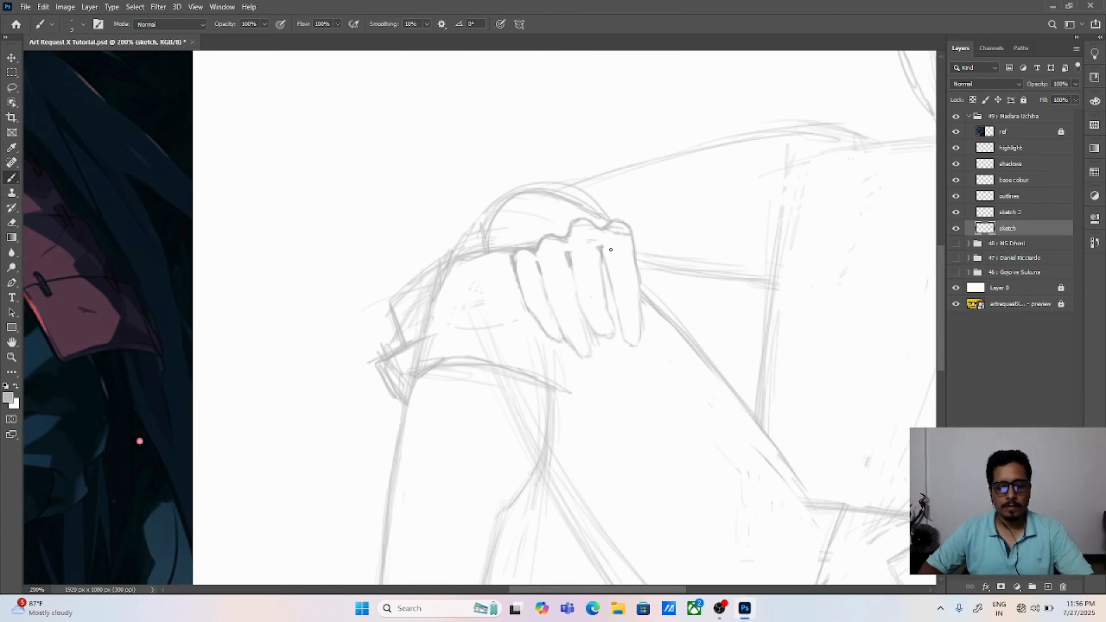
key("e")
Step: Erase the end of the forearm line beside the innermost finger and draw the thumb's outer edge down to the thigh line
key("v")
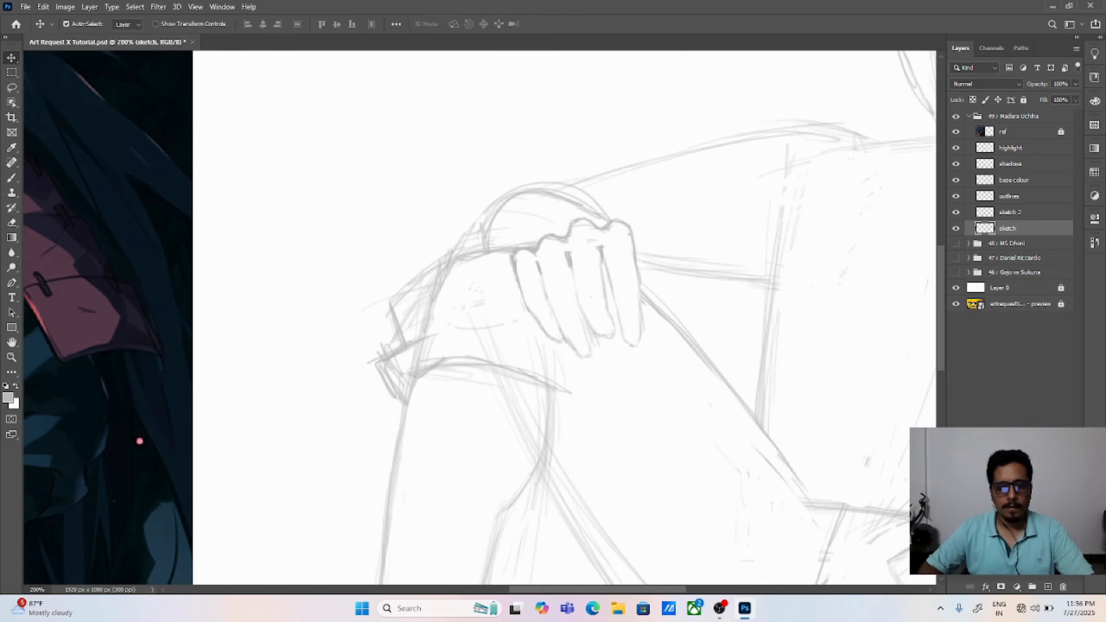
key("ctrl+minus")
key("ctrl+minus")
key("ctrl+minus")
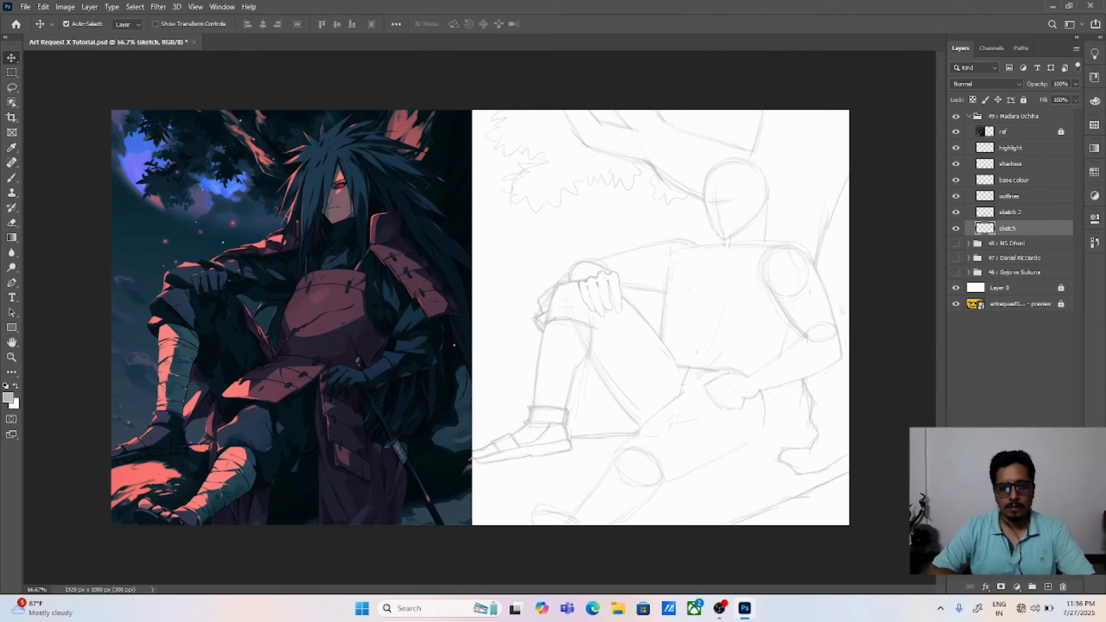
key("ctrl+plus")
key("ctrl+plus")
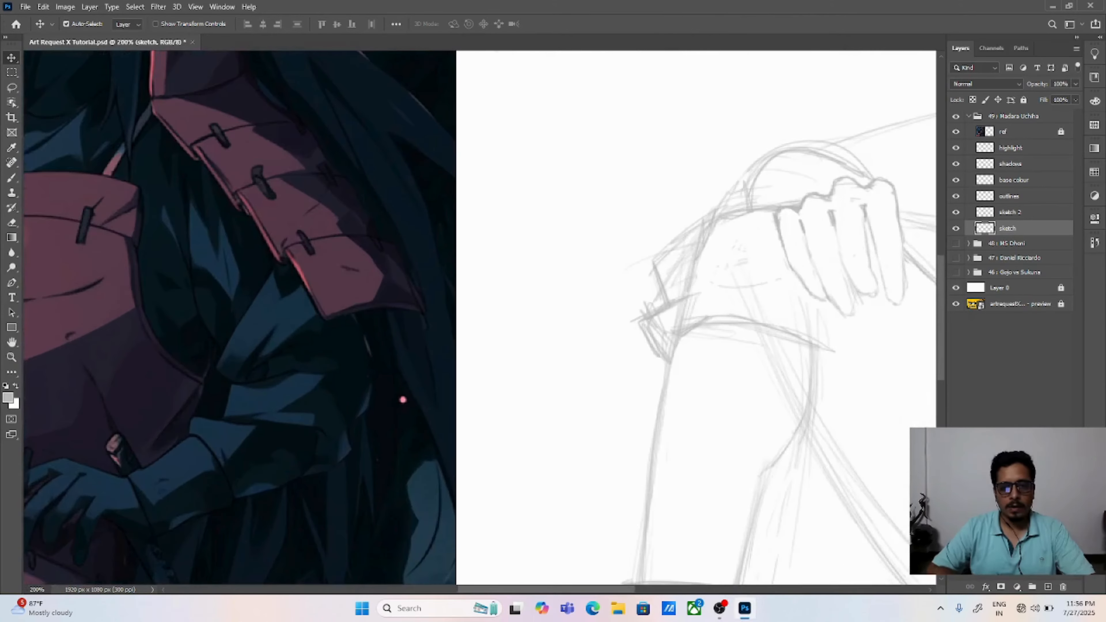
left_click_drag(738, 338, 382, 407)
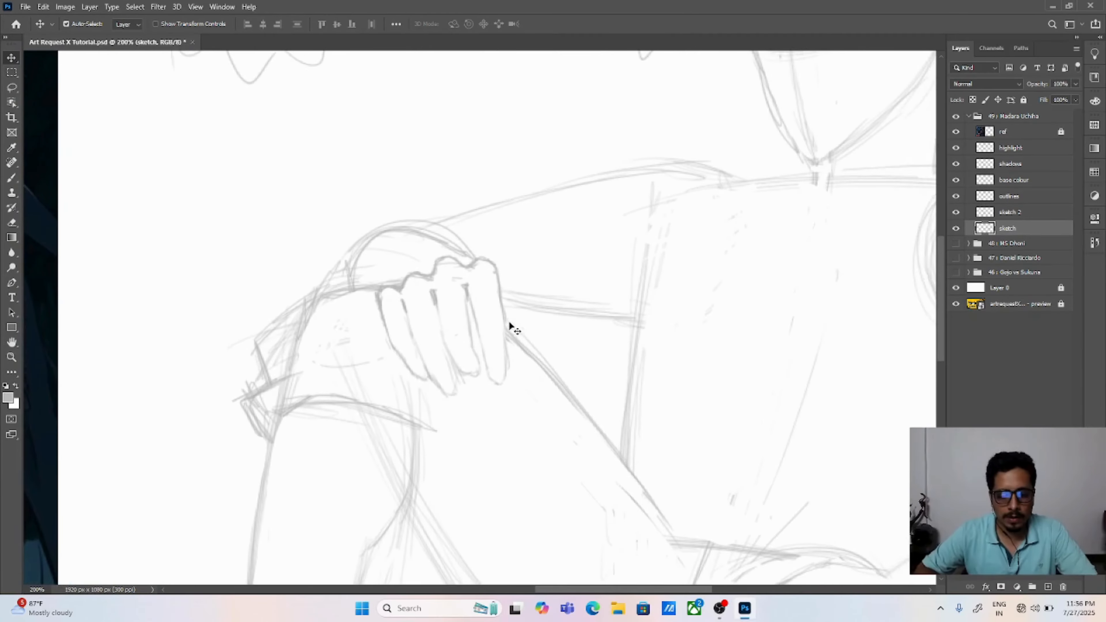
key("e")
key("b")
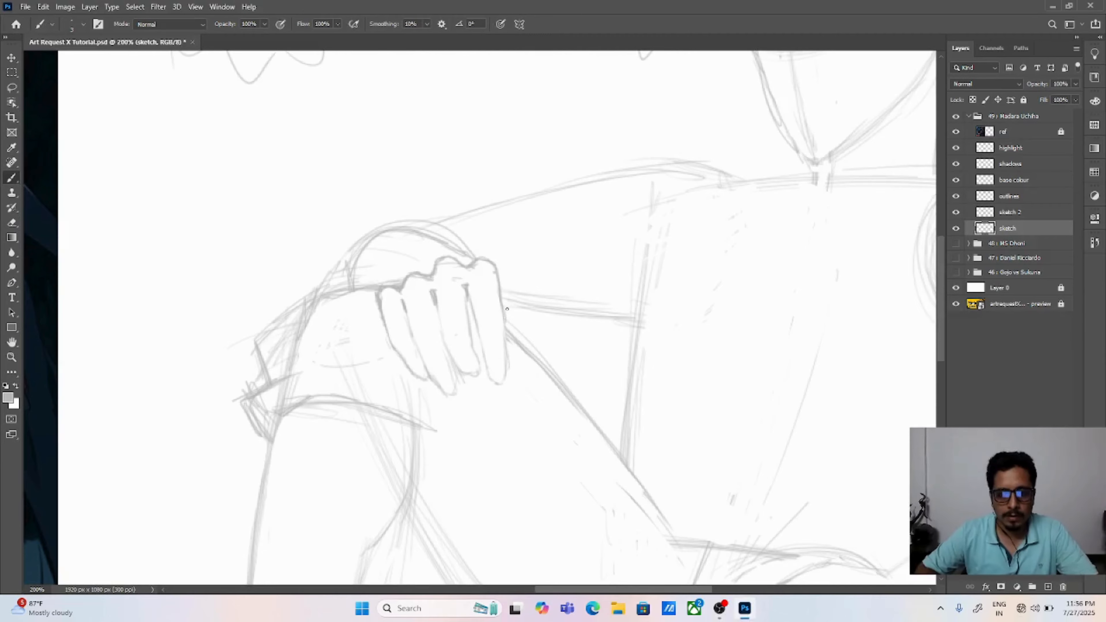
key("e")
left_click_drag(509, 295, 508, 310)
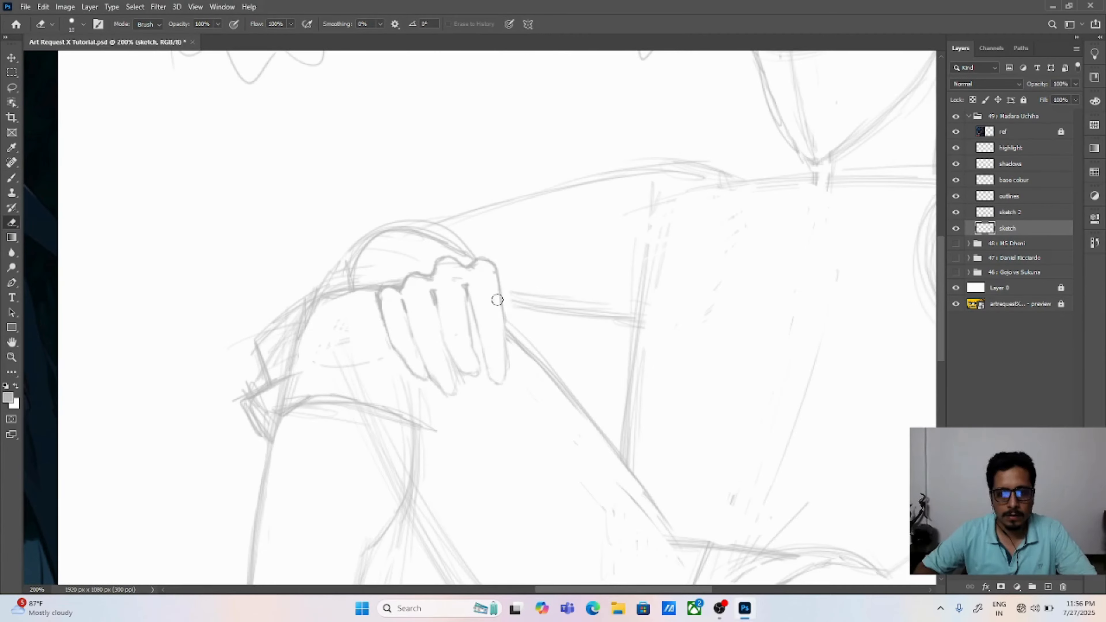
key("b")
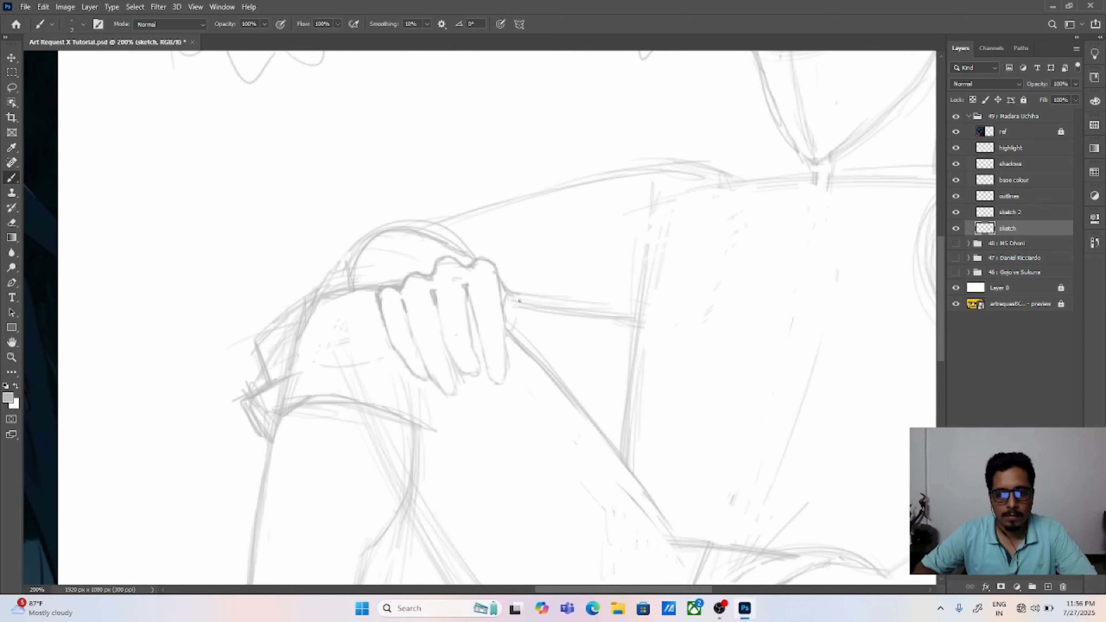
key("ctrl+z")
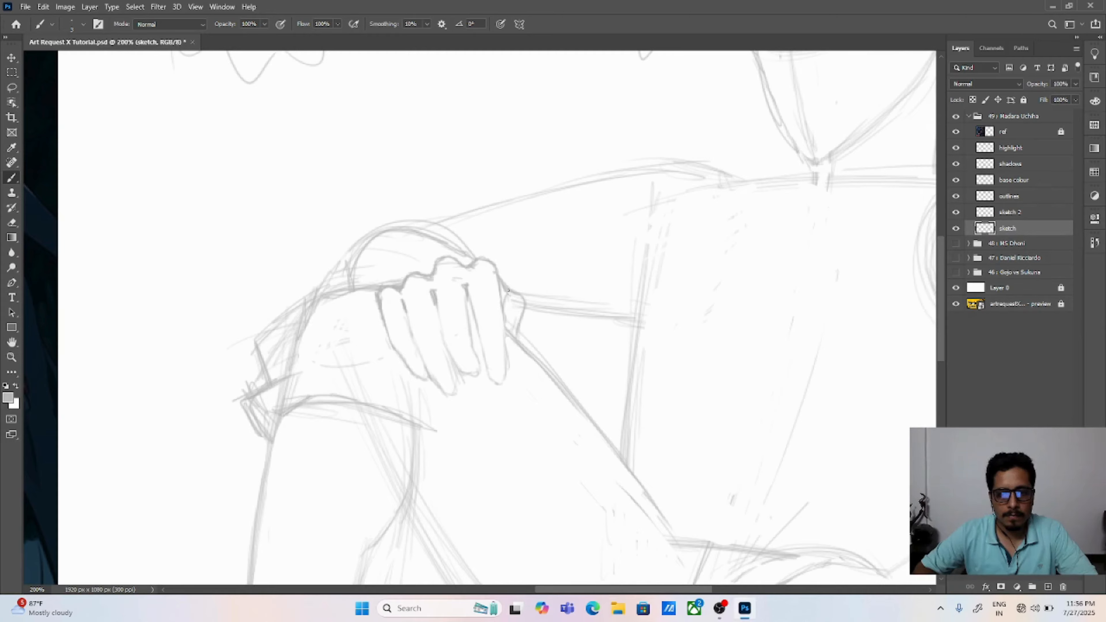
Step: Erase the thigh line inside the thumb and close the thumb's lower end against the innermost finger
key("e")
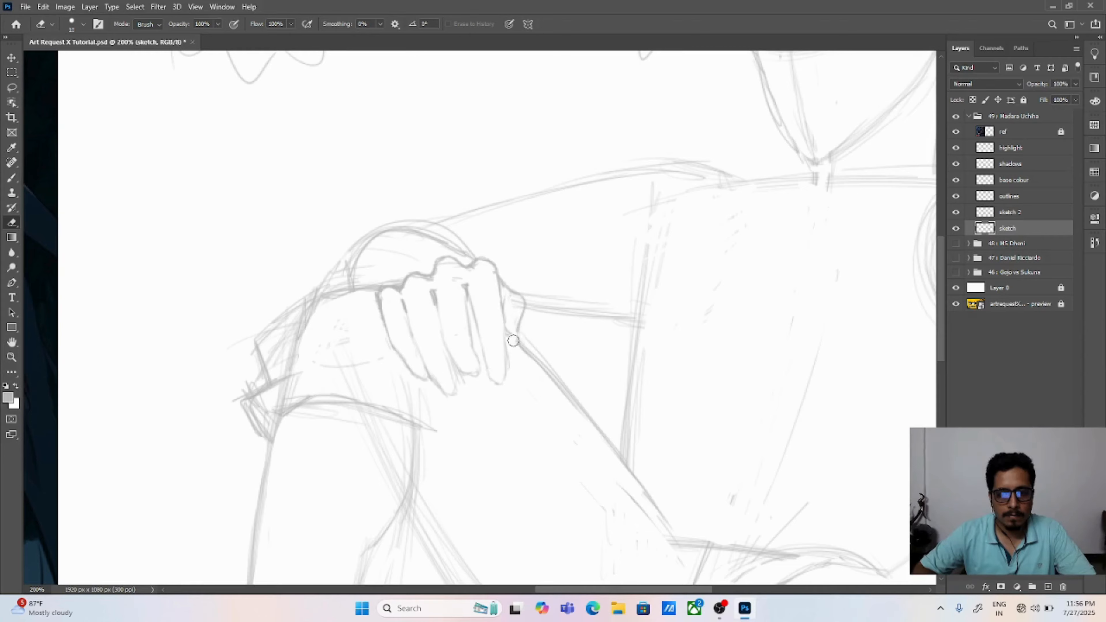
key("b")
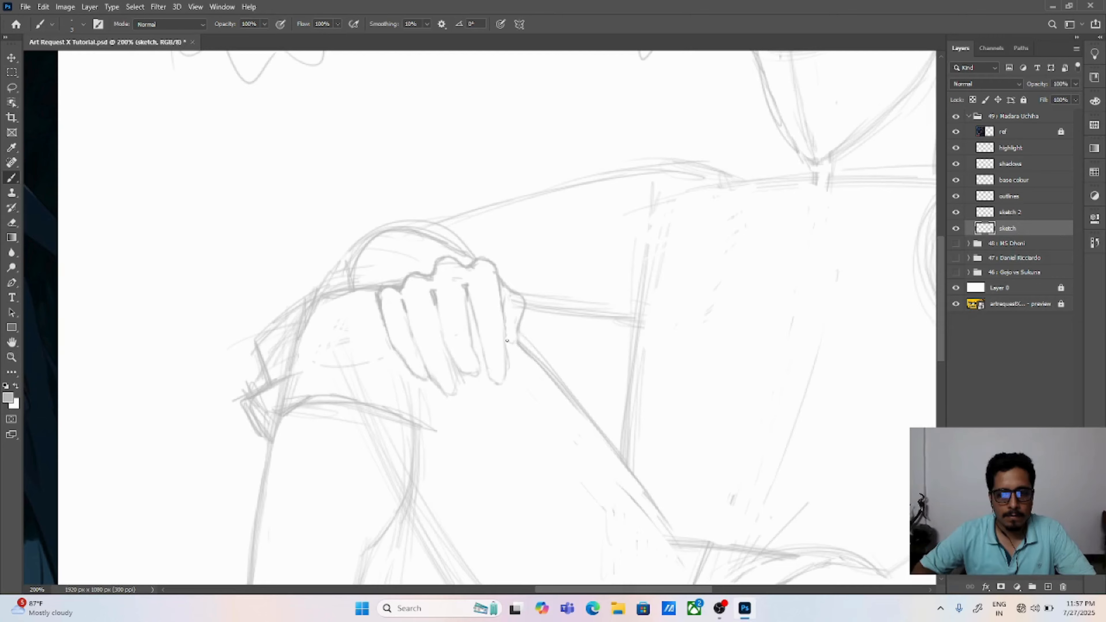
left_click_drag(507, 340, 512, 343)
key("e")
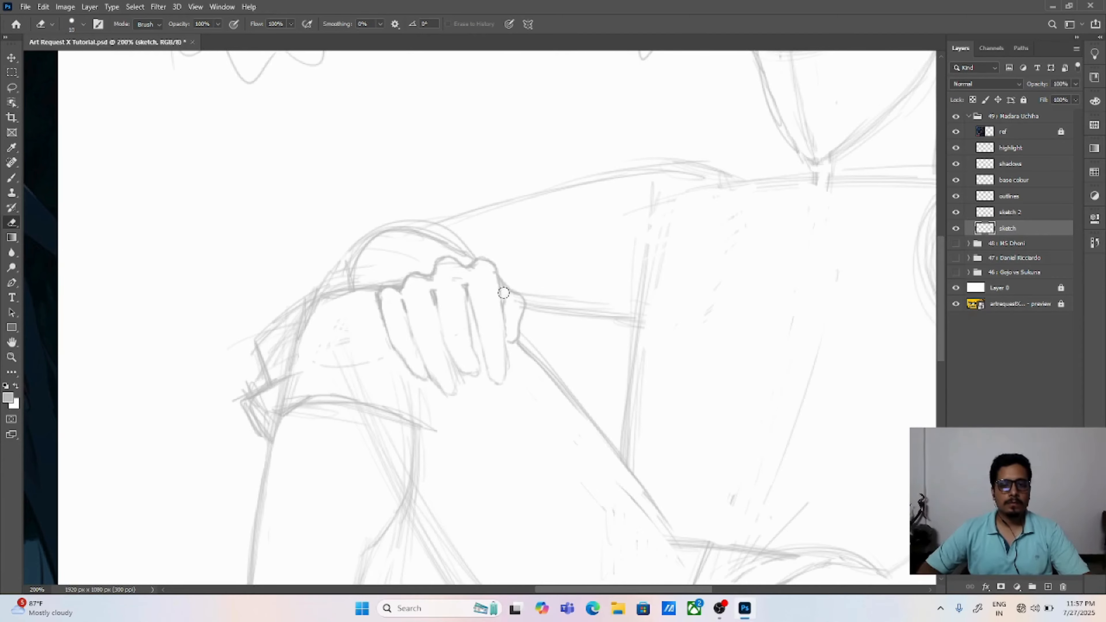
key("v")
key("ctrl+0")
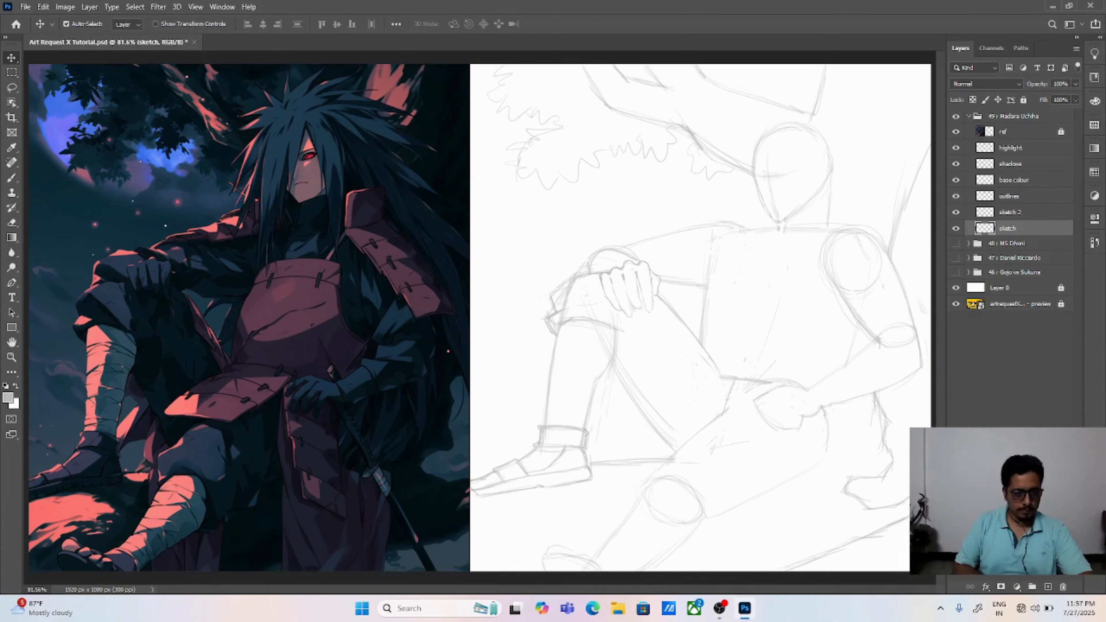
Step: Erase the stray construction lines behind the calf and clean up the trouser outline at the front of the raised knee
key("b")
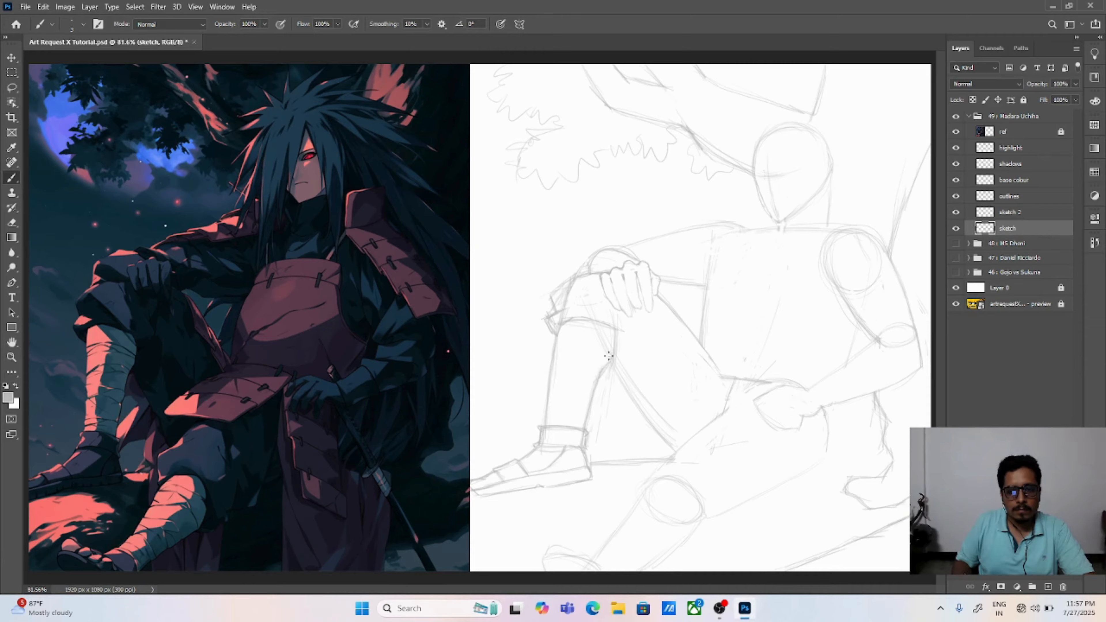
key("e")
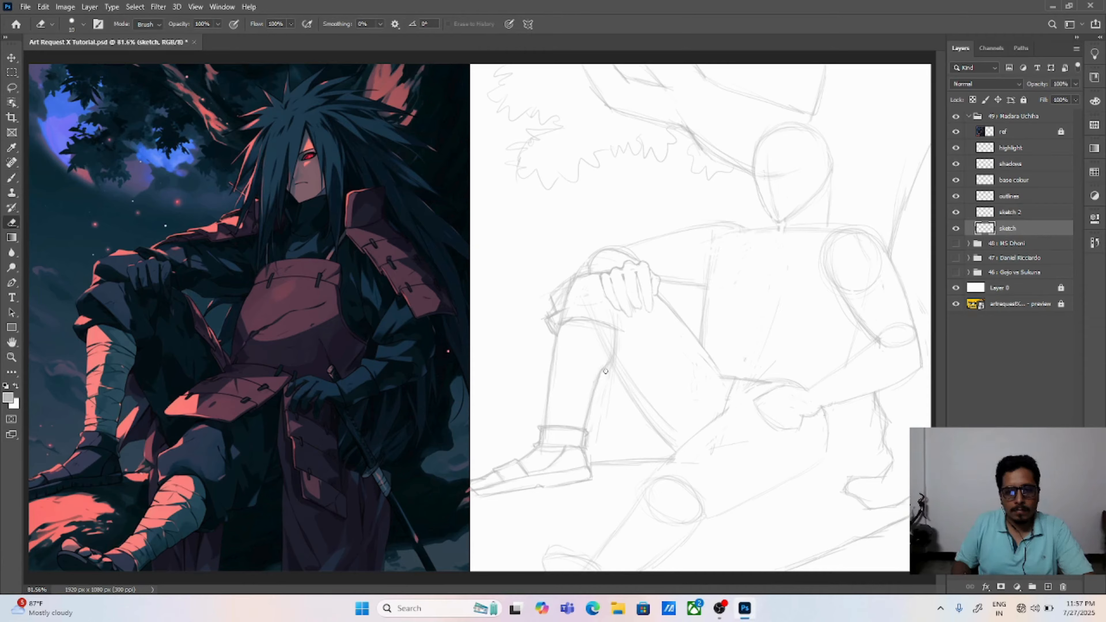
left_click_drag(605, 371, 597, 434)
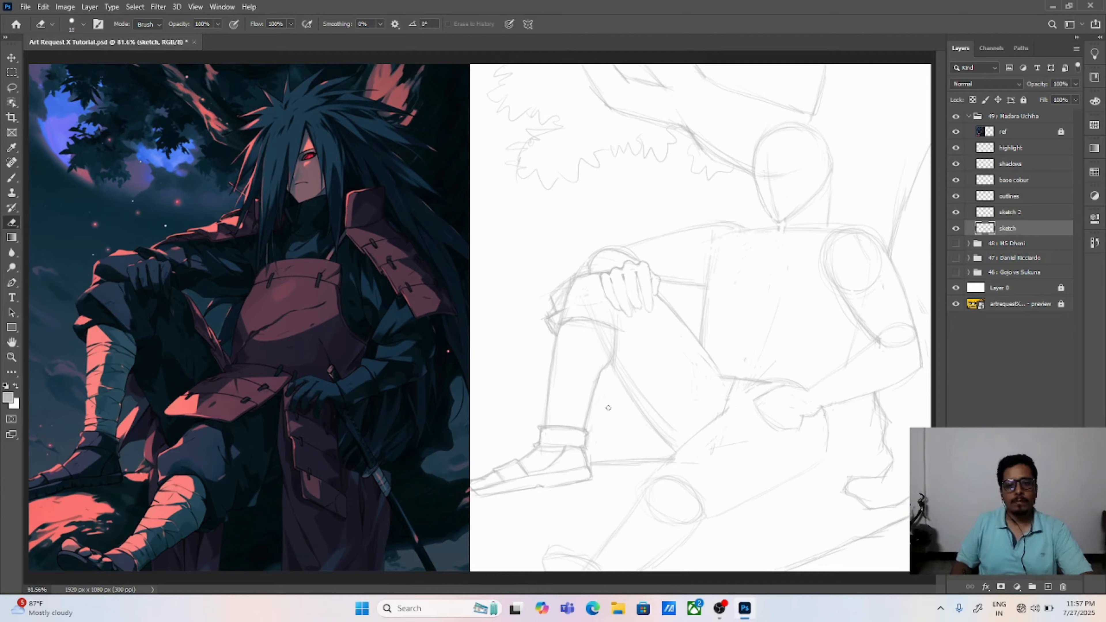
key("b")
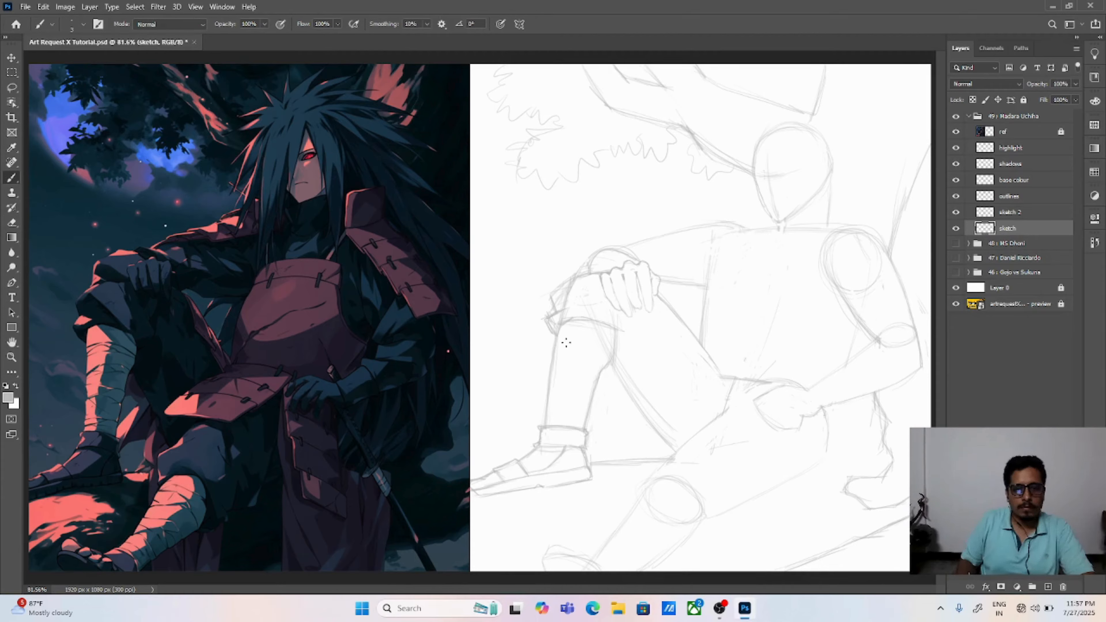
key("e")
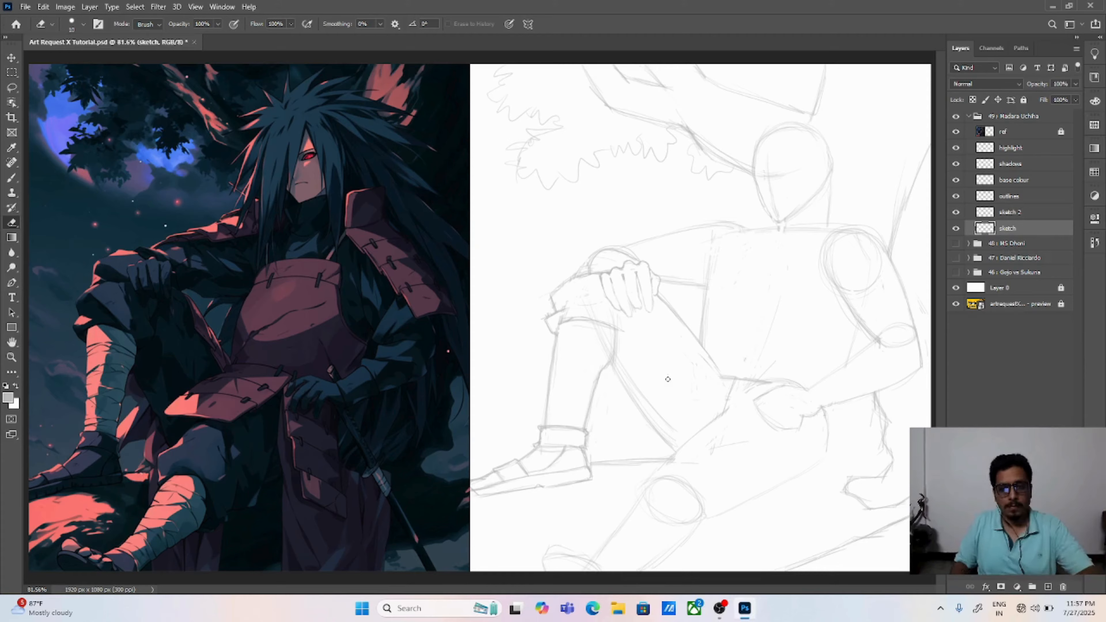
Step: Draw a raised cloth fold at the knee's upper front edge beside the hand, and erase the old line beneath it
key("b")
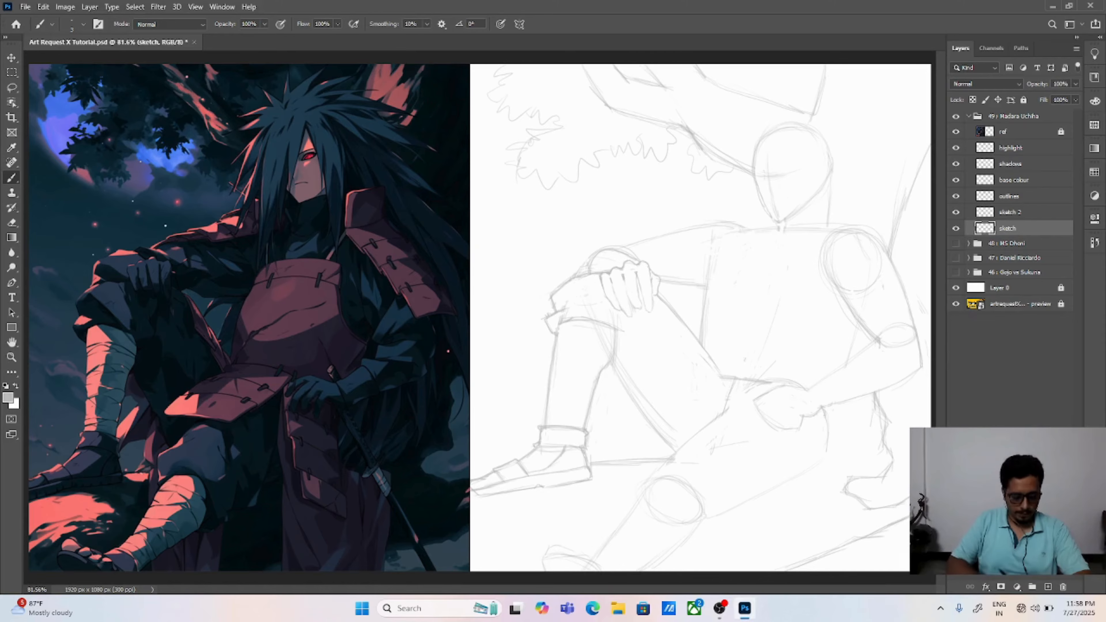
key("ctrl+plus")
left_click_drag(641, 319, 594, 364)
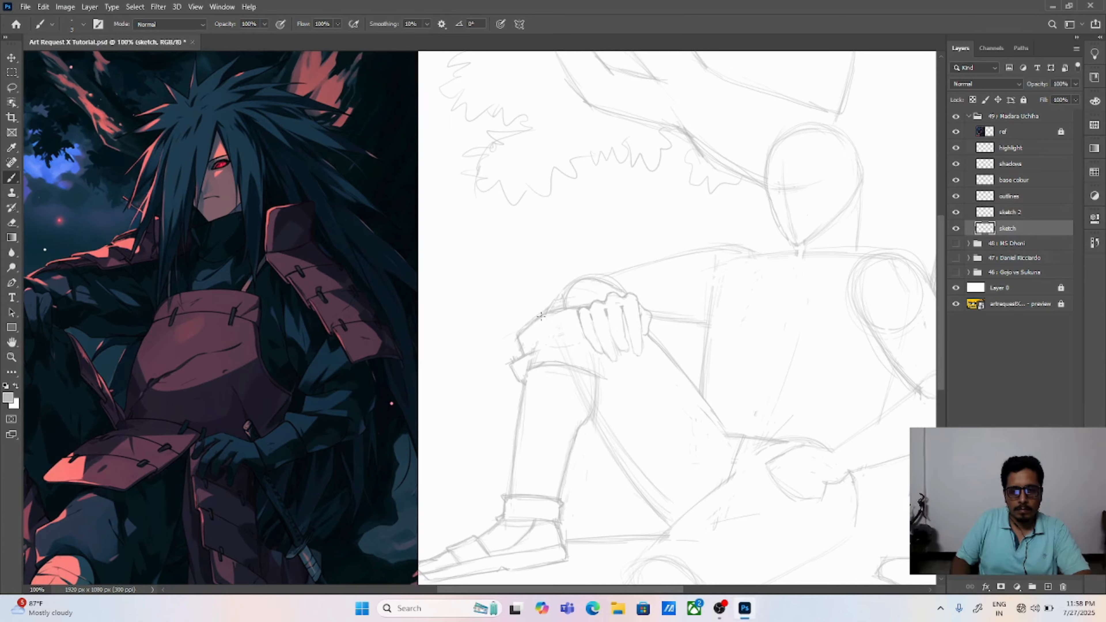
mouse_move(533, 319)
left_mouse_down()
mouse_move(563, 306)
mouse_move(538, 301)
left_mouse_up()
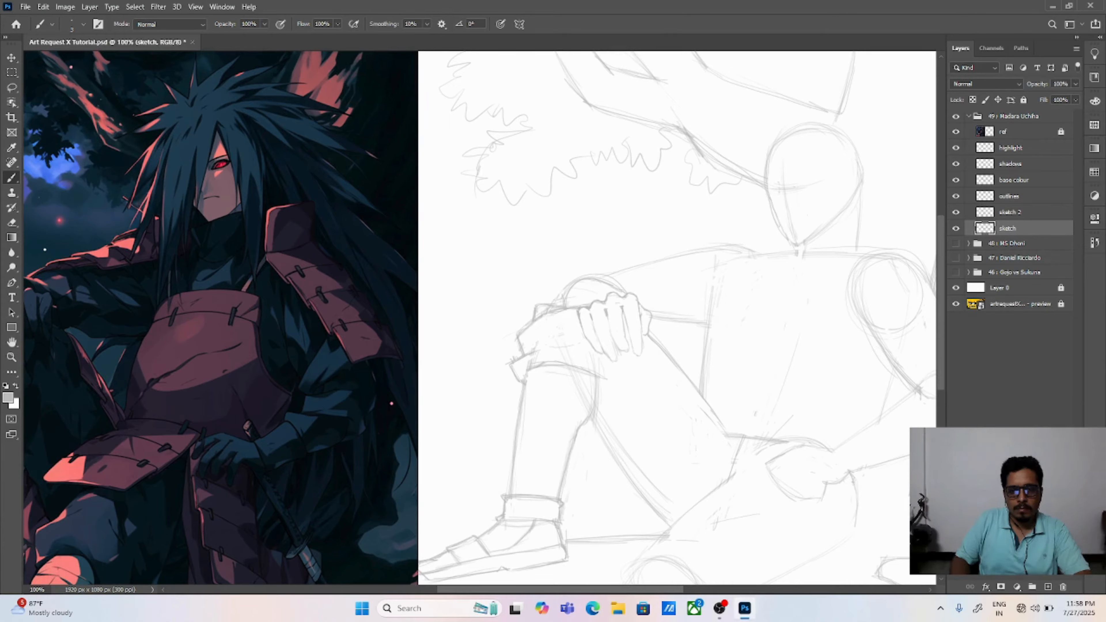
key("e")
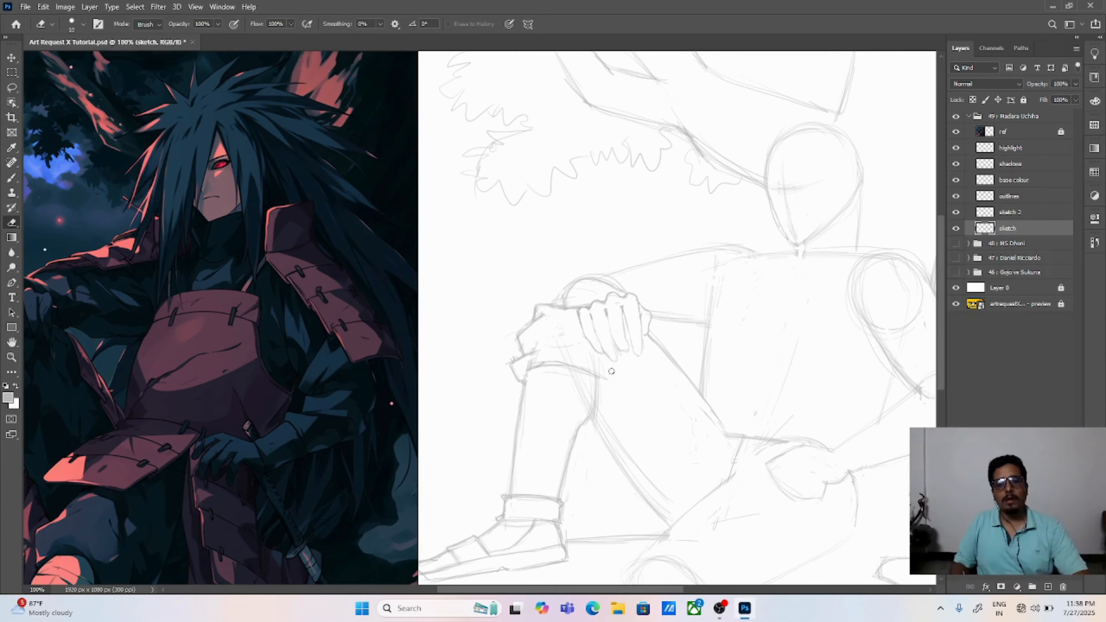
key("ctrl+0")
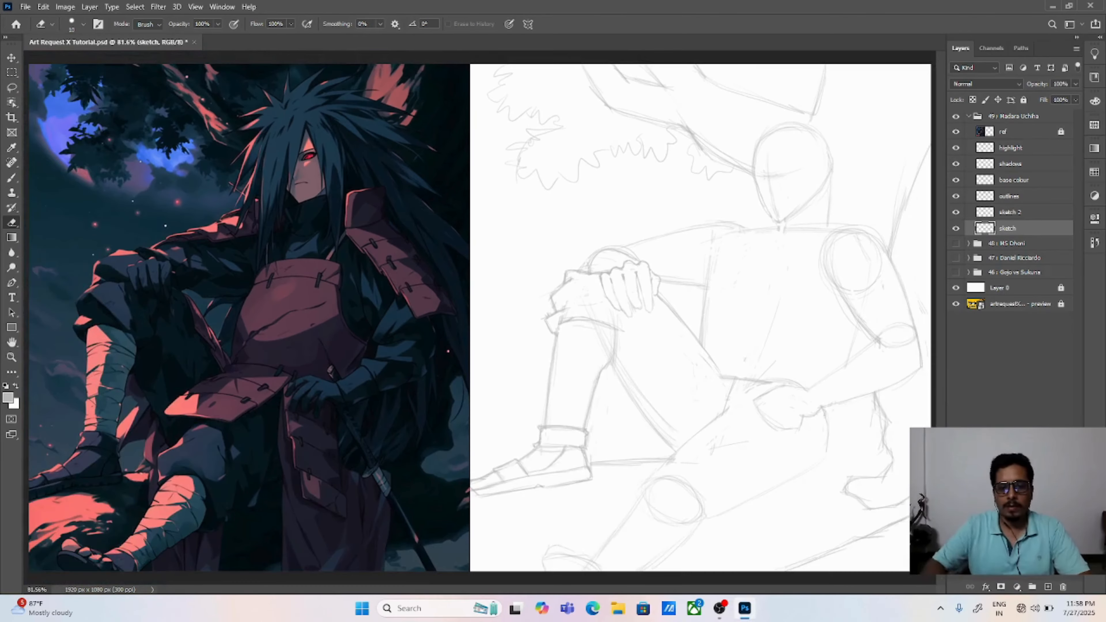
key("v")
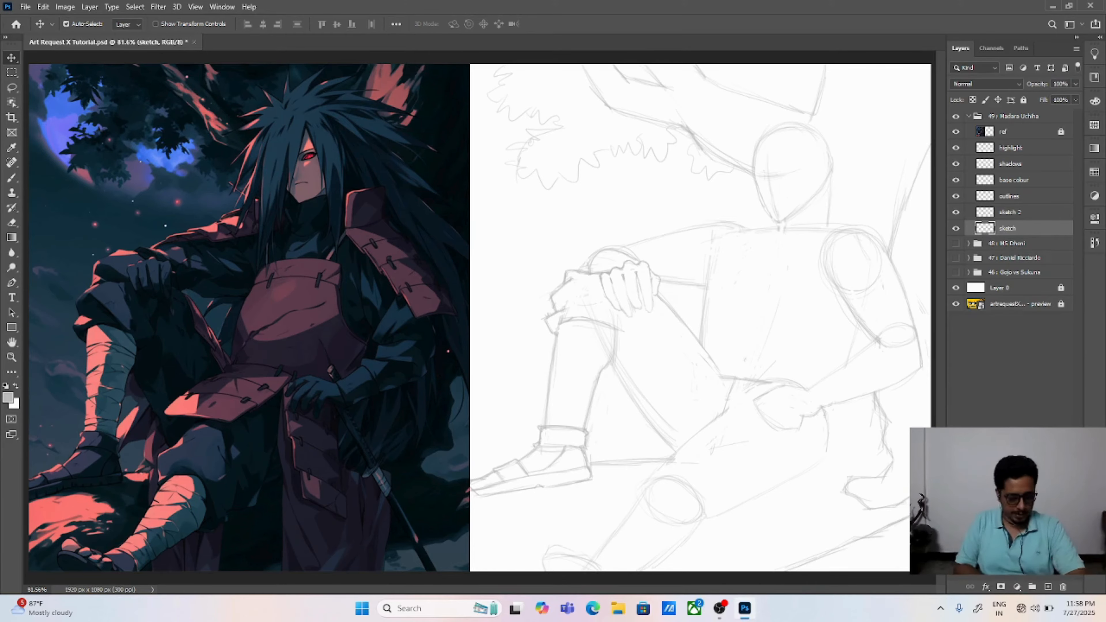
key("ctrl+1")
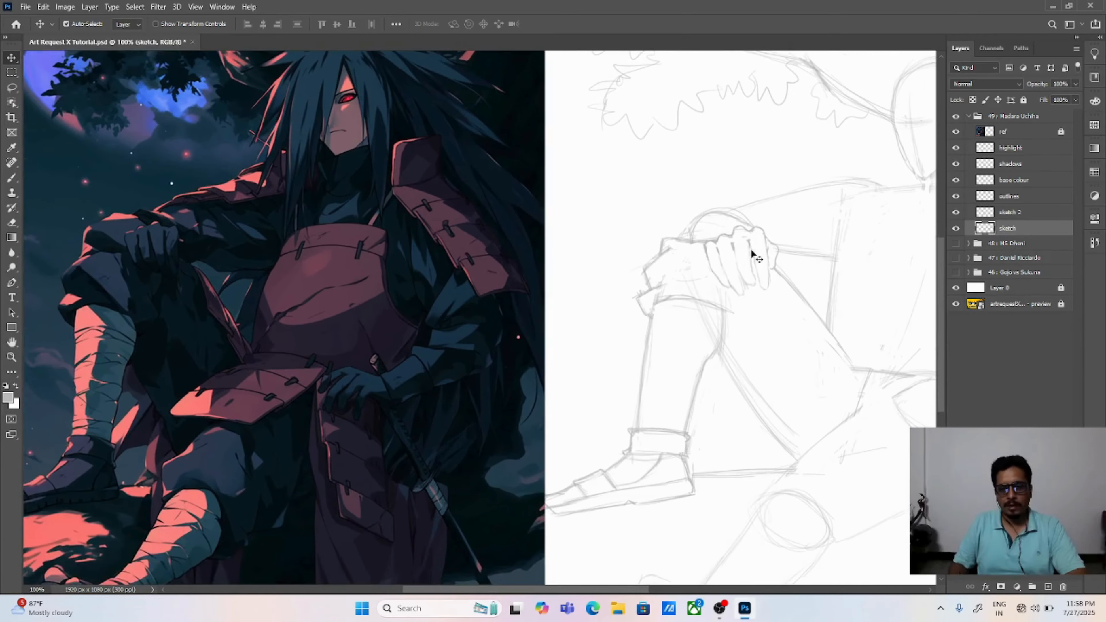
mouse_move(726, 324)
left_mouse_down()
mouse_move(750, 366)
mouse_move(745, 336)
mouse_move(723, 333)
mouse_move(745, 370)
mouse_move(698, 377)
left_mouse_up()
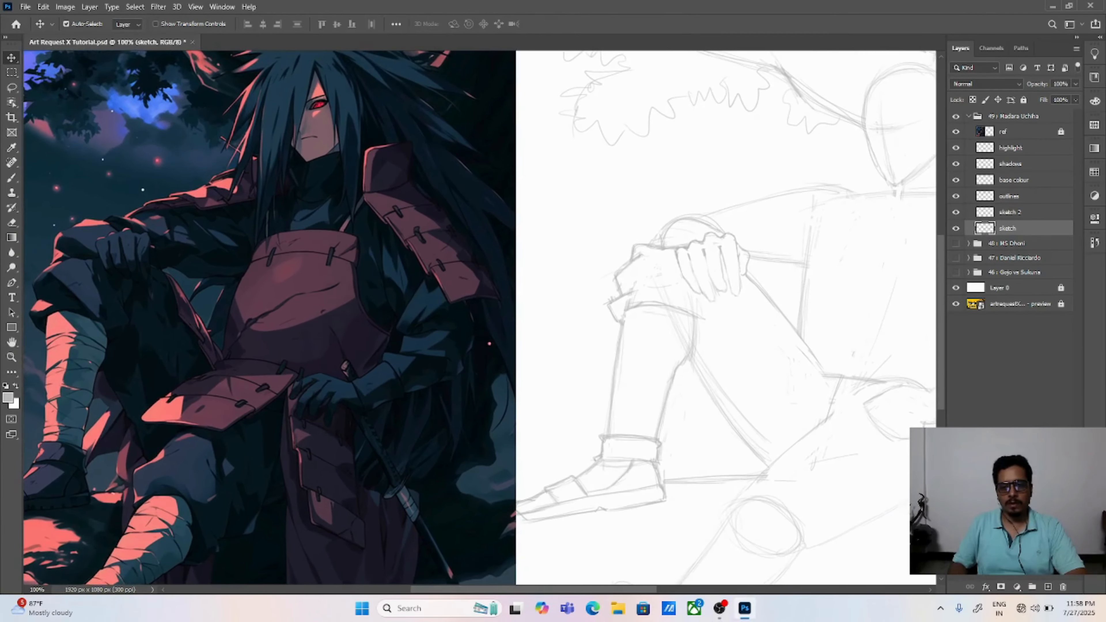
left_click_drag(493, 479, 586, 499)
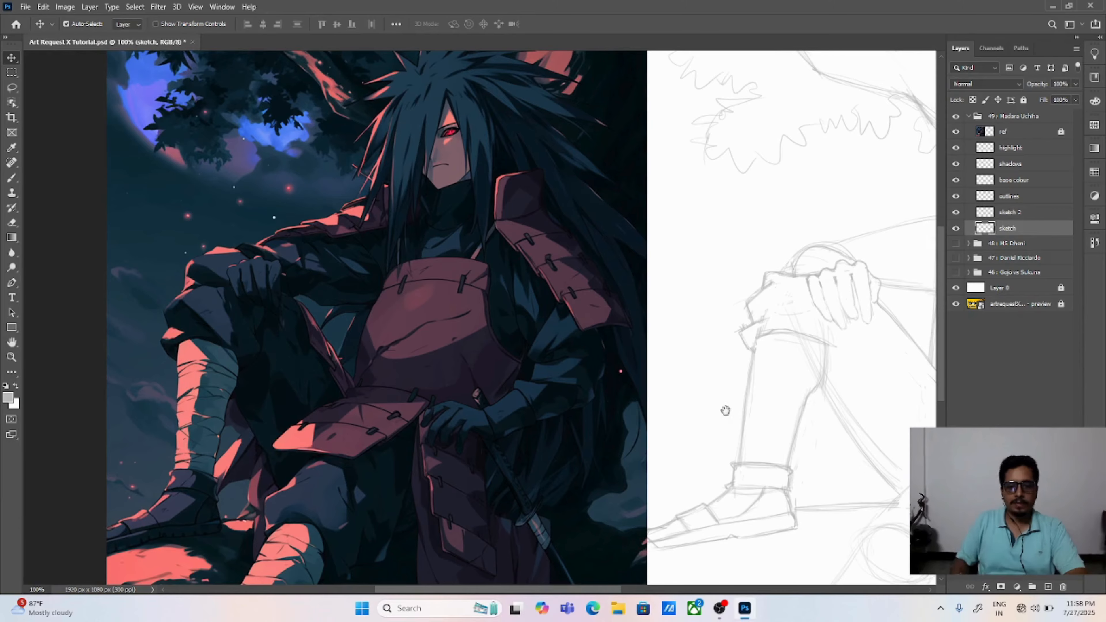
left_click_drag(725, 410, 646, 399)
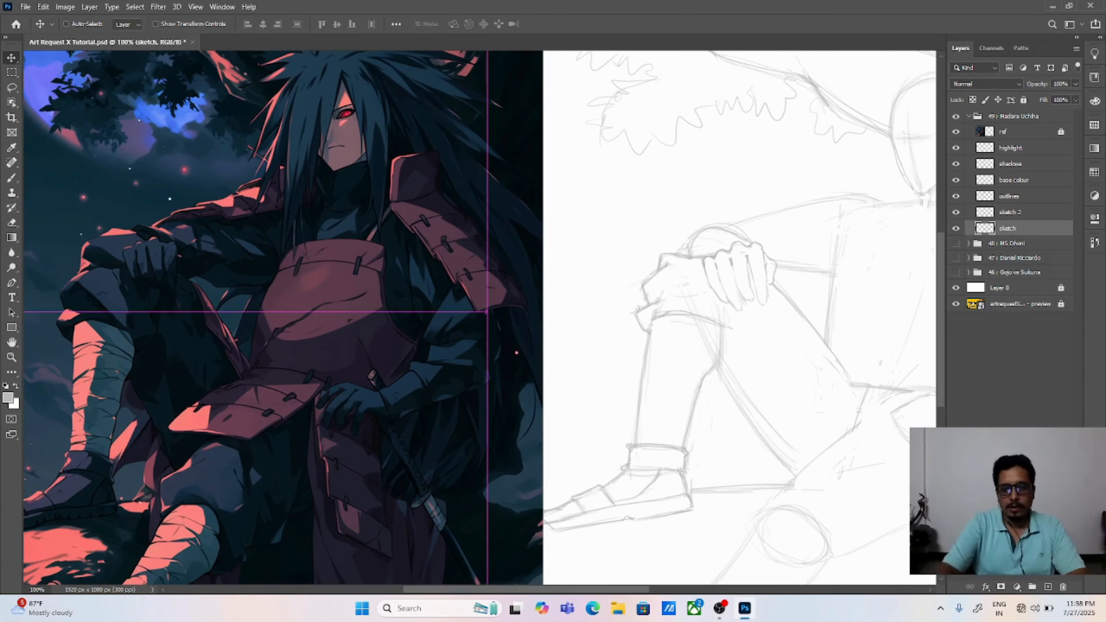
key("ctrl+0")
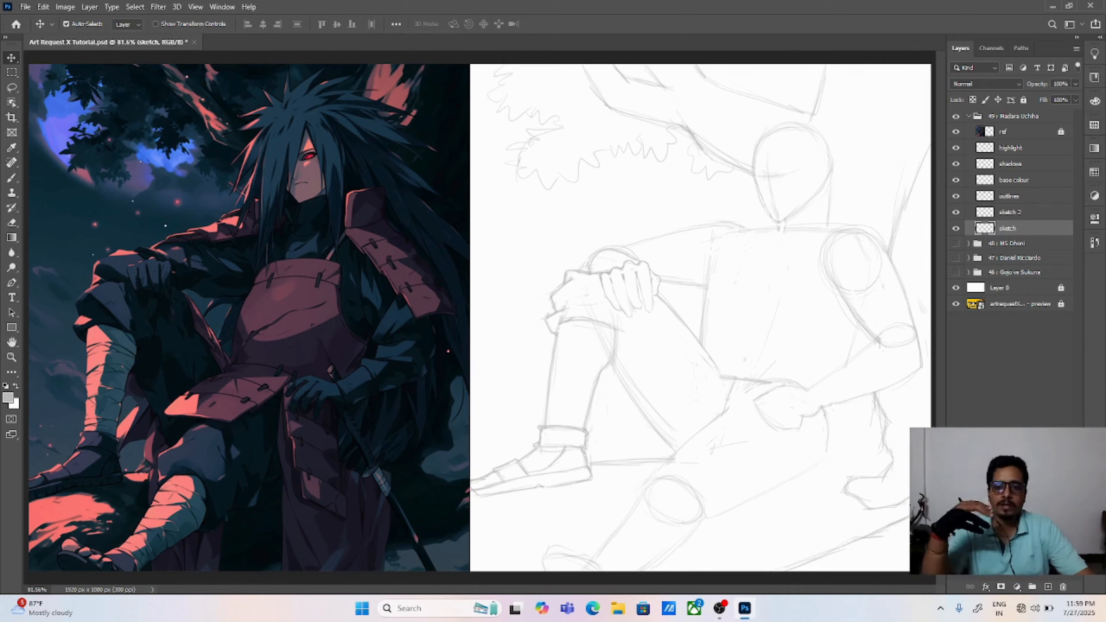
key("e")
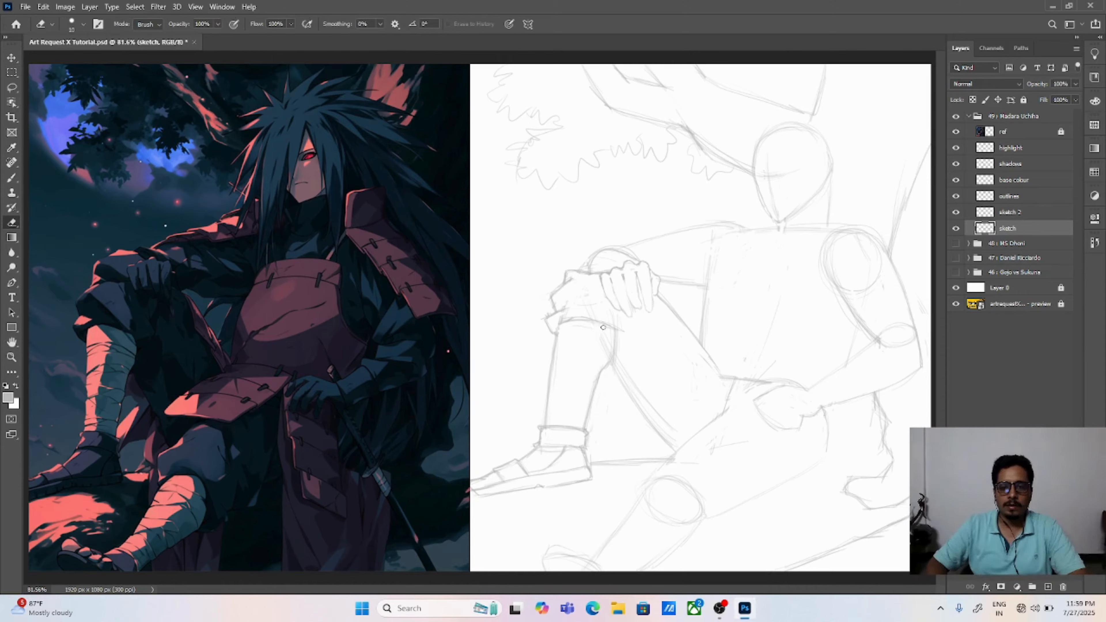
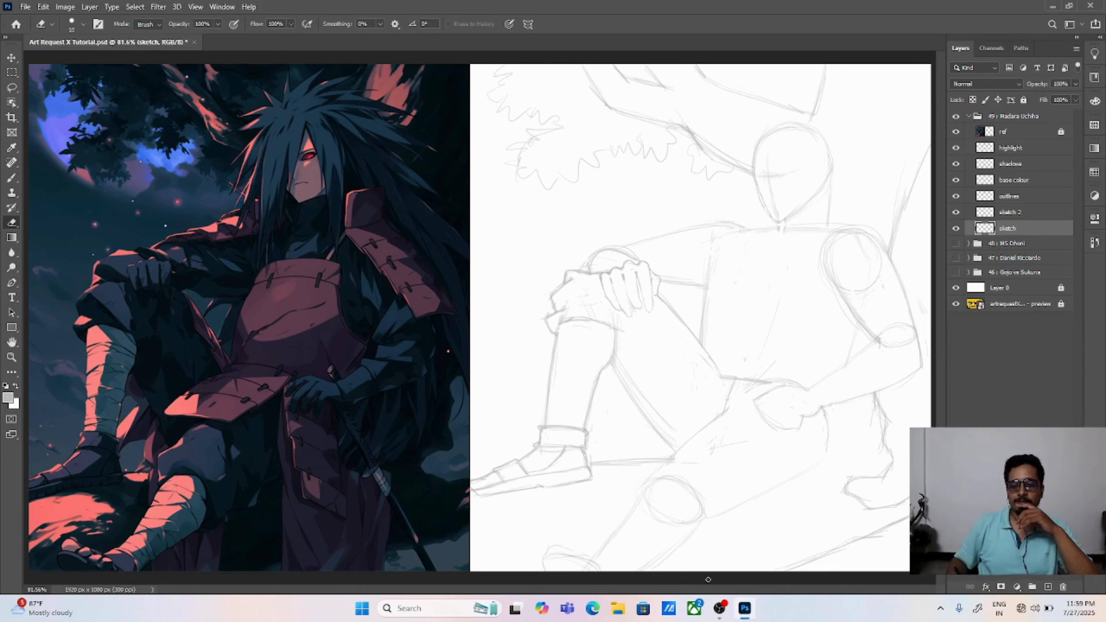
left_click(720, 607)
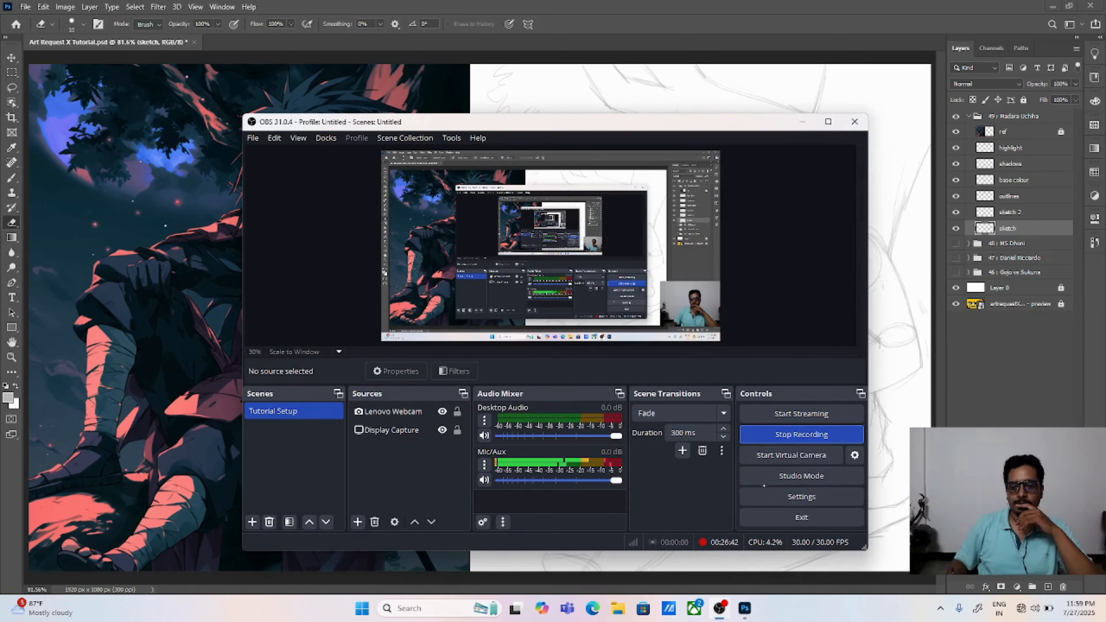
left_click(788, 434)
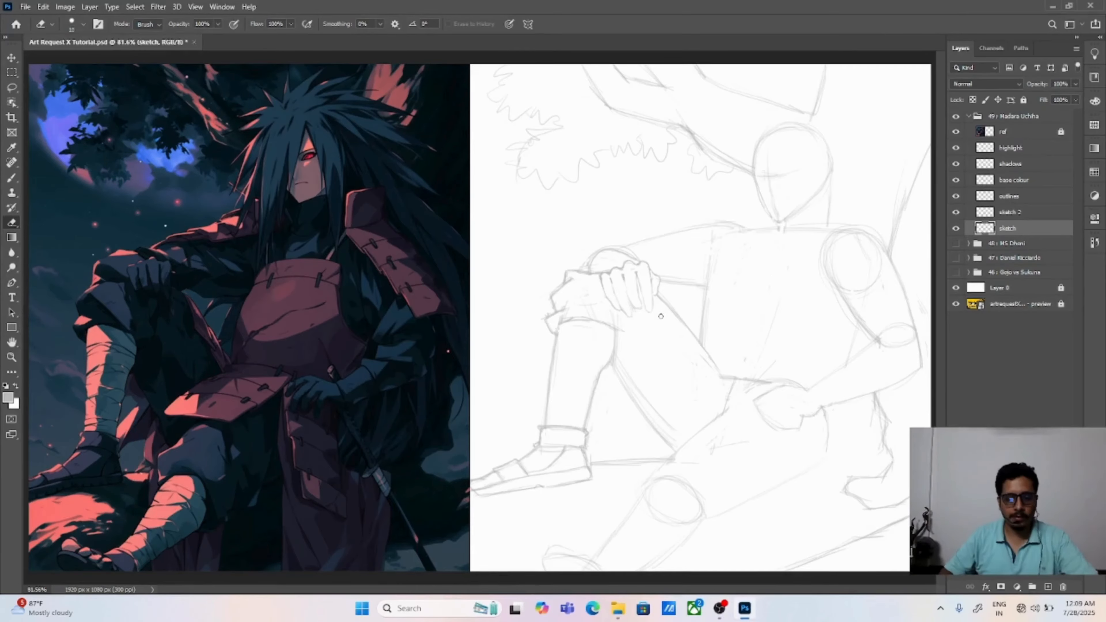
Step: Erase the stray construction lines inside the knee circle and around the resting hand
key("b")
key("ctrl+1")
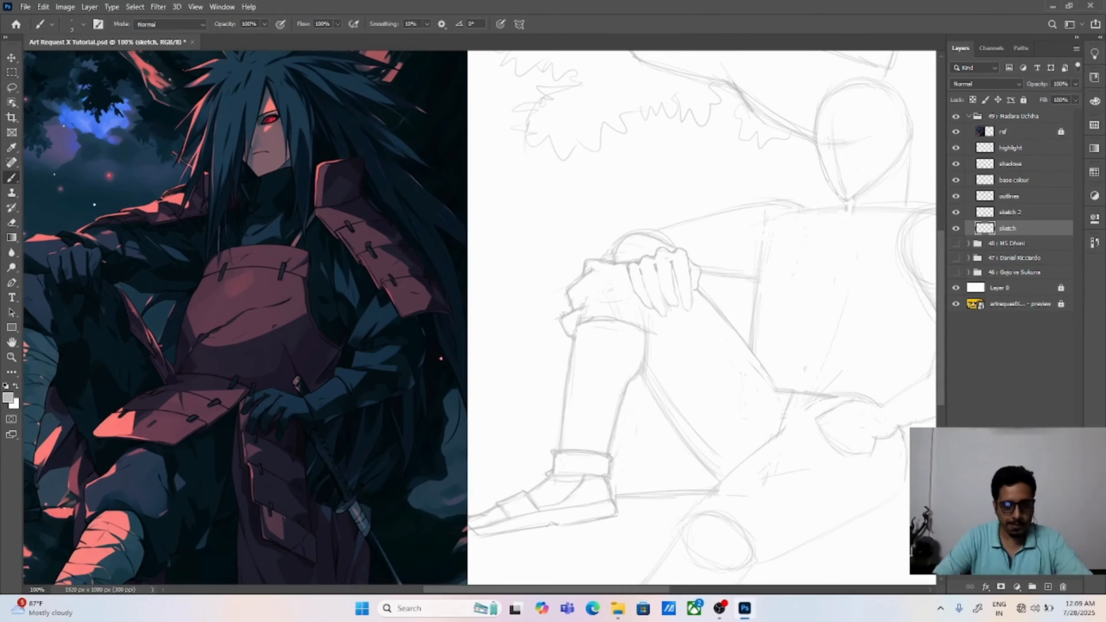
key("ctrl+plus")
mouse_move(721, 283)
left_mouse_down()
mouse_move(528, 308)
mouse_move(530, 322)
left_mouse_up()
key("r")
key("e")
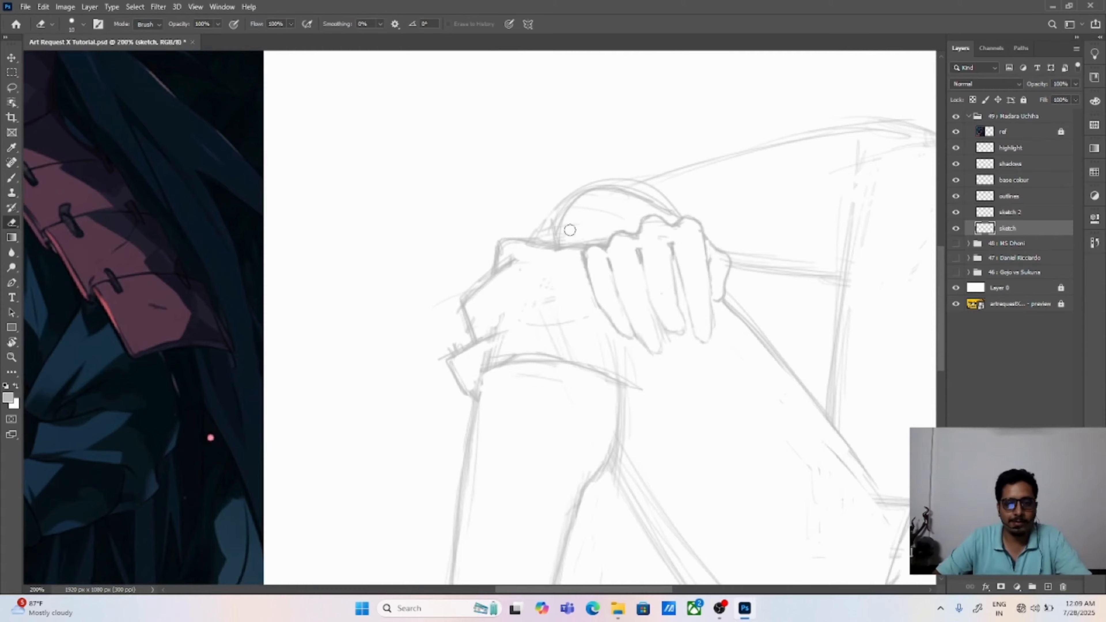
left_click_drag(601, 199, 664, 208)
left_click_drag(569, 239, 607, 235)
left_click_drag(663, 255, 623, 269)
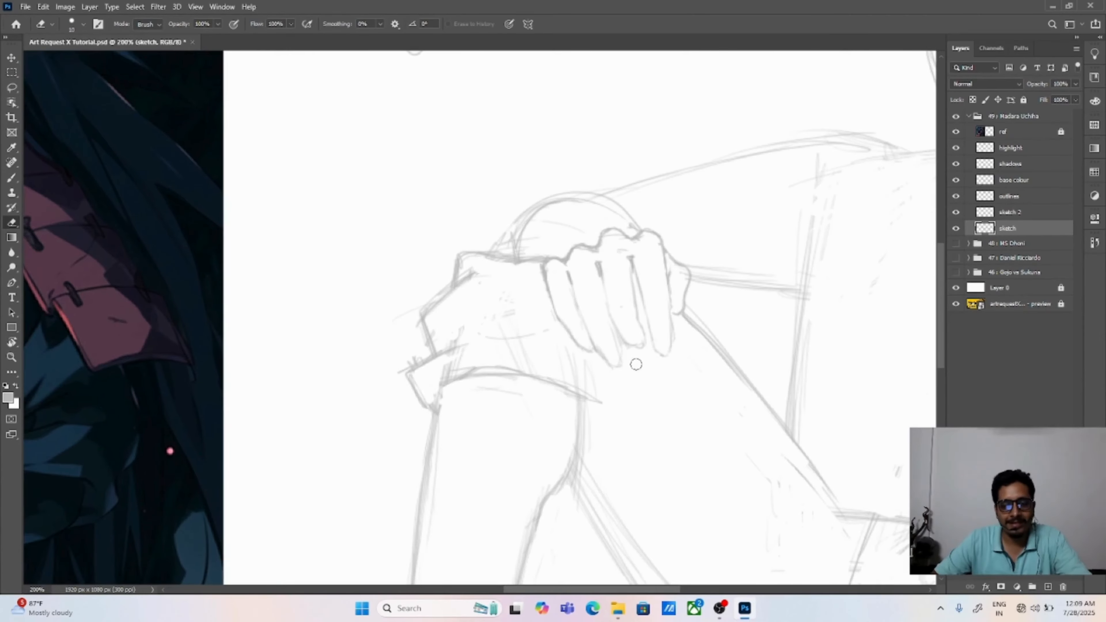
Step: Sketch the hair strands framing the face and the breastplate's side edge, and erase the old torso line beside it
key("b")
key("ctrl+minus")
left_click_drag(559, 309, 750, 291)
left_click_drag(809, 231, 679, 323)
key("ctrl+minus")
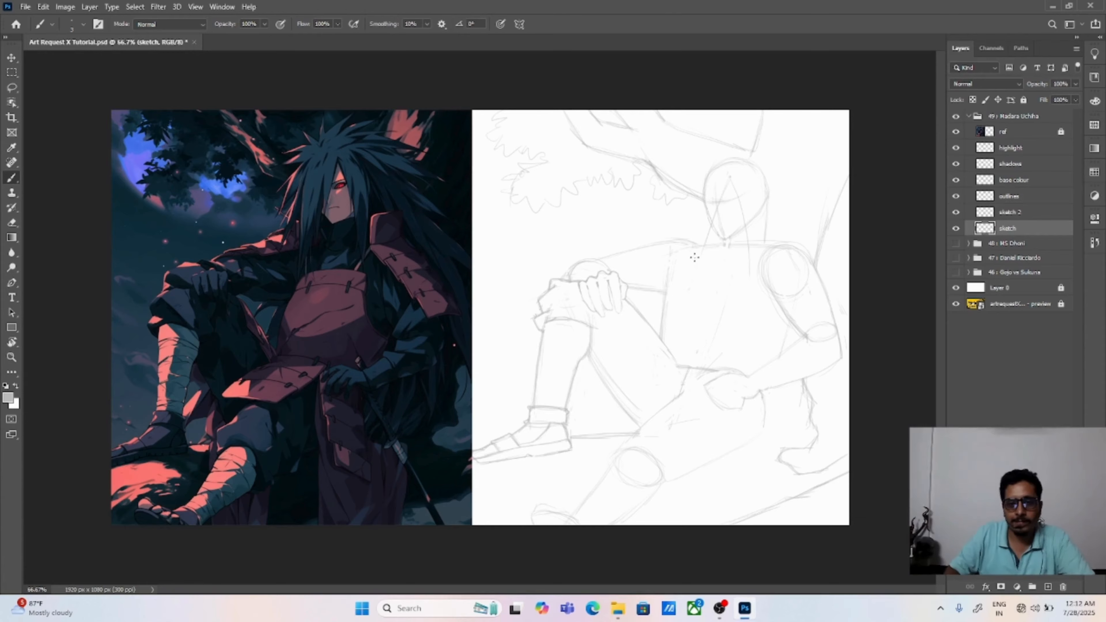
key("e")
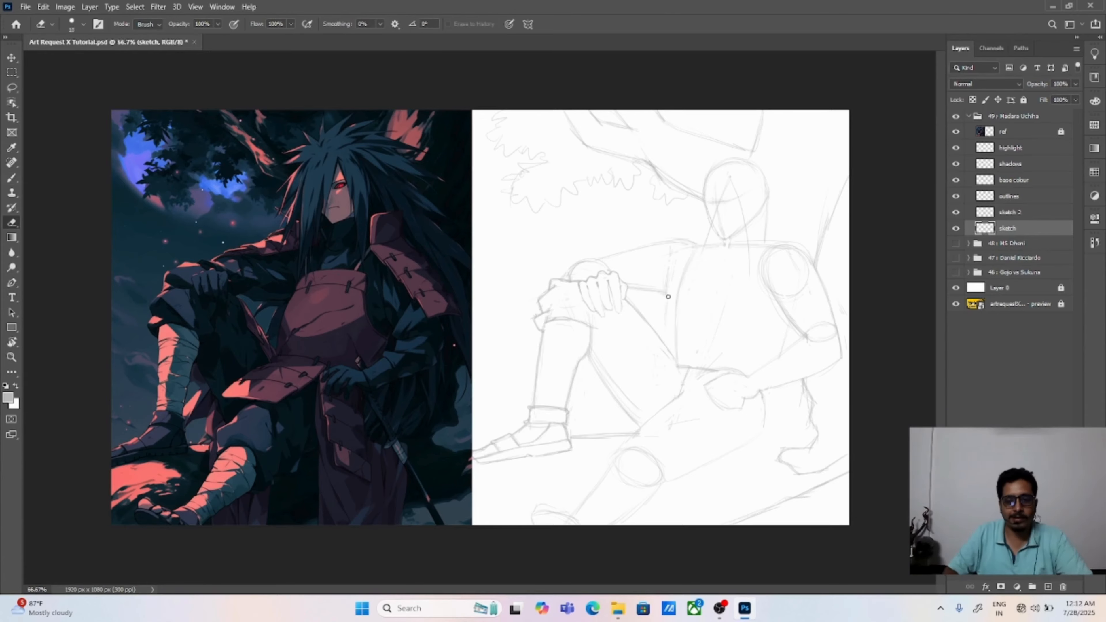
Step: Sketch the breastplate's upper band with a closed outer end and erase the surplus curve inside it
key("b")
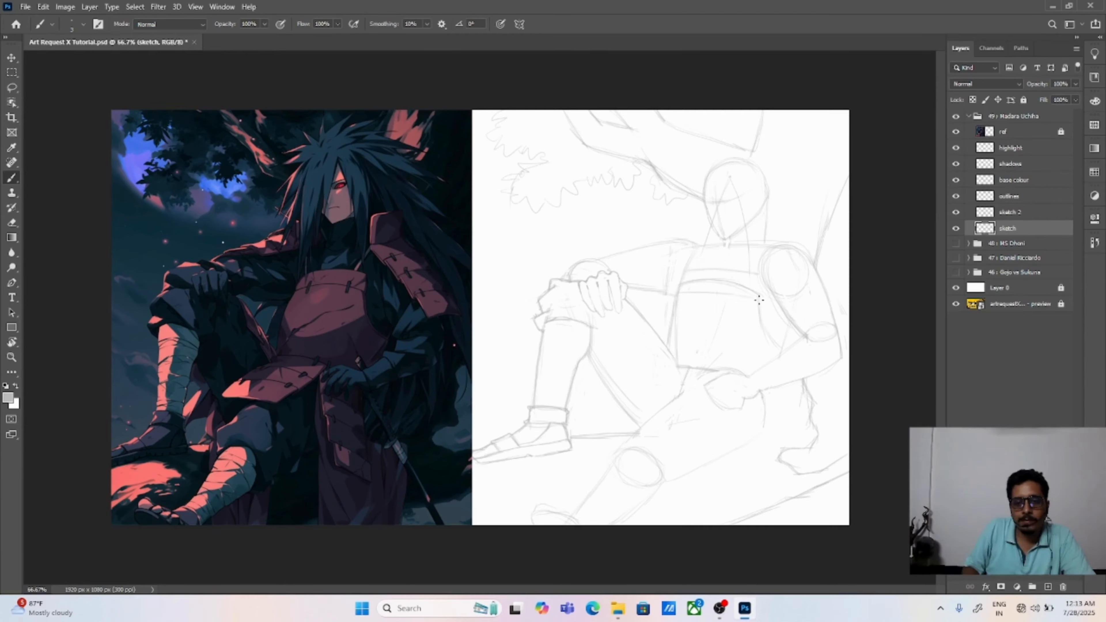
key("e")
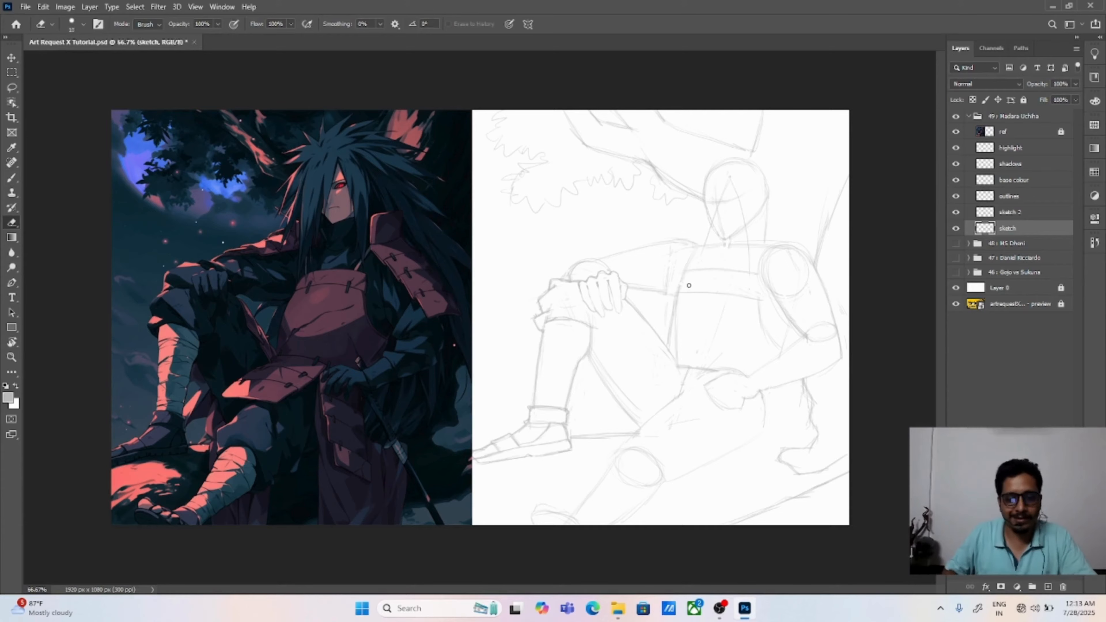
key("b")
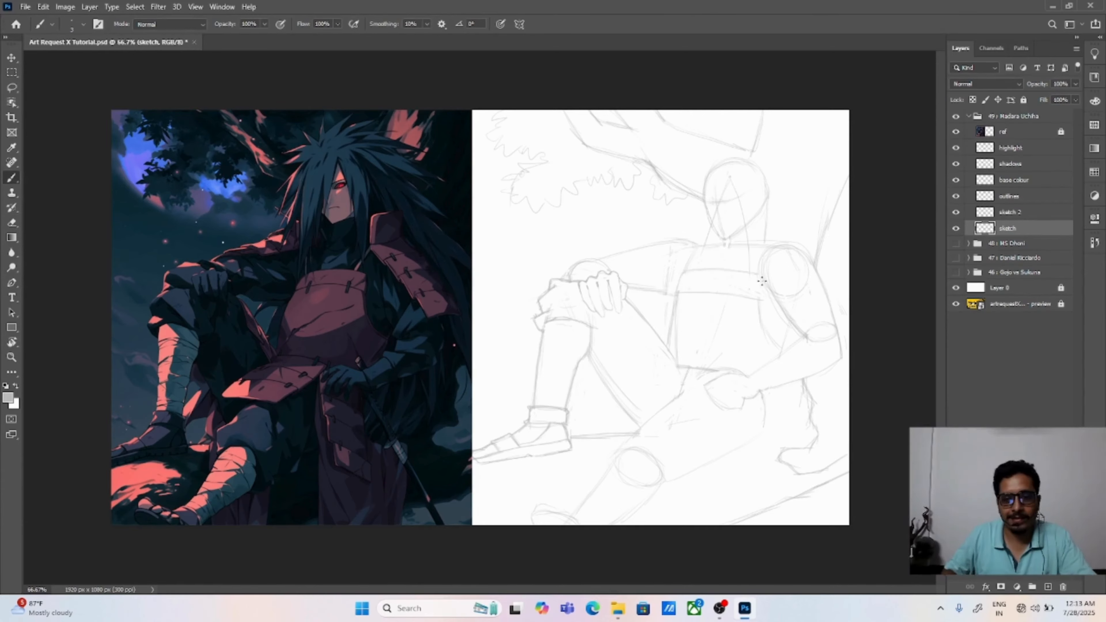
key("e")
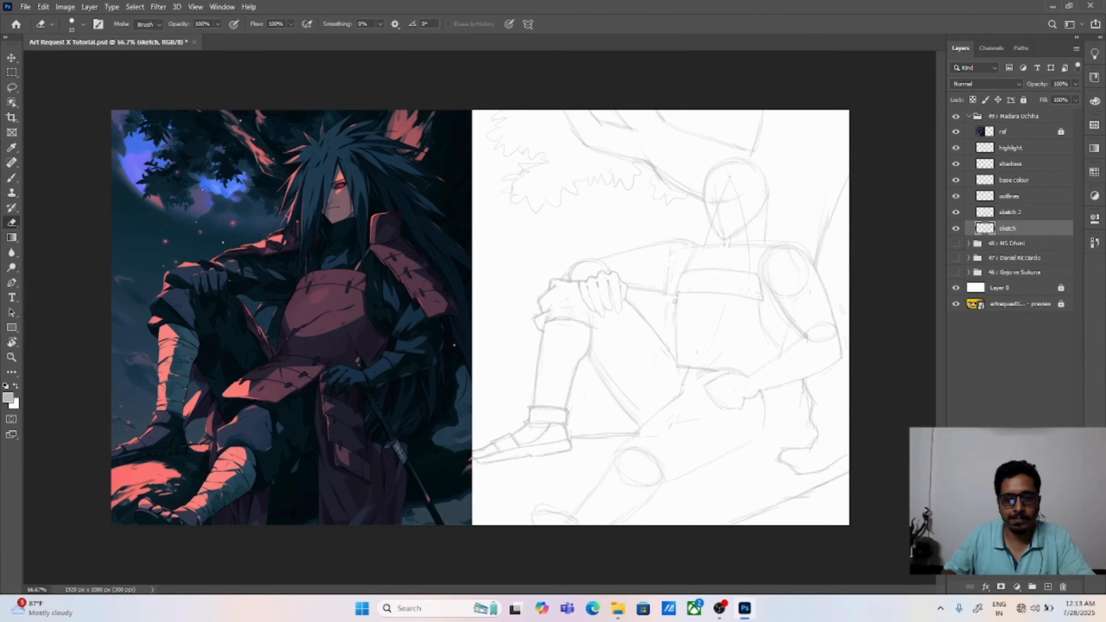
Step: Notch the breastplate's side edge, and rough in the waist plate over the thigh and a cloth fold below the hand
key("b")
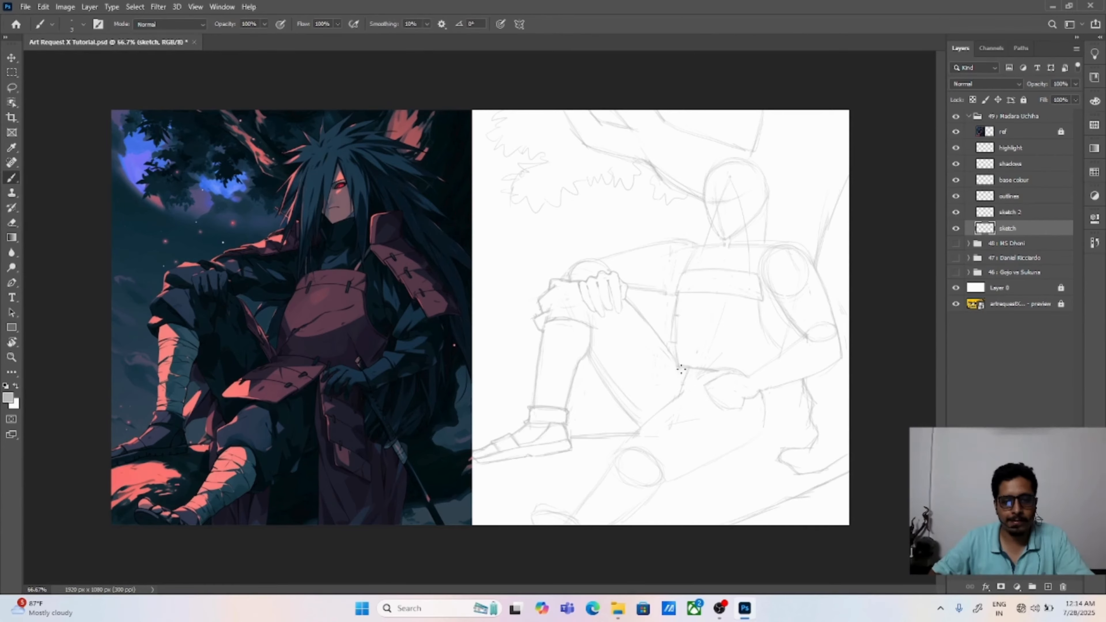
key("e")
key("b")
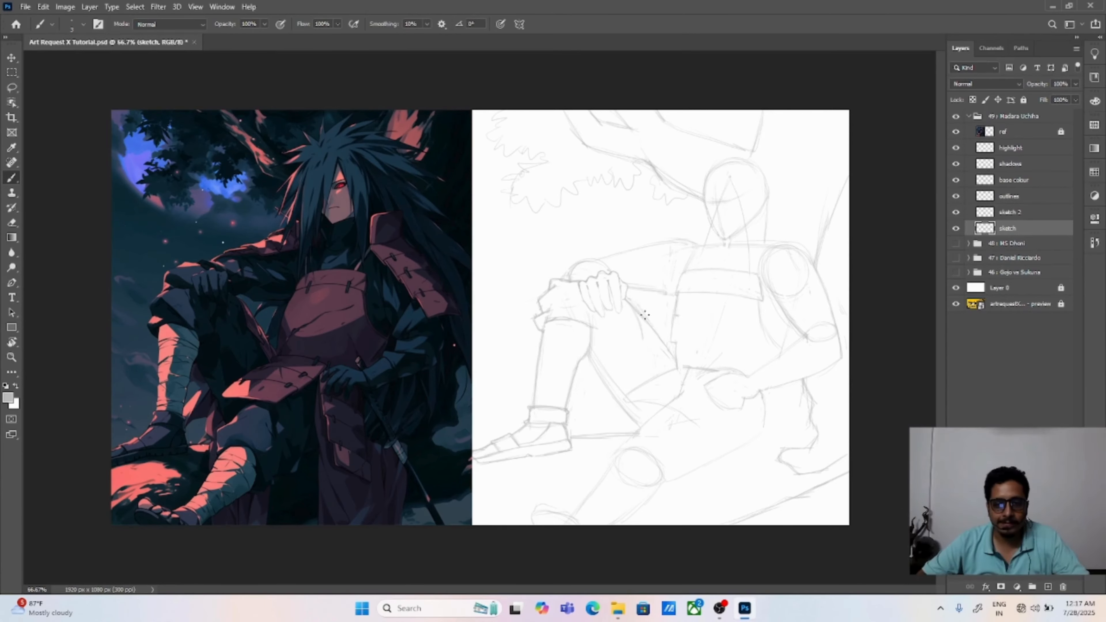
Step: Erase the old straight thigh line running from the resting hand down to the waist
key("e")
scroll(644, 281, "up", 1)
left_click_drag(686, 319, 576, 318)
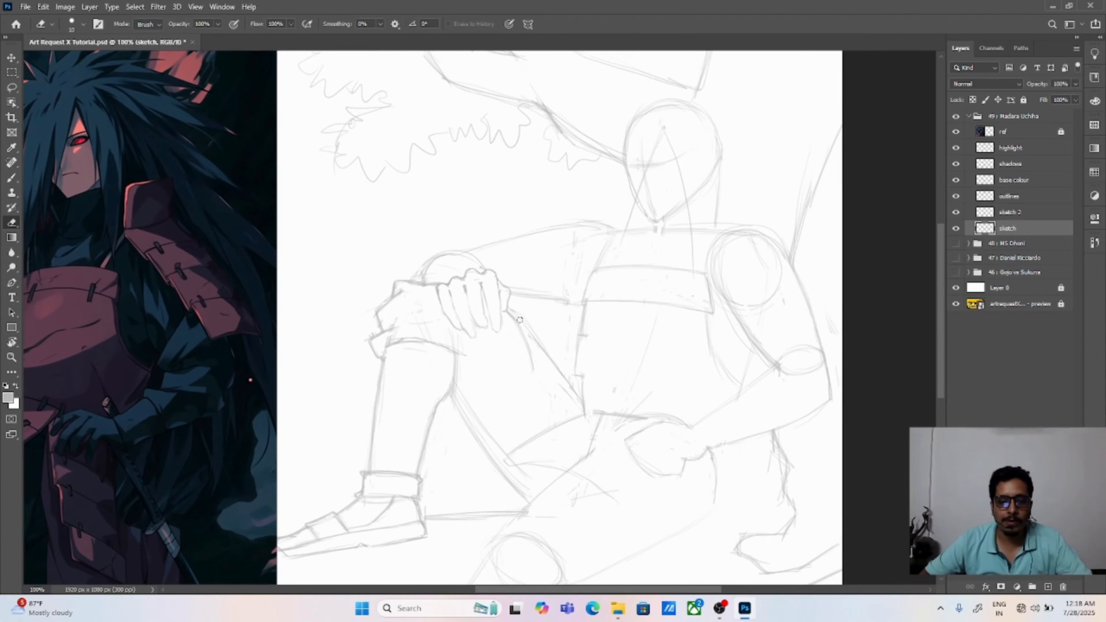
key("b")
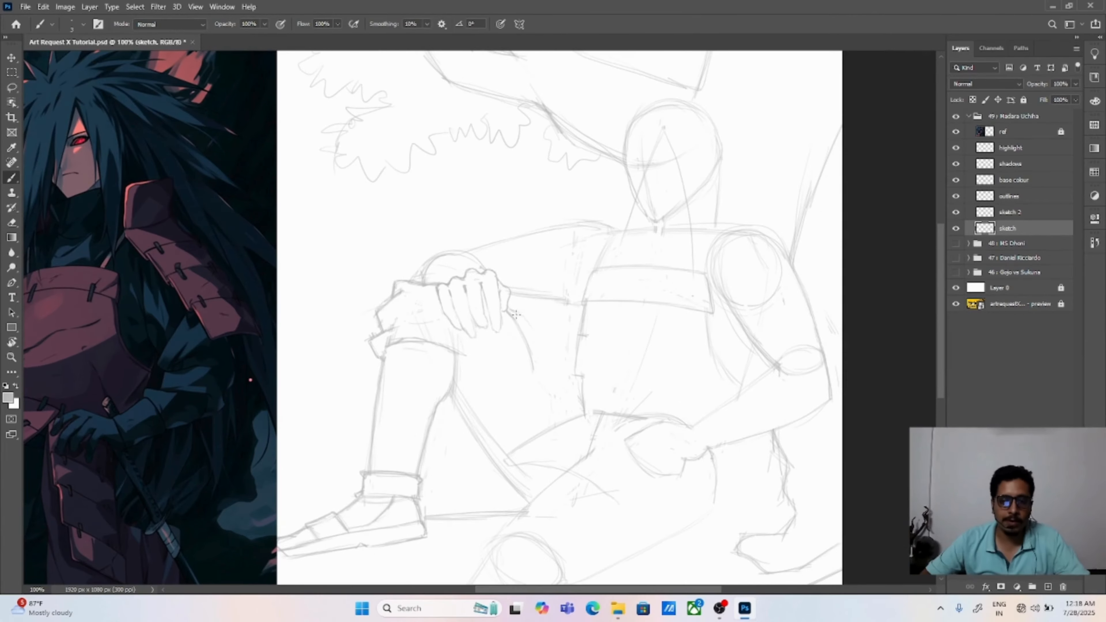
key("e")
left_click_drag(510, 306, 581, 397)
Step: Sketch a pointed cloth fold hanging from beneath the resting hand along the upper thigh and clean up its edges
key("b")
mouse_move(484, 351)
left_mouse_down()
mouse_move(740, 341)
mouse_move(568, 340)
mouse_move(617, 357)
mouse_move(661, 397)
left_mouse_up()
key("e")
mouse_move(618, 332)
left_mouse_down()
mouse_move(617, 351)
mouse_move(598, 304)
mouse_move(676, 339)
mouse_move(633, 284)
left_mouse_up()
key("b")
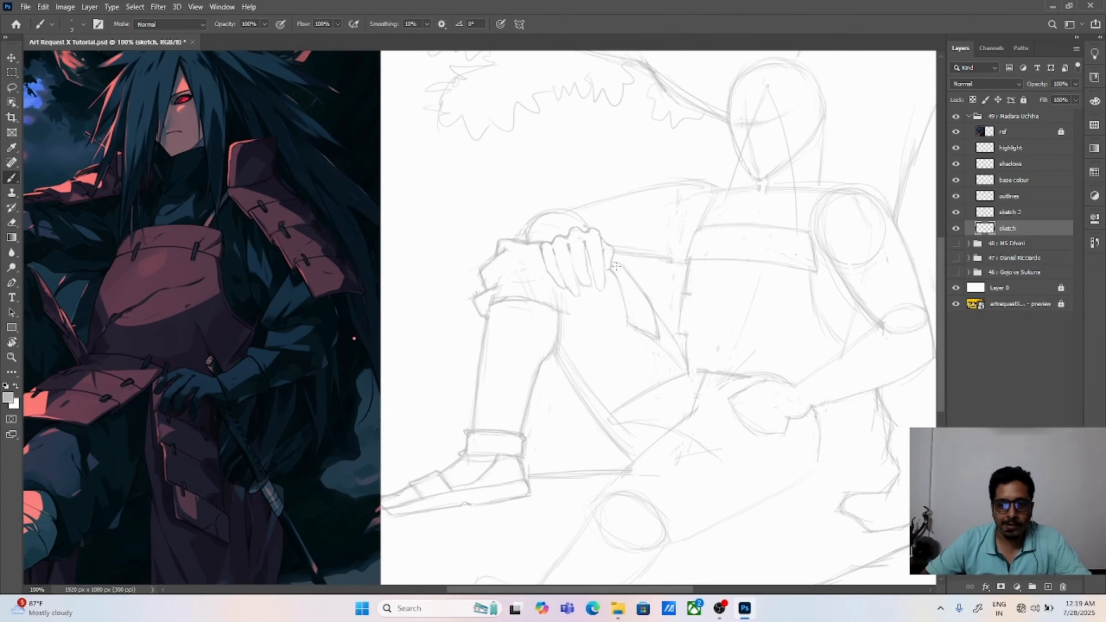
Step: Draw a small notch-shaped fold beneath the lower edge of the pointed cloth fold on the thigh
scroll(724, 330, "up", 1)
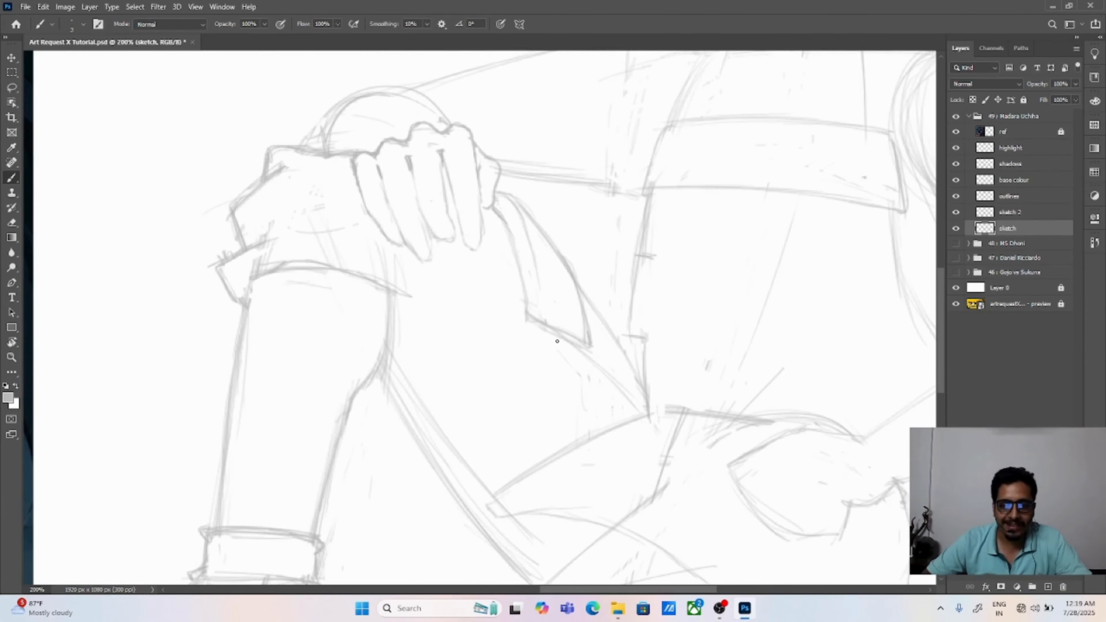
left_click_drag(568, 346, 579, 369)
key("e")
key("b")
key("e")
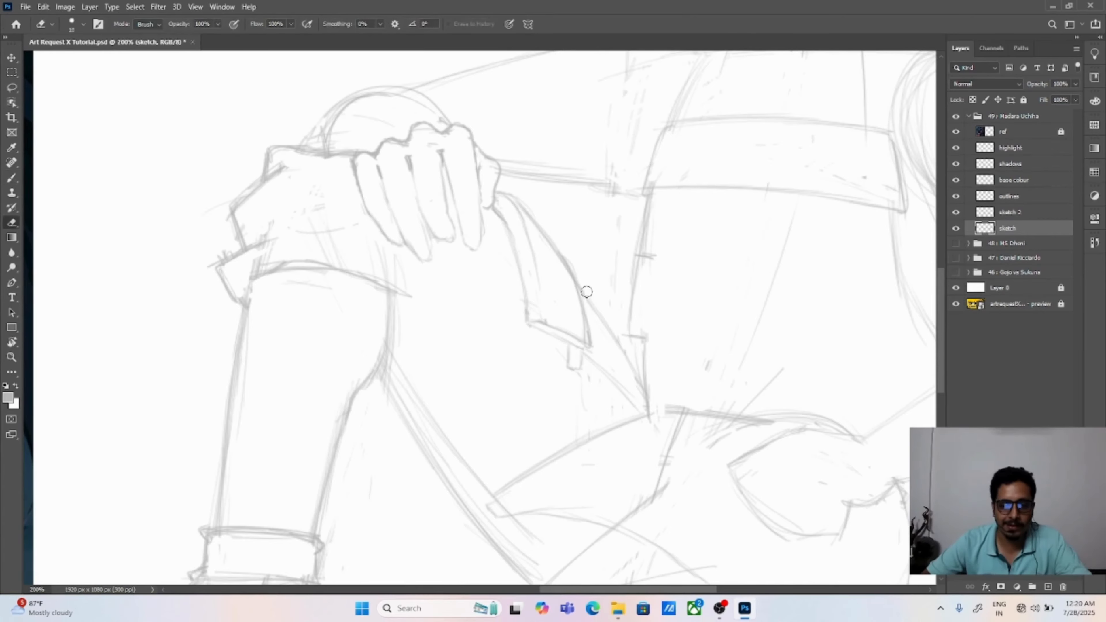
Step: Draw a second cloth fold curving from the first fold down to the waist and erase the leftover lines beneath it
key("b")
left_click_drag(584, 296, 644, 389)
key("e")
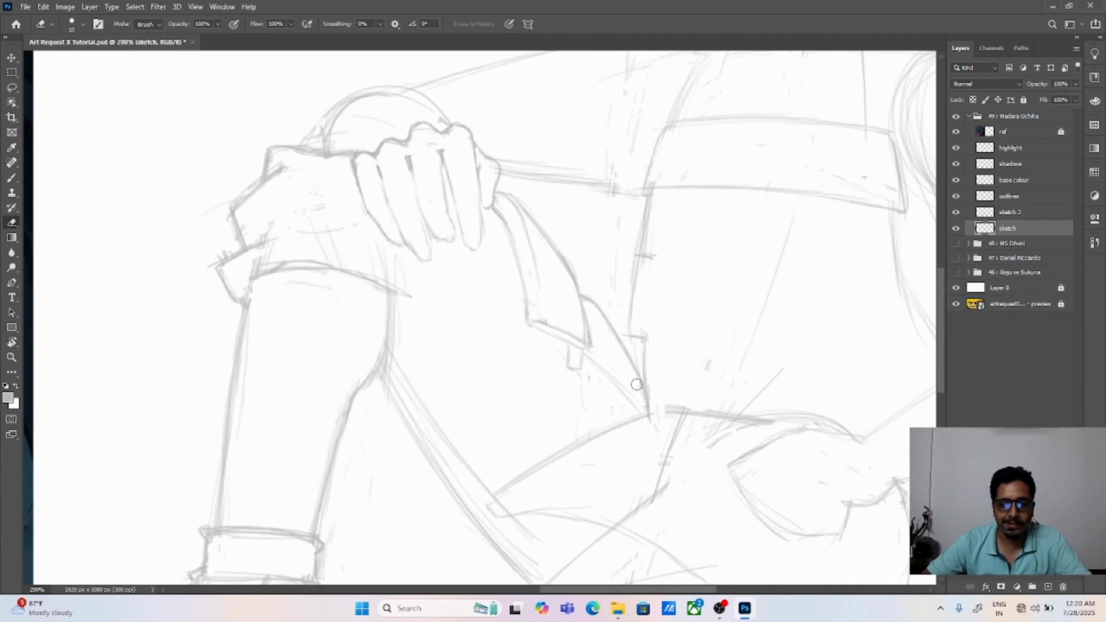
key("b")
mouse_move(580, 370)
left_mouse_down()
mouse_move(635, 413)
mouse_move(587, 358)
left_mouse_up()
key("e")
left_click_drag(585, 380, 627, 417)
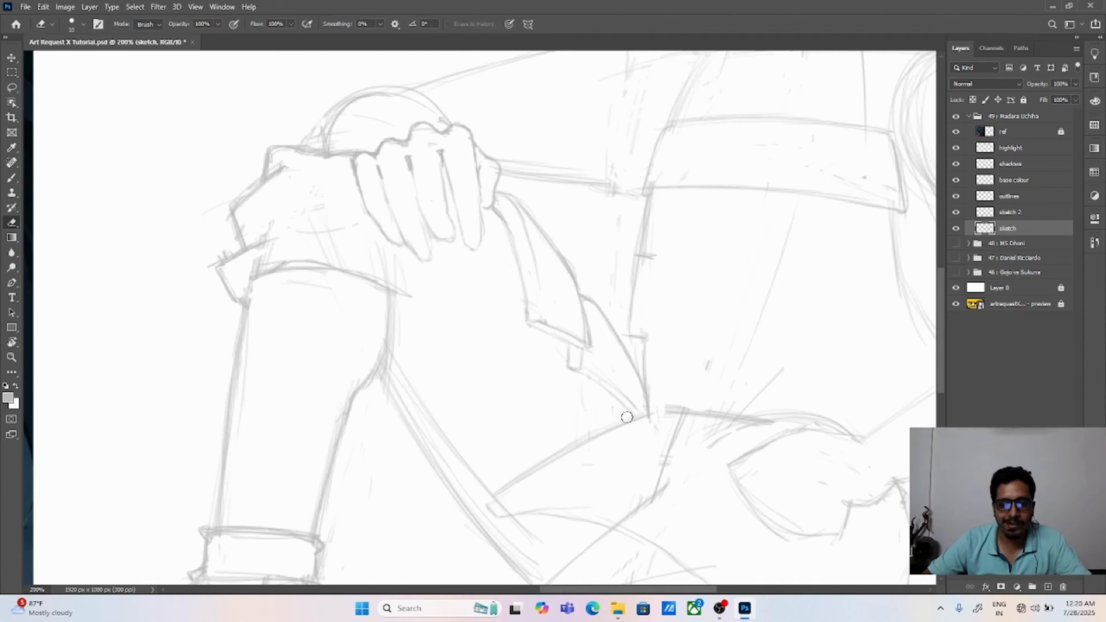
Step: Redraw the waist plate extending across the thigh to a pointed tip, and erase the old construction lines within and below it
key("b")
key("ctrl+minus")
key("ctrl+minus")
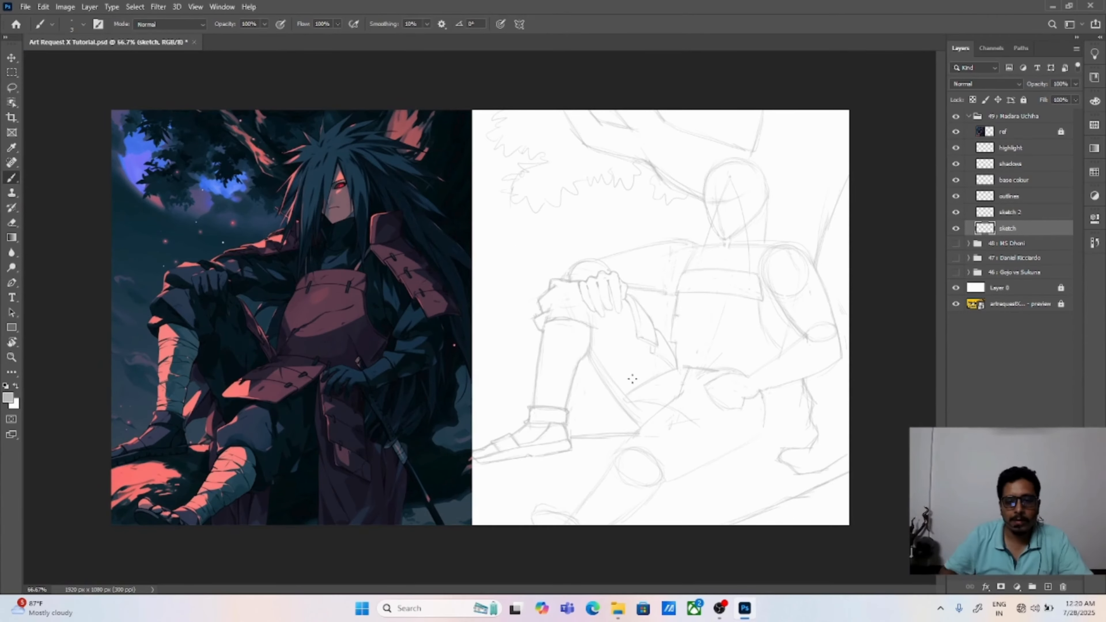
mouse_move(622, 382)
left_mouse_down()
mouse_move(678, 370)
mouse_move(632, 381)
mouse_move(632, 397)
left_mouse_up()
key("e")
key("b")
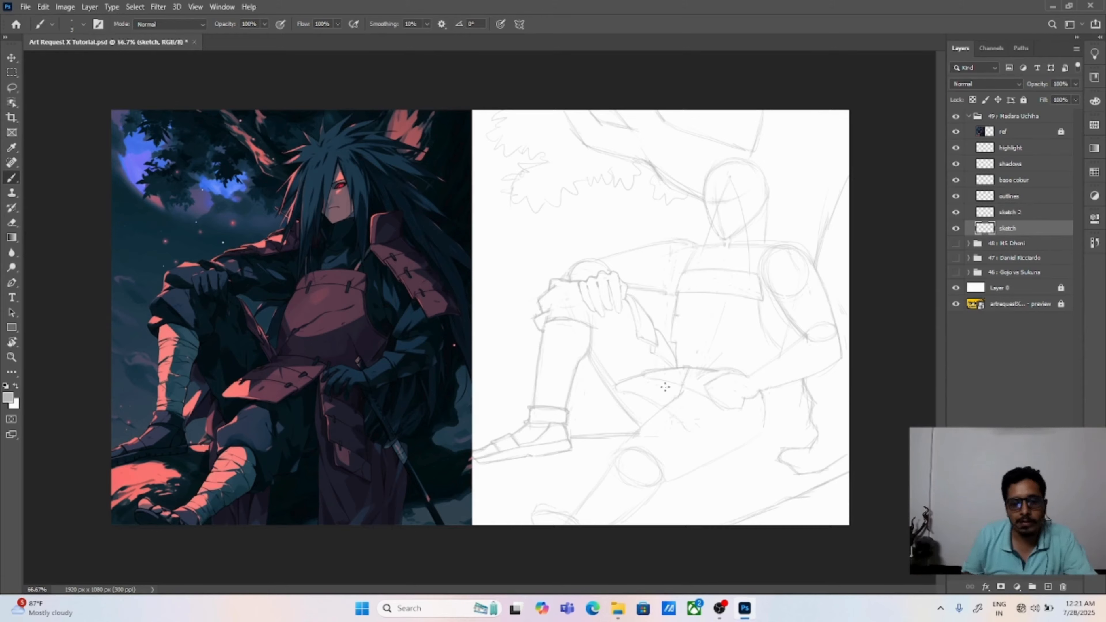
key("e")
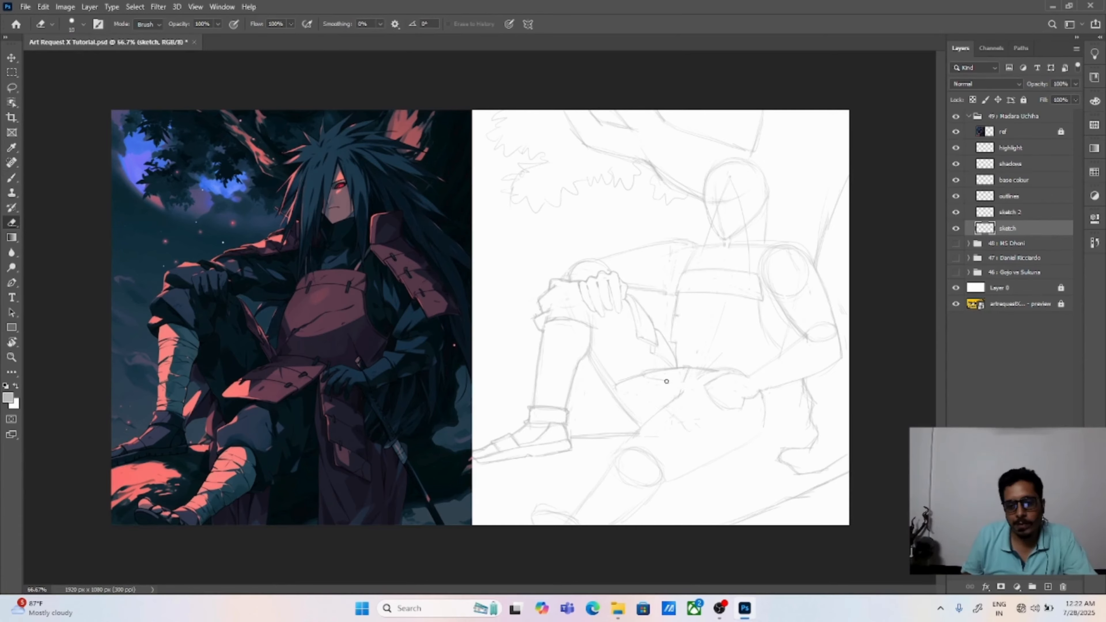
mouse_move(666, 381)
left_mouse_down()
mouse_move(653, 374)
mouse_move(688, 429)
left_mouse_up()
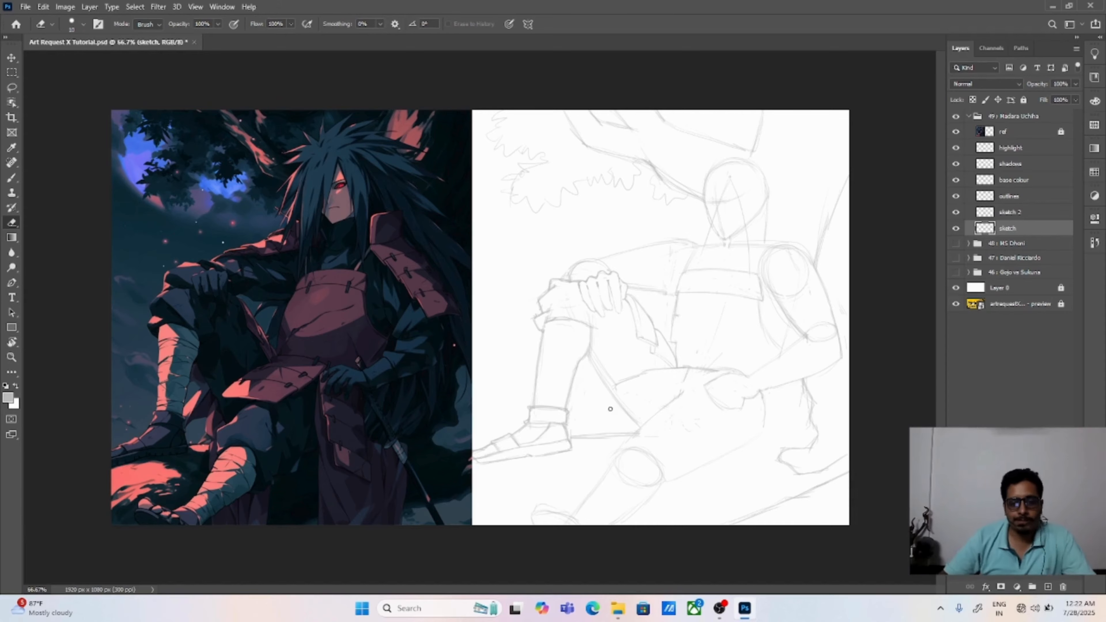
Step: Sketch the shoulder guard's inner and outer edges over the upper arm and erase the old arm and shoulder circle lines
key("b")
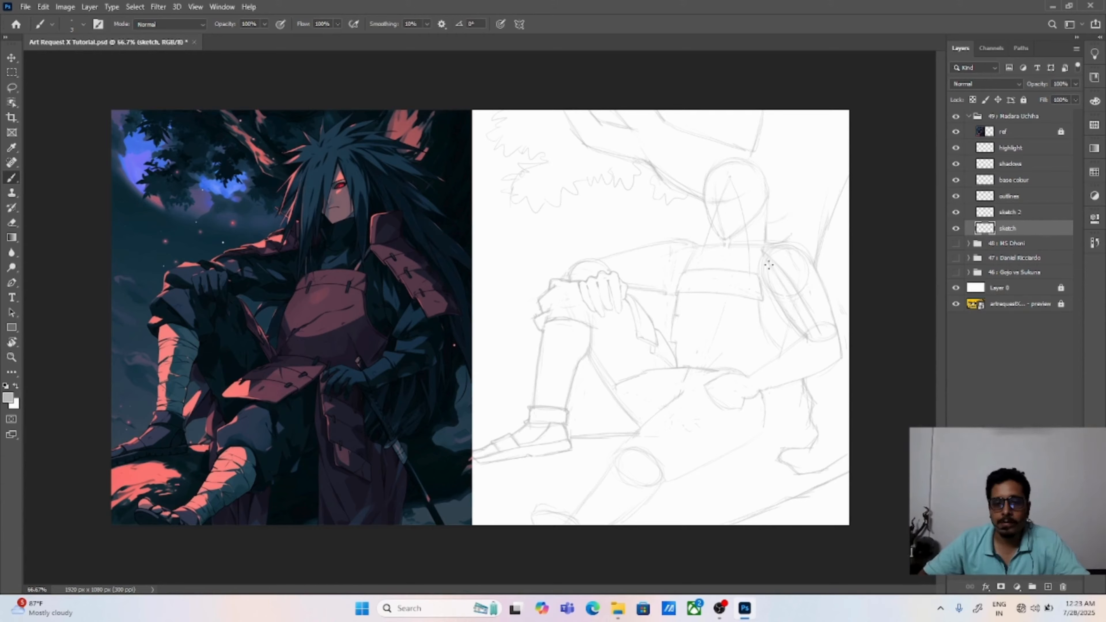
key("e")
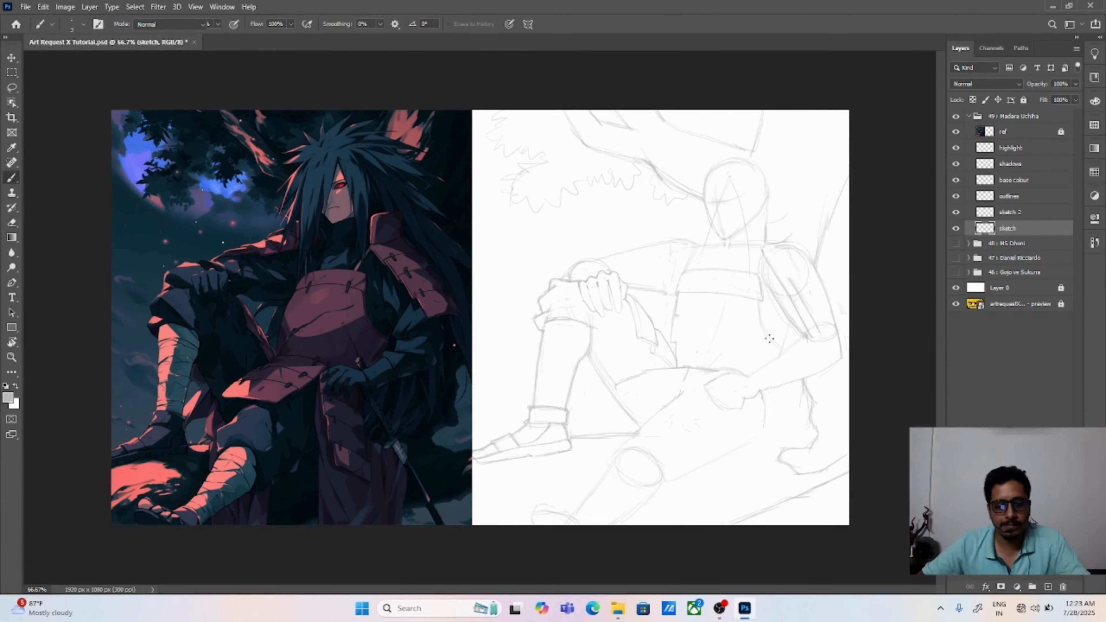
key("e")
left_click_drag(772, 268, 812, 335)
key("b")
mouse_move(788, 240)
left_mouse_down()
mouse_move(817, 263)
mouse_move(848, 317)
mouse_move(834, 286)
left_mouse_up()
key("e")
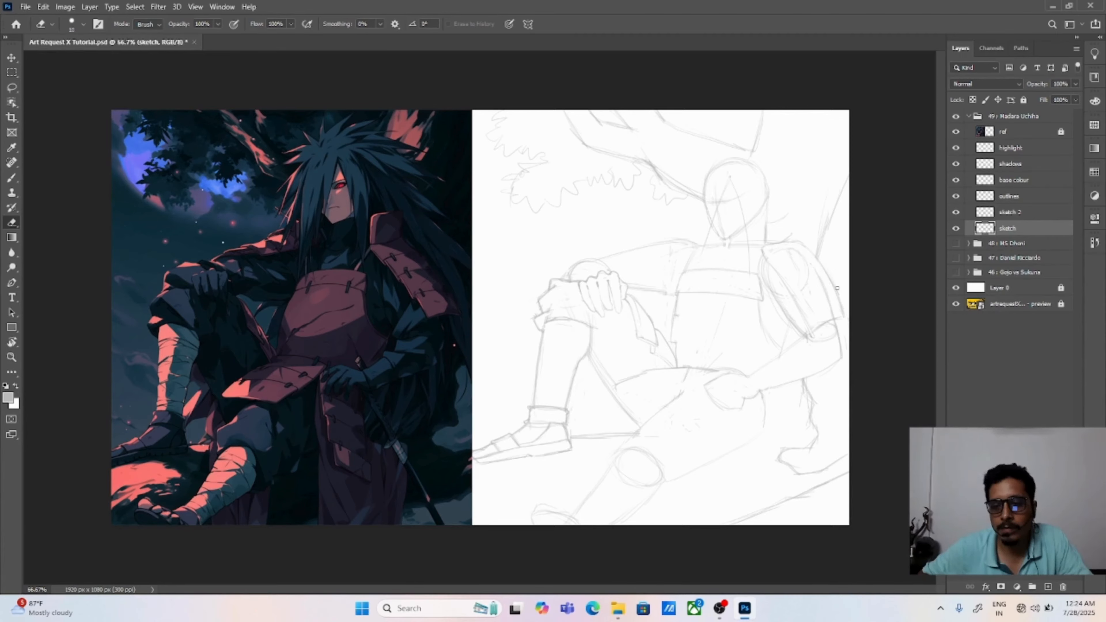
Step: Draw the shoulder guard's lower edge near the elbow and erase the elbow construction ellipse around it
key("b")
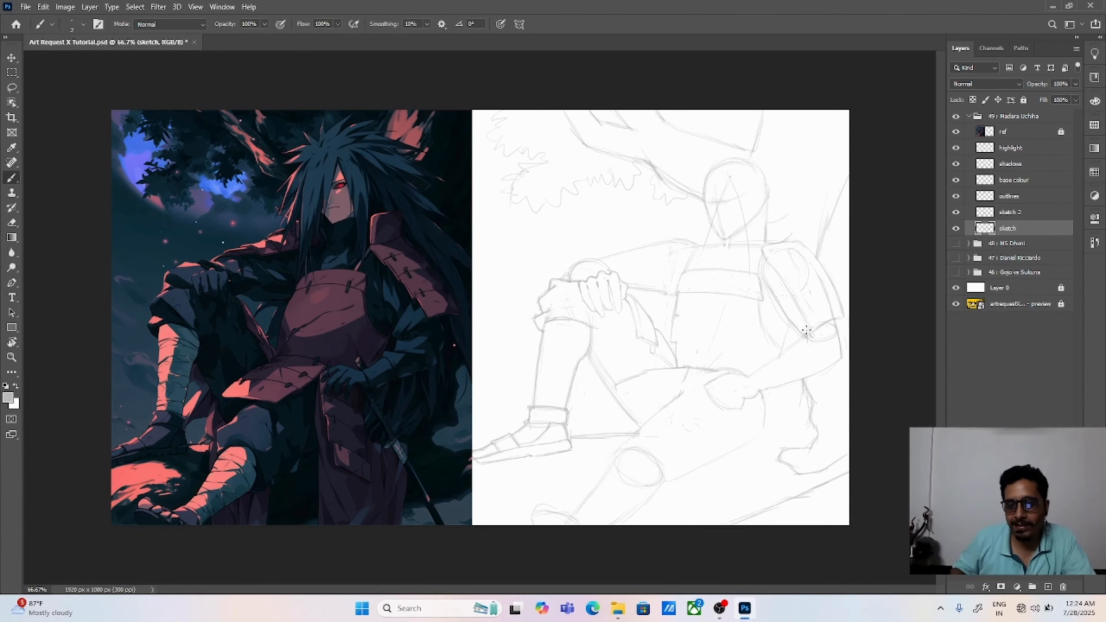
key("e")
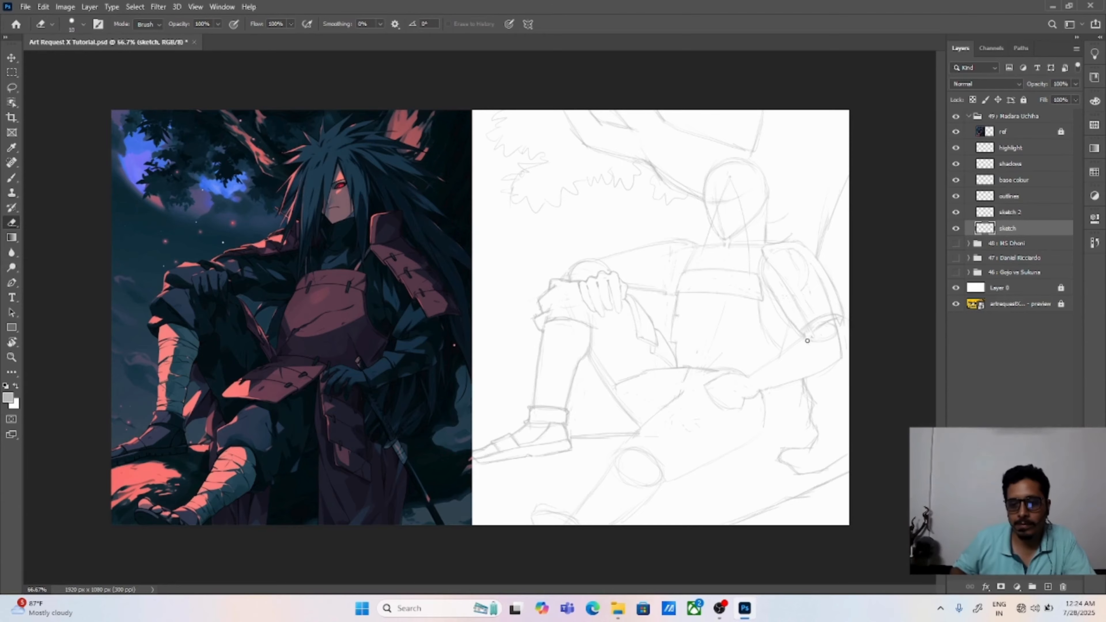
mouse_move(805, 333)
left_mouse_down()
mouse_move(833, 323)
mouse_move(806, 337)
left_mouse_up()
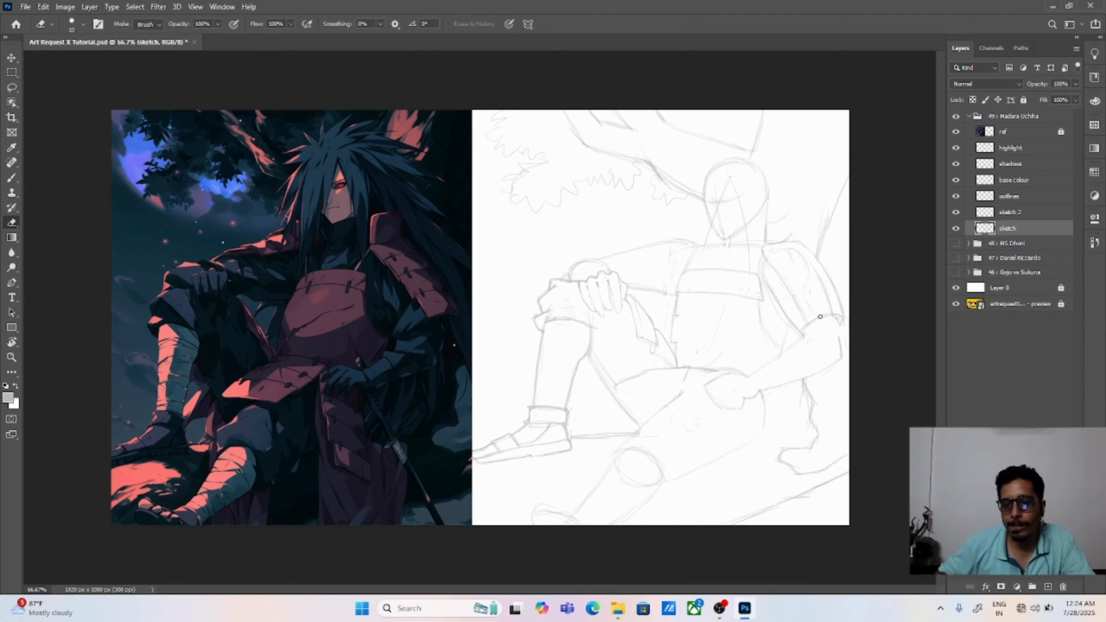
Step: Divide the shoulder guard into plates with cross lines and sketch the raised collar piece above it
key("b")
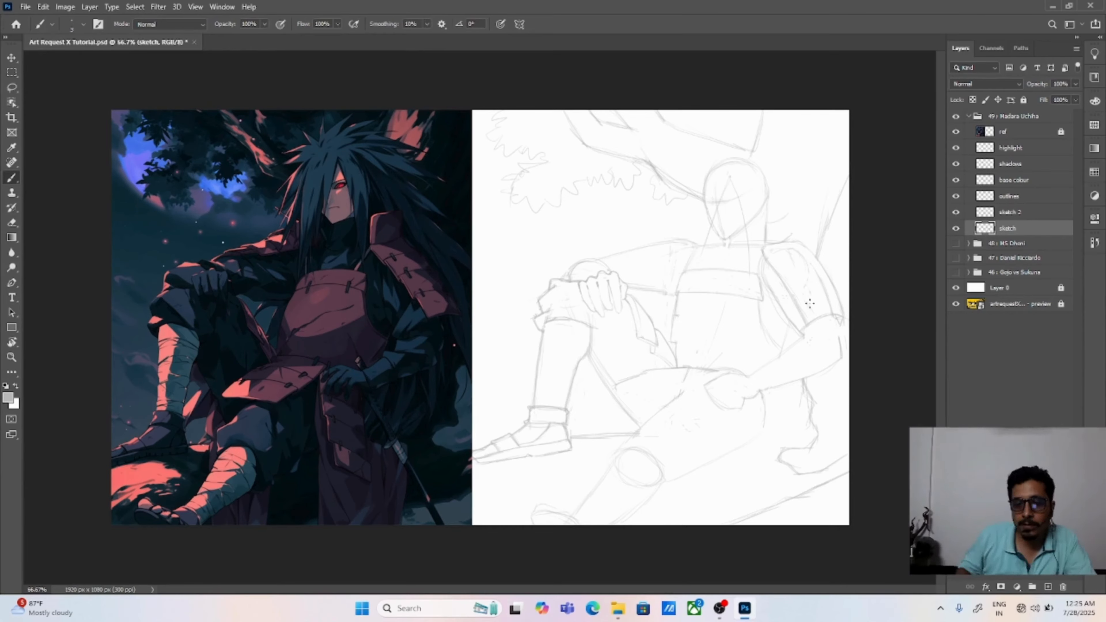
left_click_drag(785, 265, 820, 257)
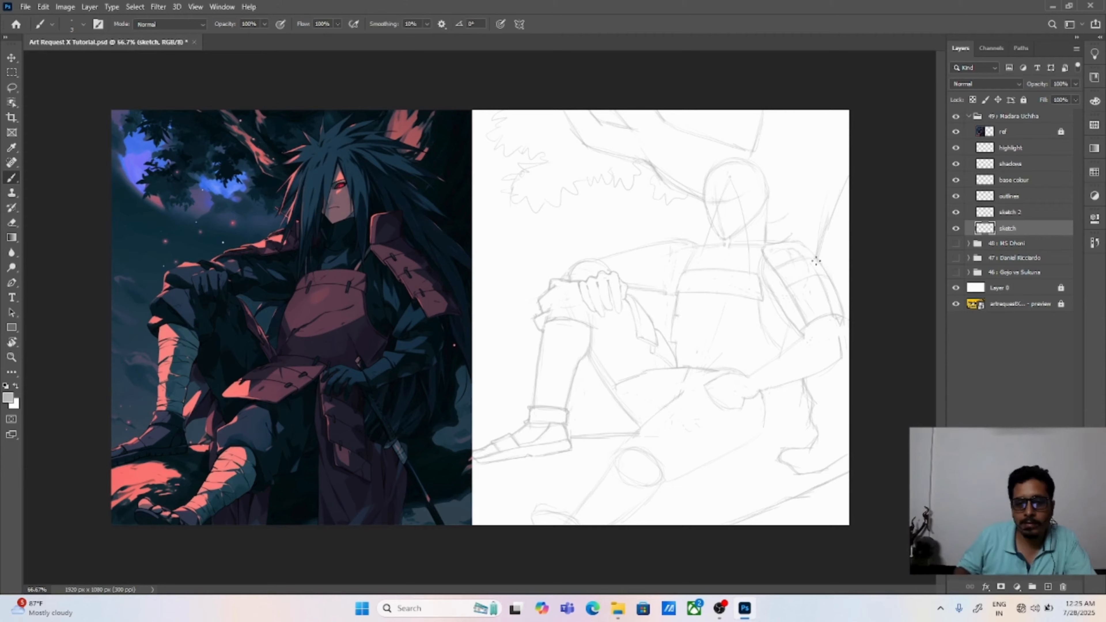
left_click_drag(798, 309, 822, 297)
left_click_drag(765, 224, 787, 218)
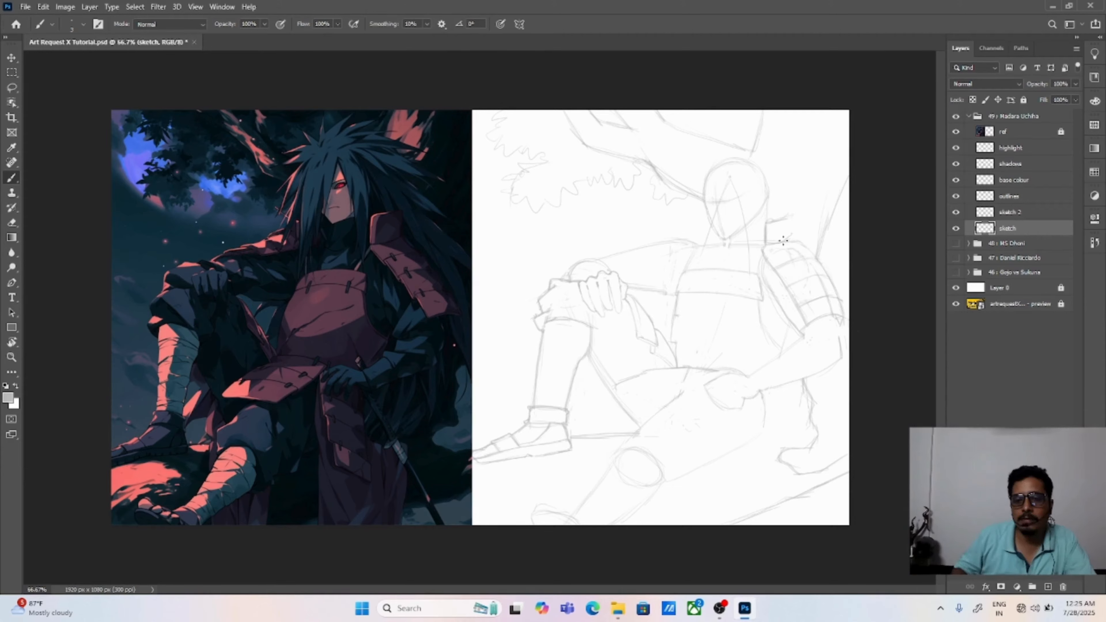
Step: Sketch the hair mass around the head with spikes on top, strands down both sides and long locks over and behind the shoulder guard
mouse_move(682, 175)
left_mouse_down()
mouse_move(669, 213)
mouse_move(682, 177)
mouse_move(658, 195)
mouse_move(671, 237)
left_mouse_up()
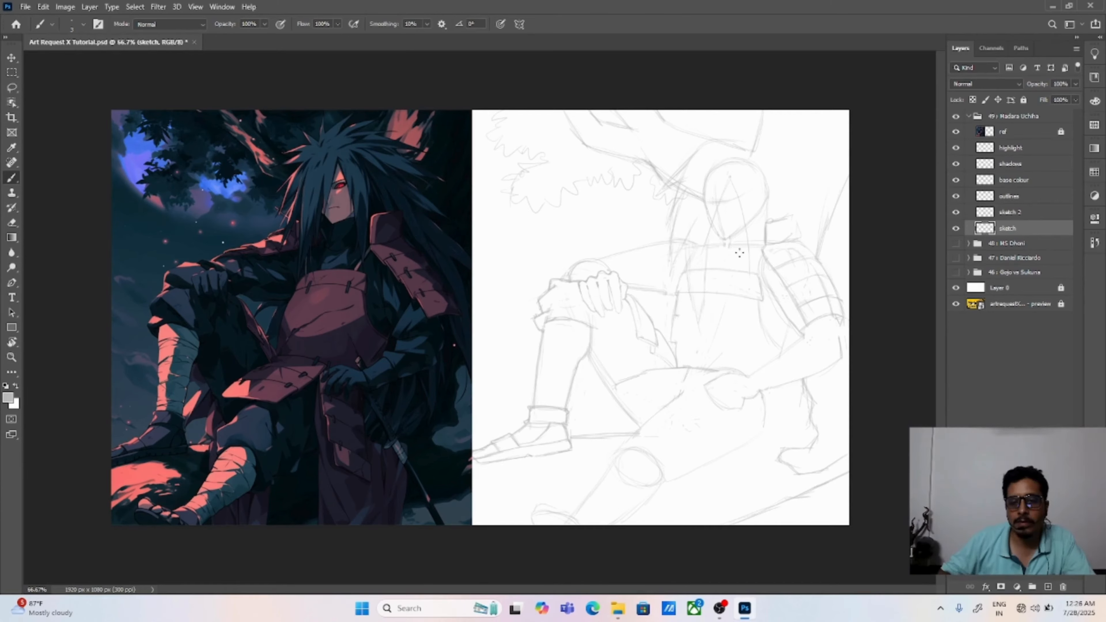
left_click_drag(690, 140, 720, 142)
left_click_drag(721, 144, 732, 116)
left_click_drag(733, 117, 736, 145)
mouse_move(736, 143)
left_mouse_down()
mouse_move(763, 130)
mouse_move(826, 199)
left_mouse_up()
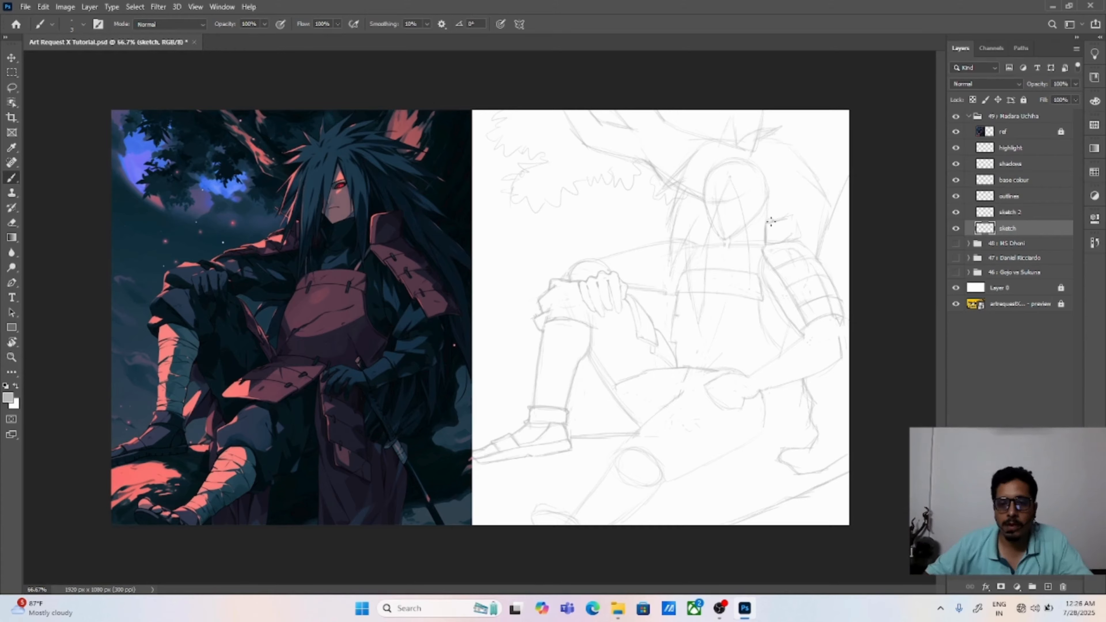
left_click_drag(771, 247, 756, 308)
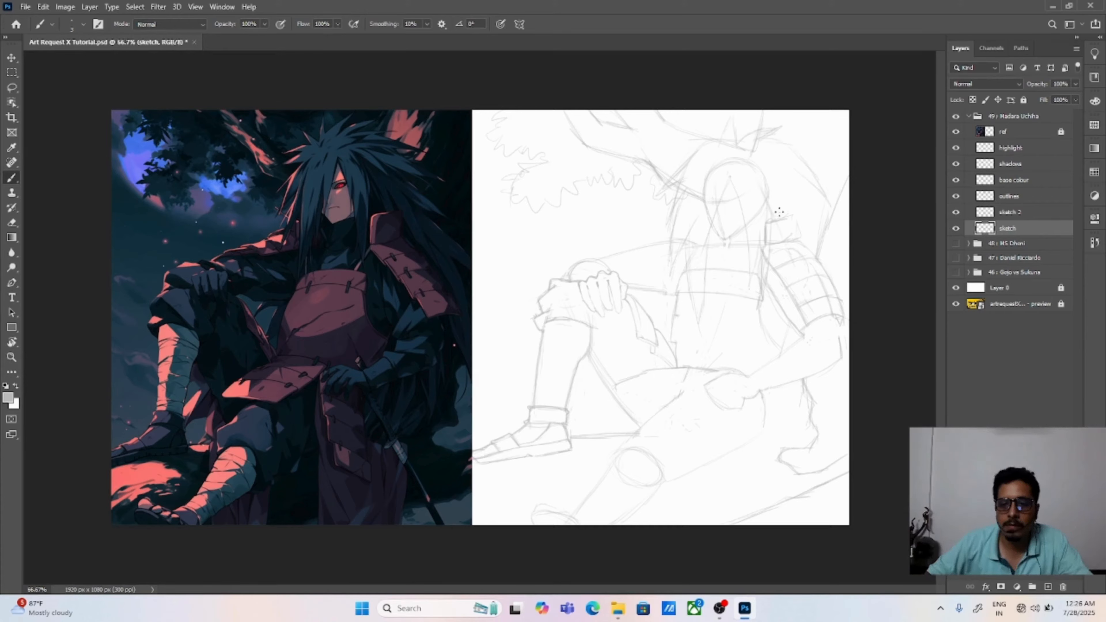
left_click_drag(838, 222, 838, 296)
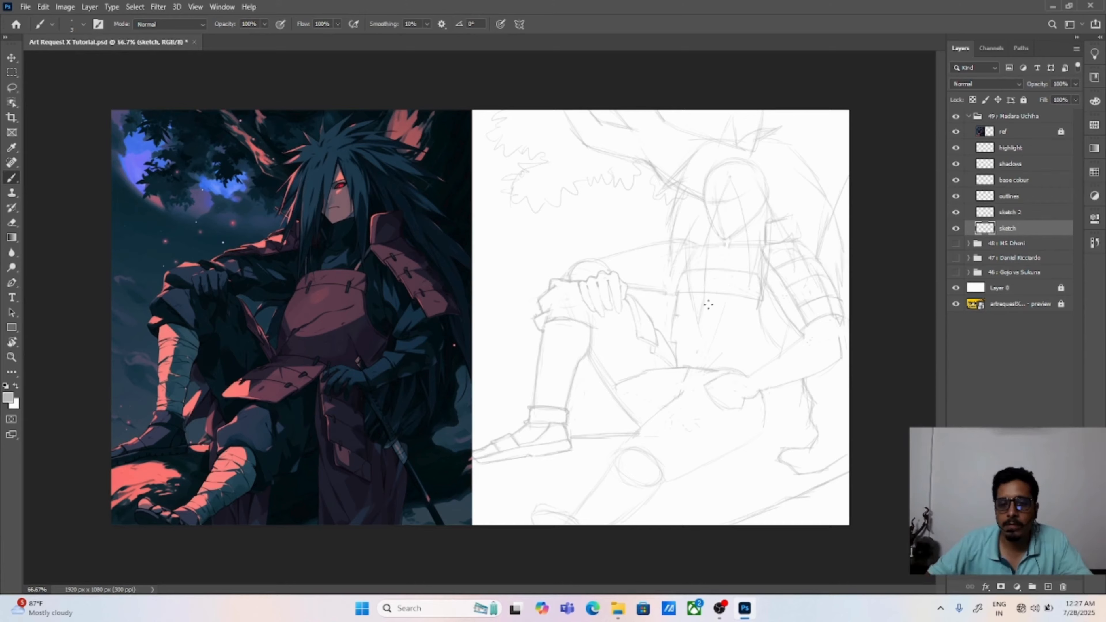
Step: Erase the tree branch lines that run through the hair beside and above the head
key("e")
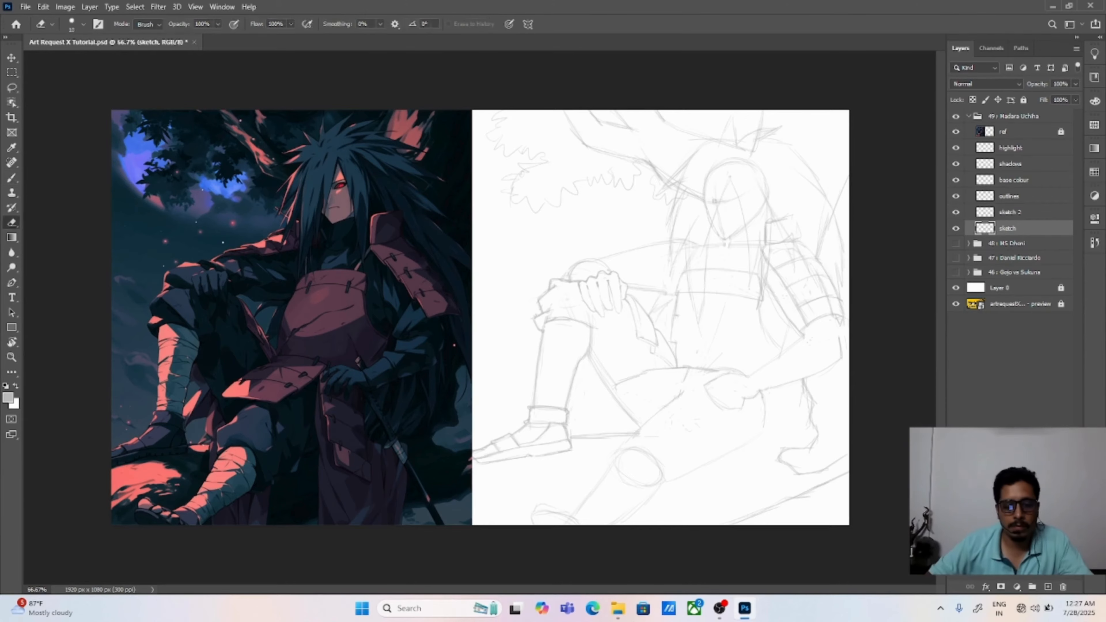
mouse_move(671, 184)
left_mouse_down()
mouse_move(695, 162)
mouse_move(695, 175)
mouse_move(721, 187)
left_mouse_up()
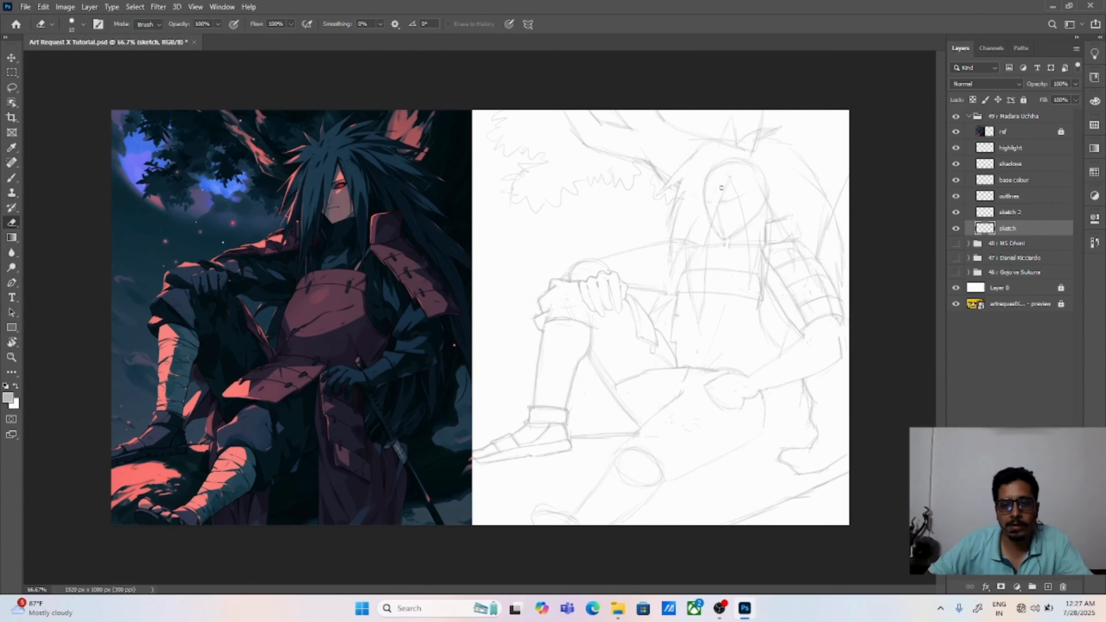
mouse_move(724, 142)
left_mouse_down()
mouse_move(753, 152)
mouse_move(766, 132)
left_mouse_up()
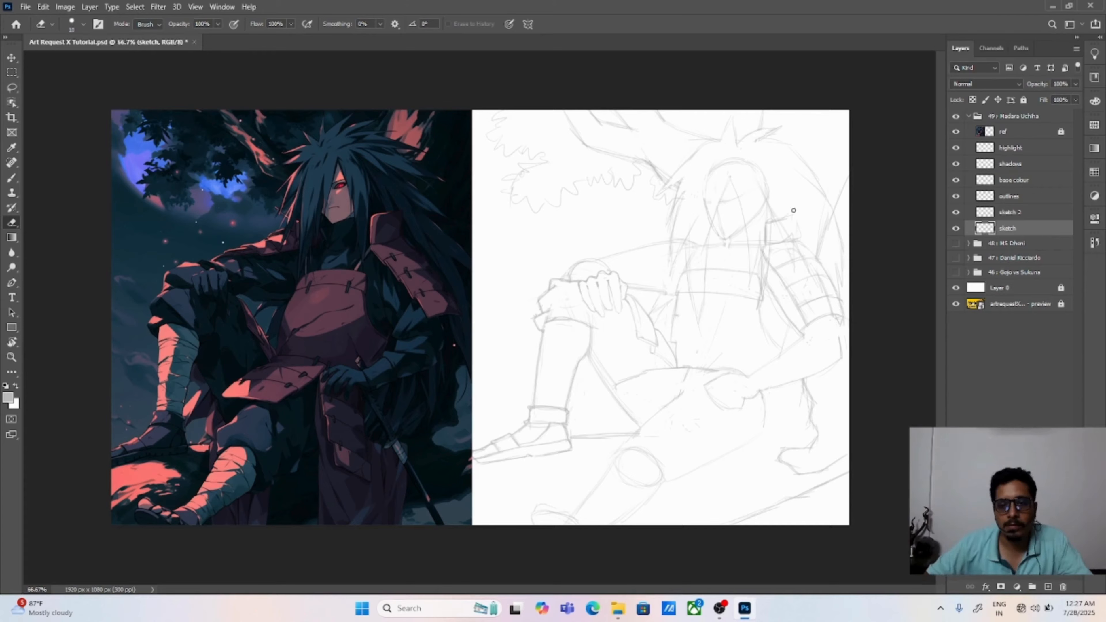
Step: Rework the thigh plates' edge where it meets the waist and erase the old waist plate outline across the thigh
key("b")
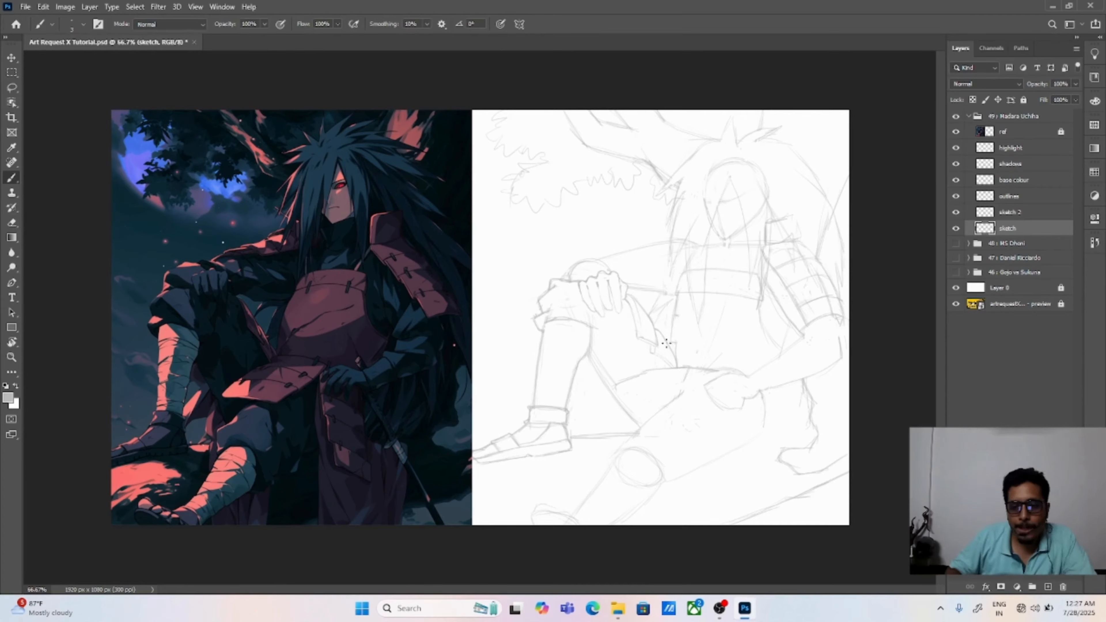
key("e")
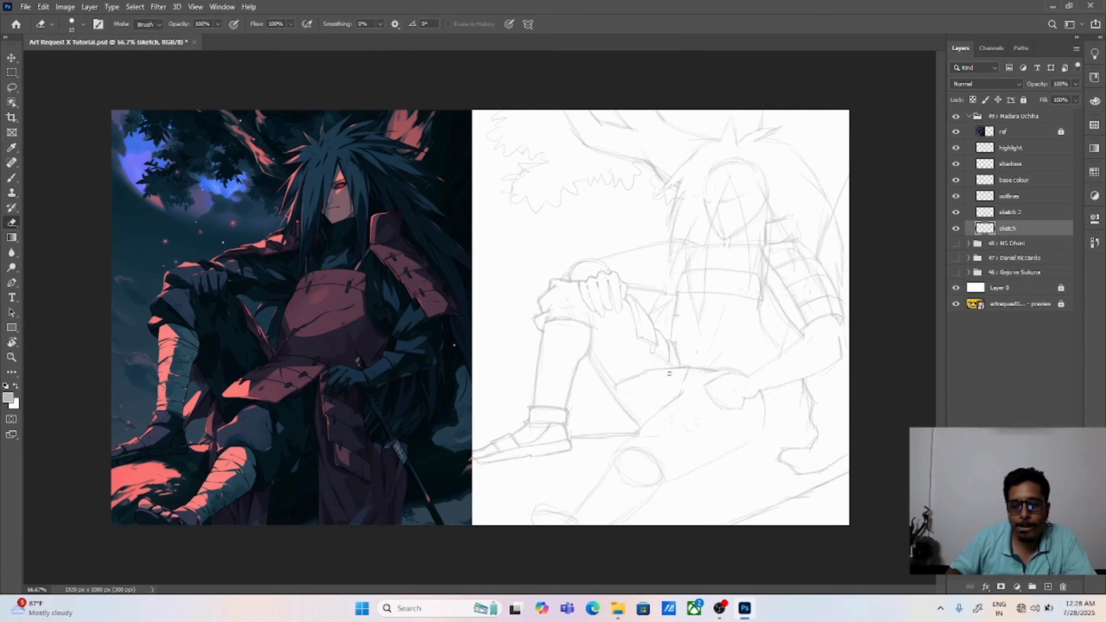
key("b")
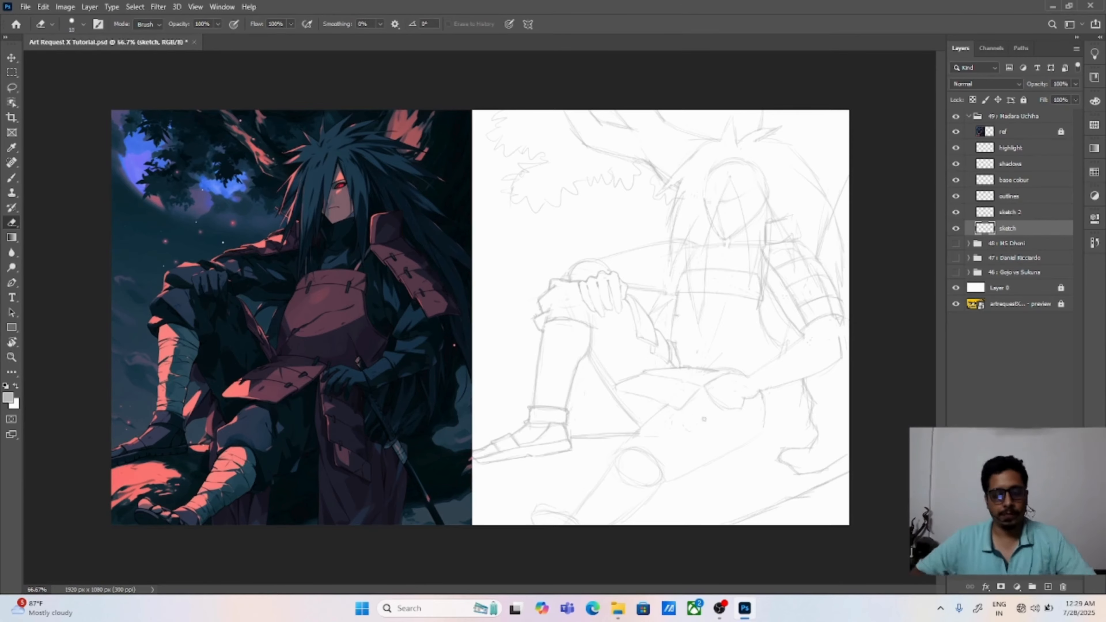
key("e")
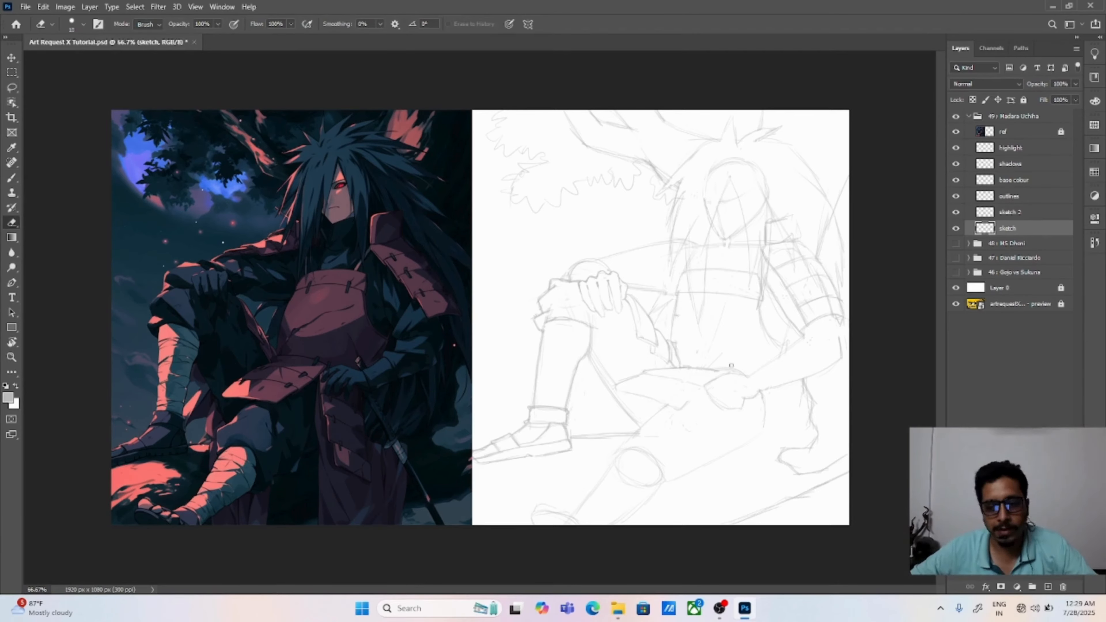
key("b")
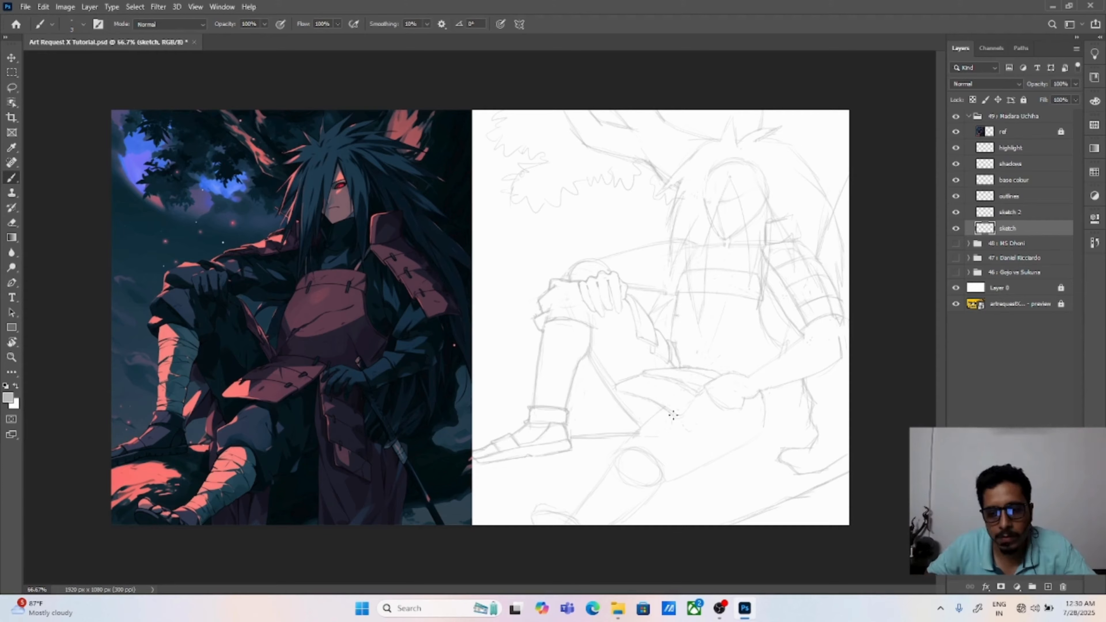
key("e")
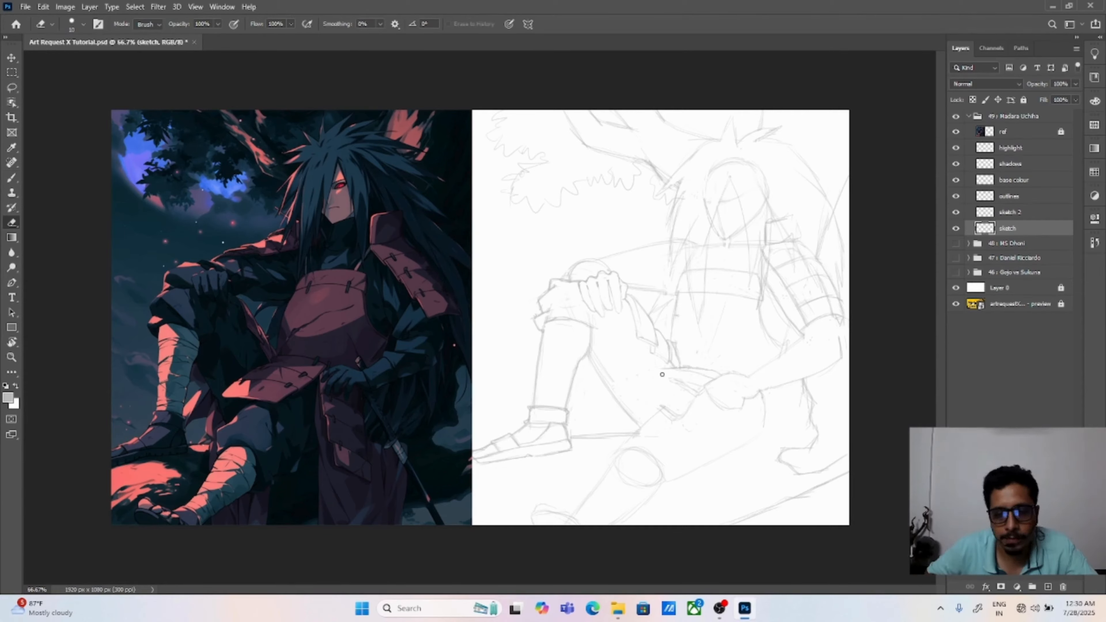
key("b")
key("e")
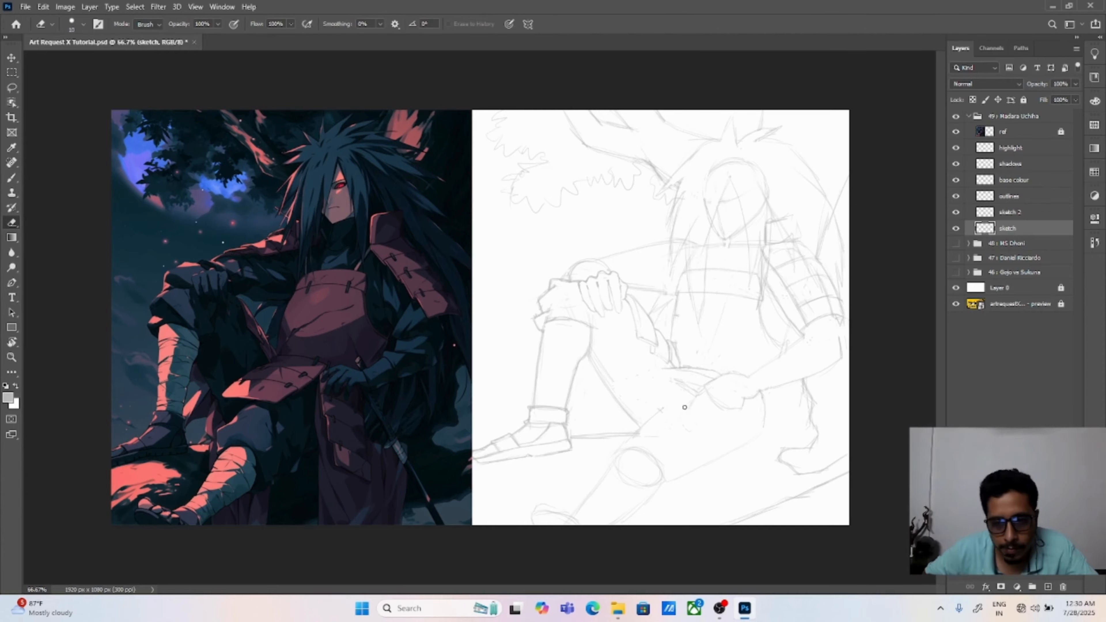
Step: Sketch a waist plate with an arched upper edge and a pointed tip below the fist, erasing the rough lines along its top
key("b")
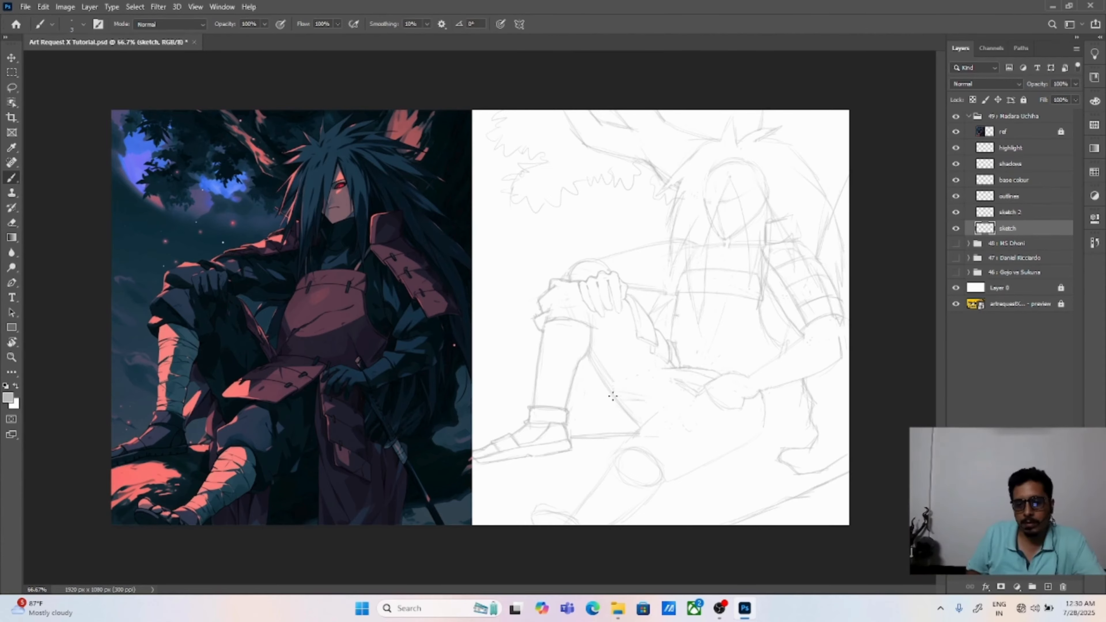
left_click_drag(619, 395, 670, 369)
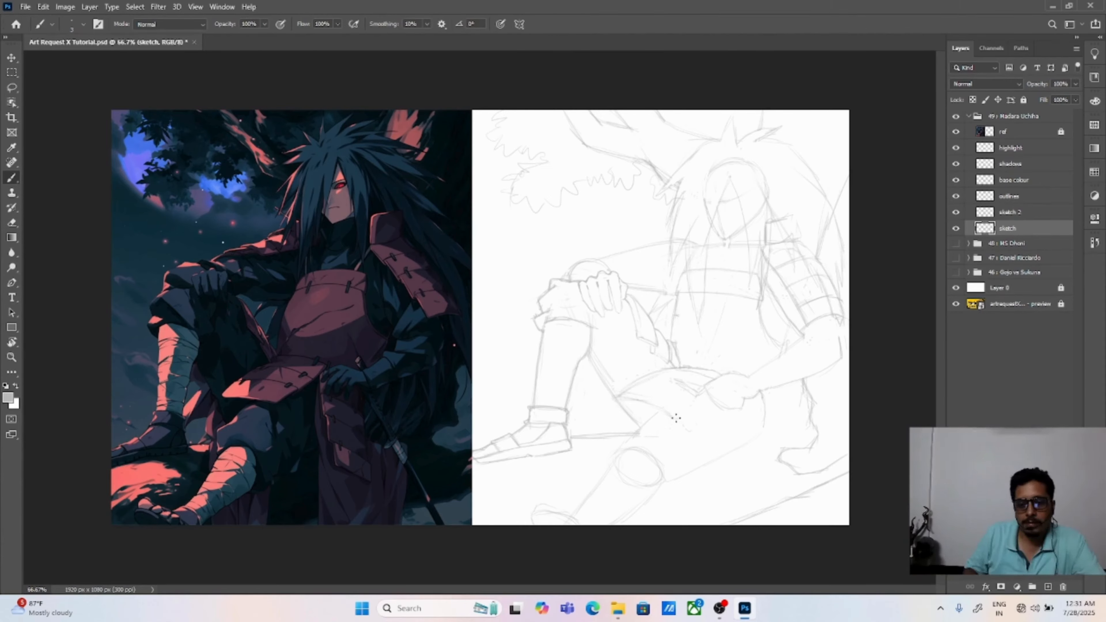
left_click_drag(676, 418, 701, 391)
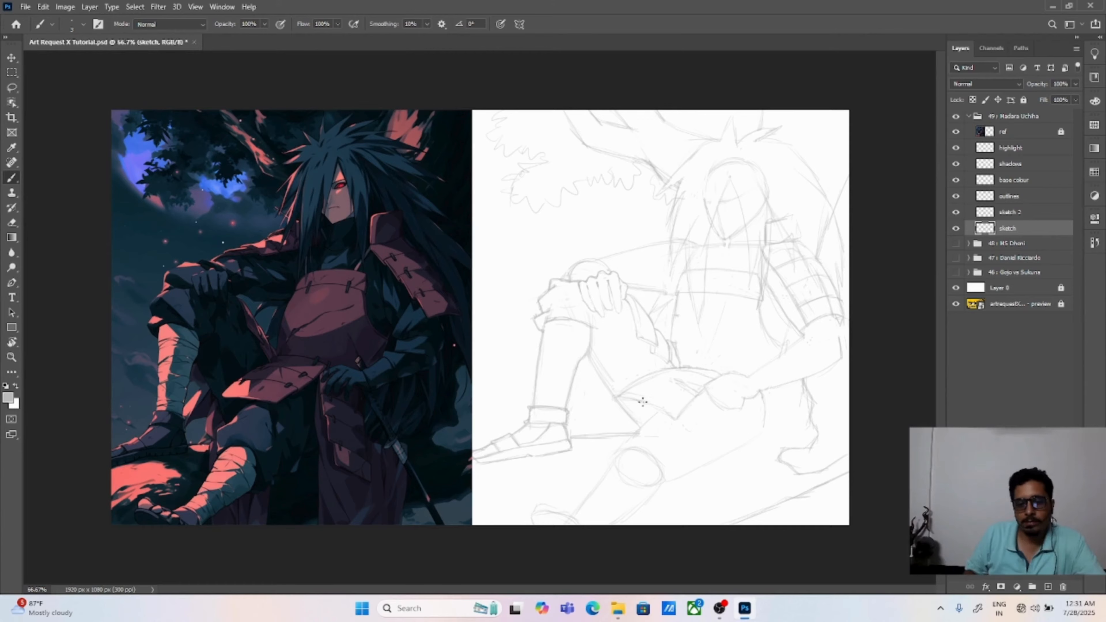
key("e")
left_click_drag(620, 394, 690, 368)
mouse_move(675, 380)
left_mouse_down()
mouse_move(660, 412)
mouse_move(687, 368)
mouse_move(621, 396)
mouse_move(716, 370)
left_mouse_up()
Step: Add a curved dividing line across the waist plate and redraw its lower edge toward the pointed tip
key("b")
mouse_move(636, 382)
left_mouse_down()
mouse_move(683, 390)
mouse_move(707, 379)
left_mouse_up()
left_click_drag(617, 400, 675, 419)
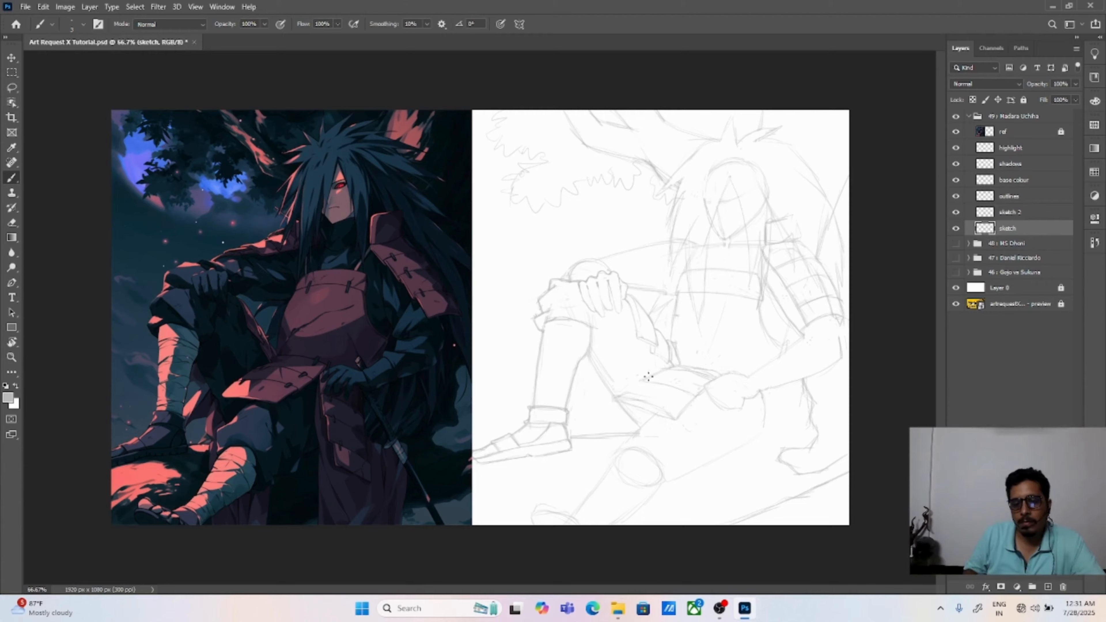
key("e")
key("ctrl+z")
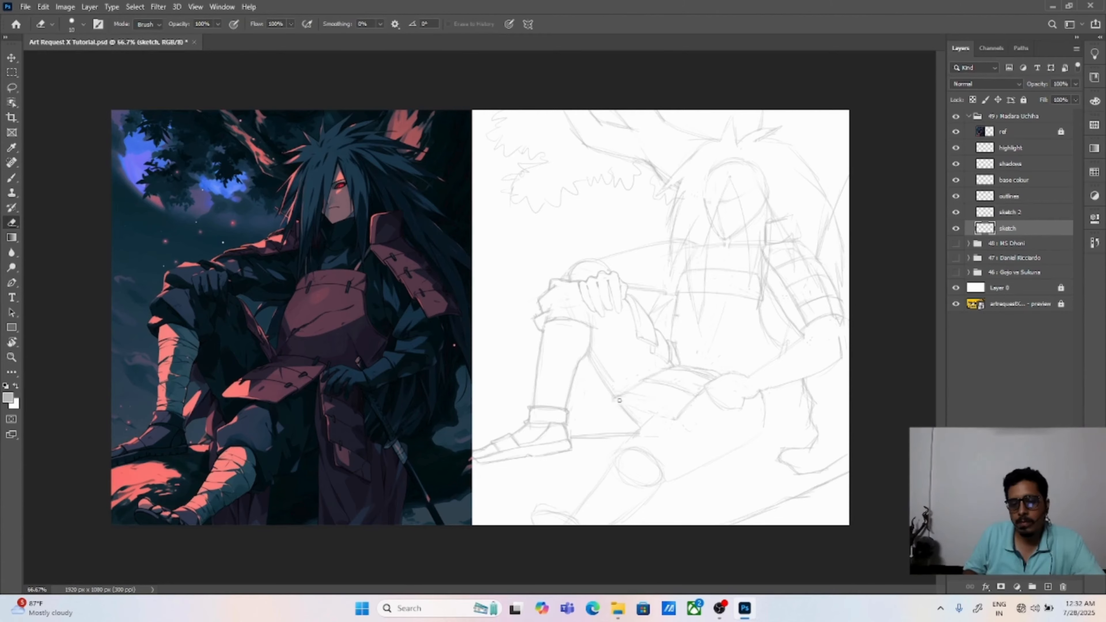
key("b")
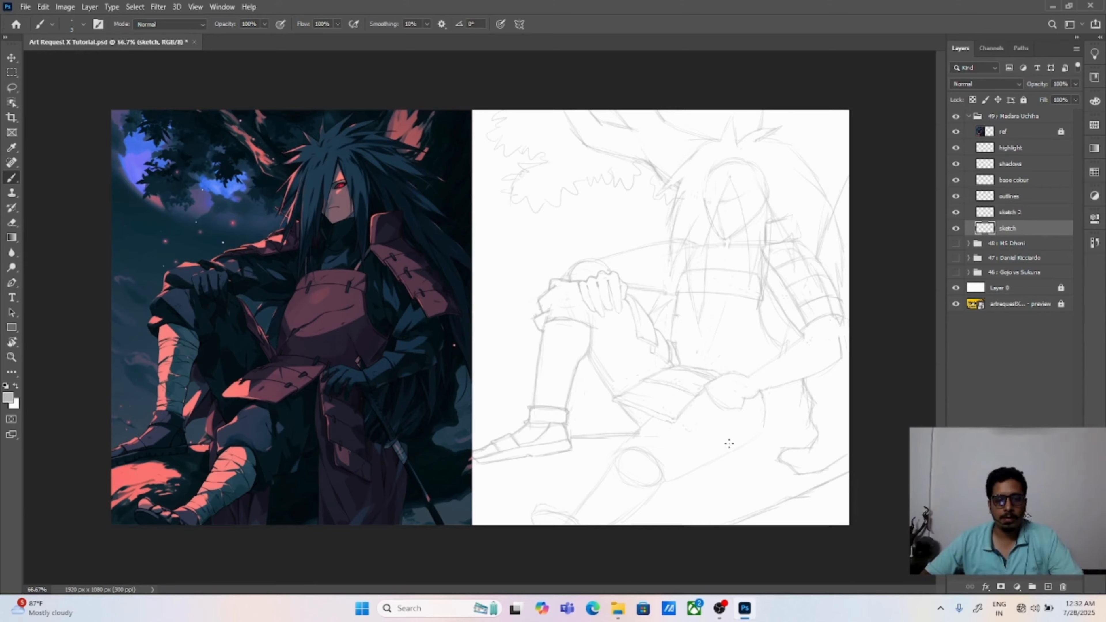
Step: Sketch the hanging side armour panel below the fist with two long edges, cross lines and a slanted bottom edge
key("e")
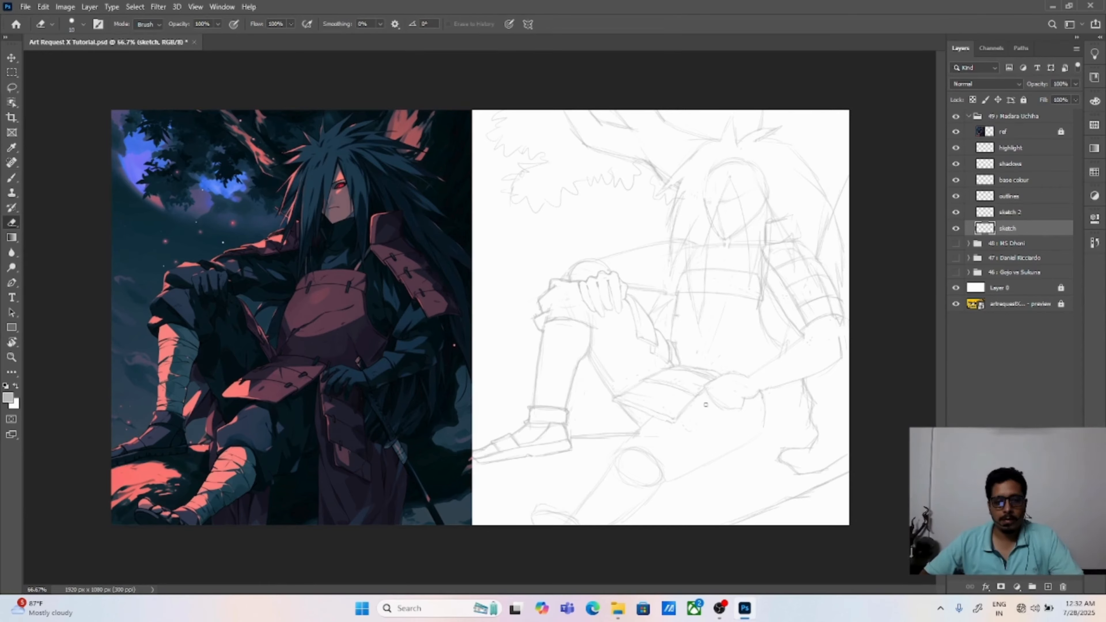
key("b")
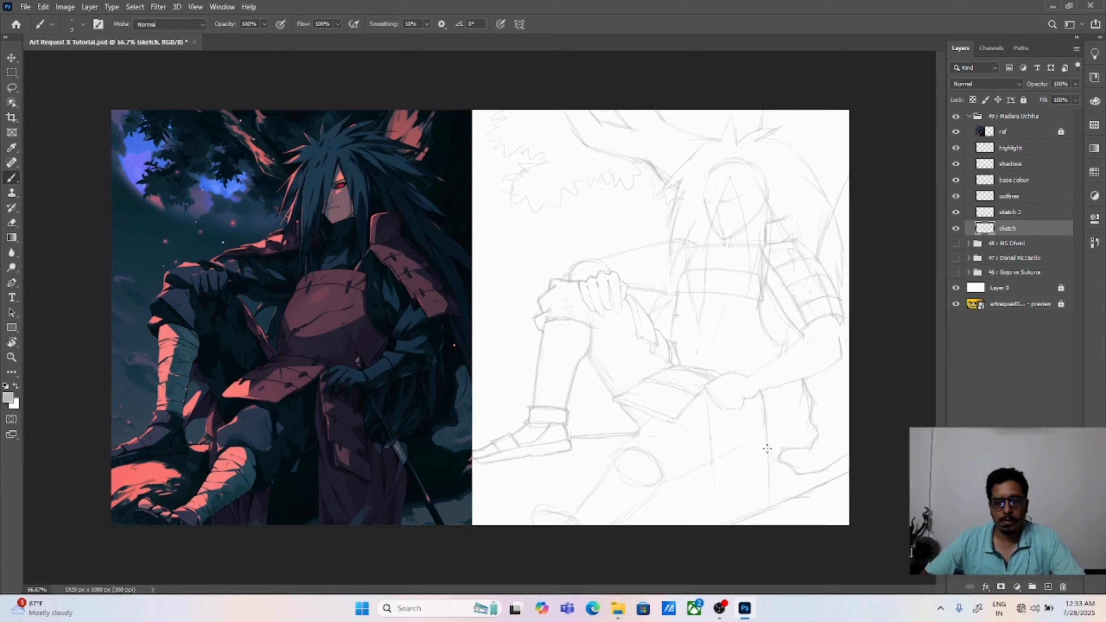
key("e")
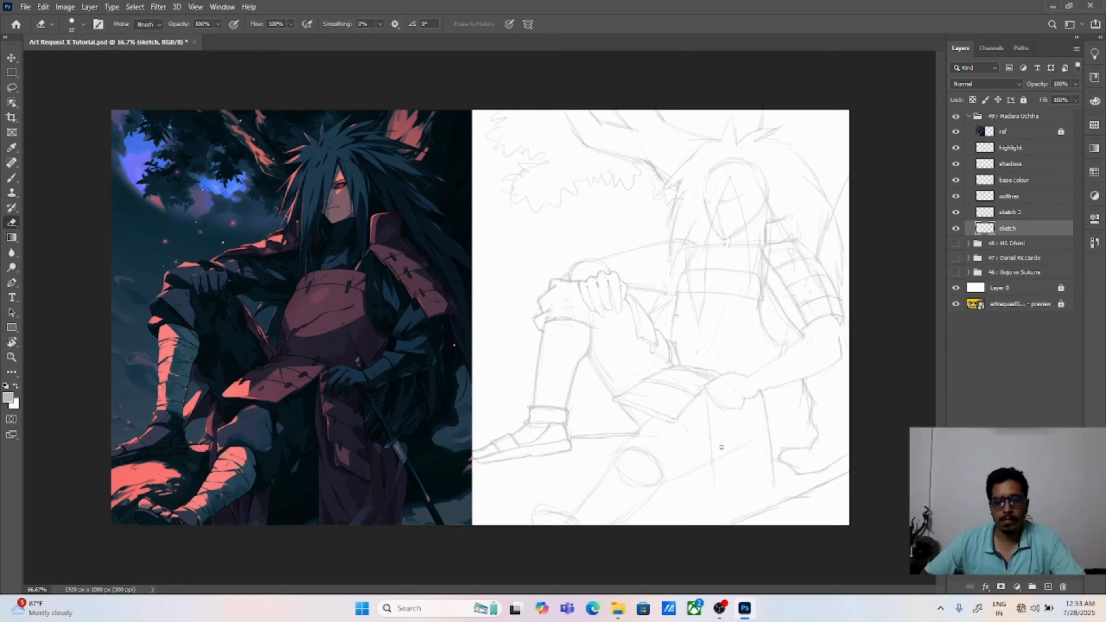
key("b")
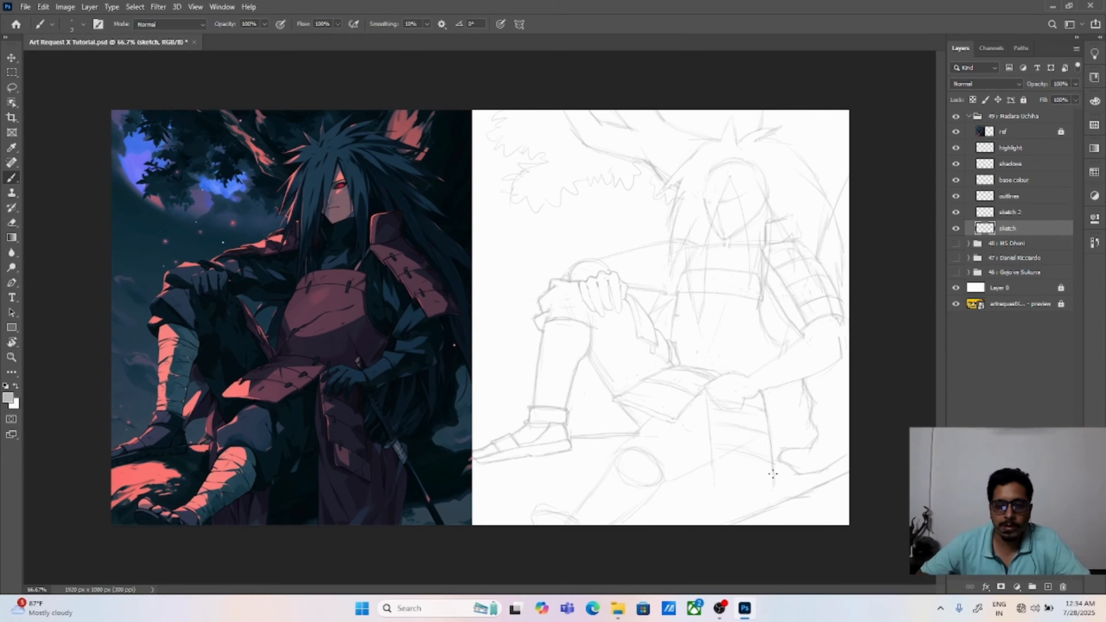
left_click_drag(717, 466, 779, 491)
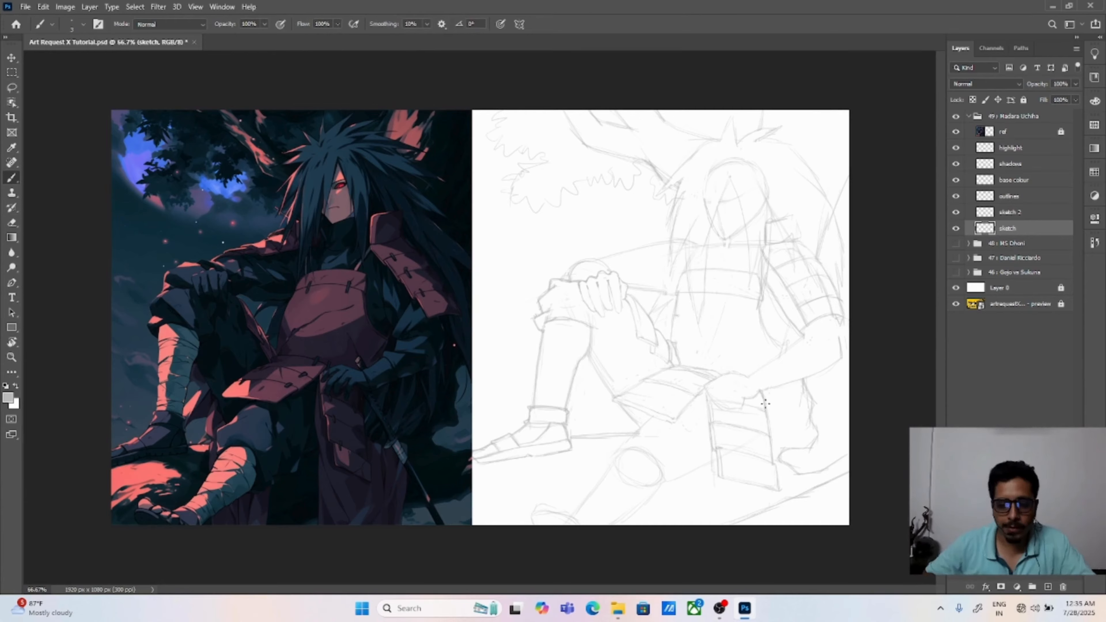
Step: Erase the pointed waist plate and sketch the bunched trouser cloth around the lower leg's knee, clearing the knee circle and overlapping construction lines
key("e")
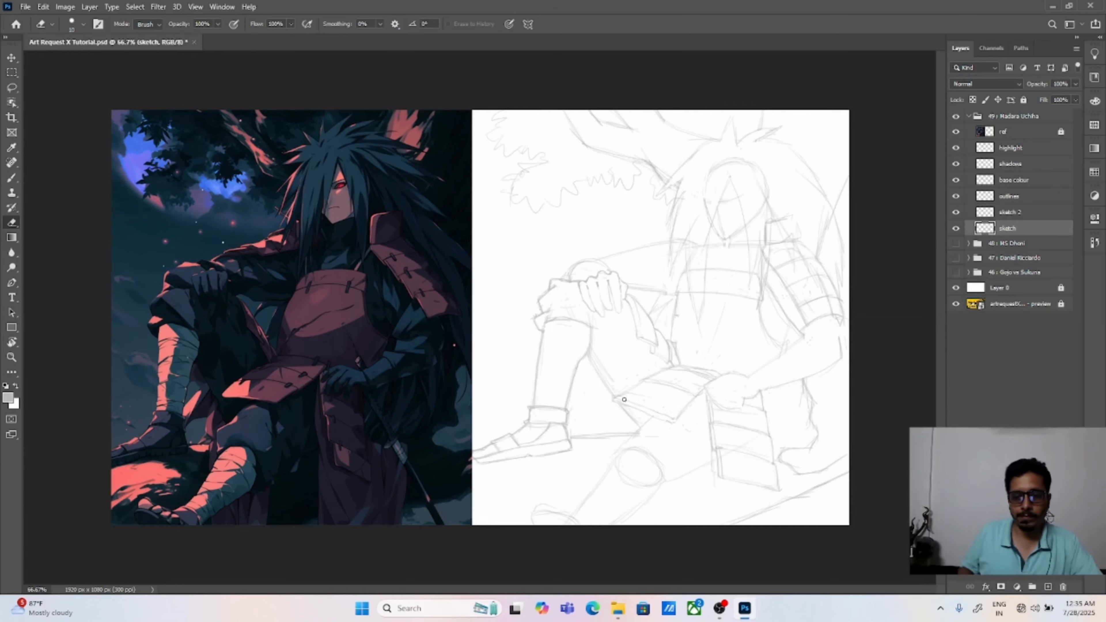
mouse_move(622, 395)
left_mouse_down()
mouse_move(642, 384)
mouse_move(628, 406)
mouse_move(653, 416)
mouse_move(643, 389)
mouse_move(680, 408)
left_mouse_up()
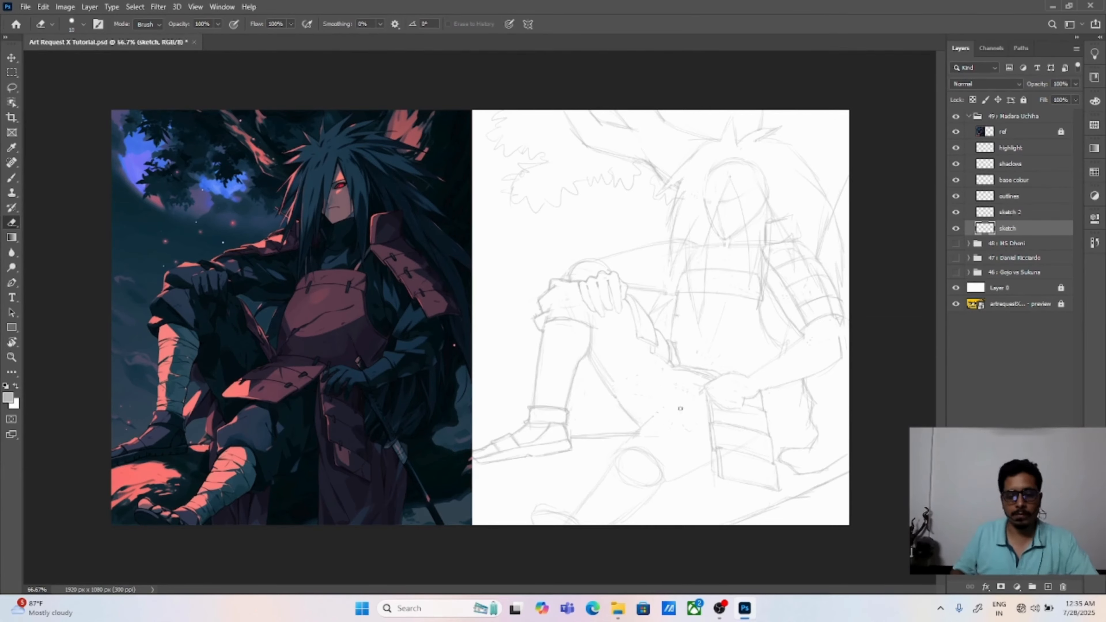
key("b")
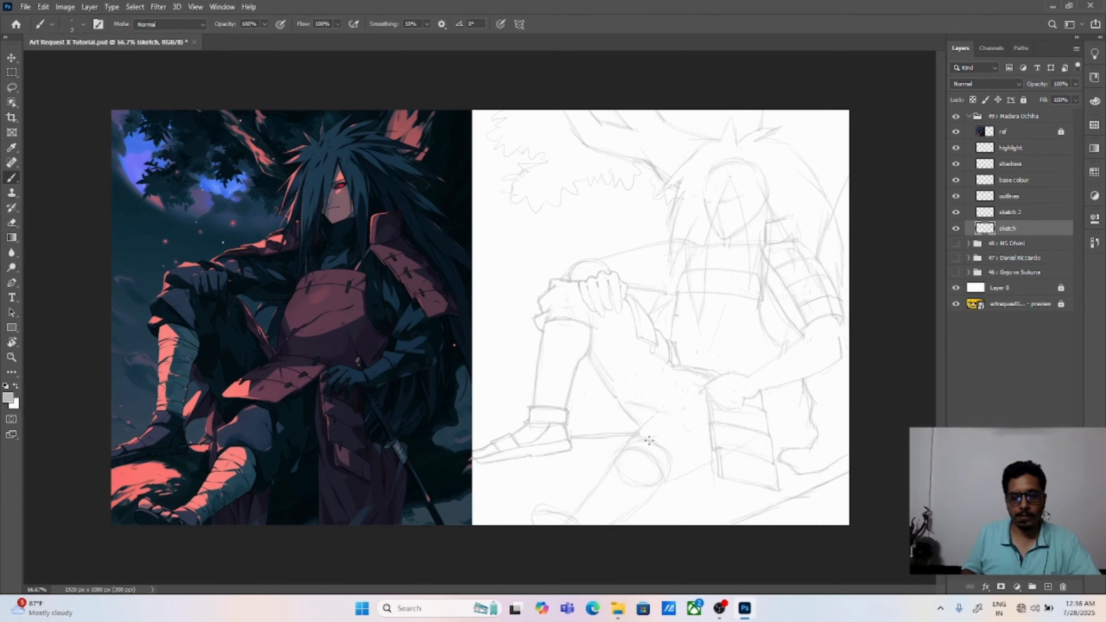
key("e")
key("b")
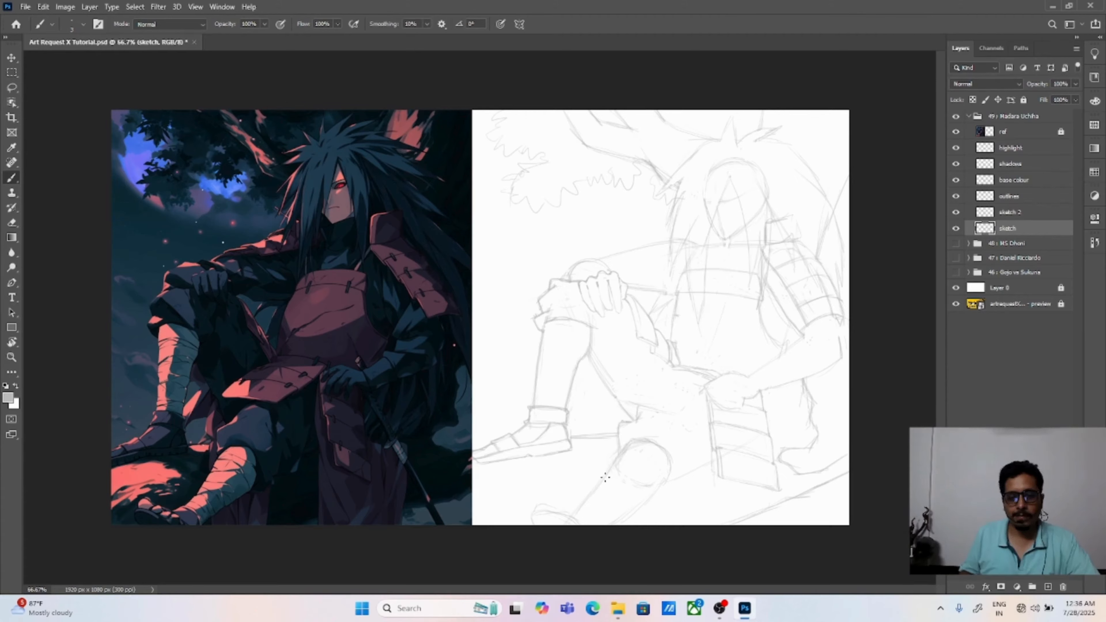
key("e")
key("b")
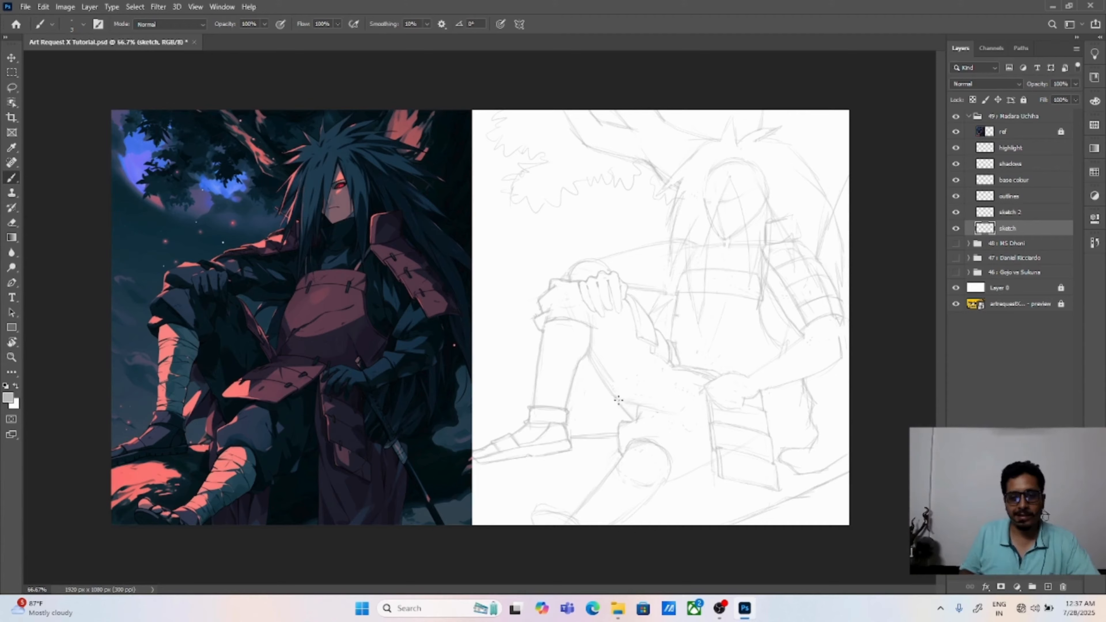
Step: Redraw the waist plate over the thigh with an arched upper edge and a rounded lower edge ending at the fist
left_click_drag(615, 396, 665, 370)
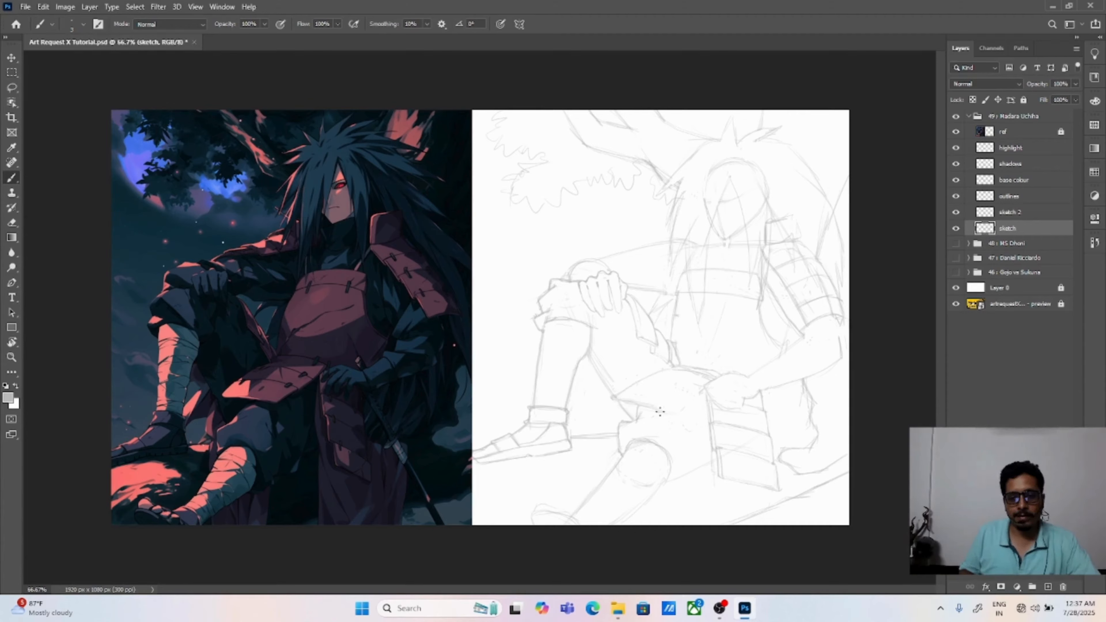
key("e")
key("b")
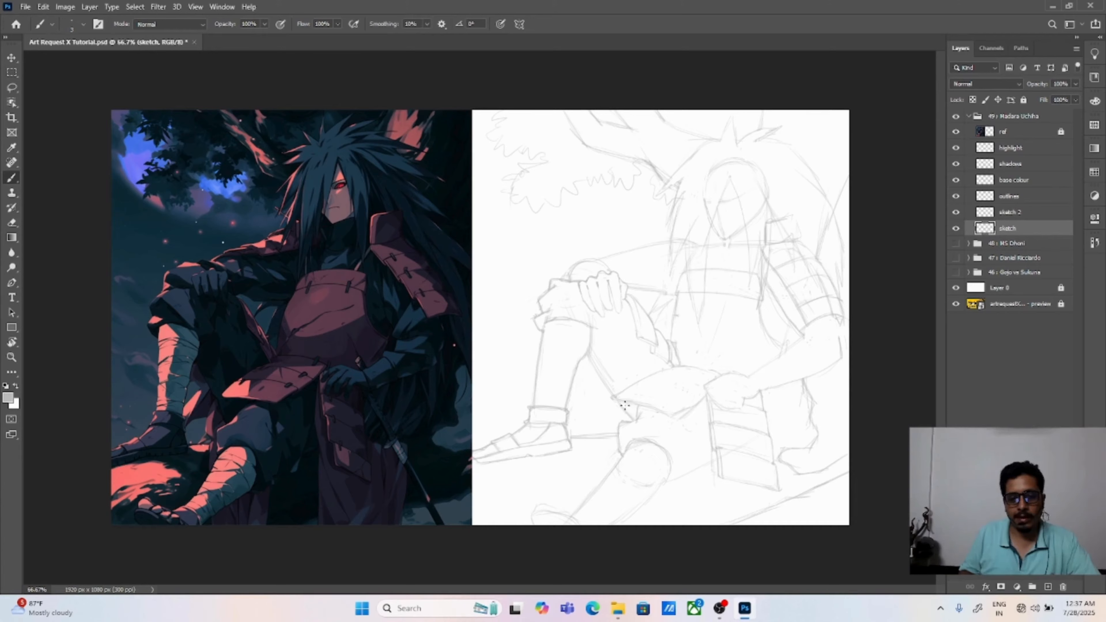
Step: Erase the raised thigh's old underside line, sketch ragged trouser folds around the raised knee and thigh, and divide the waist plate lengthwise
key("e")
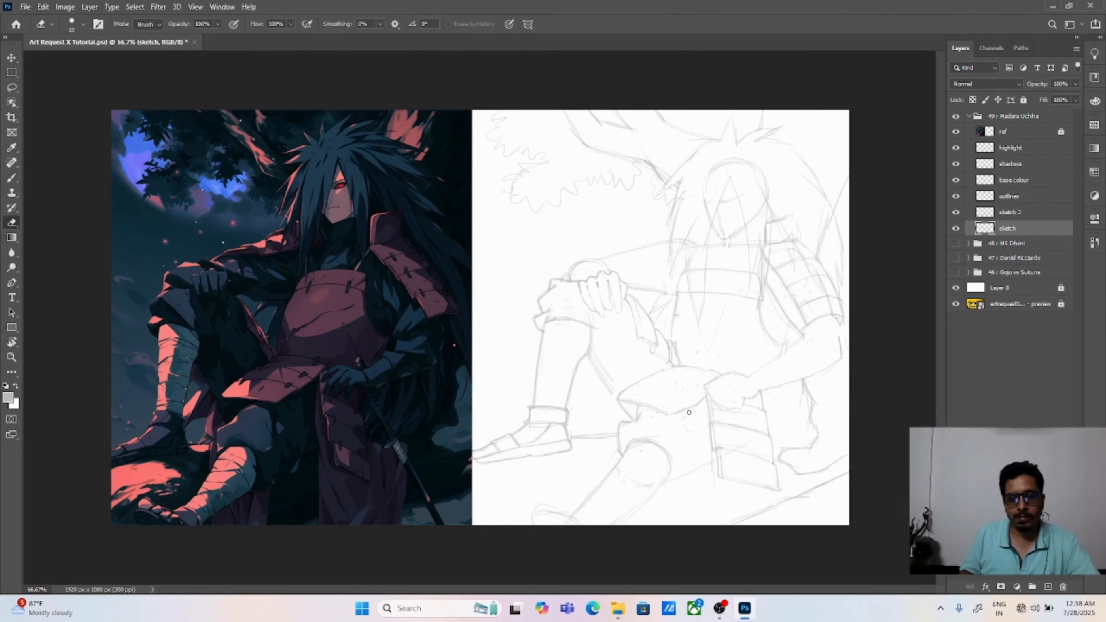
key("b")
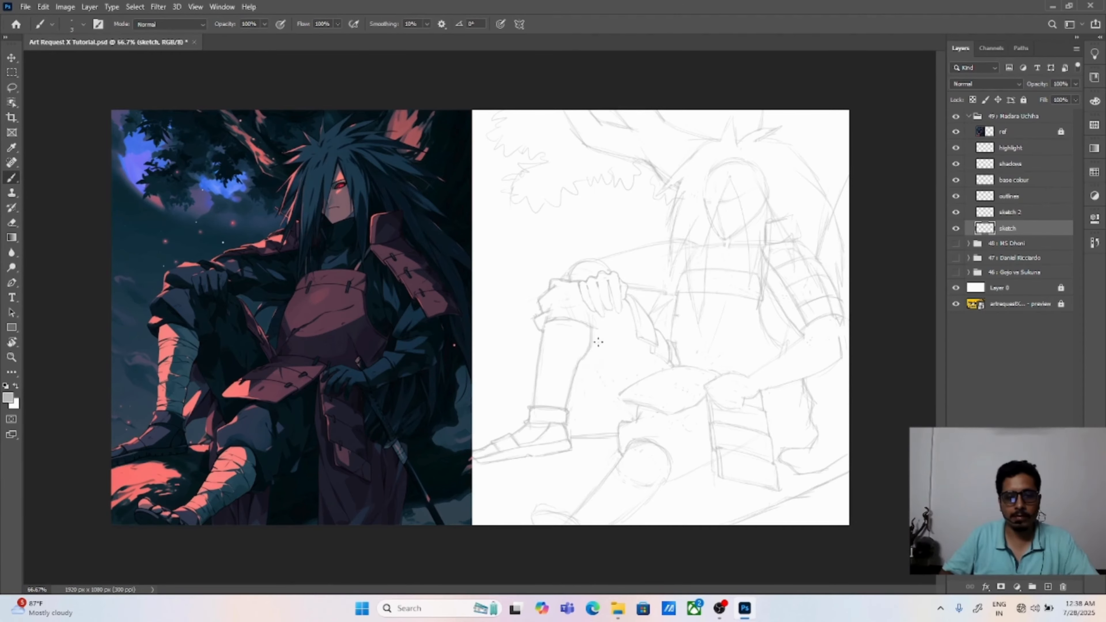
mouse_move(547, 287)
left_mouse_down()
mouse_move(530, 326)
mouse_move(550, 290)
left_mouse_up()
key("e")
key("b")
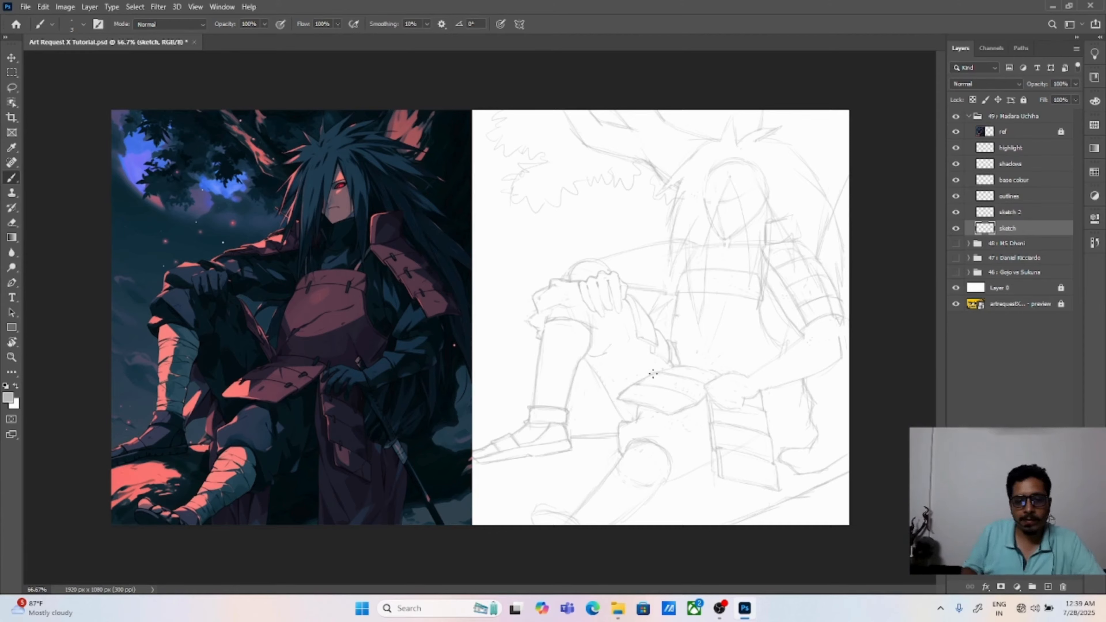
Step: Sketch the folded sleeve and shoulder lines along the arm resting on the raised knee
key("e")
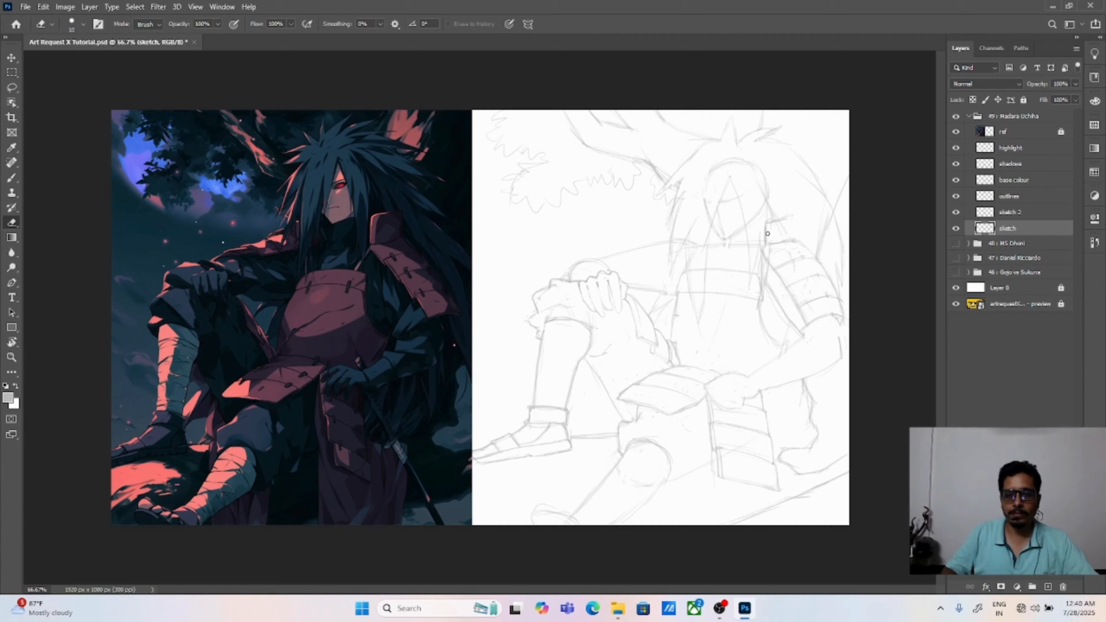
key("b")
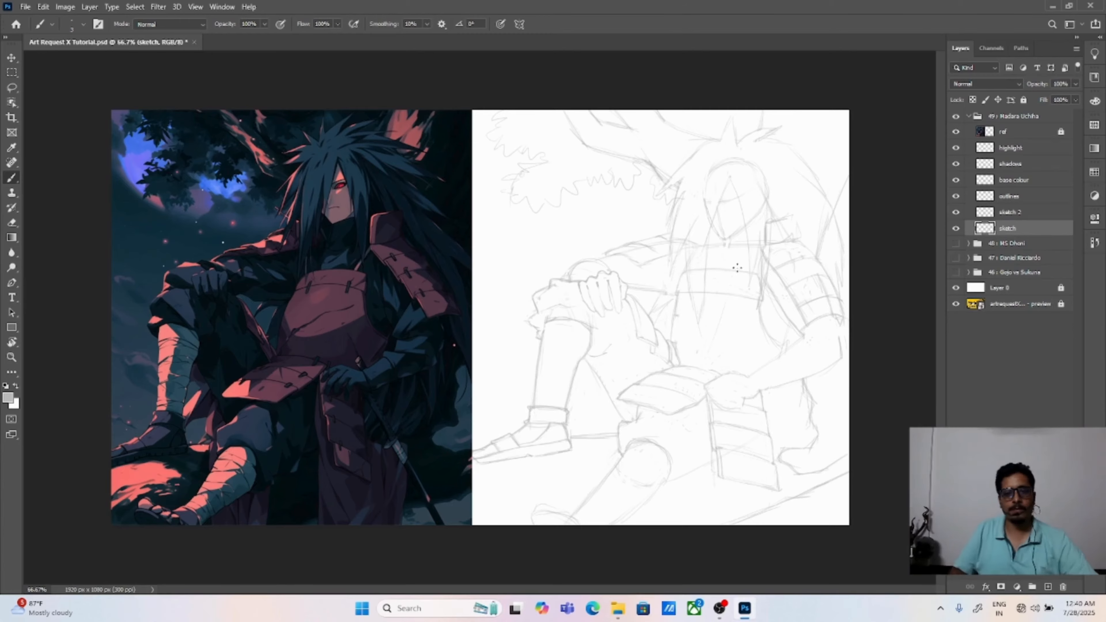
Step: Clear the eye guide line across the face and redraw the long hair strand framing the face down from the parting
key("ctrl+plus")
key("ctrl+plus")
mouse_move(619, 76)
left_mouse_down()
mouse_move(797, 319)
mouse_move(29, 367)
left_mouse_up()
left_click_drag(576, 258, 663, 248)
key("e")
mouse_move(599, 265)
left_mouse_down()
mouse_move(653, 257)
mouse_move(621, 359)
mouse_move(665, 249)
left_mouse_up()
key("b")
left_click_drag(643, 187, 687, 269)
key("ctrl+z")
mouse_move(648, 191)
left_mouse_down()
mouse_move(681, 281)
mouse_move(692, 361)
left_mouse_up()
key("e")
mouse_move(610, 273)
left_mouse_down()
mouse_move(637, 207)
mouse_move(677, 316)
left_mouse_up()
key("s")
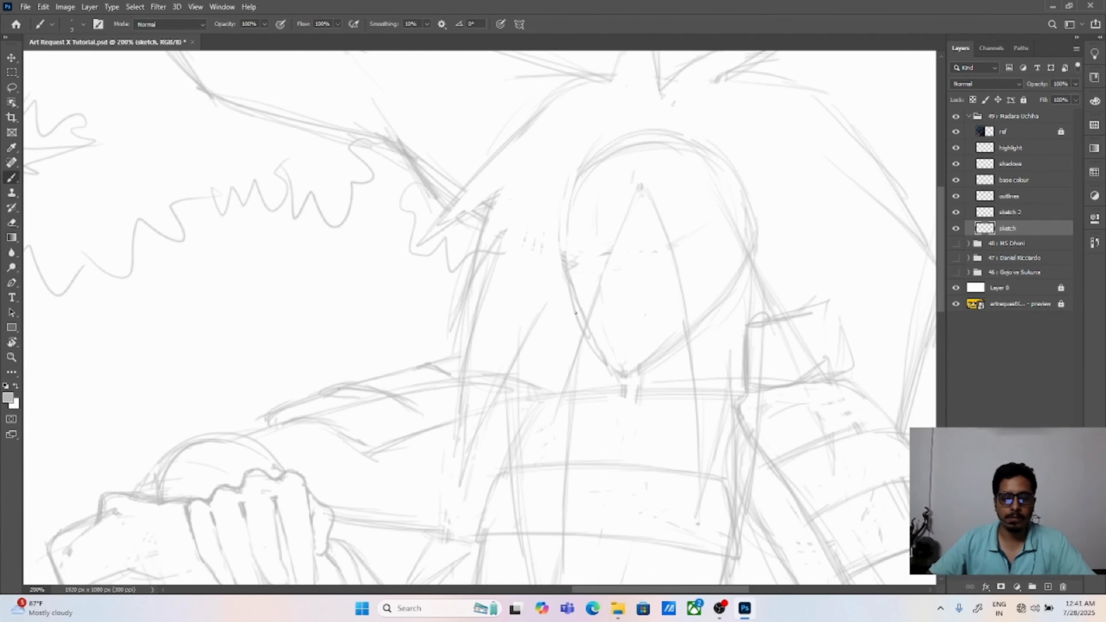
Step: Clean up the face outline by erasing stray marks and doubled lines along both sides of the jaw
left_click_drag(564, 376, 548, 324)
left_click(576, 239)
left_click(569, 236)
key("e")
left_click_drag(576, 268, 593, 196)
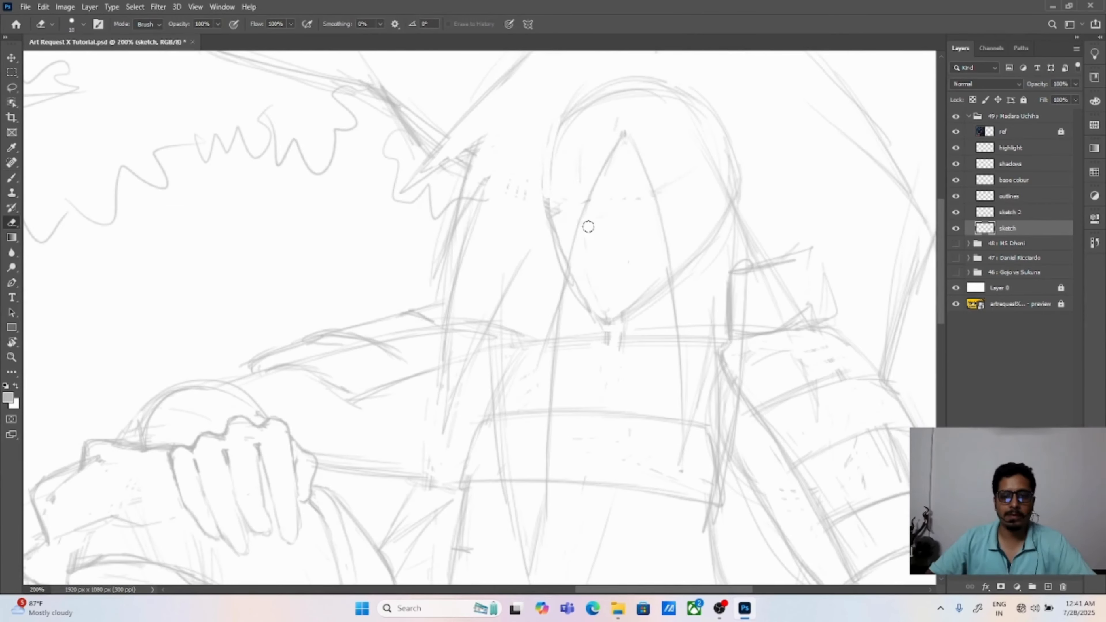
left_click_drag(585, 303, 572, 287)
left_click_drag(544, 222, 561, 268)
left_click_drag(551, 197, 551, 229)
left_click_drag(622, 308, 706, 280)
Step: Draw the visible eye inside the hair opening and reshape it as a narrow almond slanting upward at the outer corner
key("v")
key("b")
mouse_move(673, 169)
left_mouse_down()
mouse_move(703, 156)
mouse_move(725, 161)
left_mouse_up()
left_click_drag(673, 170, 724, 169)
key("ctrl+0")
key("ctrl+plus")
key("ctrl+plus")
mouse_move(660, 242)
left_mouse_down()
mouse_move(776, 441)
mouse_move(119, 422)
left_mouse_up()
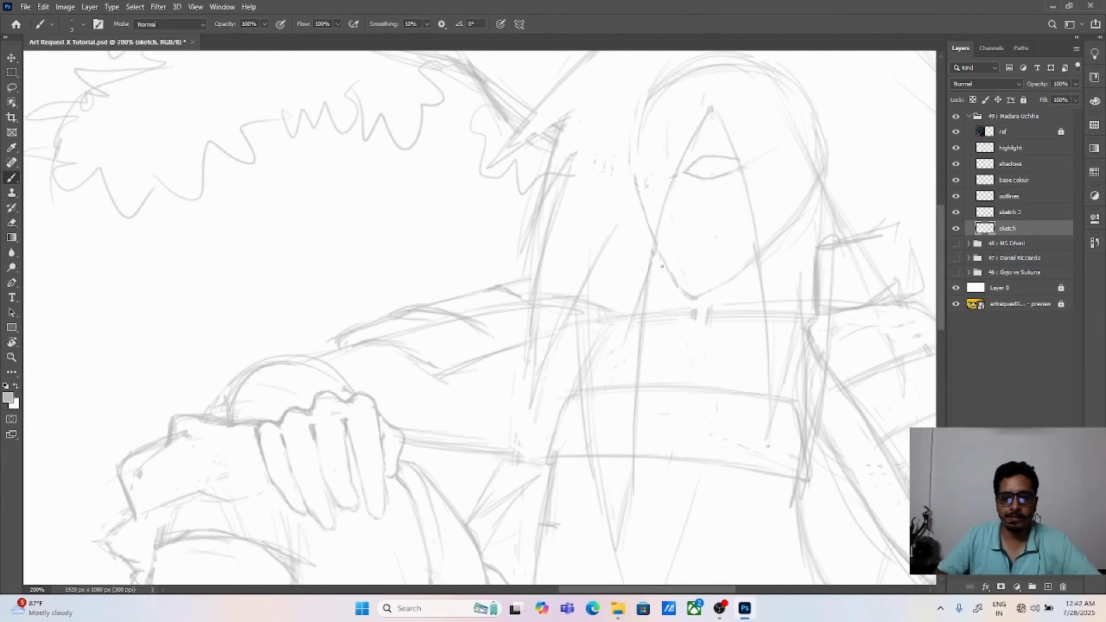
key("e")
mouse_move(690, 169)
left_mouse_down()
mouse_move(709, 185)
mouse_move(735, 168)
mouse_move(701, 179)
mouse_move(734, 171)
mouse_move(722, 162)
mouse_move(742, 160)
mouse_move(710, 160)
mouse_move(729, 171)
mouse_move(692, 167)
mouse_move(728, 164)
left_mouse_up()
key("b")
key("e")
key("b")
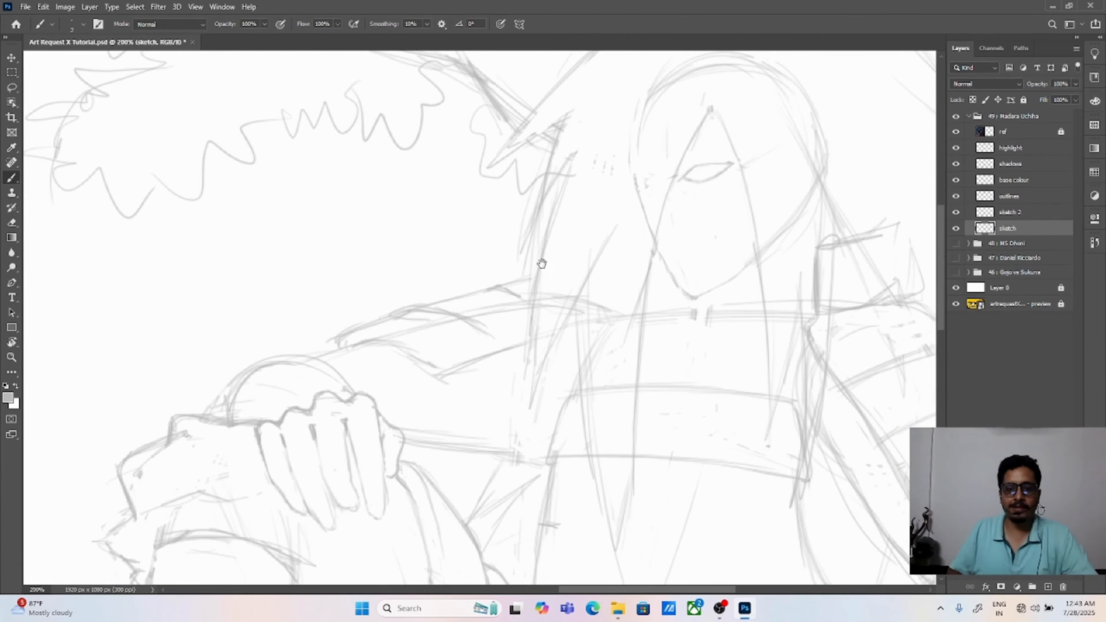
Step: Lasso the eye and nudge it slightly within the hair opening
mouse_move(198, 147)
left_mouse_down()
mouse_move(802, 324)
mouse_move(53, 243)
left_mouse_up()
mouse_move(539, 274)
left_mouse_down()
mouse_move(583, 267)
mouse_move(538, 289)
mouse_move(568, 281)
left_mouse_up()
key("l")
key("b")
key("v")
left_click_drag(602, 249, 606, 247)
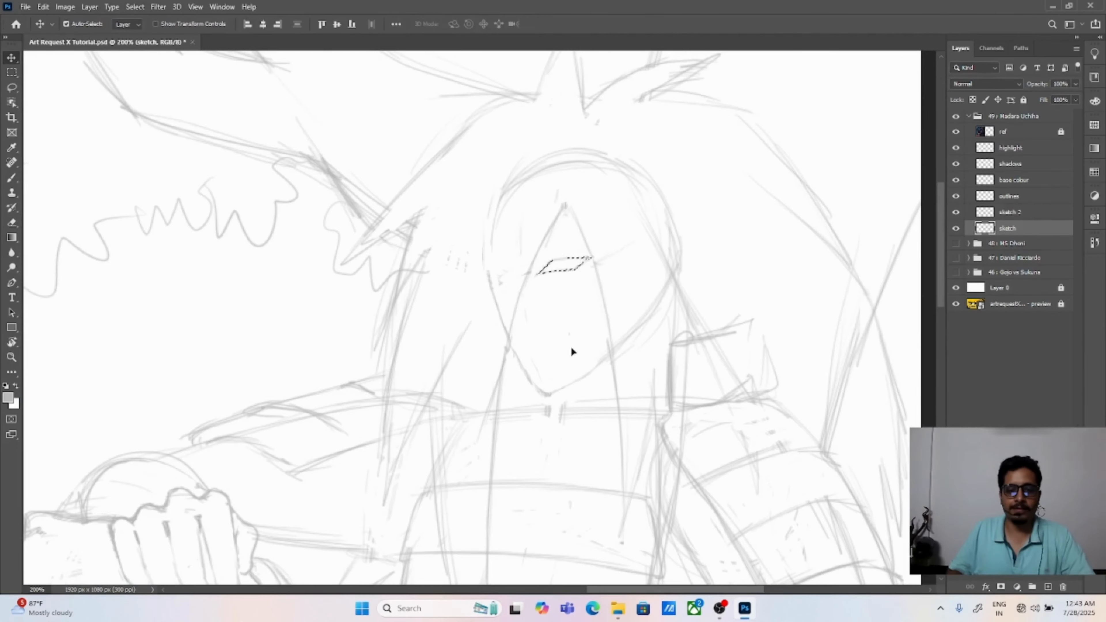
key("ctrl+d")
key("ctrl+b")
key("Escape")
key("b")
Step: Redraw the chin and jaw slightly higher and erase the old lower chin lines
mouse_move(511, 345)
left_mouse_down()
mouse_move(558, 370)
mouse_move(539, 374)
mouse_move(605, 324)
left_mouse_up()
left_click_drag(570, 369, 606, 342)
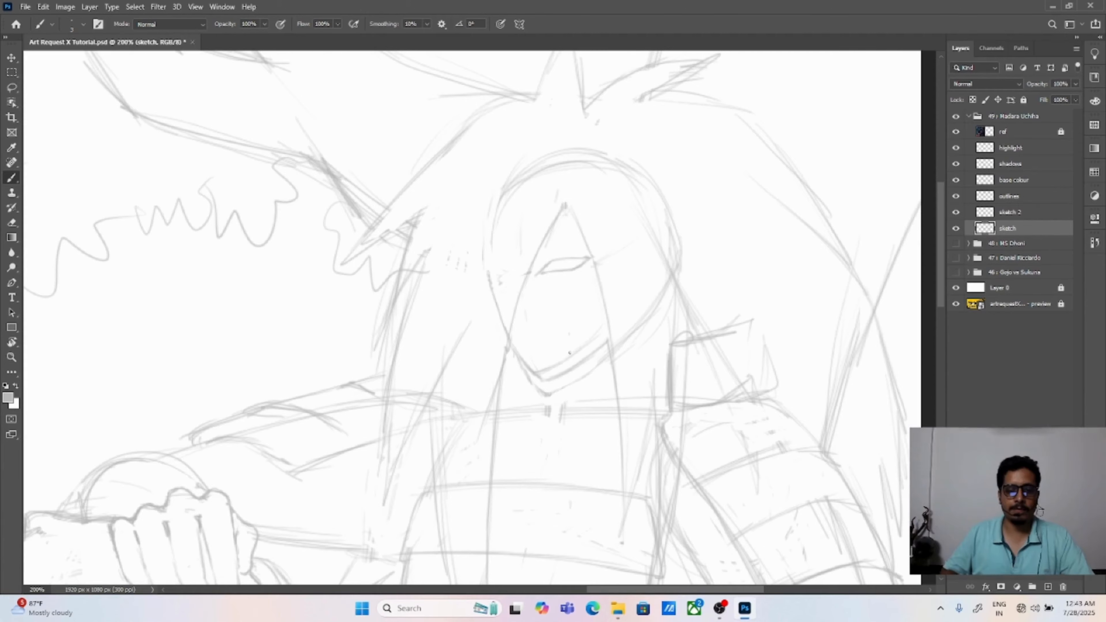
key("e")
mouse_move(522, 365)
left_mouse_down()
mouse_move(535, 387)
mouse_move(600, 365)
left_mouse_up()
key("b")
Step: Sketch the nose and mouth inside the hair opening and nudge the lassoed eye
mouse_move(75, 301)
left_mouse_down()
mouse_move(796, 313)
mouse_move(231, 297)
left_mouse_up()
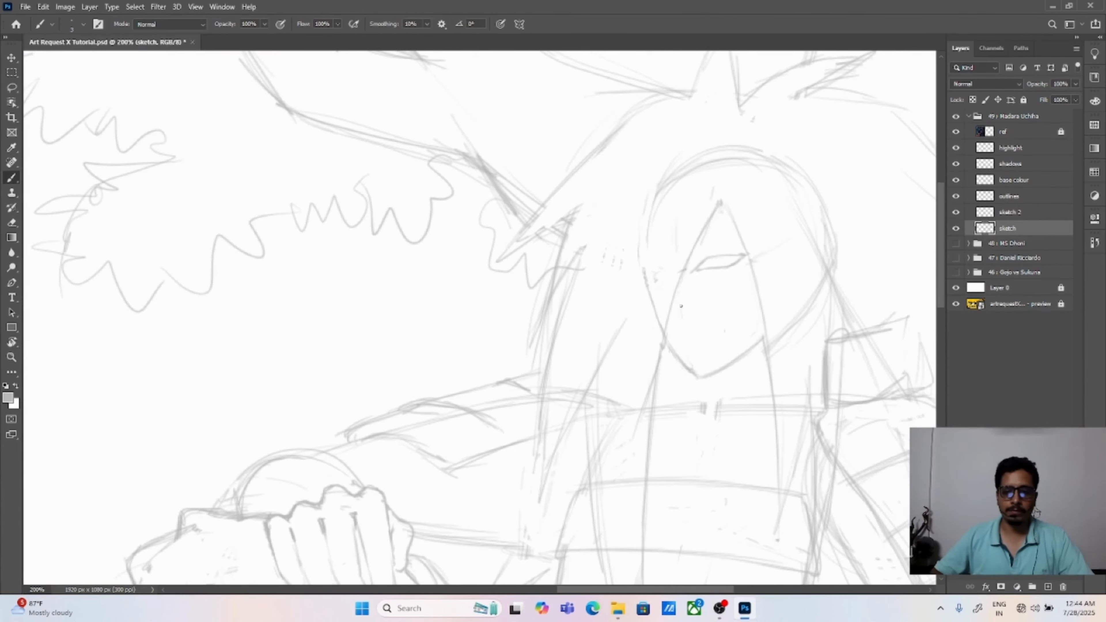
mouse_move(676, 301)
left_mouse_down()
mouse_move(726, 321)
mouse_move(740, 313)
left_mouse_up()
left_click_drag(712, 258, 702, 269)
key("e")
key("b")
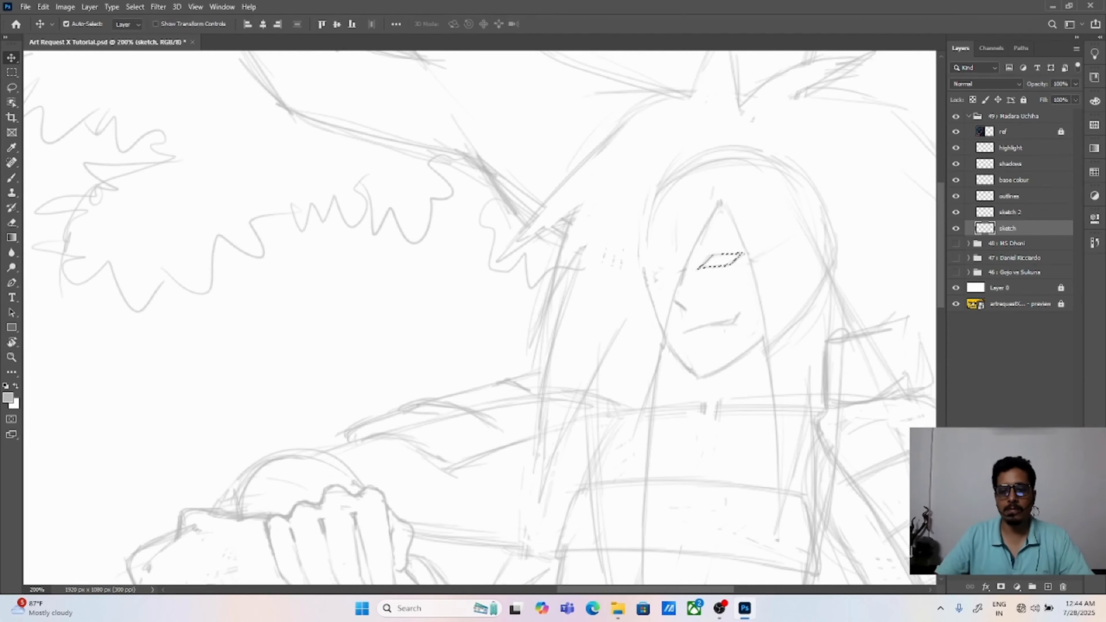
key("ctrl+d")
key("ctrl+0")
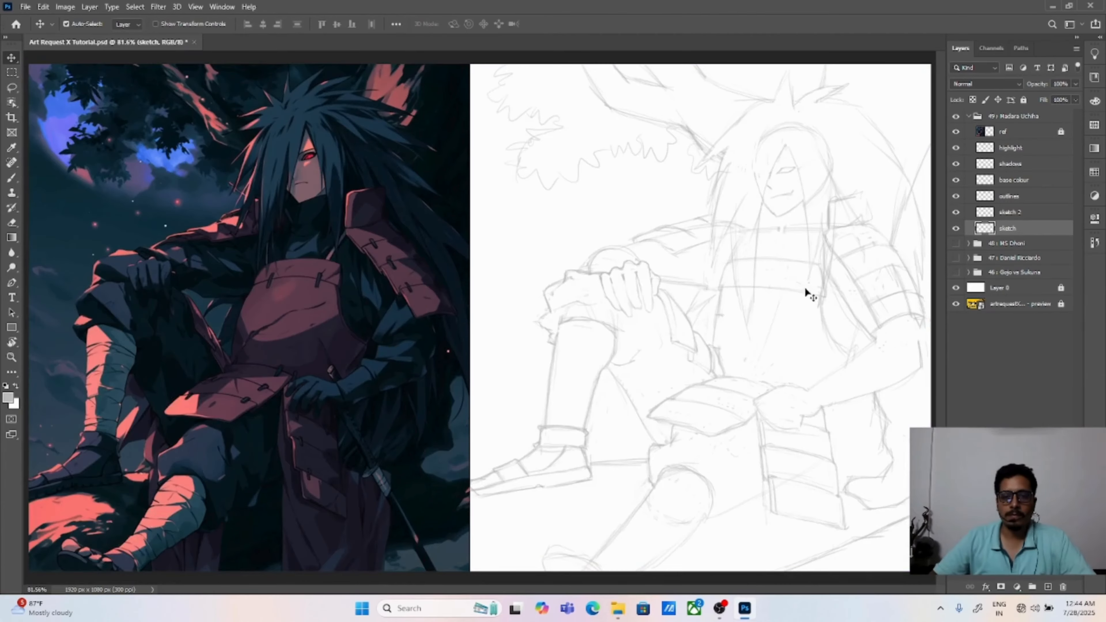
Step: Redraw the mouth as a flatter line and add an eyebrow stroke close above the eye
key("ctrl+plus")
left_click_drag(919, 234, 617, 340)
key("ctrl+plus")
key("e")
key("b")
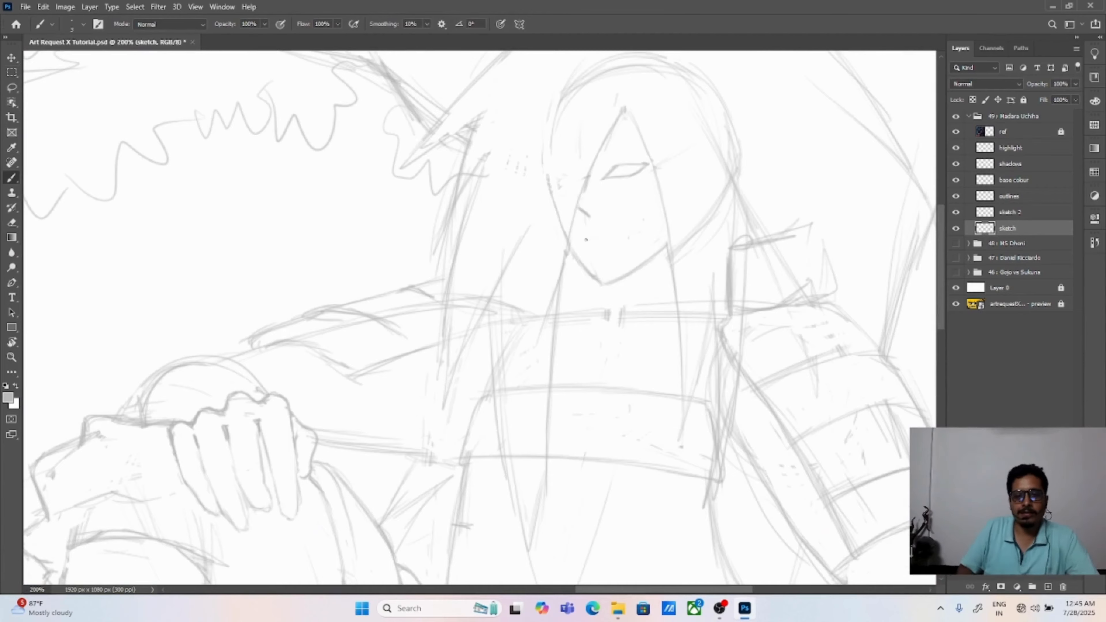
left_click_drag(580, 238, 589, 234)
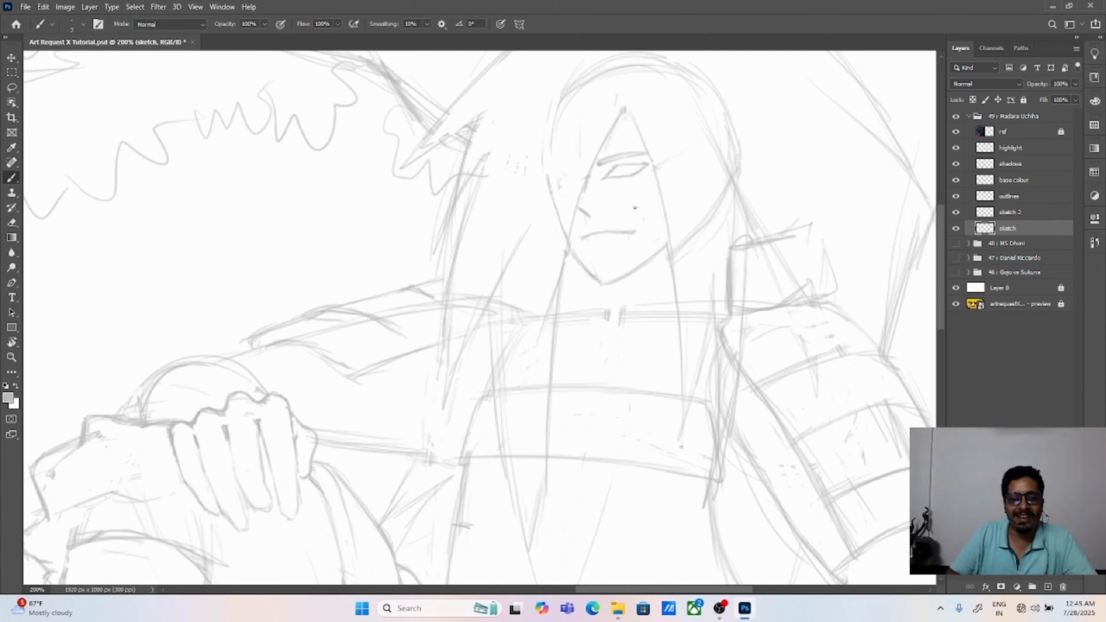
Step: Delete a lassoed piece at the eye's inner corner, then redraw the eye and nudge it into place
key("l")
mouse_move(599, 166)
left_mouse_down()
mouse_move(637, 164)
mouse_move(618, 156)
mouse_move(623, 175)
left_mouse_up()
key("Delete")
key("ctrl+d")
key("b")
key("e")
key("l")
key("v")
key("ctrl+d")
mouse_move(209, 274)
left_mouse_down()
mouse_move(853, 296)
mouse_move(217, 286)
left_mouse_up()
key("b")
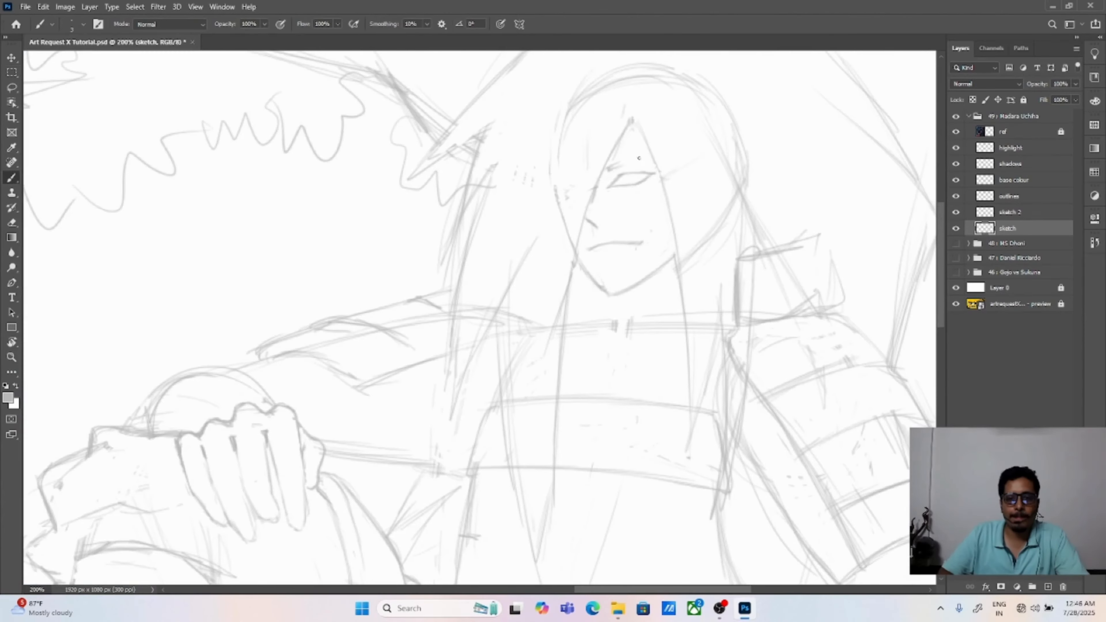
Step: Rework the eyebrow and erase the crown and far side of the circular head construction line
key("e")
left_click_drag(625, 115, 607, 163)
mouse_move(550, 198)
left_mouse_down()
mouse_move(703, 153)
mouse_move(676, 302)
left_mouse_up()
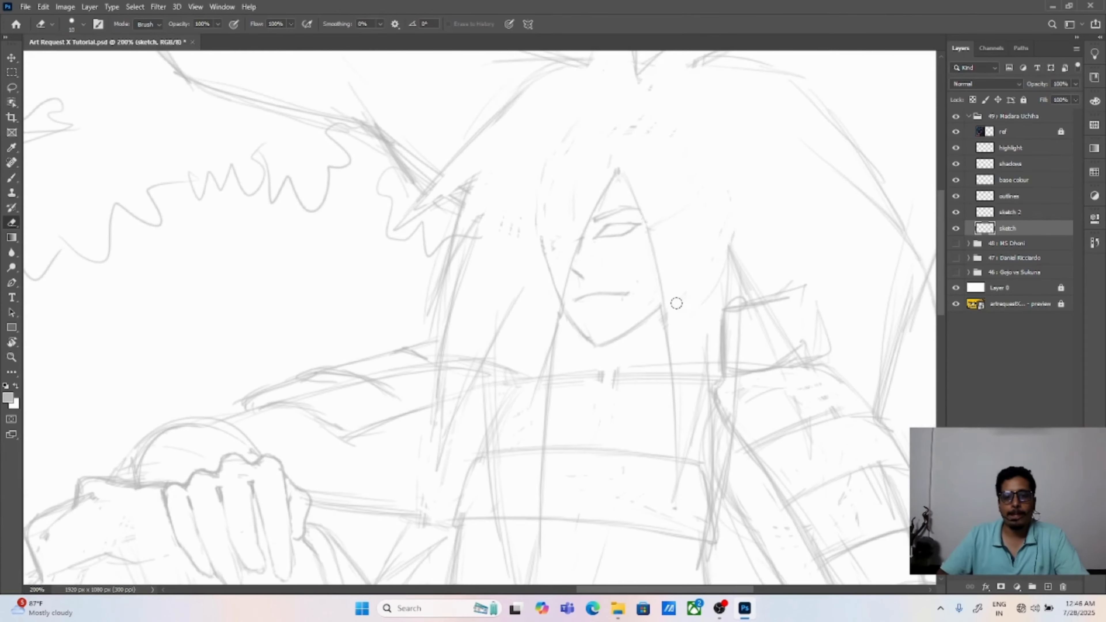
key("ctrl+z")
key("ctrl+z")
mouse_move(712, 194)
left_mouse_down()
mouse_move(694, 245)
mouse_move(605, 173)
mouse_move(519, 276)
mouse_move(522, 335)
left_mouse_up()
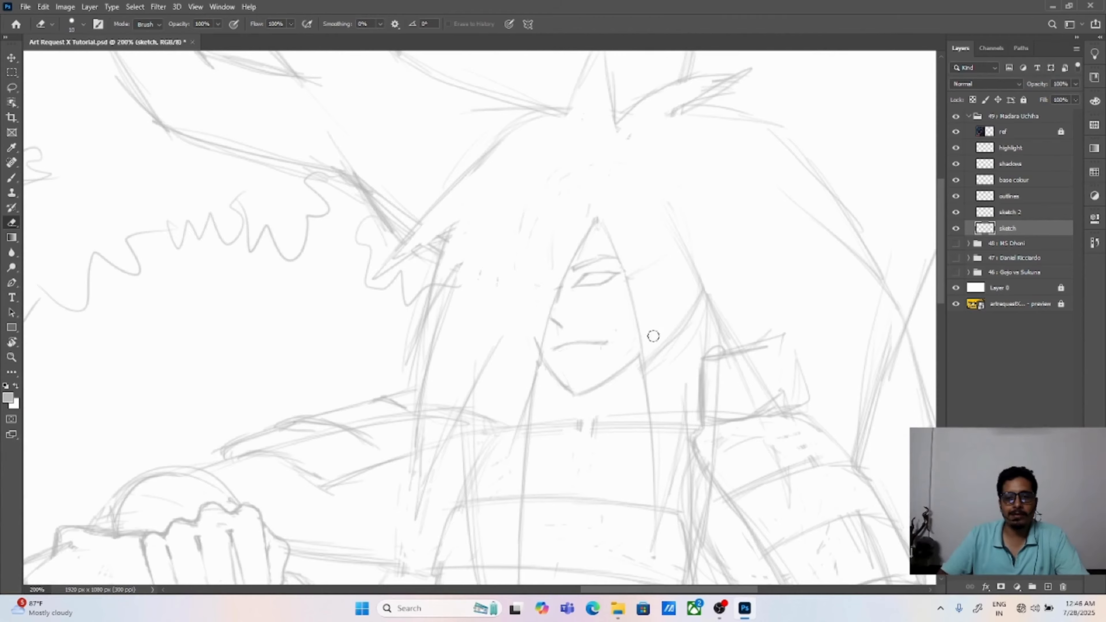
Step: Erase the remaining head arc beside the cheek and the overlapping collar line under the hair
mouse_move(679, 287)
left_mouse_down()
mouse_move(698, 345)
mouse_move(696, 397)
mouse_move(676, 299)
left_mouse_up()
left_click_drag(678, 271, 674, 466)
left_click_drag(688, 294, 689, 230)
mouse_move(764, 304)
left_mouse_down()
mouse_move(758, 290)
mouse_move(740, 307)
left_mouse_up()
key("v")
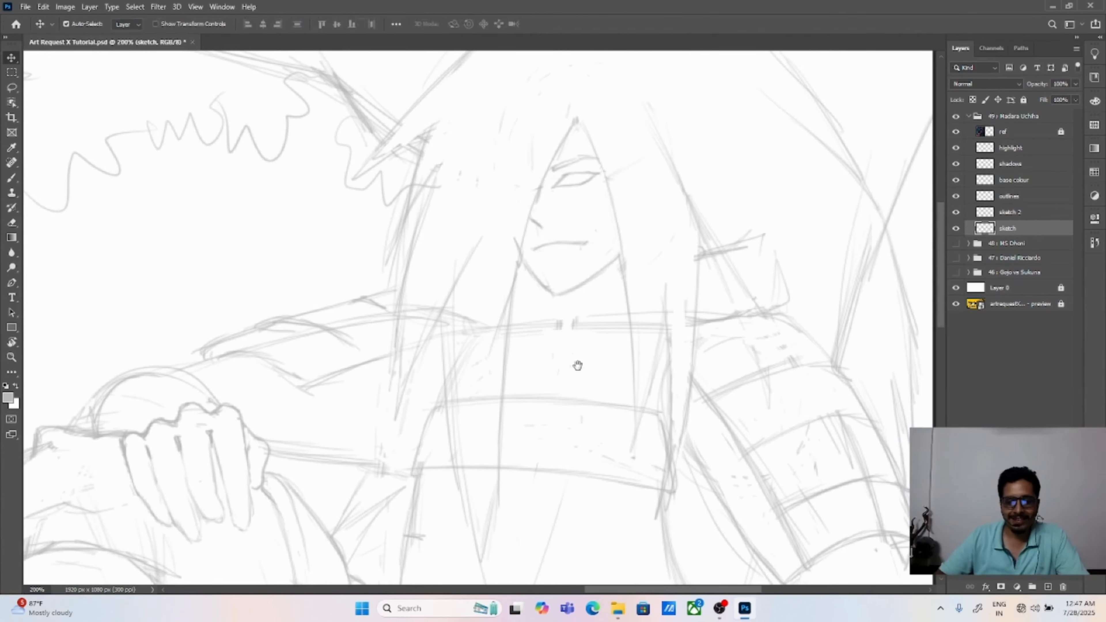
Step: Sketch the cuff around the wrist behind the fist resting on the waist plate
key("b")
left_click_drag(205, 296, 614, 376)
mouse_move(849, 522)
left_mouse_down()
mouse_move(654, 276)
mouse_move(304, 296)
left_mouse_up()
key("ctrl+minus")
key("ctrl+minus")
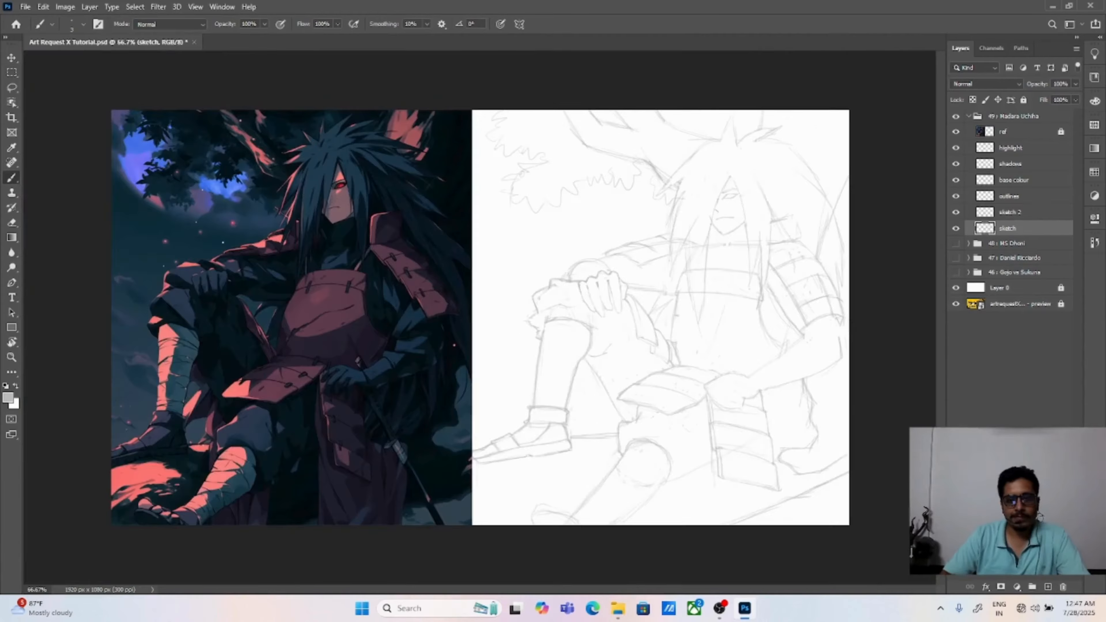
key("ctrl+plus")
mouse_move(611, 395)
left_mouse_down()
mouse_move(743, 296)
mouse_move(619, 267)
mouse_move(550, 289)
left_mouse_up()
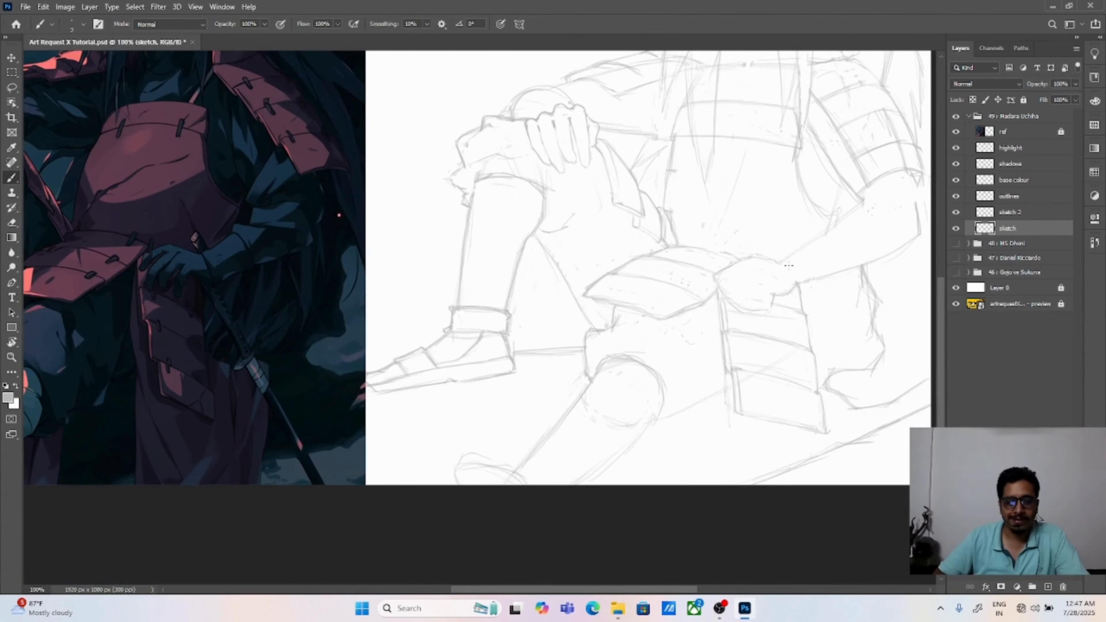
mouse_move(810, 273)
left_mouse_down()
mouse_move(747, 273)
mouse_move(718, 261)
mouse_move(752, 238)
left_mouse_up()
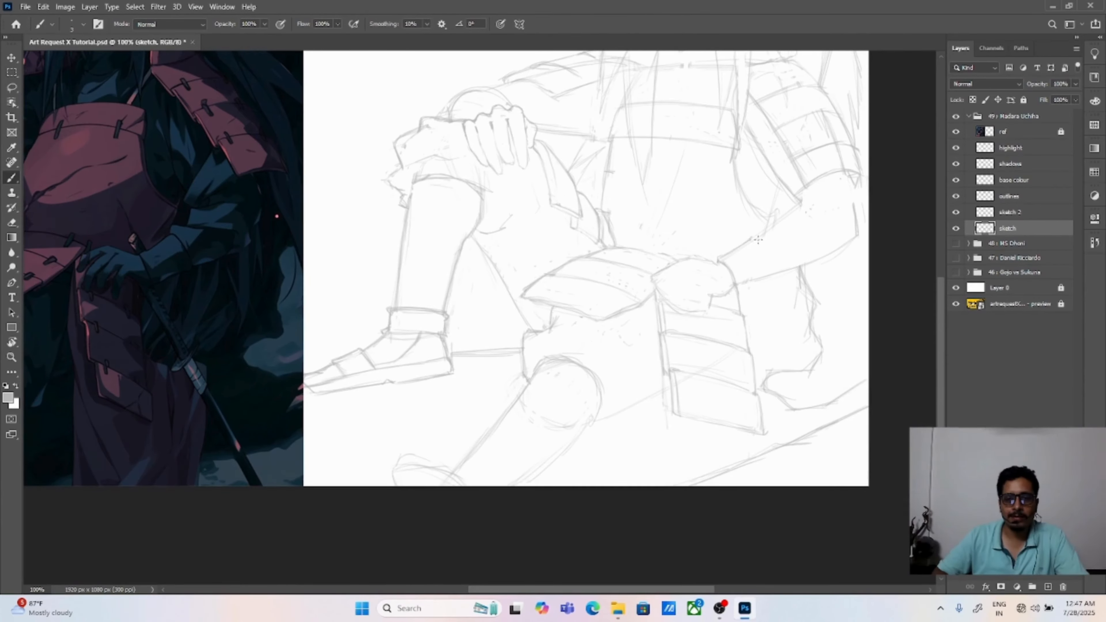
left_click_drag(735, 285, 770, 273)
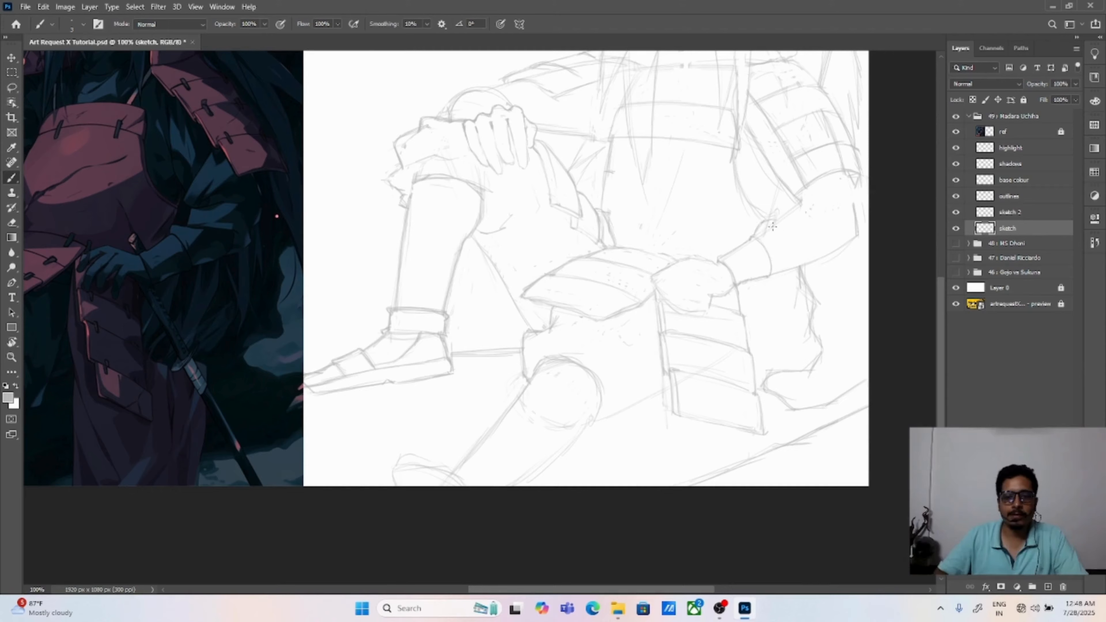
Step: Sketch the loose sleeve's folds and ragged lower edge around the bent elbow, erasing the old forearm outline
left_click_drag(772, 230, 848, 228)
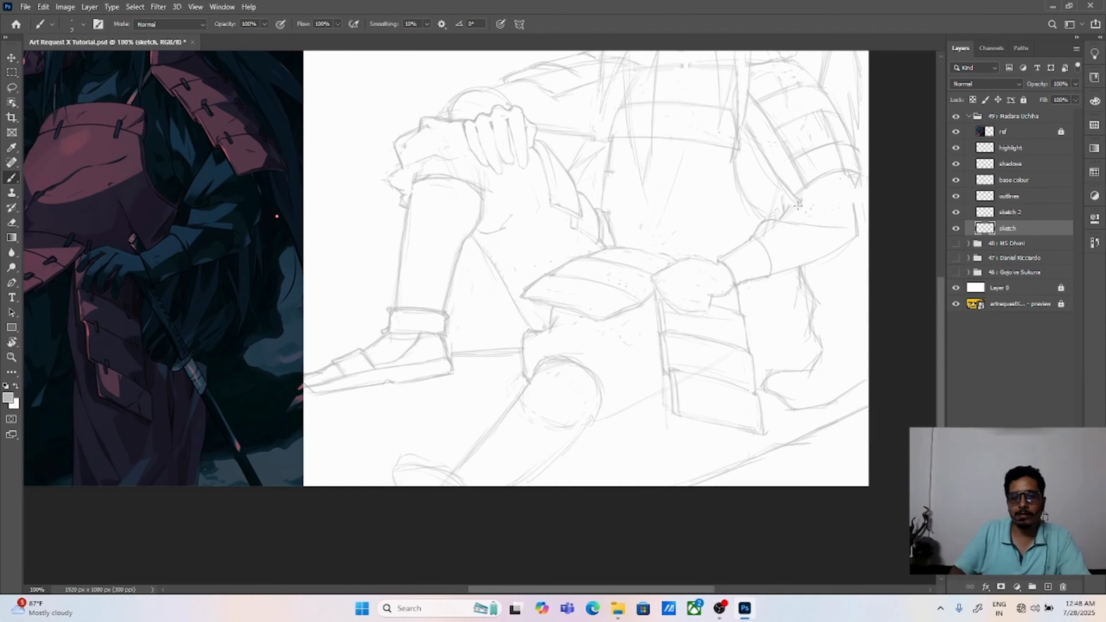
key("e")
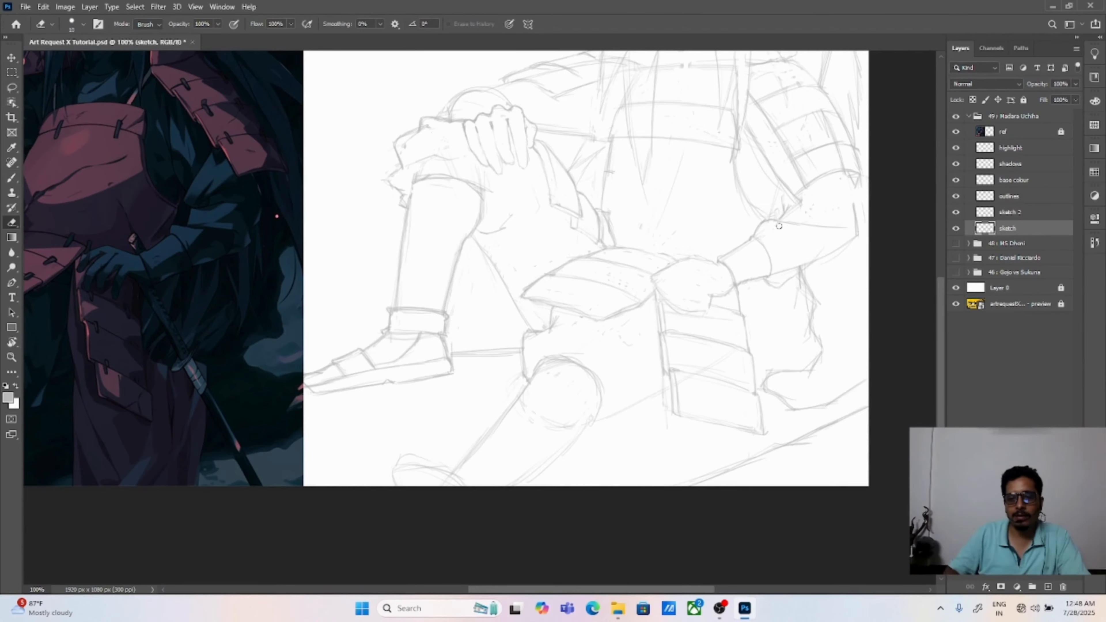
mouse_move(774, 273)
left_mouse_down()
mouse_move(808, 265)
mouse_move(814, 286)
left_mouse_up()
key("b")
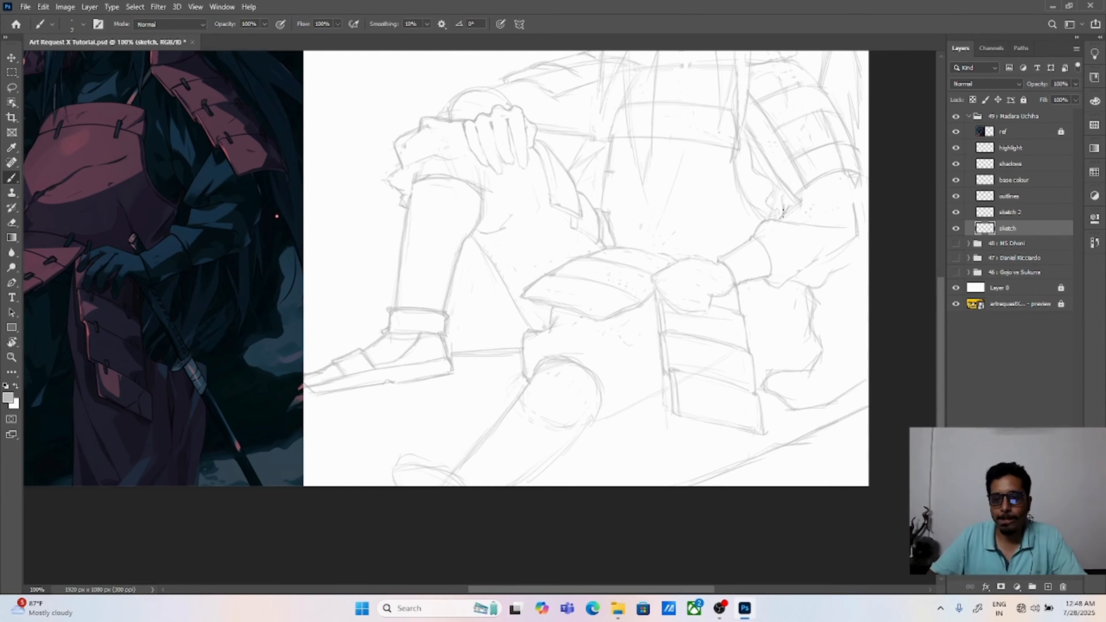
left_click_drag(852, 261, 866, 254)
key("e")
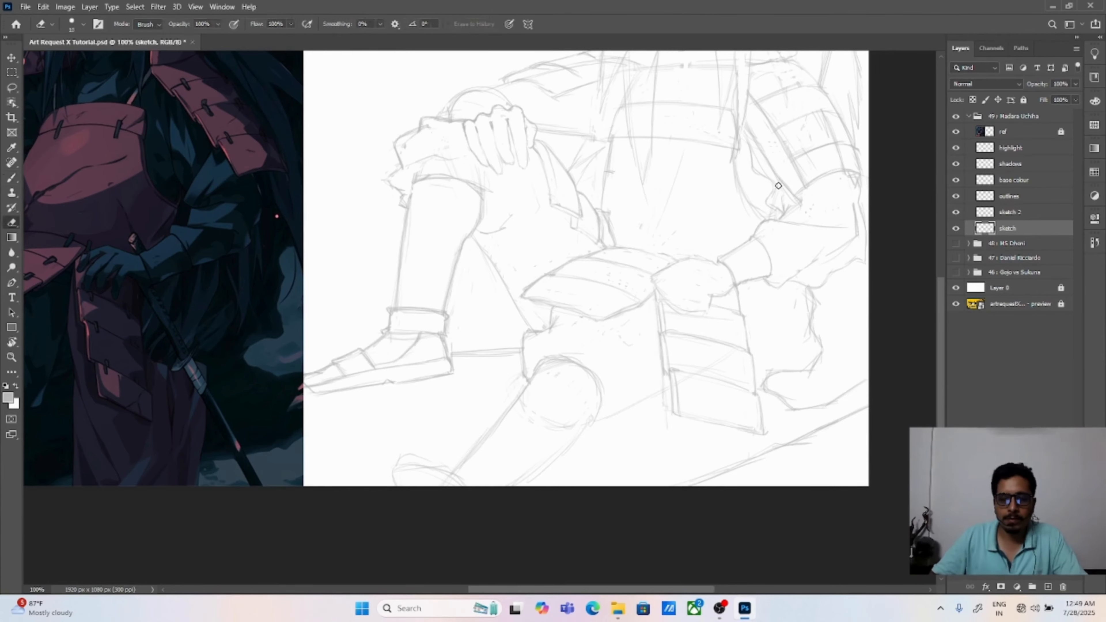
left_click_drag(854, 205, 848, 266)
key("b")
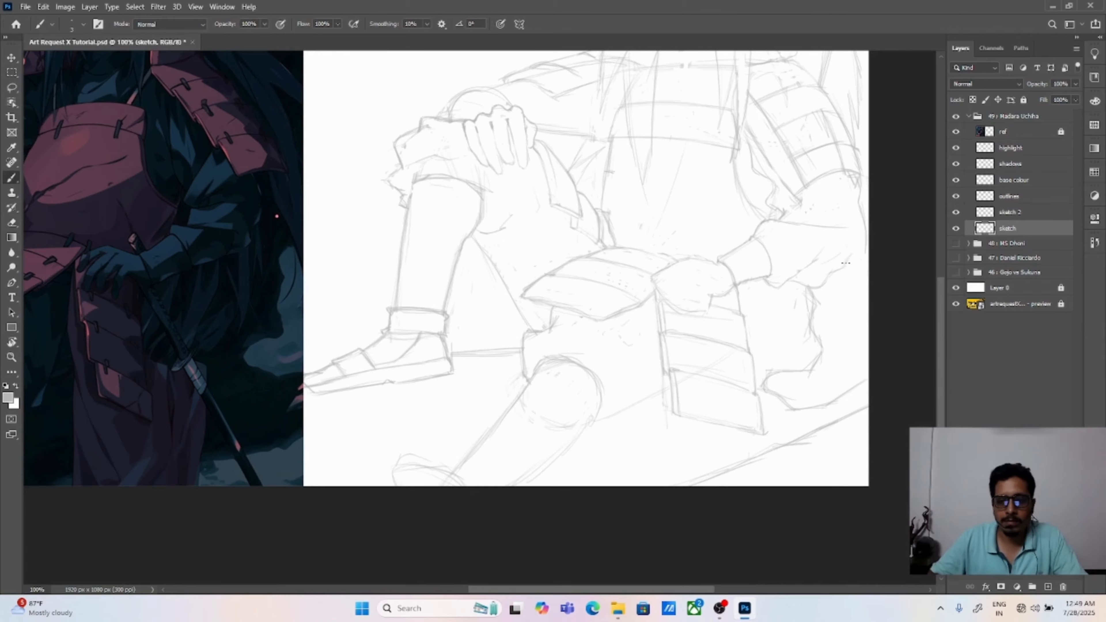
Step: Erase the shoulder armour's collar and overlapping outer edges and sketch long pointed hair strands falling over the plates
scroll(861, 225, "up", 2)
key("e")
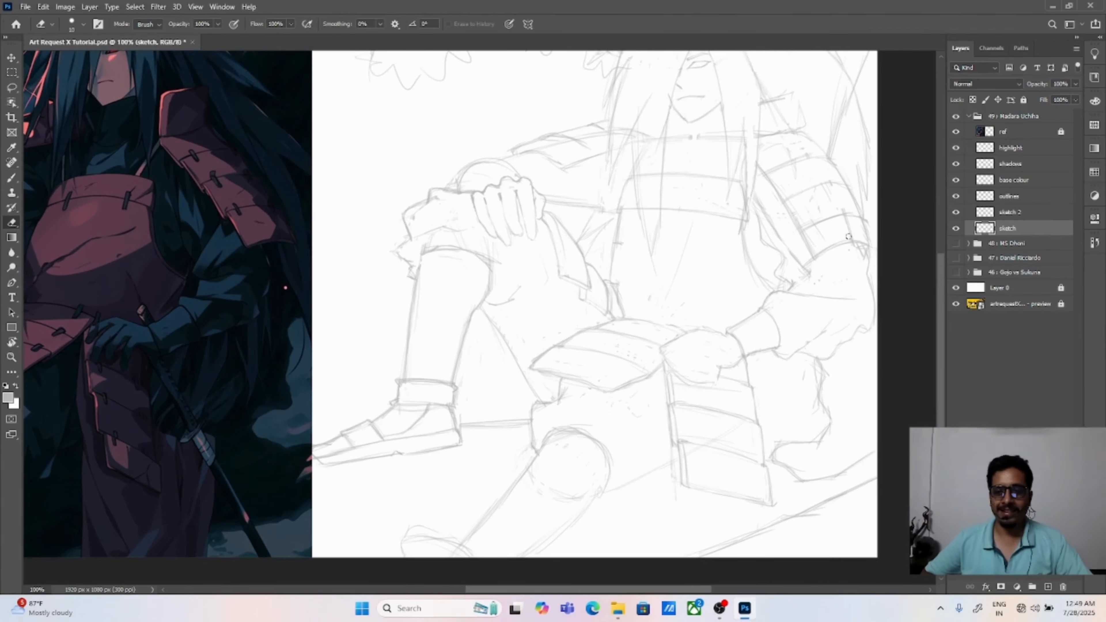
scroll(861, 253, "up", 3)
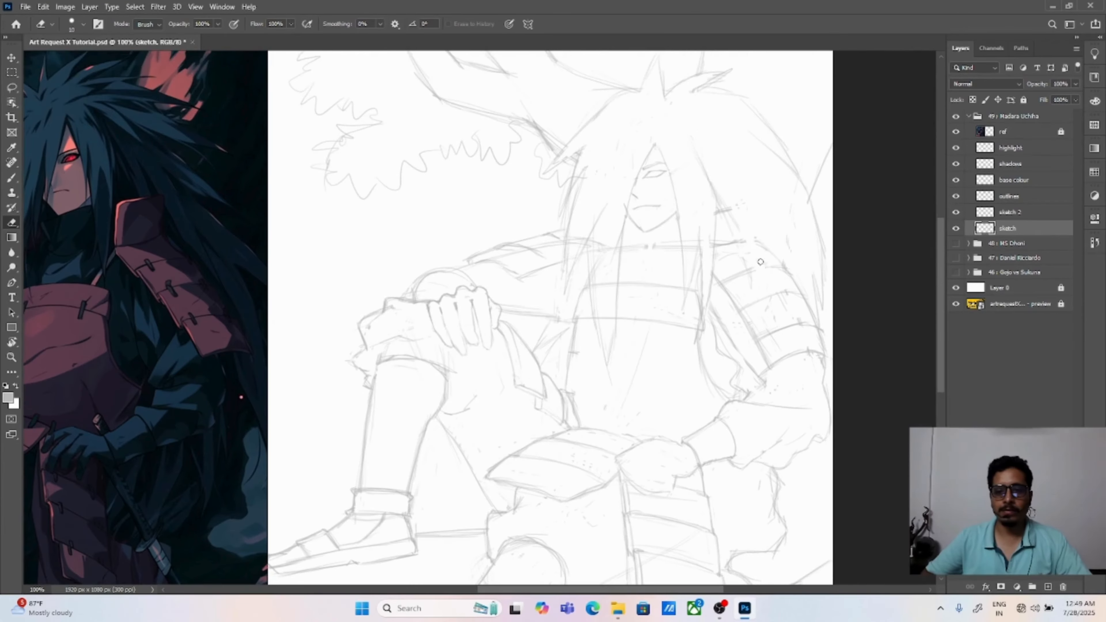
key("b")
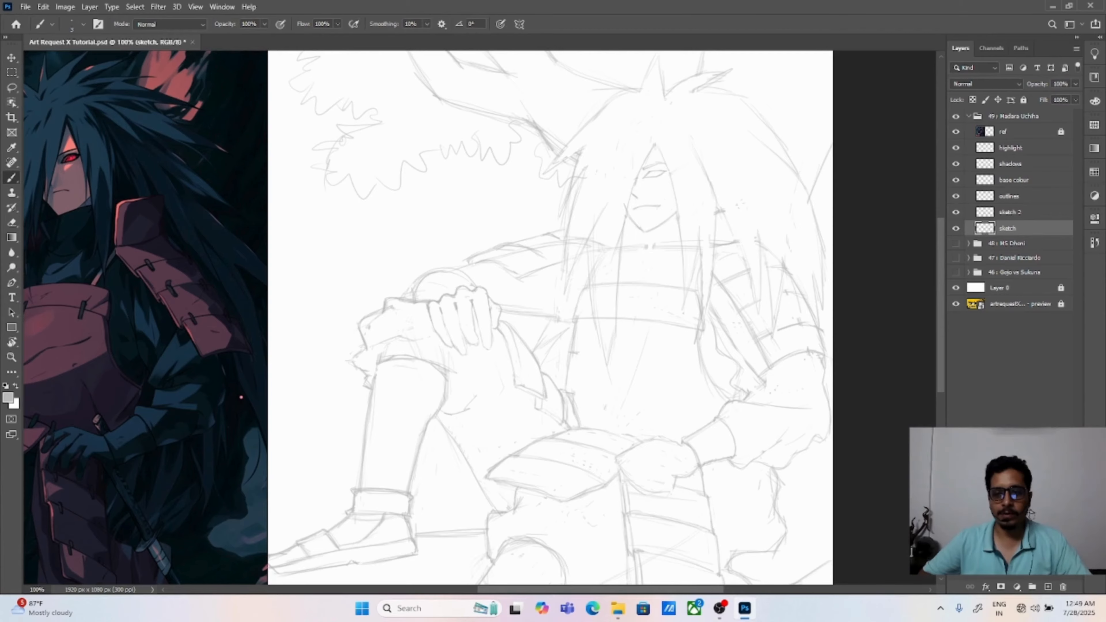
scroll(712, 271, "up", 2)
left_click_drag(711, 271, 734, 303)
mouse_move(768, 220)
left_mouse_down()
mouse_move(808, 305)
mouse_move(791, 301)
mouse_move(780, 276)
mouse_move(796, 347)
left_mouse_up()
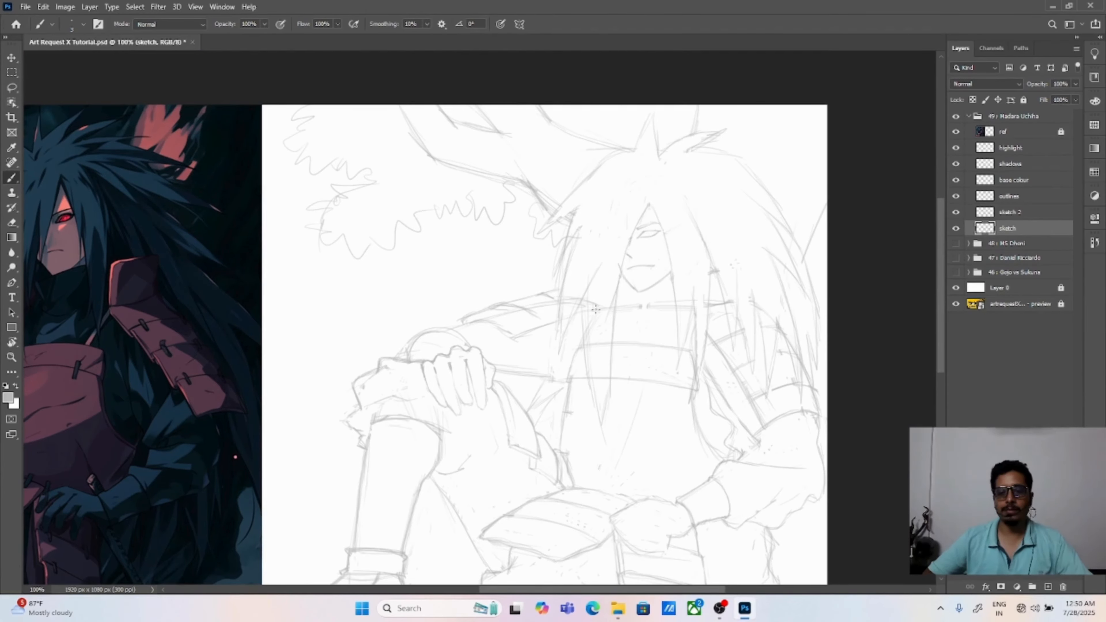
Step: Add pointed hair strands over the chest and redraw the hair's spiky edge beside the tree branch, erasing overlapping lines
mouse_move(592, 388)
left_mouse_down()
mouse_move(600, 305)
mouse_move(611, 373)
left_mouse_up()
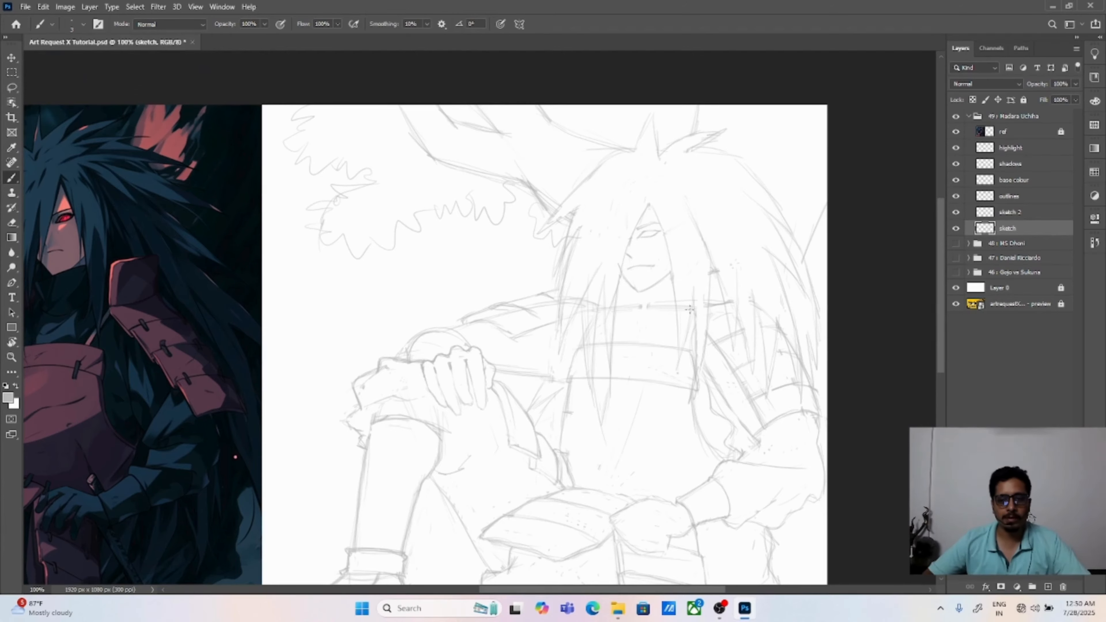
scroll(690, 309, "down", 2)
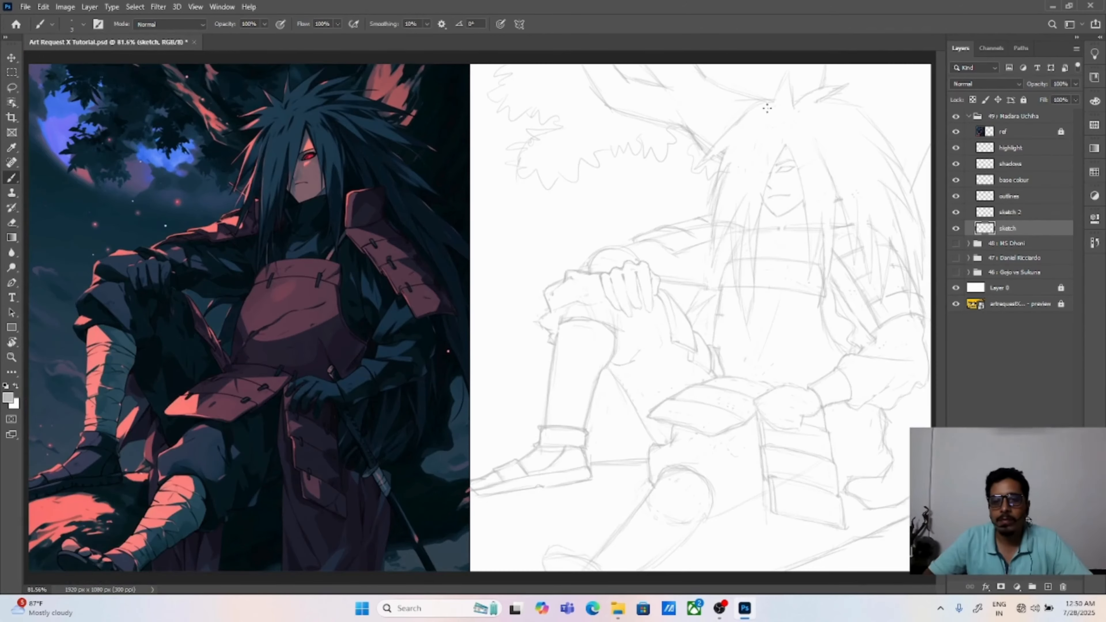
left_click_drag(766, 109, 731, 168)
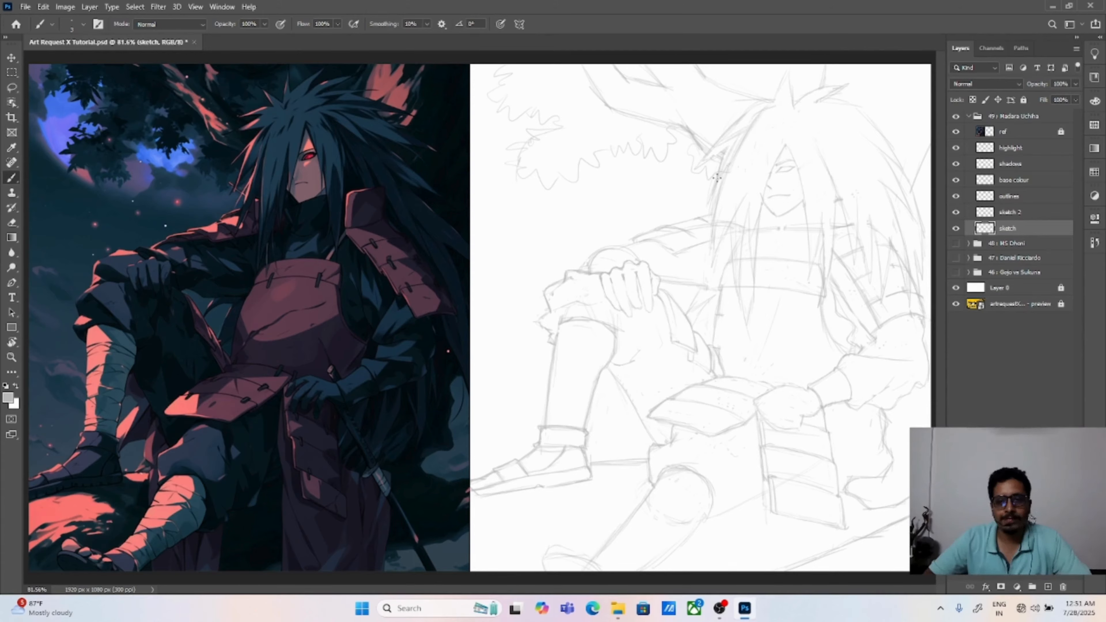
key("e")
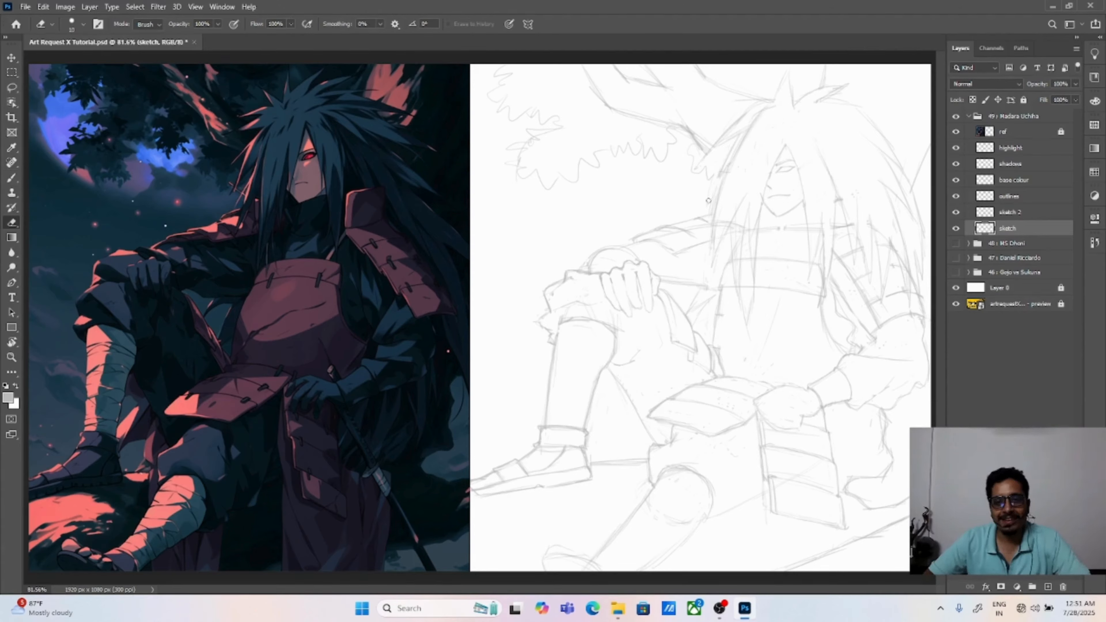
mouse_move(744, 150)
left_mouse_down()
mouse_move(771, 113)
mouse_move(746, 121)
left_mouse_up()
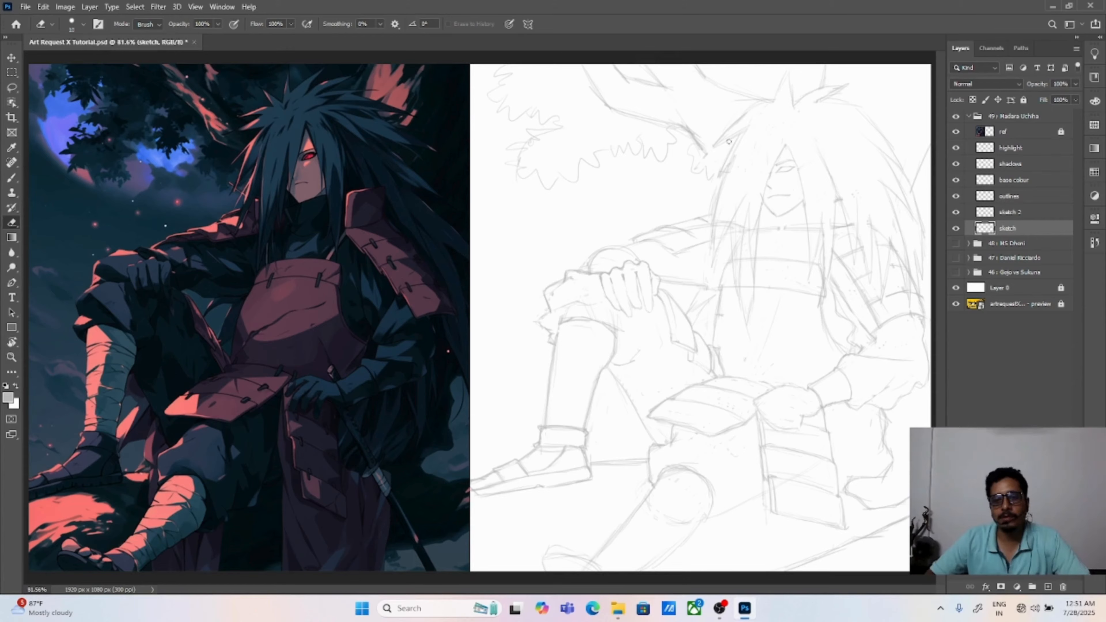
Step: Redraw the pointed hair edge beside the far shoulder and erase the upper chest line and stray lines outside the hair
key("b")
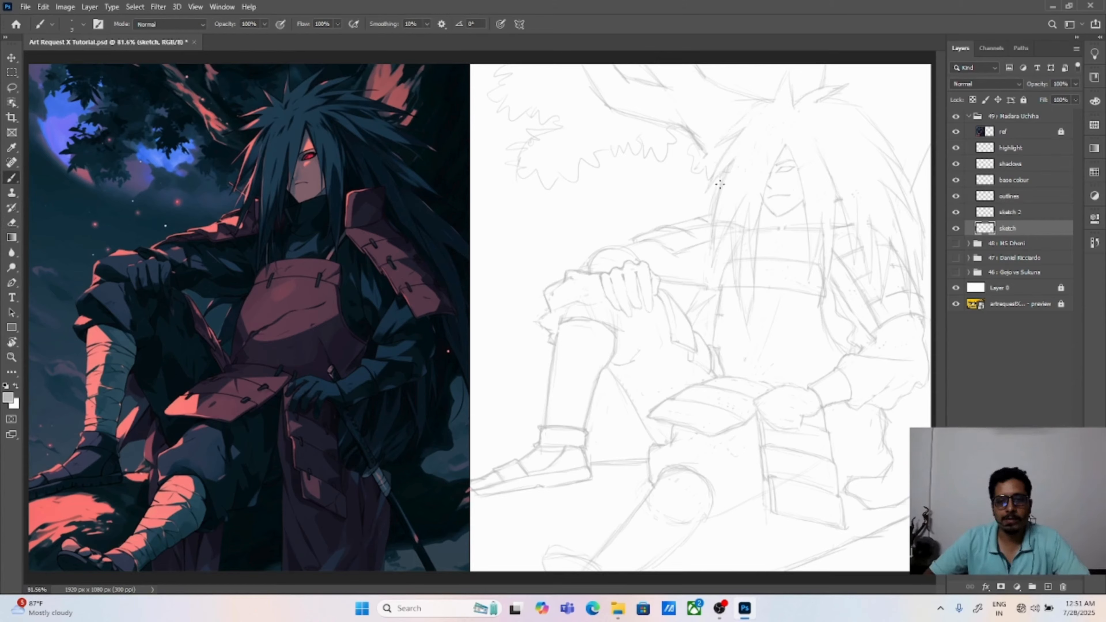
key("e")
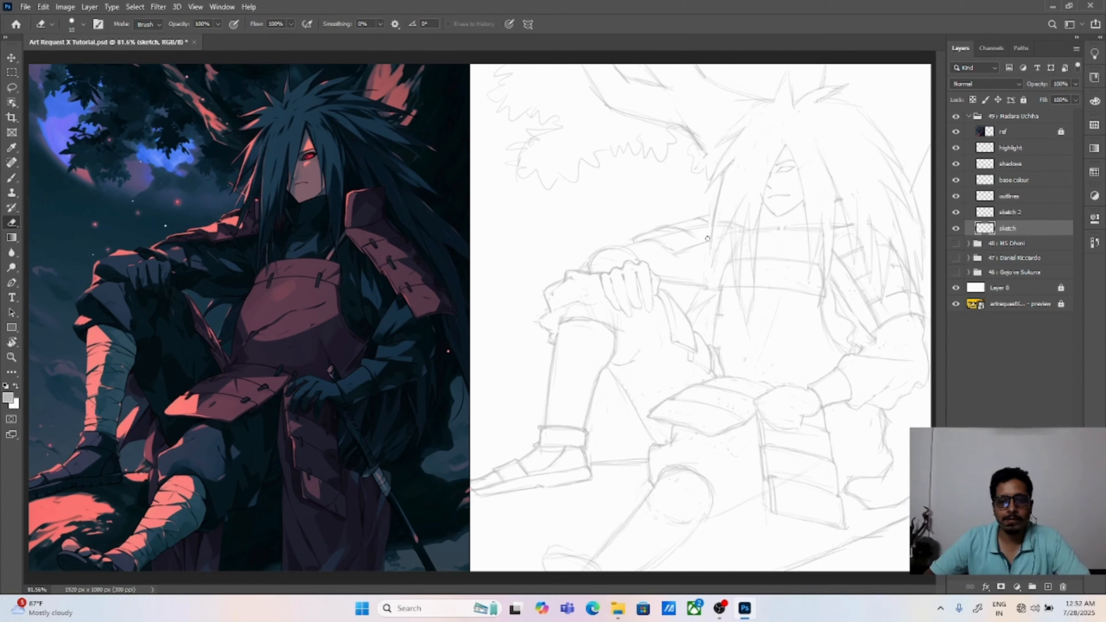
key("b")
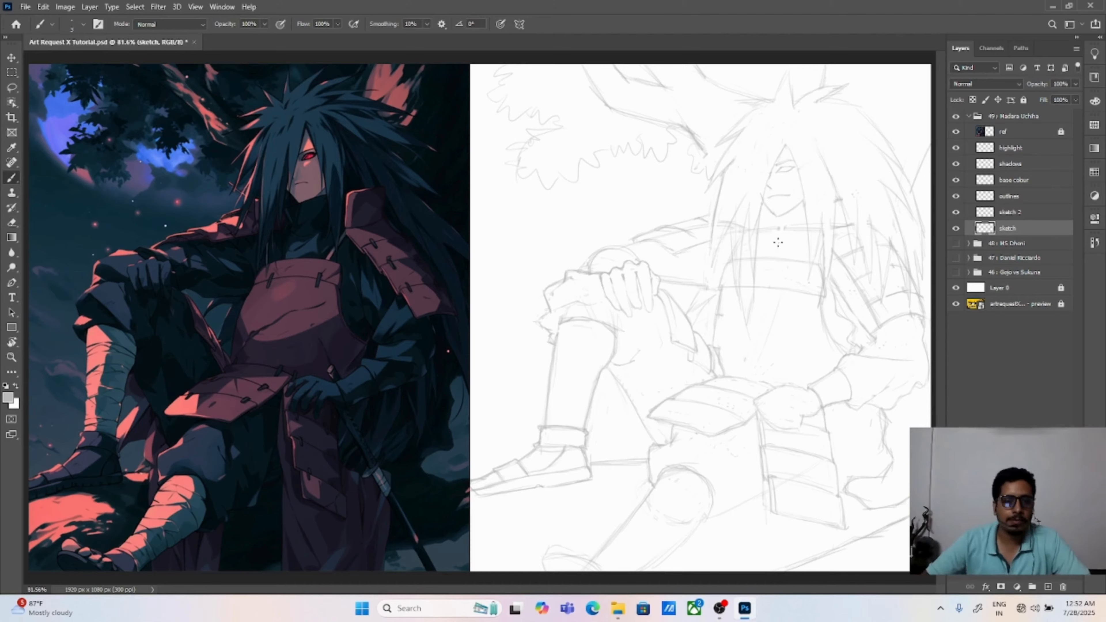
key("e")
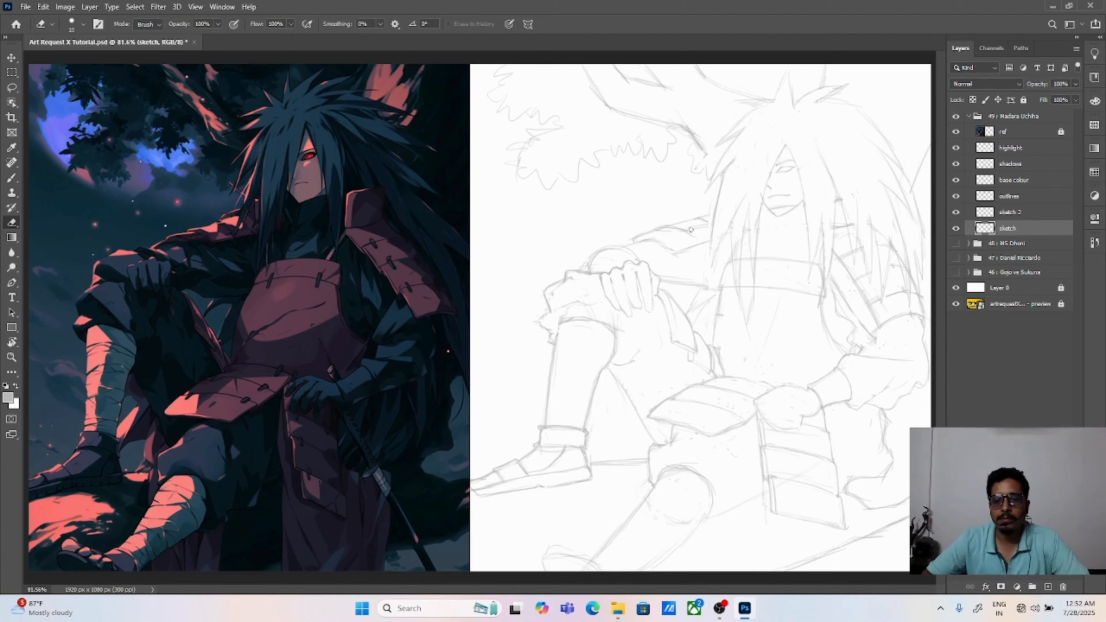
left_click_drag(906, 178, 904, 256)
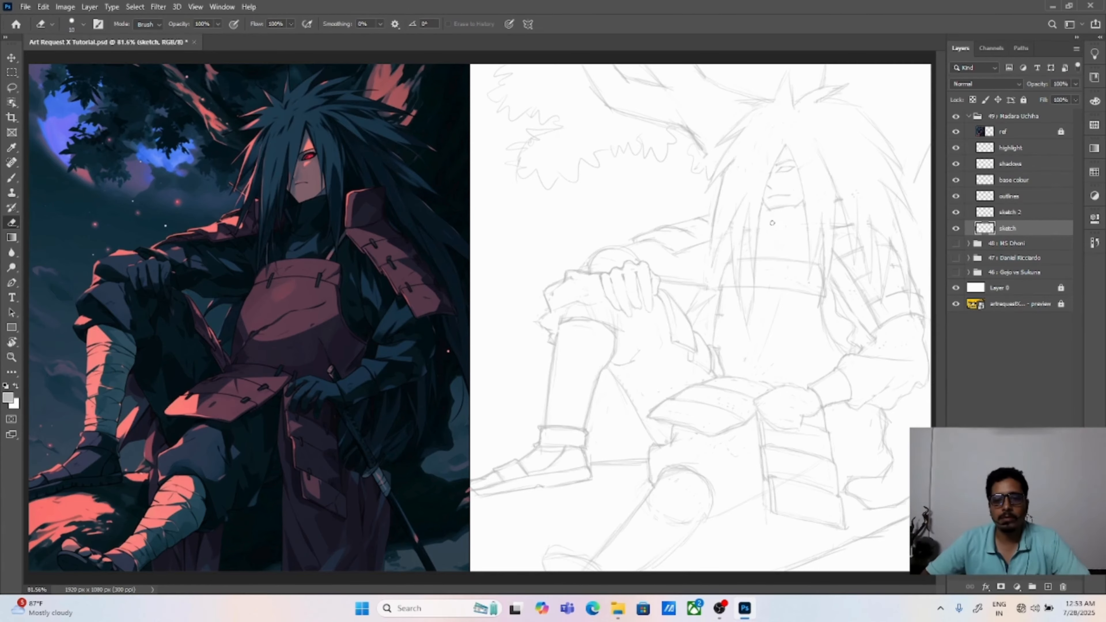
Step: Refine the chin, neck and pointed side hair strands, erasing the long tips that overlap the chest plate
key("b")
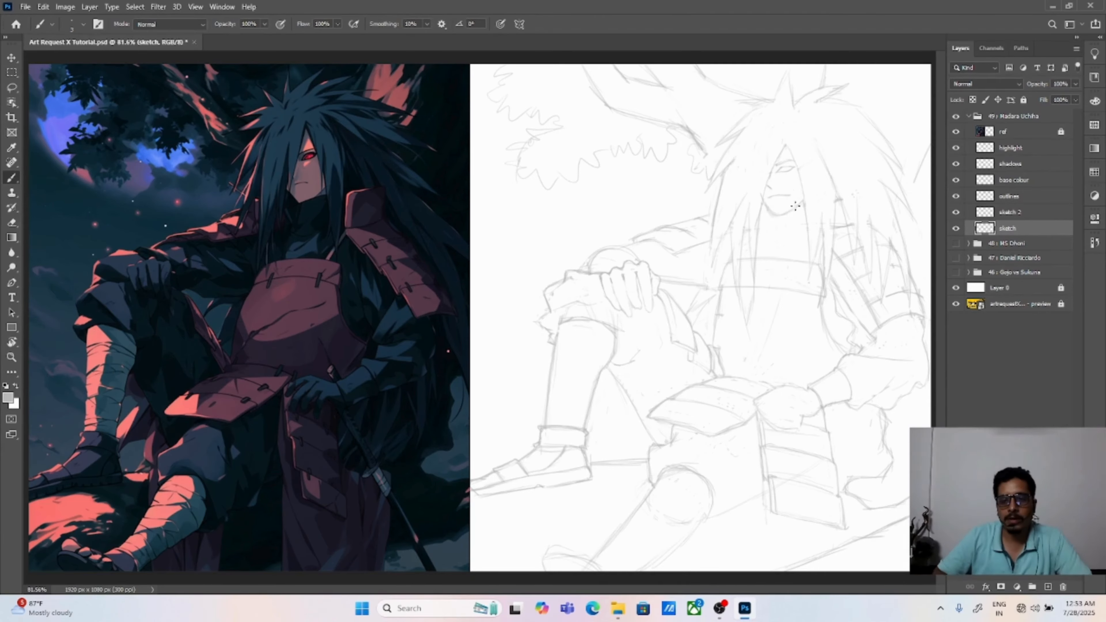
scroll(763, 243, "up", 2)
left_click_drag(764, 243, 632, 341)
key("e")
mouse_move(650, 277)
left_mouse_down()
mouse_move(634, 235)
mouse_move(716, 251)
left_mouse_up()
key("ctrl+0")
key("v")
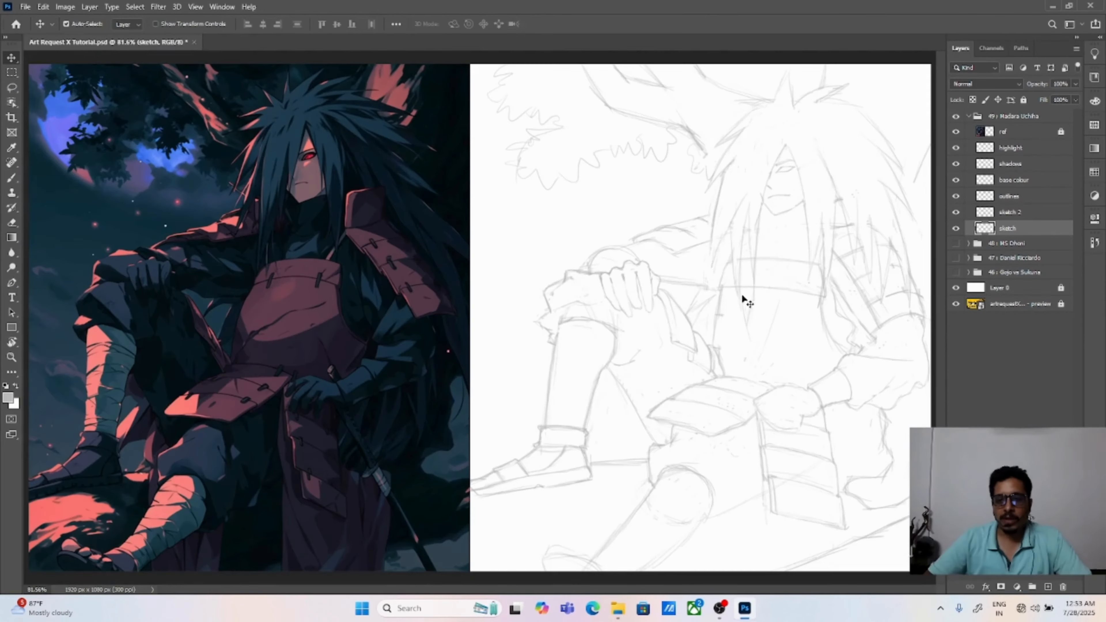
key("b")
key("e")
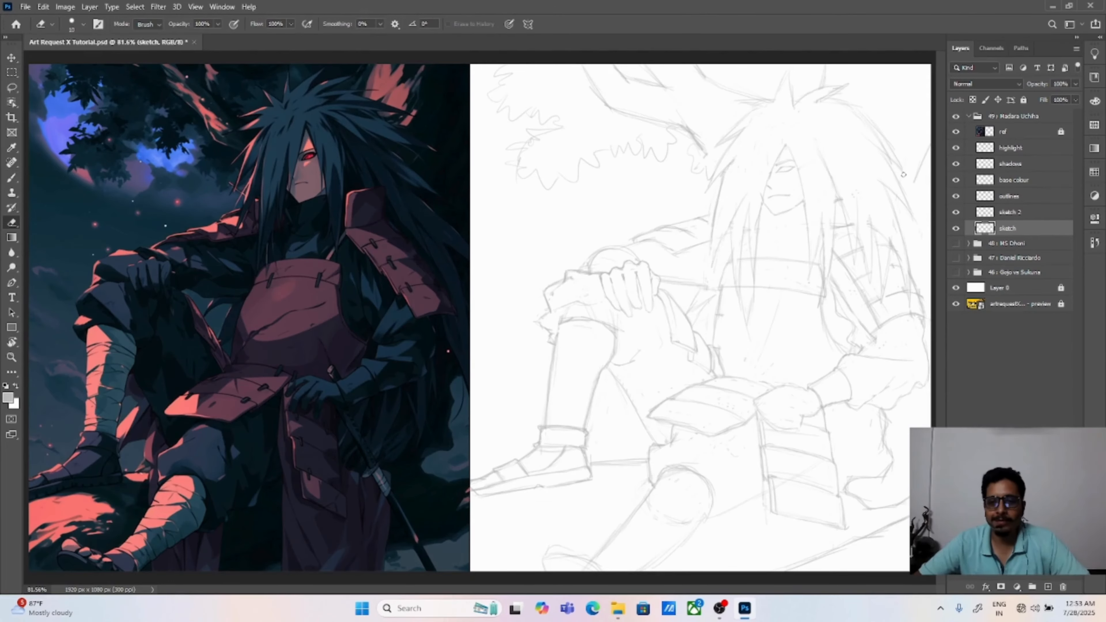
key("b")
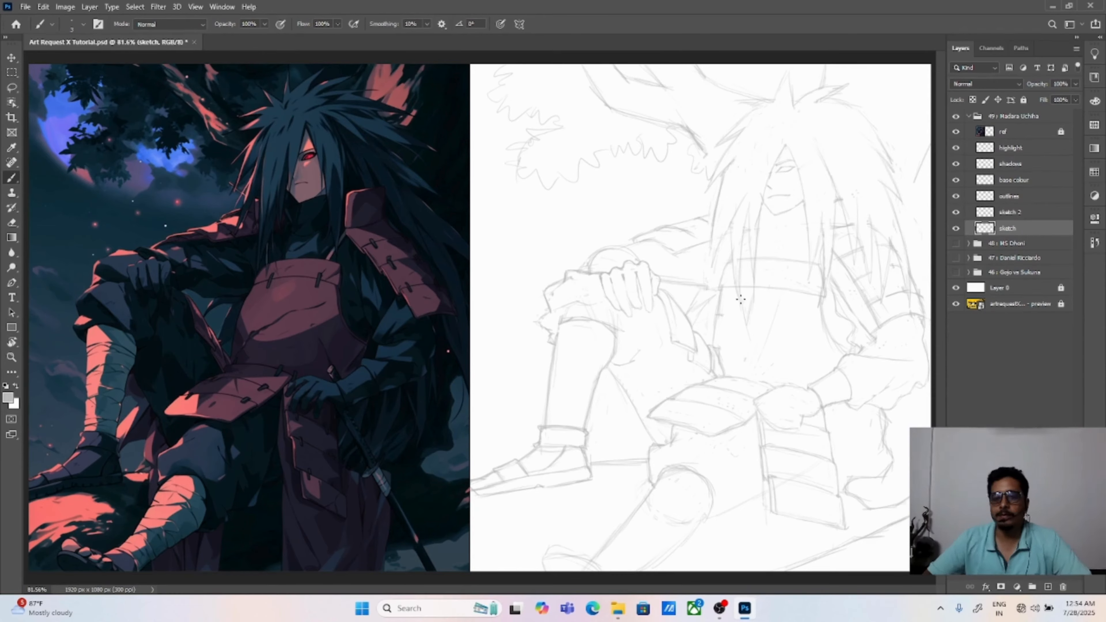
key("e")
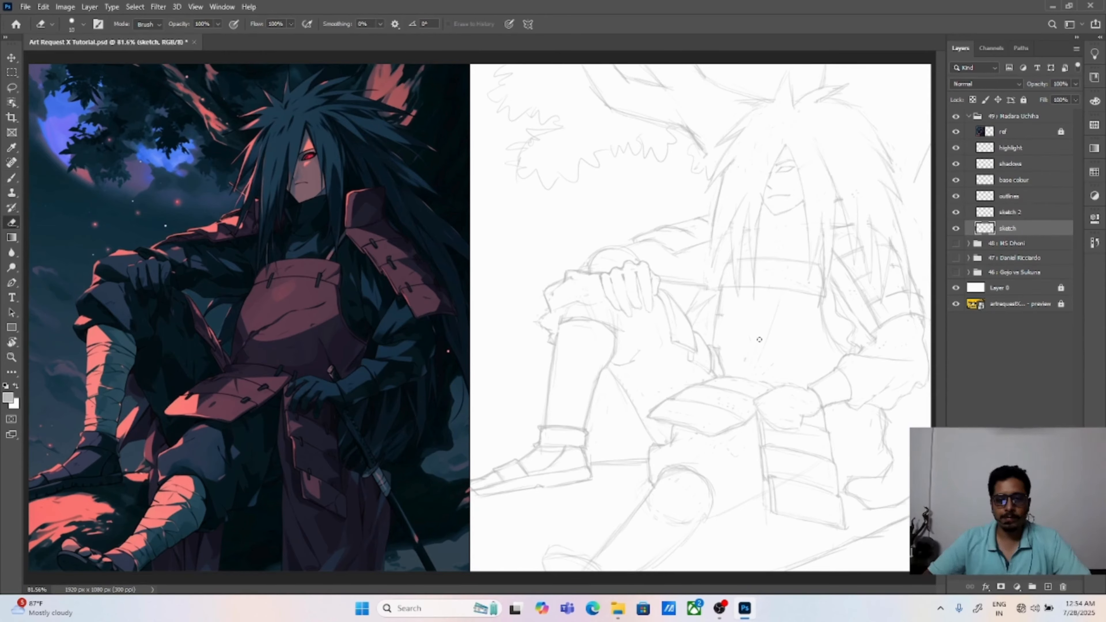
Step: Select the sketched head and hair with the lasso, scale them to about 102.6% and rotate them about 1.8°
key("l")
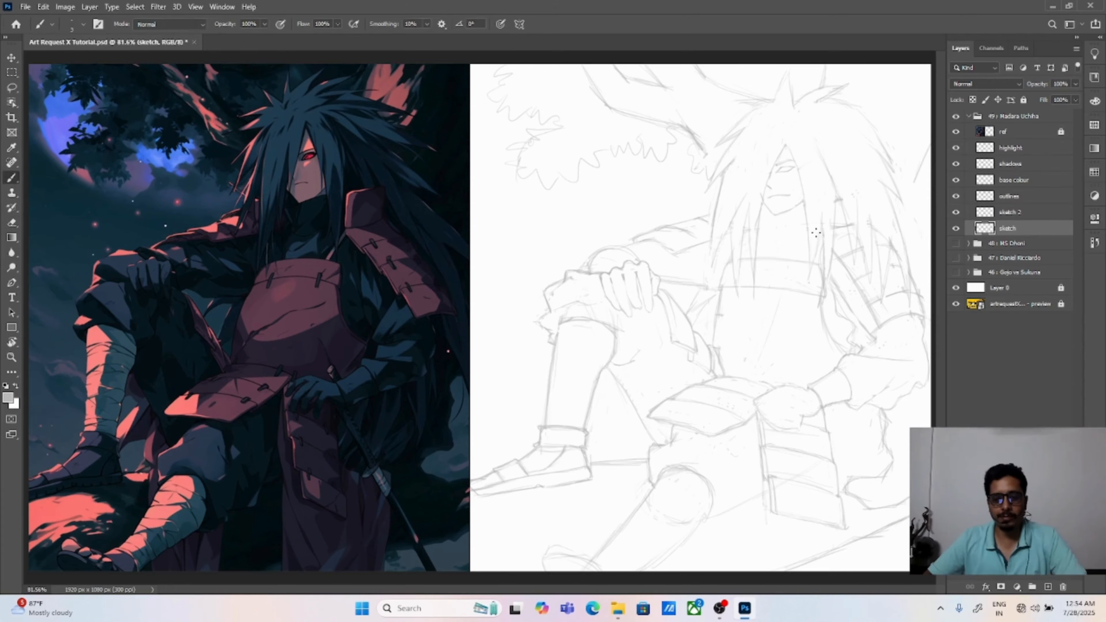
mouse_move(711, 208)
left_mouse_down()
mouse_move(708, 247)
mouse_move(729, 251)
mouse_move(741, 290)
mouse_move(742, 259)
mouse_move(753, 280)
mouse_move(757, 263)
mouse_move(805, 261)
mouse_move(806, 285)
mouse_move(824, 286)
mouse_move(839, 205)
mouse_move(857, 266)
mouse_move(879, 289)
mouse_move(896, 260)
mouse_move(910, 308)
mouse_move(909, 208)
mouse_move(842, 77)
mouse_move(775, 78)
mouse_move(739, 97)
mouse_move(711, 210)
left_mouse_up()
key("ctrl+t")
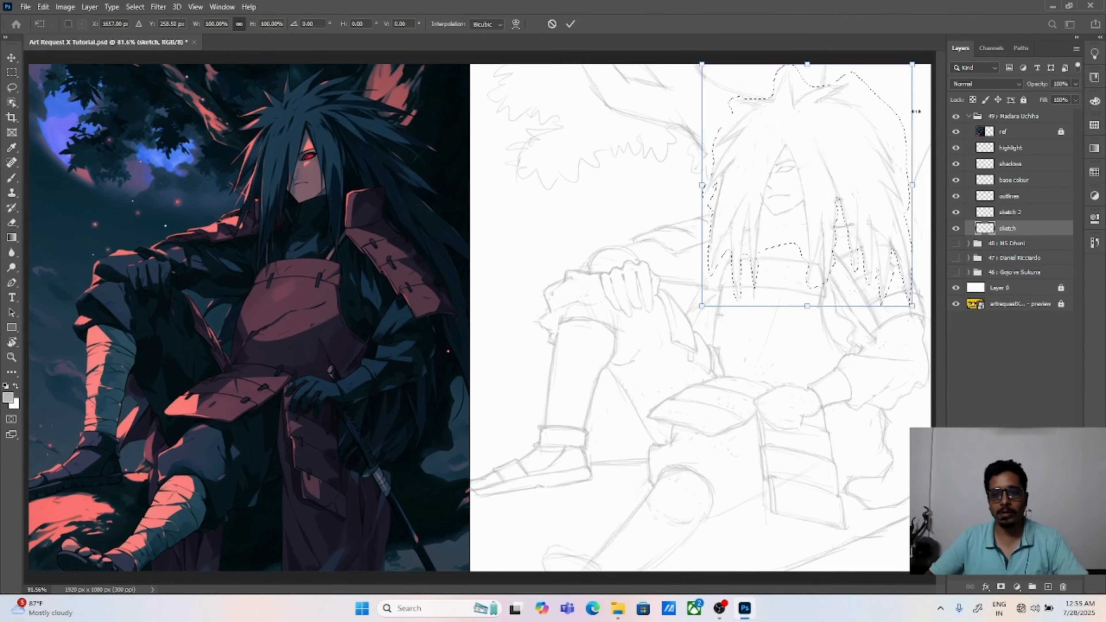
left_click_drag(920, 59, 924, 63)
left_click_drag(706, 60, 701, 54)
left_click_drag(803, 183, 805, 183)
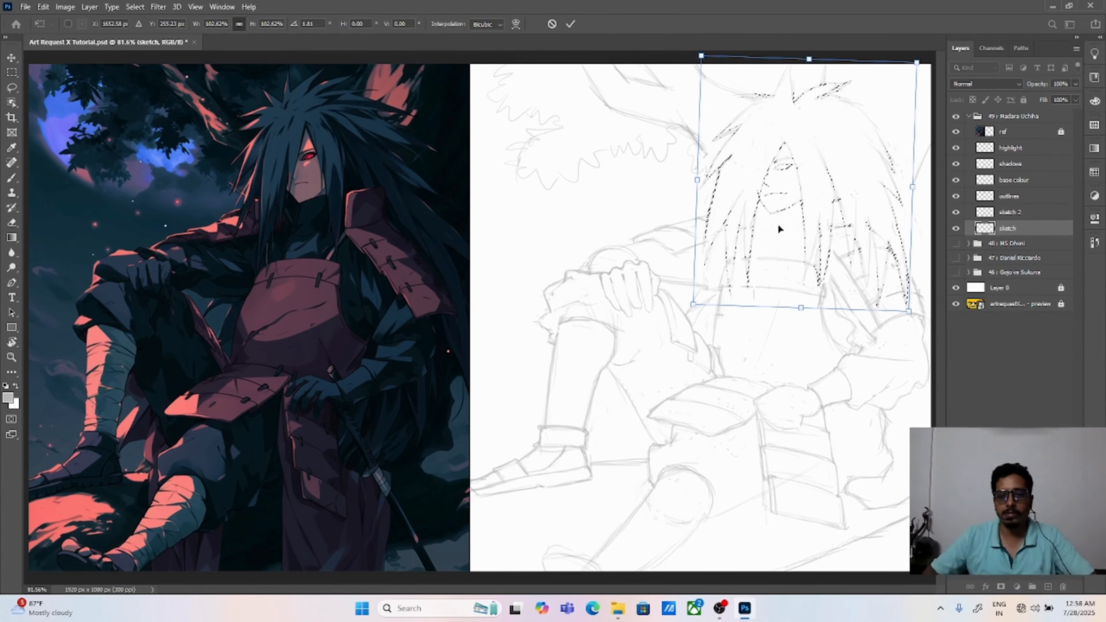
key("Return")
key("ctrl+d")
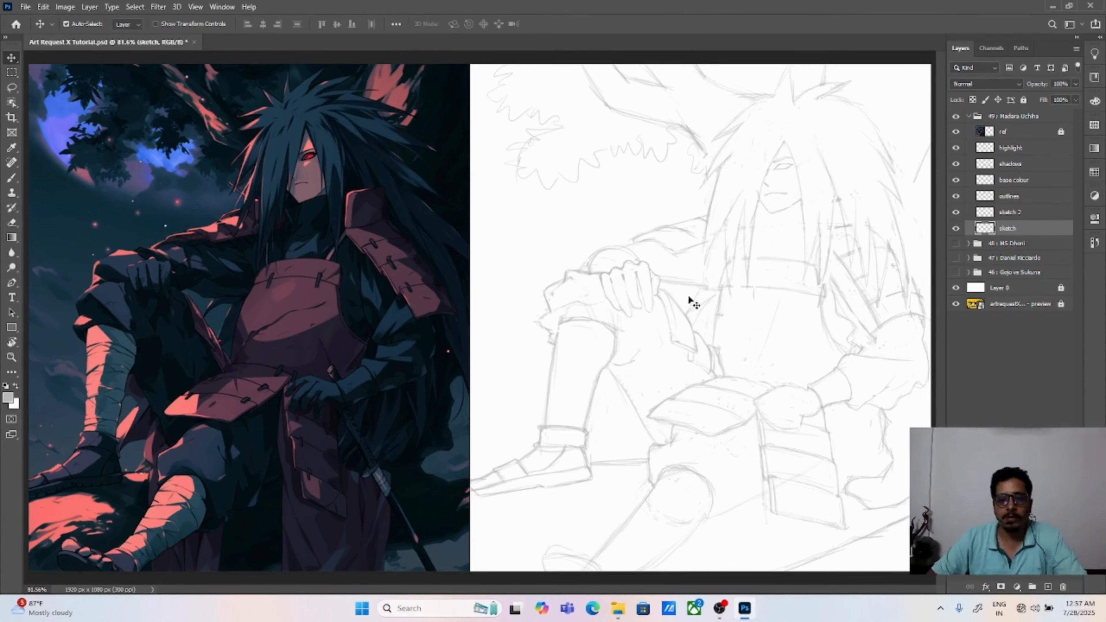
Step: Redraw the eyebrow and visible eye with thicker, cleaner lines, erasing the rough edges around them
key("b")
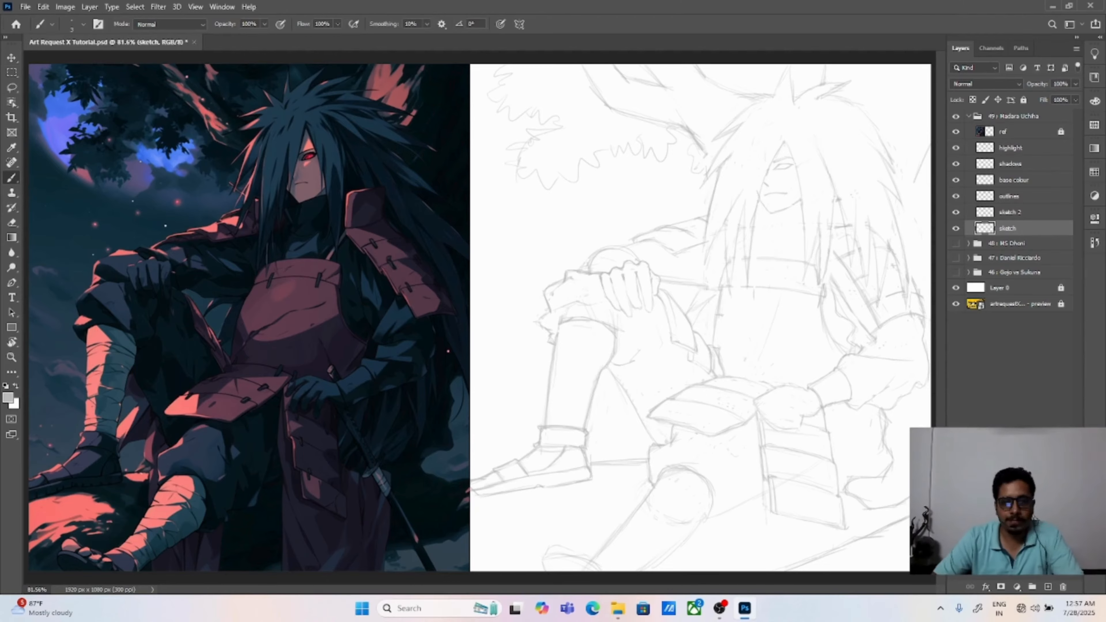
key("ctrl+plus")
key("ctrl+plus")
mouse_move(388, 247)
left_mouse_down()
mouse_move(629, 461)
mouse_move(174, 468)
left_mouse_up()
key("ctrl+plus")
left_click_drag(718, 244, 480, 323)
left_click_drag(611, 166, 666, 163)
key("e")
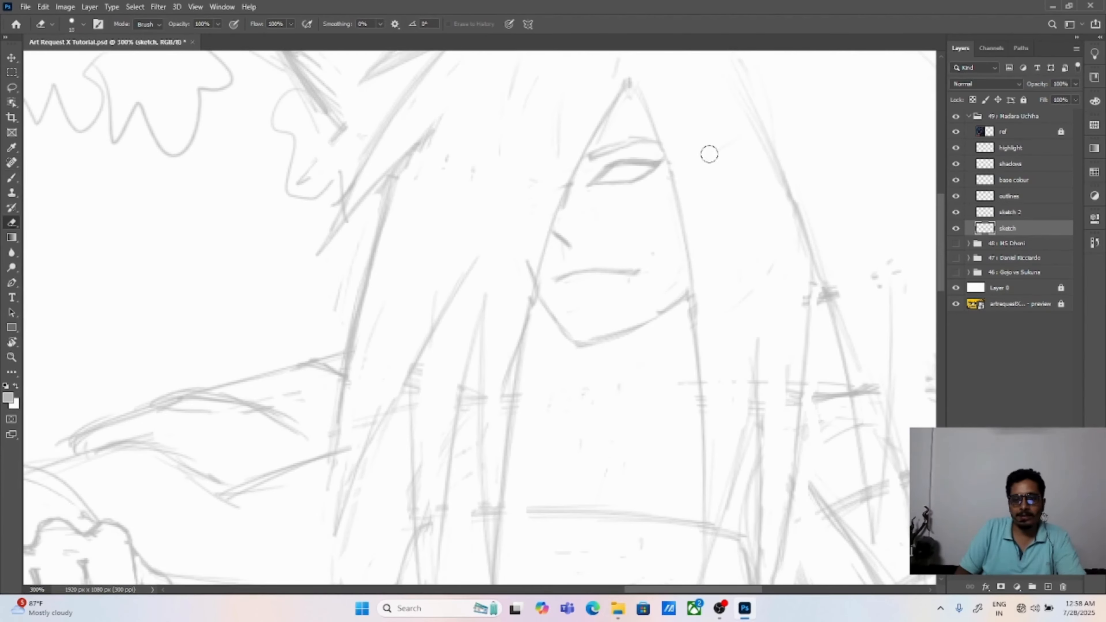
key("b")
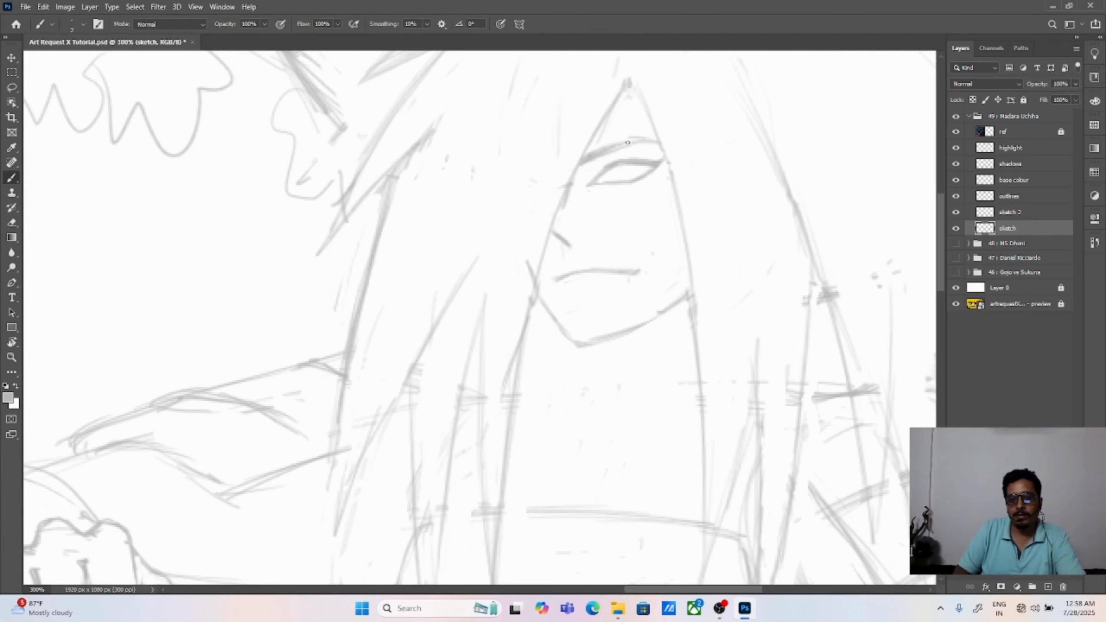
left_click_drag(592, 152, 656, 138)
key("e")
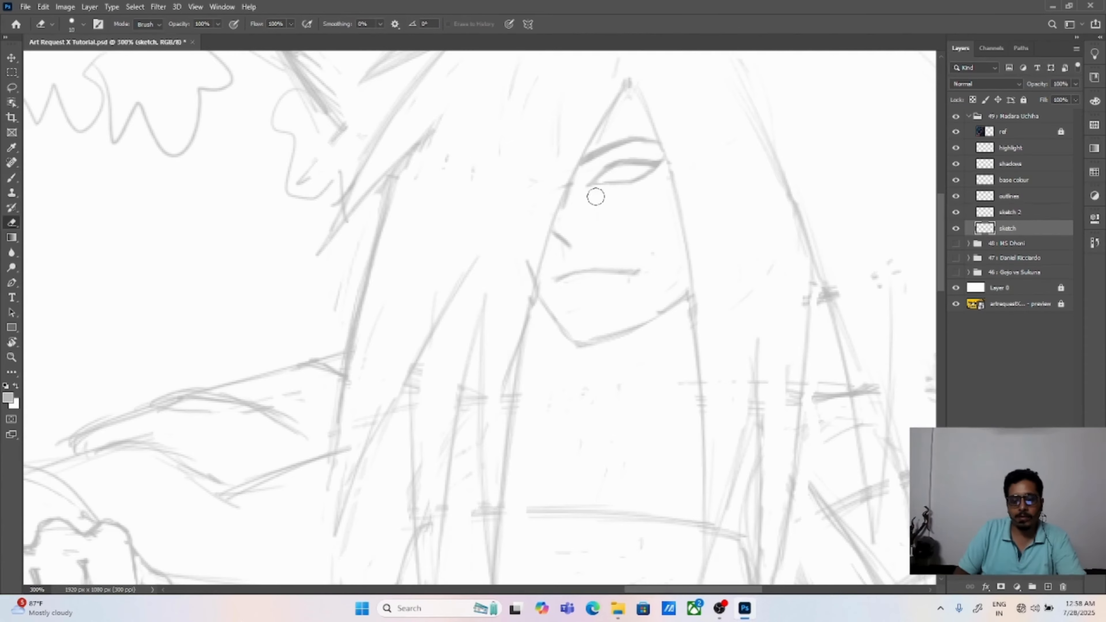
key("b")
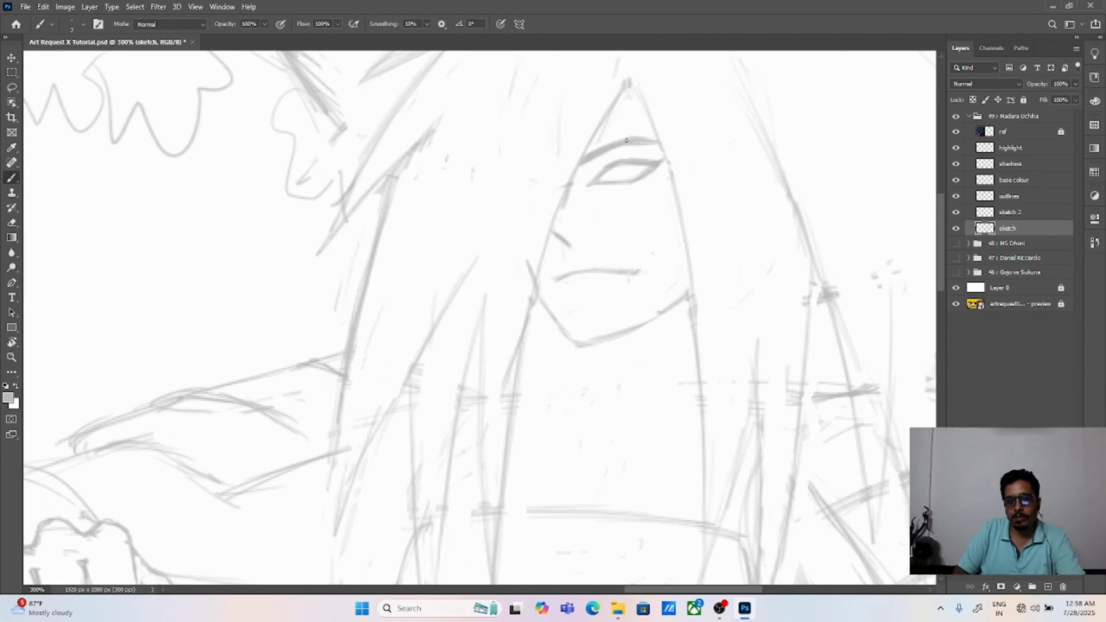
key("e")
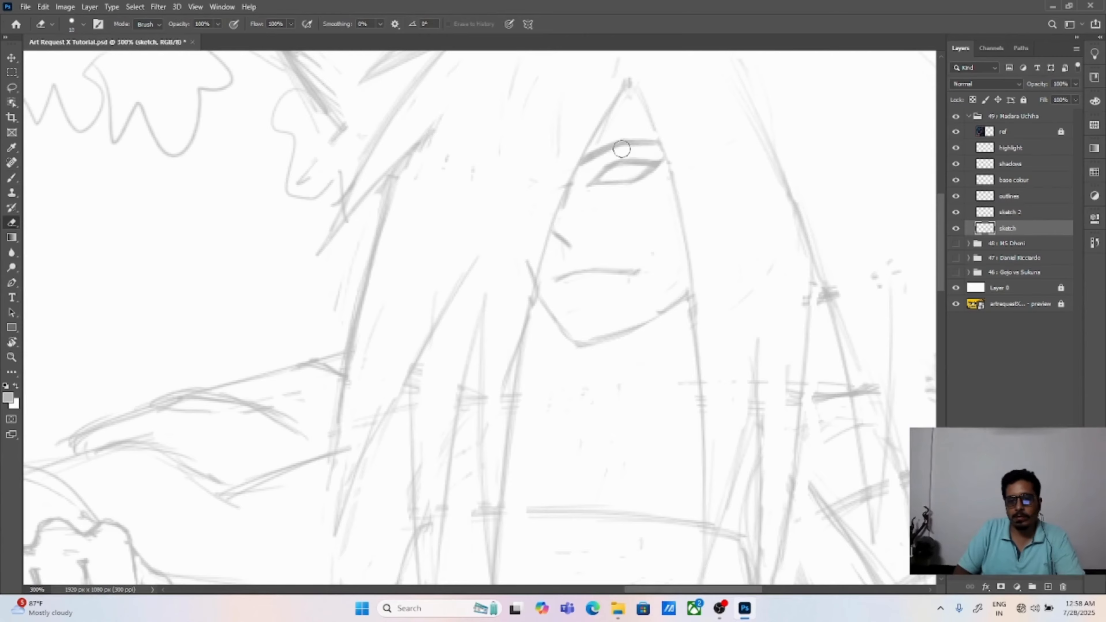
Step: Sketch the wavy trouser fold hanging behind the raised shin and erase the old straight thigh line
key("v")
key("ctrl+0")
key("ctrl+plus")
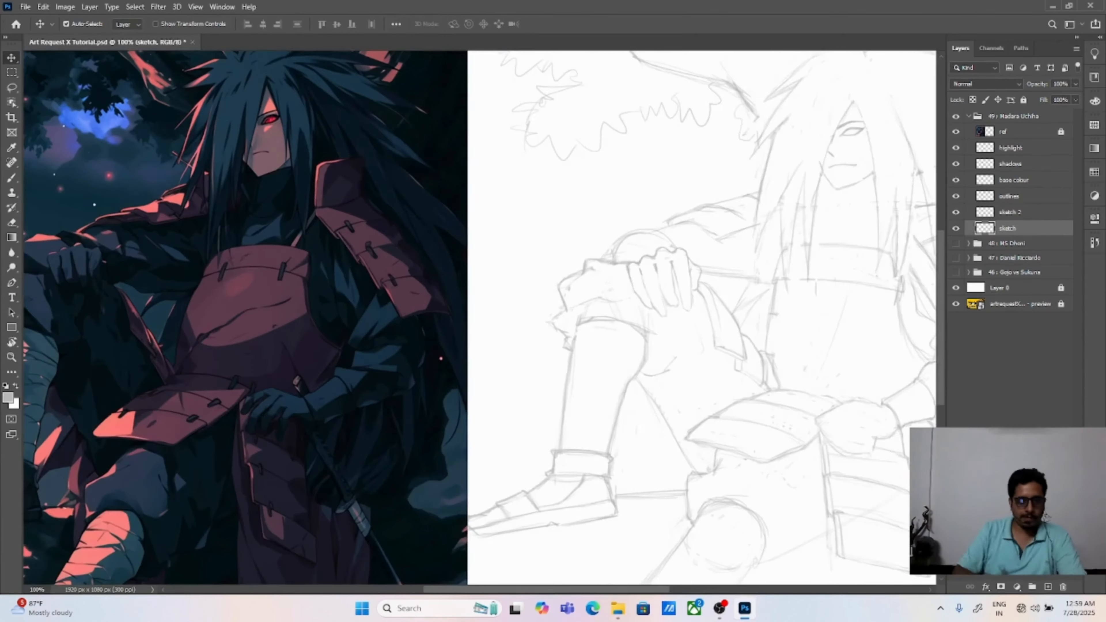
key("b")
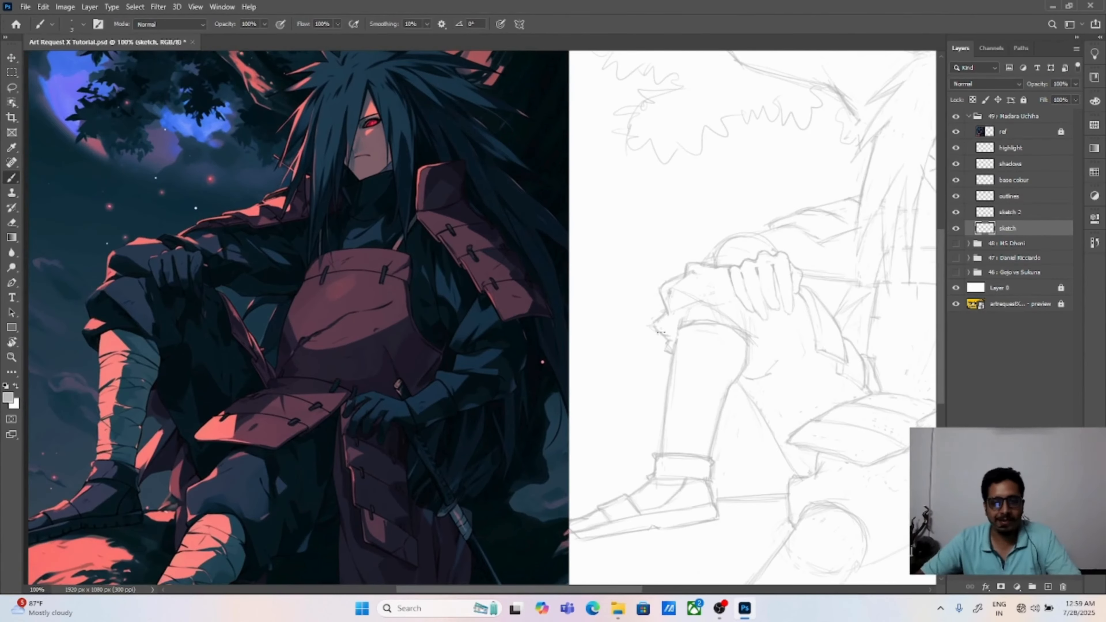
left_click_drag(781, 296, 747, 269)
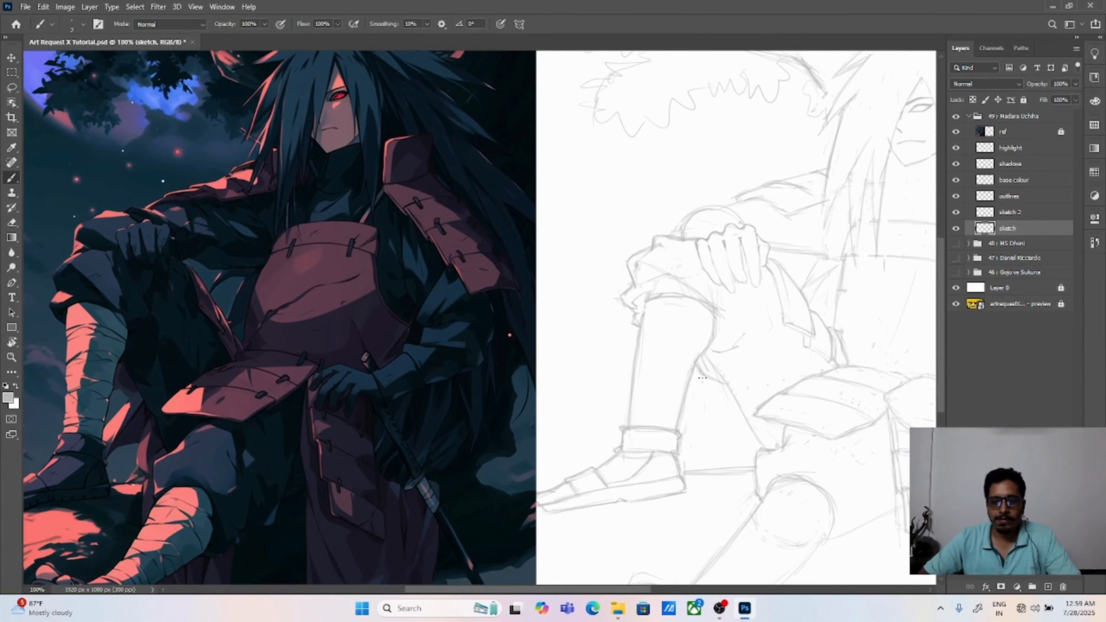
key("e")
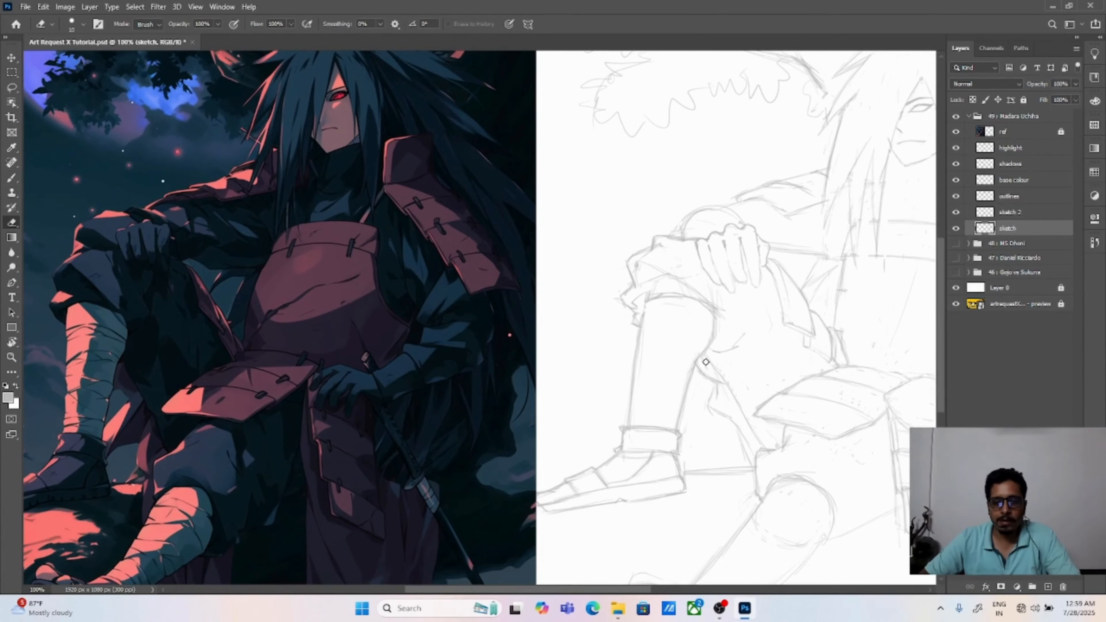
left_click_drag(862, 501, 701, 370)
Step: Sketch the trouser cloth and folds draped around the lowered knee beside the hanging armour plates
key("b")
left_click_drag(652, 422, 688, 413)
mouse_move(635, 328)
left_mouse_down()
mouse_move(797, 316)
mouse_move(636, 300)
left_mouse_up()
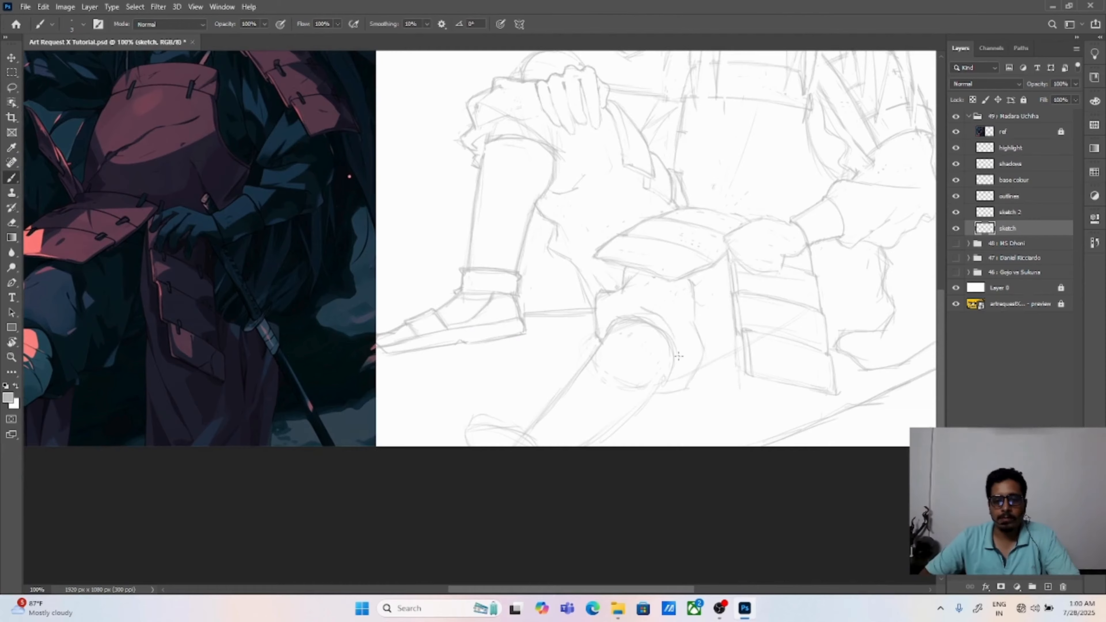
mouse_move(718, 375)
left_mouse_down()
mouse_move(621, 291)
mouse_move(643, 257)
left_mouse_up()
mouse_move(682, 106)
left_mouse_down()
mouse_move(601, 217)
mouse_move(644, 269)
mouse_move(755, 282)
left_mouse_up()
Step: Sketch the outermost finger on the resting hand, enlarge it slightly with a lasso selection and transform, and clean up its lines
left_click_drag(710, 333, 738, 310)
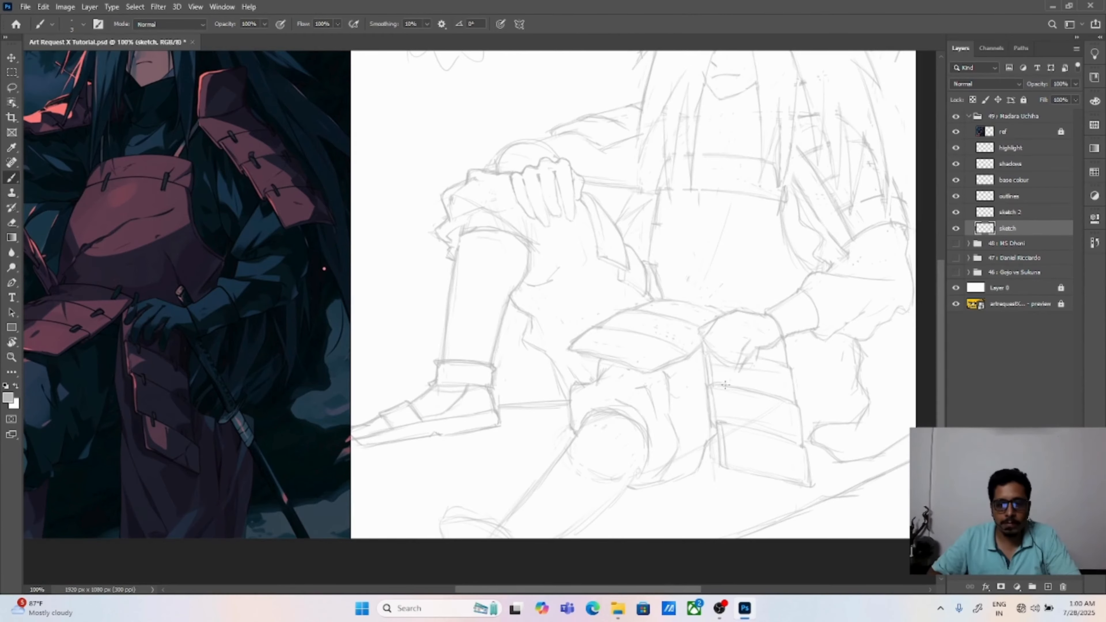
scroll(724, 384, "up", 3)
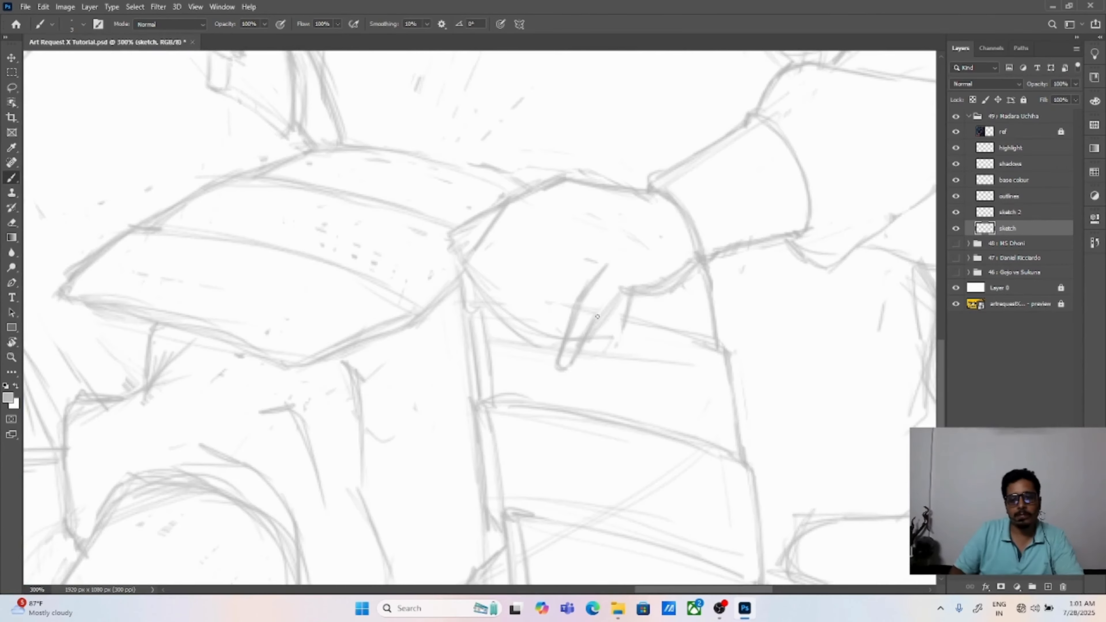
key("l")
mouse_move(701, 256)
left_mouse_down()
mouse_move(654, 249)
mouse_move(698, 272)
left_mouse_up()
key("ctrl+t")
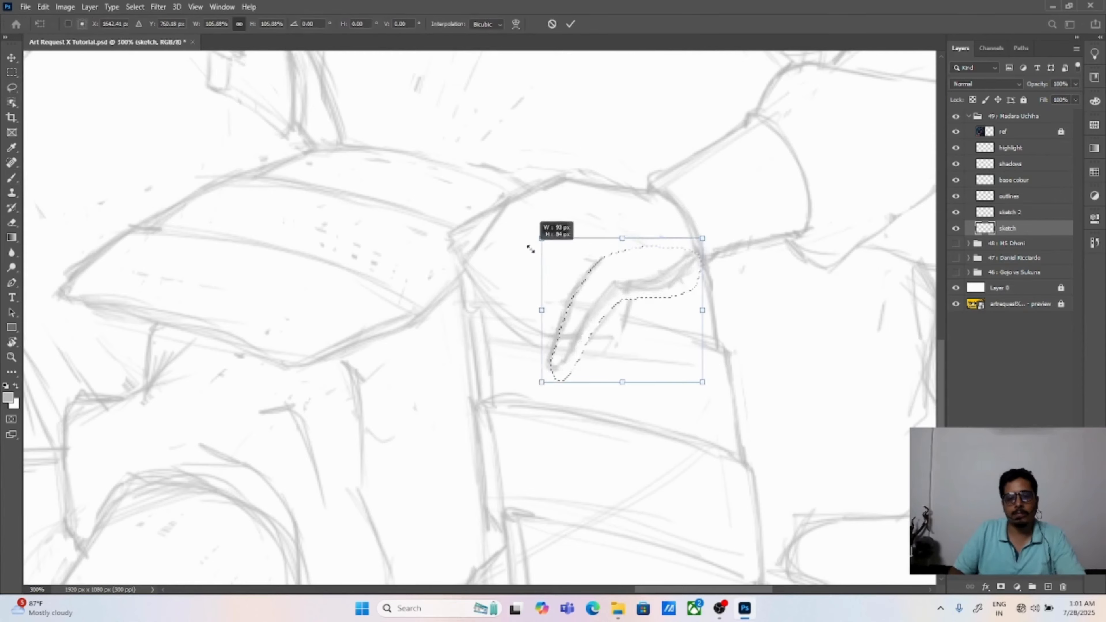
left_click_drag(530, 248, 537, 242)
key("Return")
key("ctrl+d")
key("e")
mouse_move(558, 359)
left_mouse_down()
mouse_move(564, 327)
mouse_move(682, 274)
mouse_move(615, 303)
mouse_move(609, 322)
mouse_move(652, 299)
left_mouse_up()
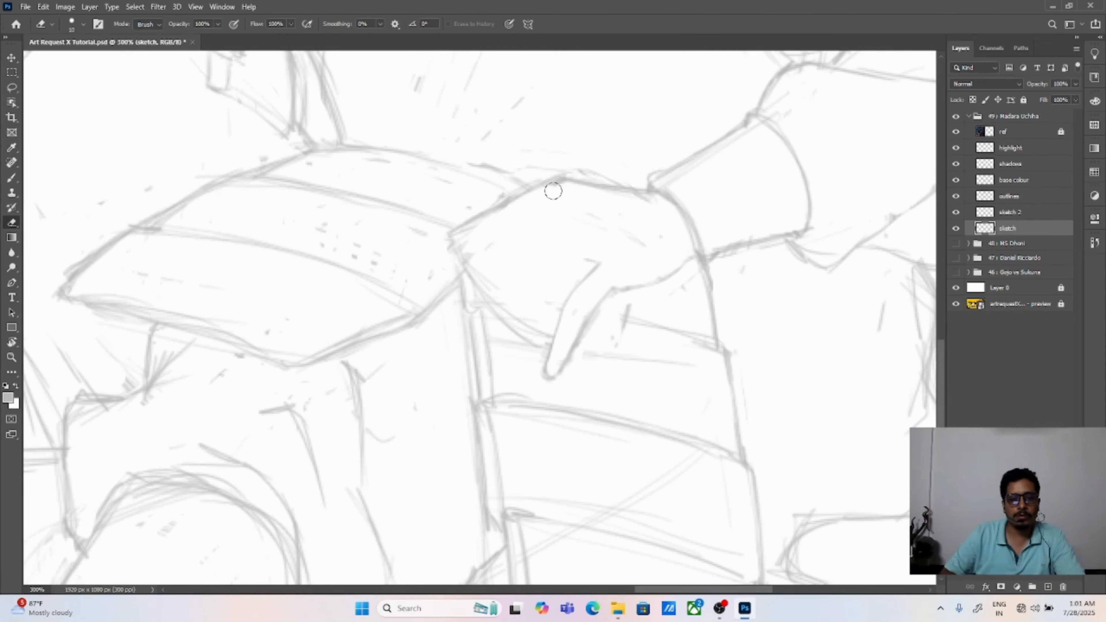
Step: Erase the fist's old upper outline and sketch the back of the hand with fingers reaching over the waist plate's edge
left_click_drag(553, 191, 649, 195)
key("b")
mouse_move(598, 262)
left_mouse_down()
mouse_move(545, 364)
mouse_move(554, 378)
left_mouse_up()
mouse_move(471, 238)
left_mouse_down()
mouse_move(549, 249)
mouse_move(501, 228)
mouse_move(466, 270)
mouse_move(548, 362)
left_mouse_up()
left_click_drag(568, 209, 466, 271)
mouse_move(476, 313)
left_mouse_down()
mouse_move(527, 238)
mouse_move(590, 205)
mouse_move(540, 274)
mouse_move(610, 229)
left_mouse_up()
mouse_move(471, 288)
left_mouse_down()
mouse_move(518, 244)
mouse_move(522, 222)
left_mouse_up()
Step: Refine the front fingers and add the thumb and the remaining finger to the resting hand
key("e")
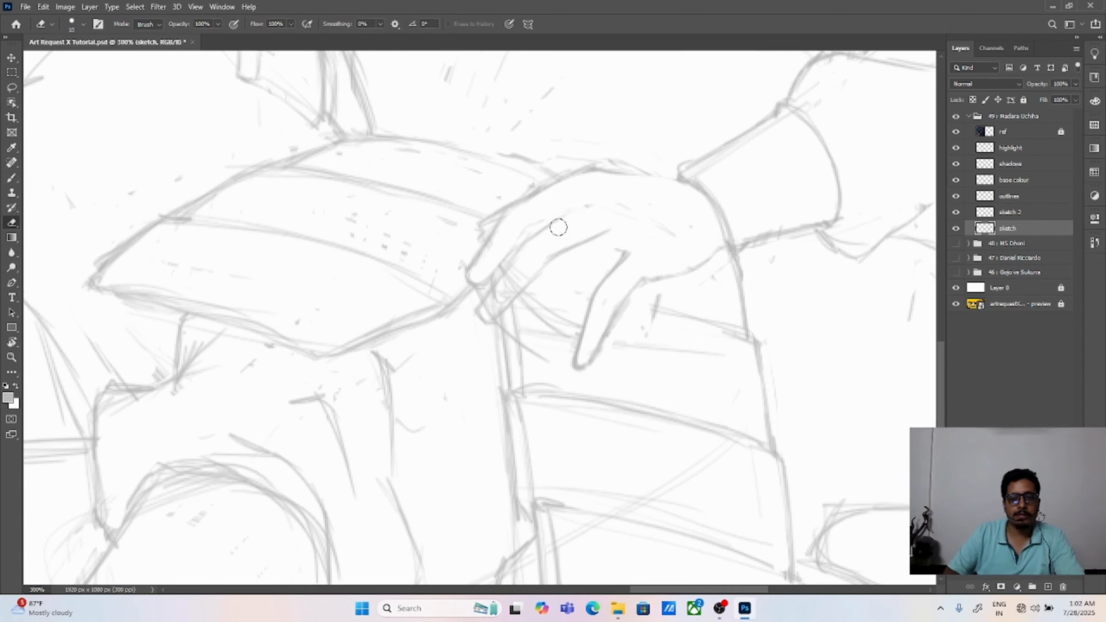
key("b")
left_click_drag(472, 283, 529, 237)
left_click_drag(481, 320, 560, 257)
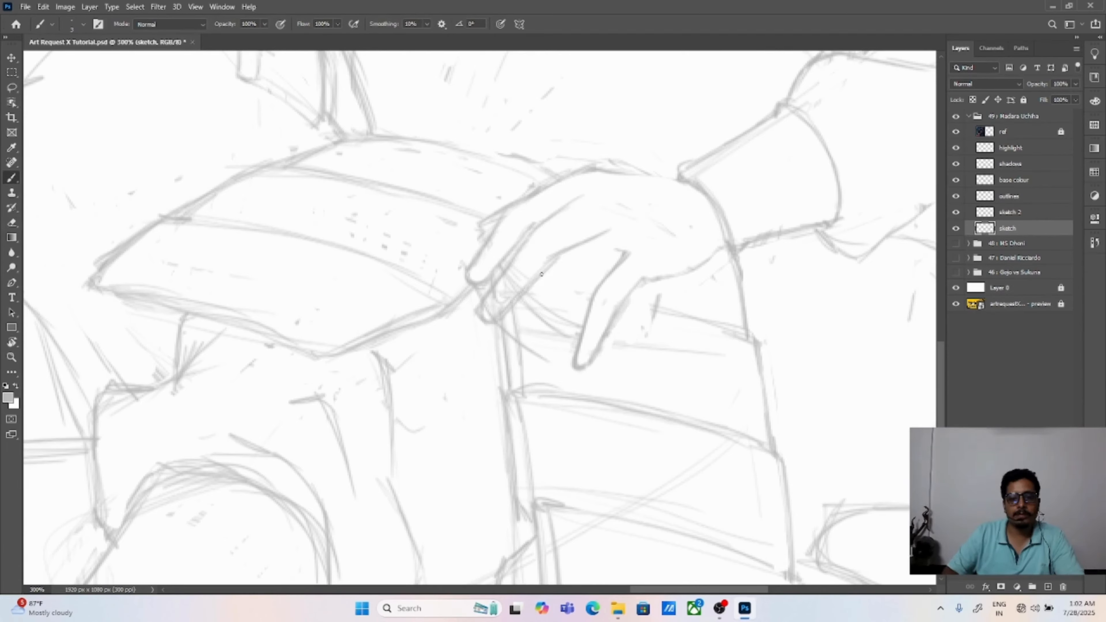
left_click_drag(580, 167, 527, 196)
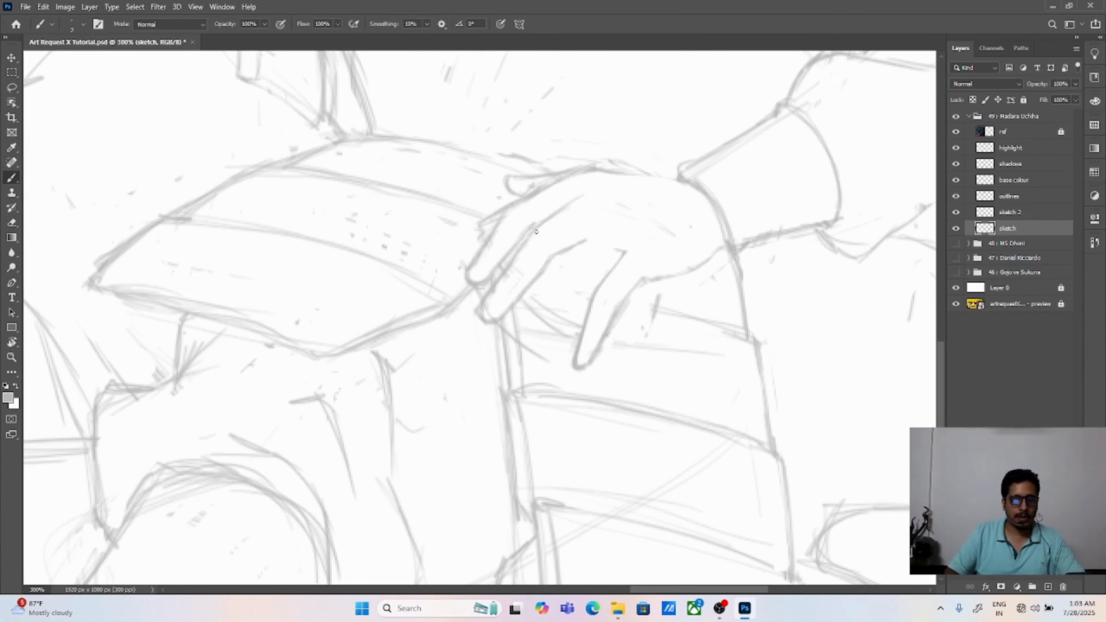
mouse_move(590, 238)
left_mouse_down()
mouse_move(547, 283)
mouse_move(526, 344)
mouse_move(582, 281)
mouse_move(577, 340)
mouse_move(596, 350)
left_mouse_up()
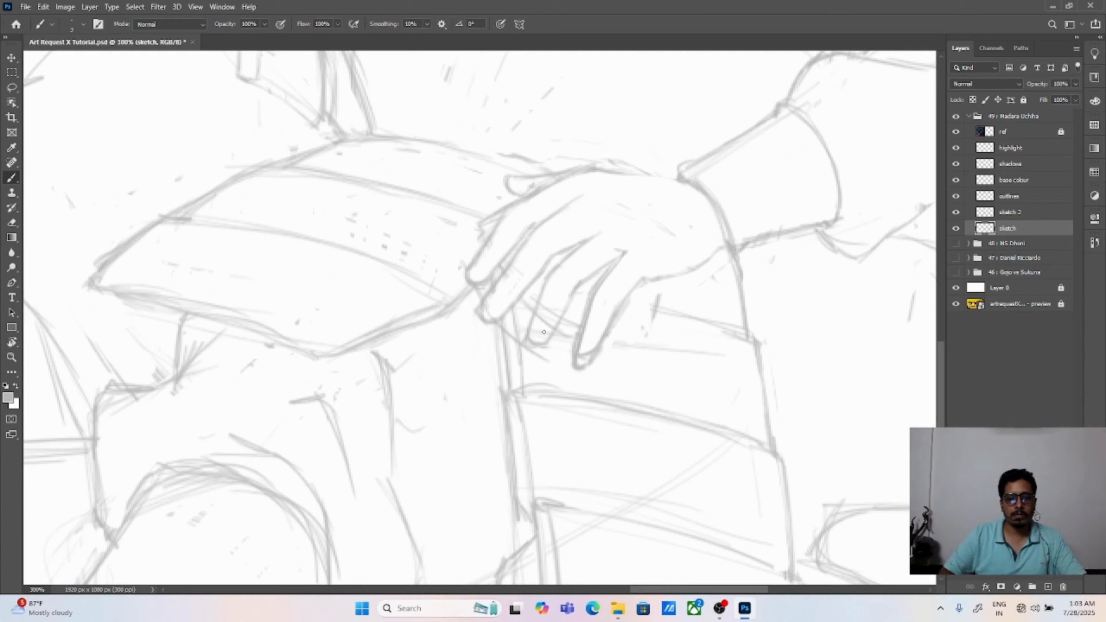
mouse_move(524, 345)
left_mouse_down()
mouse_move(547, 341)
mouse_move(584, 366)
left_mouse_up()
Step: Shorten the outermost fingertip and erase the rough overlapping lines around the resting hand's fingers
key("e")
left_click_drag(585, 350, 625, 254)
left_click_drag(536, 340, 557, 288)
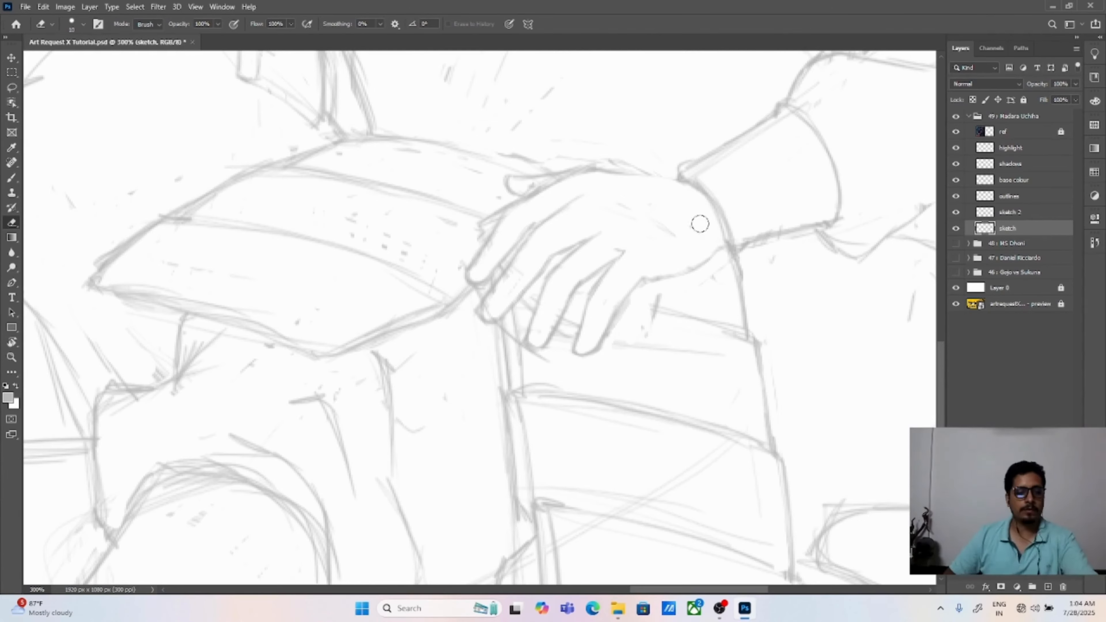
left_click_drag(634, 301, 612, 335)
left_click_drag(484, 227, 547, 183)
mouse_move(485, 313)
left_mouse_down()
mouse_move(507, 315)
mouse_move(536, 276)
left_mouse_up()
key("b")
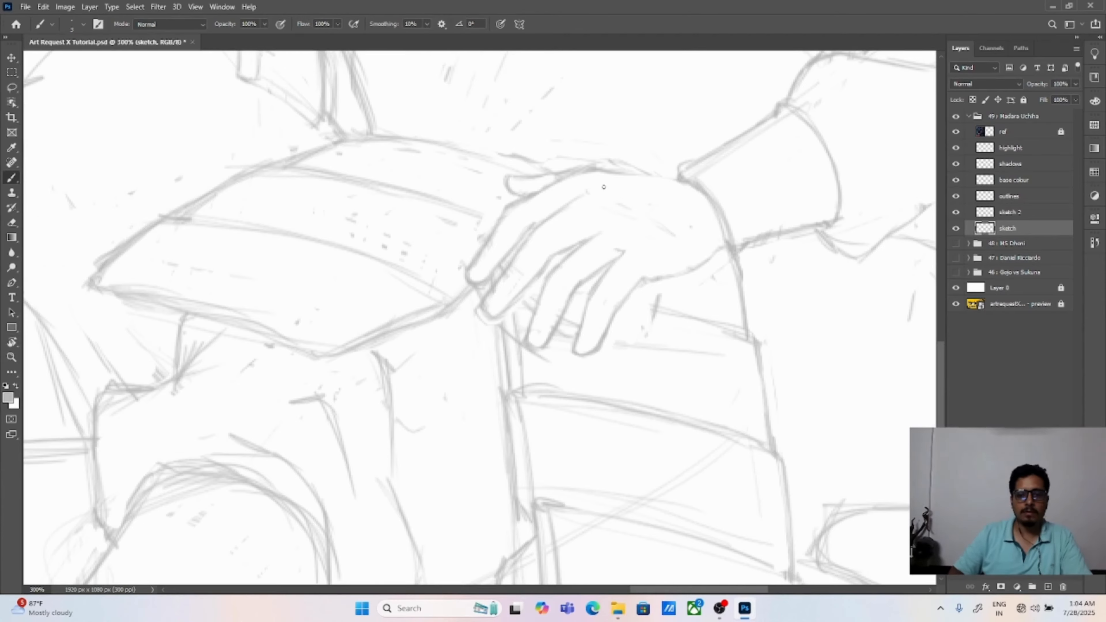
Step: Add knuckle lines to the back of the resting hand and enlarge the hand slightly with a lasso selection and transform
left_click_drag(634, 216, 647, 240)
left_click_drag(586, 191, 609, 189)
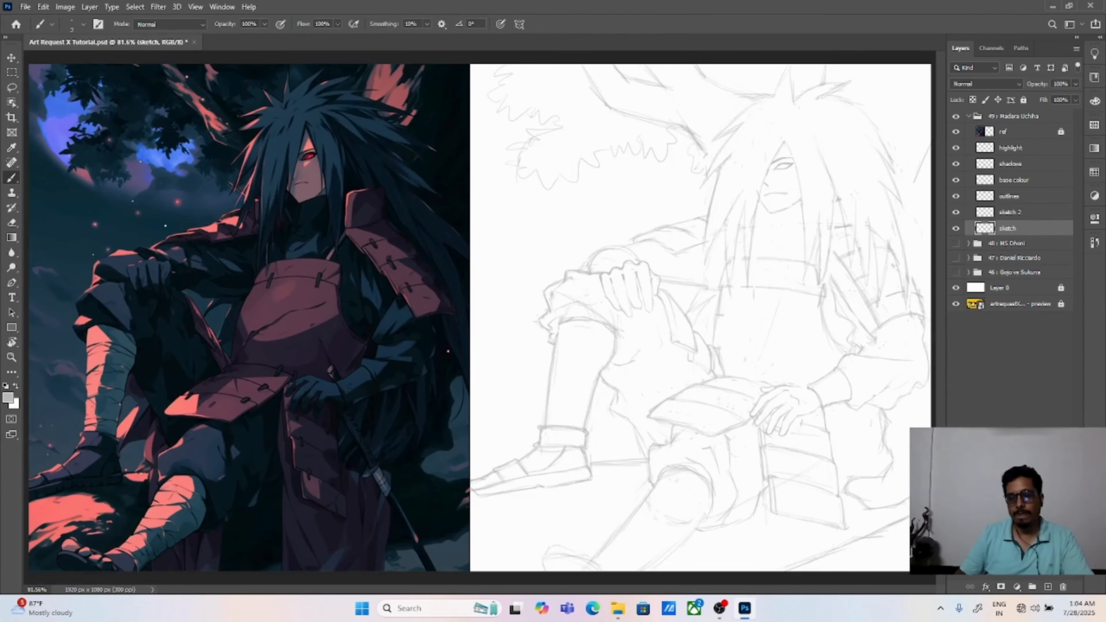
scroll(740, 409, "up", 2)
left_click_drag(738, 409, 381, 329)
key("l")
mouse_move(556, 285)
left_mouse_down()
mouse_move(502, 265)
mouse_move(425, 279)
mouse_move(415, 352)
mouse_move(423, 377)
mouse_move(478, 391)
mouse_move(582, 333)
mouse_move(556, 283)
left_mouse_up()
key("ctrl+t")
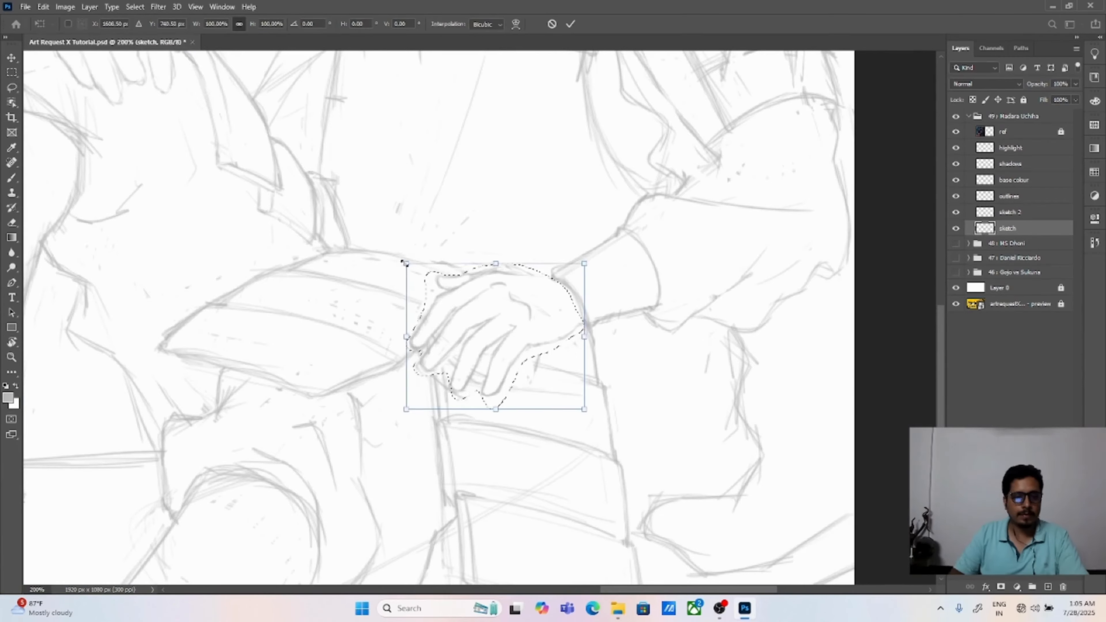
left_click_drag(405, 263, 384, 245)
left_click_drag(541, 348, 547, 363)
key("Return")
key("ctrl+d")
key("v")
key("ctrl+0")
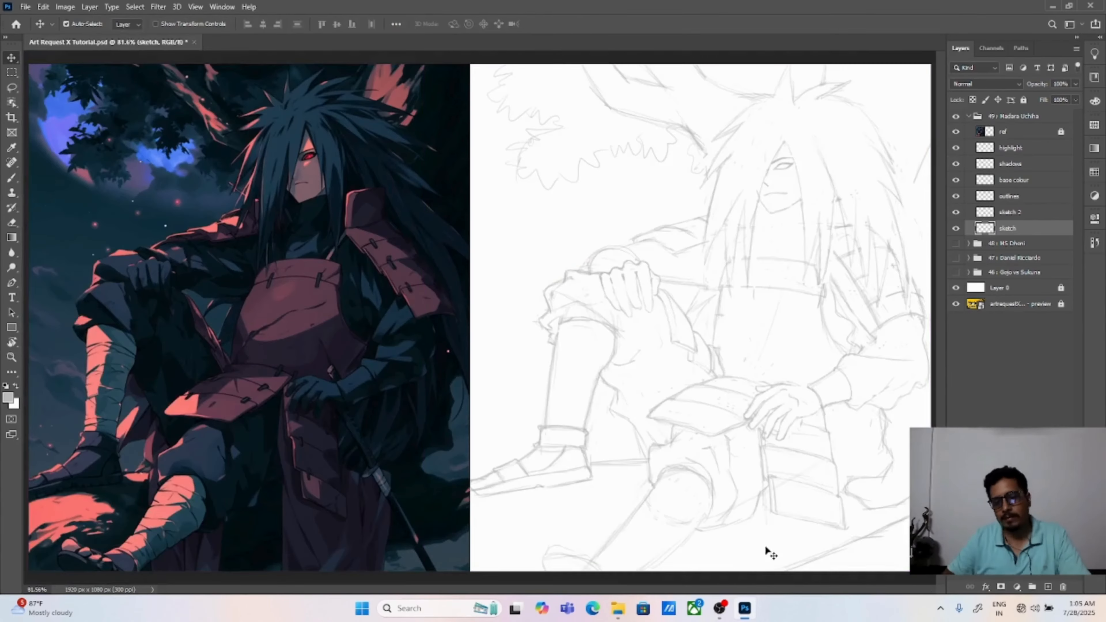
Step: Lasso the resting hand together with its wrist cuff and scale the selection up slightly
key("ctrl+plus")
key("ctrl+plus")
key("l")
mouse_move(692, 270)
left_mouse_down()
mouse_move(661, 272)
mouse_move(468, 370)
mouse_move(462, 411)
mouse_move(495, 441)
mouse_move(540, 450)
mouse_move(637, 374)
mouse_move(715, 357)
mouse_move(693, 271)
left_mouse_up()
key("v")
key("ctrl+t")
left_click_drag(443, 451, 421, 464)
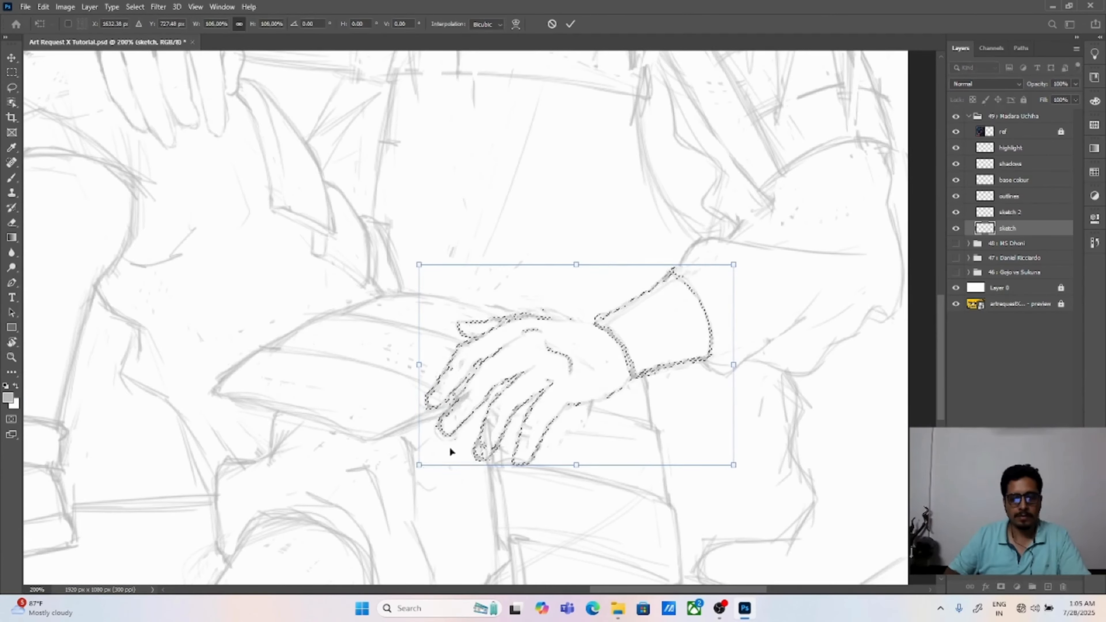
key("Return")
key("ctrl+d")
key("ctrl+0")
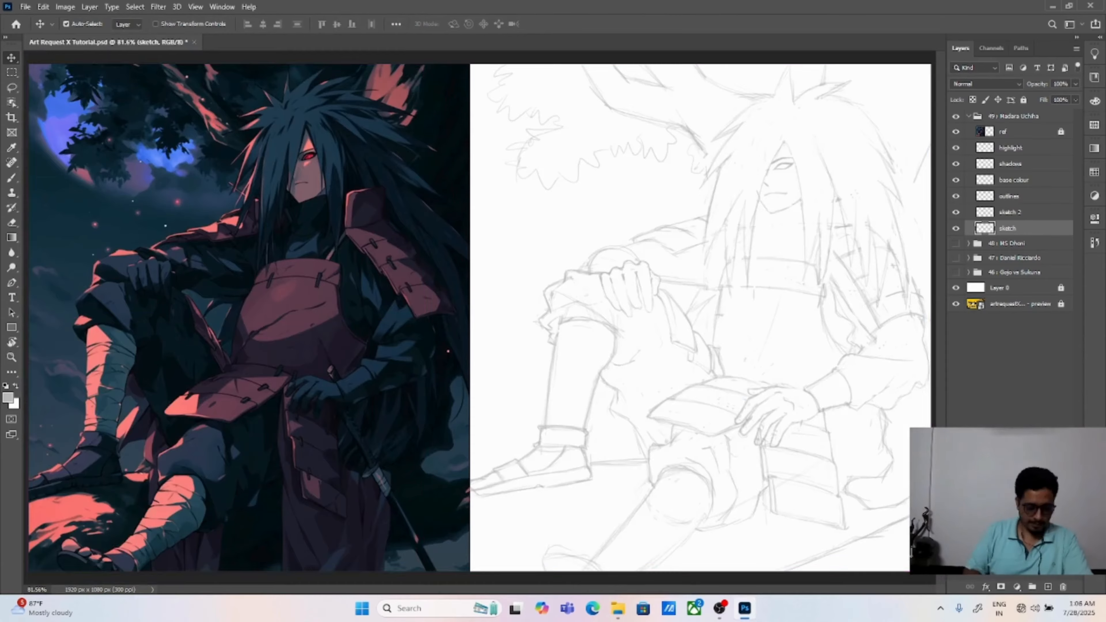
Step: Erase the doubled lines of the resting hand's wrist cuff and redraw its upper edge
key("ctrl+plus")
key("ctrl+plus")
key("b")
mouse_move(539, 260)
left_mouse_down()
mouse_move(573, 288)
mouse_move(587, 327)
mouse_move(560, 251)
mouse_move(619, 205)
left_mouse_up()
key("ctrl+z")
key("ctrl+z")
key("ctrl+z")
key("ctrl+z")
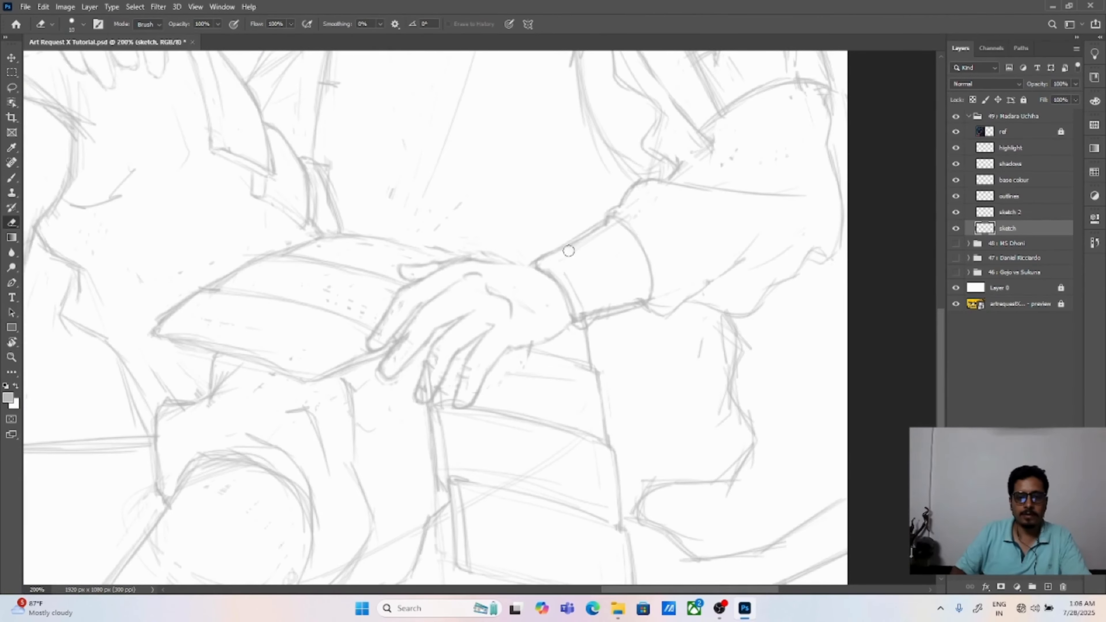
left_click_drag(530, 263, 602, 216)
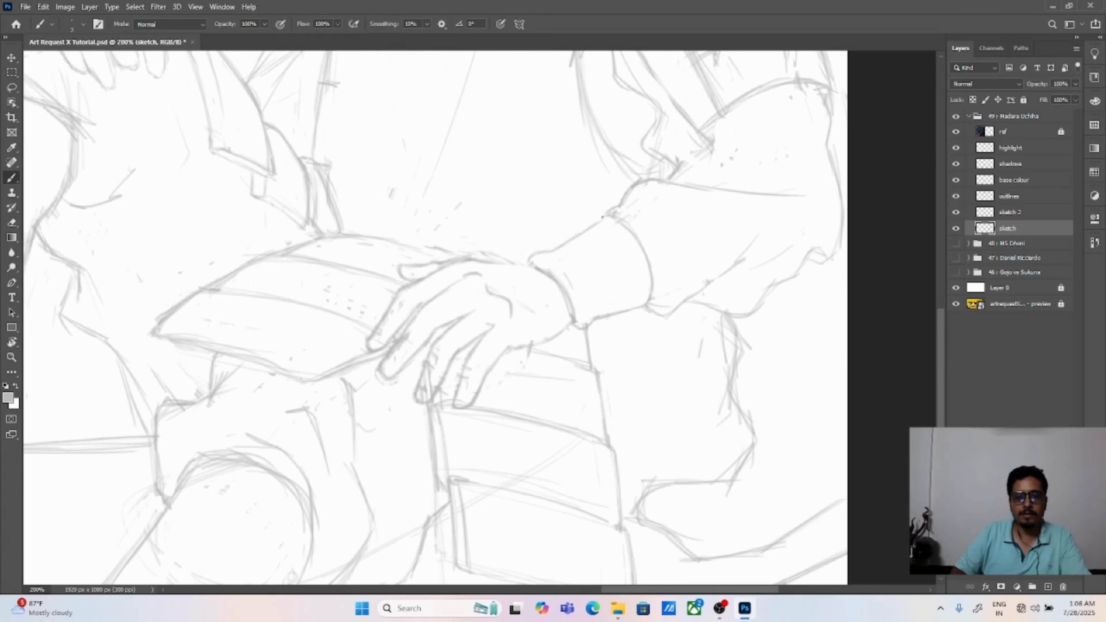
Step: Refine the sleeve outline behind the wrist cuff and erase the rough lines along the forearm
key("ctrl+0")
key("ctrl+plus")
key("ctrl+plus")
left_click_drag(674, 387, 234, 270)
left_click_drag(579, 327, 245, 253)
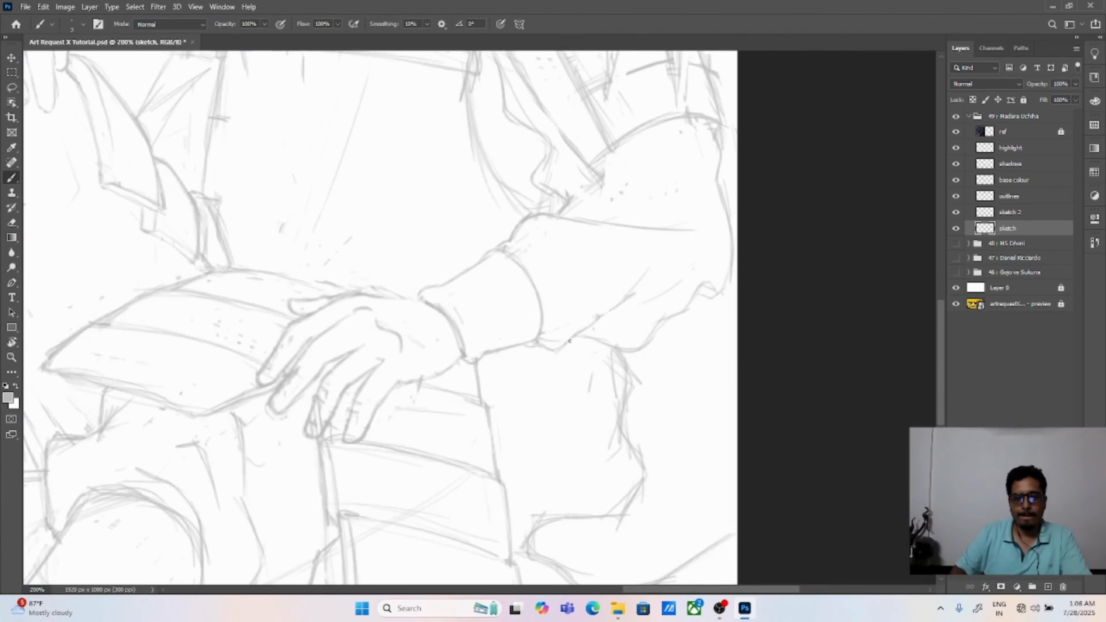
mouse_move(506, 238)
left_mouse_down()
mouse_move(541, 339)
mouse_move(673, 316)
left_mouse_up()
left_click_drag(602, 443, 643, 450)
key("e")
left_click_drag(550, 333, 714, 327)
left_click_drag(643, 435, 665, 422)
key("v")
key("ctrl+0")
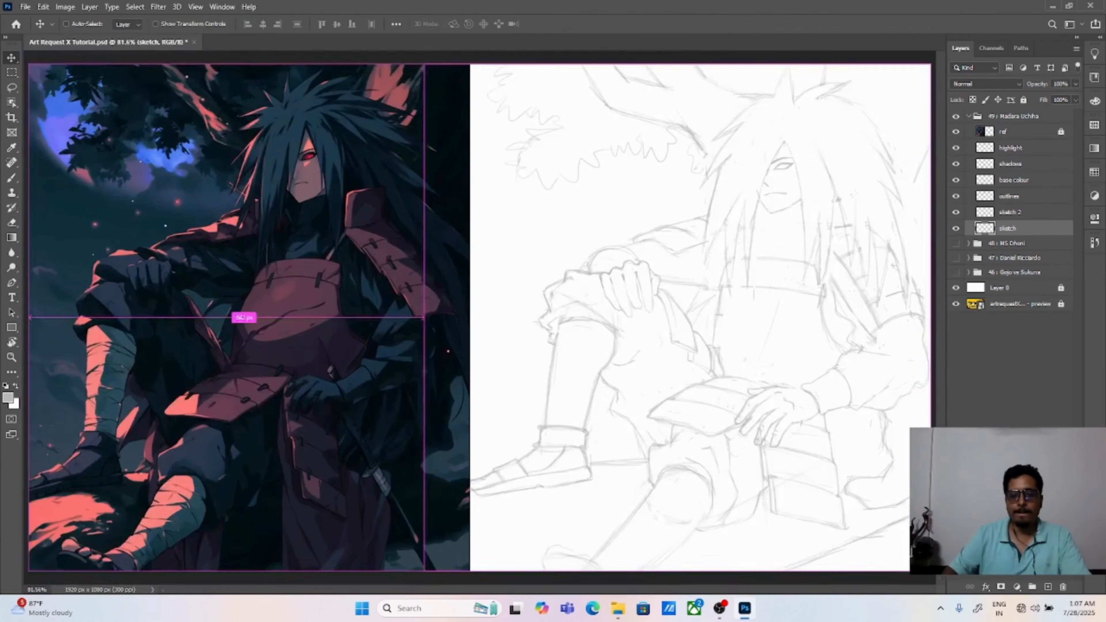
Step: Erase the overlapping lines inside the fingers of the resting hand on the sketch layer
left_click(797, 461)
key("ctrl+plus")
key("ctrl+plus")
key("ctrl+plus")
left_click_drag(798, 461, 260, 376)
left_click_drag(646, 355, 208, 109)
key("e")
left_click(1007, 228)
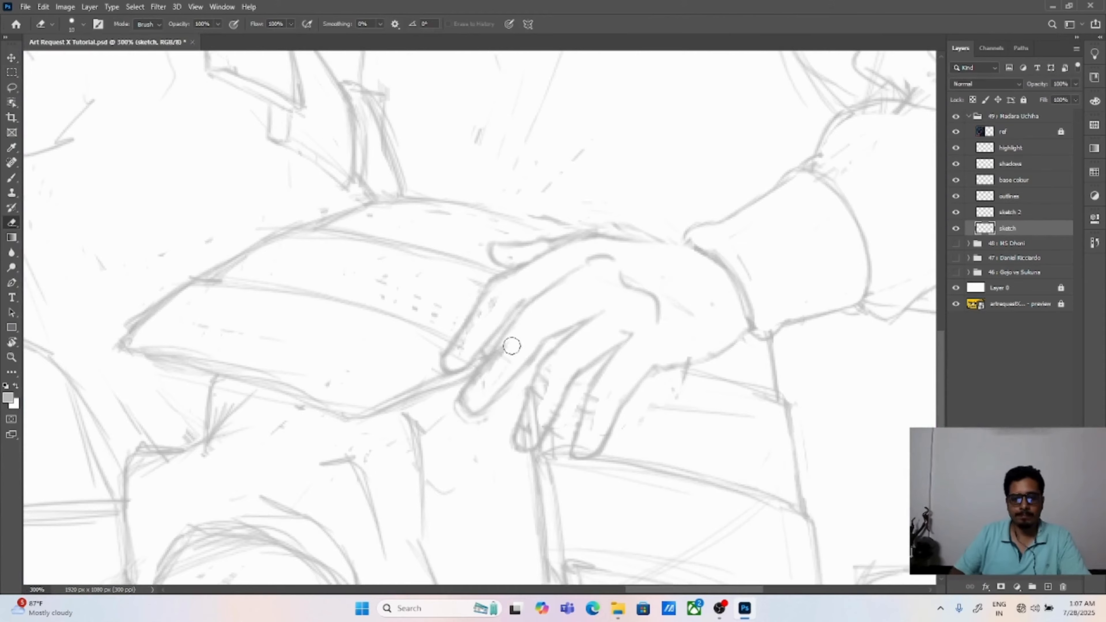
left_click_drag(513, 345, 481, 376)
left_click_drag(554, 389, 538, 421)
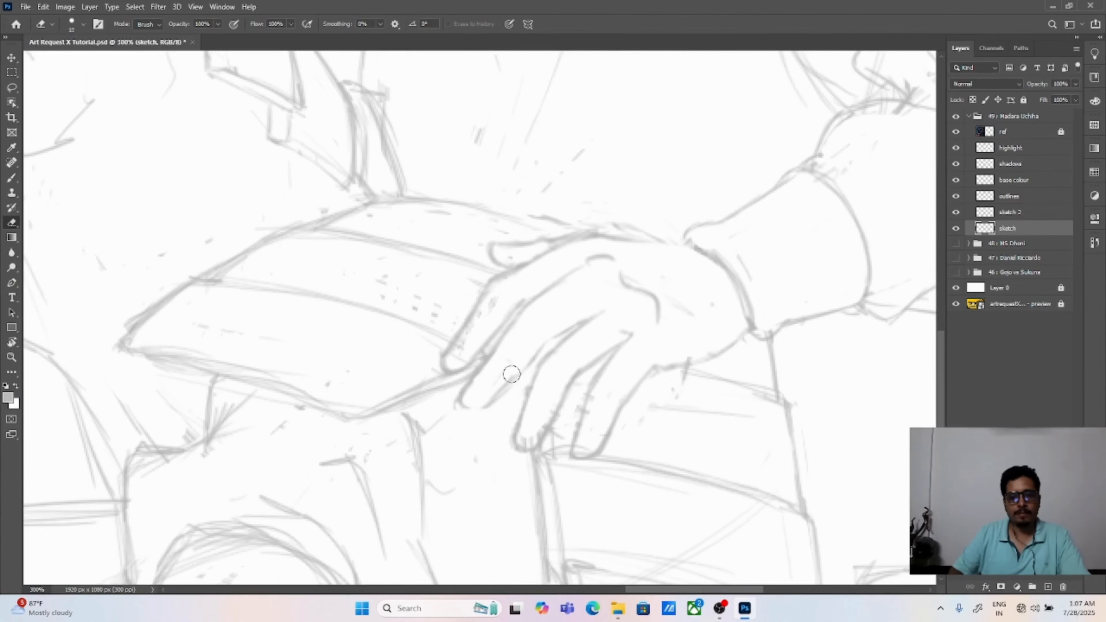
Step: Redraw the finger outlines and fingertips of the resting hand, erasing the armour lines that cross them
key("b")
left_click_drag(552, 337, 507, 392)
key("e")
mouse_move(440, 359)
left_mouse_down()
mouse_move(478, 362)
mouse_move(518, 306)
mouse_move(502, 325)
left_mouse_up()
key("b")
key("e")
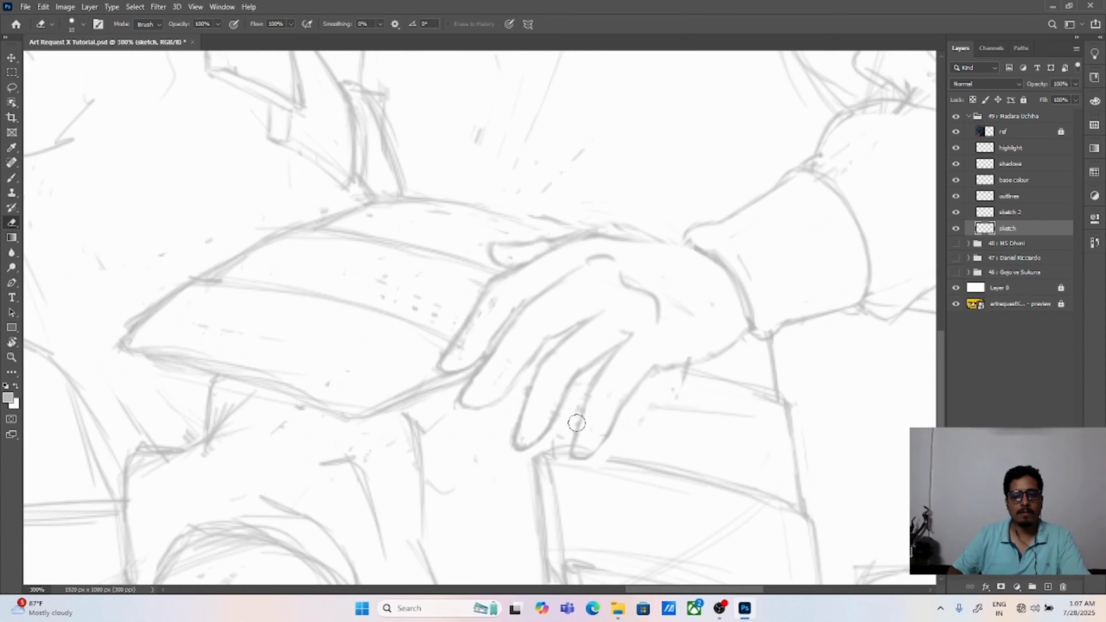
key("b")
mouse_move(594, 314)
left_mouse_down()
mouse_move(546, 339)
mouse_move(519, 301)
mouse_move(512, 317)
left_mouse_up()
key("e")
key("b")
key("ctrl+0")
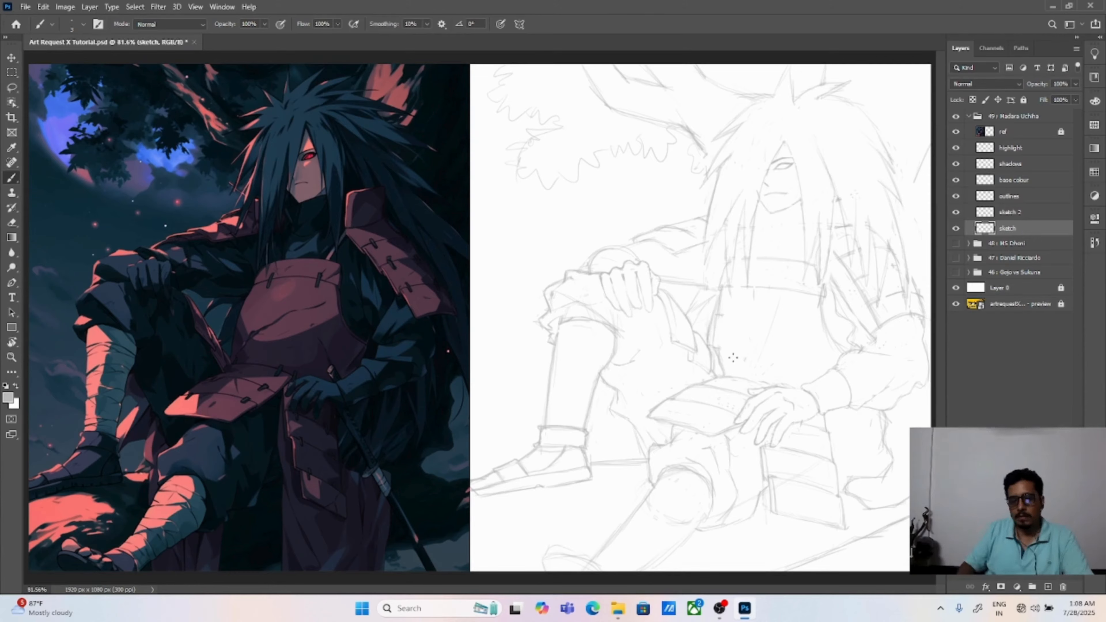
Step: Erase stray lines around the torso and sketch the small cord fastenings on the chest and waist plates
key("e")
left_click_drag(714, 342, 723, 290)
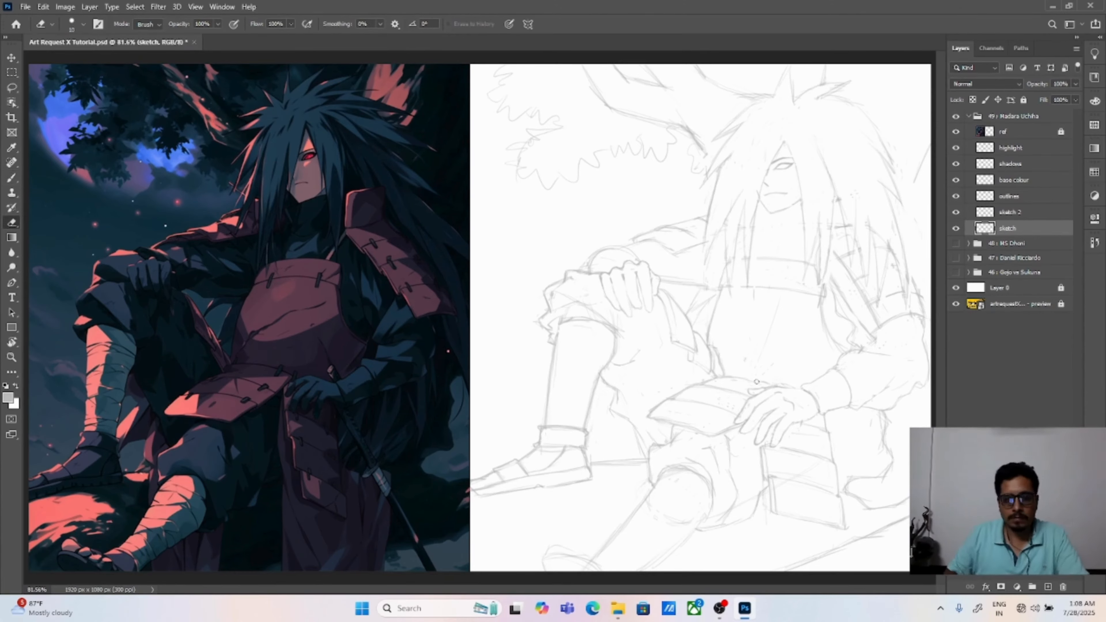
key("b")
left_click_drag(798, 282, 804, 301)
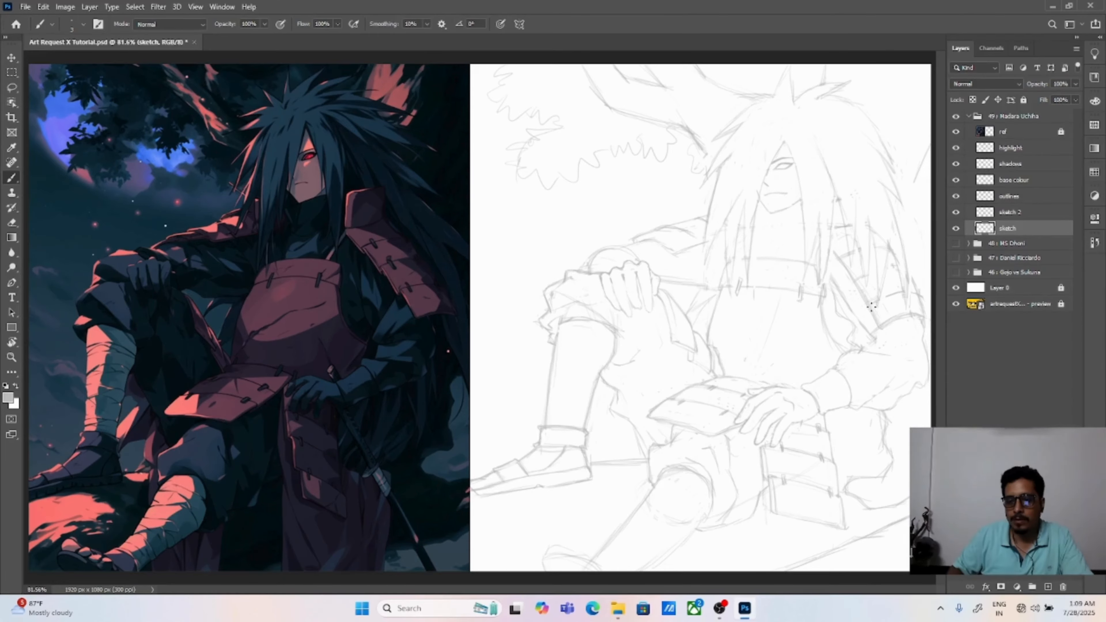
Step: Draw the side and bottom edges of the lowest shoulder-guard plate and erase its old rough edges
key("ctrl+plus")
key("ctrl+plus")
mouse_move(764, 385)
left_mouse_down()
mouse_move(217, 351)
mouse_move(9, 398)
left_mouse_up()
left_click_drag(659, 306, 680, 352)
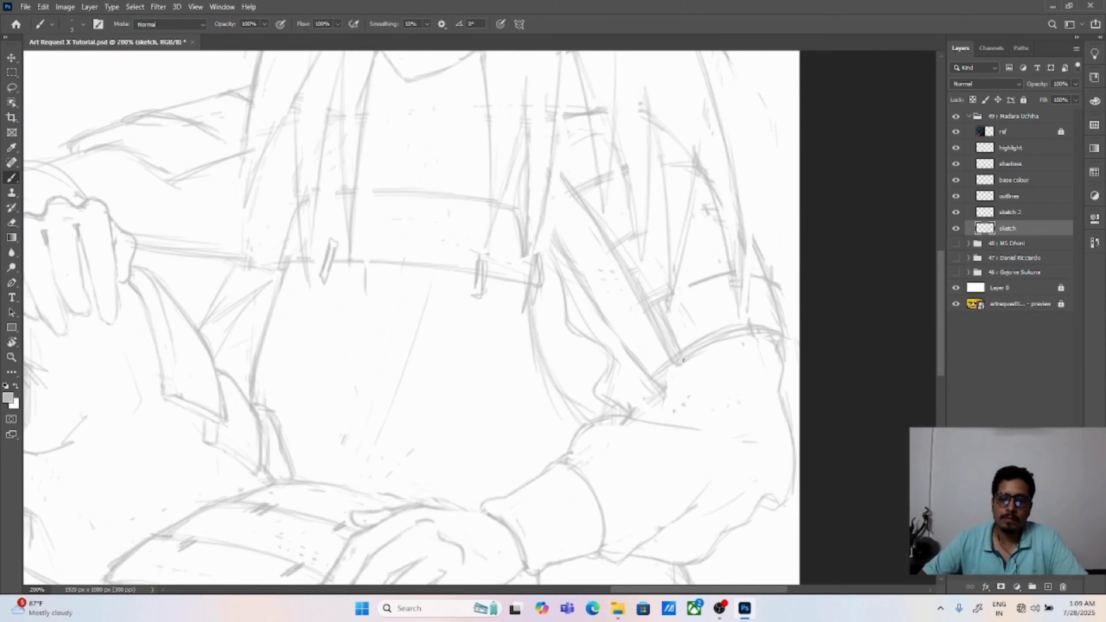
left_click_drag(654, 310, 676, 363)
mouse_move(672, 348)
left_mouse_down()
mouse_move(687, 366)
mouse_move(780, 336)
left_mouse_up()
left_click_drag(773, 297, 784, 337)
key("e")
left_click_drag(689, 351, 774, 330)
left_click_drag(647, 315, 672, 365)
Step: Sketch the thick side edge of the next shoulder-guard plate, its dividing line and the hair strand over it
key("b")
left_click_drag(612, 250, 646, 310)
left_click_drag(616, 247, 646, 310)
left_click_drag(613, 249, 661, 227)
mouse_move(753, 251)
left_mouse_down()
mouse_move(771, 283)
mouse_move(763, 245)
mouse_move(783, 302)
left_mouse_up()
key("e")
key("b")
left_click_drag(743, 251, 736, 335)
left_click_drag(734, 282, 737, 325)
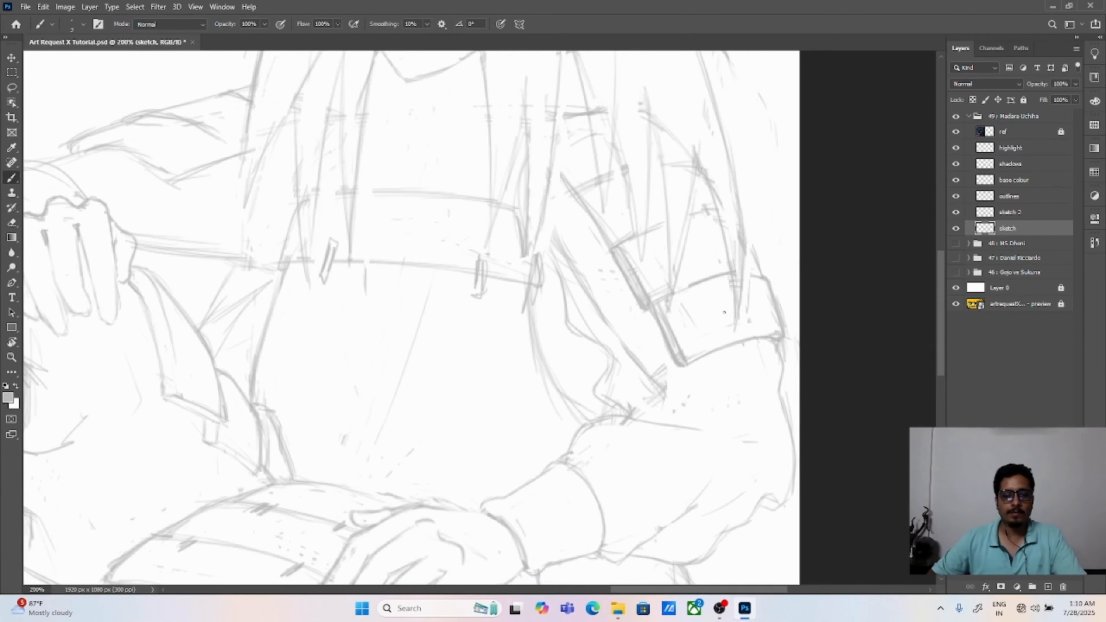
Step: Sketch the upper shoulder-guard plates with thick side edges and dividing lines between the hair strands
key("ctrl+minus")
left_click_drag(87, 348, 274, 373)
key("ctrl+plus")
key("ctrl+plus")
left_click_drag(896, 331, 716, 312)
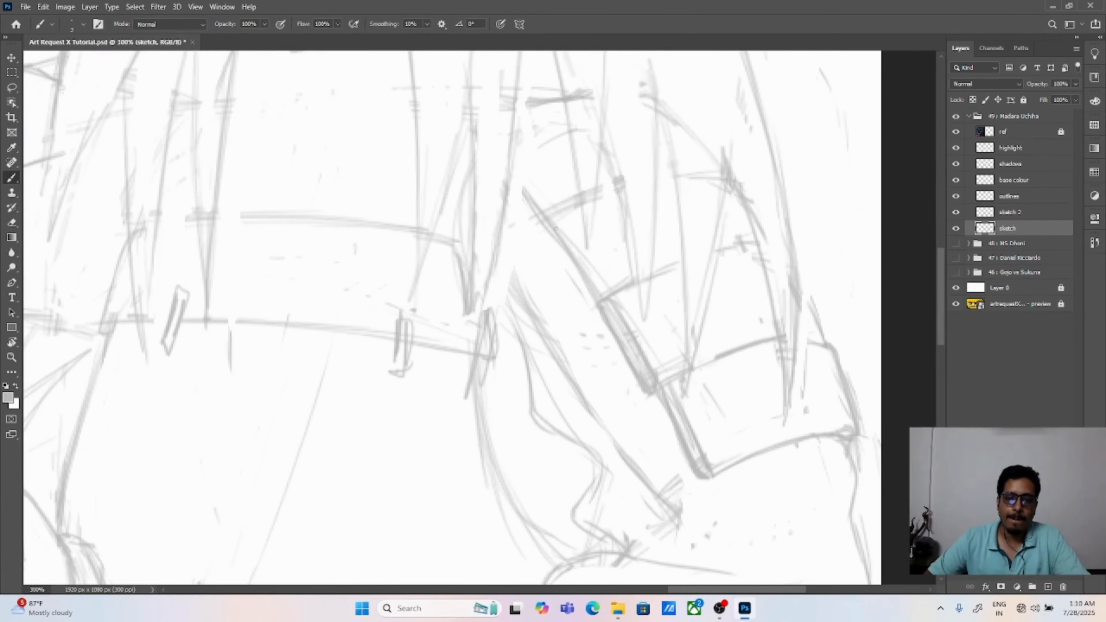
mouse_move(568, 245)
left_mouse_down()
mouse_move(601, 297)
mouse_move(614, 284)
left_mouse_up()
left_click_drag(552, 213, 613, 287)
left_click_drag(615, 284, 635, 276)
left_click_drag(649, 271, 681, 256)
mouse_move(541, 207)
left_mouse_down()
mouse_move(570, 246)
mouse_move(574, 194)
left_mouse_up()
left_click_drag(595, 187, 618, 176)
left_click_drag(656, 169, 675, 164)
left_click_drag(509, 178, 539, 213)
left_click_drag(514, 160, 558, 216)
key("ctrl+0")
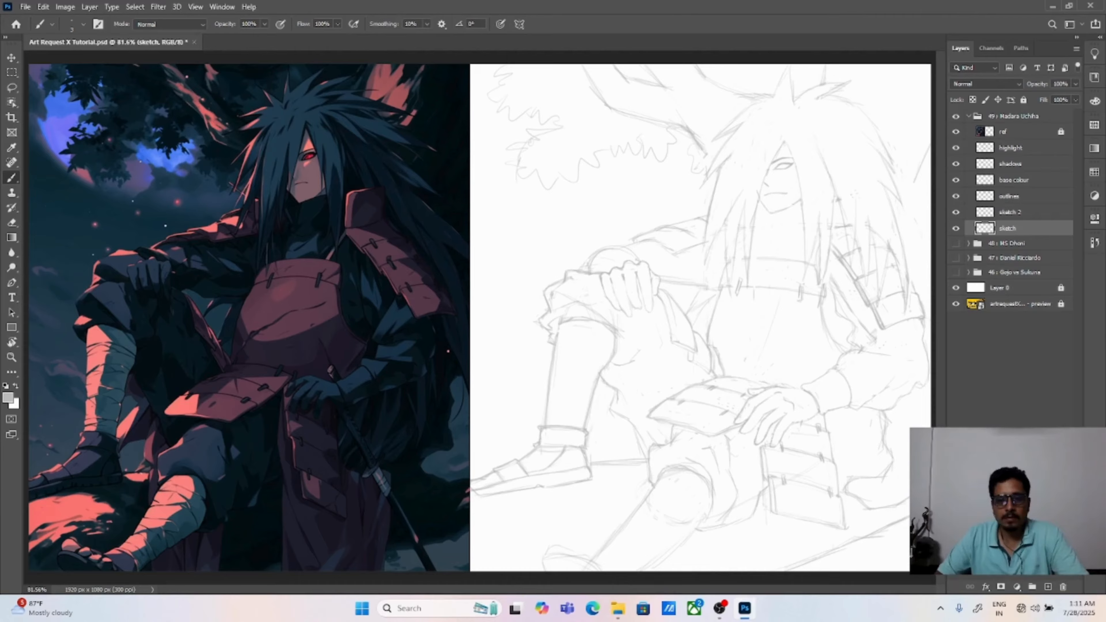
Step: Sketch the high collar meeting in a V below the chin and erase the rough lines around it
key("ctrl+plus")
key("ctrl+plus")
left_click_drag(270, 209, 606, 391)
left_click_drag(806, 331, 314, 279)
left_click_drag(827, 340, 392, 289)
left_click_drag(605, 294, 606, 416)
mouse_move(636, 236)
left_mouse_down()
mouse_move(614, 297)
mouse_move(676, 231)
left_mouse_up()
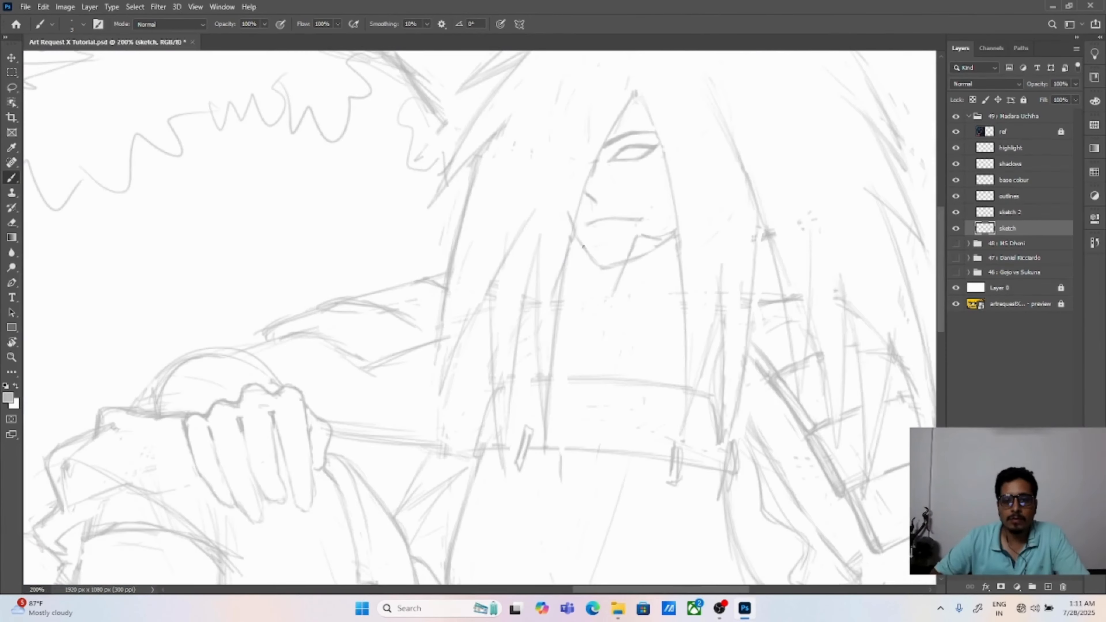
left_click_drag(577, 239, 602, 289)
left_click_drag(598, 282, 584, 258)
mouse_move(561, 218)
left_mouse_down()
mouse_move(594, 279)
mouse_move(590, 332)
left_mouse_up()
key("e")
left_click_drag(644, 223, 638, 243)
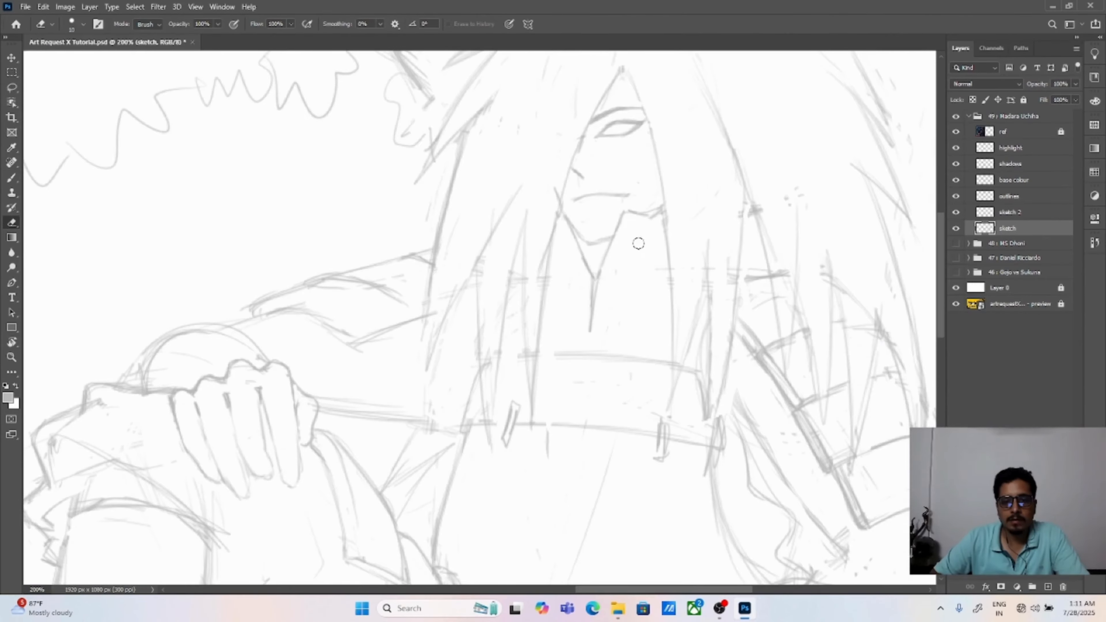
Step: Extend the chest plate's upper edge behind the hair and draw its side edge
key("b")
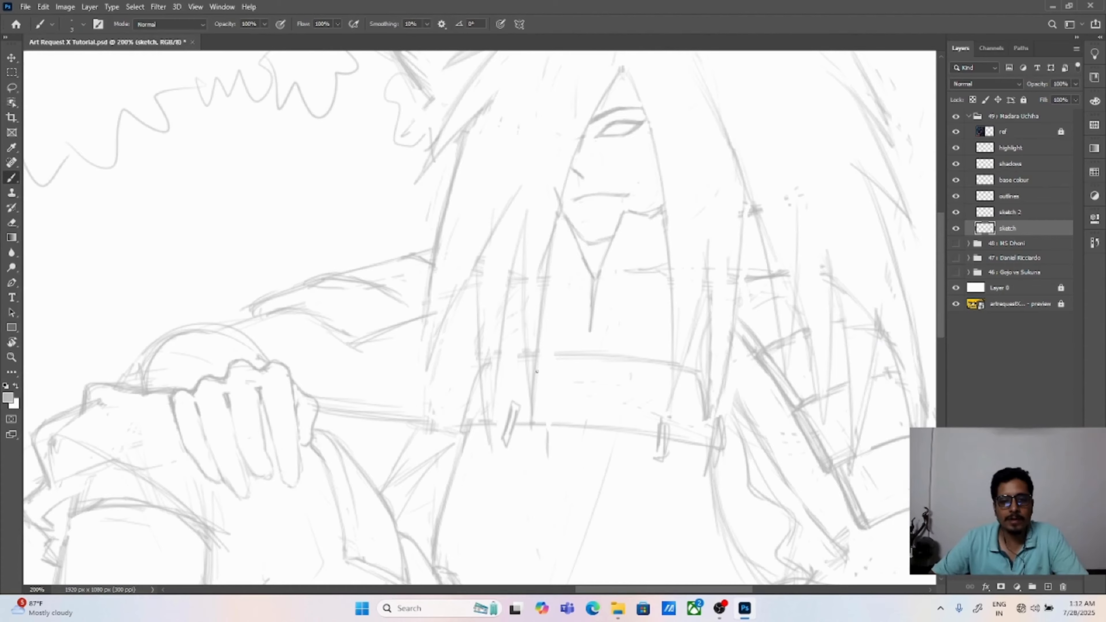
left_click_drag(527, 355, 501, 359)
mouse_move(491, 348)
left_mouse_down()
mouse_move(485, 433)
mouse_move(486, 411)
left_mouse_up()
key("ctrl+0")
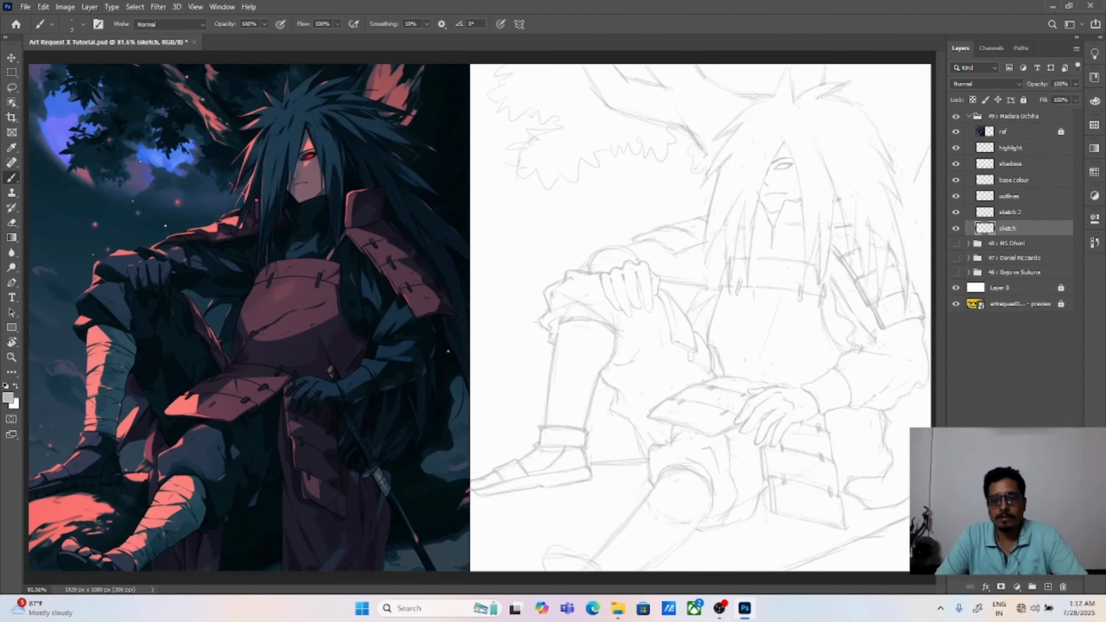
Step: Draw cloth folds between the collar and the chest plate, erasing and redrawing the rough strokes
key("ctrl+plus")
key("ctrl+plus")
left_click_drag(766, 183, 270, 340)
key("e")
mouse_move(700, 301)
left_mouse_down()
mouse_move(696, 260)
mouse_move(689, 268)
left_mouse_up()
key("b")
left_click_drag(669, 264, 677, 299)
left_click_drag(722, 257, 775, 271)
key("e")
key("b")
left_click_drag(685, 288, 771, 261)
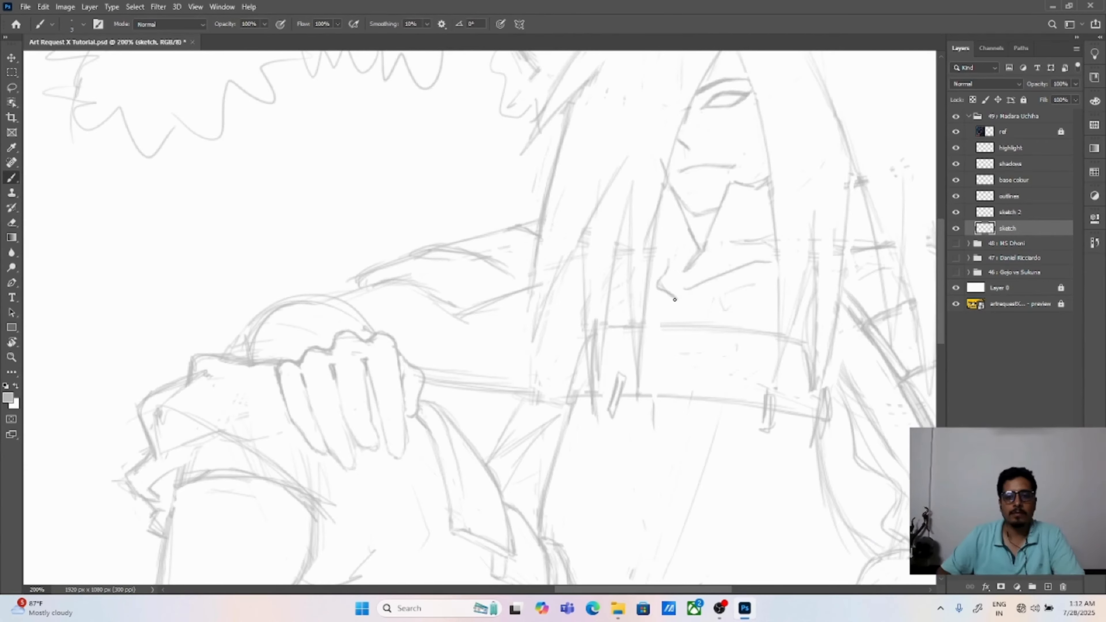
key("e")
mouse_move(670, 272)
left_mouse_down()
mouse_move(701, 287)
mouse_move(763, 262)
mouse_move(664, 304)
left_mouse_up()
key("b")
mouse_move(684, 302)
left_mouse_down()
mouse_move(752, 265)
mouse_move(754, 333)
left_mouse_up()
key("ctrl+z")
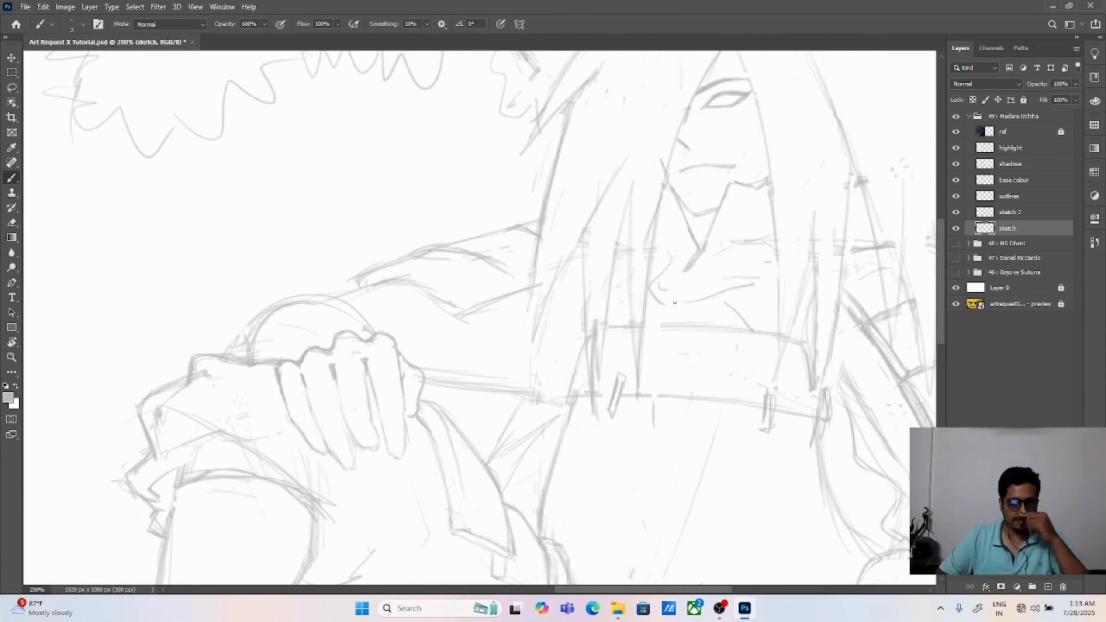
Step: Replace the rounded shape above the hand on the raised knee with an angular sleeve outline
mouse_move(286, 340)
left_mouse_down()
mouse_move(326, 299)
mouse_move(355, 326)
left_mouse_up()
mouse_move(300, 339)
left_mouse_down()
mouse_move(377, 260)
mouse_move(456, 321)
left_mouse_up()
key("e")
mouse_move(327, 301)
left_mouse_down()
mouse_move(316, 331)
mouse_move(418, 300)
left_mouse_up()
mouse_move(305, 346)
left_mouse_down()
mouse_move(338, 351)
mouse_move(322, 335)
mouse_move(400, 221)
left_mouse_up()
key("b")
key("e")
key("v")
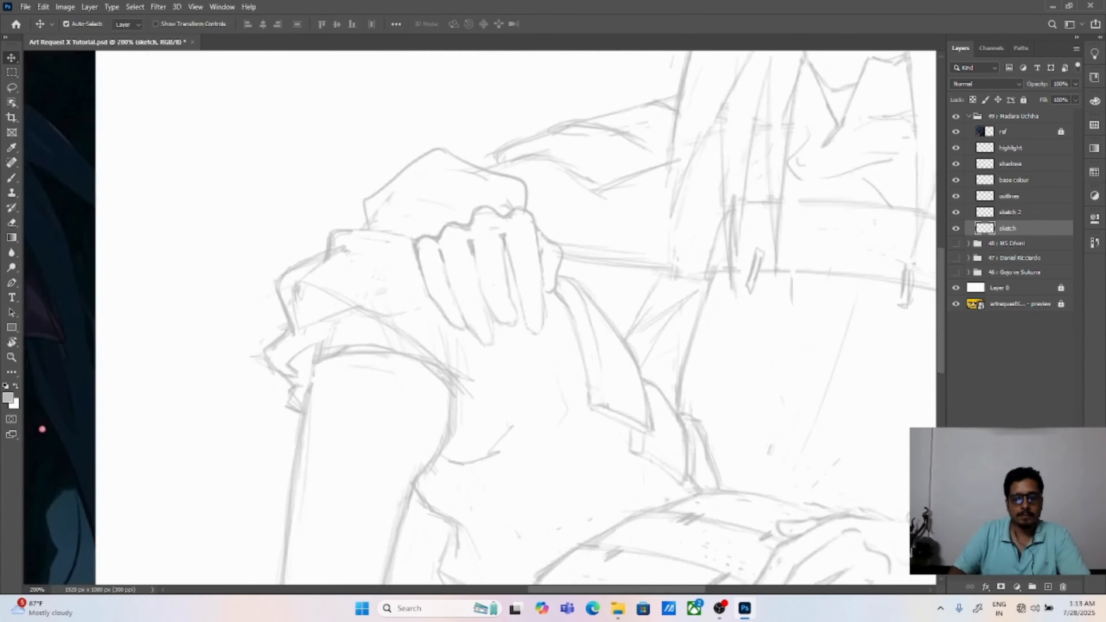
Step: Redraw the sleeve's lower edge between the raised-knee hand and the torso and erase its rough lines
key("ctrl+minus")
key("ctrl+plus")
key("b")
mouse_move(482, 353)
left_mouse_down()
mouse_move(523, 365)
mouse_move(559, 334)
left_mouse_up()
key("ctrl+z")
left_click_drag(546, 356, 617, 380)
key("e")
key("ctrl+0")
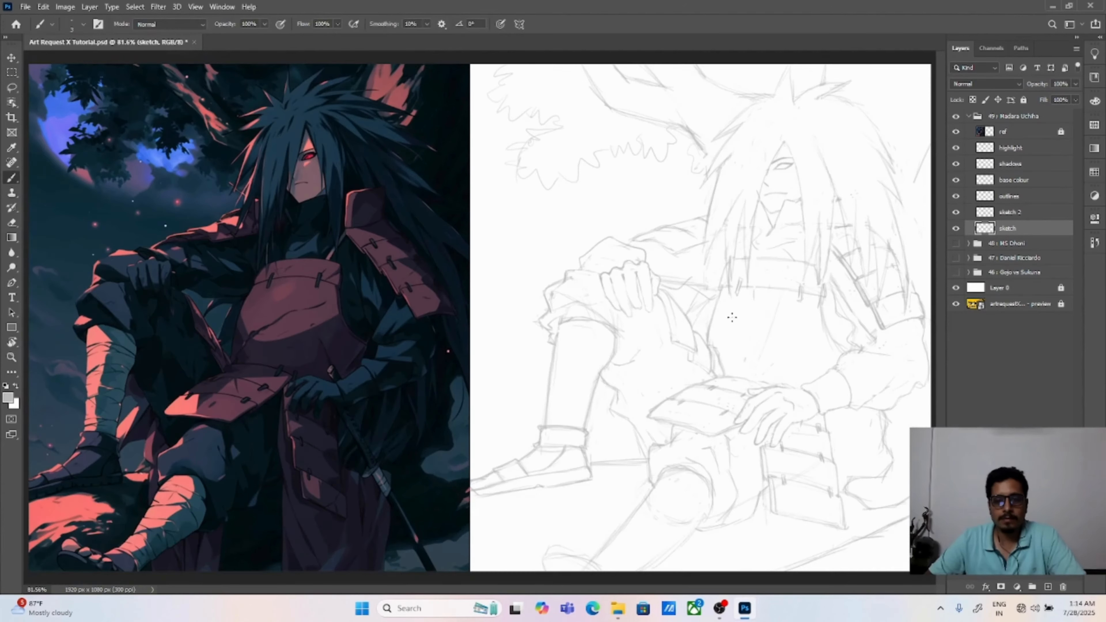
Step: Erase the extra lines beside the chest plate and sketch contour lines across its front
left_click_drag(833, 283, 849, 322)
key("b")
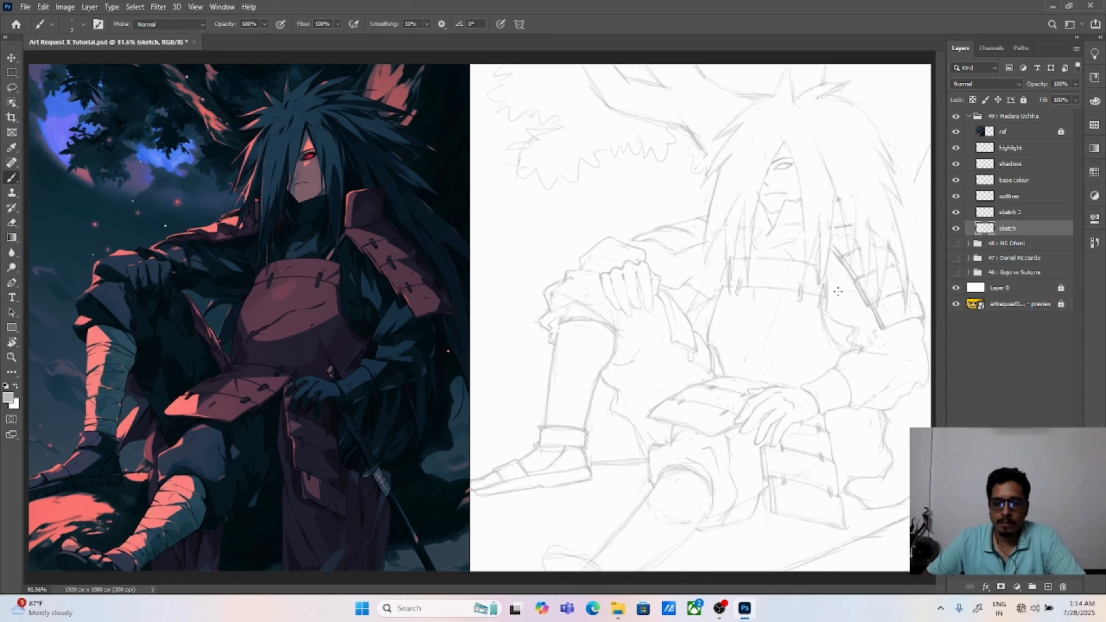
key("e")
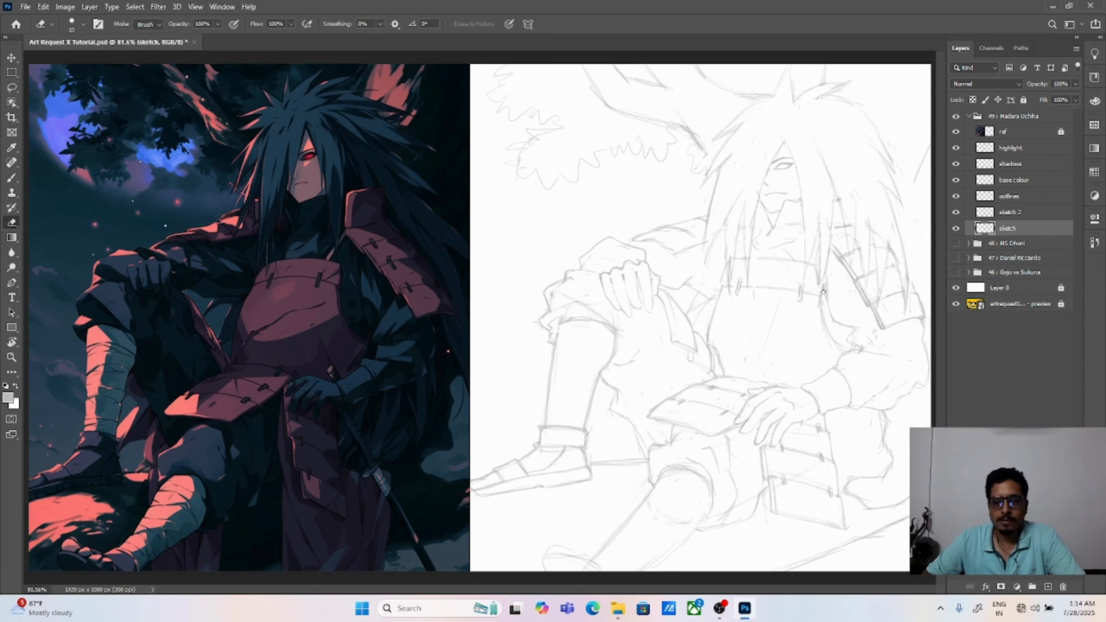
key("b")
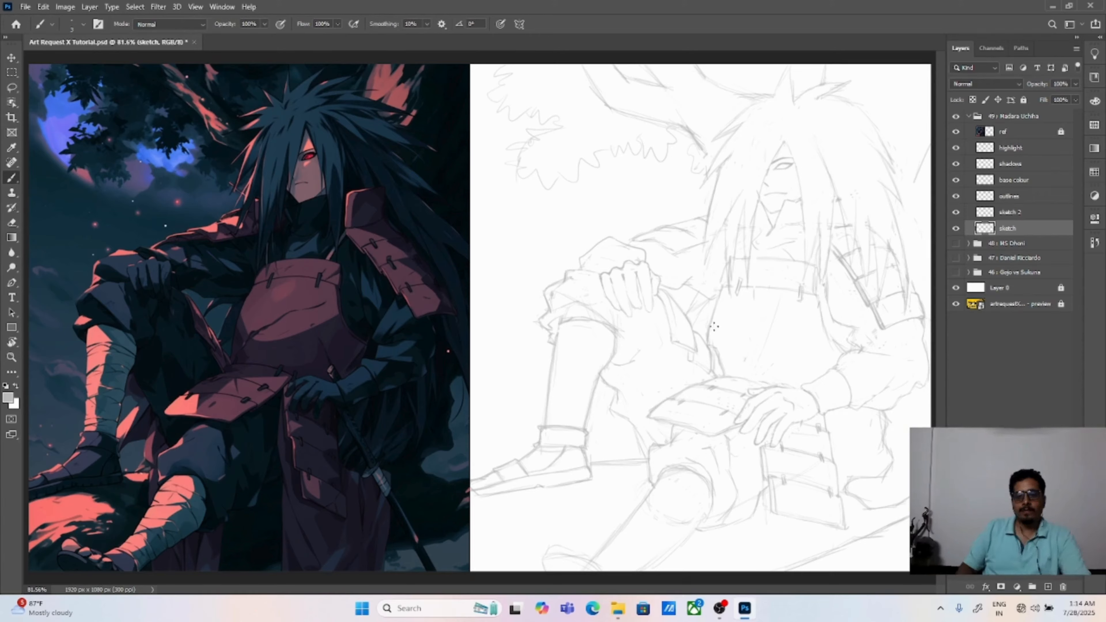
mouse_move(731, 324)
left_mouse_down()
mouse_move(766, 308)
mouse_move(792, 320)
left_mouse_up()
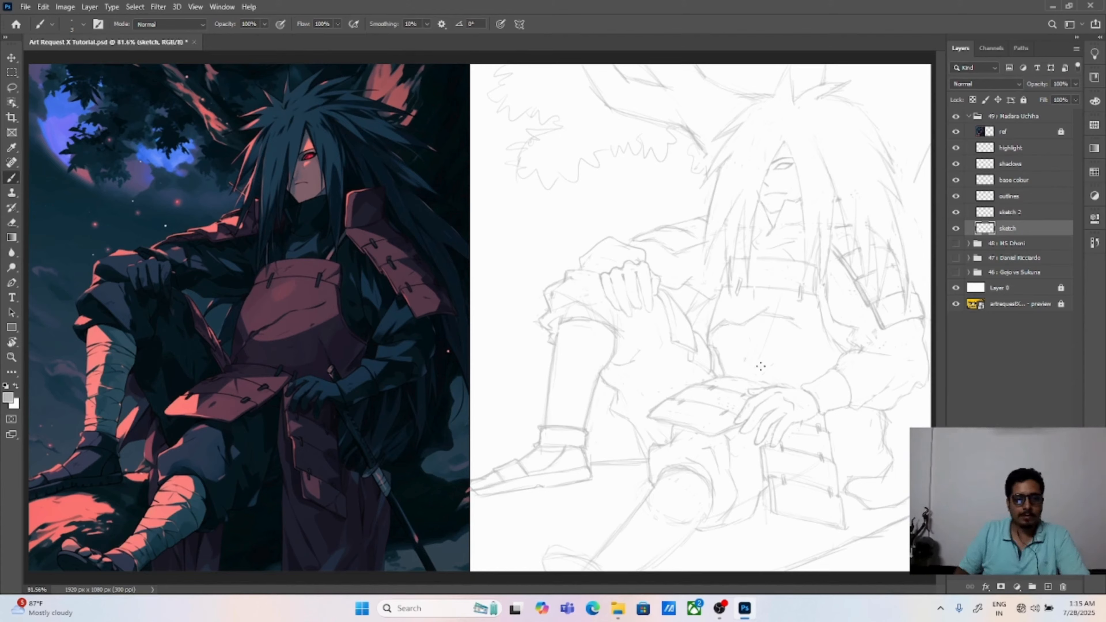
left_click_drag(725, 375, 753, 343)
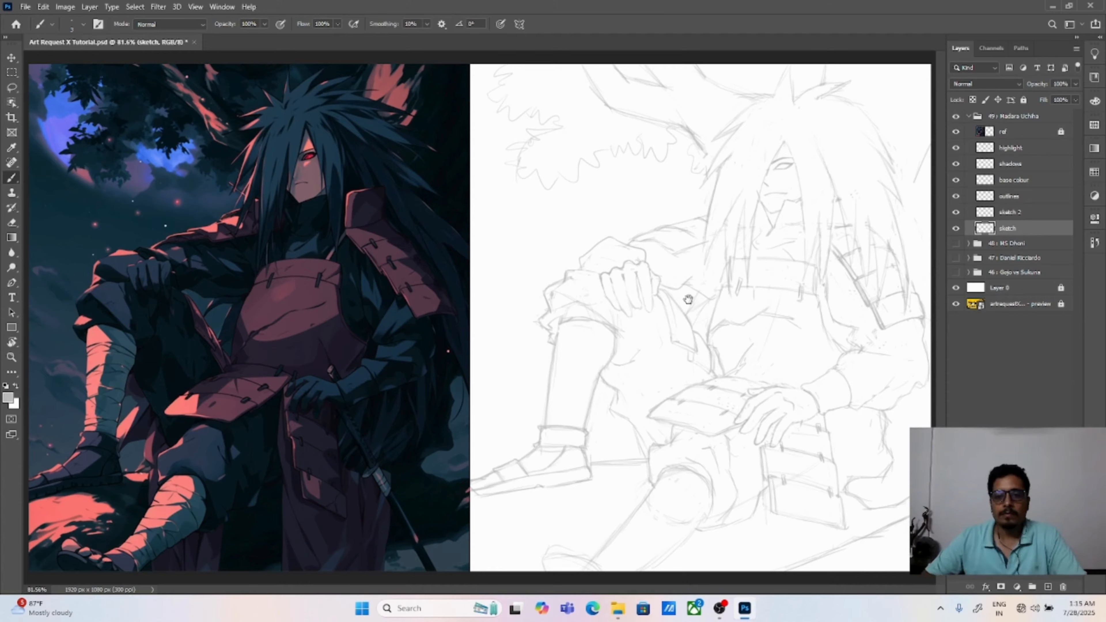
Step: Redraw the outlines of the front lower leg and its foot at the bottom of the drawing
key("v")
key("b")
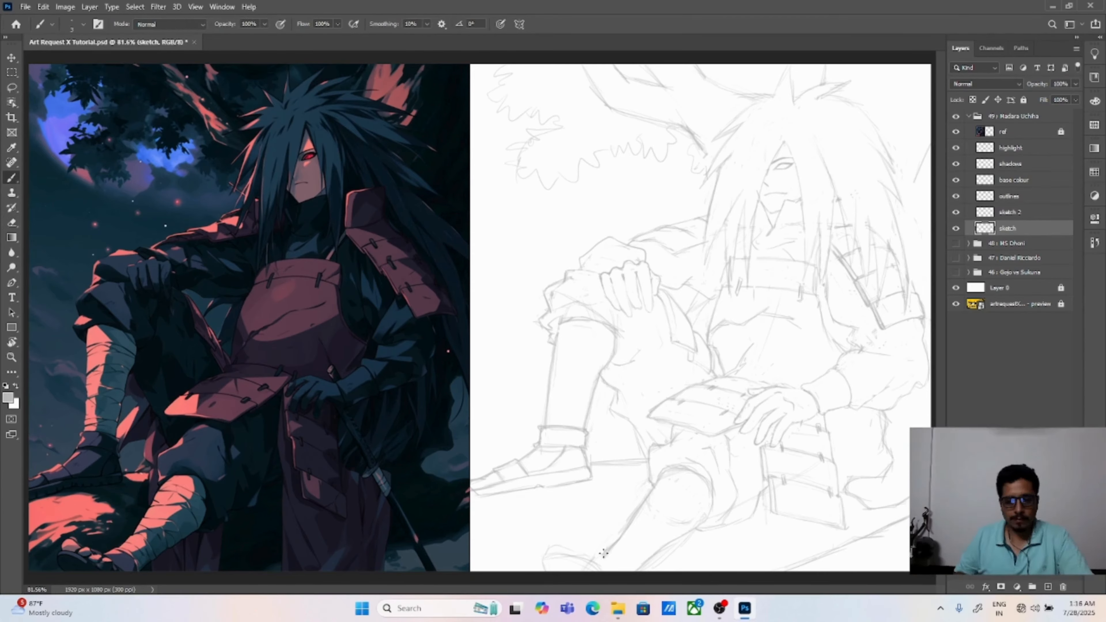
mouse_move(541, 559)
left_mouse_down()
mouse_move(602, 562)
mouse_move(564, 551)
left_mouse_up()
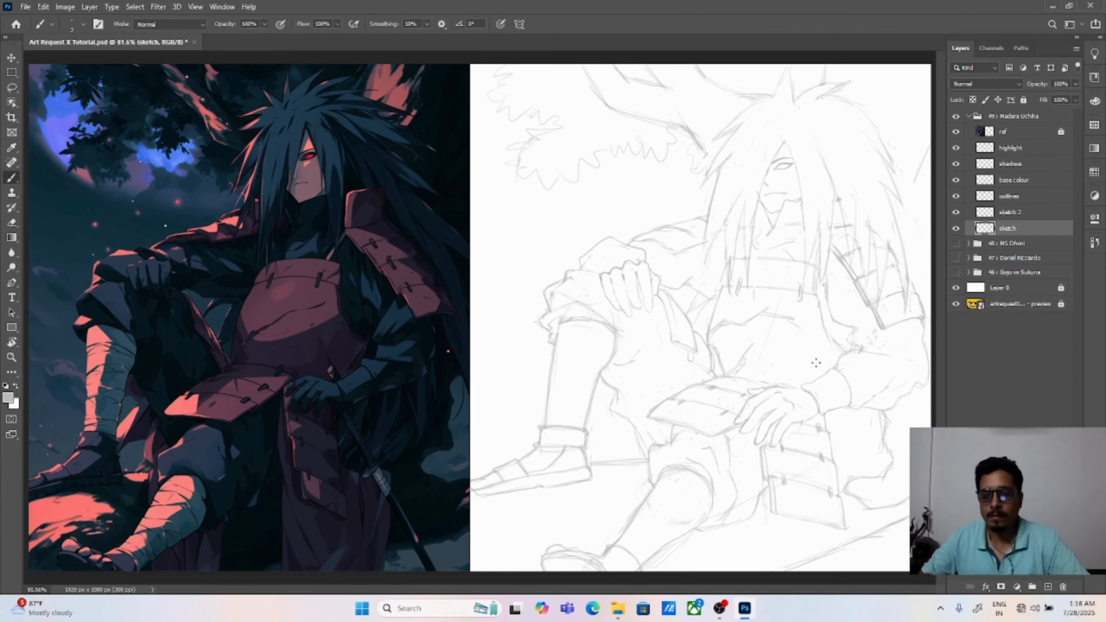
Step: Sketch hanging hair strands and cloth edges behind and below the figure's bent arm, plus a short line beside the torso
left_click_drag(837, 473, 866, 471)
mouse_move(871, 427)
left_mouse_down()
mouse_move(871, 409)
mouse_move(908, 451)
left_mouse_up()
mouse_move(894, 428)
left_mouse_down()
mouse_move(891, 446)
mouse_move(897, 435)
left_mouse_up()
left_click_drag(904, 435, 907, 455)
left_click_drag(912, 400, 917, 425)
left_click_drag(708, 305, 695, 322)
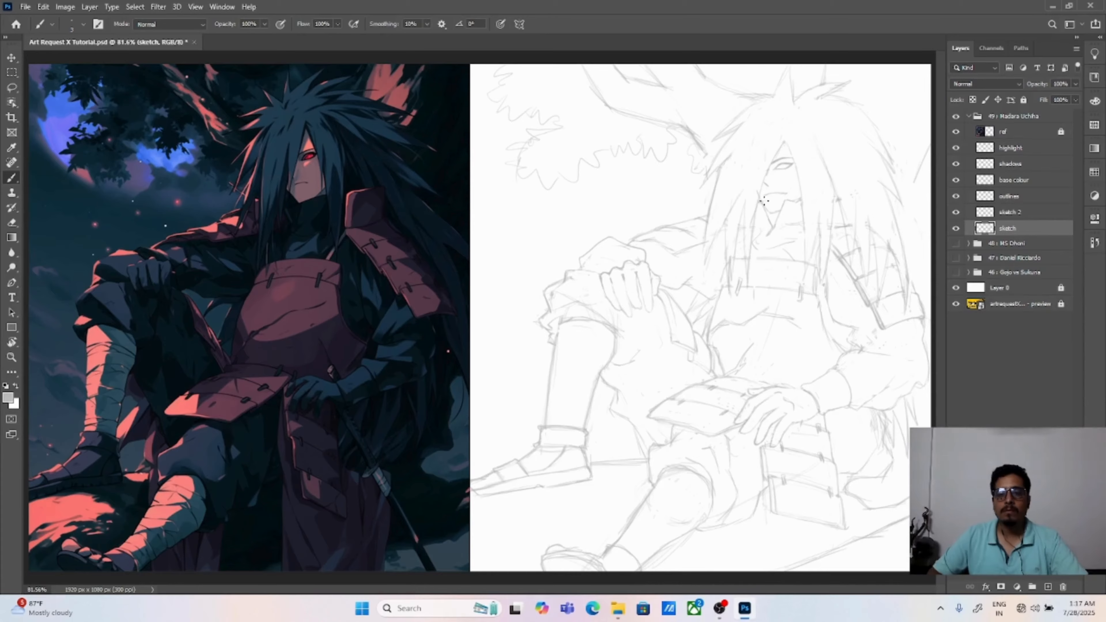
Step: Touch up the chin and V-shaped collar lines beneath the face
key("ctrl+plus")
key("ctrl+plus")
left_click_drag(494, 124, 330, 333)
left_click_drag(783, 300, 331, 244)
mouse_move(563, 197)
left_mouse_down()
mouse_move(582, 191)
mouse_move(597, 255)
mouse_move(592, 246)
left_mouse_up()
key("e")
key("v")
key("ctrl+0")
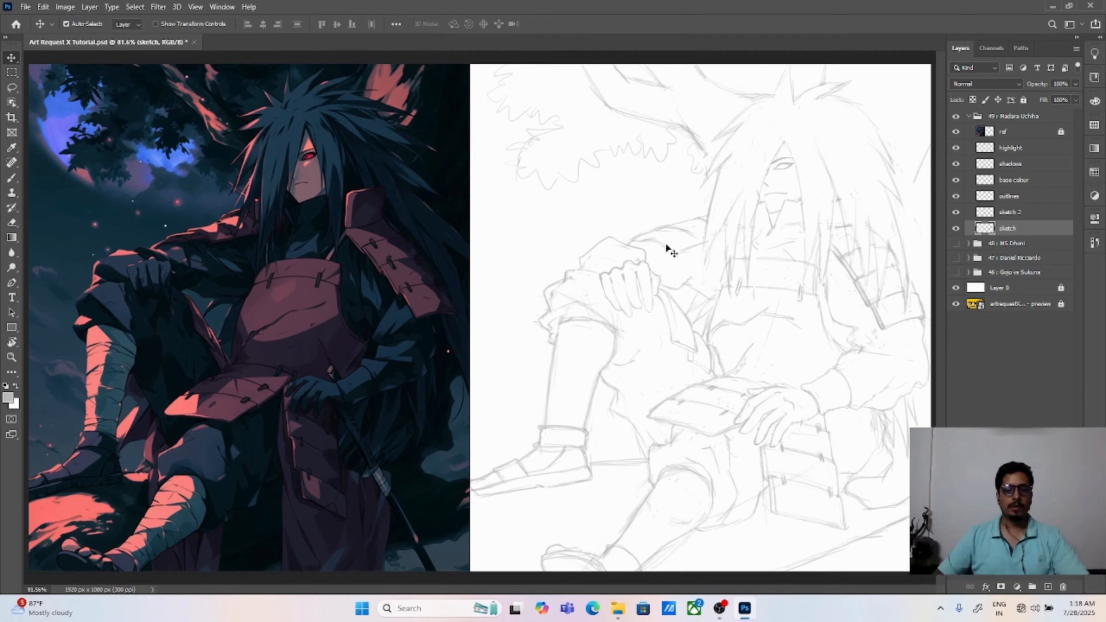
Step: Erase the rough outer hair outline on the shoulder-plate side of the head
key("b")
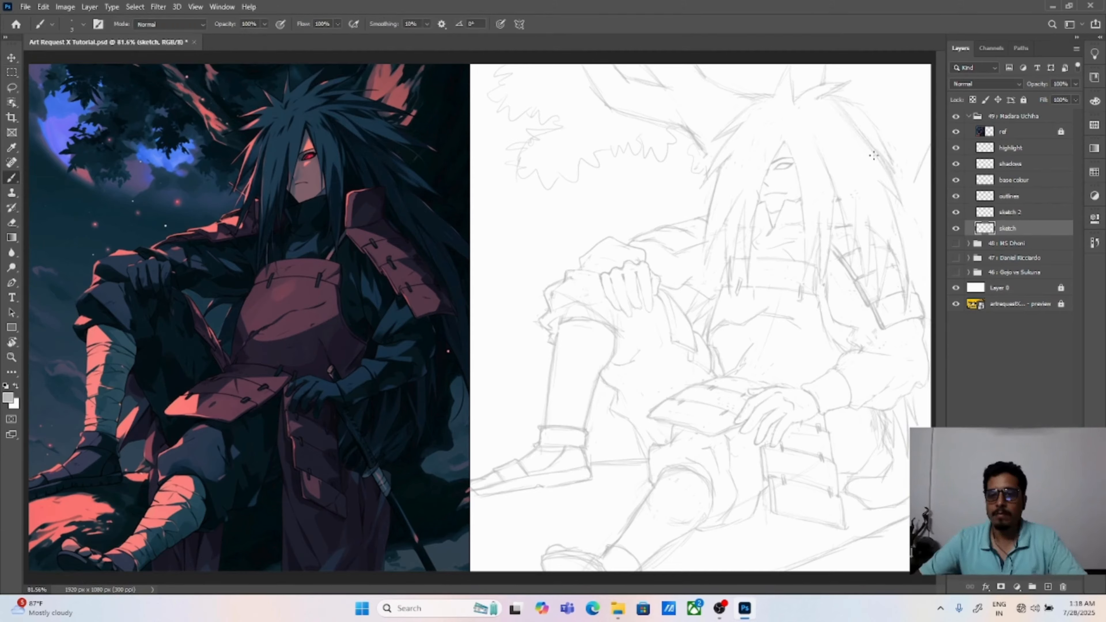
key("e")
key("b")
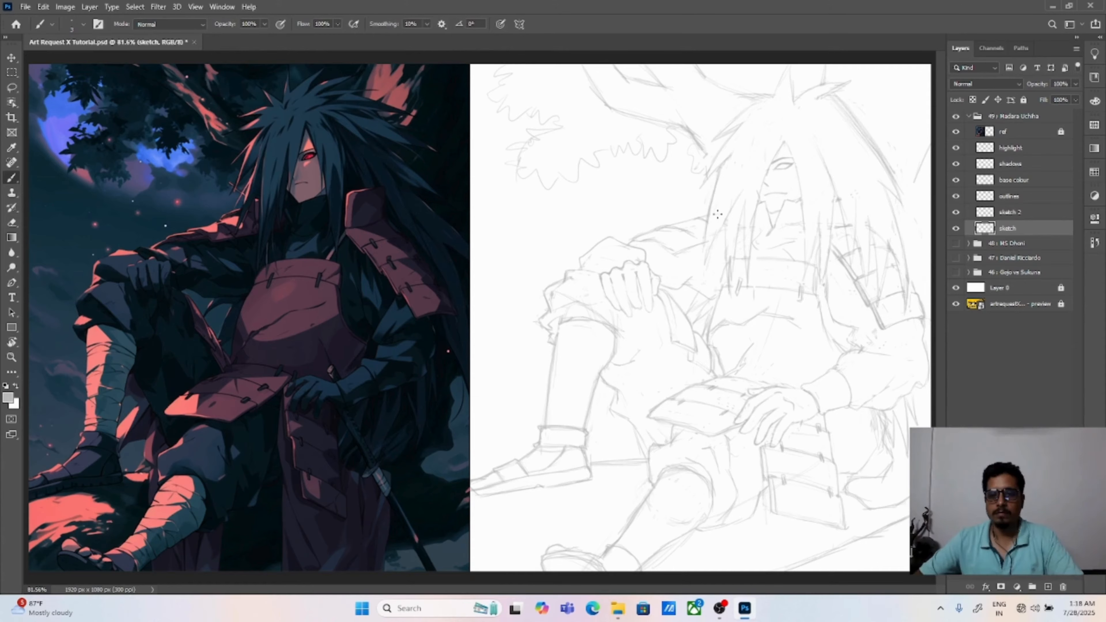
key("e")
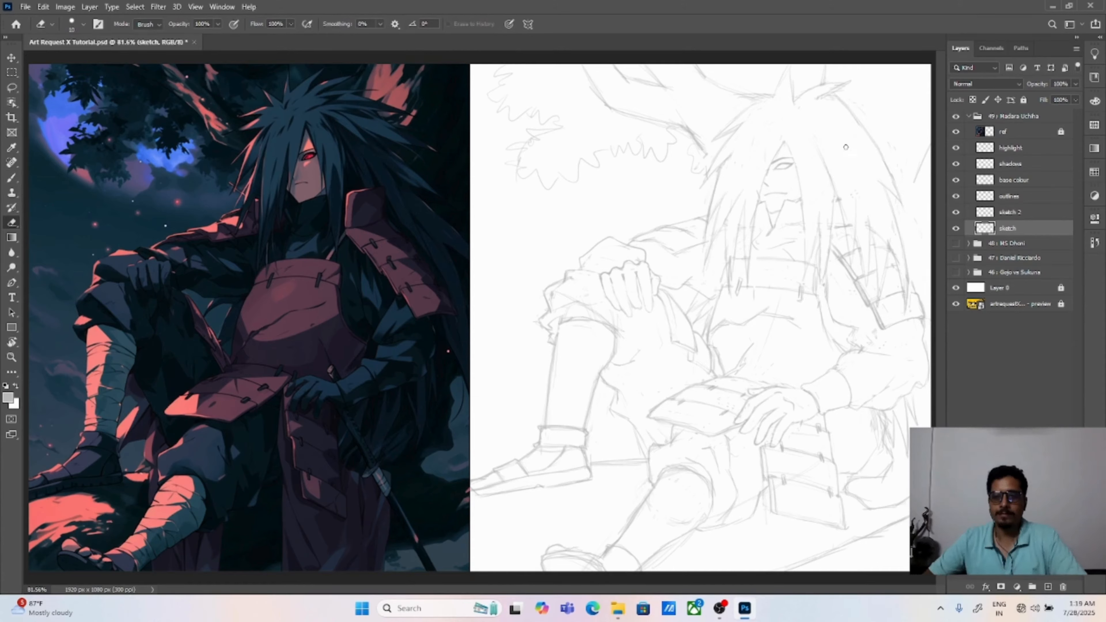
left_click_drag(857, 112, 902, 198)
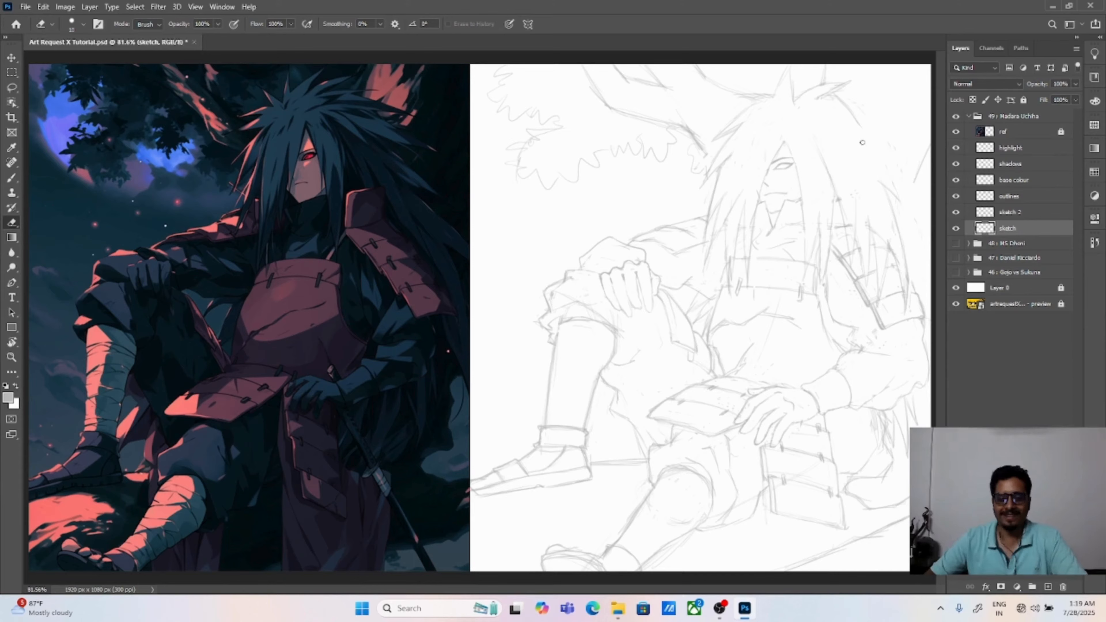
Step: Draw a long hair strand down the side of the face toward the raised-knee arm and soften its upper part
key("b")
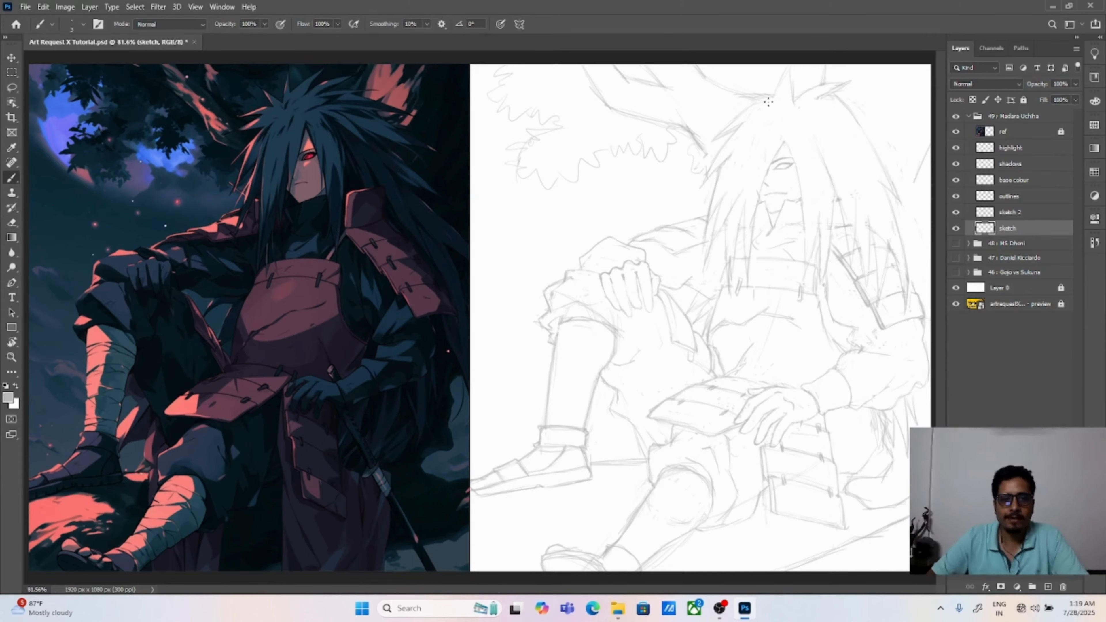
left_click_drag(736, 153, 724, 246)
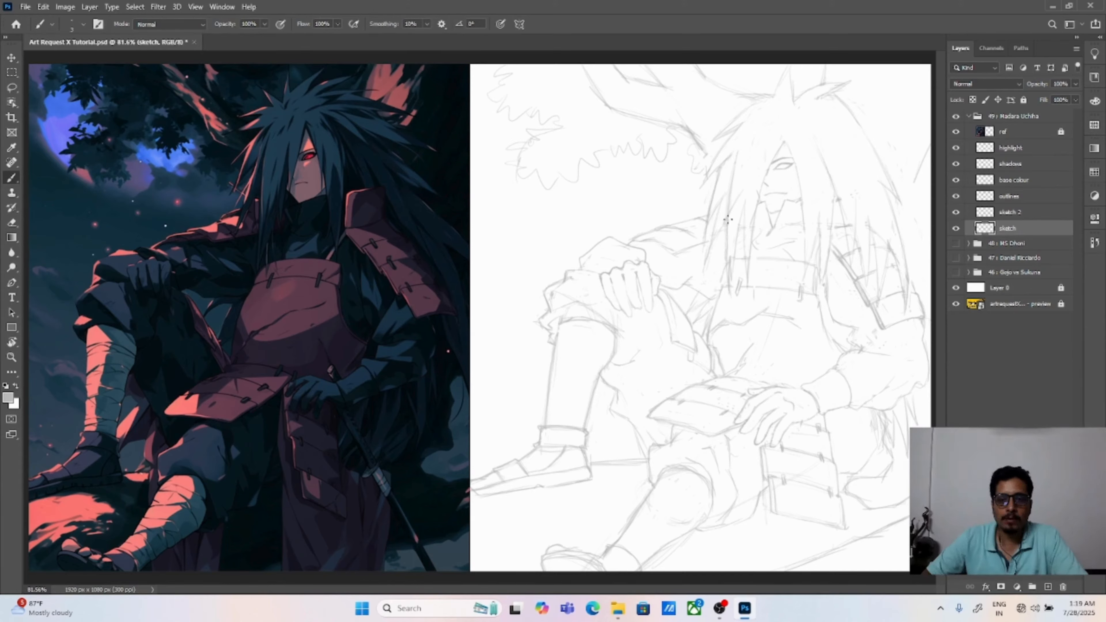
key("e")
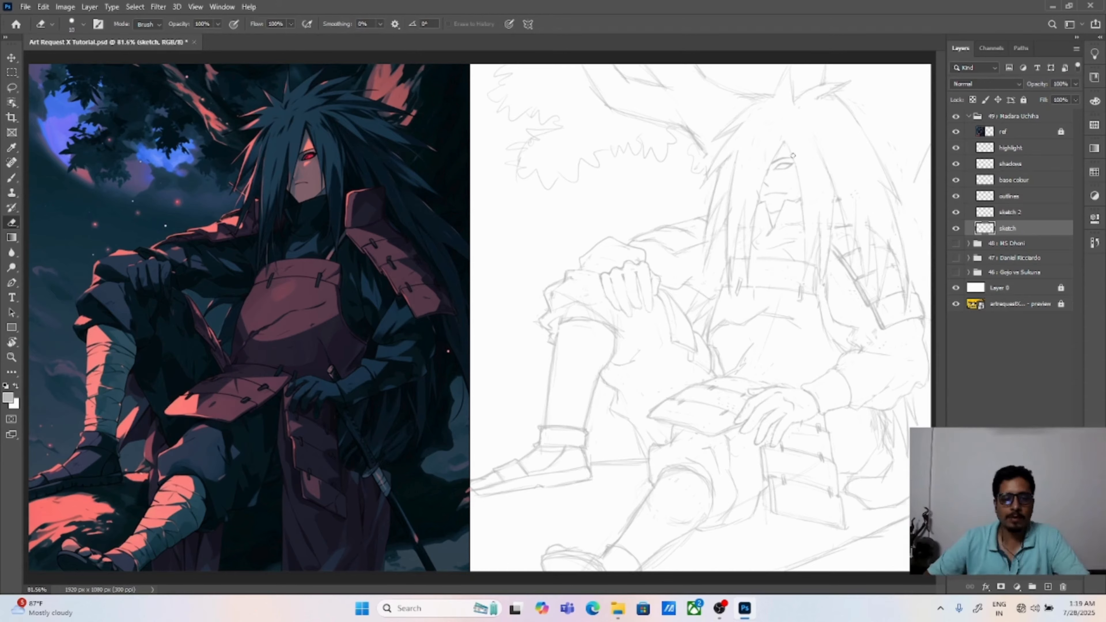
left_click_drag(735, 153, 727, 213)
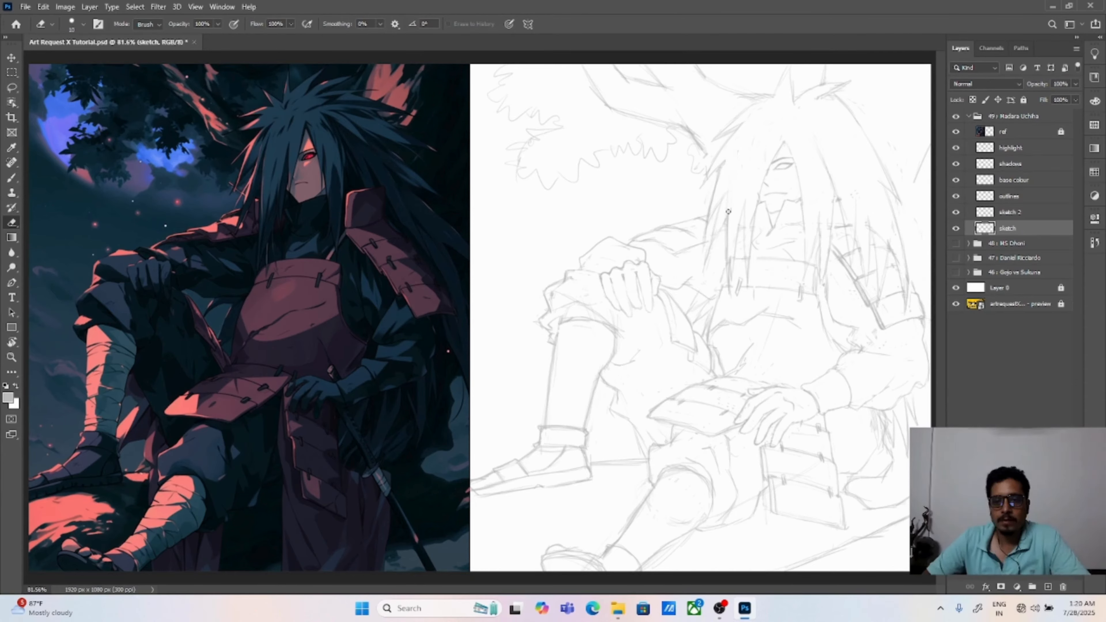
Step: Sketch short spiky hair tufts across the crown and erase the old lines under them
key("b")
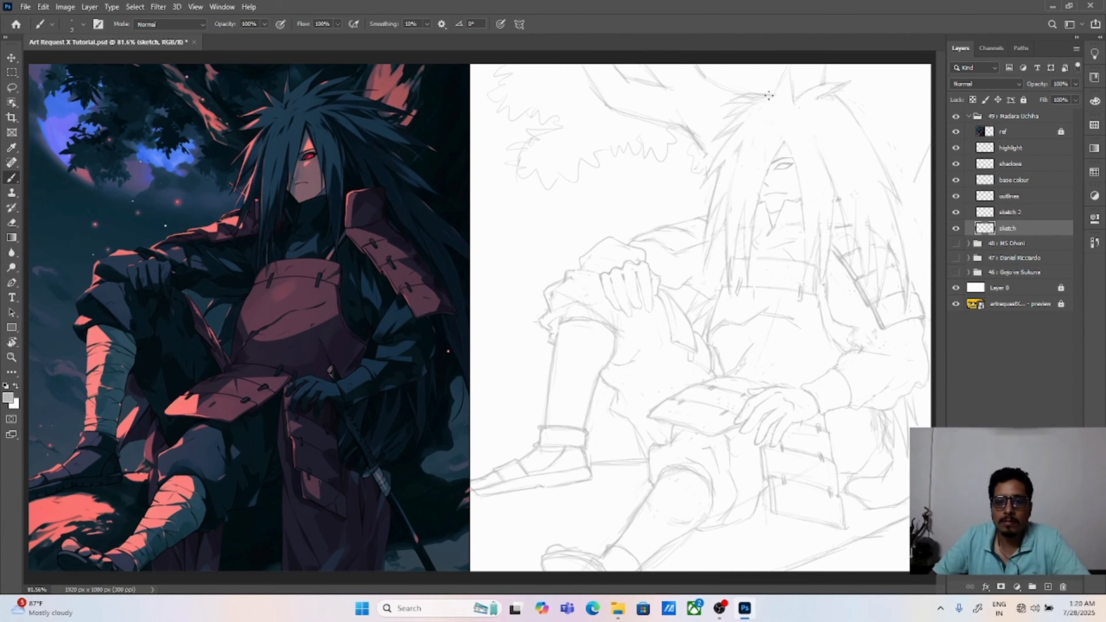
left_click_drag(772, 94, 756, 81)
left_click_drag(759, 83, 792, 102)
mouse_move(794, 97)
left_mouse_down()
mouse_move(807, 82)
mouse_move(824, 88)
left_mouse_up()
left_click_drag(813, 100, 837, 86)
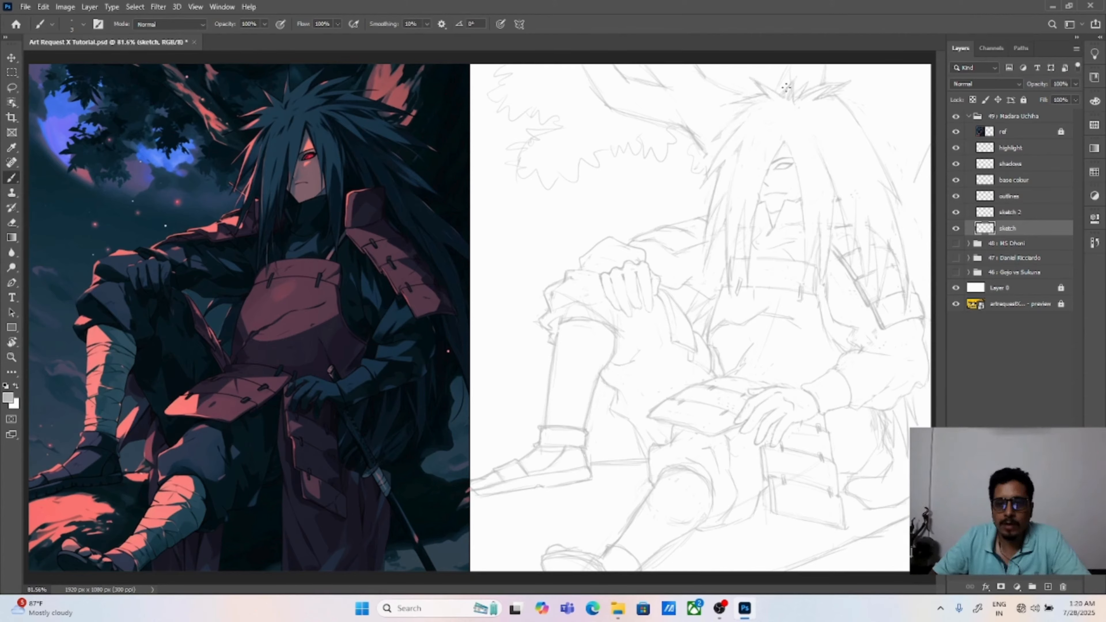
key("e")
mouse_move(788, 96)
left_mouse_down()
mouse_move(835, 82)
mouse_move(834, 100)
left_mouse_up()
key("b")
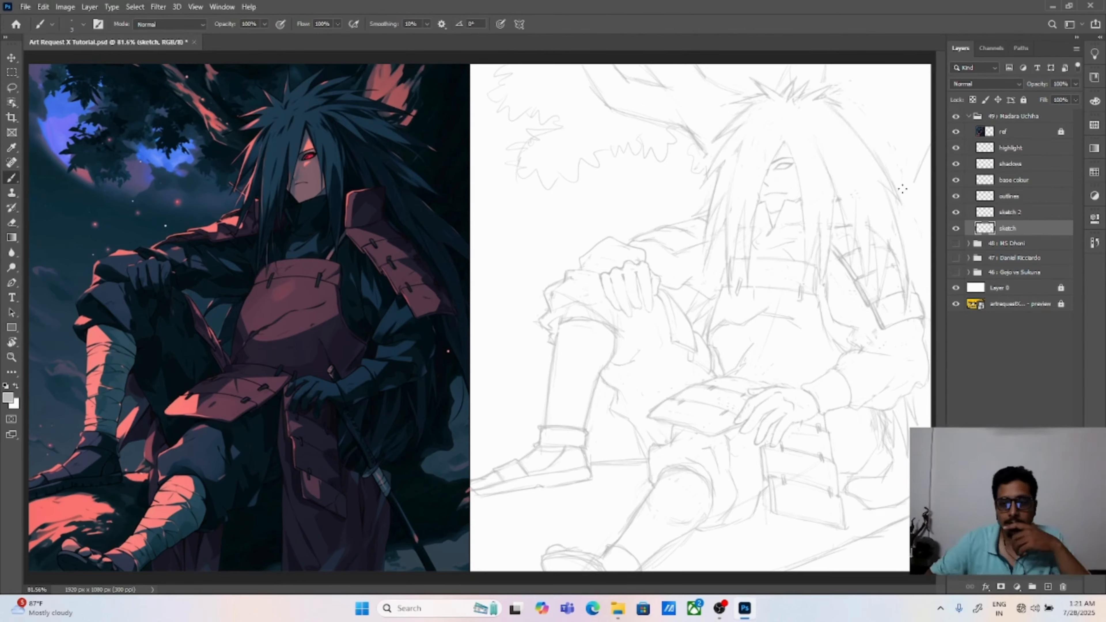
Step: Redraw the outer hair edge above the shoulder plates as jagged layered tips and erase the stray lines
key("e")
key("b")
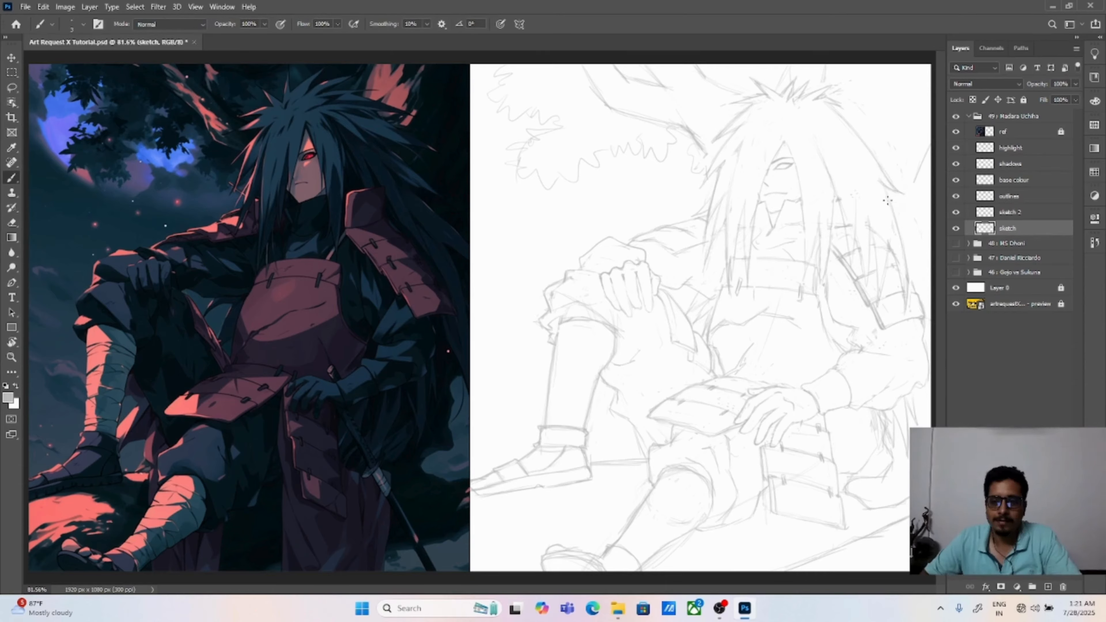
key("e")
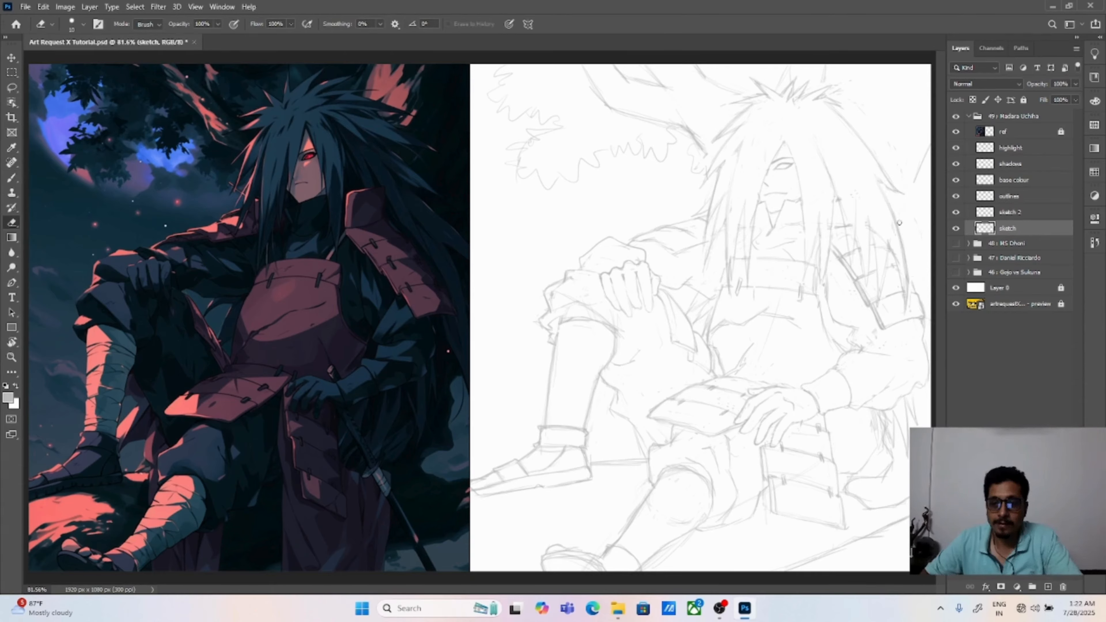
left_click_drag(896, 230, 907, 294)
key("b")
mouse_move(876, 174)
left_mouse_down()
mouse_move(895, 200)
mouse_move(897, 191)
left_mouse_up()
key("e")
key("b")
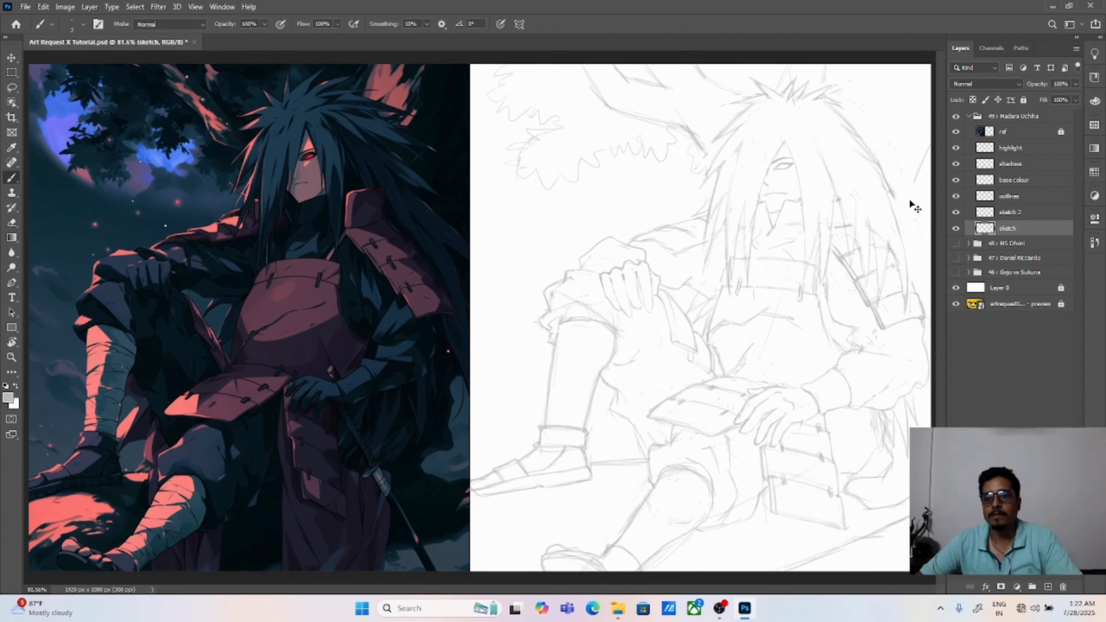
key("e")
mouse_move(896, 195)
left_mouse_down()
mouse_move(851, 136)
mouse_move(886, 171)
left_mouse_up()
left_click_drag(859, 136, 838, 111)
key("b")
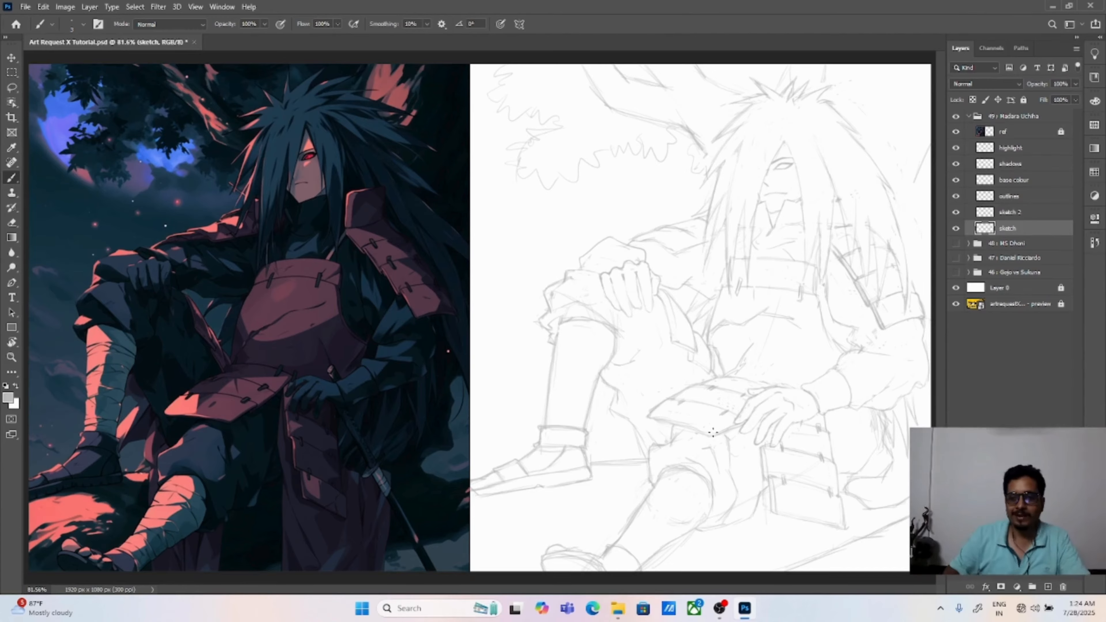
key("ctrl+plus")
key("ctrl+plus")
mouse_move(853, 130)
left_mouse_down()
mouse_move(303, 378)
mouse_move(271, 377)
left_mouse_up()
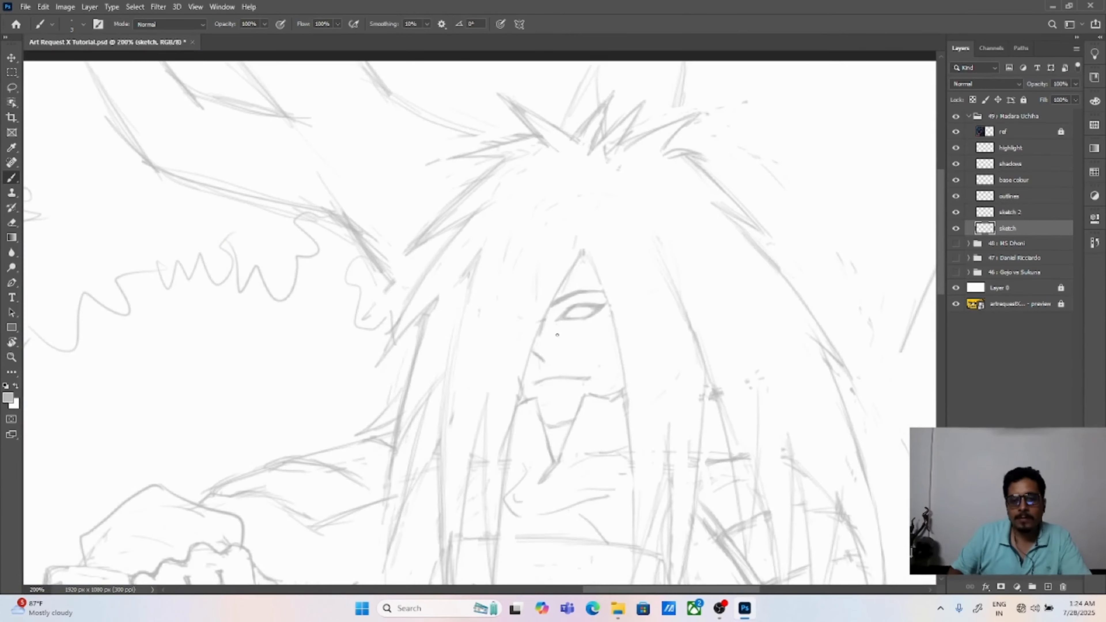
key("ctrl+0")
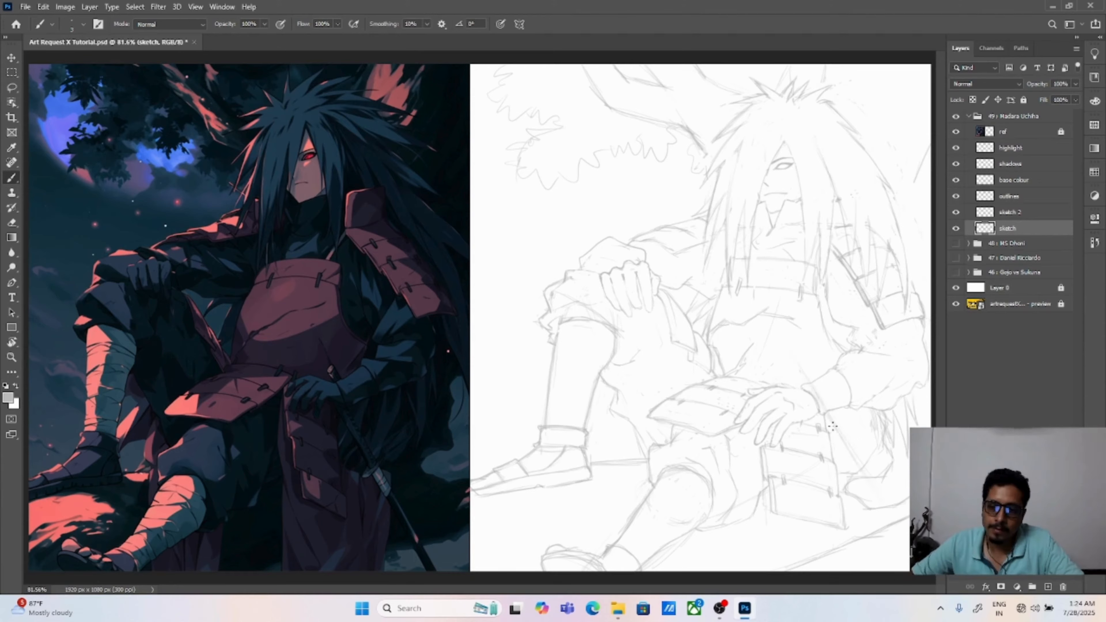
Step: Sketch the sword as long parallel diagonal lines passing behind the resting hand and erase the lines crossing it
left_click_drag(807, 361, 855, 437)
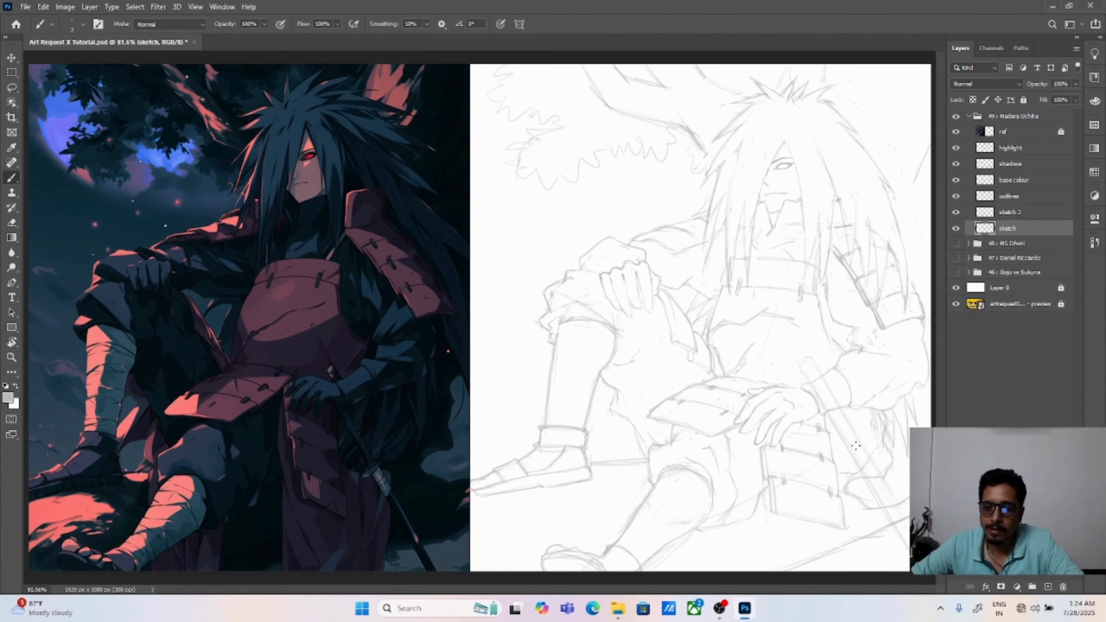
key("e")
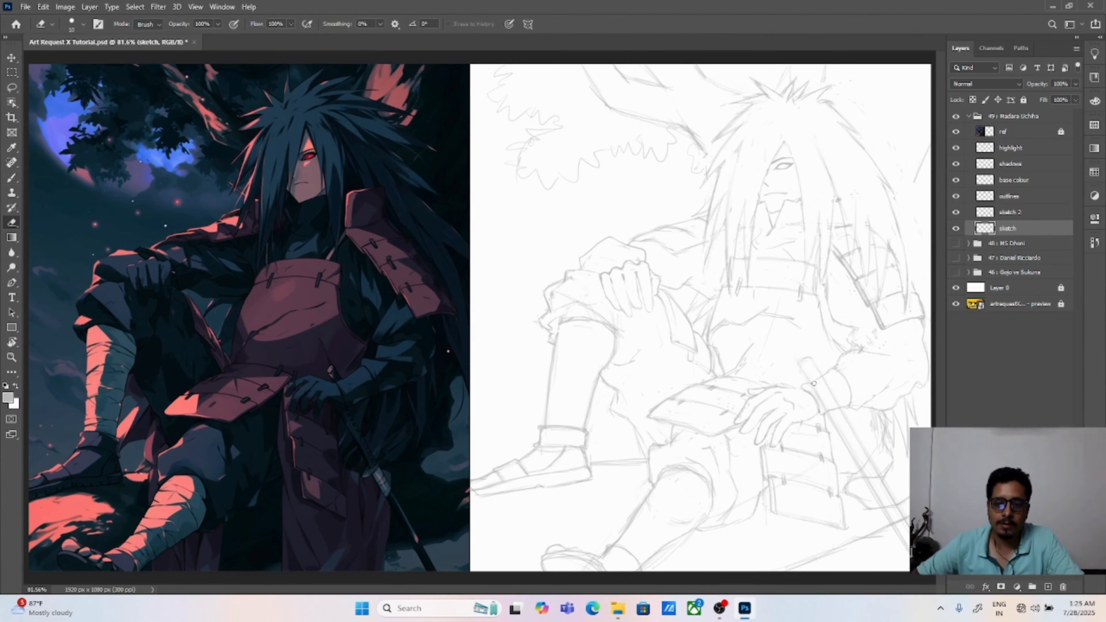
left_click_drag(867, 465, 874, 484)
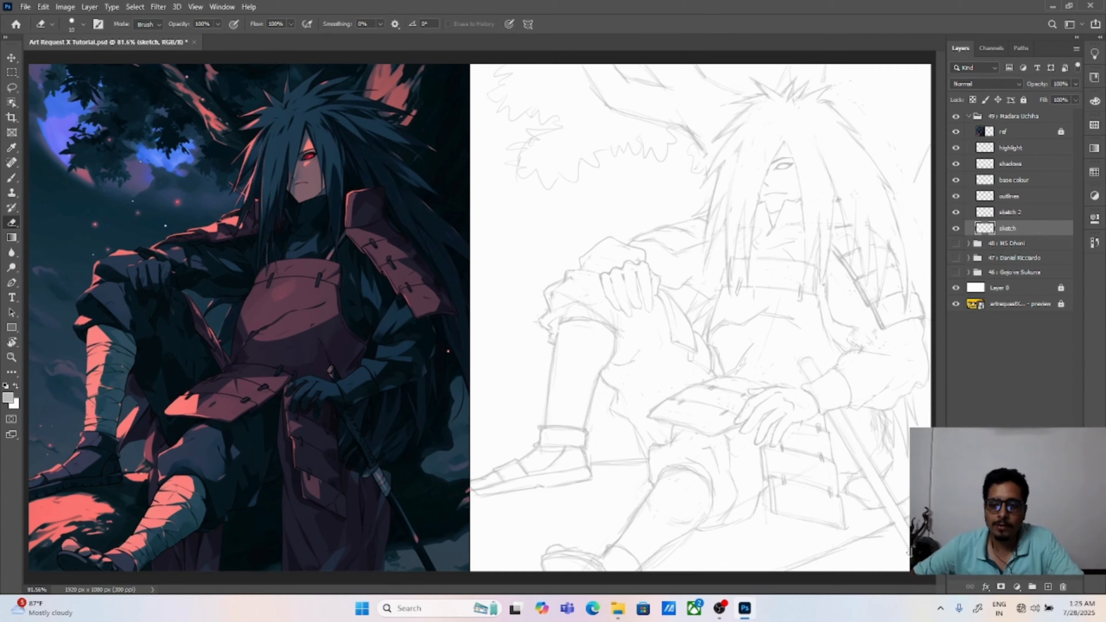
Step: Draw the oval sword guard below the wrist and erase the overlapping lines around it
key("b")
key("ctrl+plus")
key("ctrl+plus")
mouse_move(769, 427)
left_mouse_down()
mouse_move(785, 383)
mouse_move(496, 277)
mouse_move(481, 422)
left_mouse_up()
mouse_move(589, 307)
left_mouse_down()
mouse_move(630, 229)
mouse_move(644, 279)
mouse_move(591, 319)
mouse_move(621, 324)
mouse_move(615, 235)
mouse_move(617, 292)
mouse_move(627, 273)
mouse_move(588, 320)
mouse_move(588, 281)
mouse_move(604, 333)
left_mouse_up()
key("e")
mouse_move(599, 274)
left_mouse_down()
mouse_move(595, 243)
mouse_move(610, 249)
left_mouse_up()
left_click_drag(617, 315, 611, 317)
left_click_drag(627, 271, 634, 291)
mouse_move(620, 301)
left_mouse_down()
mouse_move(618, 332)
mouse_move(646, 292)
mouse_move(648, 250)
left_mouse_up()
key("b")
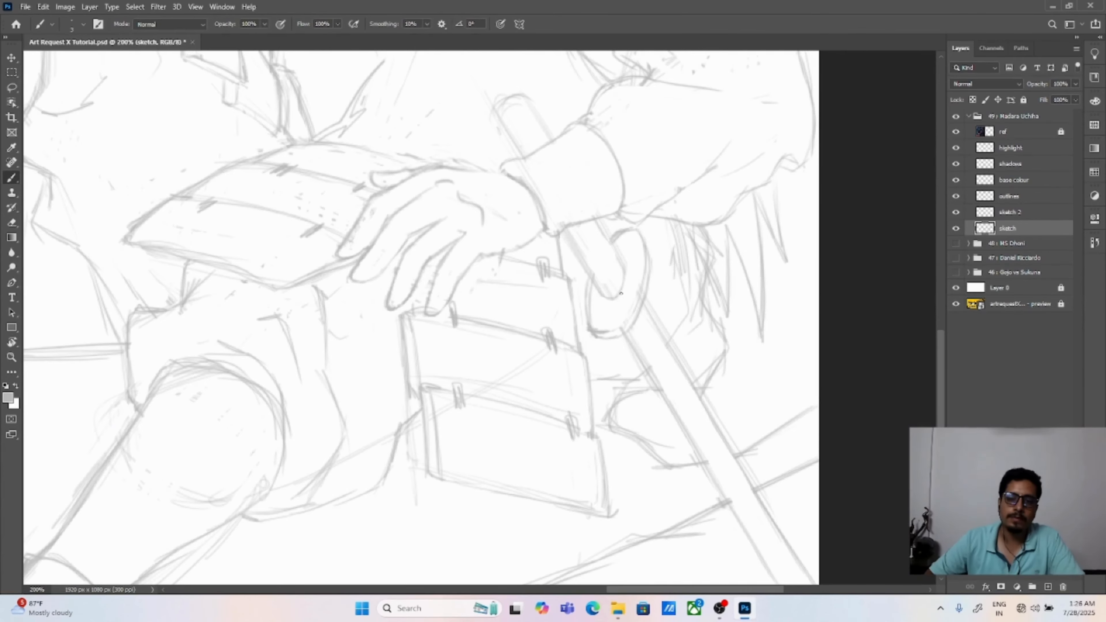
Step: Sketch the rounded end of the sword handle above the wrist
mouse_move(519, 159)
left_mouse_down()
mouse_move(505, 138)
mouse_move(509, 98)
left_mouse_up()
left_click_drag(509, 150, 531, 120)
left_click_drag(524, 127, 527, 101)
key("ctrl+0")
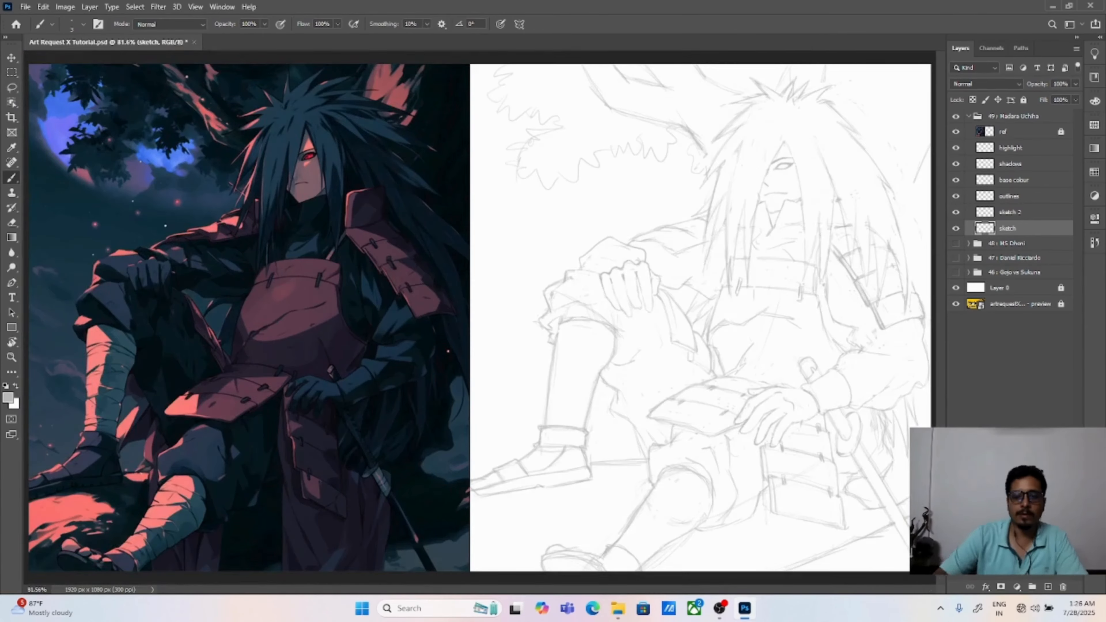
Step: Draw crisscrossing bandage wraps down the raised leg's shin from the knee to the ankle band
key("ctrl+plus")
mouse_move(630, 453)
left_mouse_down()
mouse_move(533, 254)
mouse_move(720, 301)
mouse_move(575, 294)
left_mouse_up()
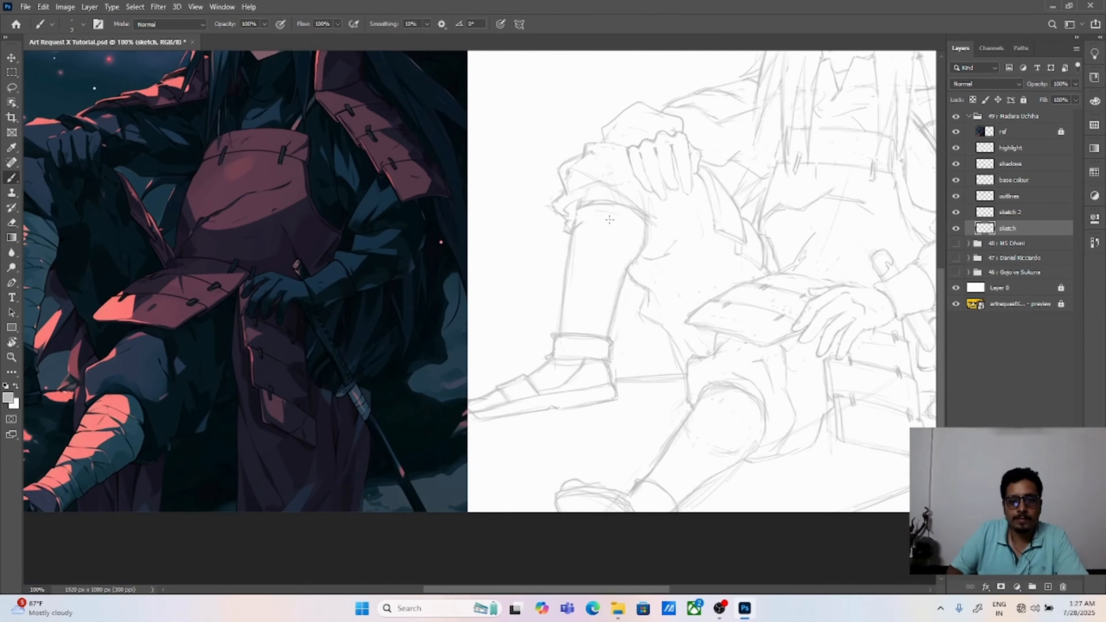
left_click_drag(582, 224, 638, 244)
left_click_drag(574, 240, 640, 235)
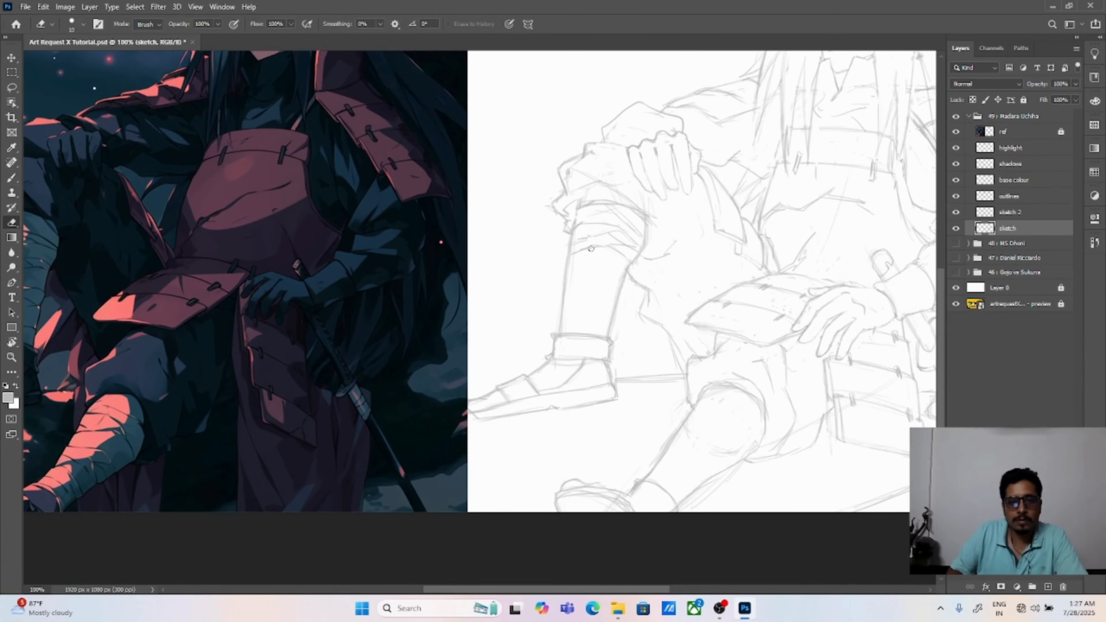
mouse_move(575, 255)
left_mouse_down()
mouse_move(583, 283)
mouse_move(625, 275)
left_mouse_up()
mouse_move(574, 288)
left_mouse_down()
mouse_move(621, 292)
mouse_move(595, 312)
left_mouse_up()
mouse_move(566, 314)
left_mouse_down()
mouse_move(608, 306)
mouse_move(606, 324)
left_mouse_up()
left_click_drag(571, 323, 603, 335)
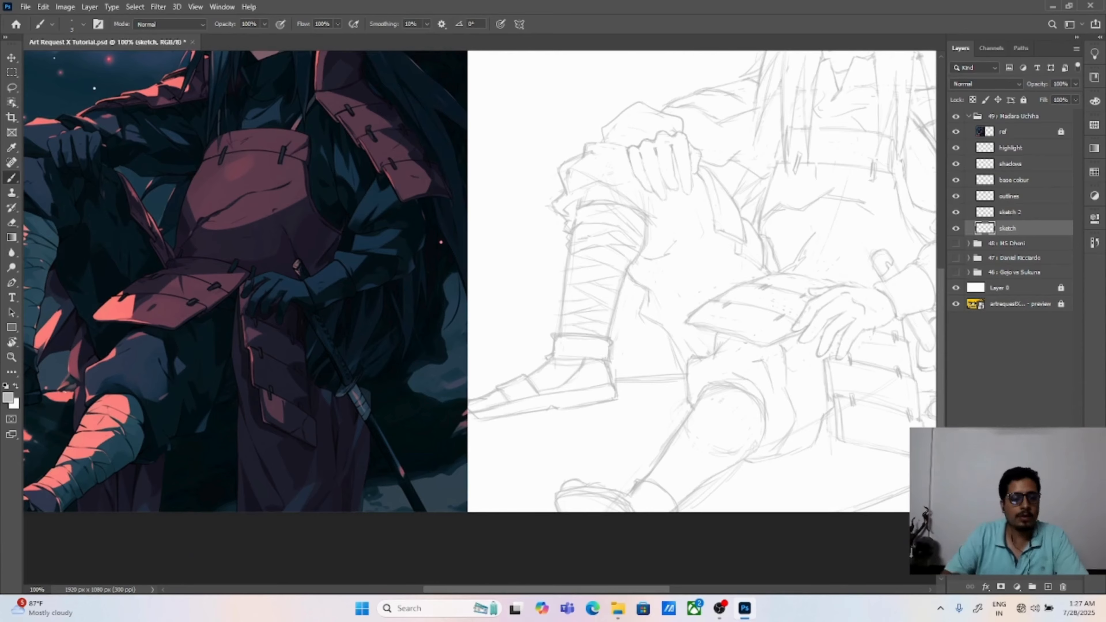
Step: Clean up and redraw the trouser cuff's outer edge where it meets the raised leg's wraps
key("ctrl+plus")
key("e")
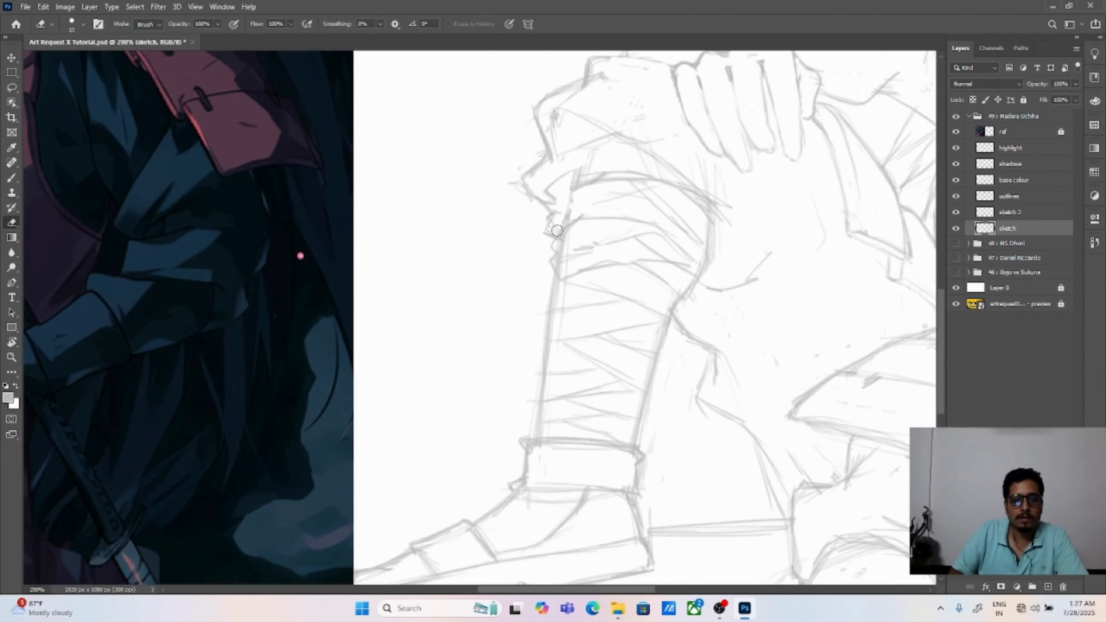
mouse_move(557, 231)
left_mouse_down()
mouse_move(599, 206)
mouse_move(557, 198)
left_mouse_up()
key("b")
left_click_drag(556, 200, 558, 237)
key("e")
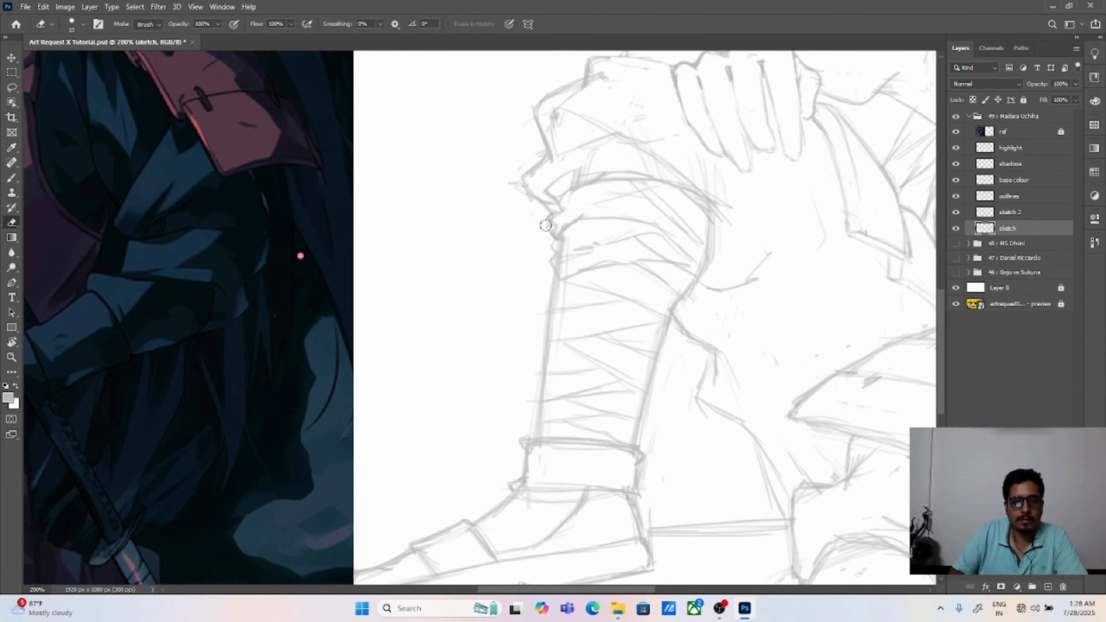
key("b")
Step: Sketch the first curved bandage wraps just below the front leg's knee and erase the overlapping lines
left_click_drag(694, 406, 455, 180)
mouse_move(572, 354)
left_mouse_down()
mouse_move(653, 407)
mouse_move(665, 457)
left_mouse_up()
left_click_drag(673, 349, 689, 441)
left_click_drag(587, 338, 655, 335)
mouse_move(618, 312)
left_mouse_down()
mouse_move(643, 329)
mouse_move(687, 419)
left_mouse_up()
left_click_drag(646, 327, 698, 431)
key("e")
left_click_drag(681, 370, 695, 437)
key("b")
left_click_drag(626, 343, 633, 357)
left_click_drag(617, 341, 583, 345)
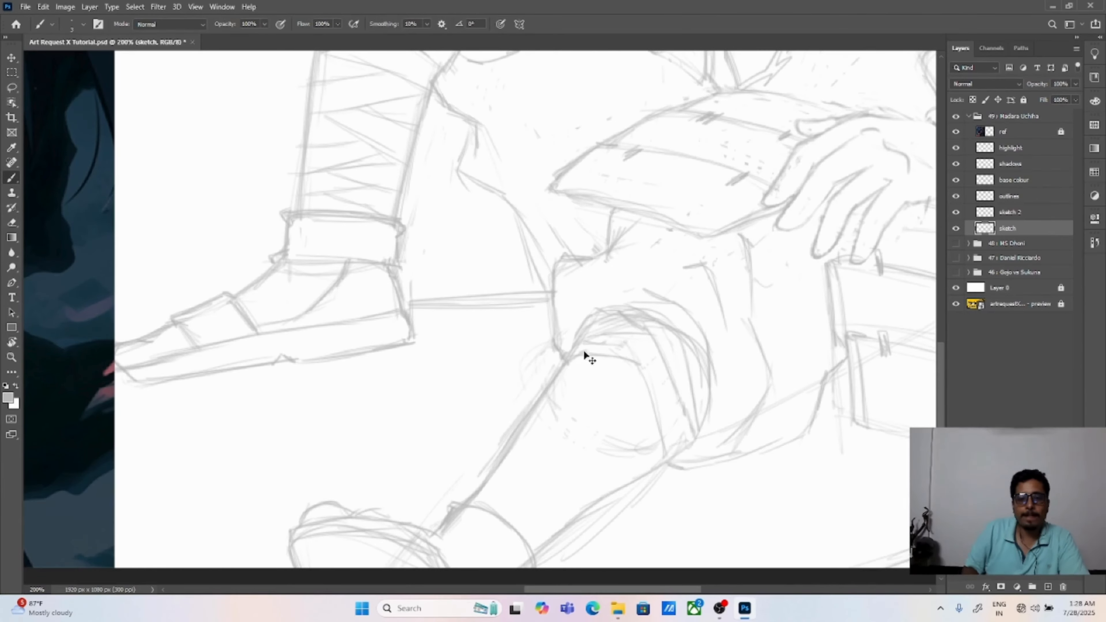
Step: Add curved bandage bands across the front leg's calf and erase the leftover construction lines
left_click_drag(642, 367, 671, 382)
mouse_move(553, 388)
left_mouse_down()
mouse_move(634, 365)
mouse_move(633, 426)
left_mouse_up()
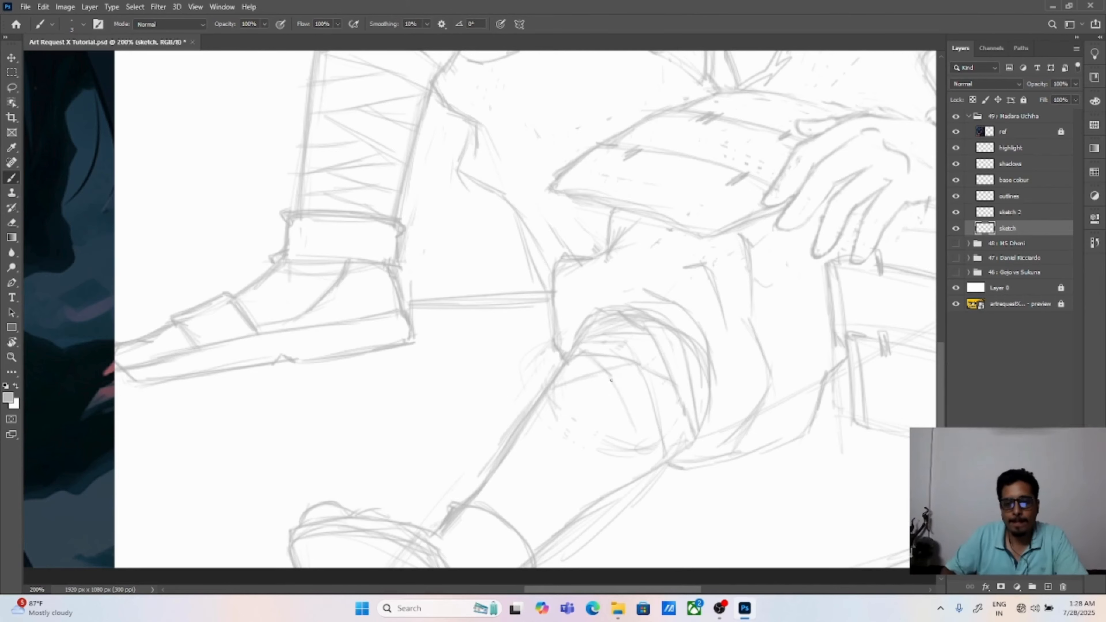
left_click_drag(615, 386, 652, 469)
left_click_drag(678, 400, 685, 447)
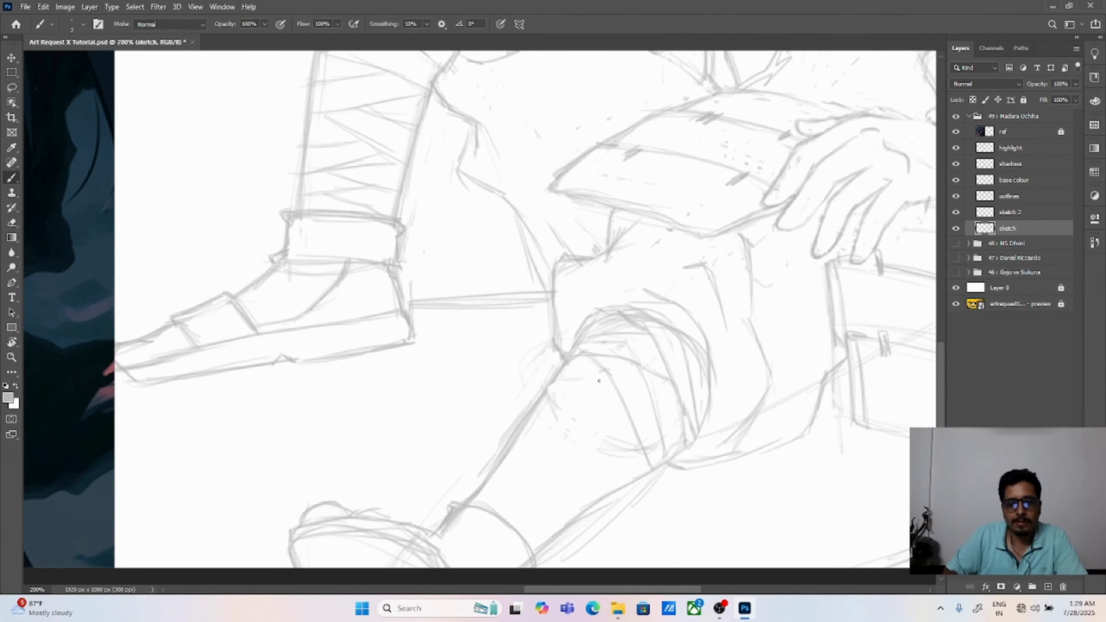
mouse_move(549, 395)
left_mouse_down()
mouse_move(634, 431)
mouse_move(642, 451)
left_mouse_up()
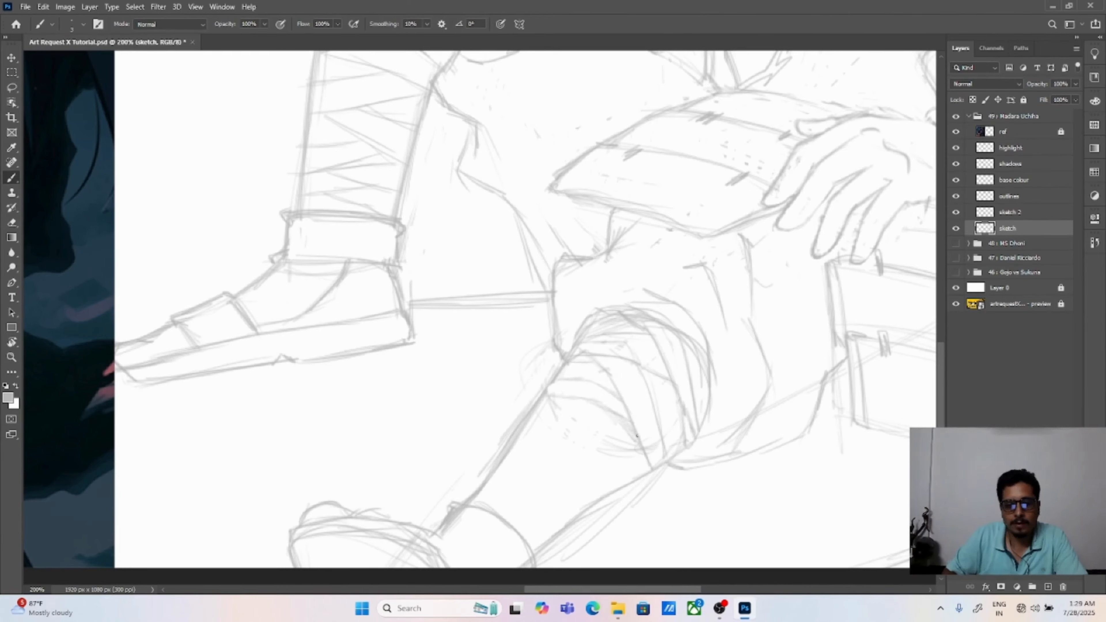
key("e")
left_click_drag(606, 399, 631, 439)
key("b")
Step: Continue the bandage wraps down the front leg's shin toward the ankle and add crossing folds between the bands
mouse_move(494, 475)
left_mouse_down()
mouse_move(520, 467)
mouse_move(571, 524)
left_mouse_up()
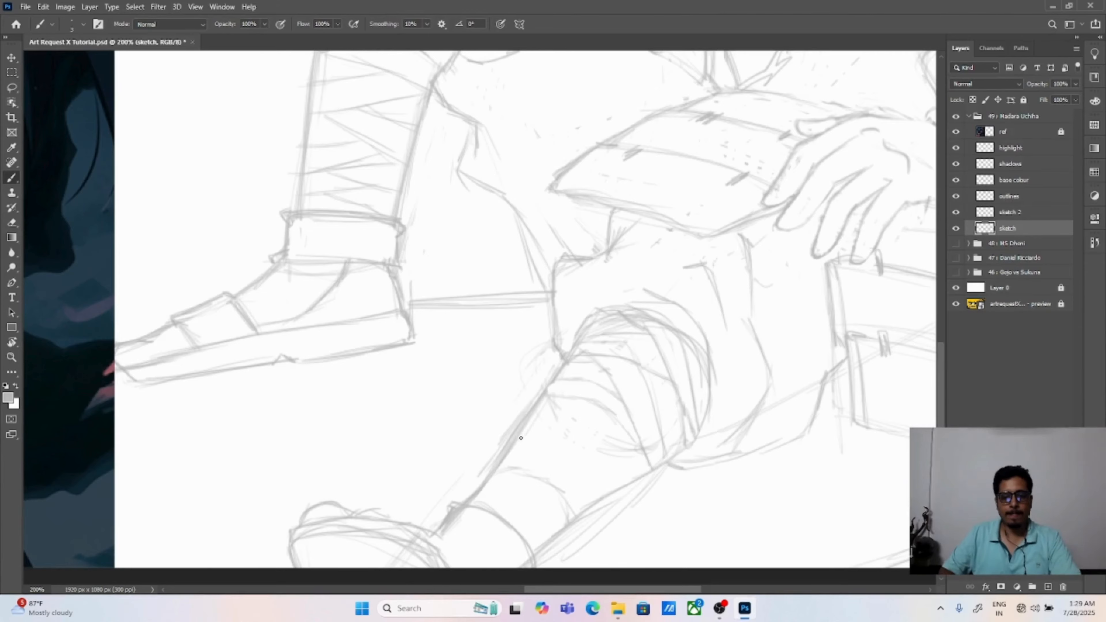
mouse_move(507, 453)
left_mouse_down()
mouse_move(567, 464)
mouse_move(591, 504)
left_mouse_up()
left_click_drag(535, 415, 553, 425)
left_click_drag(499, 465, 543, 452)
mouse_move(529, 418)
left_mouse_down()
mouse_move(595, 410)
mouse_move(608, 422)
left_mouse_up()
mouse_move(591, 415)
left_mouse_down()
mouse_move(637, 469)
mouse_move(637, 353)
left_mouse_up()
left_click_drag(553, 351, 631, 340)
key("ctrl+z")
left_click_drag(578, 355, 635, 350)
left_click_drag(613, 352, 640, 408)
left_click_drag(566, 333, 607, 327)
left_click_drag(662, 360, 645, 396)
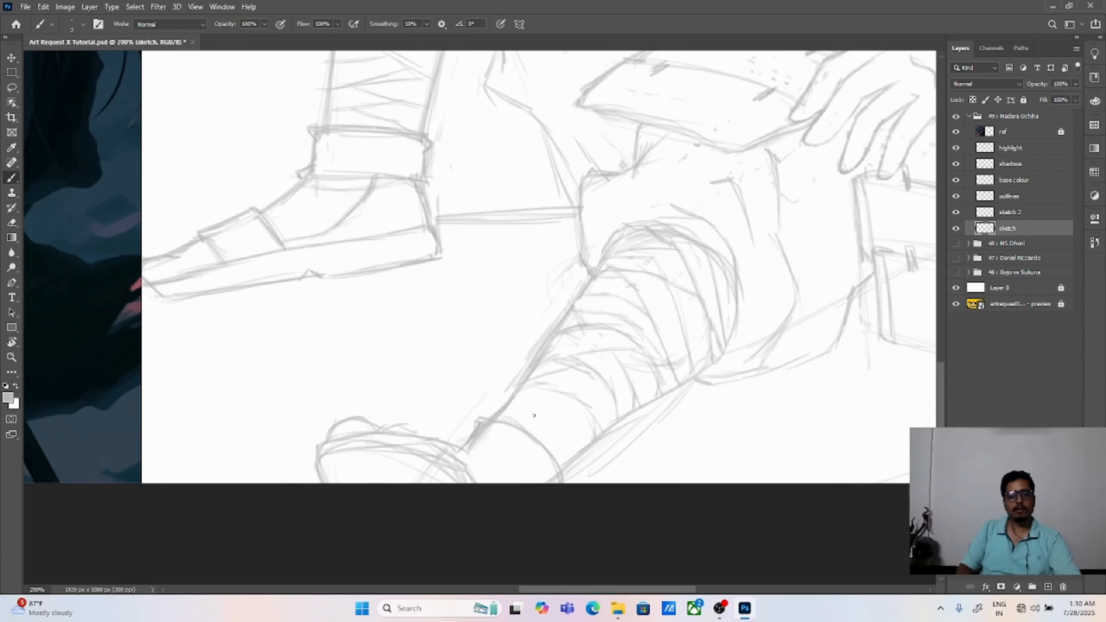
Step: Sketch the last curved bandage bands across the front leg's shin just above the ankle, adding short fold lines between them
mouse_move(499, 407)
left_mouse_down()
mouse_move(539, 404)
mouse_move(586, 435)
left_mouse_up()
left_click_drag(557, 408, 579, 453)
left_click_drag(559, 418, 573, 452)
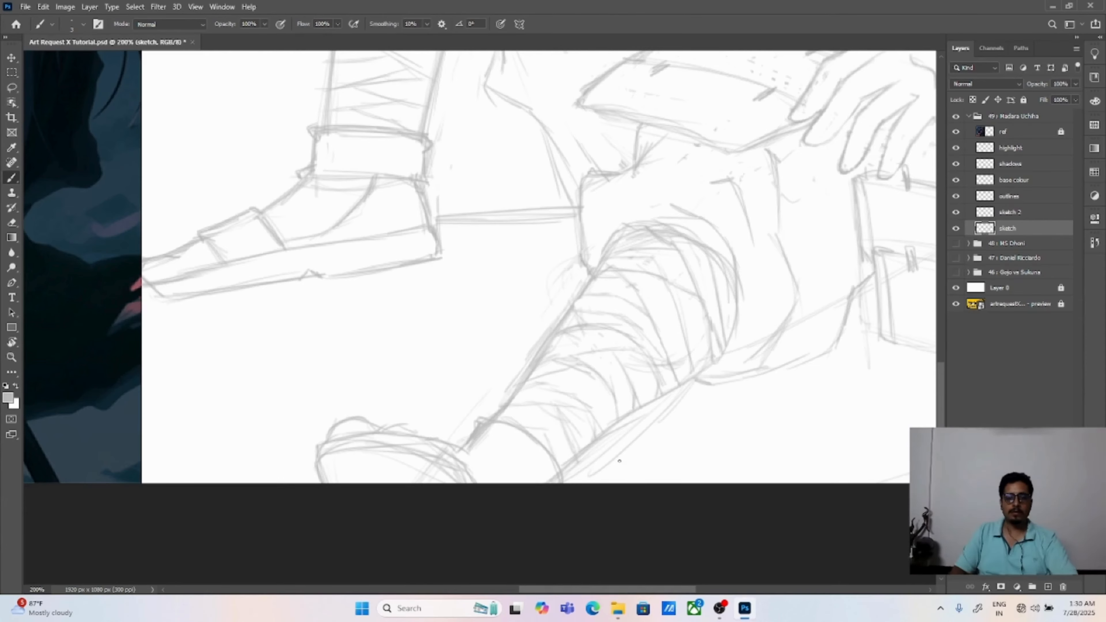
key("ctrl+0")
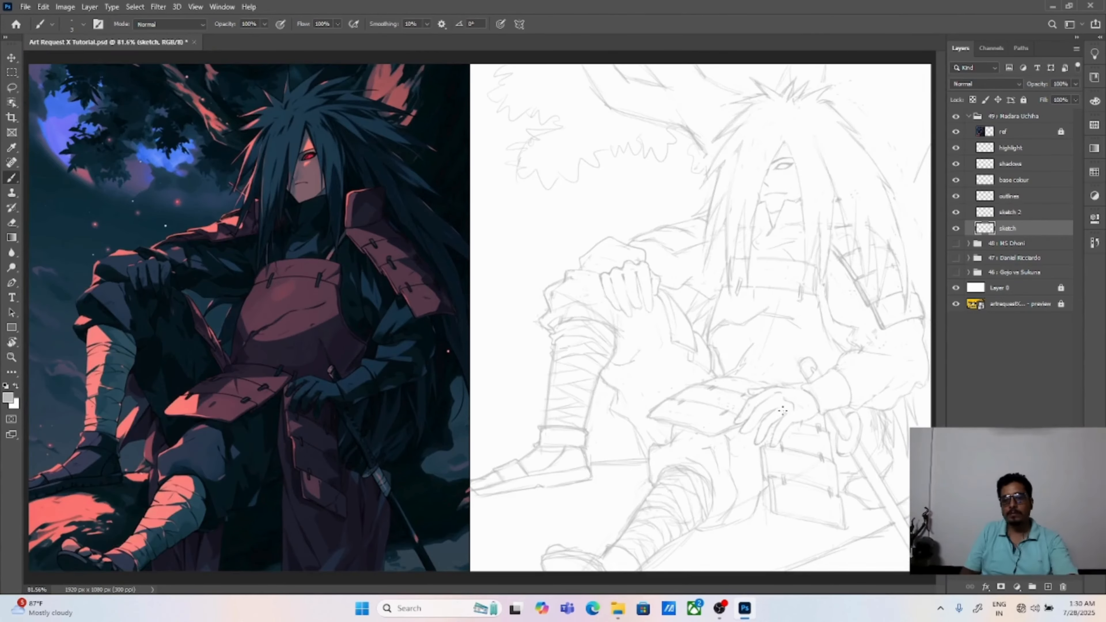
Step: Erase most of the rough sleeve cuff outline above the hand resting on the raised knee
key("ctrl+plus")
key("ctrl+plus")
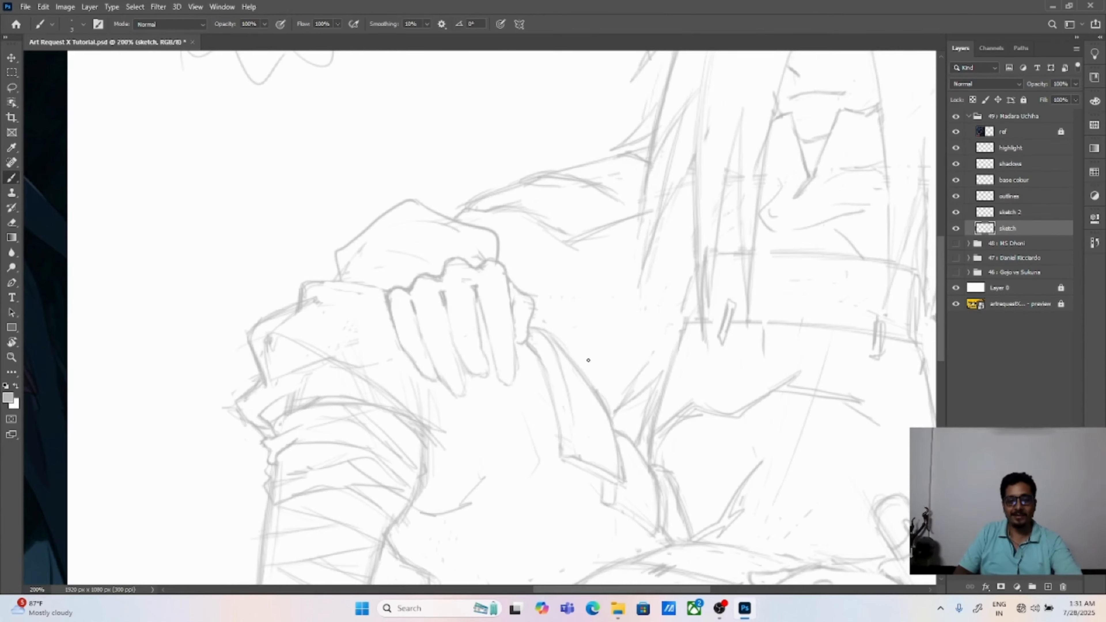
key("ctrl+0")
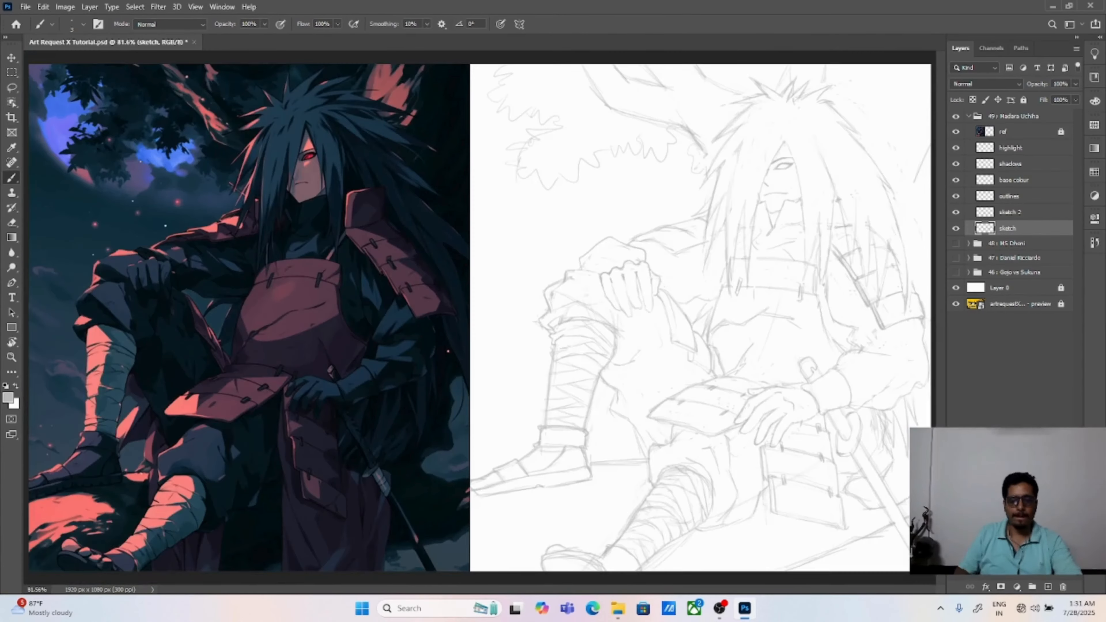
scroll(649, 215, "up", 2)
key("e")
left_click_drag(627, 296, 481, 317)
left_click_drag(641, 311, 642, 331)
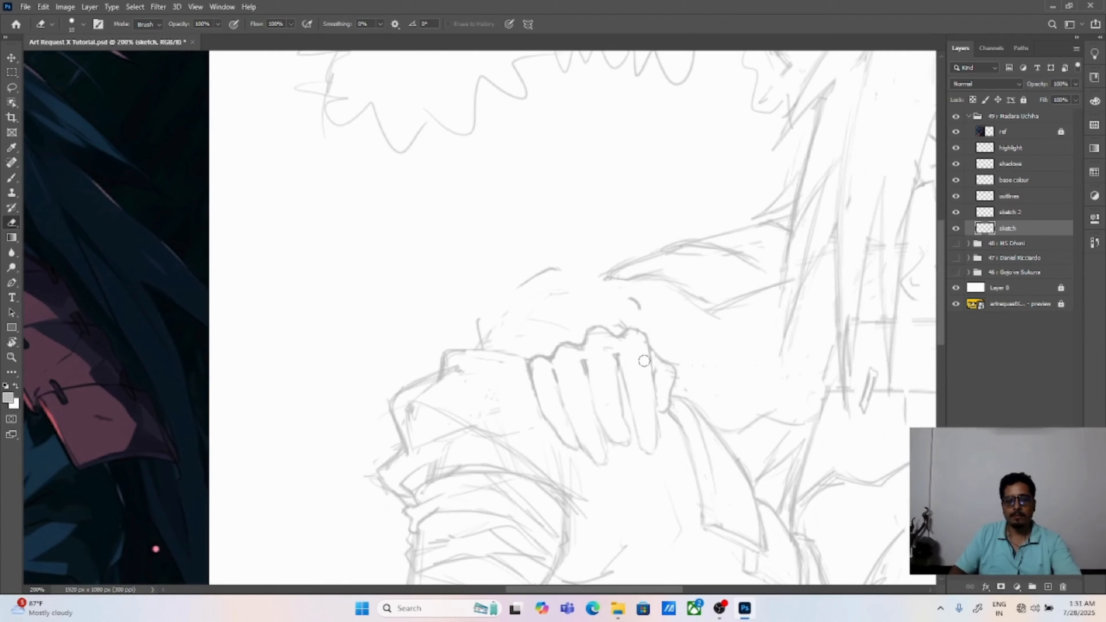
Step: Redraw the sleeve cuff as a smooth rounded curve above the resting hand and down to its wrist side
key("b")
left_click_drag(561, 271, 630, 296)
left_click_drag(524, 286, 509, 297)
left_click_drag(609, 305, 645, 317)
left_click_drag(647, 316, 662, 353)
key("ctrl+0")
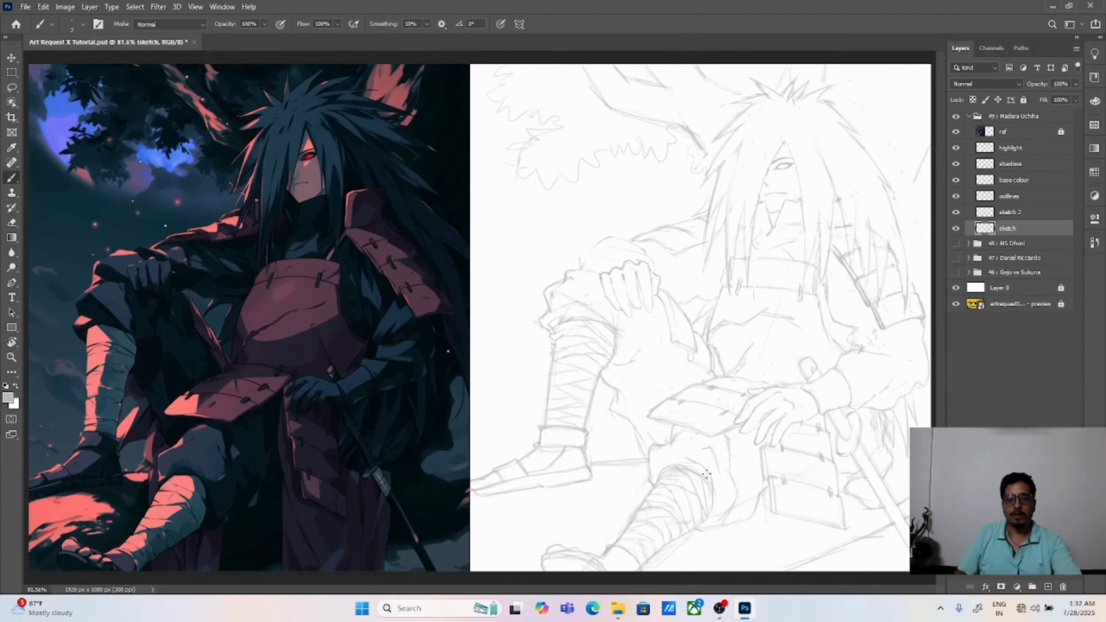
Step: Redraw the hair strand edges framing the face so they meet in a sharper, higher point above the visible eye
scroll(706, 474, "up", 2)
key("ctrl+0")
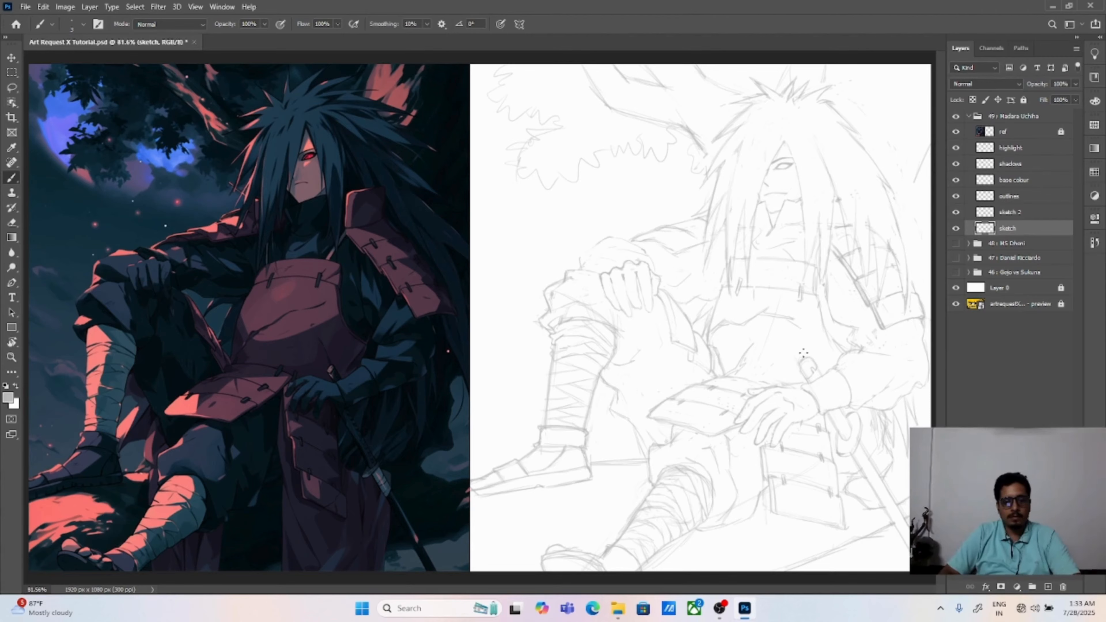
key("ctrl+plus")
key("ctrl+plus")
mouse_move(761, 324)
left_mouse_down()
mouse_move(684, 385)
mouse_move(580, 296)
left_mouse_up()
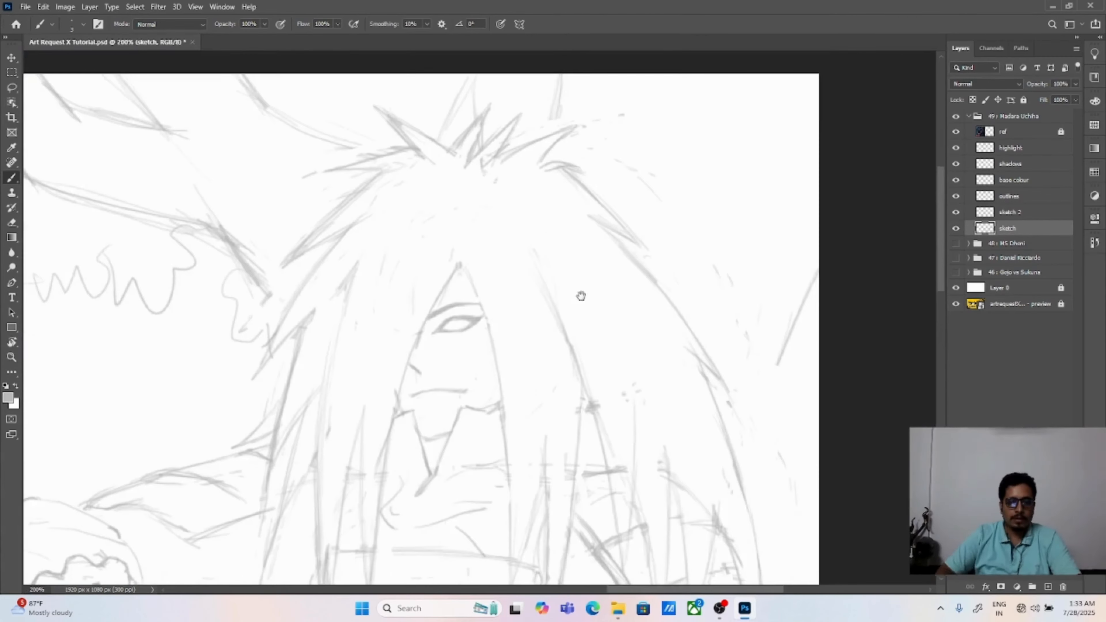
left_click_drag(454, 247, 398, 391)
left_click_drag(454, 248, 468, 272)
Step: Erase stray sketch lines around the hair strands hanging over the shoulder of the arm that rests on the knee
key("e")
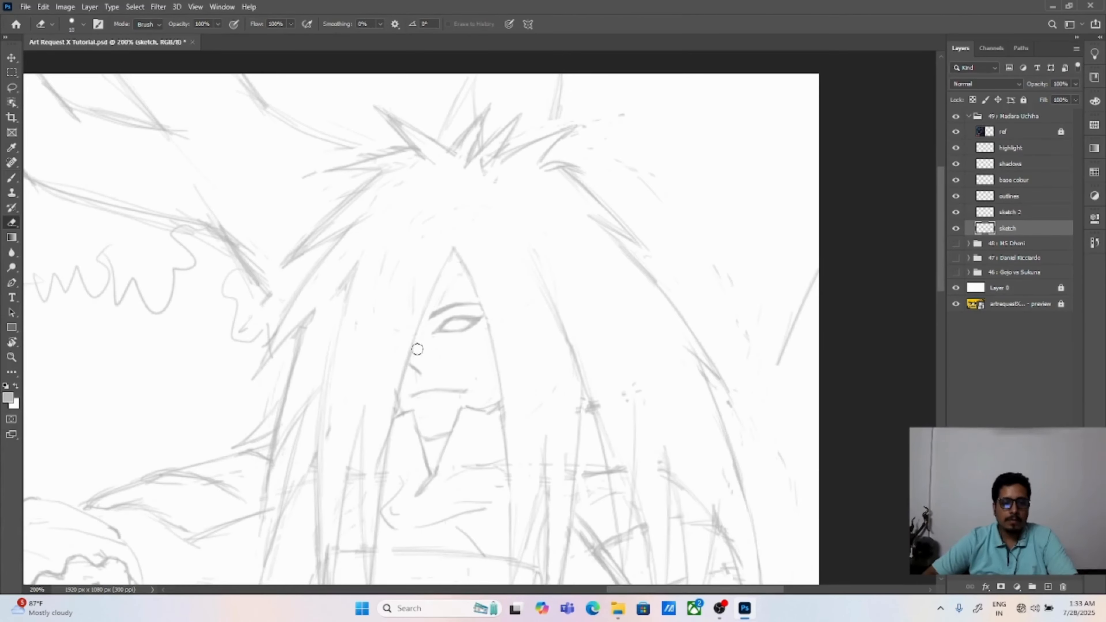
mouse_move(341, 463)
left_mouse_down()
mouse_move(374, 367)
mouse_move(353, 473)
left_mouse_up()
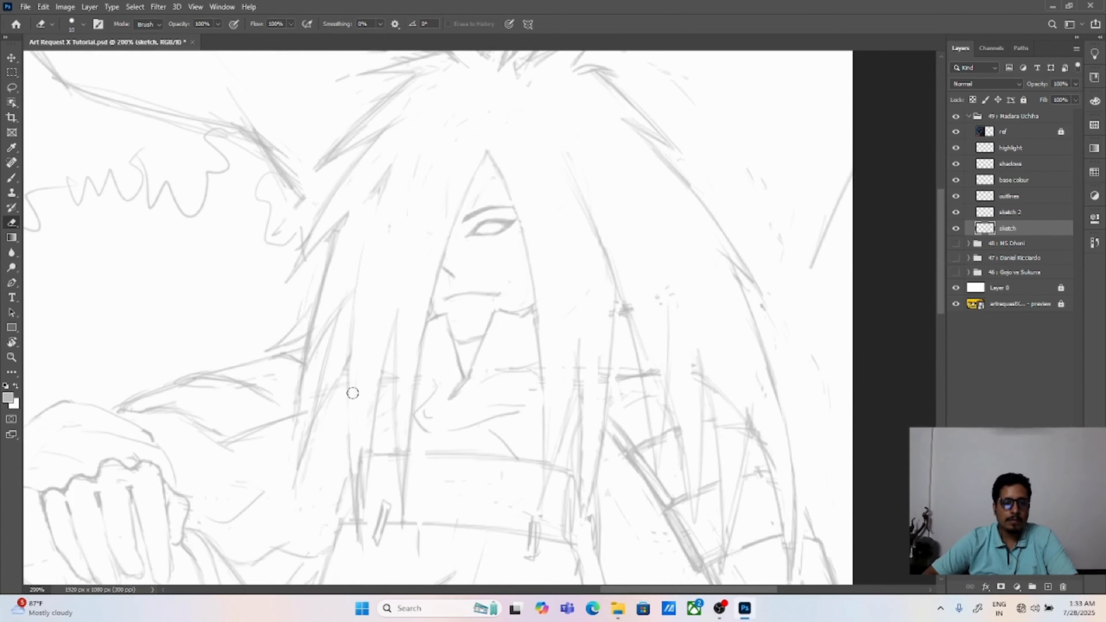
left_click_drag(303, 437, 301, 470)
left_click_drag(297, 412, 297, 397)
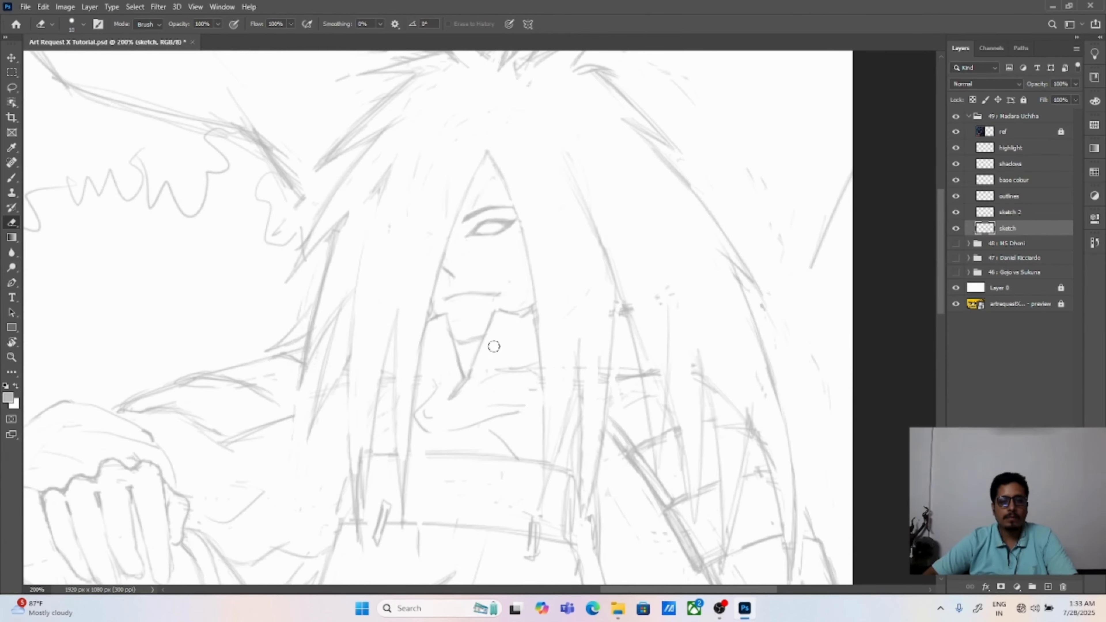
key("ctrl+0")
key("v")
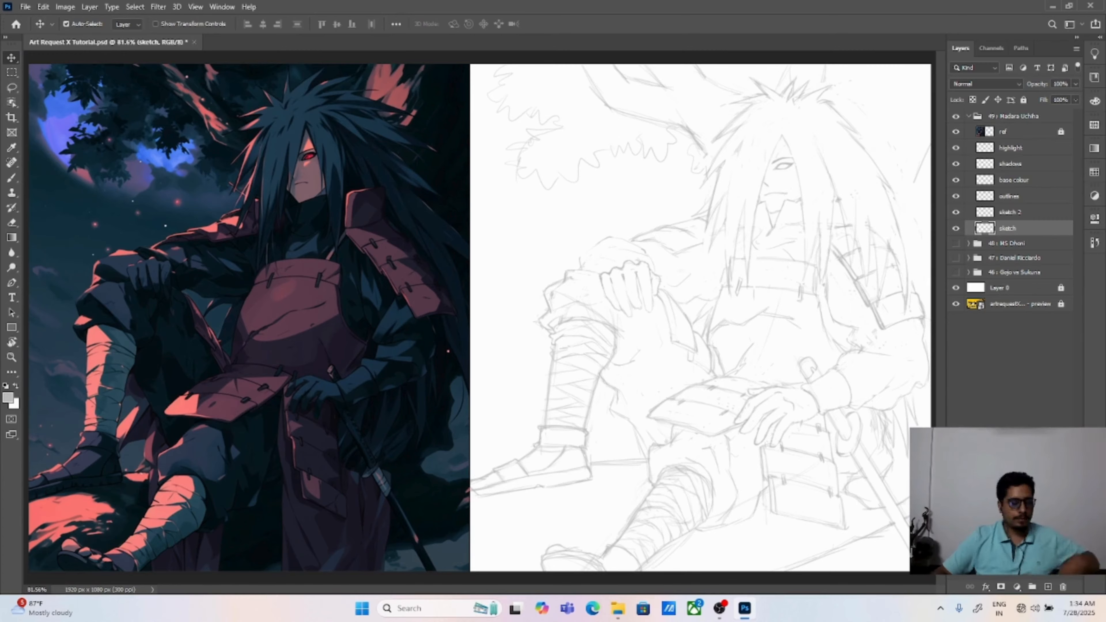
left_click(719, 607)
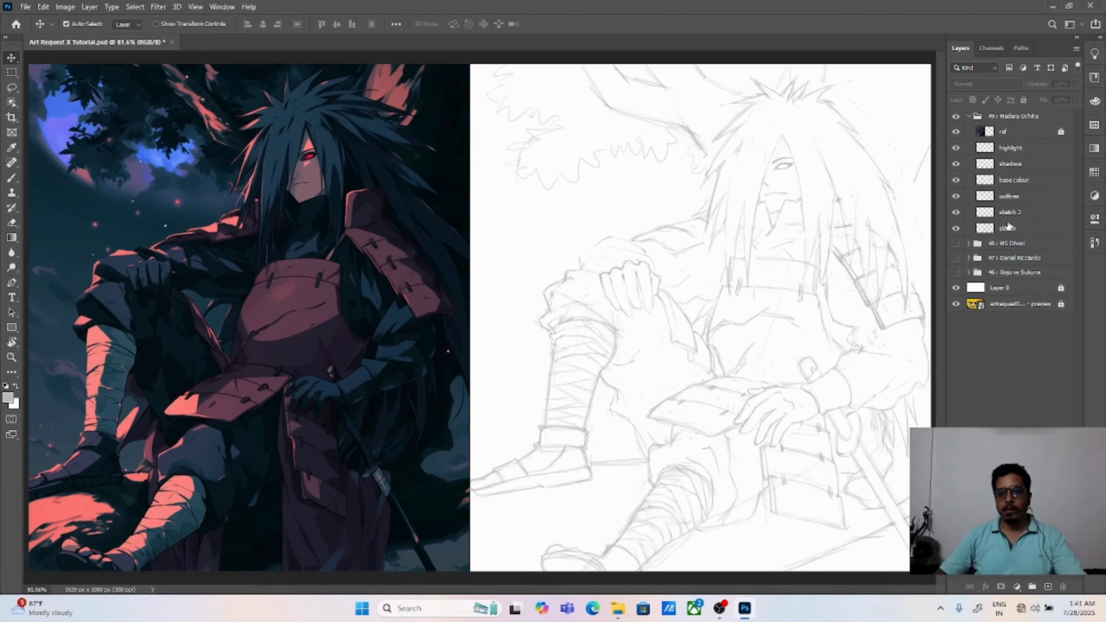
Step: Lower the opacity of the sketch layer to 75%
left_click(1017, 199)
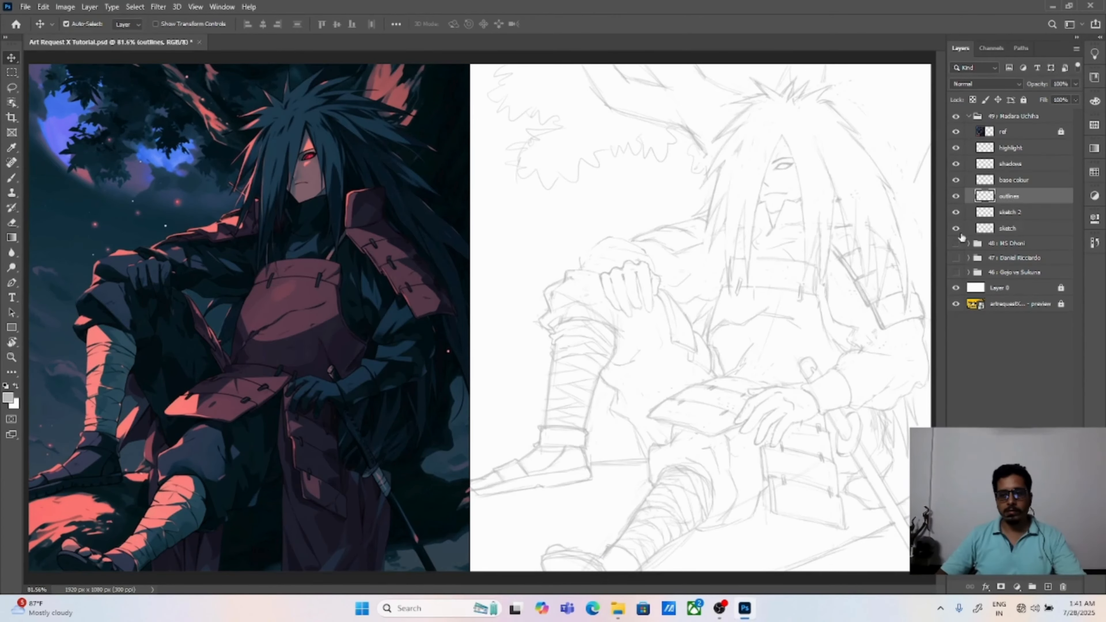
left_click(963, 234)
left_click_drag(1053, 124, 1036, 127)
left_click(1010, 337)
left_click(1018, 229)
left_click_drag(1038, 84, 1055, 116)
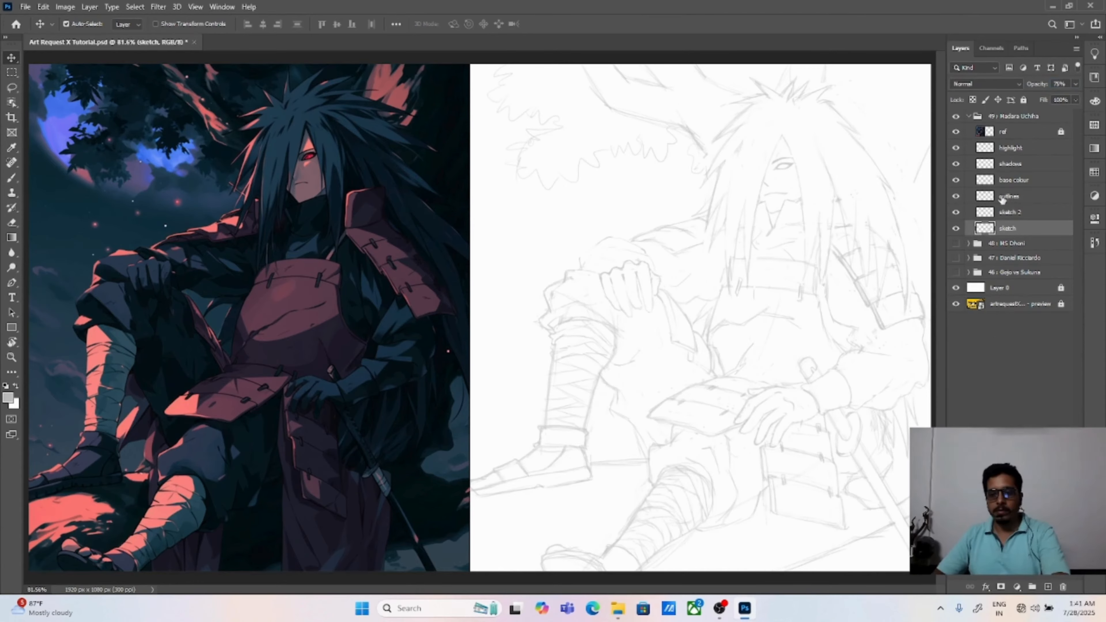
Step: Make the outlines layer active and set the foreground colour to dark grey
left_click(825, 275)
left_click(1017, 201)
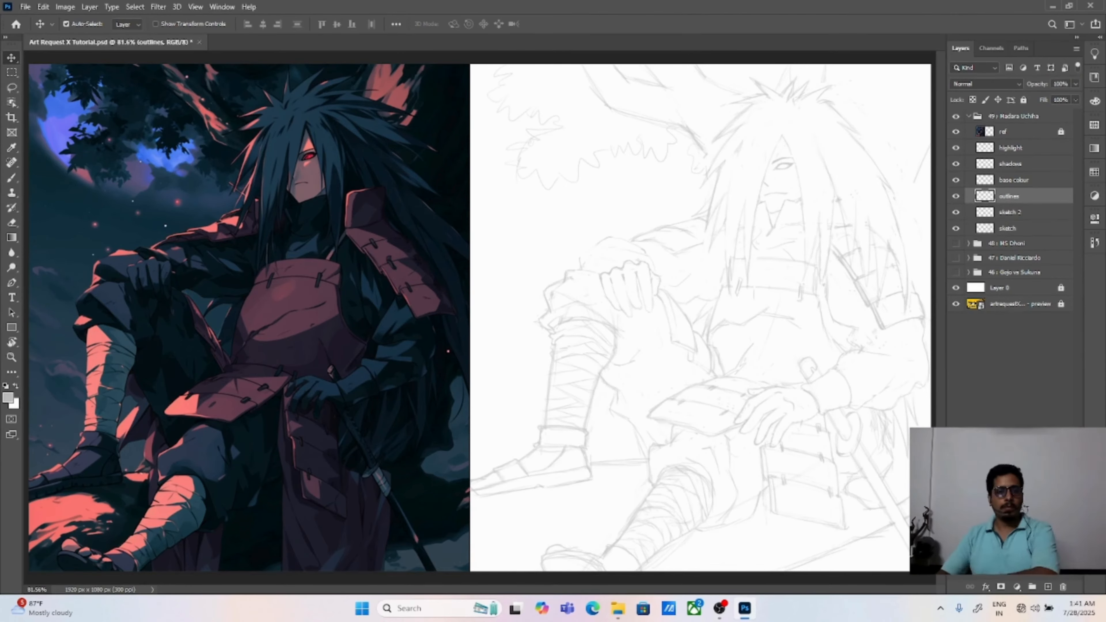
left_click(7, 397)
left_click_drag(582, 215, 583, 245)
key("Return")
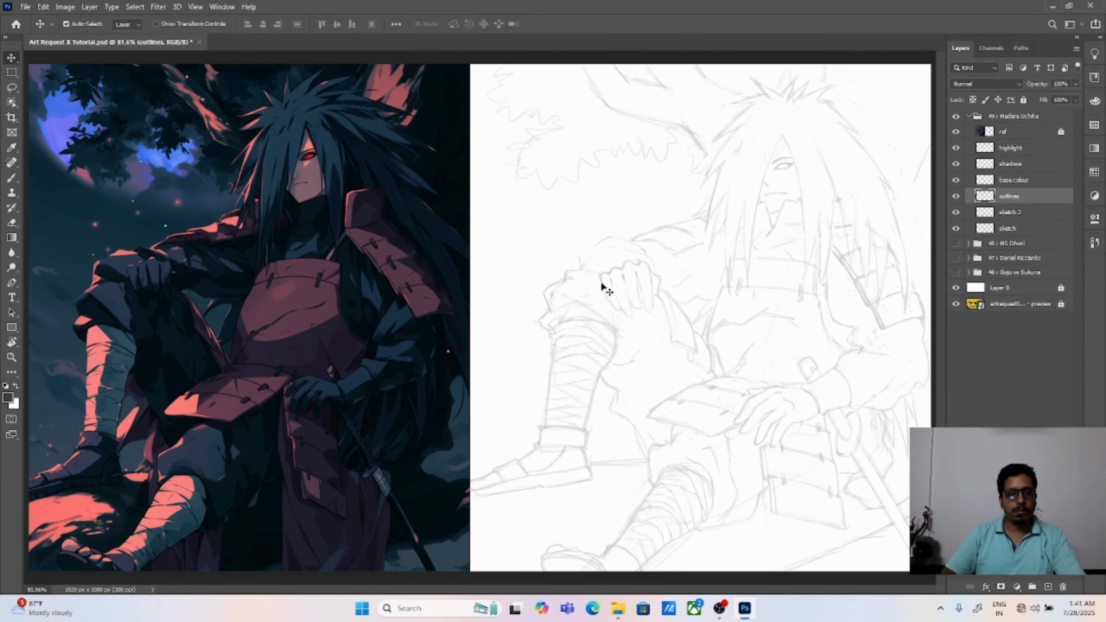
Step: Outline the first pointed hair spikes with the Brush on the outlines layer, from the crown down the side nearest the tree branch
key("b")
key("ctrl+plus")
key("ctrl+plus")
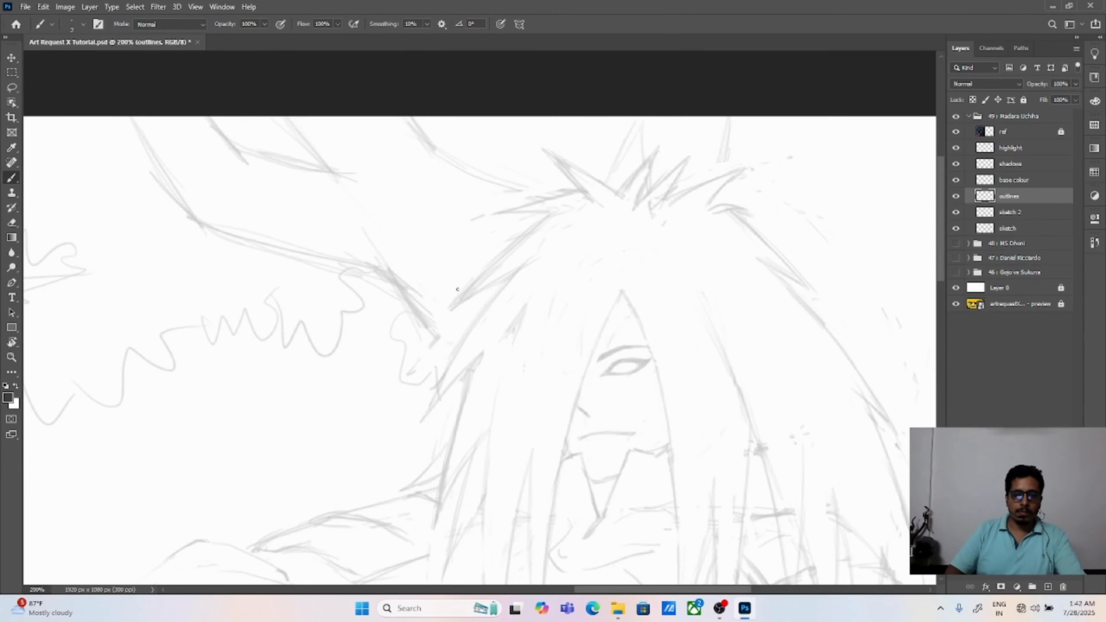
mouse_move(444, 316)
left_mouse_down()
mouse_move(557, 206)
mouse_move(470, 221)
mouse_move(579, 187)
left_mouse_up()
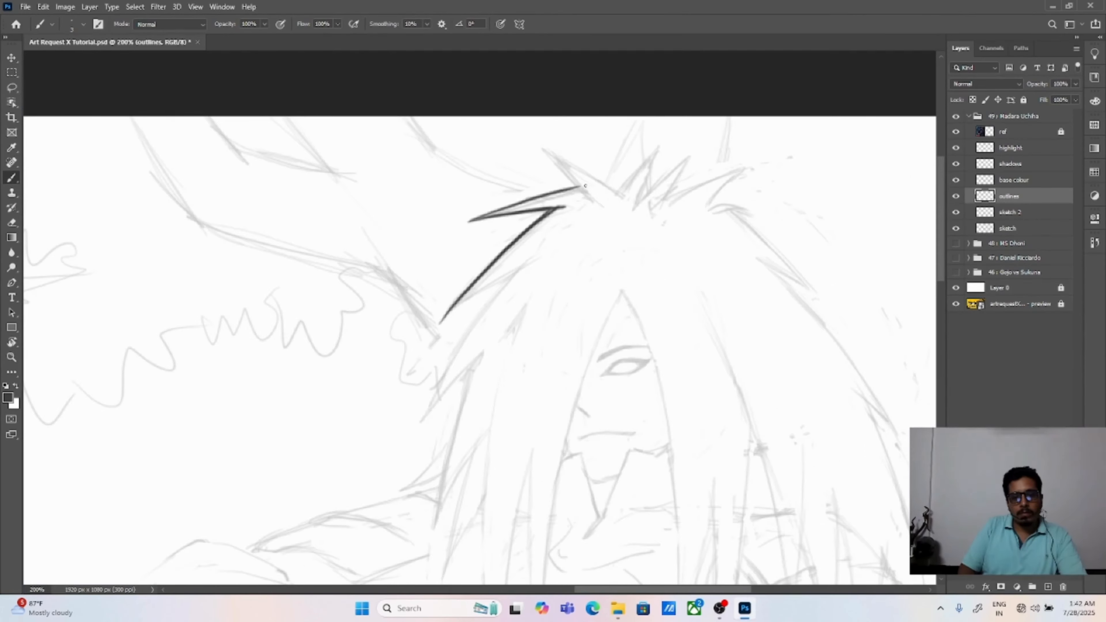
mouse_move(533, 143)
left_mouse_down()
mouse_move(598, 203)
mouse_move(623, 199)
left_mouse_up()
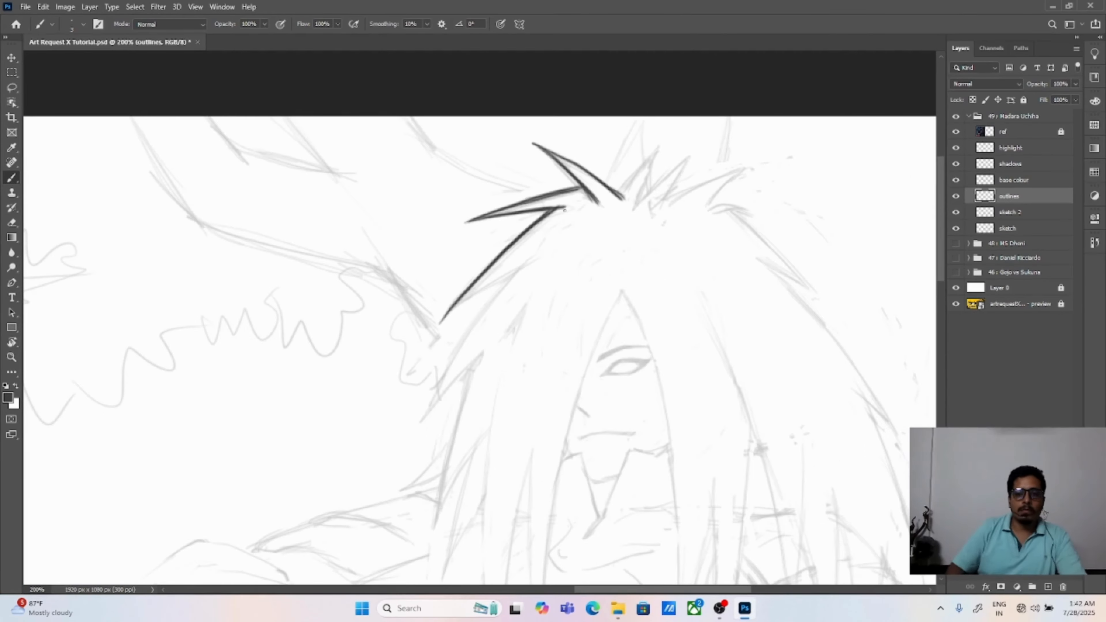
mouse_move(453, 305)
left_mouse_down()
mouse_move(545, 255)
mouse_move(420, 422)
left_mouse_up()
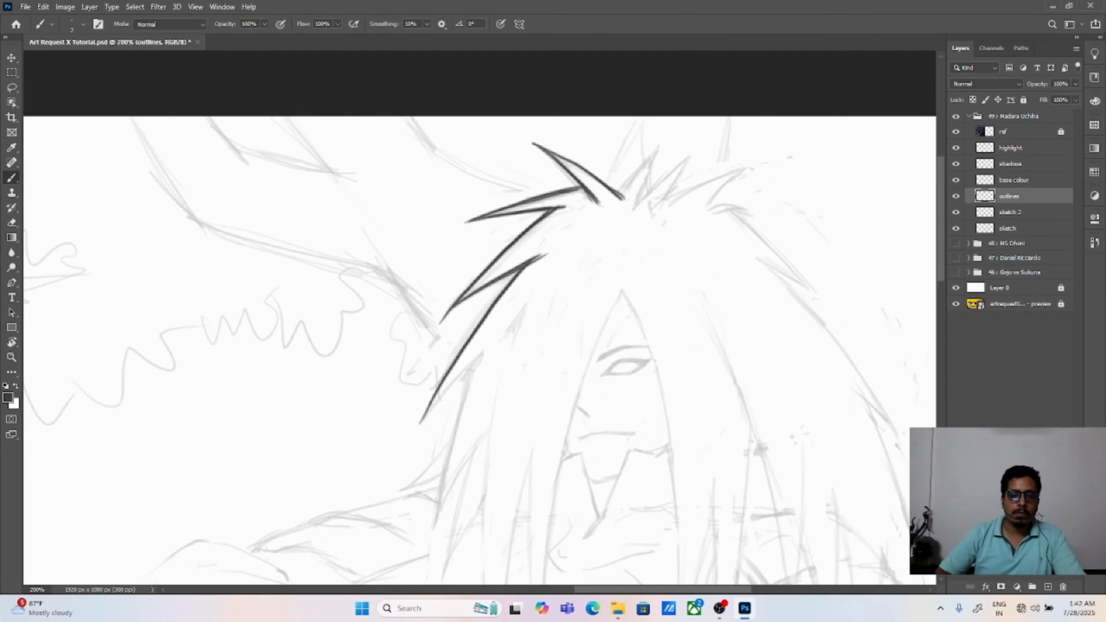
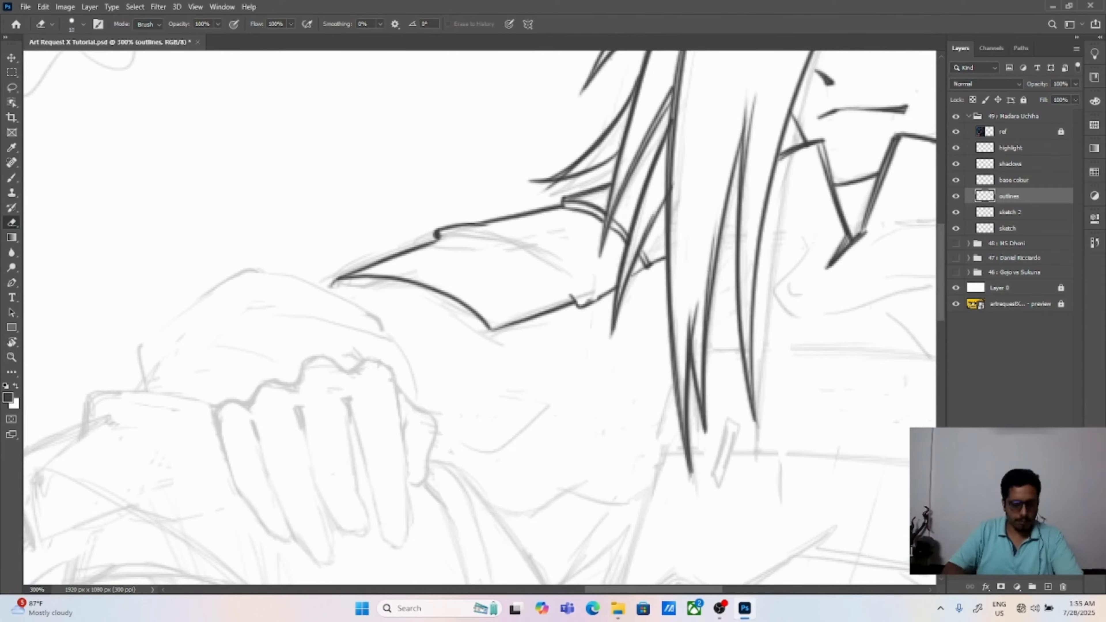
Step: Erase the stray outline segments where the resting arm's shoulder plates overlap the hair strands
scroll(544, 147, "up", 2)
left_click_drag(640, 264, 634, 257)
left_click_drag(670, 264, 677, 299)
left_click_drag(627, 254, 594, 250)
left_click_drag(709, 322, 718, 330)
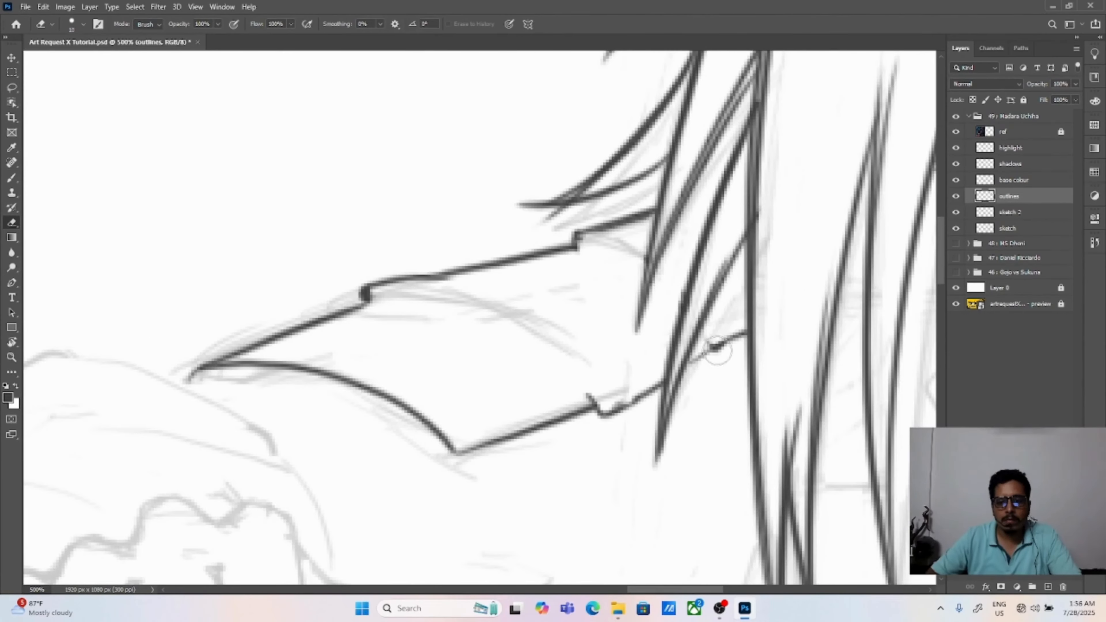
Step: Redraw the lower edge of the resting arm's shoulder armour with a thicker Brush line
key("b")
left_click_drag(615, 409, 741, 334)
left_click_drag(458, 456, 593, 408)
left_click_drag(459, 459, 597, 410)
Step: Draw the seams and cord clasps on the resting arm's shoulder armour and erase the lines crossing the clasps
left_click_drag(402, 305, 592, 404)
left_click_drag(603, 253, 681, 304)
left_click_drag(702, 334, 715, 347)
left_click_drag(188, 382, 459, 454)
left_click_drag(371, 296, 403, 304)
left_click_drag(585, 244, 604, 251)
scroll(608, 100, "down", 2)
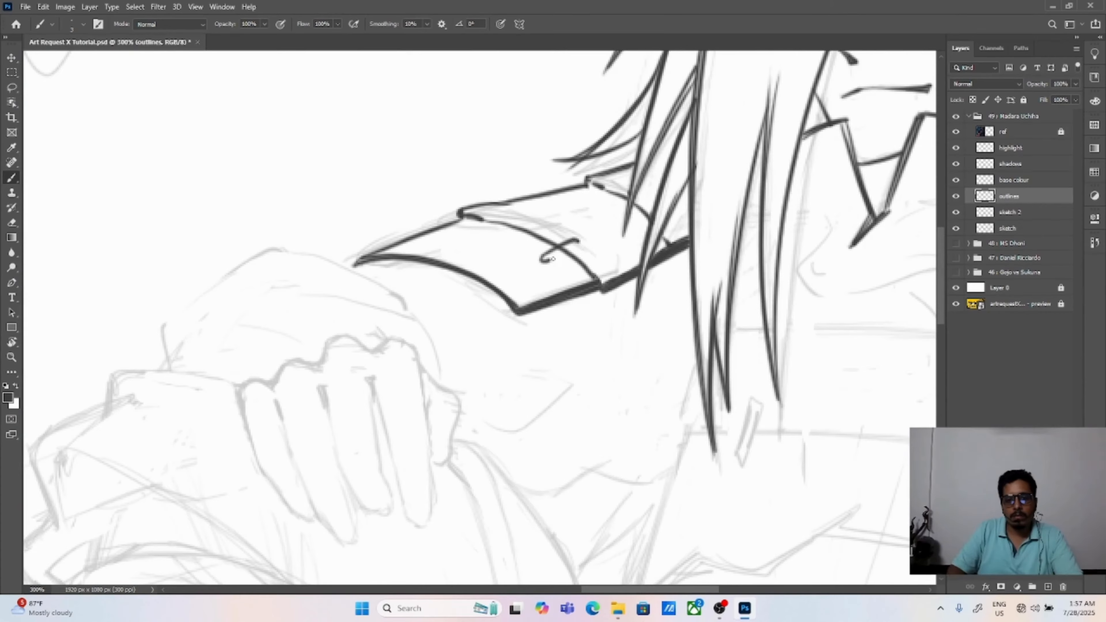
key("e")
left_click_drag(566, 247, 562, 250)
left_click_drag(645, 217, 649, 215)
Step: Outline the lower plates of the opposite shoulder's armour beneath the hair tips, including a cord clasp
key("ctrl+0")
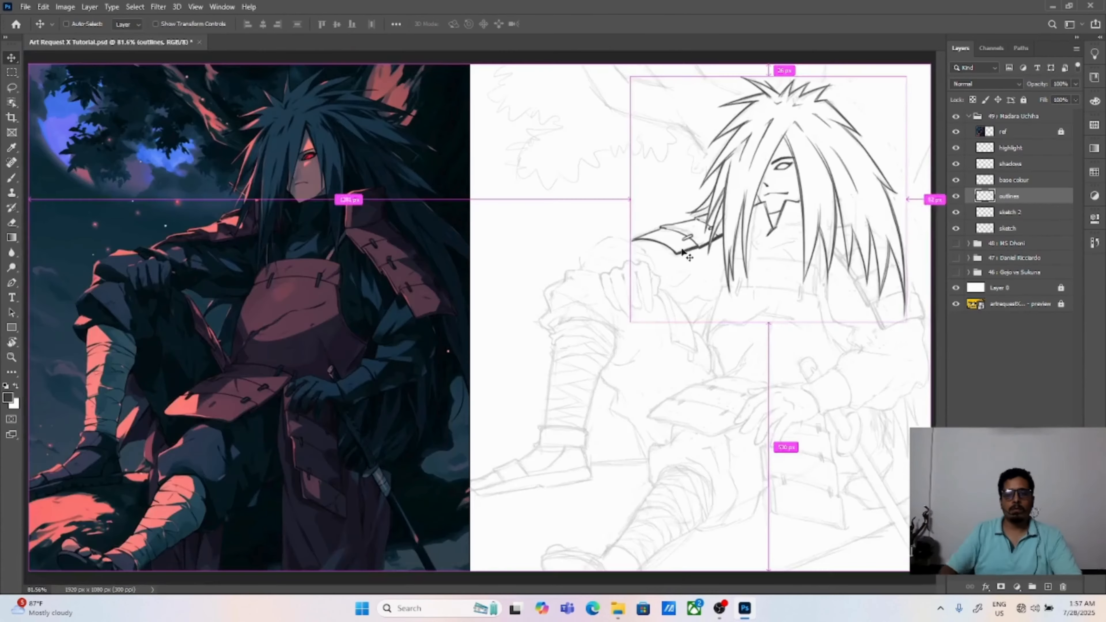
key("ctrl+plus")
key("ctrl+plus")
left_click_drag(892, 314, 509, 386)
key("ctrl+plus")
key("b")
left_click_drag(658, 512, 523, 271)
mouse_move(471, 274)
left_mouse_down()
mouse_move(518, 370)
mouse_move(659, 329)
left_mouse_up()
key("ctrl+z")
mouse_move(512, 252)
left_mouse_down()
mouse_move(636, 237)
mouse_move(665, 333)
left_mouse_up()
mouse_move(433, 212)
left_mouse_down()
mouse_move(472, 320)
mouse_move(463, 205)
mouse_move(575, 172)
mouse_move(644, 268)
left_mouse_up()
left_click_drag(555, 291, 563, 378)
mouse_move(532, 357)
left_mouse_down()
mouse_move(534, 345)
mouse_move(548, 375)
left_mouse_up()
key("e")
key("b")
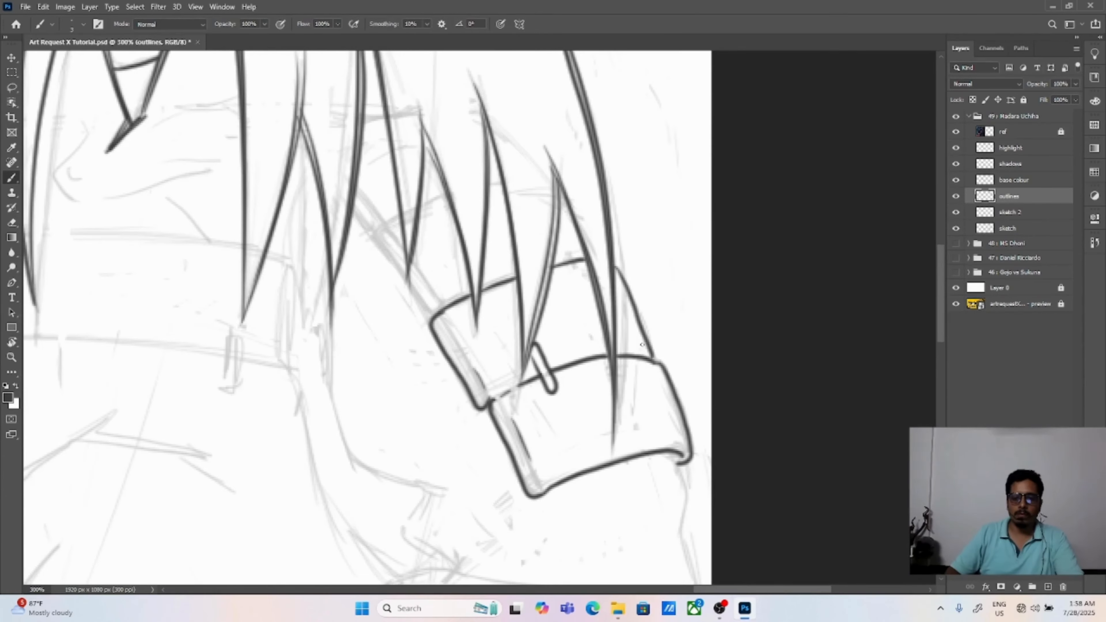
Step: Add a clasp at the outer edge of the opposite shoulder armour and outline its upper plates between the hair strands
left_click_drag(657, 382, 654, 365)
key("e")
left_click_drag(588, 283, 616, 348)
key("b")
left_click_drag(416, 286, 468, 376)
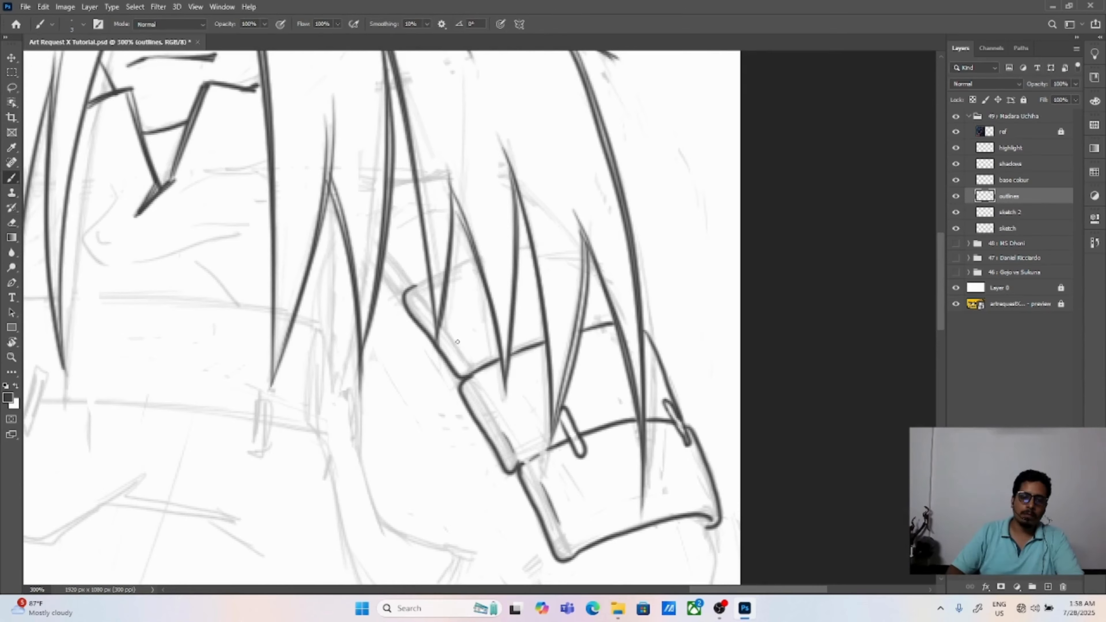
left_click_drag(448, 334, 463, 353)
left_click_drag(451, 267, 535, 244)
left_click_drag(382, 275, 403, 295)
left_click_drag(389, 254, 409, 274)
left_click_drag(395, 184, 415, 178)
Step: Draw the small cord clasps on the upper shoulder plates and erase the seam lines crossing them
mouse_move(513, 329)
left_mouse_down()
mouse_move(541, 365)
mouse_move(545, 352)
left_mouse_up()
left_click_drag(540, 364, 546, 363)
left_click_drag(600, 309, 619, 338)
left_click_drag(601, 306, 615, 323)
left_click_drag(457, 242, 478, 279)
left_click_drag(456, 239, 474, 262)
key("e")
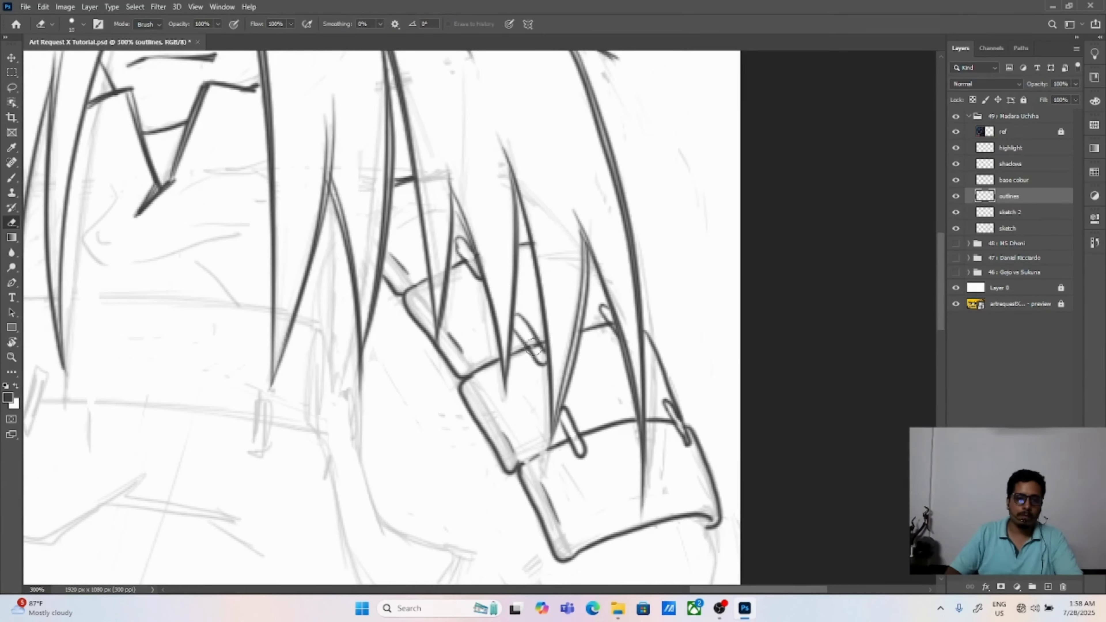
left_click_drag(527, 342, 539, 348)
Step: Outline the back of the hand resting on the knee and the sleeve folds below the shoulder armour
key("ctrl")
key("ctrl+0")
key("ctrl+plus")
key("ctrl+plus")
left_click_drag(906, 240, 618, 290)
key("ctrl+plus")
left_click_drag(279, 244, 375, 400)
key("b")
mouse_move(299, 379)
left_mouse_down()
mouse_move(394, 282)
mouse_move(455, 272)
mouse_move(538, 317)
left_mouse_up()
left_click_drag(494, 274, 503, 283)
left_click_drag(292, 377, 368, 328)
left_click_drag(435, 295, 580, 393)
mouse_move(466, 405)
left_mouse_down()
mouse_move(461, 299)
mouse_move(321, 350)
left_mouse_up()
left_click_drag(670, 291, 559, 391)
left_click_drag(622, 290, 467, 360)
left_click_drag(500, 330, 593, 301)
left_click_drag(473, 417, 503, 377)
Step: Outline the knuckles and fingers of the hand resting on the knee
mouse_move(266, 327)
left_mouse_down()
mouse_move(265, 299)
mouse_move(445, 301)
left_mouse_up()
left_click_drag(263, 320, 339, 441)
left_click_drag(295, 319, 373, 459)
left_click_drag(342, 302, 376, 453)
mouse_move(391, 296)
left_mouse_down()
mouse_move(413, 429)
mouse_move(417, 365)
mouse_move(437, 446)
left_mouse_up()
left_click_drag(444, 301, 451, 375)
key("ctrl+minus")
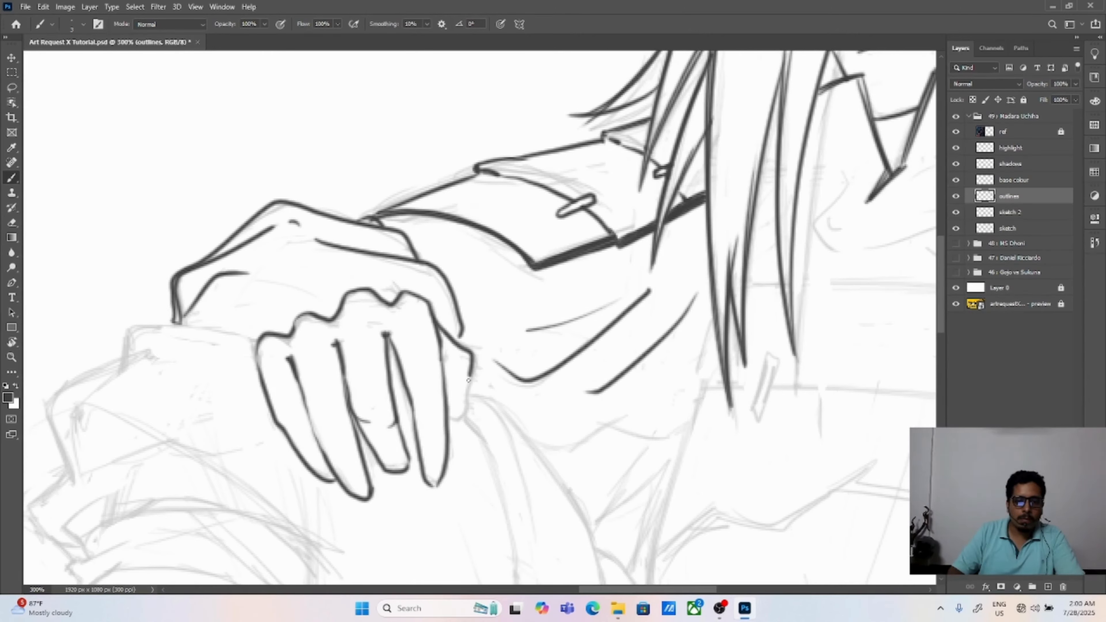
Step: Outline the angular armour panels hanging beside the hand that rests on the knee
key("ctrl+0")
key("ctrl+plus")
key("ctrl+plus")
left_click_drag(732, 314, 593, 369)
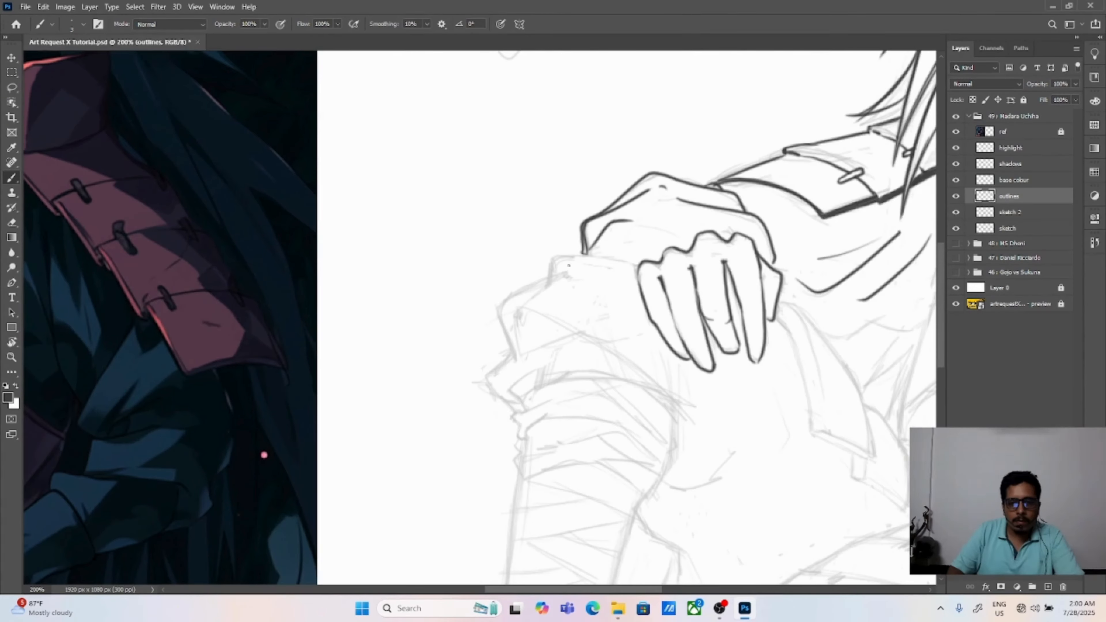
left_click_drag(567, 269, 512, 346)
key("ctrl+z")
key("ctrl+plus")
left_click_drag(310, 215, 453, 446)
left_click_drag(308, 236, 356, 407)
left_click_drag(356, 407, 446, 454)
left_click_drag(437, 365, 506, 447)
left_click_drag(420, 475, 492, 530)
Step: Outline the side edge of the chest armour down to the hanging panels at the hip
left_click_drag(555, 129, 549, 206)
left_click_drag(549, 207, 491, 416)
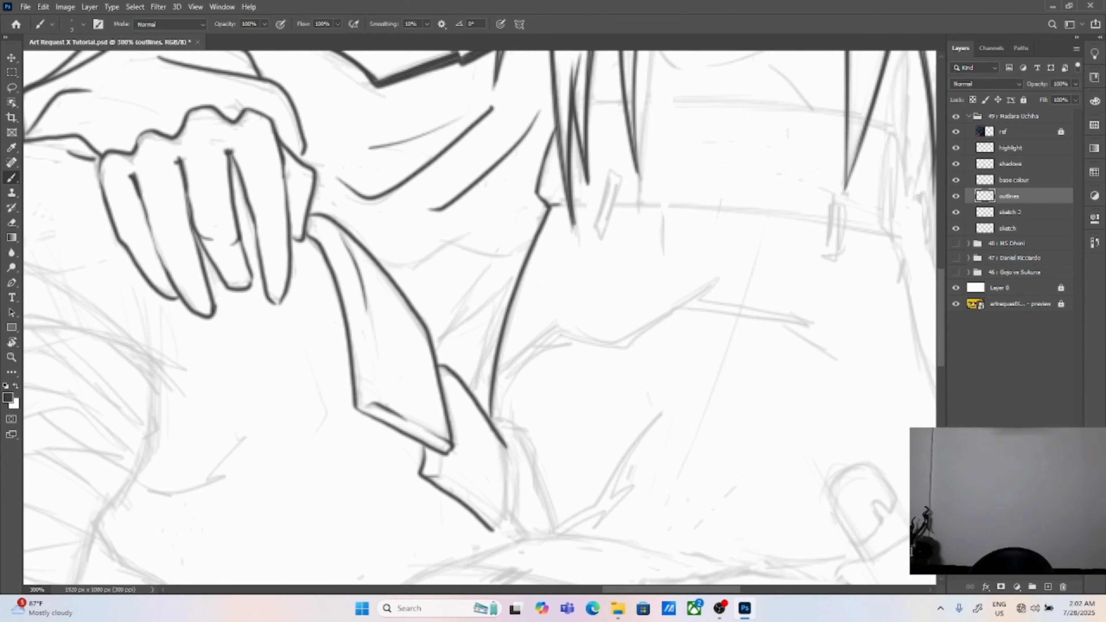
left_click_drag(506, 447, 505, 517)
Step: Outline the layered waist armour plates that spread over the thigh
left_click_drag(522, 500, 501, 168)
left_click_drag(503, 204, 697, 236)
mouse_move(317, 282)
left_mouse_down()
mouse_move(240, 355)
mouse_move(551, 331)
mouse_move(582, 348)
left_mouse_up()
mouse_move(241, 356)
left_mouse_down()
mouse_move(431, 398)
mouse_move(599, 376)
mouse_move(498, 429)
mouse_move(593, 389)
mouse_move(614, 368)
left_mouse_up()
left_click_drag(431, 56, 597, 385)
Step: Outline the curved bandage wraps on the raised leg just below the knee
mouse_move(661, 575)
left_mouse_down()
mouse_move(491, 299)
mouse_move(529, 213)
left_mouse_up()
mouse_move(391, 263)
left_mouse_down()
mouse_move(435, 241)
mouse_move(391, 264)
left_mouse_up()
left_click_drag(466, 195, 654, 241)
mouse_move(546, 301)
left_mouse_down()
mouse_move(585, 282)
mouse_move(548, 305)
left_mouse_up()
mouse_move(496, 208)
left_mouse_down()
mouse_move(538, 193)
mouse_move(496, 209)
left_mouse_up()
left_click_drag(304, 217, 755, 377)
mouse_move(373, 273)
left_mouse_down()
mouse_move(512, 311)
mouse_move(366, 314)
left_mouse_up()
left_click_drag(366, 314, 457, 300)
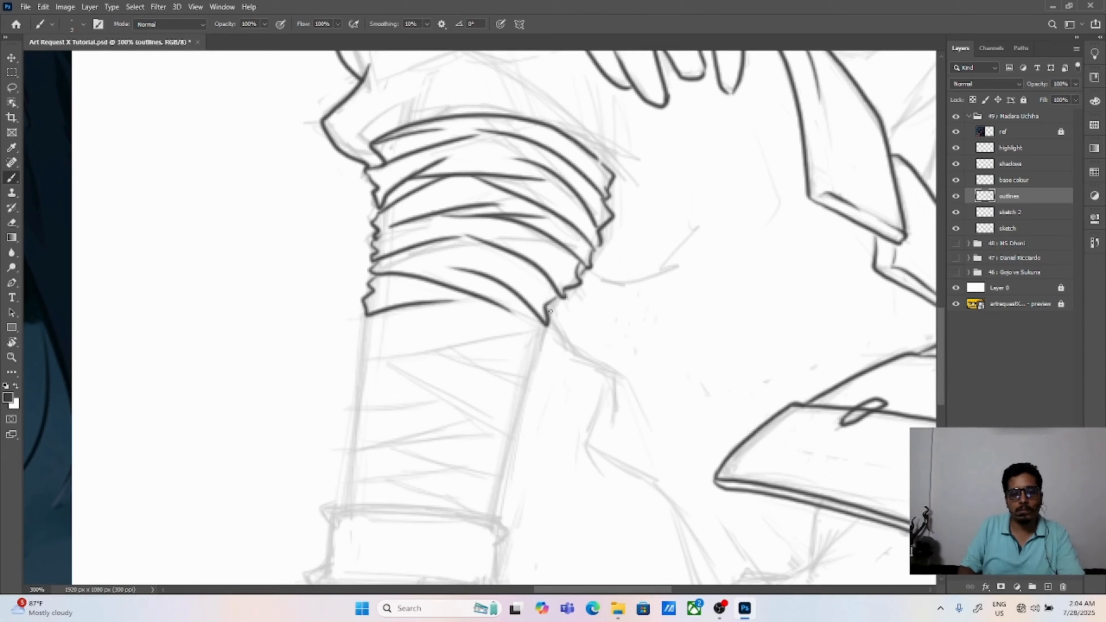
Step: Outline the crossed bandages down the raised leg's shin and the top of the ankle cuff
left_click_drag(544, 324, 529, 358)
left_click_drag(366, 318, 359, 358)
mouse_move(359, 360)
left_mouse_down()
mouse_move(496, 337)
mouse_move(527, 359)
left_mouse_up()
mouse_move(452, 358)
left_mouse_down()
mouse_move(525, 387)
mouse_move(395, 371)
mouse_move(355, 410)
left_mouse_up()
mouse_move(355, 409)
left_mouse_down()
mouse_move(468, 409)
mouse_move(347, 448)
left_mouse_up()
mouse_move(348, 448)
left_mouse_down()
mouse_move(449, 429)
mouse_move(511, 449)
mouse_move(501, 480)
left_mouse_up()
left_click_drag(383, 447, 501, 488)
left_click_drag(328, 505, 503, 529)
Step: Outline the raised leg's heel, foot and sandal below the ankle cuff, undoing strokes that miss the sketch
left_click_drag(457, 523, 656, 243)
left_click_drag(695, 318, 728, 422)
left_click_drag(614, 385, 676, 372)
left_click_drag(343, 409, 332, 420)
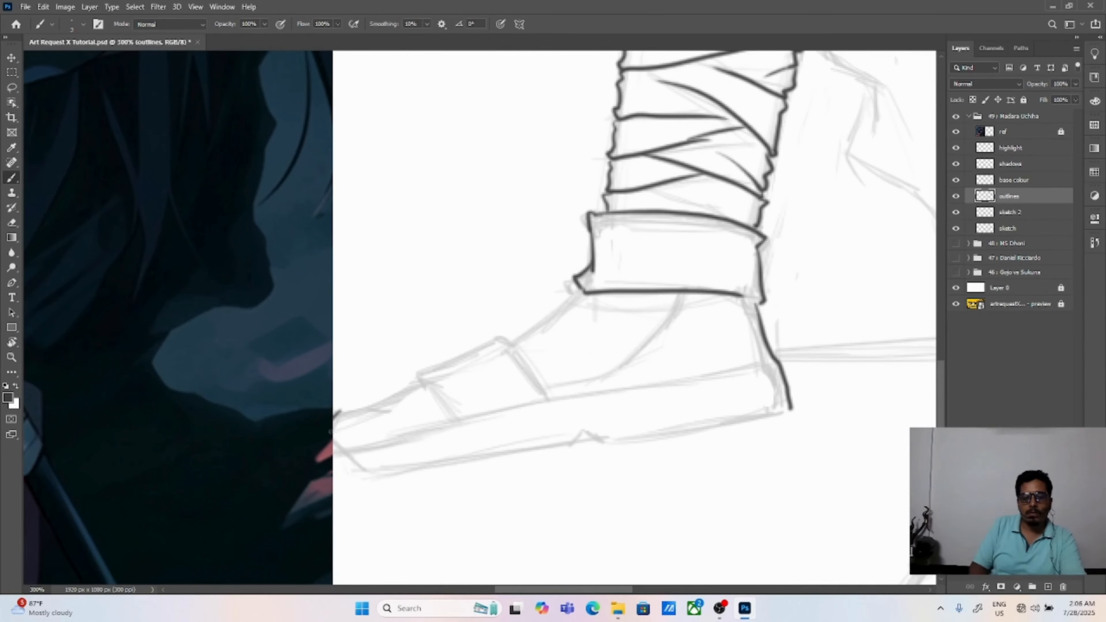
key("ctrl+z")
mouse_move(402, 391)
left_mouse_down()
mouse_move(359, 445)
mouse_move(517, 347)
mouse_move(546, 397)
left_mouse_up()
mouse_move(417, 383)
left_mouse_down()
mouse_move(451, 420)
mouse_move(676, 293)
left_mouse_up()
left_click_drag(543, 397, 579, 377)
key("ctrl+z")
left_click_drag(551, 318, 618, 271)
key("ctrl+z")
left_click_drag(554, 373, 604, 362)
key("ctrl+z")
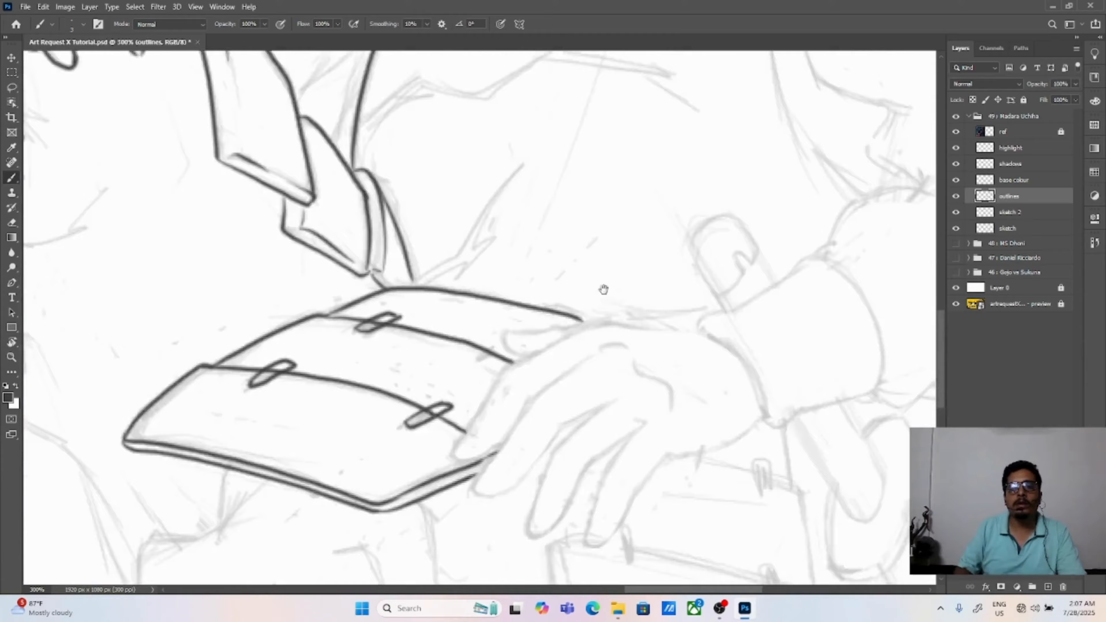
Step: Outline the pointed cloth folds between the hanging armour panel and the side of the chest armour
left_click_drag(602, 289, 635, 523)
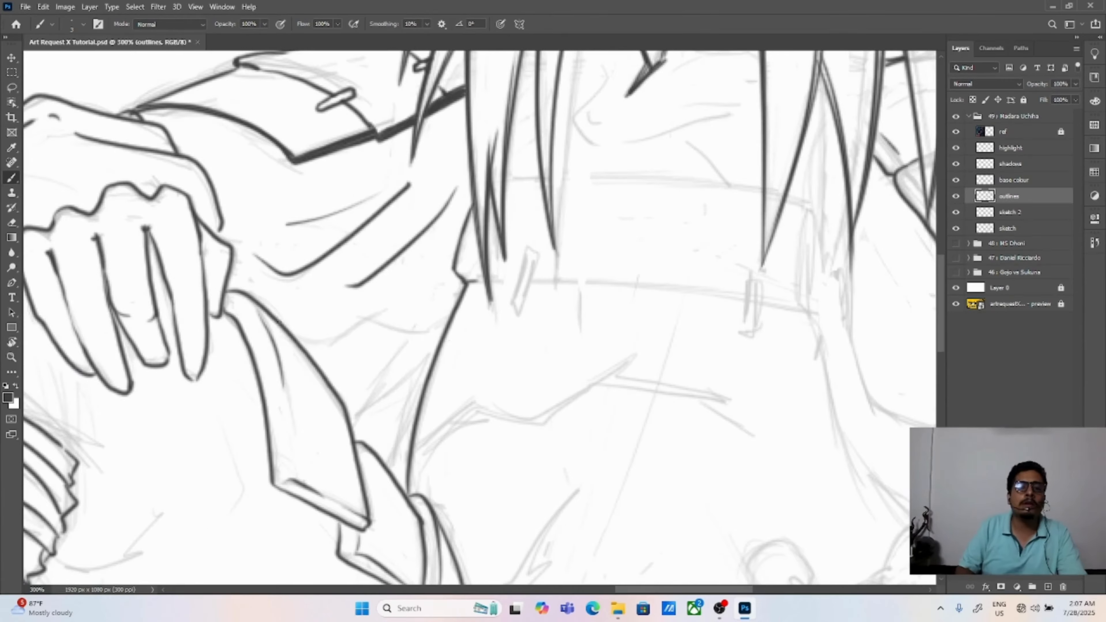
mouse_move(293, 335)
left_mouse_down()
mouse_move(386, 318)
mouse_move(440, 338)
left_mouse_up()
mouse_move(410, 341)
left_mouse_down()
mouse_move(455, 316)
mouse_move(410, 368)
left_mouse_up()
key("ctrl+z")
mouse_move(457, 303)
left_mouse_down()
mouse_move(407, 373)
mouse_move(474, 344)
left_mouse_up()
key("ctrl+z")
mouse_move(406, 373)
left_mouse_down()
mouse_move(452, 347)
mouse_move(432, 407)
left_mouse_up()
key("ctrl+z")
left_click_drag(458, 346, 434, 439)
left_click_drag(436, 440, 457, 343)
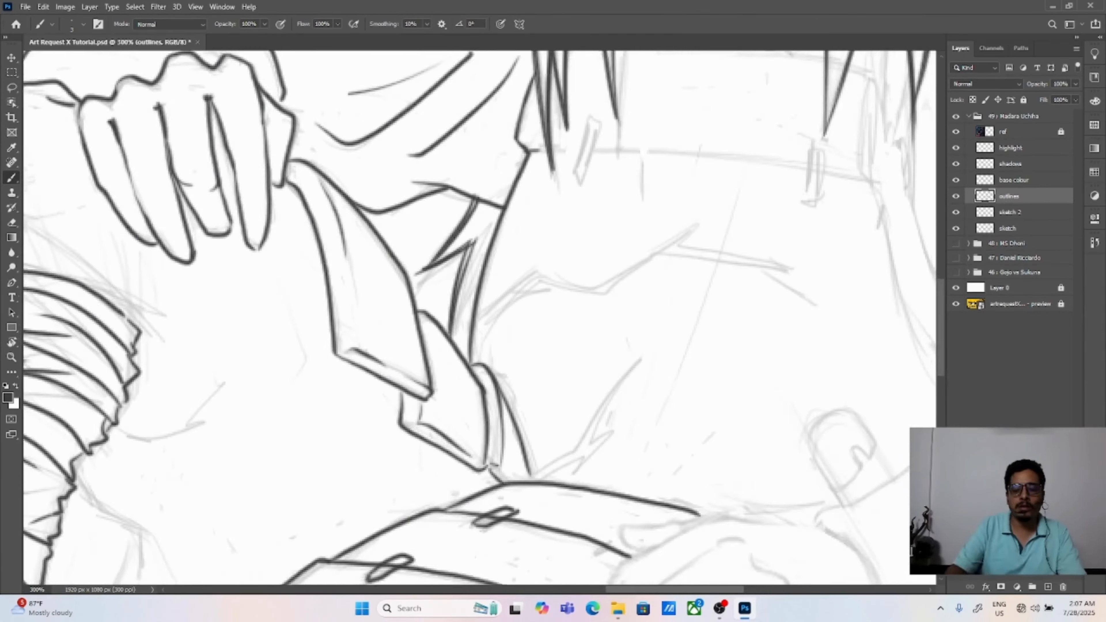
Step: Outline the underside of the raised thigh and the cloth drape behind the bandaged shin
key("ctrl+0")
key("ctrl+equal")
key("ctrl+equal")
key("ctrl+equal")
left_click_drag(866, 332, 271, 304)
left_click_drag(559, 559, 472, 349)
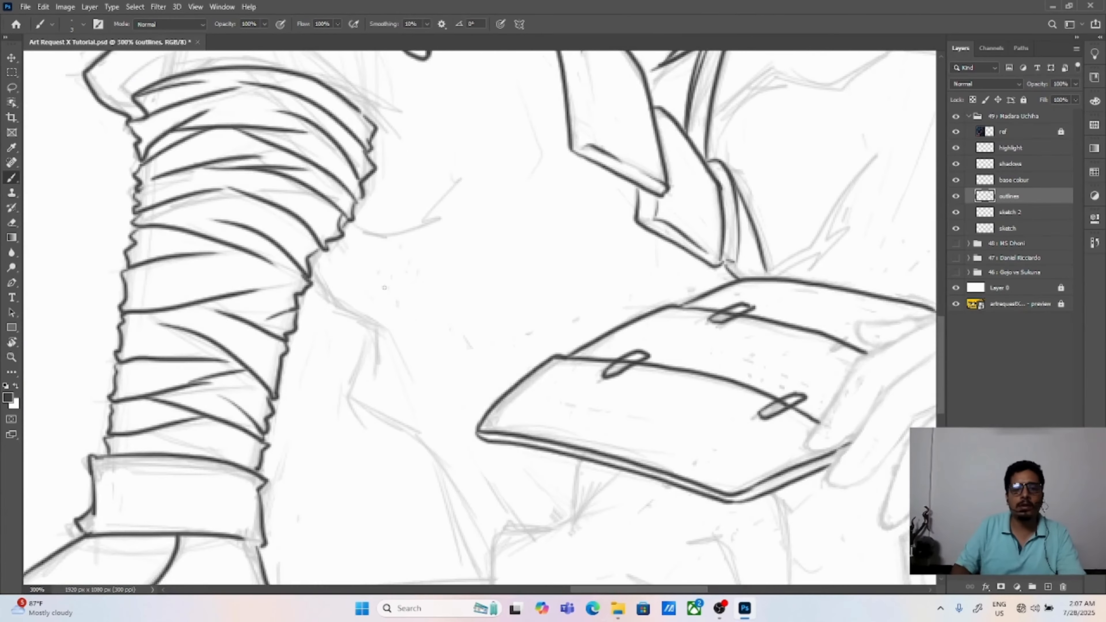
left_click_drag(310, 280, 432, 333)
left_click_drag(435, 343, 470, 363)
mouse_move(354, 333)
left_mouse_down()
mouse_move(351, 352)
mouse_move(506, 490)
left_mouse_up()
left_click_drag(504, 469, 454, 336)
left_click_drag(366, 300, 405, 442)
Step: Draw the curved trouser folds over the raised knee and thigh above the bandages
left_click_drag(331, 209, 391, 531)
left_click_drag(359, 295, 433, 365)
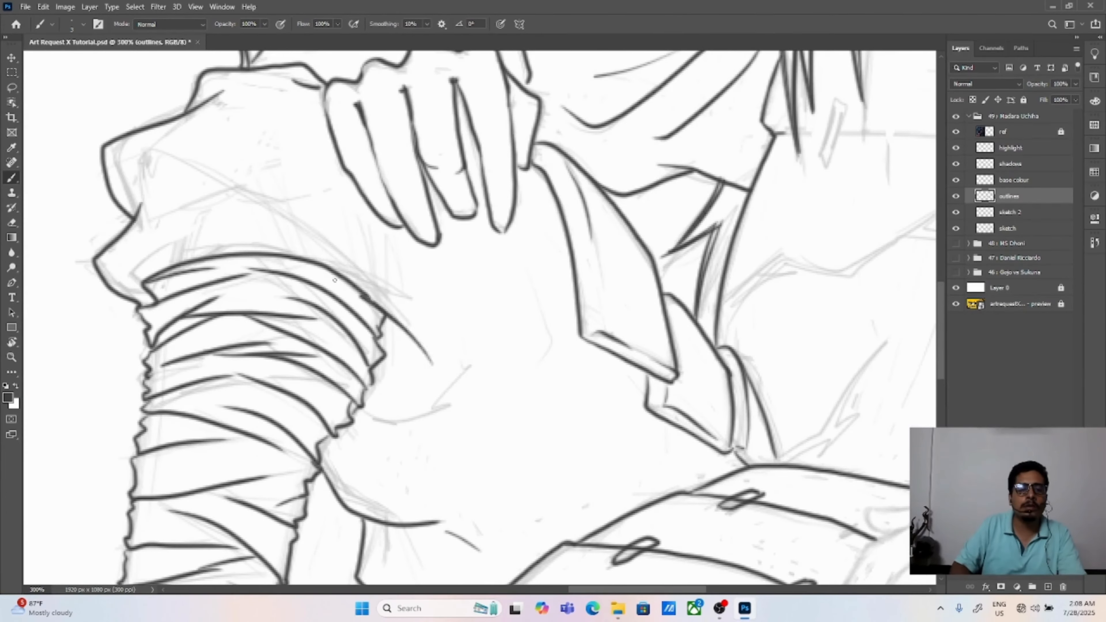
key("ctrl+z")
left_click_drag(271, 236, 432, 367)
key("ctrl+z")
left_click_drag(271, 201, 434, 349)
left_click_drag(162, 193, 244, 198)
left_click_drag(142, 266, 239, 221)
mouse_move(450, 311)
left_mouse_down()
mouse_move(422, 340)
mouse_move(385, 470)
left_mouse_up()
left_click_drag(467, 475, 451, 420)
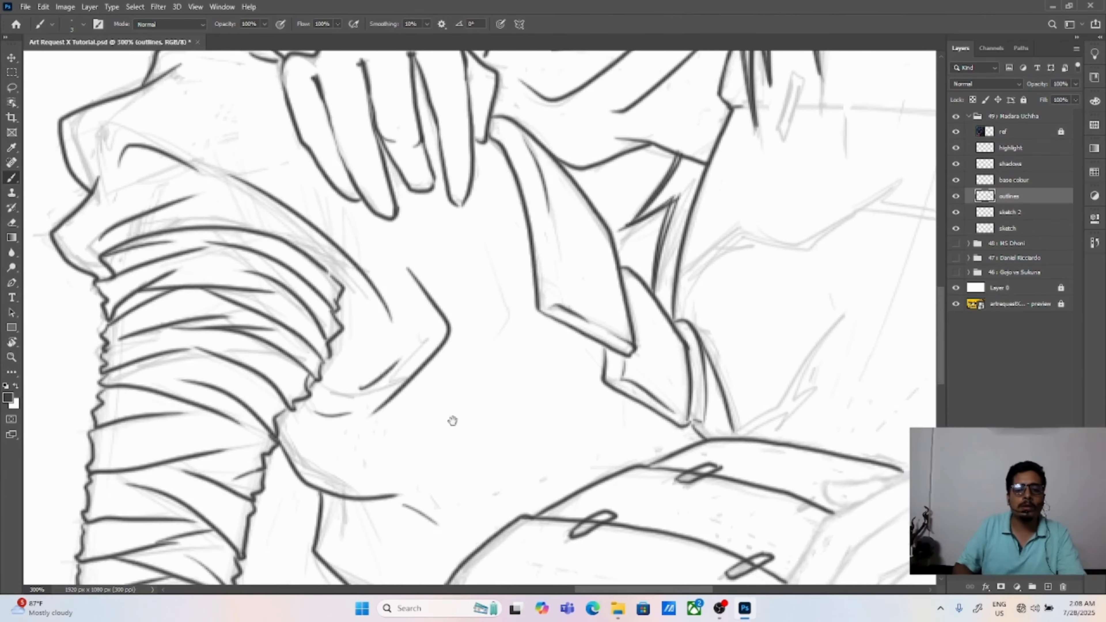
Step: Add curved cloth folds beside the knee bandages and along the underside of the raised thigh
left_click_drag(357, 305, 331, 375)
left_click_drag(416, 486, 533, 411)
key("ctrl+z")
left_click_drag(418, 488, 554, 450)
left_click_drag(528, 377, 504, 466)
left_click_drag(340, 516, 391, 310)
Step: Add a cloth crease below the collar and outline the top edge and side of the chest armour's upper band
key("ctrl+minus")
left_click_drag(609, 166, 357, 540)
left_click_drag(584, 296, 618, 283)
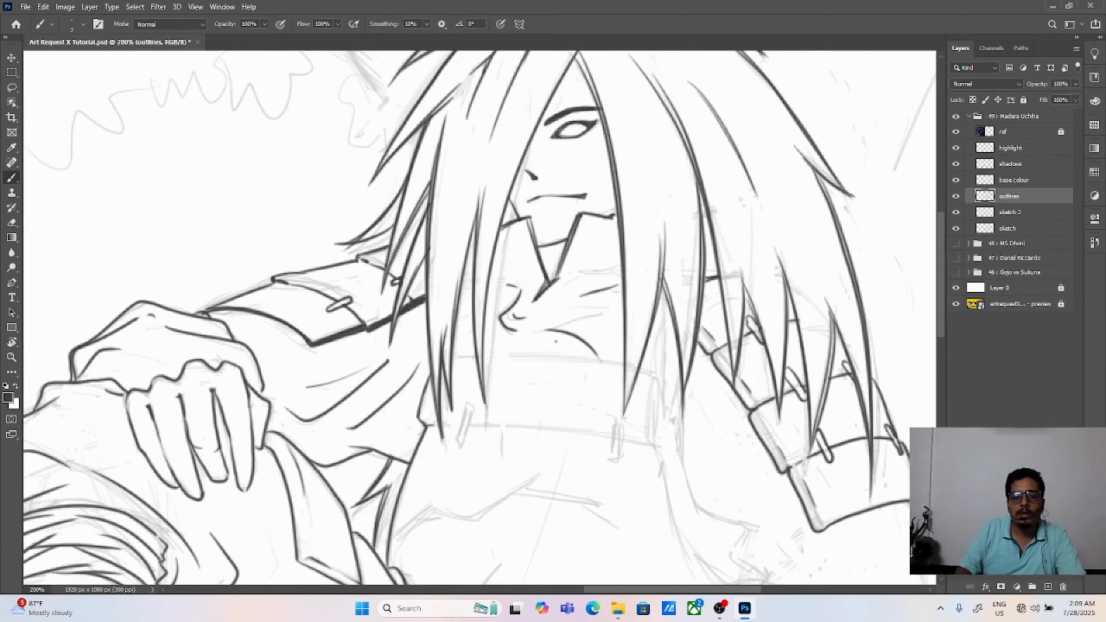
key("ctrl+plus")
mouse_move(616, 487)
left_mouse_down()
mouse_move(604, 307)
mouse_move(374, 319)
mouse_move(492, 444)
left_mouse_up()
left_click_drag(421, 298, 669, 310)
key("ctrl+z")
left_click_drag(725, 337, 556, 263)
mouse_move(537, 243)
left_mouse_down()
mouse_move(560, 257)
mouse_move(553, 361)
left_mouse_up()
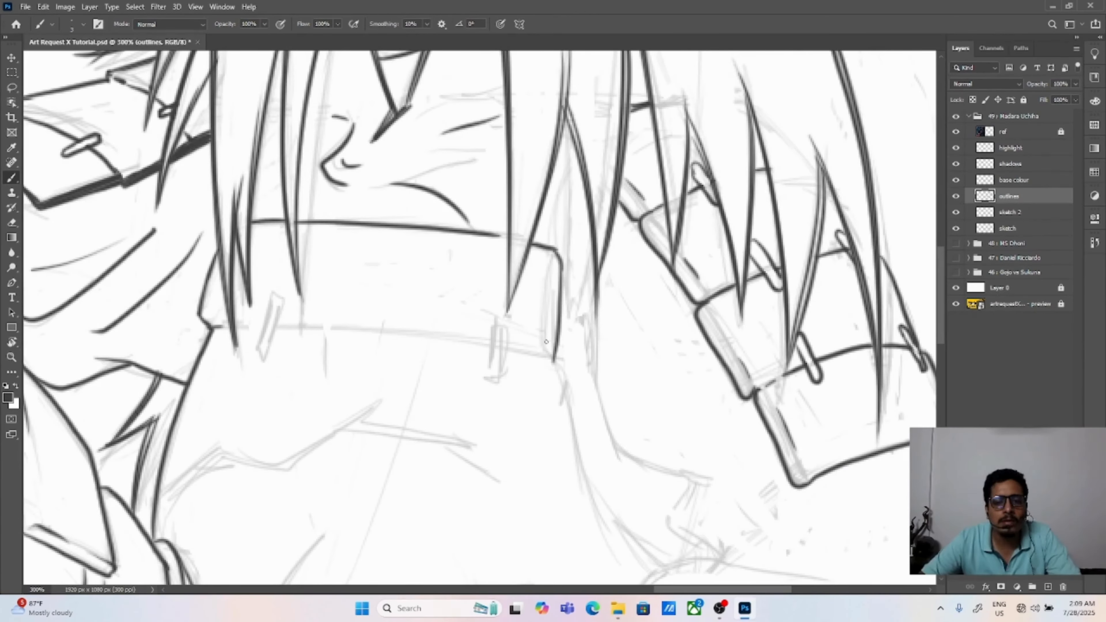
Step: Outline the lower edge of the chest armour's upper band and the two small straps crossing it
left_click_drag(238, 327, 550, 351)
left_click_drag(474, 370, 483, 329)
left_click_drag(270, 309, 281, 307)
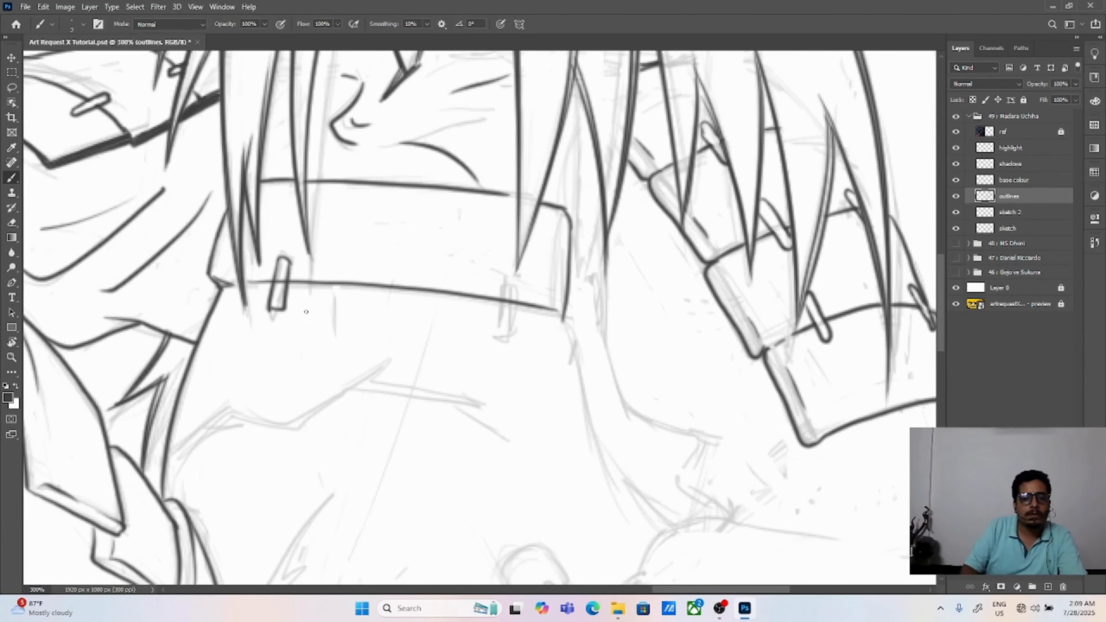
left_click_drag(488, 324, 316, 198)
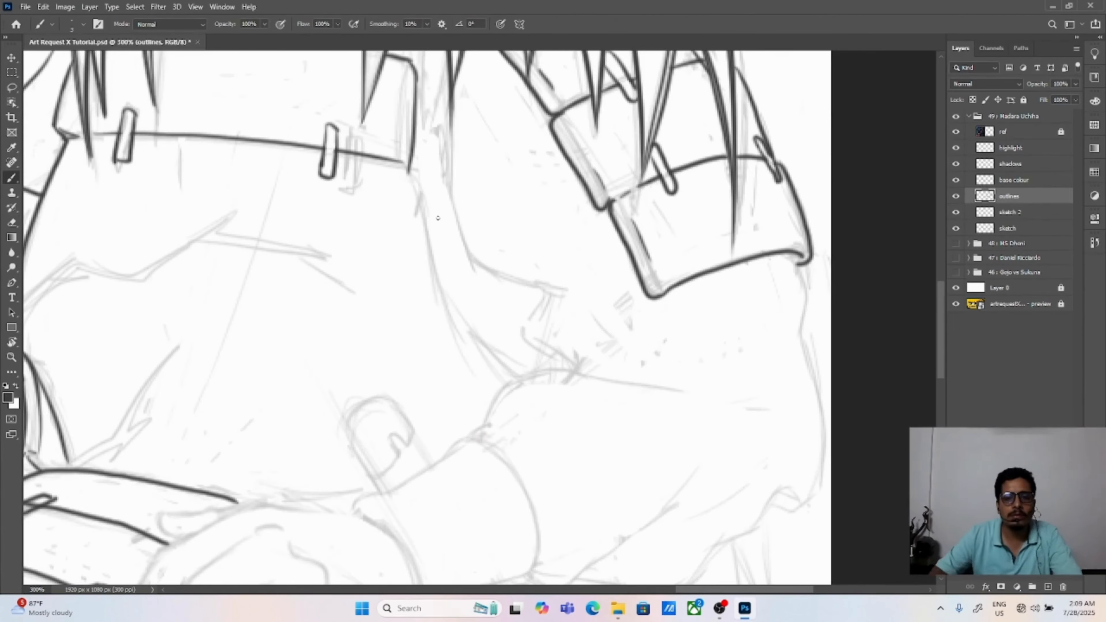
Step: Outline the chest armour's side edge from the upper band down to the resting arm
mouse_move(408, 169)
left_mouse_down()
mouse_move(443, 327)
mouse_move(508, 383)
left_mouse_up()
key("ctrl+z")
Step: Draw the zigzag crack lines with their upward spike and side branch across the chest armour
key("ctrl+z")
left_click_drag(90, 340, 279, 348)
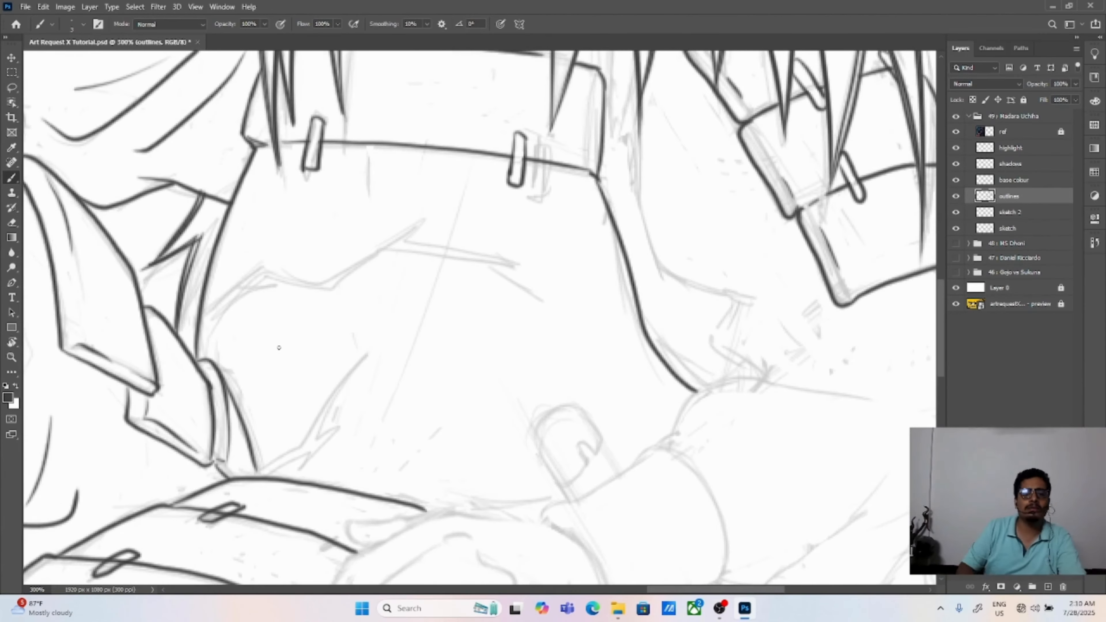
mouse_move(201, 314)
left_mouse_down()
mouse_move(287, 245)
mouse_move(430, 182)
mouse_move(221, 354)
left_mouse_up()
key("ctrl+z")
key("ctrl+z")
mouse_move(200, 335)
left_mouse_down()
mouse_move(219, 352)
mouse_move(441, 246)
left_mouse_up()
left_click_drag(427, 185, 415, 231)
mouse_move(423, 227)
left_mouse_down()
mouse_move(328, 276)
mouse_move(439, 235)
left_mouse_up()
key("ctrl+z")
mouse_move(329, 279)
left_mouse_down()
mouse_move(493, 263)
mouse_move(524, 275)
left_mouse_up()
key("e")
key("b")
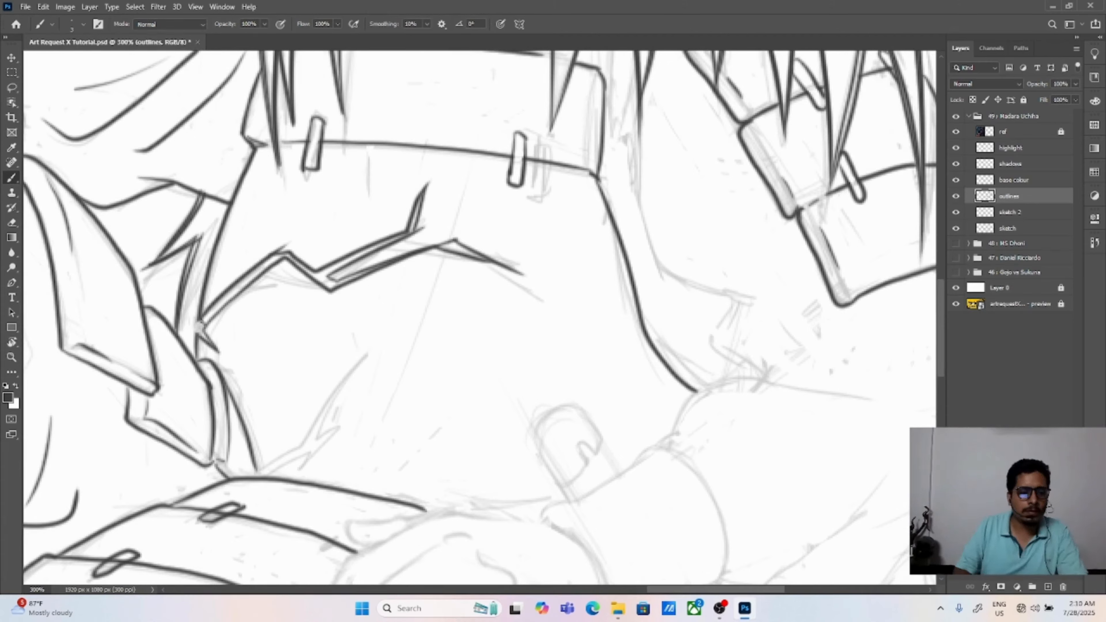
Step: Thicken the zigzag crack on the chest armour into a solid dark shape with tapered ends
mouse_move(201, 322)
left_mouse_down()
mouse_move(287, 253)
mouse_move(344, 267)
mouse_move(420, 201)
mouse_move(411, 233)
left_mouse_up()
mouse_move(409, 234)
left_mouse_down()
mouse_move(448, 218)
mouse_move(437, 169)
left_mouse_up()
left_click_drag(316, 278, 340, 290)
mouse_move(321, 285)
left_mouse_down()
mouse_move(347, 300)
mouse_move(394, 262)
mouse_move(467, 251)
left_mouse_up()
key("ctrl+z")
mouse_move(448, 248)
left_mouse_down()
mouse_move(486, 260)
mouse_move(501, 282)
left_mouse_up()
Step: Darken the shaded edges of the chest straps and thicken the seam below the armour's upper band
left_click_drag(324, 149, 331, 281)
left_click_drag(540, 272, 533, 298)
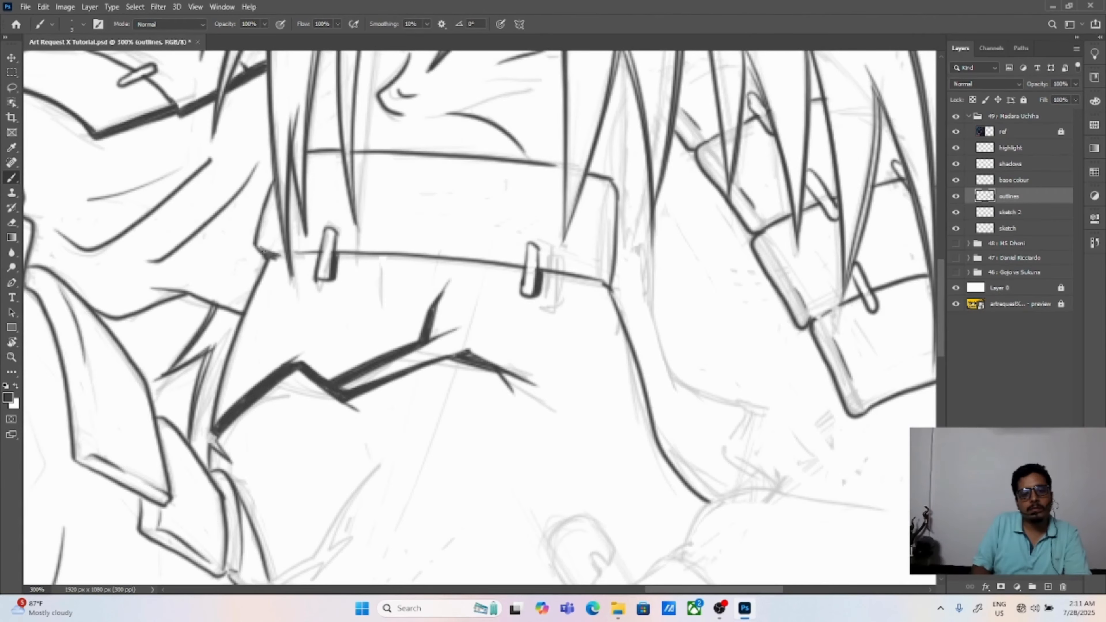
mouse_move(257, 245)
left_mouse_down()
mouse_move(279, 261)
mouse_move(312, 257)
left_mouse_up()
left_click_drag(543, 273, 618, 287)
left_click_drag(337, 256, 518, 271)
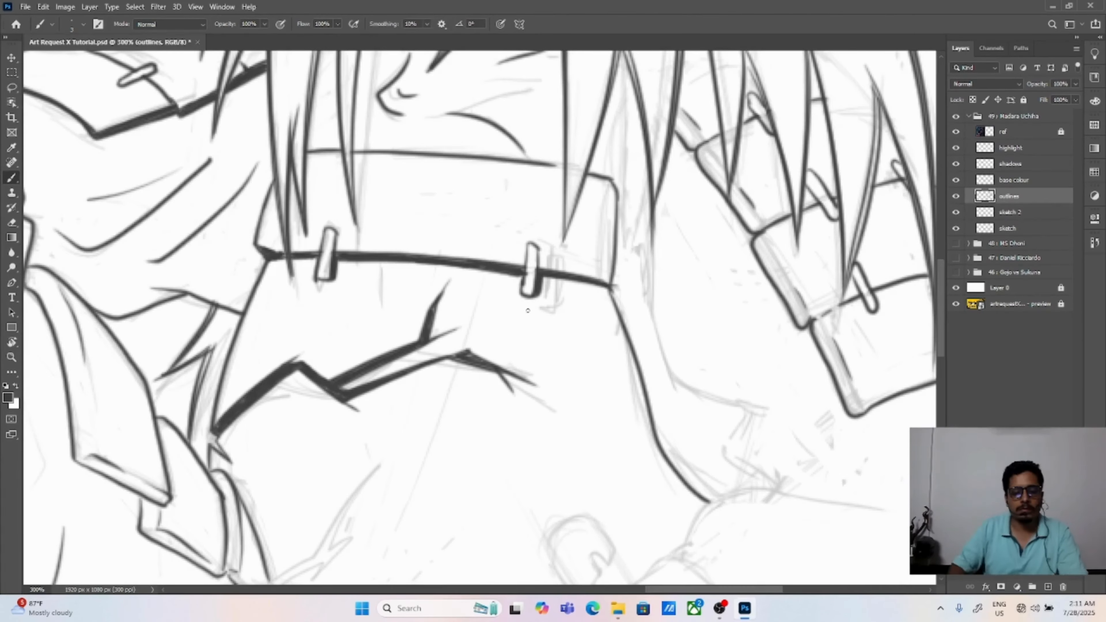
Step: Erase the seam lines that cross the small lace loops on the thigh armour panel and tidy the loops
key("e")
key("ctrl+0")
key("ctrl+plus")
key("ctrl+plus")
left_click_drag(740, 427, 544, 324)
key("ctrl+plus")
key("ctrl+plus")
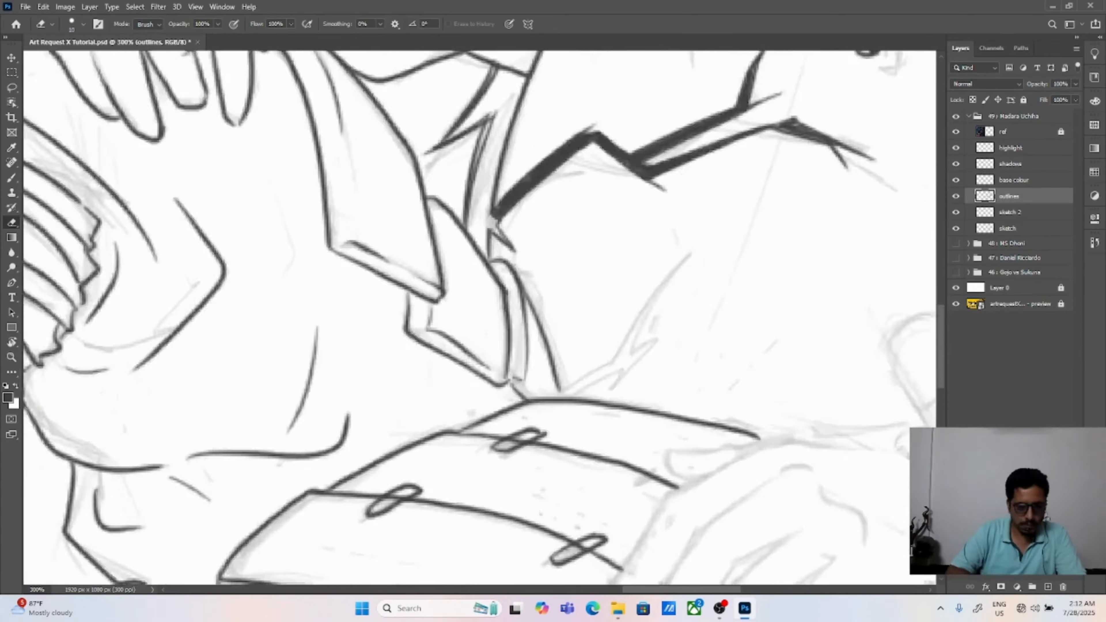
left_click_drag(418, 487, 522, 366)
left_click_drag(502, 369, 485, 381)
left_click_drag(646, 300, 624, 309)
left_click_drag(711, 426, 704, 430)
key("ctrl+minus")
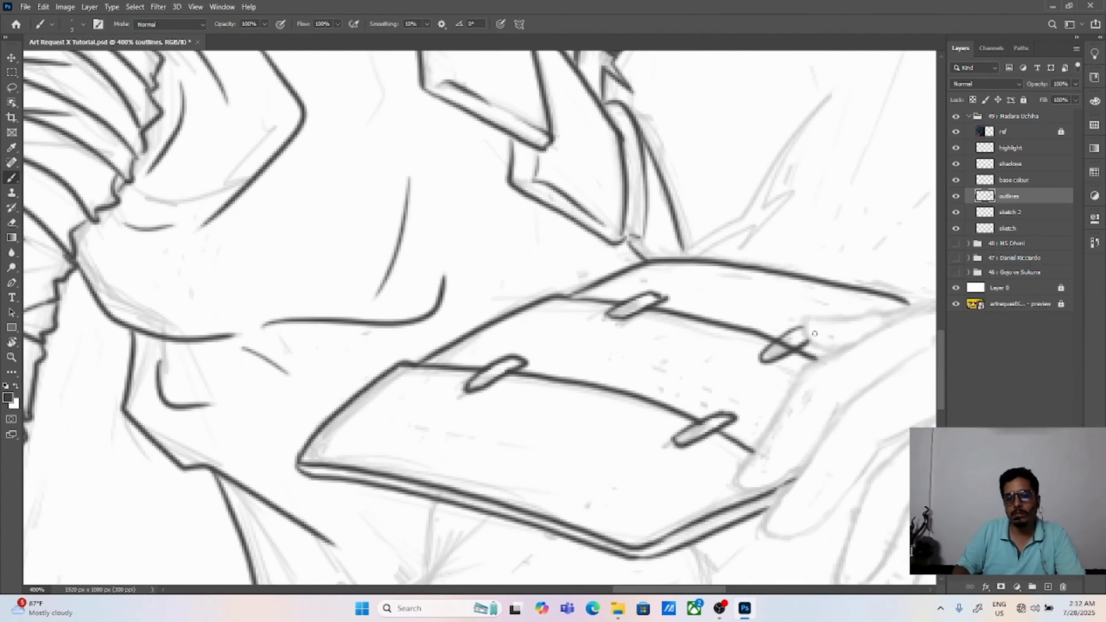
Step: Outline the sleeve's inner edge beside the chest armour and the top edge of the resting forearm
key("v")
key("ctrl+0")
key("ctrl+plus")
key("ctrl+plus")
left_click_drag(827, 383, 366, 246)
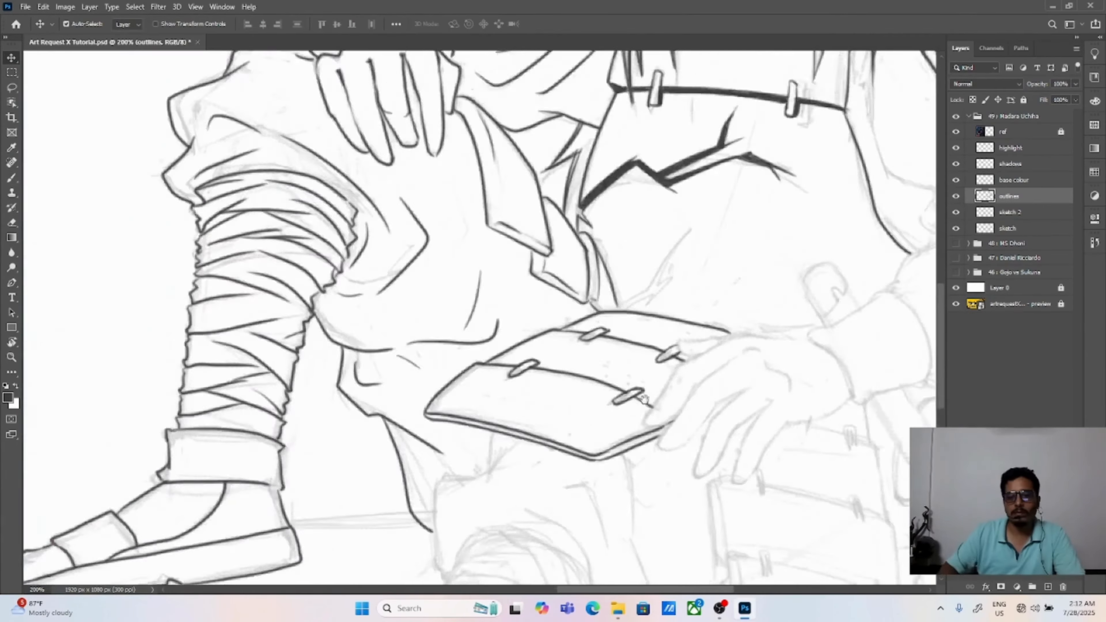
left_click_drag(898, 158, 632, 410)
key("b")
mouse_move(590, 298)
left_mouse_down()
mouse_move(470, 162)
mouse_move(488, 238)
left_mouse_up()
left_click_drag(566, 370, 566, 287)
mouse_move(498, 332)
left_mouse_down()
mouse_move(421, 383)
mouse_move(641, 298)
left_mouse_up()
Step: Draw the sleeve folds fanning out from the crook of the resting arm below the shoulder armour
left_click_drag(554, 288, 677, 232)
key("ctrl+z")
Step: Outline the resting arm's outer sleeve and underside back to the cuff, adding folds near the elbow
key("ctrl+z")
key("ctrl+z")
left_click_drag(556, 287, 672, 241)
mouse_move(607, 259)
left_mouse_down()
mouse_move(688, 285)
mouse_move(626, 281)
left_mouse_up()
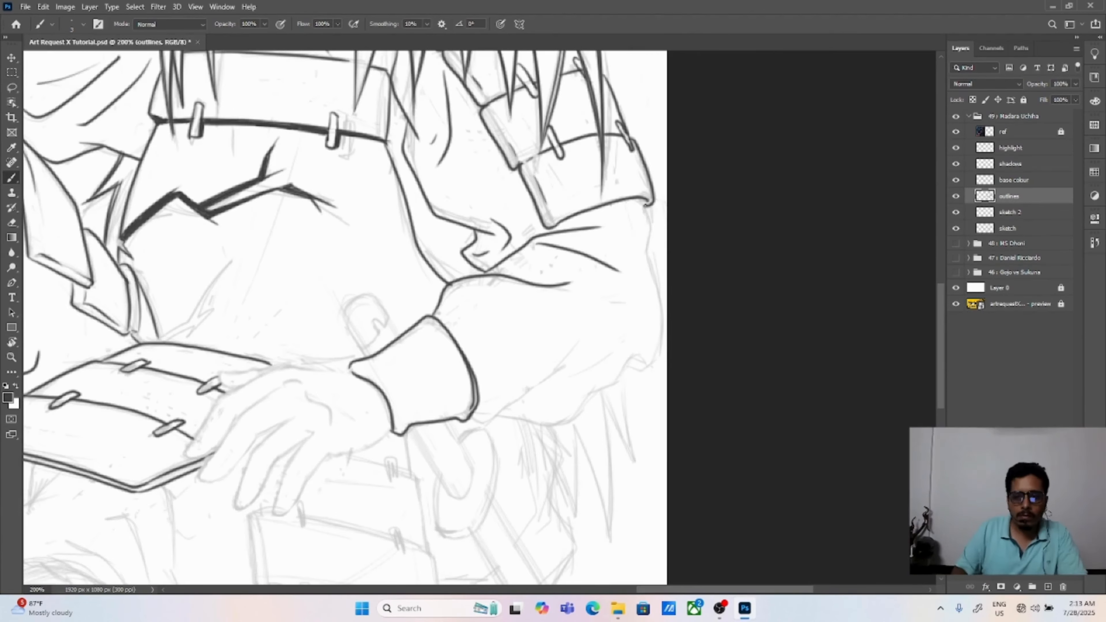
left_click_drag(645, 205, 655, 361)
mouse_move(654, 363)
left_mouse_down()
mouse_move(566, 423)
mouse_move(497, 415)
left_mouse_up()
left_click_drag(474, 416, 571, 367)
mouse_move(527, 402)
left_mouse_down()
mouse_move(574, 396)
mouse_move(566, 391)
left_mouse_up()
key("ctrl+z")
left_click_drag(604, 354, 625, 361)
mouse_move(544, 327)
left_mouse_down()
mouse_move(609, 377)
mouse_move(547, 347)
mouse_move(696, 335)
left_mouse_up()
key("ctrl+z")
left_click_drag(609, 335, 722, 274)
Step: Outline the back of the resting hand from the cuff down along the first finger
key("ctrl+z")
key("ctrl+plus")
mouse_move(471, 392)
left_mouse_down()
mouse_move(456, 299)
mouse_move(621, 257)
left_mouse_up()
left_click_drag(431, 295, 418, 368)
Step: Outline the middle fingers of the resting hand over the sketch, undoing strokes that miss it
key("ctrl+z")
key("ctrl+z")
mouse_move(619, 255)
left_mouse_down()
mouse_move(377, 376)
mouse_move(428, 362)
left_mouse_up()
mouse_move(513, 277)
left_mouse_down()
mouse_move(446, 333)
mouse_move(508, 339)
mouse_move(522, 322)
left_mouse_up()
key("ctrl+z")
key("ctrl+z")
key("ctrl+z")
left_click_drag(517, 271, 494, 338)
mouse_move(550, 301)
left_mouse_down()
mouse_move(463, 447)
mouse_move(468, 416)
mouse_move(567, 340)
left_mouse_up()
key("ctrl+z")
left_click_drag(480, 345, 547, 305)
mouse_move(633, 231)
left_mouse_down()
mouse_move(402, 343)
mouse_move(390, 368)
mouse_move(516, 235)
mouse_move(389, 370)
mouse_move(464, 308)
left_mouse_up()
key("ctrl+z")
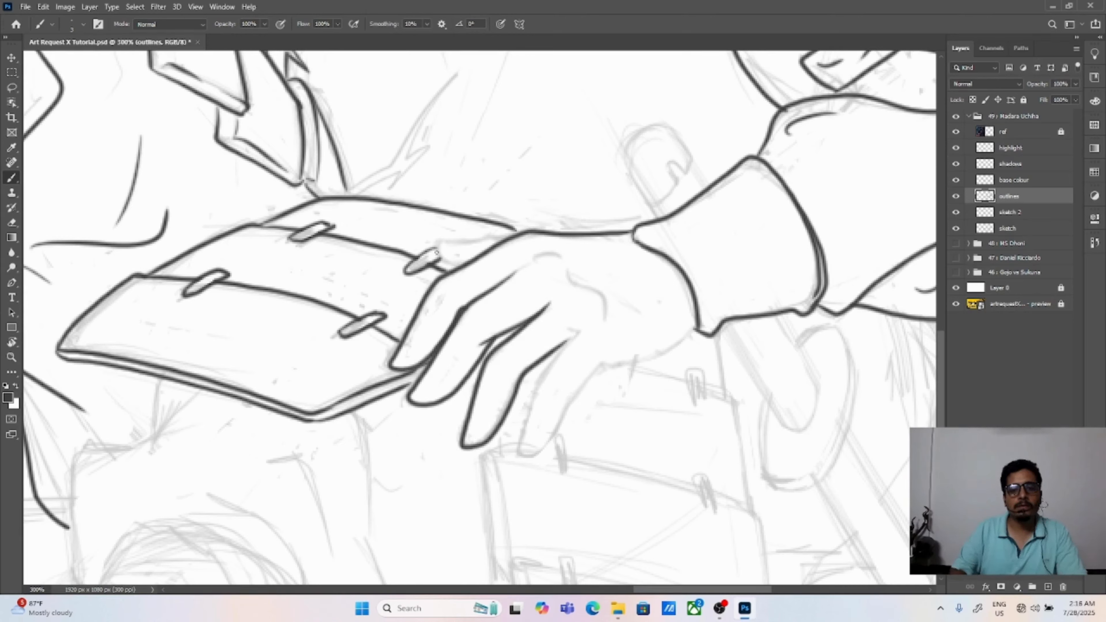
Step: Draw the thumb edge and contour above the resting hand, joining it to the thigh armour panel
mouse_move(450, 271)
left_mouse_down()
mouse_move(489, 233)
mouse_move(523, 231)
mouse_move(436, 238)
mouse_move(535, 222)
mouse_move(591, 233)
left_mouse_up()
key("ctrl+z")
key("e")
key("b")
key("ctrl+z")
left_click_drag(437, 236, 595, 235)
Step: Add the knuckle creases on the resting hand and close its outline at the wrist
left_click_drag(551, 324, 523, 244)
mouse_move(547, 251)
left_mouse_down()
mouse_move(492, 343)
mouse_move(509, 372)
mouse_move(587, 276)
left_mouse_up()
key("ctrl+z")
left_click_drag(507, 168, 542, 205)
left_click_drag(556, 213, 570, 230)
left_click_drag(586, 278, 621, 275)
key("ctrl+0")
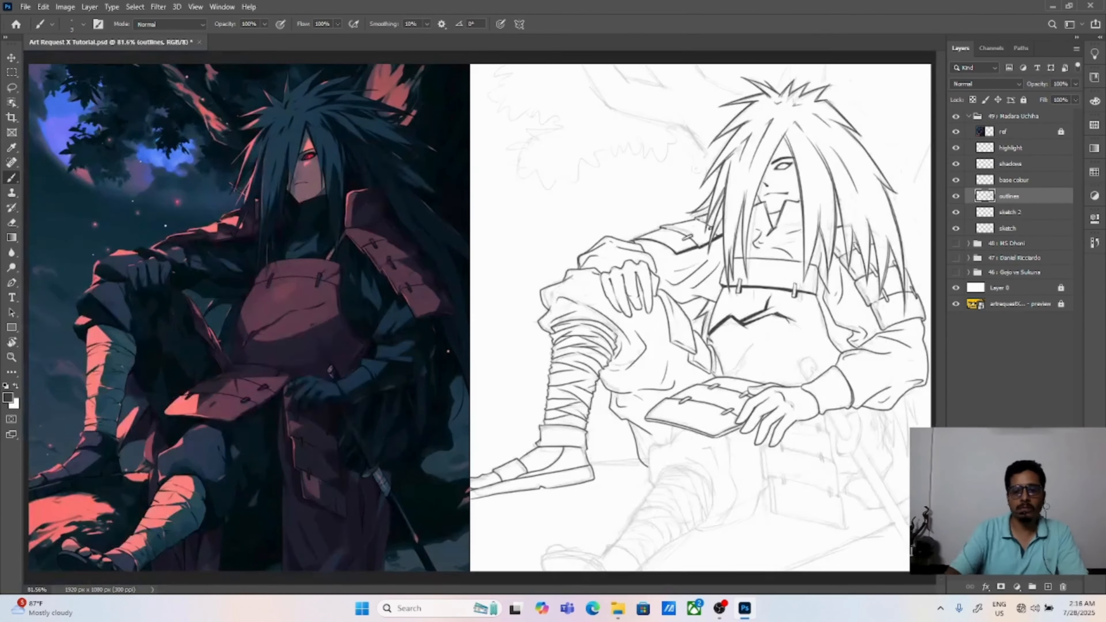
Step: Outline the rounded, notched sword pommel sticking out above the resting arm's cuff
key("ctrl+plus")
key("ctrl+plus")
key("ctrl+plus")
left_click_drag(805, 405, 248, 298)
left_click_drag(783, 383, 260, 324)
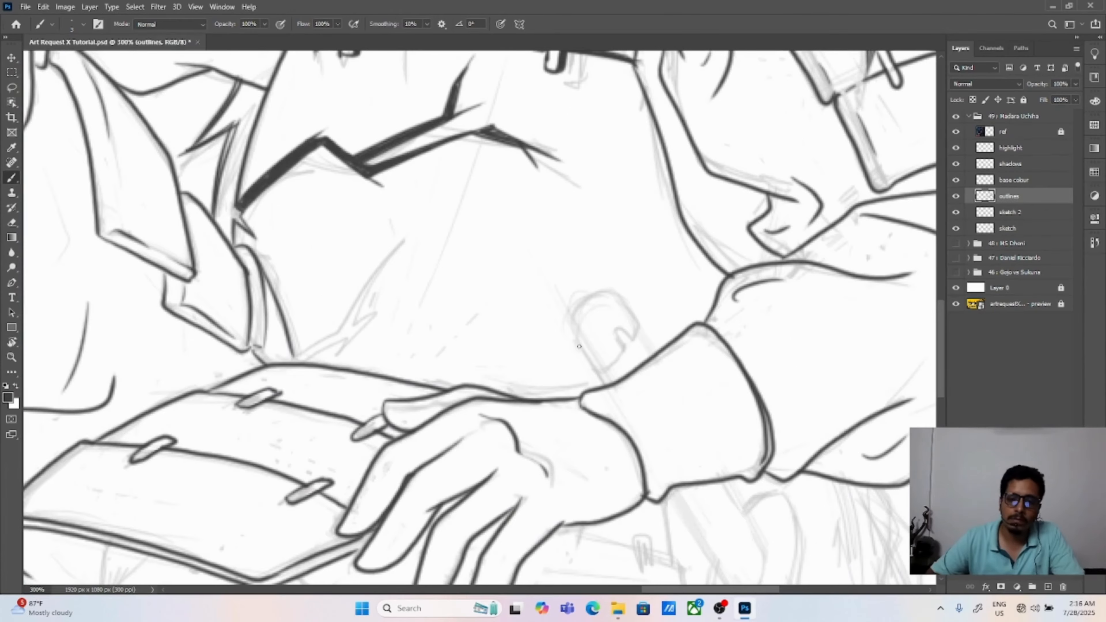
left_click_drag(570, 311, 596, 373)
left_click_drag(572, 332, 612, 288)
left_click_drag(613, 289, 641, 328)
left_click_drag(598, 373, 633, 341)
left_click_drag(596, 372, 606, 384)
Step: Outline both sides and the rounded lower end of the sword handle below the cuff
mouse_move(674, 494)
left_mouse_down()
mouse_move(643, 405)
mouse_move(586, 308)
left_mouse_up()
left_click_drag(581, 308, 633, 396)
key("ctrl+z")
key("ctrl+z")
left_click_drag(581, 308, 638, 405)
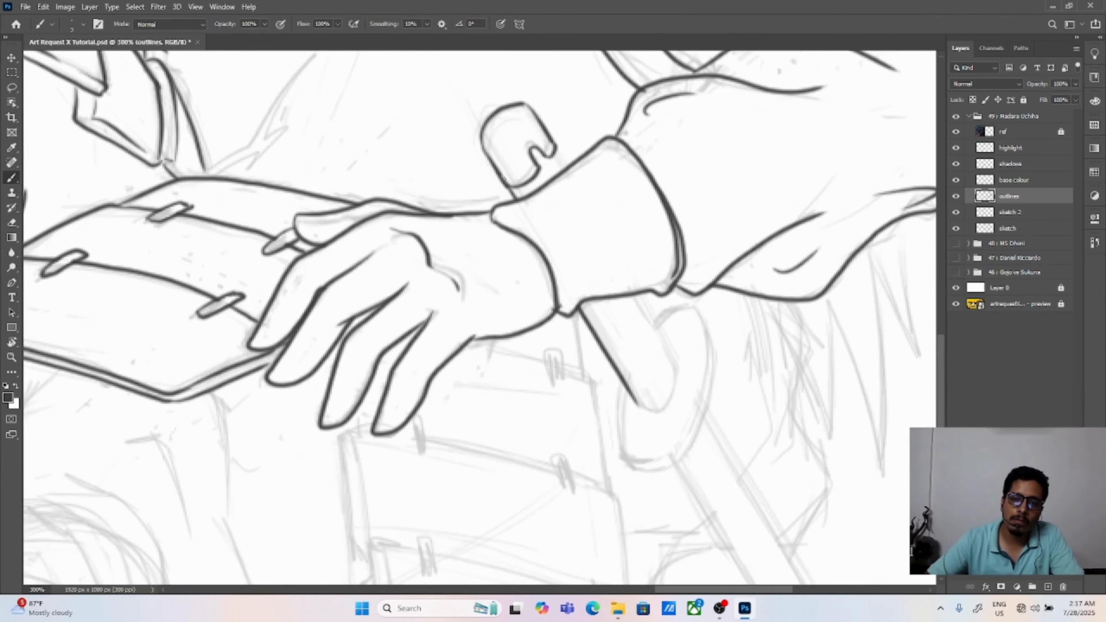
Step: Outline the oval sword guard around the lower end of the handle
key("ctrl+z")
left_click_drag(632, 296, 672, 355)
mouse_move(637, 402)
left_mouse_down()
mouse_move(676, 382)
mouse_move(674, 355)
left_mouse_up()
mouse_move(671, 392)
left_mouse_down()
mouse_move(630, 292)
mouse_move(584, 366)
left_mouse_up()
left_click_drag(611, 222, 658, 205)
mouse_move(583, 356)
left_mouse_down()
mouse_move(618, 374)
mouse_move(628, 358)
left_mouse_up()
key("ctrl+z")
left_click_drag(630, 350, 657, 205)
key("ctrl+z")
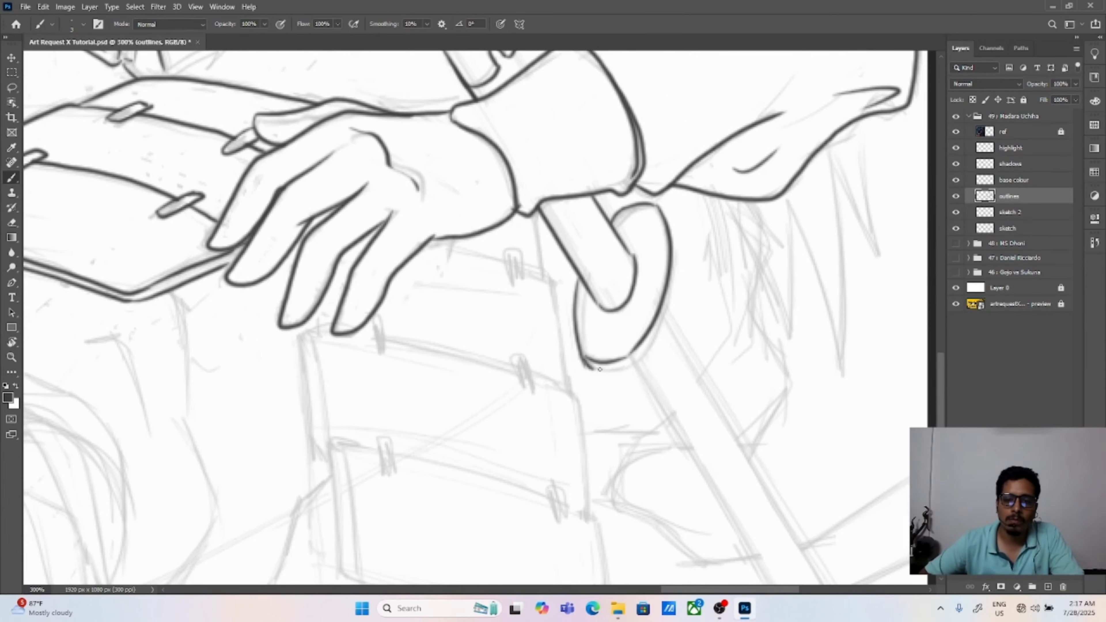
left_click_drag(583, 360, 671, 247)
key("ctrl+z")
left_click_drag(659, 208, 632, 367)
left_click_drag(666, 353, 615, 249)
key("ctrl+z")
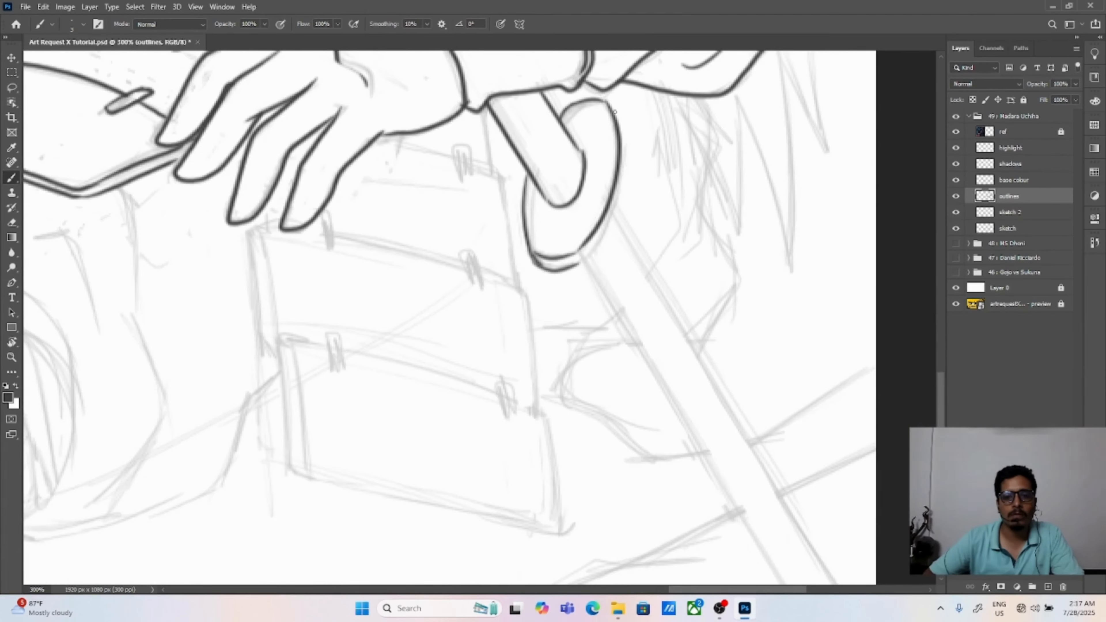
mouse_move(608, 103)
left_mouse_down()
mouse_move(581, 263)
mouse_move(594, 239)
mouse_move(579, 264)
mouse_move(633, 173)
left_mouse_up()
key("ctrl+z")
key("ctrl+z")
key("ctrl+z")
key("ctrl+z")
key("ctrl+z")
key("ctrl+z")
key("ctrl+z")
key("ctrl+z")
key("ctrl+z")
key("ctrl+z")
Step: Draw a second curved line along the guard's outer side to give its rim thickness
key("ctrl+z")
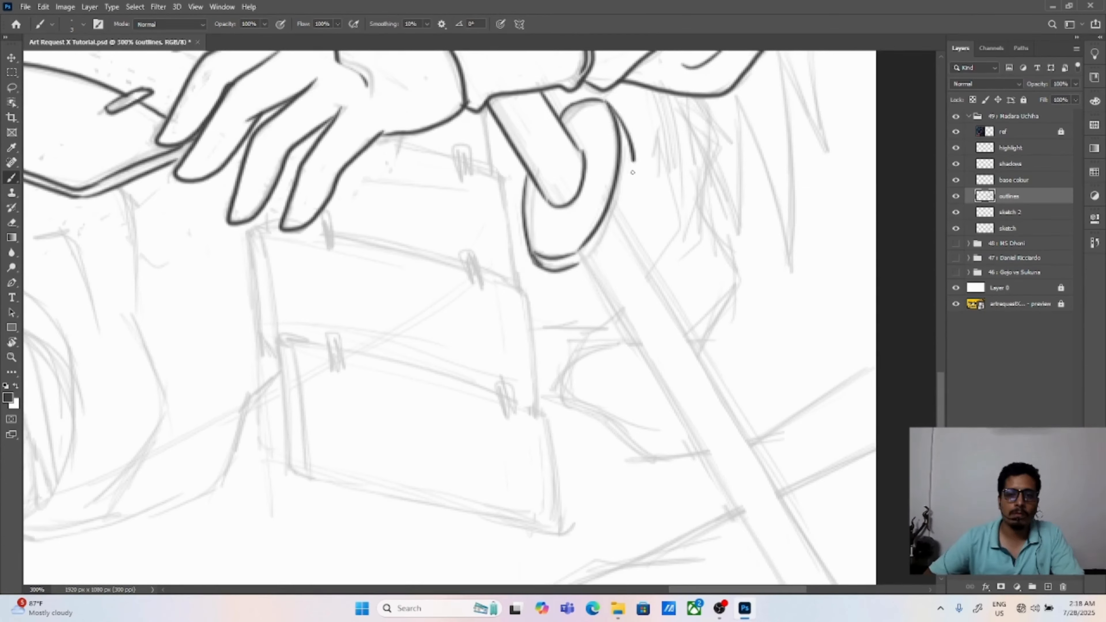
key("ctrl+z")
key("e")
key("b")
left_click_drag(581, 264, 625, 176)
key("ctrl+z")
mouse_move(608, 103)
left_mouse_down()
mouse_move(629, 175)
mouse_move(582, 263)
left_mouse_up()
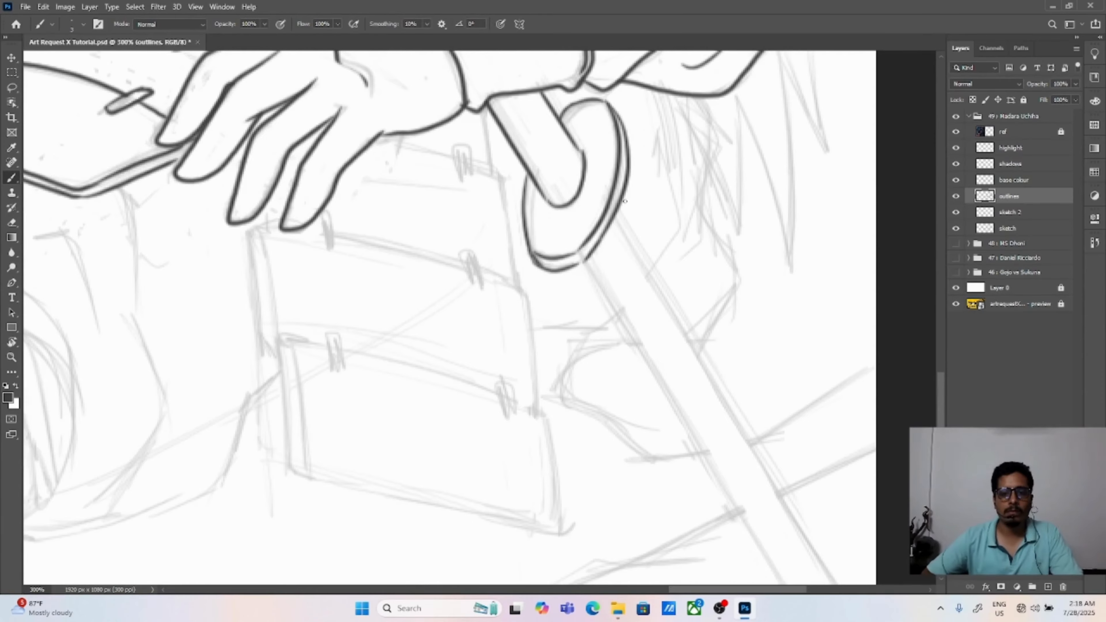
left_click_drag(624, 200, 554, 102)
left_click_drag(514, 162, 577, 267)
key("ctrl+z")
key("ctrl+z")
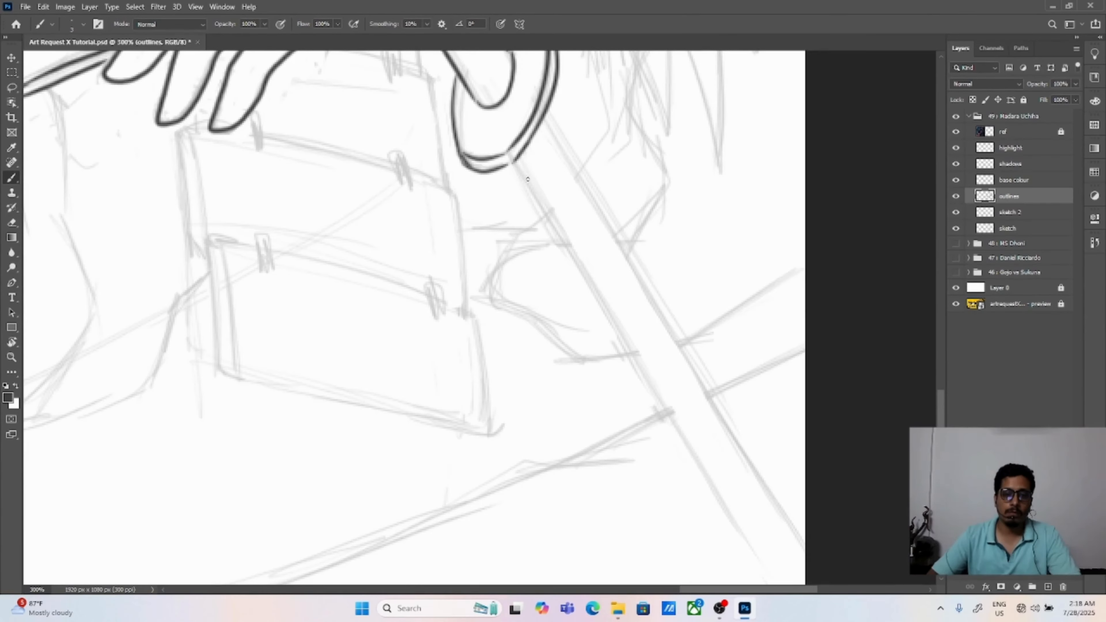
left_click_drag(514, 163, 667, 389)
left_click_drag(515, 165, 736, 526)
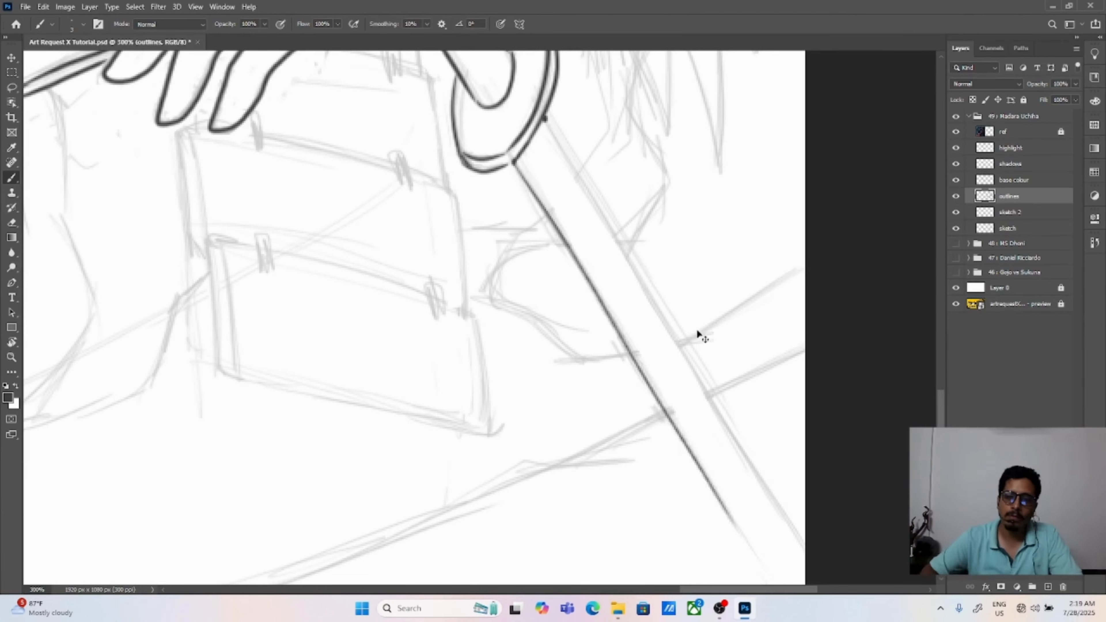
key("ctrl+z")
Step: Rotate the canvas and draw one long straight edge of the sword from the guard to the page edge
key("r")
left_click_drag(429, 250, 443, 335)
left_click_drag(465, 245, 496, 351)
key("b")
key("ctrl+z")
key("e")
left_click_drag(369, 355, 842, 200)
Step: Draw the sword's second long edge parallel to the first, and reset the canvas rotation to 0 degrees
key("b")
key("ctrl+z")
left_click_drag(332, 315, 766, 159)
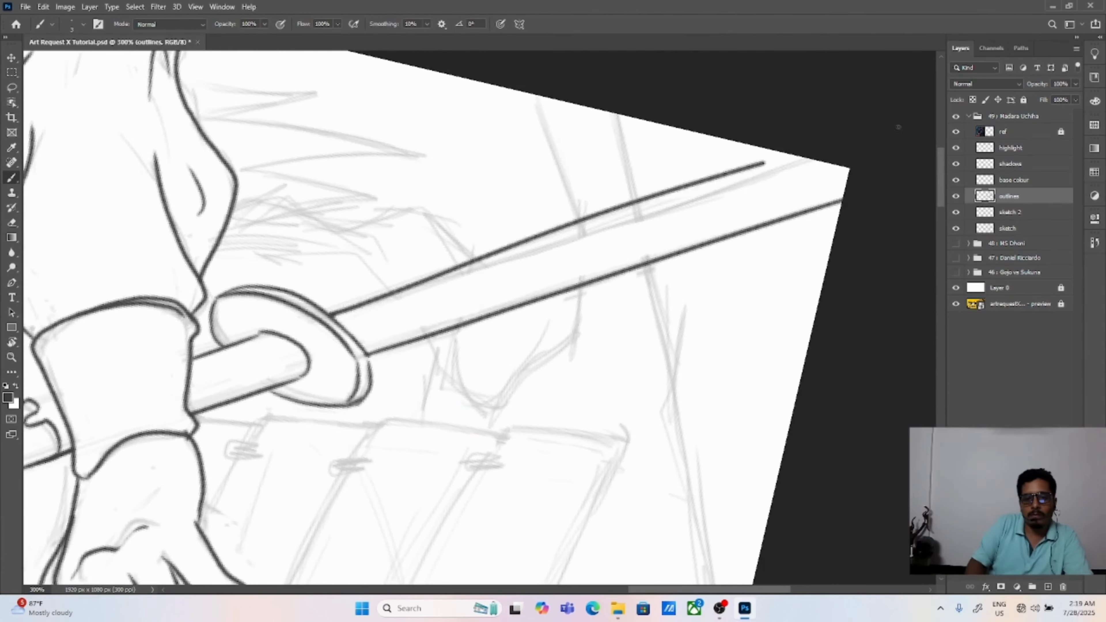
key("ctrl+z")
left_click_drag(332, 316, 826, 160)
type("r90")
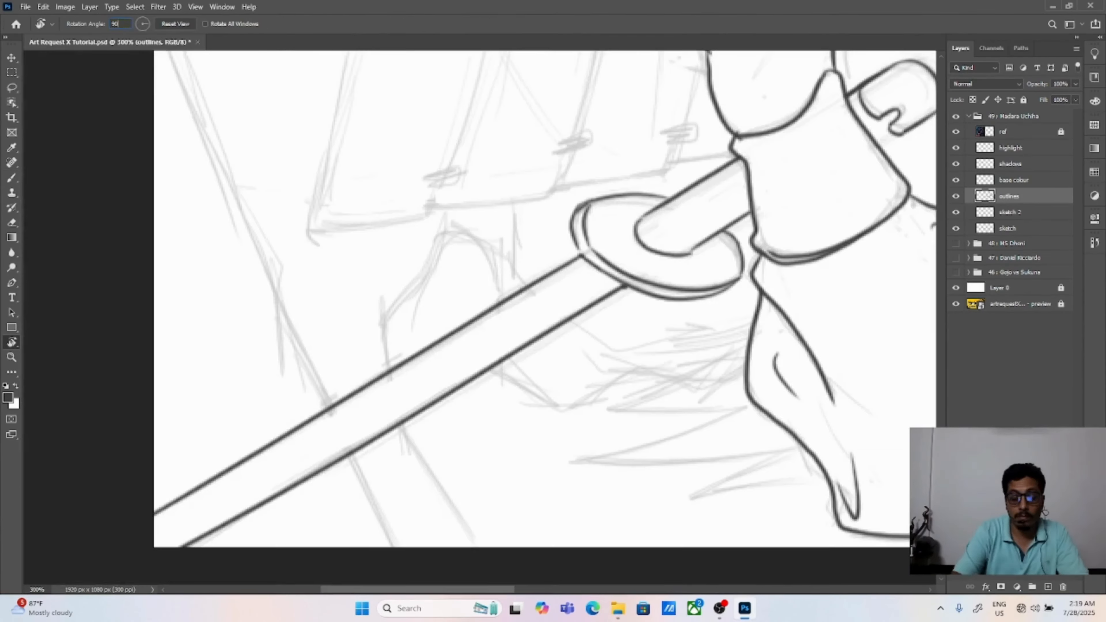
type("0")
key("Return")
Step: Select the sword's two long edge lines below the guard and try to reposition them
key("v")
key("ctrl+0")
key("ctrl+plus")
key("ctrl+plus")
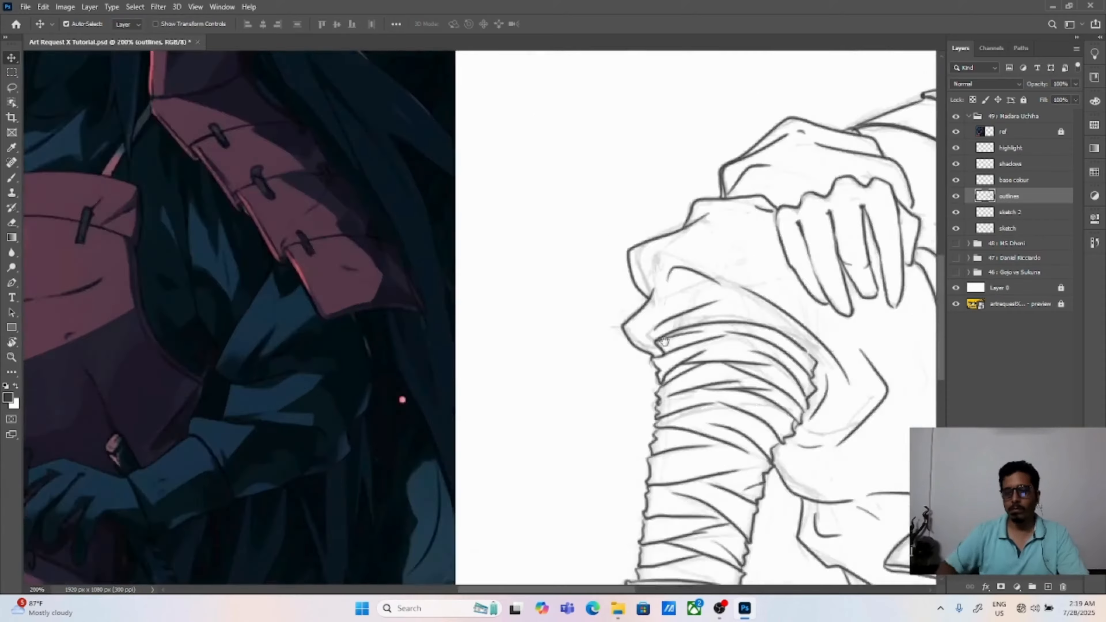
left_click_drag(879, 461, 559, 324)
key("l")
mouse_move(473, 321)
left_mouse_down()
mouse_move(486, 284)
mouse_move(475, 324)
mouse_move(526, 309)
mouse_move(505, 274)
left_mouse_up()
key("v")
key("ctrl+z")
key("ctrl+z")
key("ctrl+z")
key("ctrl+z")
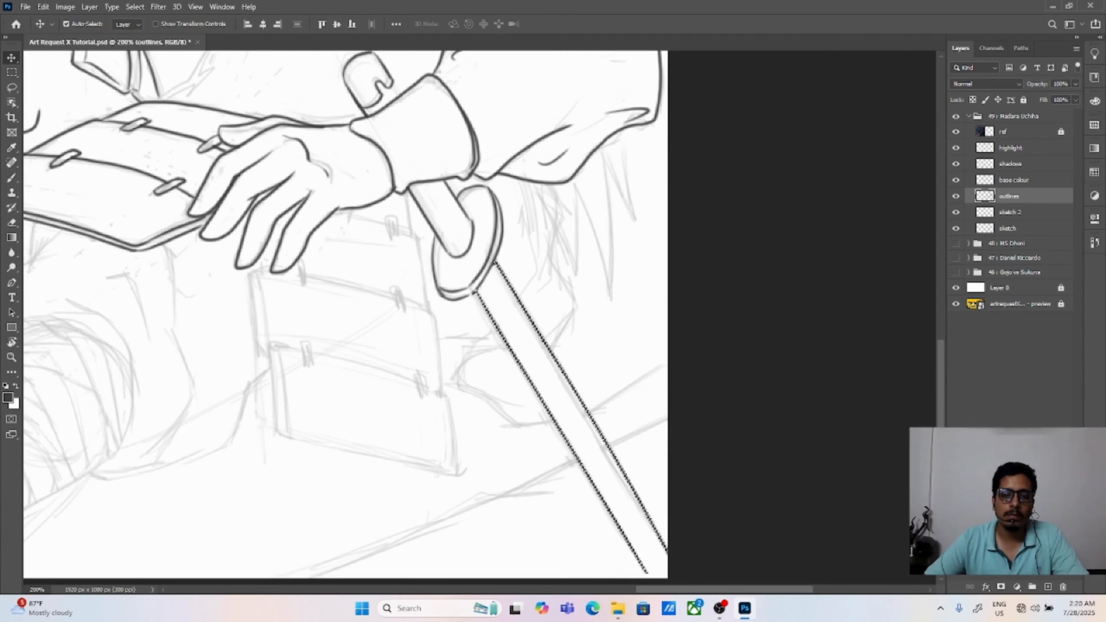
Step: Quit Photoshop, saving the changes to Art Request X Tutorial.psd
left_click_drag(257, 378, 603, 413)
key("ctrl+0")
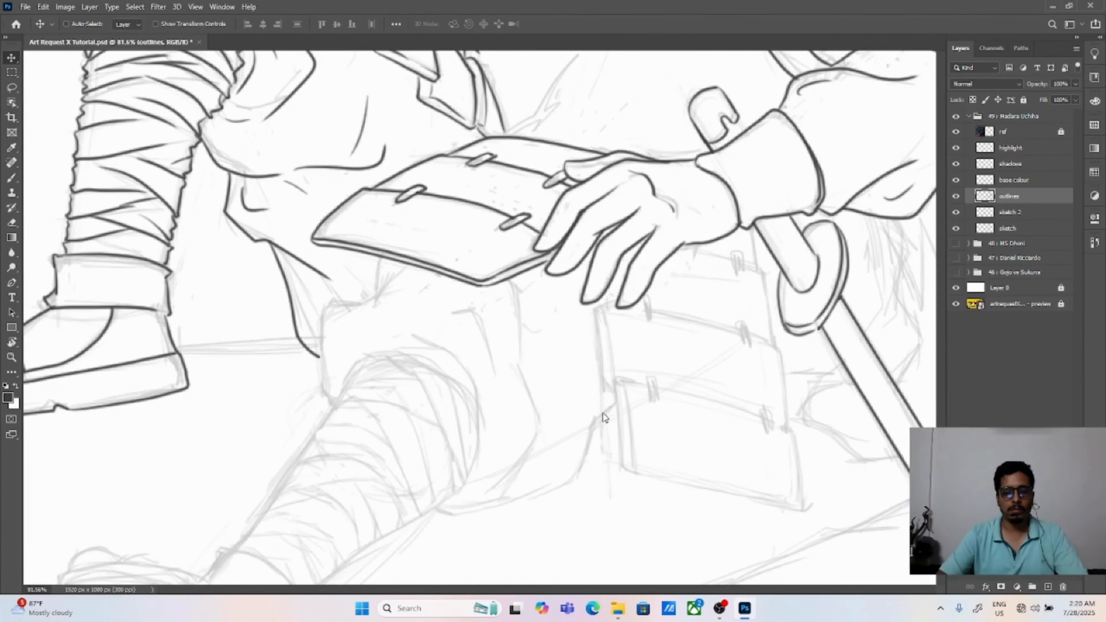
key("s")
key("v")
left_click(1089, 6)
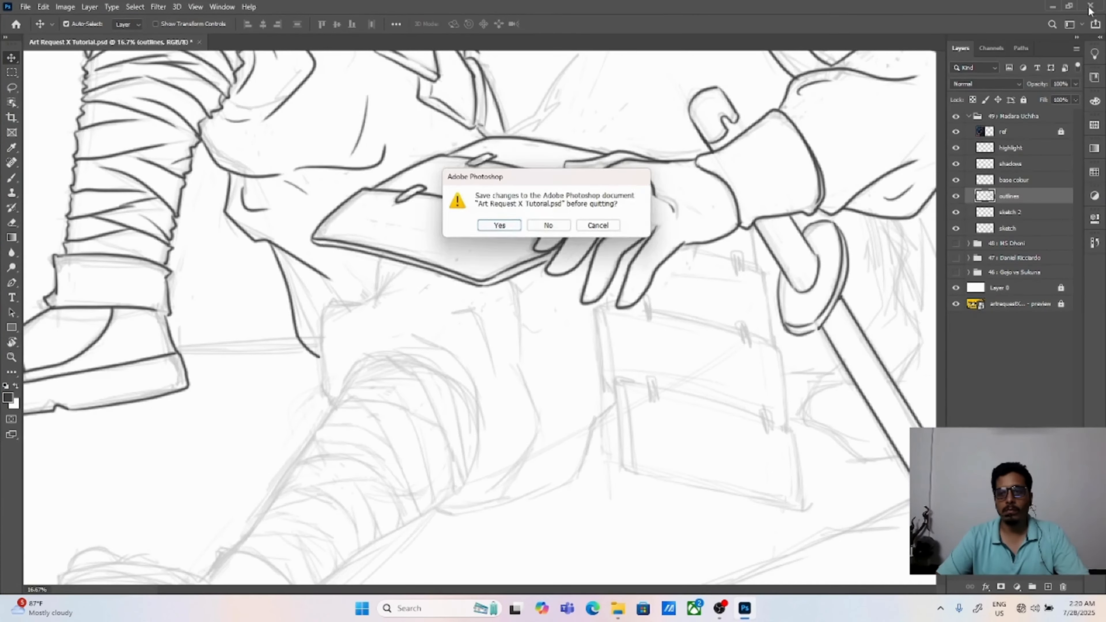
left_click(516, 227)
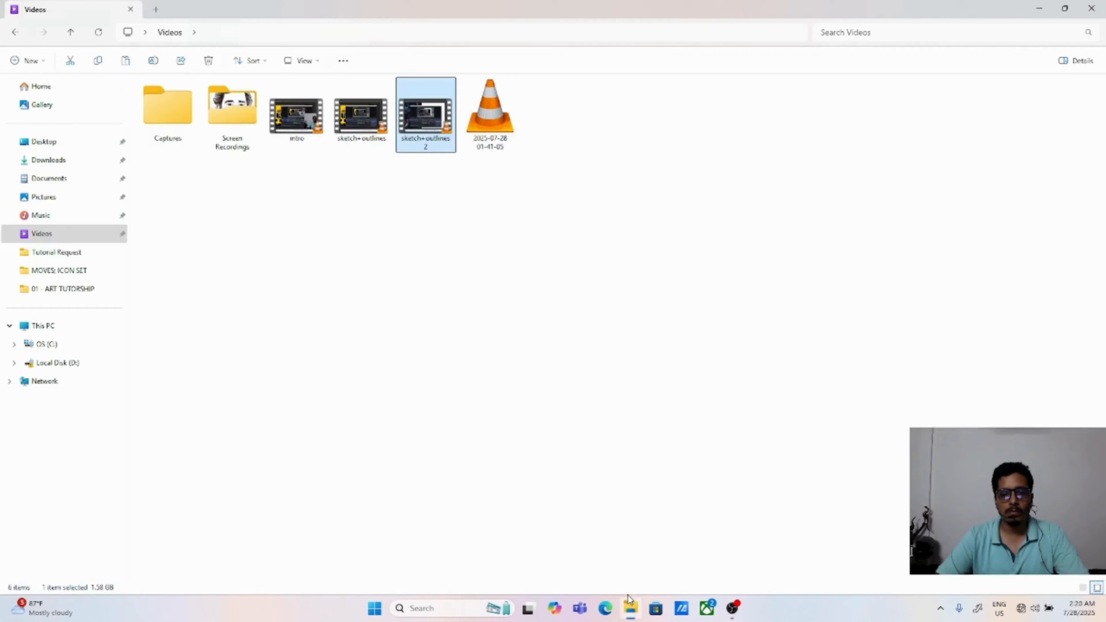
Step: Switch to File Explorer and reopen the Photoshop document from the Tutorial Request folder
left_click(56, 251)
double_click(488, 109)
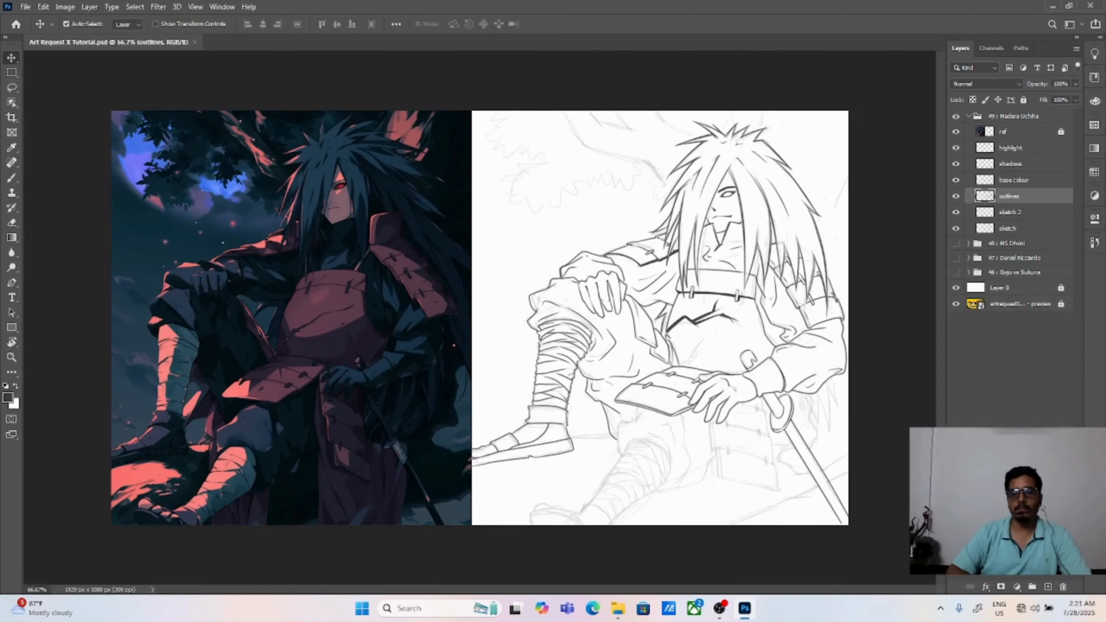
Step: Draw slanted, crossing wrap lines across the sword just below its guard
scroll(616, 222, "up", 3)
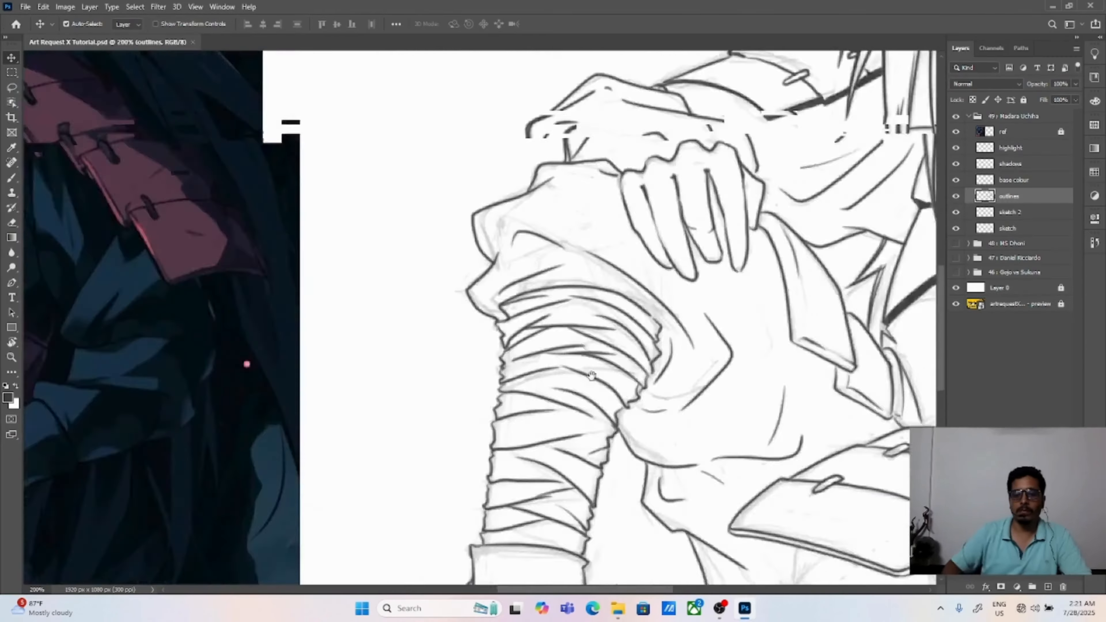
left_click_drag(768, 393, 520, 349)
key("b")
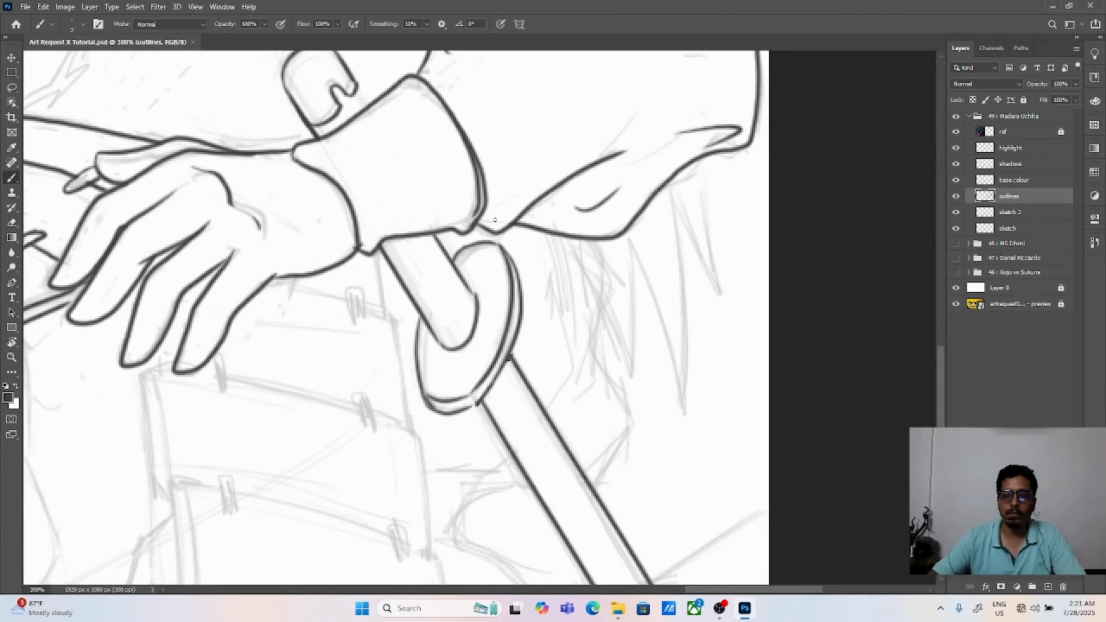
left_click_drag(544, 435, 467, 285)
left_click_drag(540, 378, 512, 415)
left_click_drag(502, 399, 540, 381)
mouse_move(450, 312)
left_mouse_down()
mouse_move(491, 299)
mouse_move(447, 309)
left_mouse_up()
left_click_drag(486, 282, 485, 307)
mouse_move(460, 332)
left_mouse_down()
mouse_move(505, 321)
mouse_move(522, 348)
left_mouse_up()
left_click_drag(488, 374, 529, 365)
mouse_move(504, 398)
left_mouse_down()
mouse_move(529, 380)
mouse_move(526, 439)
left_mouse_up()
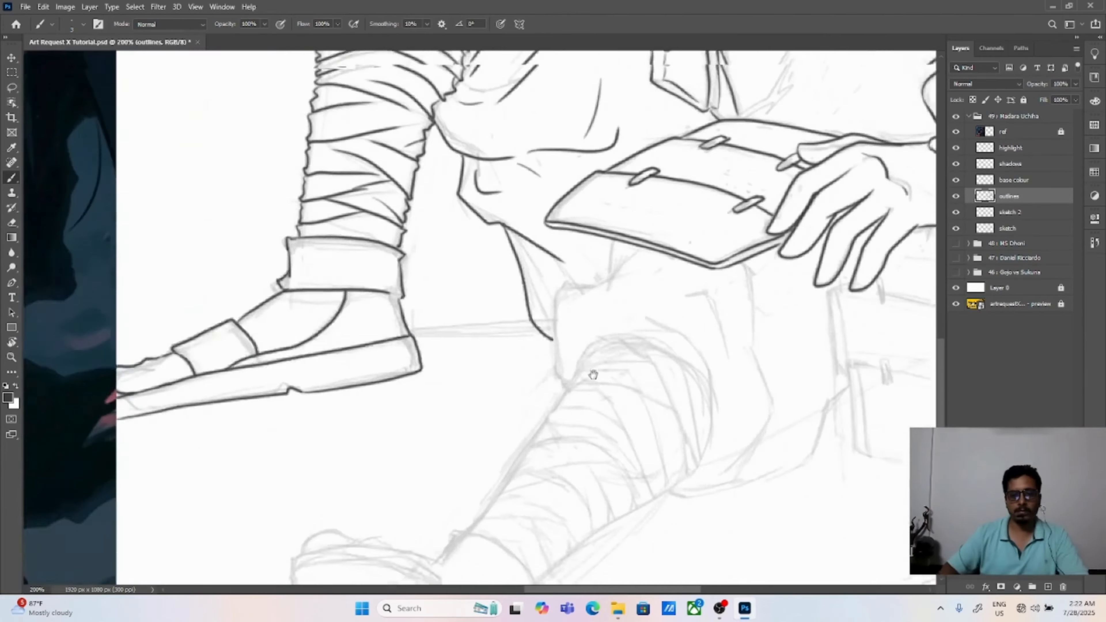
Step: Outline the front of the trouser knee on the outstretched leg, below the waist armour plate
mouse_move(558, 236)
left_mouse_down()
mouse_move(629, 200)
mouse_move(567, 235)
left_mouse_up()
key("ctrl+z")
Step: Outline the toes and sandal sole of the outstretched leg's foot
key("ctrl+z")
left_click_drag(633, 200, 567, 331)
mouse_move(577, 250)
left_mouse_down()
mouse_move(519, 320)
mouse_move(549, 288)
left_mouse_up()
mouse_move(415, 522)
left_mouse_down()
mouse_move(430, 408)
mouse_move(560, 335)
left_mouse_up()
left_click_drag(381, 422, 514, 410)
left_click_drag(399, 378, 517, 399)
key("ctrl+z")
mouse_move(379, 394)
left_mouse_down()
mouse_move(515, 390)
mouse_move(572, 458)
left_mouse_up()
key("ctrl+z")
Step: Outline the curved ankle cuff above that foot and add a short fold line inside it
left_click_drag(561, 384, 487, 334)
mouse_move(488, 335)
left_mouse_down()
mouse_move(549, 361)
mouse_move(570, 395)
left_mouse_up()
left_click_drag(492, 348, 523, 359)
Step: Draw the first curved bandage bands just below the outstretched leg's knee and join their lower ends
mouse_move(626, 151)
left_mouse_down()
mouse_move(534, 300)
mouse_move(544, 262)
mouse_move(614, 399)
left_mouse_up()
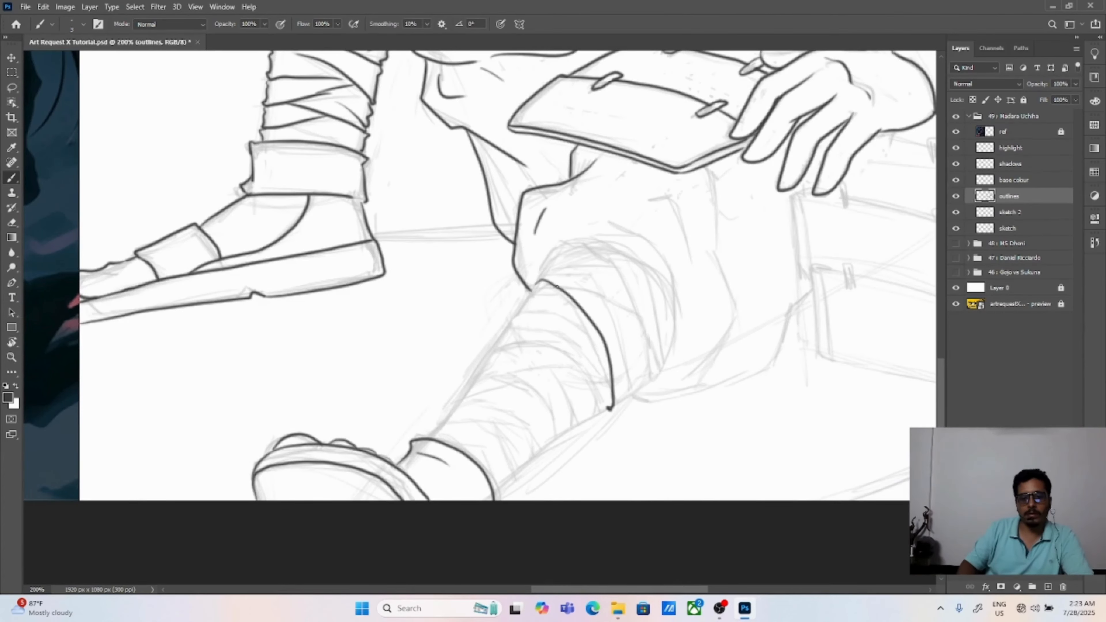
mouse_move(544, 268)
left_mouse_down()
mouse_move(611, 264)
mouse_move(647, 370)
left_mouse_up()
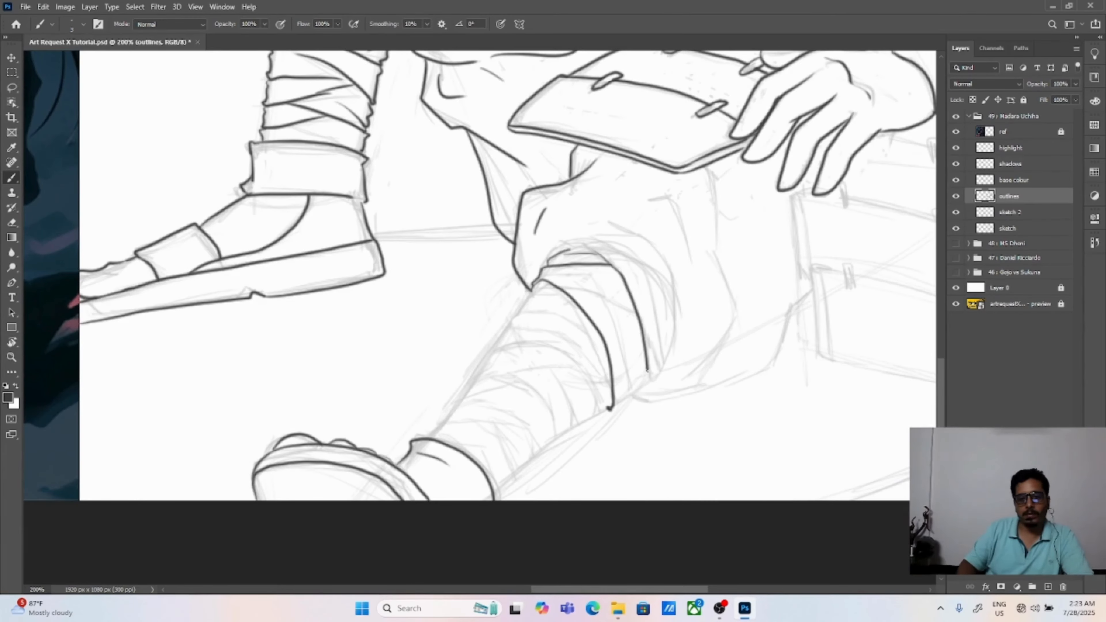
left_click_drag(598, 283, 628, 395)
left_click_drag(581, 279, 602, 295)
left_click_drag(601, 285, 635, 387)
key("ctrl+z")
left_click_drag(622, 351, 637, 391)
left_click_drag(614, 410, 624, 399)
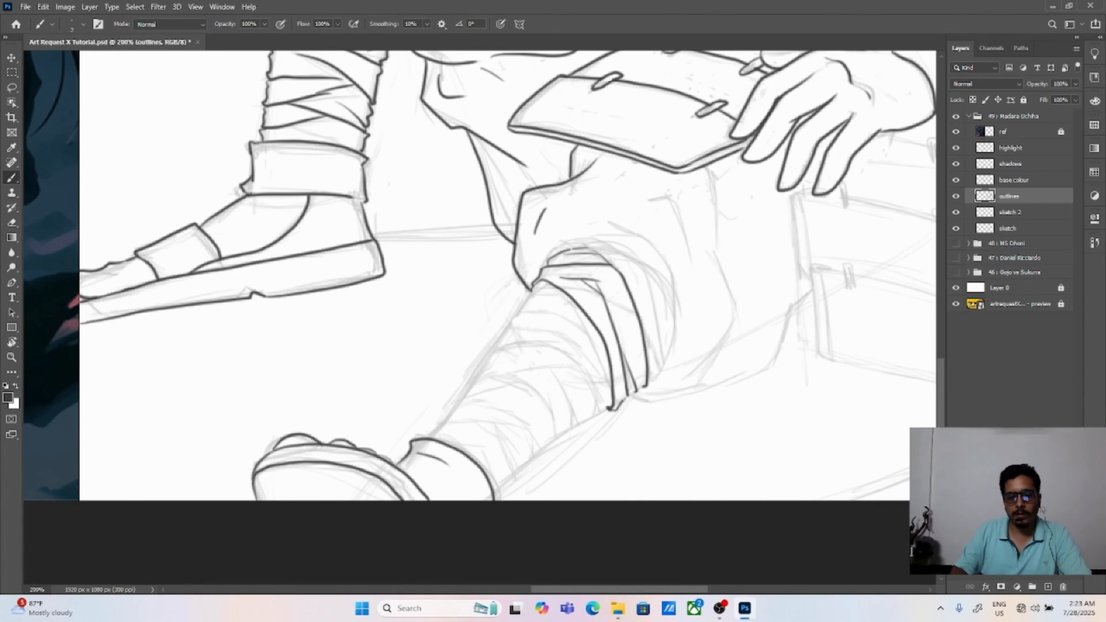
Step: Outline the trouser opening around the top bandages and draw crossing bandage lines inside it
left_click_drag(609, 222, 632, 394)
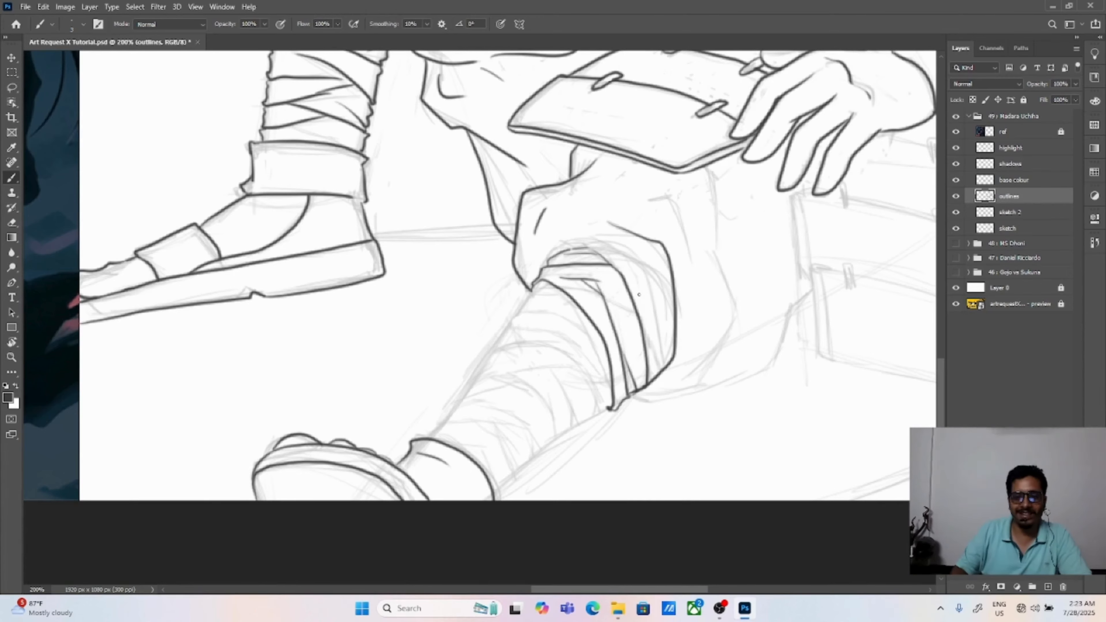
left_click_drag(651, 308, 652, 381)
key("ctrl+z")
mouse_move(616, 262)
left_mouse_down()
mouse_move(650, 297)
mouse_move(652, 371)
left_mouse_up()
left_click_drag(629, 284, 656, 329)
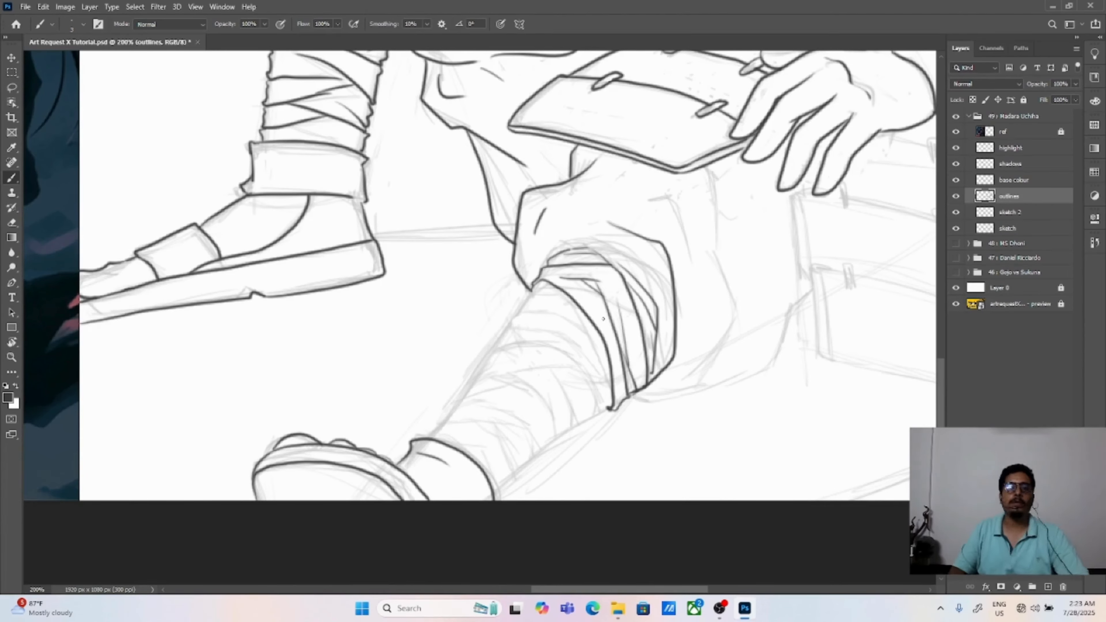
Step: Add the stepped front edge and short strip lines to the bandages just below the trouser opening
key("ctrl+plus")
left_click_drag(562, 382, 532, 344)
left_click_drag(524, 240, 560, 240)
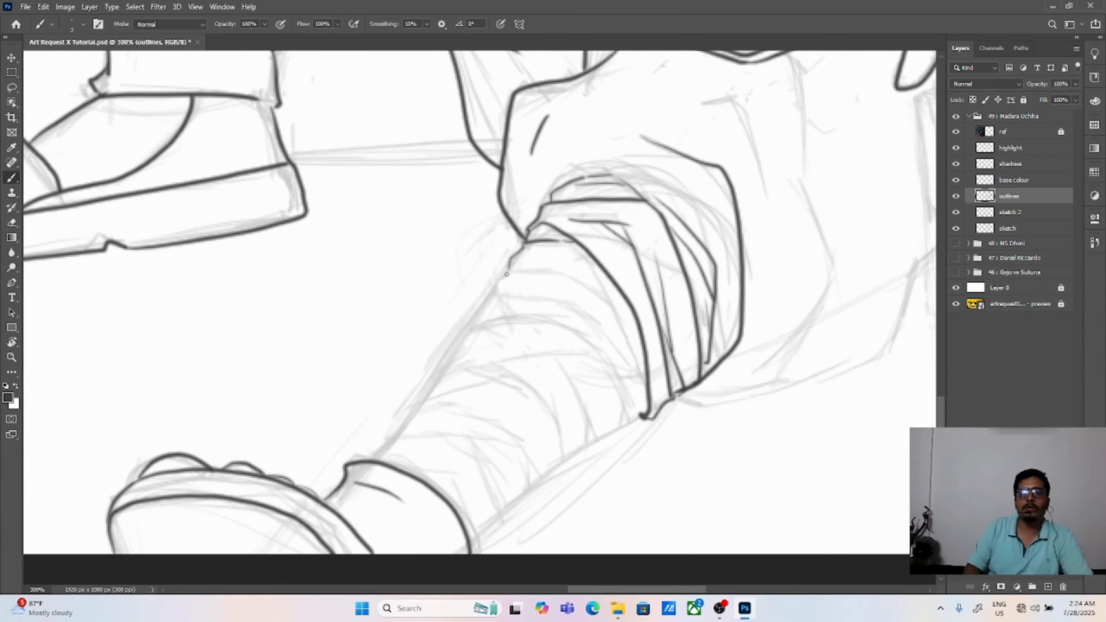
left_click_drag(506, 274, 546, 271)
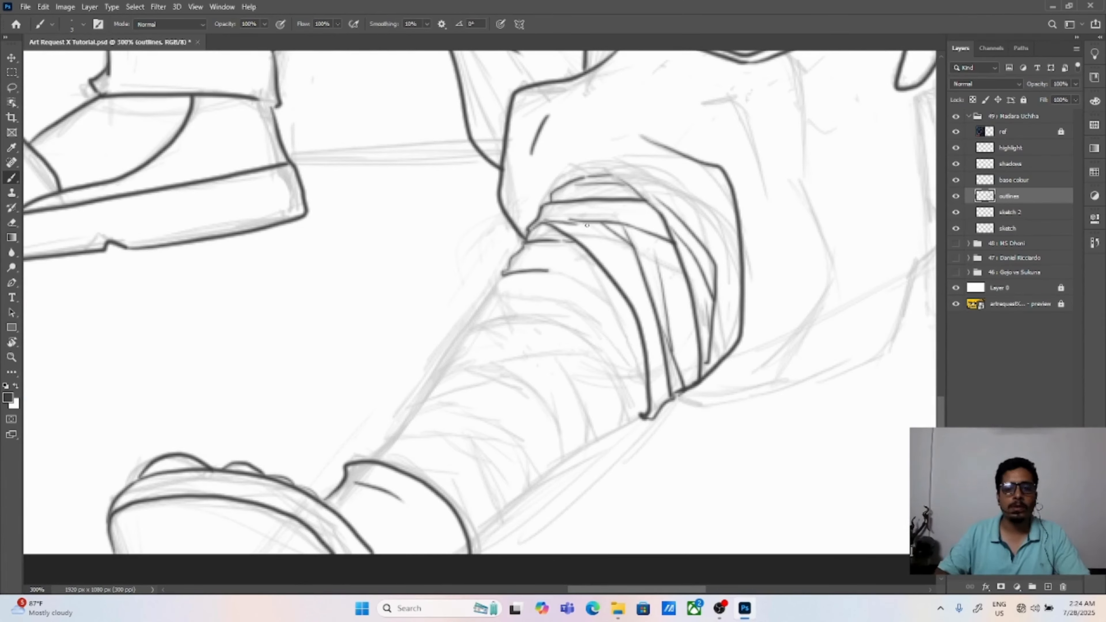
key("ctrl+z")
left_click_drag(542, 219, 580, 220)
left_click_drag(548, 270, 616, 310)
key("ctrl+z")
Step: Draw overlapping diagonal bandage strips across the upper shin, with a notch on the front edge
left_click_drag(585, 253, 653, 403)
mouse_move(477, 316)
left_mouse_down()
mouse_move(569, 339)
mouse_move(624, 424)
left_mouse_up()
left_click_drag(551, 272, 641, 358)
left_click_drag(594, 312, 625, 422)
left_click_drag(502, 274, 489, 288)
left_click_drag(491, 292, 586, 311)
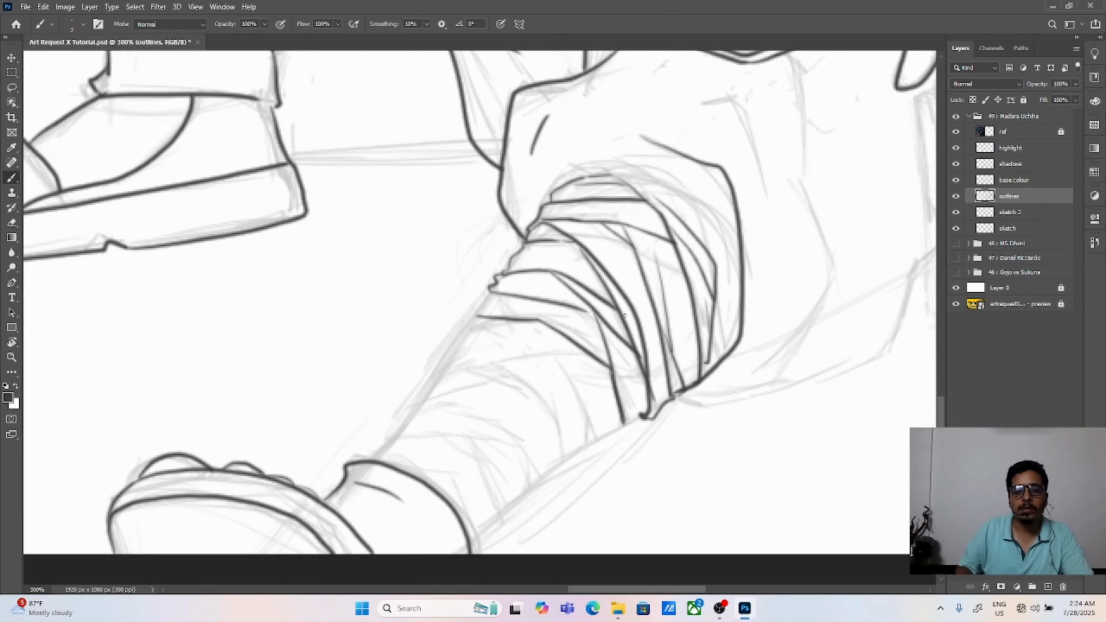
Step: Extend the bandages below the upper-shin strips with another curved strip and a stepped rear edge
left_click_drag(472, 313, 478, 308)
left_click_drag(540, 322, 595, 437)
key("ctrl+z")
left_click_drag(590, 386, 599, 405)
left_click_drag(593, 439, 621, 429)
left_click_drag(624, 422, 638, 421)
Step: Continue the notched front edge to mid shin and draw a long bandage strip across the leg there
left_click_drag(626, 354, 668, 283)
left_click_drag(512, 246, 510, 260)
left_click_drag(510, 260, 551, 252)
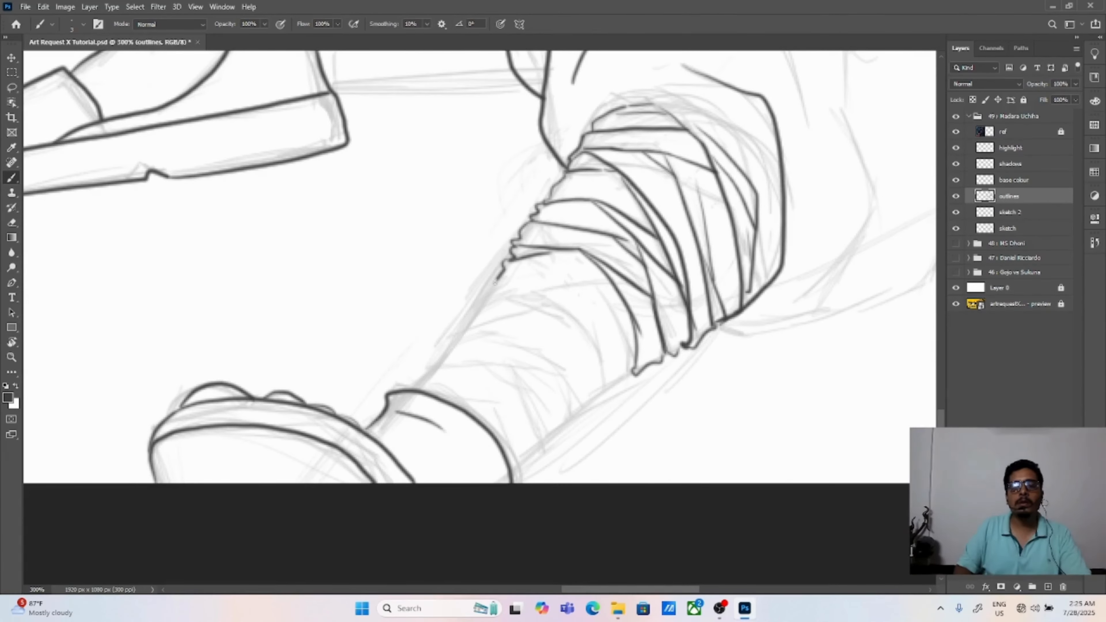
left_click_drag(495, 283, 476, 306)
left_click_drag(550, 253, 619, 286)
left_click_drag(479, 303, 611, 285)
Step: Draw the next bandage strips crossing beneath the long mid-shin strip
mouse_move(600, 292)
left_mouse_down()
mouse_move(637, 363)
mouse_move(636, 350)
mouse_move(603, 387)
mouse_move(633, 374)
left_mouse_up()
key("ctrl+z")
mouse_move(533, 295)
left_mouse_down()
mouse_move(593, 333)
mouse_move(625, 298)
left_mouse_up()
mouse_move(505, 274)
left_mouse_down()
mouse_move(629, 297)
mouse_move(497, 287)
mouse_move(624, 312)
left_mouse_up()
key("ctrl+z")
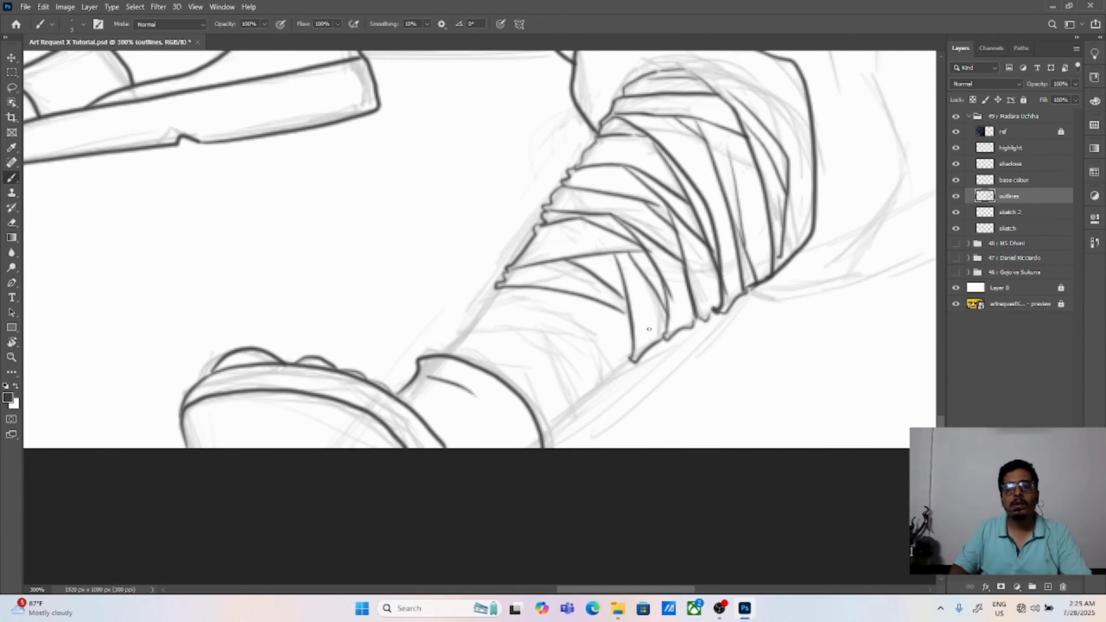
Step: Draw a steep bandage line down to the shin's rear edge and extend that edge up to the previous wrap
left_click_drag(604, 357, 605, 389)
left_click_drag(602, 389, 620, 373)
key("ctrl+z")
key("ctrl+z")
left_click_drag(566, 296, 607, 376)
key("ctrl+z")
left_click_drag(603, 380, 629, 359)
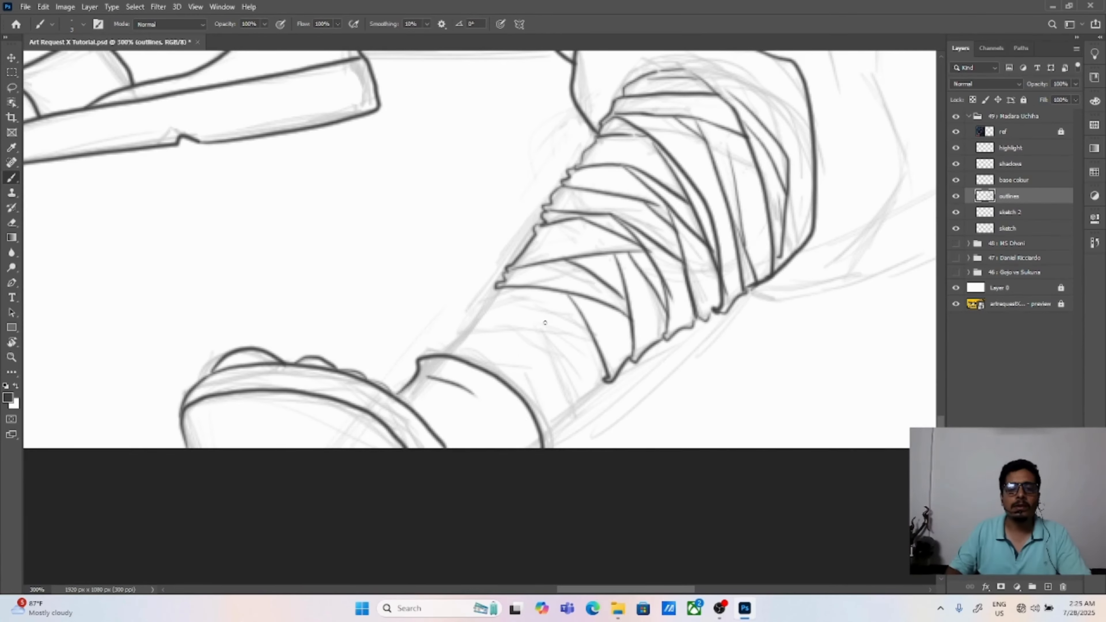
Step: Draw crossing diagonal bandage strips over the lower shin, fanning toward its rear edge
left_click_drag(516, 291, 604, 369)
key("ctrl+z")
left_click_drag(482, 308, 480, 317)
left_click_drag(479, 318, 604, 375)
mouse_move(545, 342)
left_mouse_down()
mouse_move(577, 408)
mouse_move(604, 380)
left_mouse_up()
mouse_move(510, 330)
left_mouse_down()
mouse_move(552, 435)
mouse_move(577, 410)
left_mouse_up()
Step: Finish the lowest bandage strips and notched front edge down to the ankle cuff
mouse_move(477, 320)
left_mouse_down()
mouse_move(461, 329)
mouse_move(534, 373)
mouse_move(461, 333)
left_mouse_up()
key("ctrl+z")
key("ctrl+z")
left_click_drag(461, 333, 535, 376)
left_click_drag(461, 337, 439, 352)
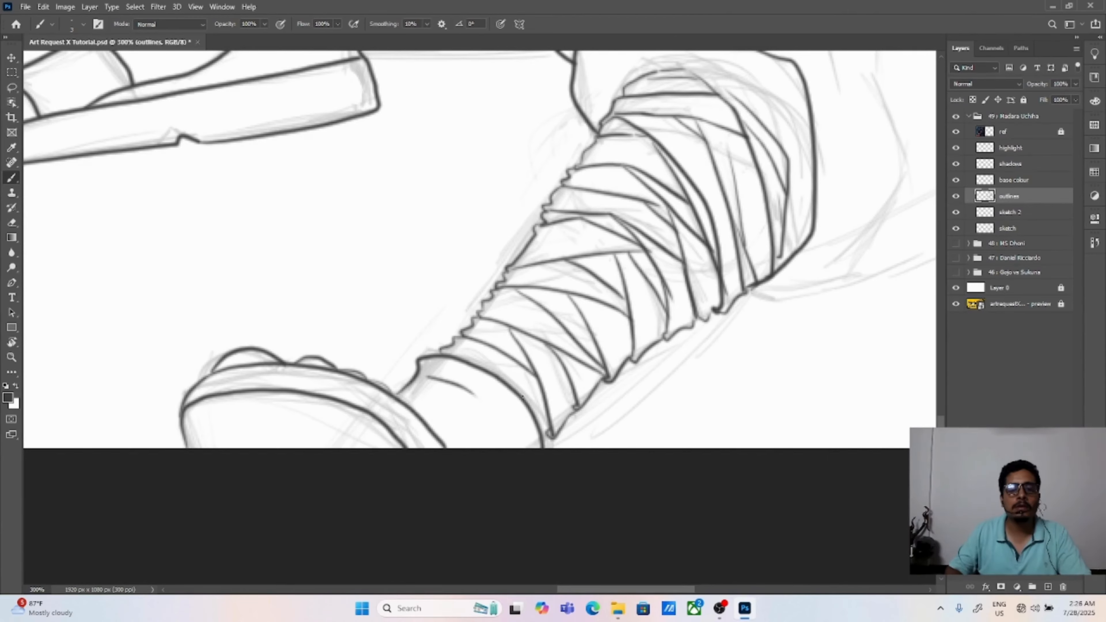
left_click_drag(524, 399, 547, 438)
Step: Add strip lines to the middle of the raised leg's bandages, just below the trouser fold
key("ctrl+0")
key("ctrl+plus")
key("ctrl+plus")
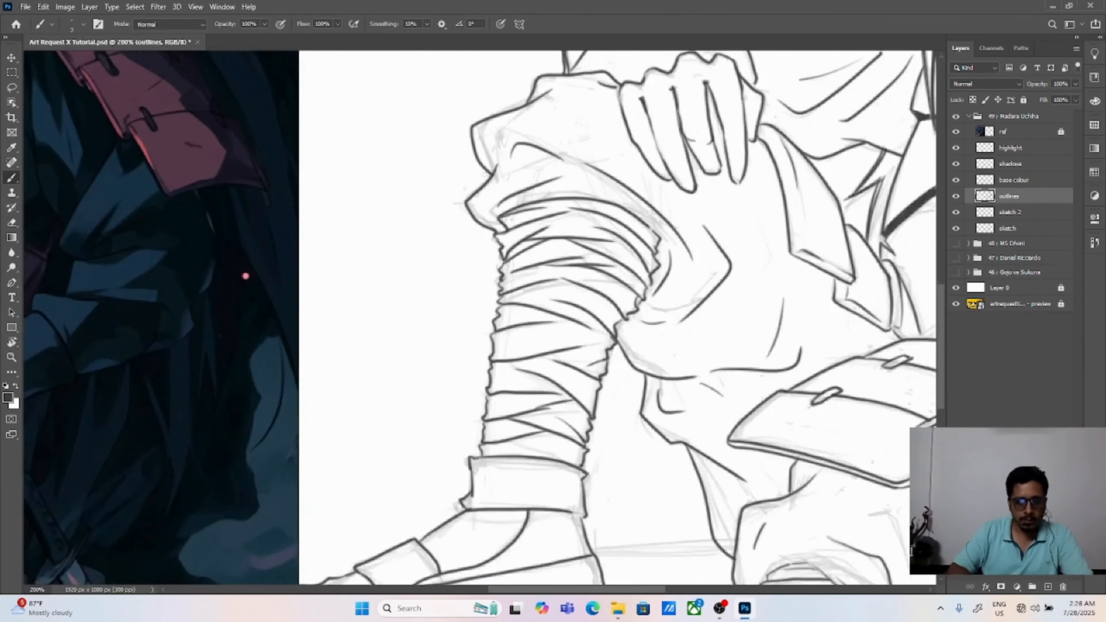
key("ctrl+plus")
left_click_drag(636, 361, 672, 365)
left_click_drag(642, 333, 673, 363)
left_click_drag(592, 324, 624, 325)
left_click_drag(500, 357, 615, 331)
mouse_move(532, 395)
left_mouse_down()
mouse_move(493, 392)
mouse_move(527, 395)
left_mouse_up()
key("ctrl+z")
left_click_drag(594, 384, 562, 376)
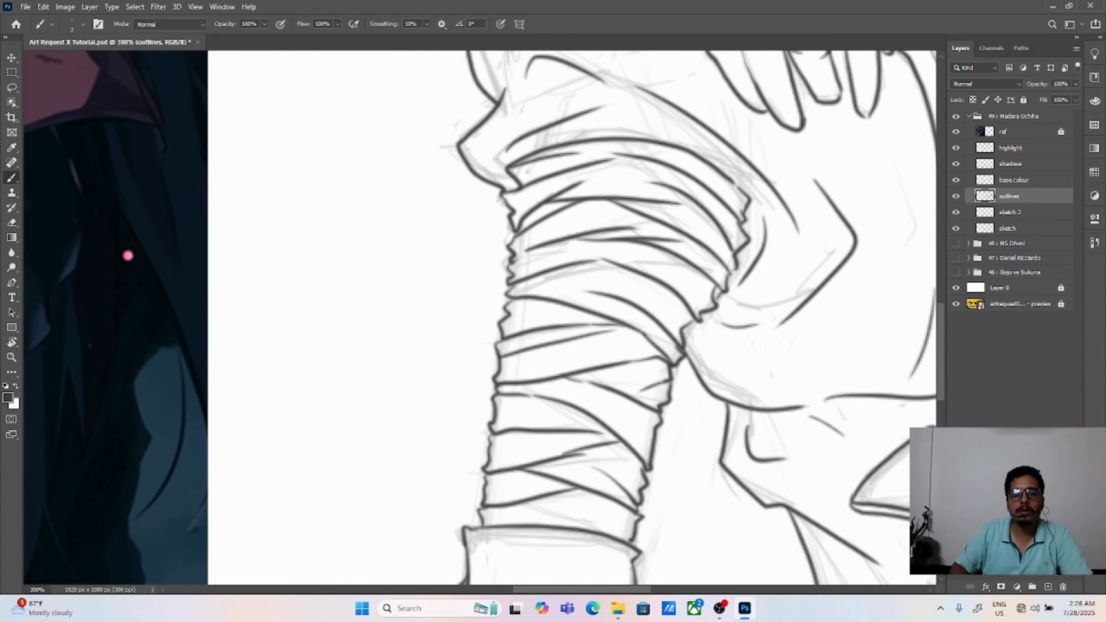
Step: Add the remaining overlapping strip lines to the raised leg's bandages, from the upper shin to the ankle cuff
left_click_drag(654, 429, 604, 399)
left_click_drag(491, 442, 531, 431)
left_click_drag(633, 530, 560, 511)
left_click_drag(479, 517, 557, 512)
mouse_move(510, 294)
left_mouse_down()
mouse_move(576, 294)
mouse_move(682, 327)
left_mouse_up()
left_click_drag(516, 261, 538, 246)
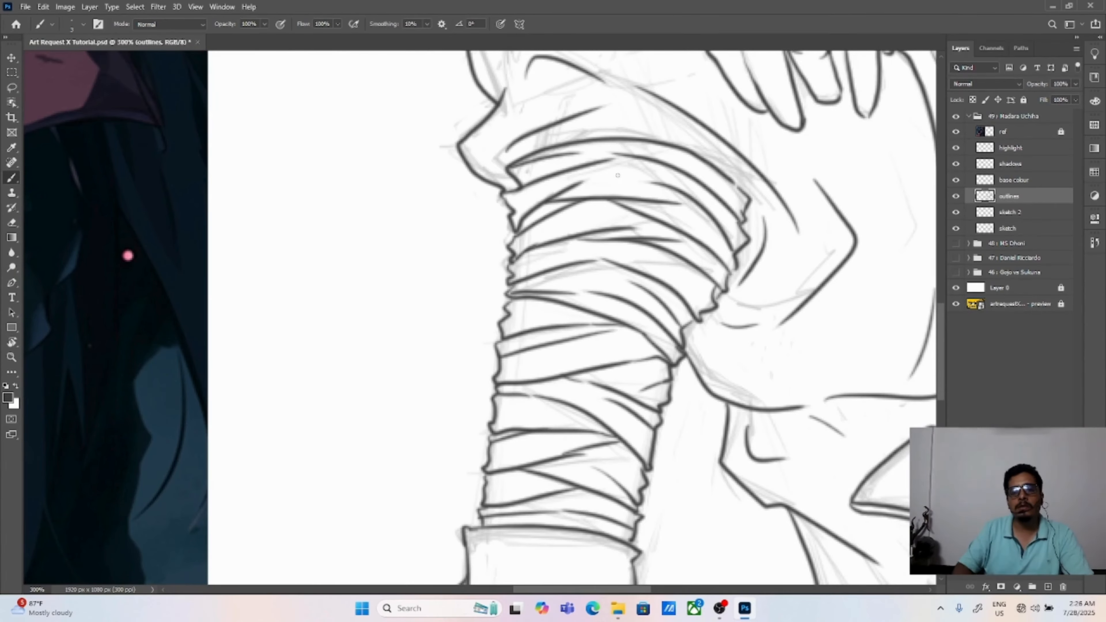
key("ctrl+0")
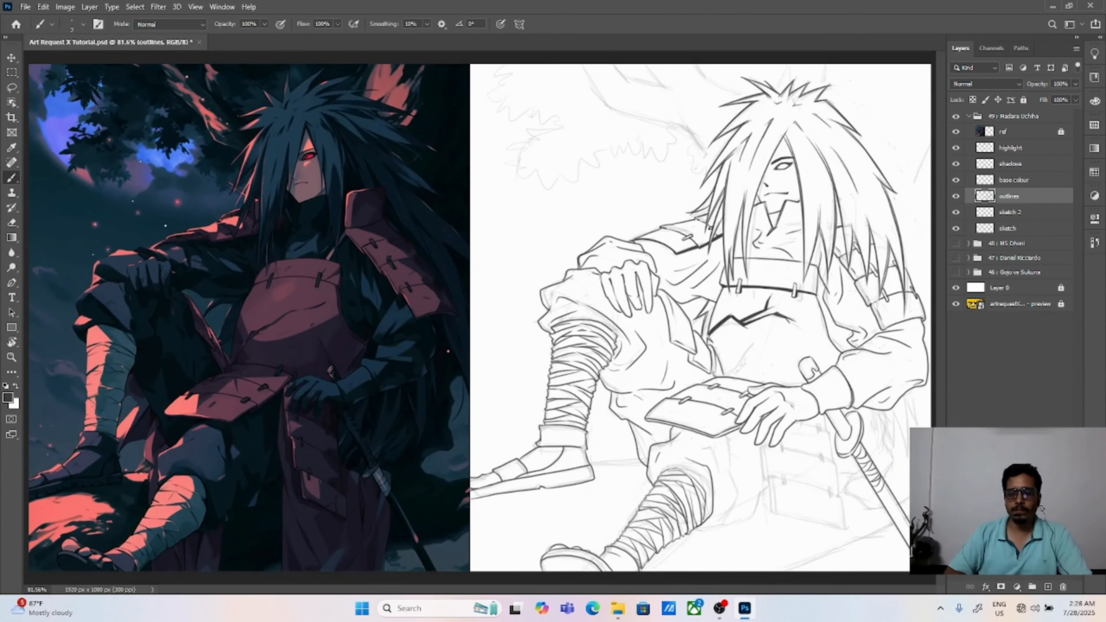
Step: Outline the outstretched leg's trouser folds and baggy lower hem behind the bandaged shin
key("ctrl+plus")
key("ctrl+plus")
mouse_move(892, 557)
left_mouse_down()
mouse_move(536, 336)
mouse_move(312, 222)
left_mouse_up()
left_click_drag(431, 293, 449, 293)
left_click_drag(527, 335, 492, 458)
left_click_drag(596, 386, 418, 487)
Step: Outline the first pointed hair strand hanging below the sleeve, beside the sword guard
left_click_drag(653, 339, 488, 375)
left_click_drag(683, 233, 685, 353)
key("ctrl+z")
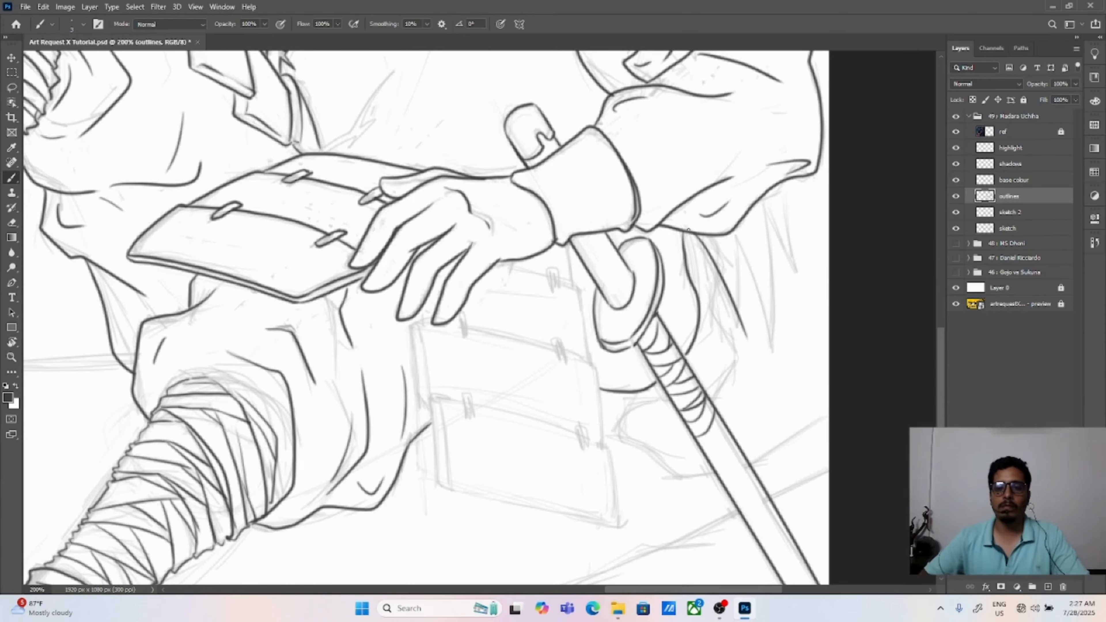
left_click_drag(693, 234, 746, 334)
mouse_move(736, 238)
left_mouse_down()
mouse_move(747, 351)
mouse_move(779, 361)
left_mouse_up()
key("ctrl+z")
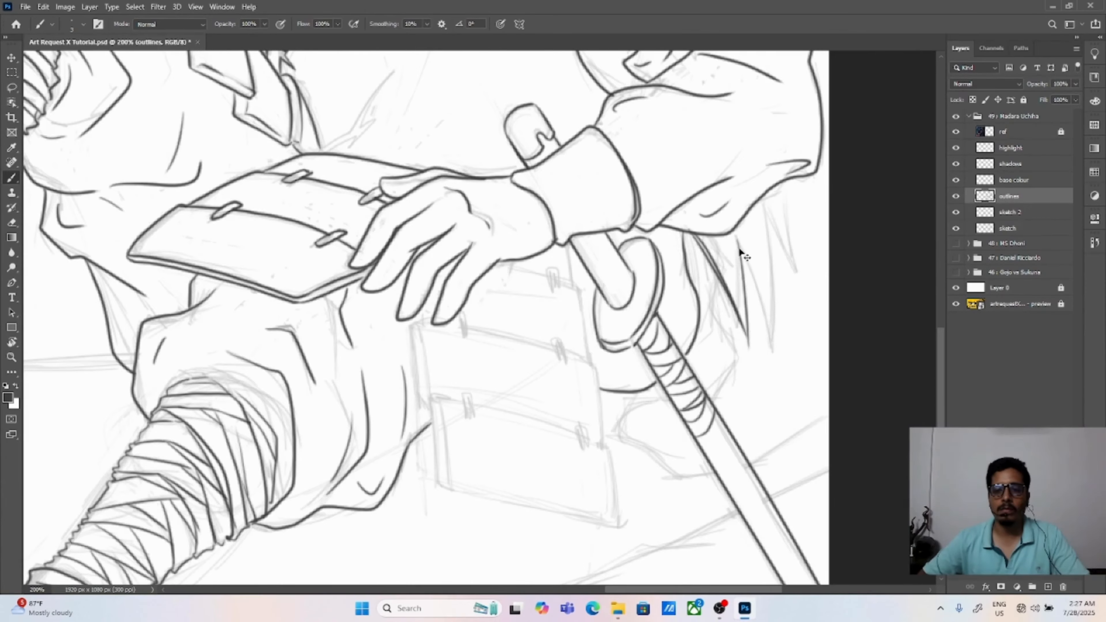
Step: Hide and show the sketch layer to compare it with the line art, and make the outlines layer active again
left_click(1010, 228)
left_click(956, 228)
key("ctrl+0")
left_click(956, 229)
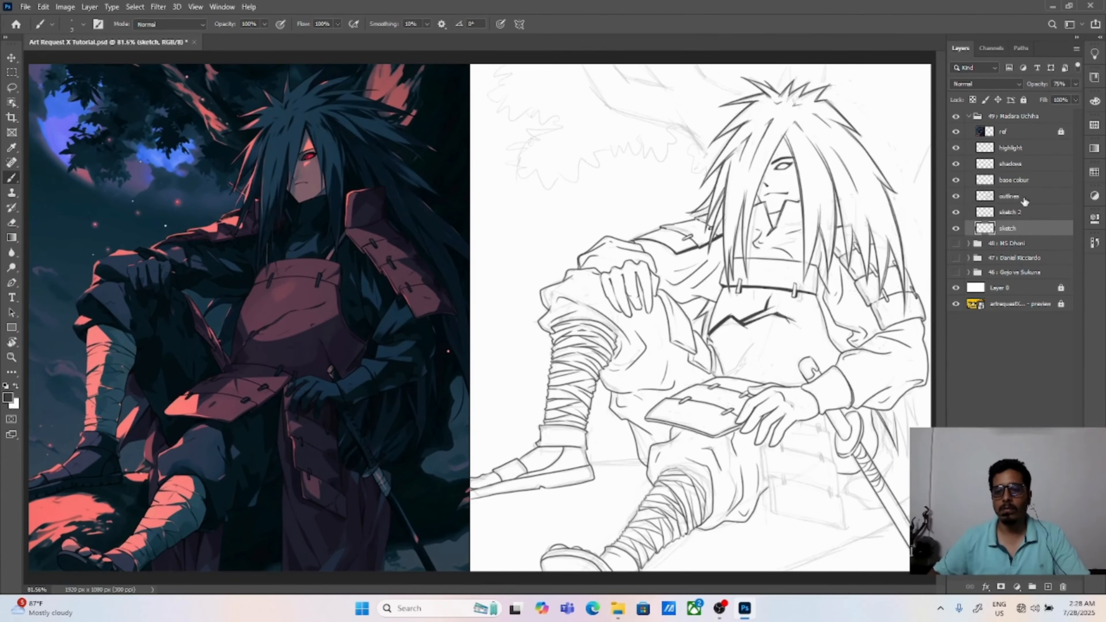
left_click(1022, 196)
Step: Outline the short pointed hair tip emerging from under the outer end of the sleeve
key("ctrl+plus")
key("ctrl+plus")
key("ctrl+plus")
left_click_drag(614, 292, 658, 405)
left_click_drag(580, 318, 655, 404)
left_click_drag(575, 323, 626, 389)
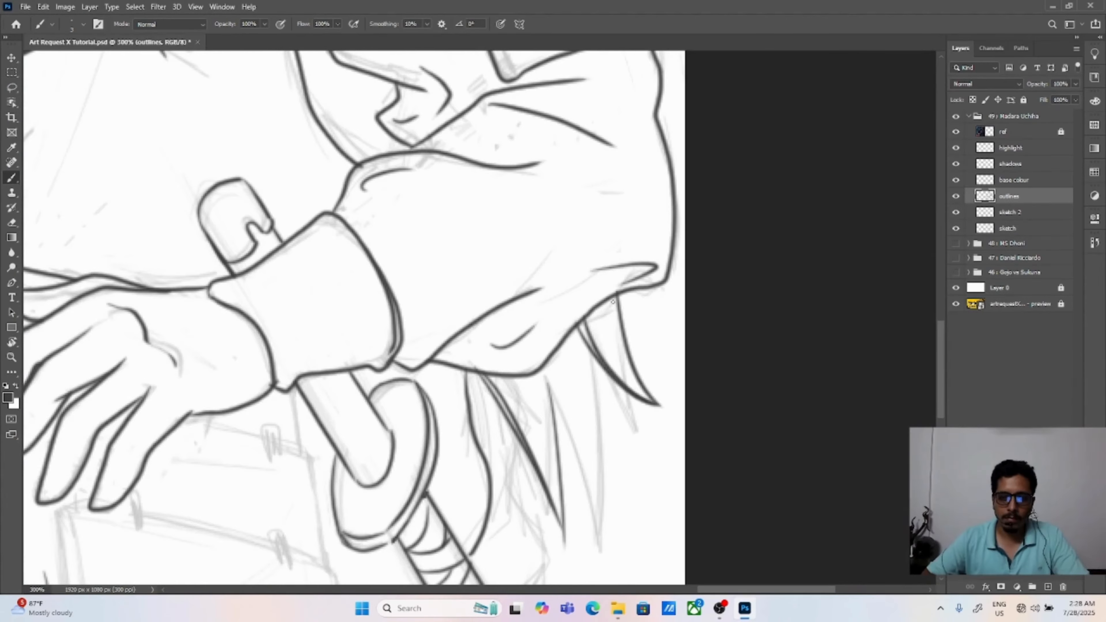
left_click_drag(613, 295, 648, 397)
Step: Outline the longer pointed hair strands hanging below the middle of the sleeve
left_click_drag(576, 434, 575, 350)
left_click_drag(541, 299, 560, 459)
key("ctrl+z")
key("ctrl+z")
left_click_drag(545, 299, 613, 483)
key("ctrl+z")
left_click_drag(588, 262, 610, 470)
left_click_drag(593, 278, 611, 479)
left_click_drag(549, 314, 612, 478)
key("ctrl+0")
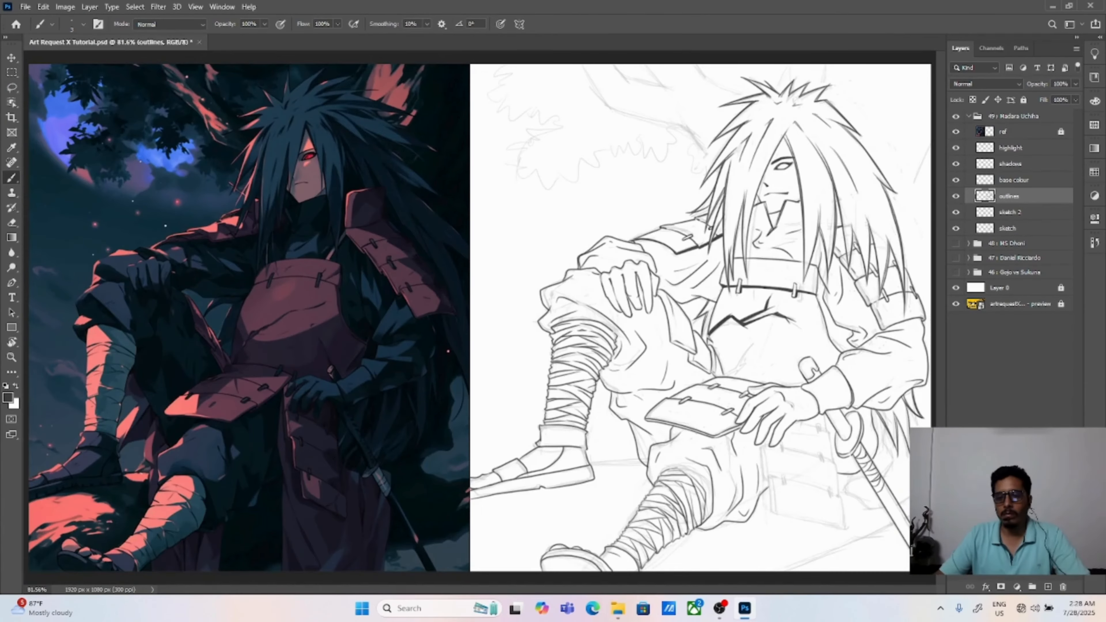
Step: Outline the lowest plate of the hanging armour below the resting hand, with its double edge and two fasteners
key("ctrl+plus")
key("ctrl+plus")
key("ctrl+plus")
left_click_drag(892, 514, 131, 109)
left_click_drag(849, 279, 425, 251)
left_click_drag(261, 436, 684, 278)
mouse_move(550, 291)
left_mouse_down()
mouse_move(525, 288)
mouse_move(652, 462)
mouse_move(788, 472)
mouse_move(548, 417)
left_mouse_up()
left_click_drag(558, 417, 783, 474)
mouse_move(776, 363)
left_mouse_down()
mouse_move(792, 447)
mouse_move(786, 483)
left_mouse_up()
left_click_drag(576, 300, 726, 340)
mouse_move(739, 335)
left_mouse_down()
mouse_move(746, 373)
mouse_move(760, 381)
left_mouse_up()
left_click_drag(562, 282, 567, 325)
left_click_drag(563, 283, 584, 327)
left_click_drag(763, 355, 784, 368)
Step: Outline the middle plate of the hanging armour with its thick side edge and two fasteners
left_click_drag(653, 261, 674, 315)
mouse_move(510, 233)
left_mouse_down()
mouse_move(524, 348)
mouse_move(537, 354)
left_mouse_up()
left_click_drag(526, 231, 537, 342)
left_click_drag(582, 227, 588, 256)
left_click_drag(583, 220, 600, 265)
left_click_drag(726, 265, 733, 297)
left_click_drag(727, 263, 792, 408)
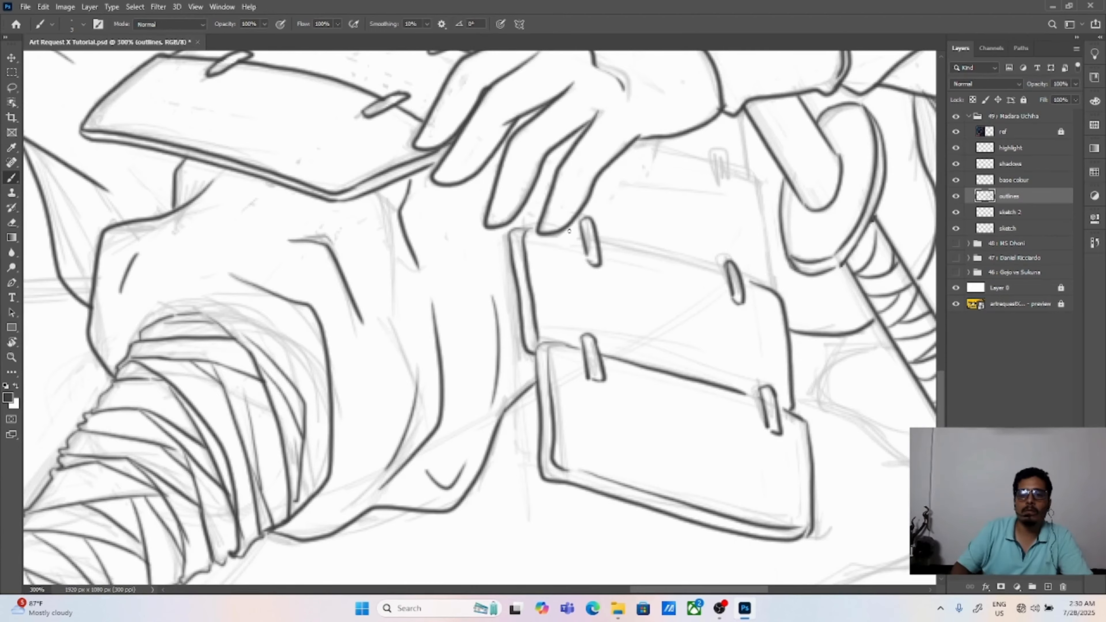
Step: Outline the uppermost plate of the hanging armour and its fastener, just beneath the fingers
left_click_drag(599, 240, 725, 271)
left_click_drag(653, 244, 643, 334)
left_click_drag(709, 242, 763, 377)
left_click_drag(625, 229, 711, 254)
left_click_drag(729, 203, 741, 270)
left_click_drag(520, 283, 531, 320)
left_click_drag(511, 300, 519, 318)
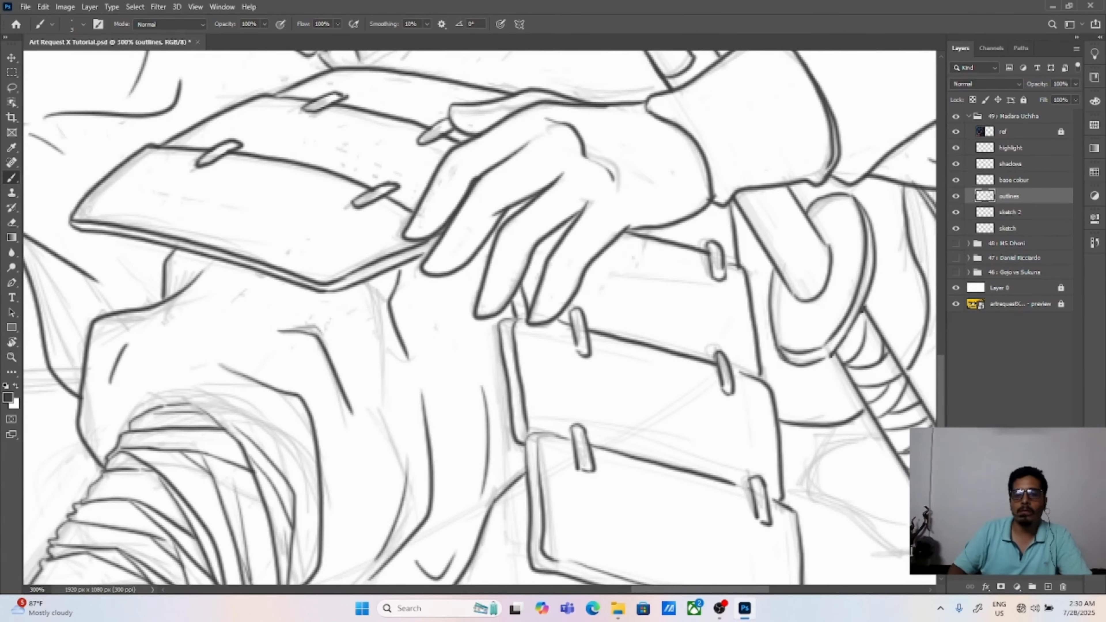
Step: Outline the ground line running from the raised foot's heel to the outstretched leg's trousers
key("ctrl+0")
key("ctrl+plus")
key("ctrl+plus")
key("ctrl+plus")
left_click_drag(653, 500, 518, 227)
left_click_drag(653, 500, 517, 233)
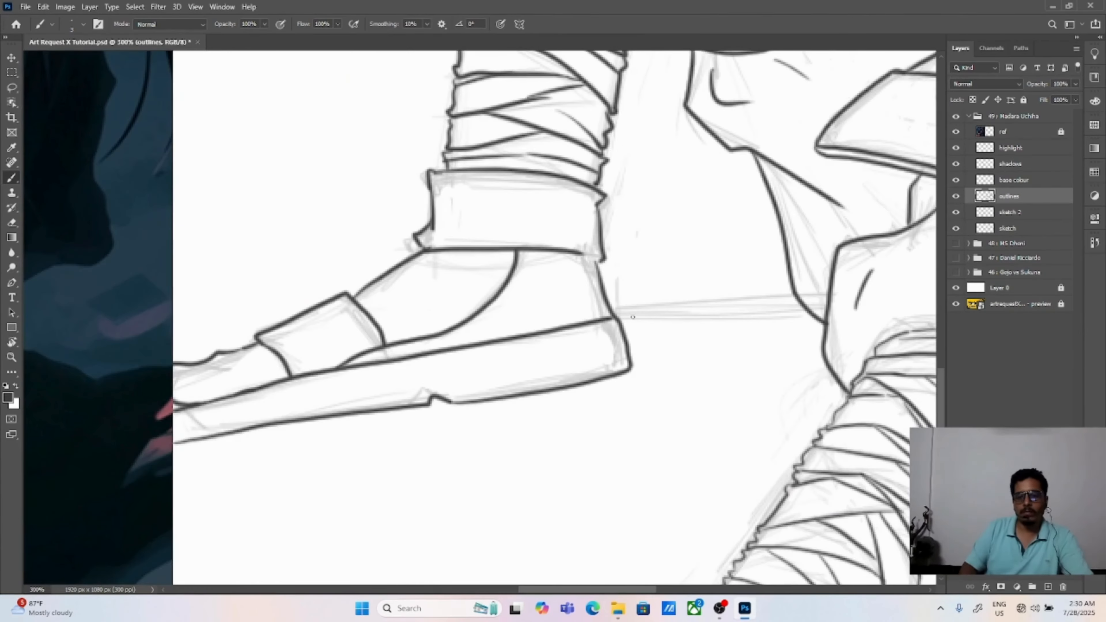
left_click_drag(629, 317, 684, 309)
key("ctrl+z")
left_click_drag(610, 301, 792, 291)
left_click_drag(609, 327, 609, 315)
Step: Outline the ground edges behind the lower part of the sword and hanging armour
left_click_drag(866, 566, 561, 371)
left_click_drag(858, 569, 572, 372)
left_click_drag(762, 244, 302, 429)
left_click_drag(318, 477, 675, 303)
left_click_drag(726, 283, 820, 256)
left_click_drag(653, 262, 547, 388)
Step: Outline the background tree branches and jagged leaf clusters around the character's hair
mouse_move(546, 92)
left_mouse_down()
mouse_move(584, 201)
mouse_move(550, 292)
mouse_move(482, 392)
mouse_move(544, 387)
mouse_move(716, 252)
left_mouse_up()
left_click_drag(605, 371, 716, 287)
left_click_drag(693, 167, 719, 432)
left_click_drag(679, 144, 694, 562)
left_click_drag(612, 122, 720, 561)
left_click_drag(720, 306, 460, 294)
mouse_move(492, 466)
left_mouse_down()
mouse_move(531, 419)
mouse_move(605, 100)
left_mouse_up()
mouse_move(637, 107)
left_mouse_down()
mouse_move(667, 390)
mouse_move(897, 279)
left_mouse_up()
key("ctrl+0")
key("ctrl+1")
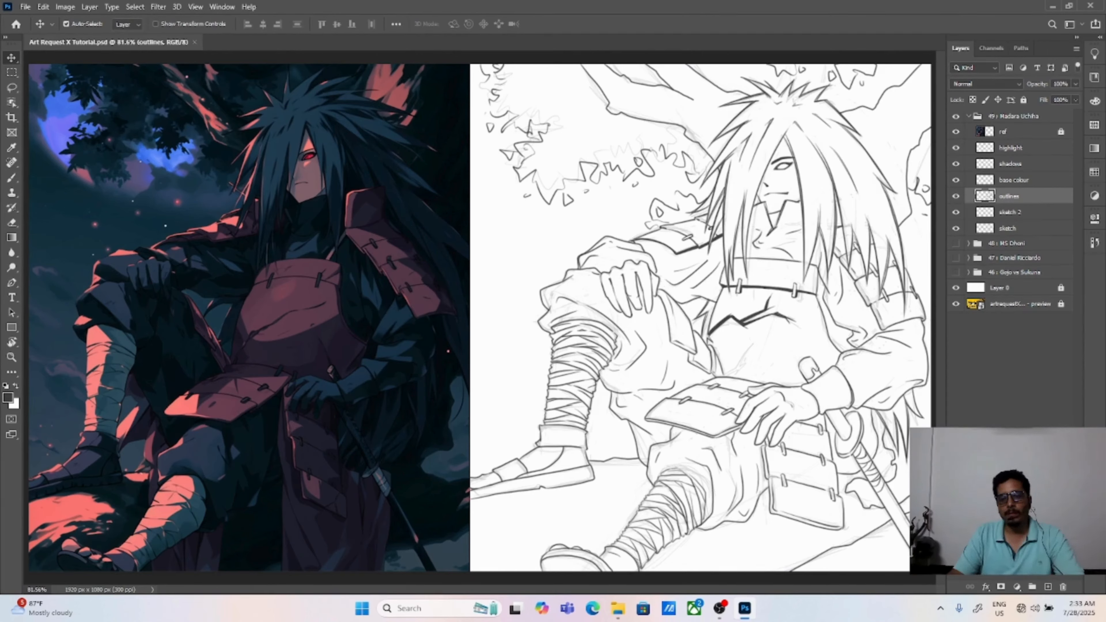
Step: Fill the collar opening and the small neck shadow beneath the face with solid dark colour using the Brush
key("ctrl+plus")
key("ctrl+plus")
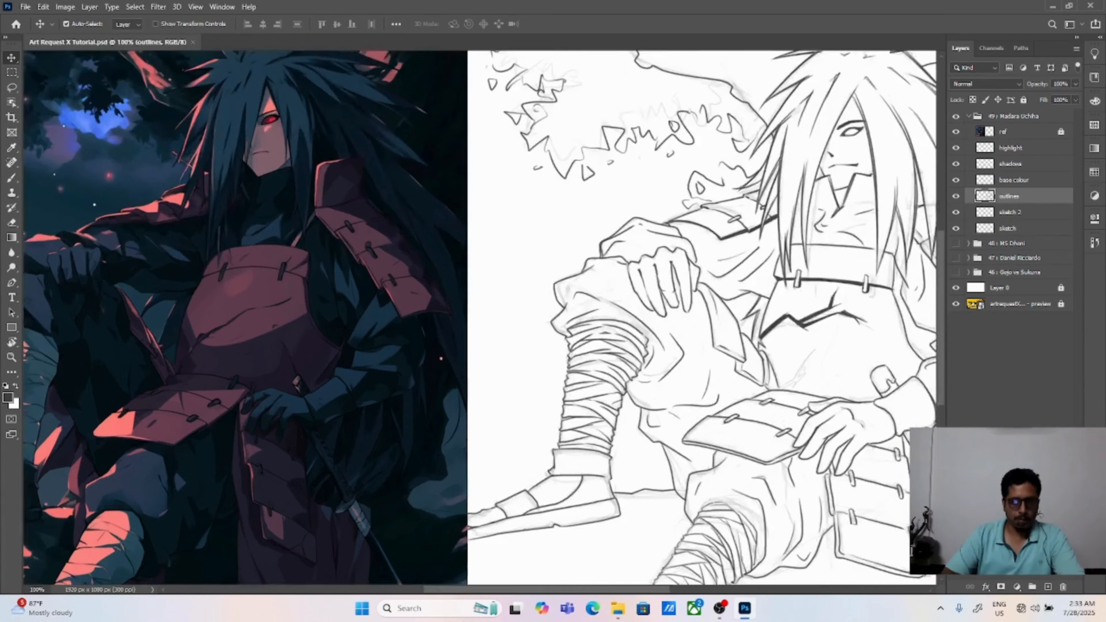
key("b")
mouse_move(888, 210)
left_mouse_down()
mouse_move(607, 358)
mouse_move(590, 337)
left_mouse_up()
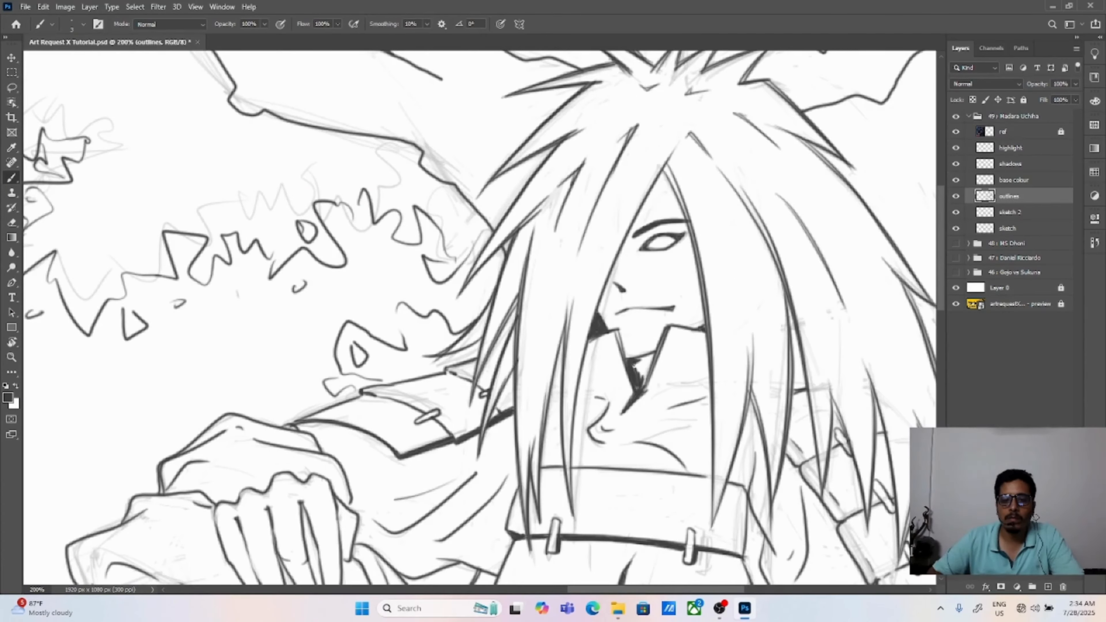
mouse_move(655, 474)
left_mouse_down()
mouse_move(646, 239)
mouse_move(487, 279)
left_mouse_up()
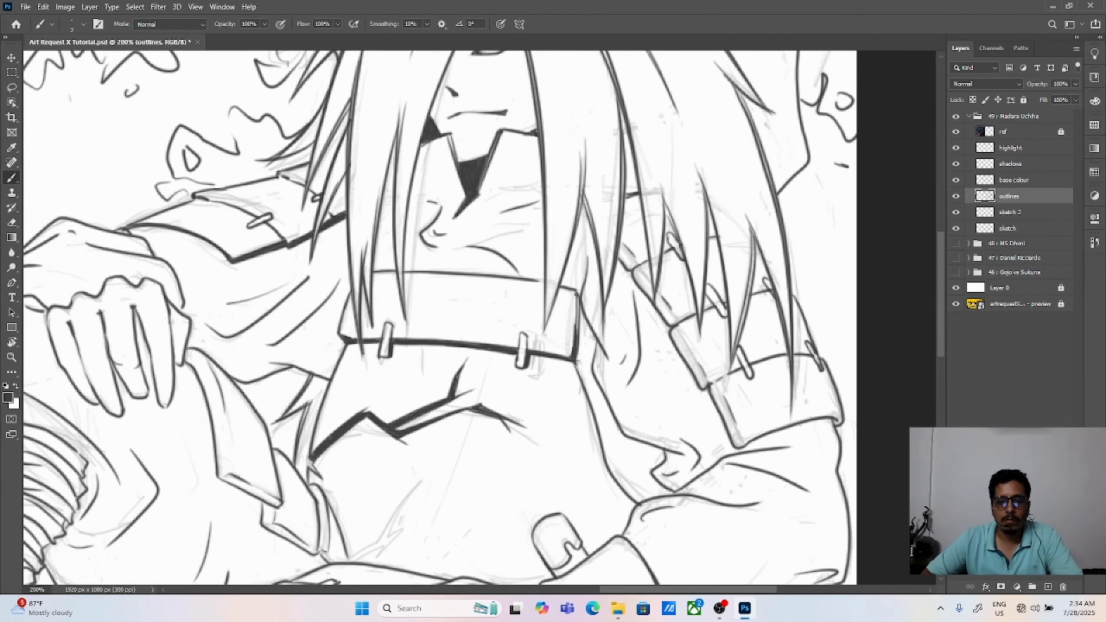
Step: Thicken the side outline of the chest armour from its upper band down toward the sleeve
key("ctrl+z")
mouse_move(576, 295)
left_mouse_down()
mouse_move(575, 335)
mouse_move(522, 306)
left_mouse_up()
left_click_drag(566, 347, 586, 421)
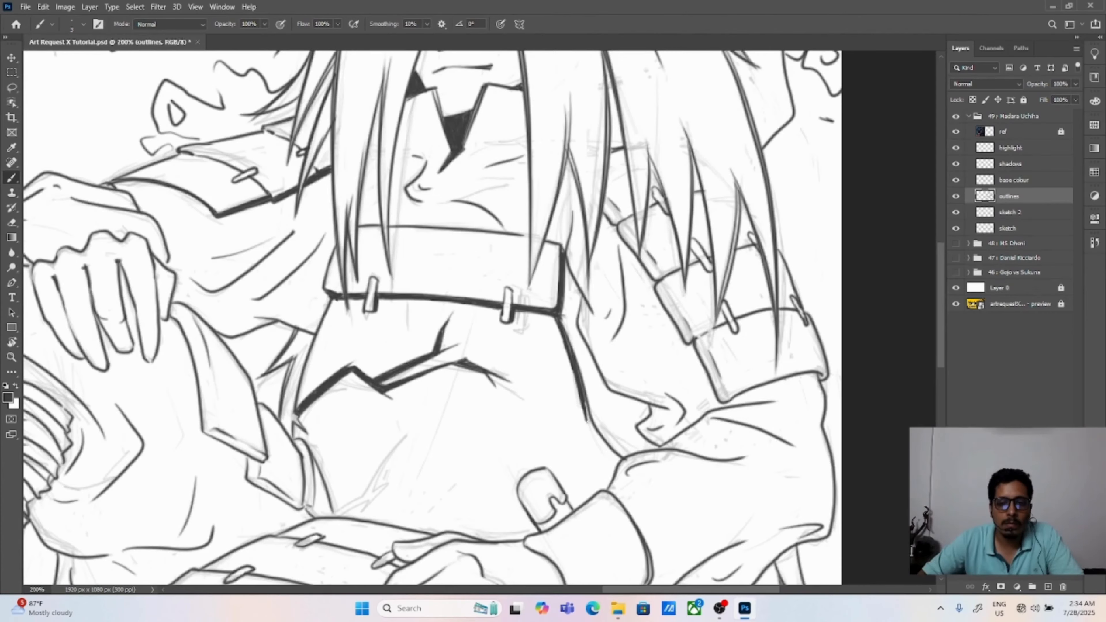
key("ctrl+0")
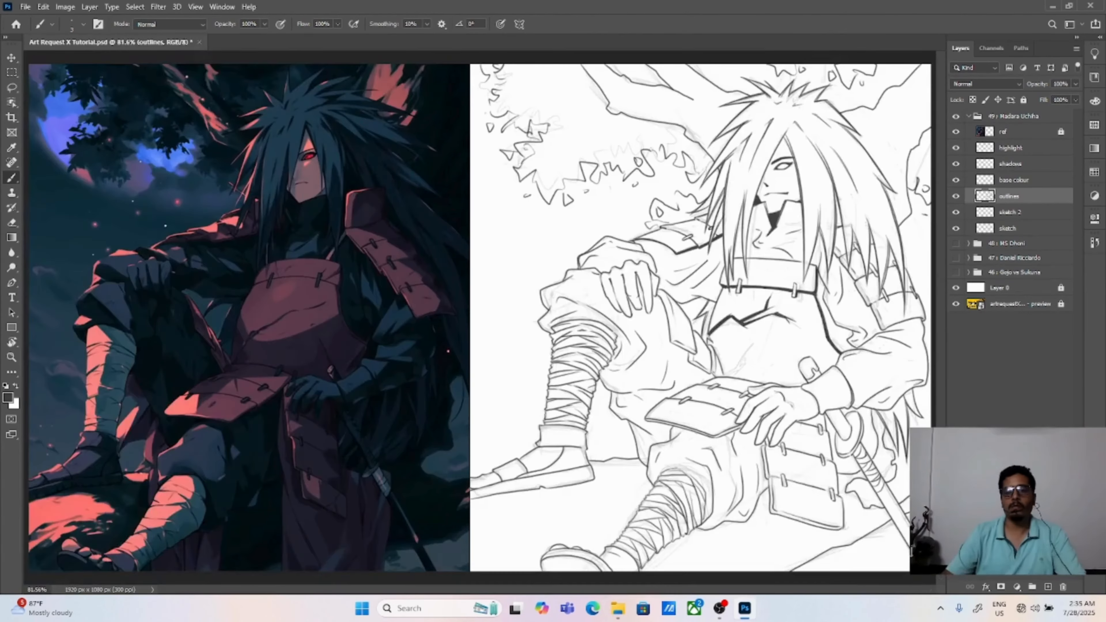
Step: Darken the narrow gap between the long hair strands just above the chest armour's upper corner
key("ctrl+plus")
key("ctrl+plus")
left_click_drag(649, 317, 641, 378)
left_click_drag(655, 290, 641, 377)
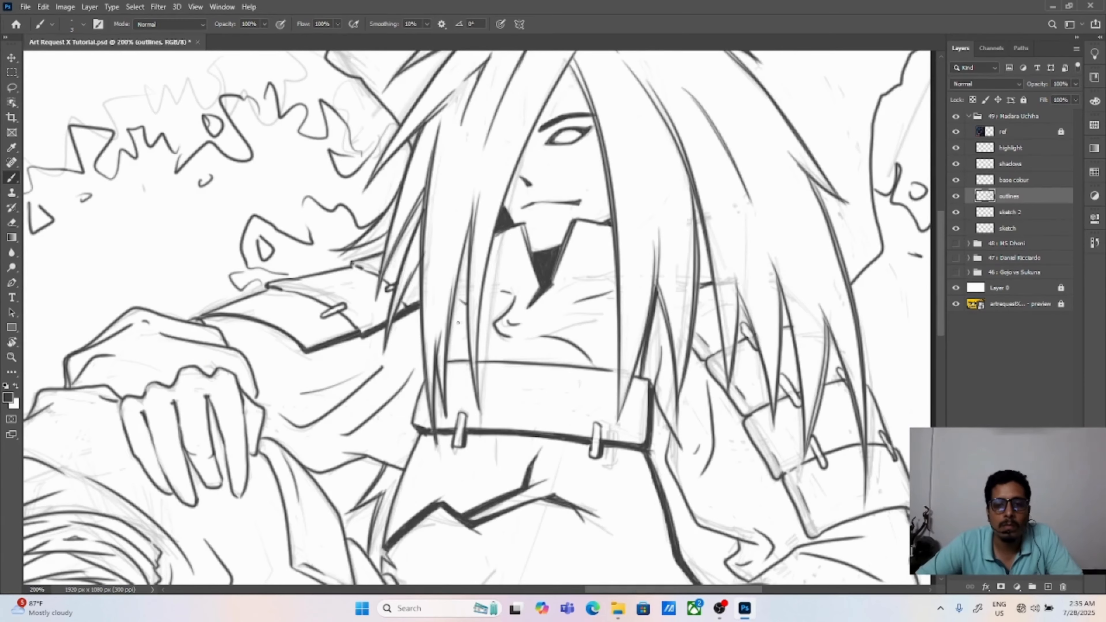
key("ctrl+0")
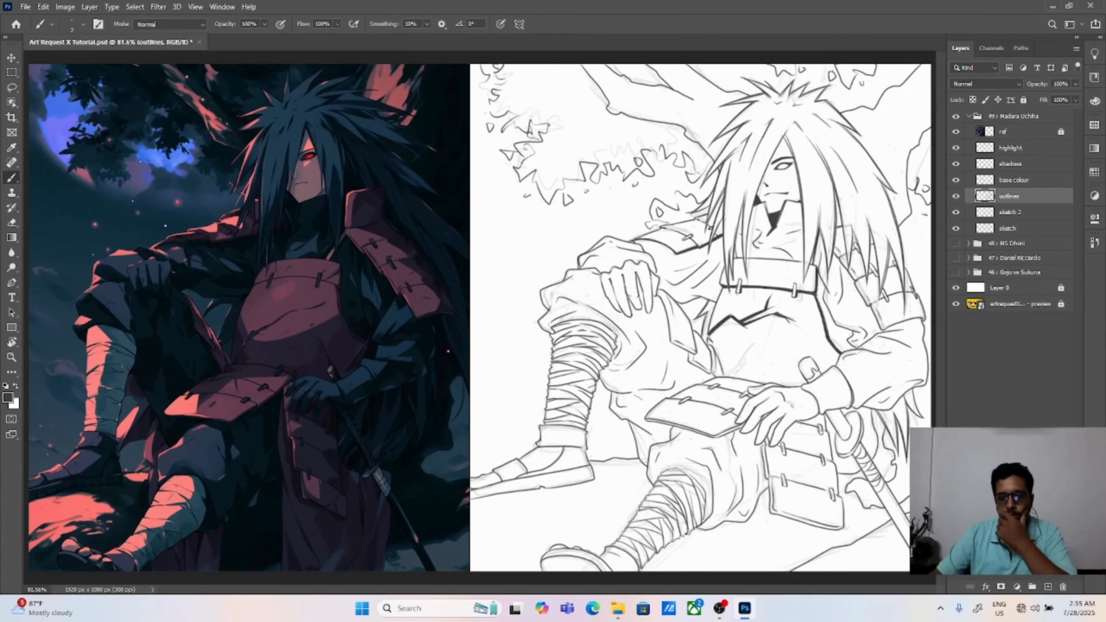
Step: Fill the gap between the hanging armour and the sword guard with solid dark colour, using brush size 7
key("ctrl+plus")
key("ctrl+plus")
key("ctrl+plus")
mouse_move(471, 236)
left_mouse_down()
mouse_move(477, 243)
mouse_move(475, 203)
mouse_move(500, 238)
mouse_move(487, 259)
mouse_move(518, 395)
left_mouse_up()
mouse_move(509, 325)
left_mouse_down()
mouse_move(517, 340)
mouse_move(561, 335)
left_mouse_up()
mouse_move(518, 394)
left_mouse_down()
mouse_move(535, 348)
mouse_move(550, 395)
left_mouse_up()
left_click(83, 24)
type("7")
key("Return")
mouse_move(525, 360)
left_mouse_down()
mouse_move(557, 355)
mouse_move(565, 334)
mouse_move(572, 370)
mouse_move(540, 392)
mouse_move(521, 369)
left_mouse_up()
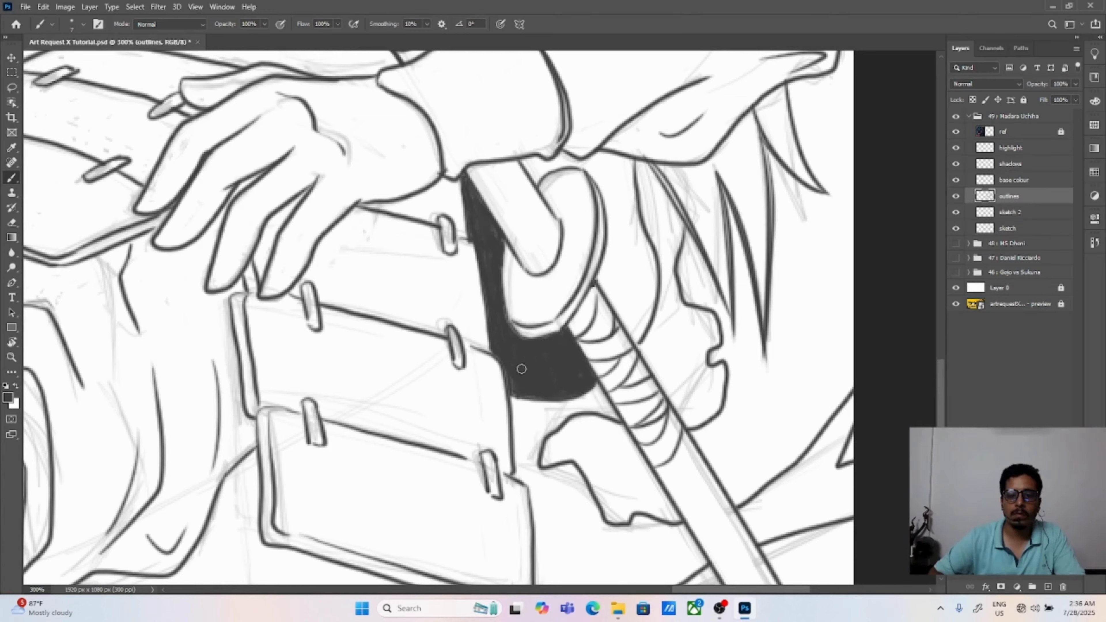
Step: Fill the space behind the sword guard, below the sleeve cuff, with solid dark colour up to the curved cloth edge
mouse_move(525, 162)
left_mouse_down()
mouse_move(534, 174)
mouse_move(560, 161)
mouse_move(612, 192)
mouse_move(621, 156)
mouse_move(612, 257)
mouse_move(640, 174)
mouse_move(619, 318)
mouse_move(621, 296)
mouse_move(636, 336)
mouse_move(618, 270)
mouse_move(648, 235)
mouse_move(636, 342)
left_mouse_up()
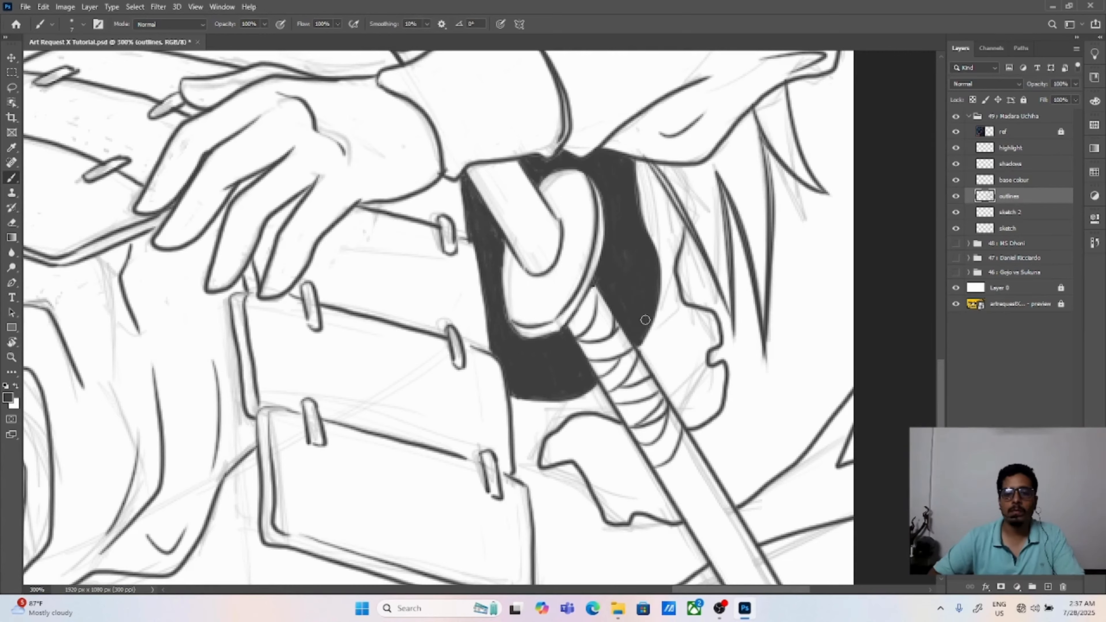
key("e")
key("ctrl+plus")
key("ctrl+plus")
key("ctrl+plus")
left_click(83, 24)
key("Return")
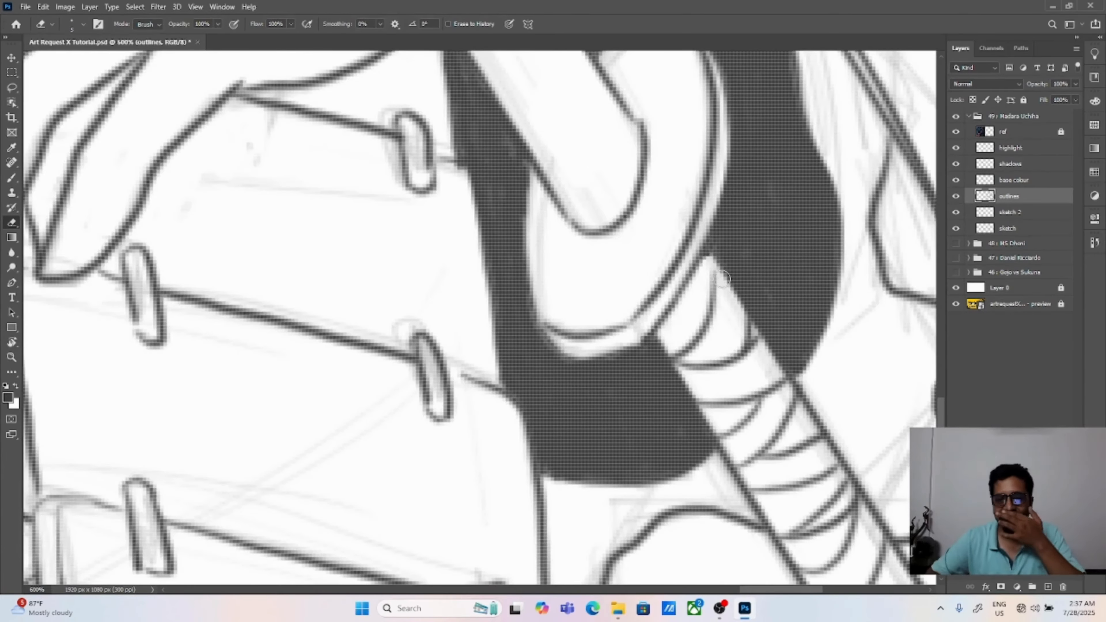
key("ctrl+0")
key("v")
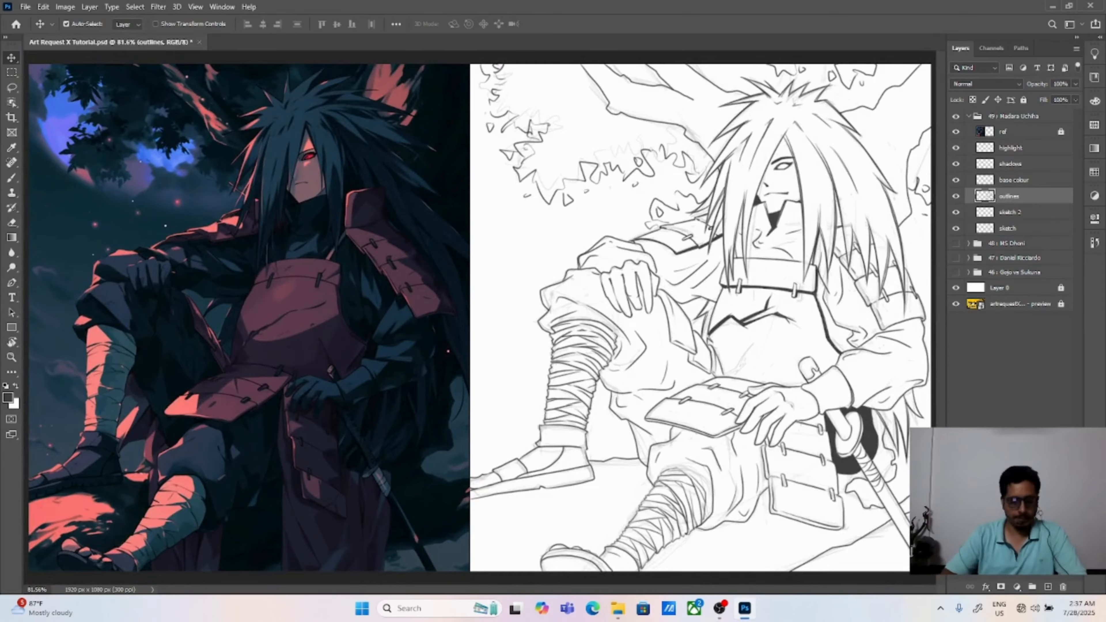
Step: Fill the gap between the chest armour's side and the bent arm's sleeve with solid dark shadow
key("ctrl+plus")
key("ctrl+plus")
left_click_drag(884, 375, 563, 381)
key("ctrl+plus")
key("b")
mouse_move(604, 159)
left_mouse_down()
mouse_move(625, 211)
mouse_move(614, 253)
left_mouse_up()
mouse_move(614, 253)
left_mouse_down()
mouse_move(621, 205)
mouse_move(606, 299)
mouse_move(640, 344)
mouse_move(653, 392)
mouse_move(660, 362)
mouse_move(662, 378)
mouse_move(610, 344)
mouse_move(666, 375)
mouse_move(631, 414)
mouse_move(588, 376)
mouse_move(592, 394)
mouse_move(555, 315)
left_mouse_up()
key("ctrl+plus")
mouse_move(555, 348)
left_mouse_down()
mouse_move(585, 370)
mouse_move(611, 323)
mouse_move(576, 383)
mouse_move(640, 376)
left_mouse_up()
key("v")
key("ctrl+0")
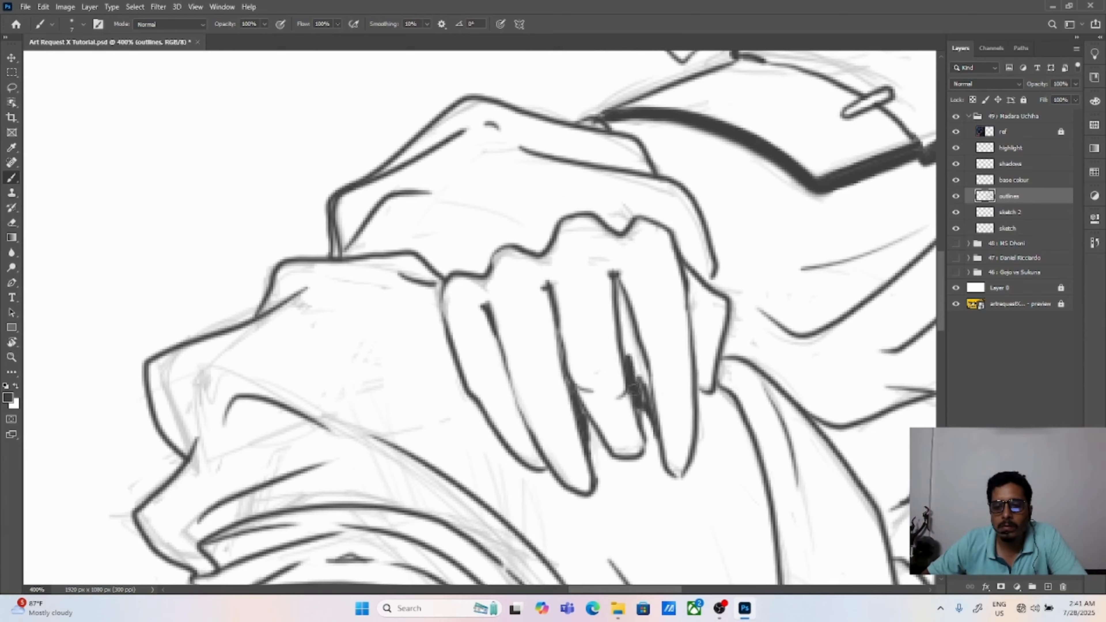
Step: Fill the gap between the fingers of the hand resting on the knee with solid dark colour
left_click_drag(629, 351, 649, 407)
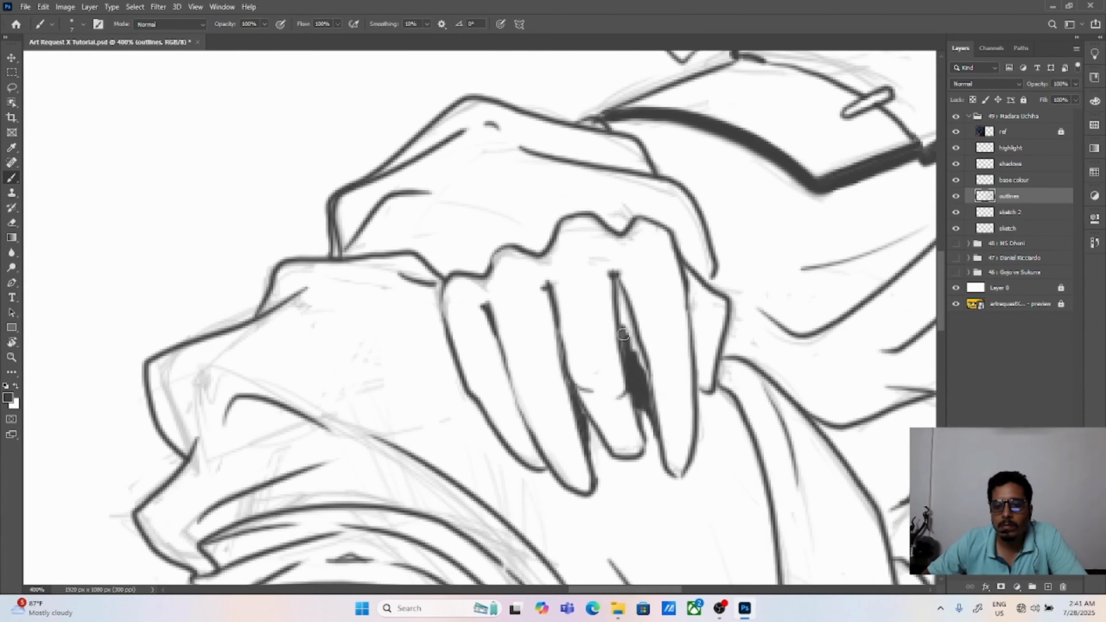
left_click_drag(618, 285, 638, 359)
key("ctrl+0")
Step: Darken the fasteners on the waist armour plates next to the resting hand
key("ctrl+plus")
key("ctrl+plus")
left_click_drag(827, 366, 528, 279)
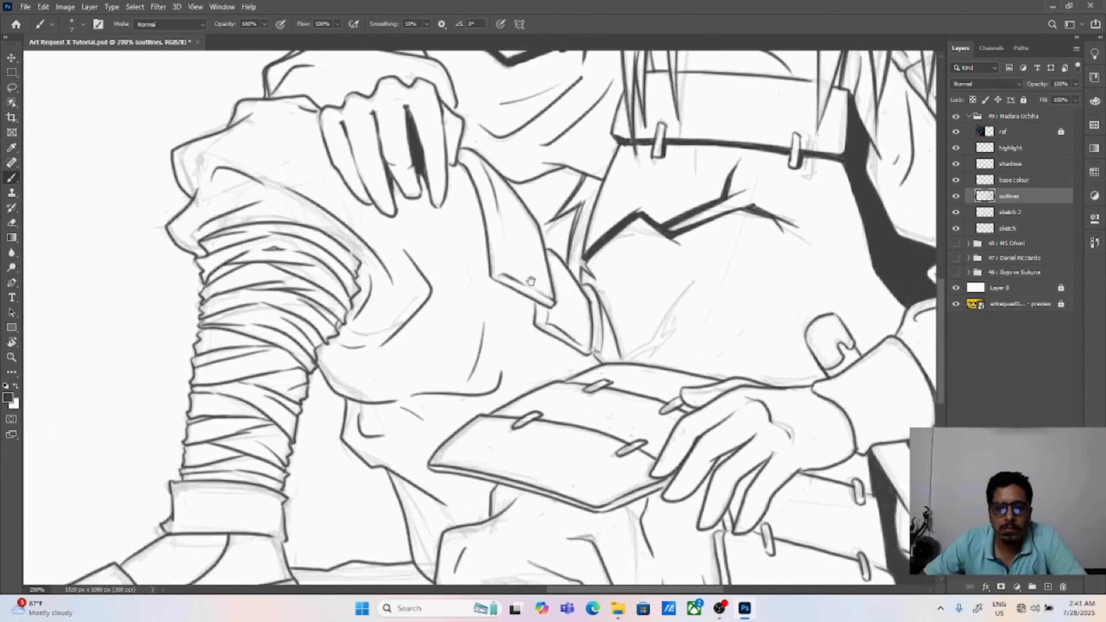
key("ctrl+plus")
key("ctrl+plus")
left_click_drag(475, 435, 528, 411)
left_click_drag(667, 343, 629, 361)
mouse_move(714, 431)
left_mouse_down()
mouse_move(639, 367)
mouse_move(649, 413)
left_mouse_up()
left_click_drag(608, 424, 663, 403)
left_click_drag(693, 341, 739, 328)
left_click_drag(609, 500, 635, 381)
Step: Thicken the lower edge of the waist armour plate from its outer corner to the fingers
left_click_drag(587, 411, 740, 344)
left_click_drag(256, 327, 581, 412)
left_click_drag(307, 333, 566, 399)
key("ctrl+0")
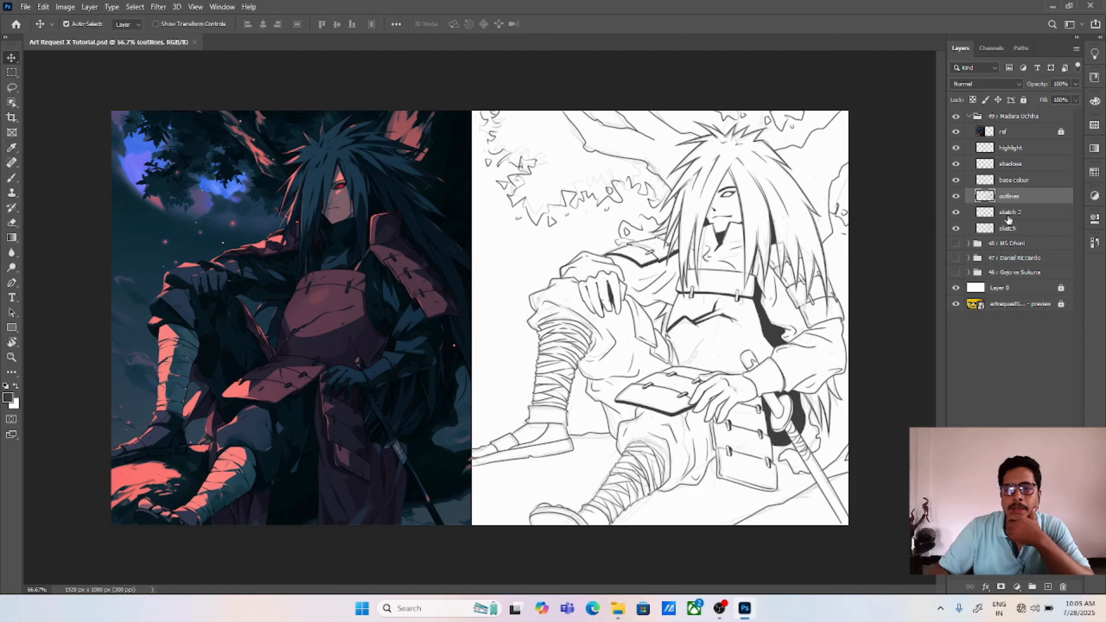
Step: Hide and show the outlines layer to compare the finished line art with the rough sketch
left_click(955, 196)
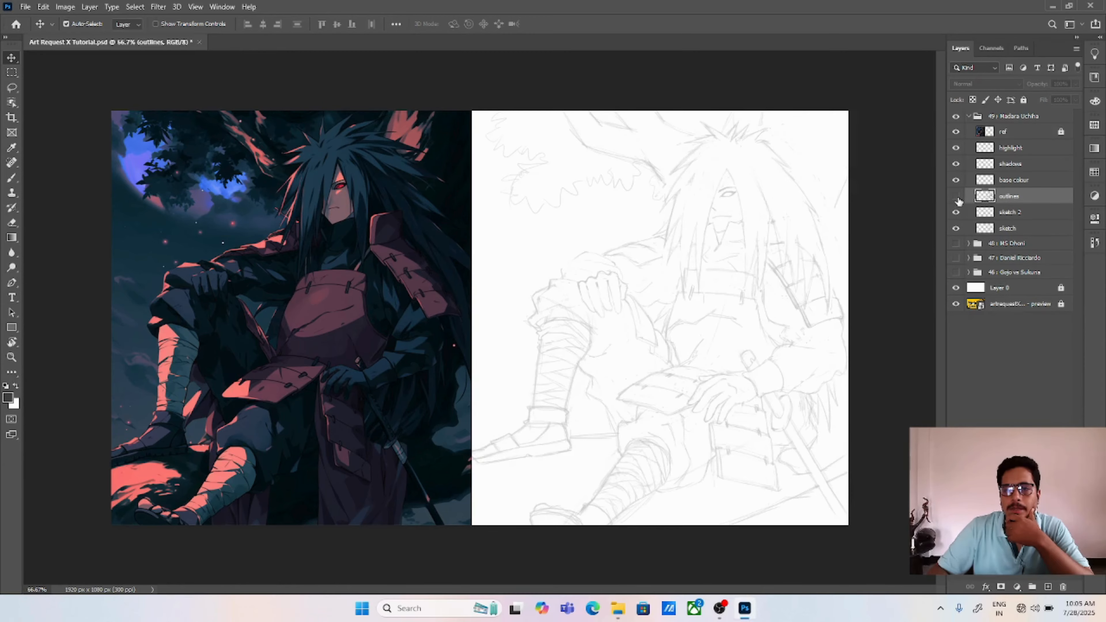
left_click(955, 196)
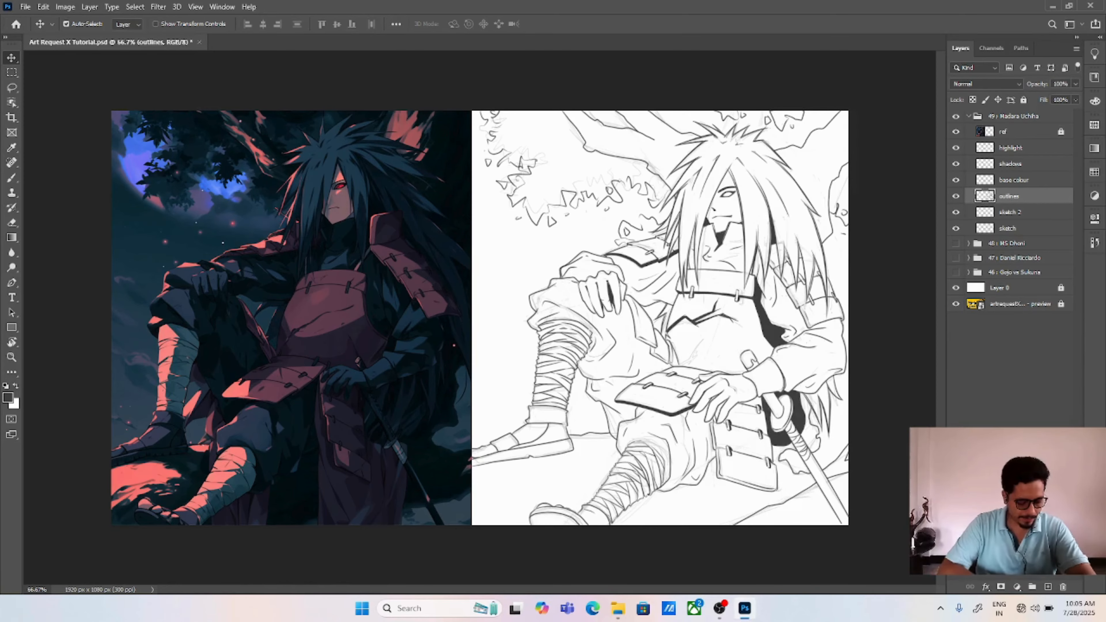
key("ctrl+plus")
key("ctrl+plus")
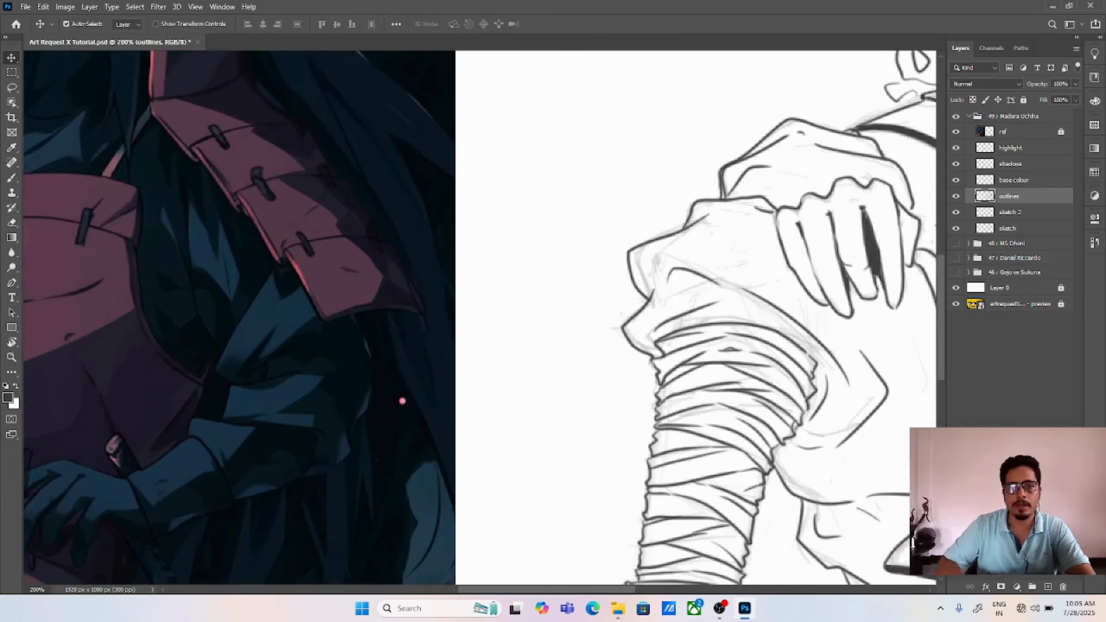
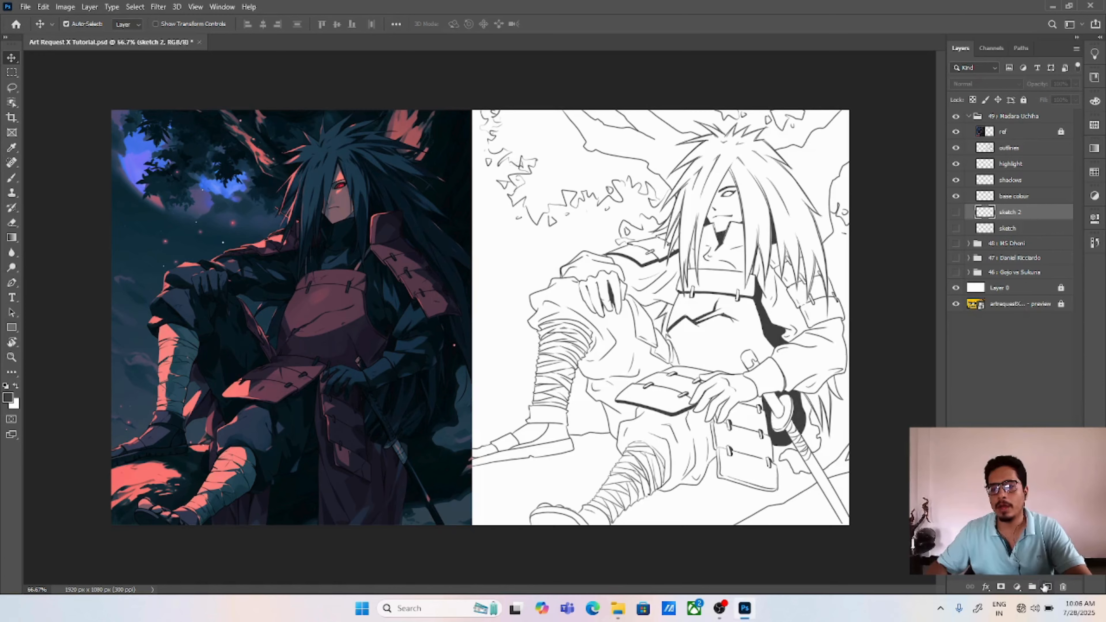
Step: Add a new layer directly above the sketch 2 layer and name it colours
left_click(1046, 586)
double_click(1007, 212)
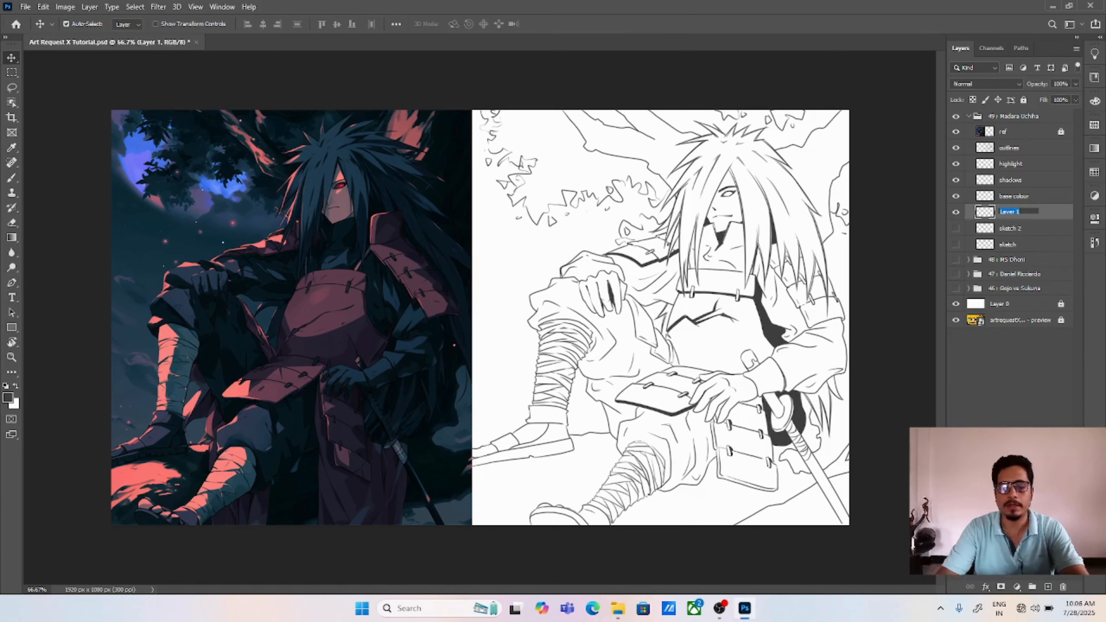
type("colours")
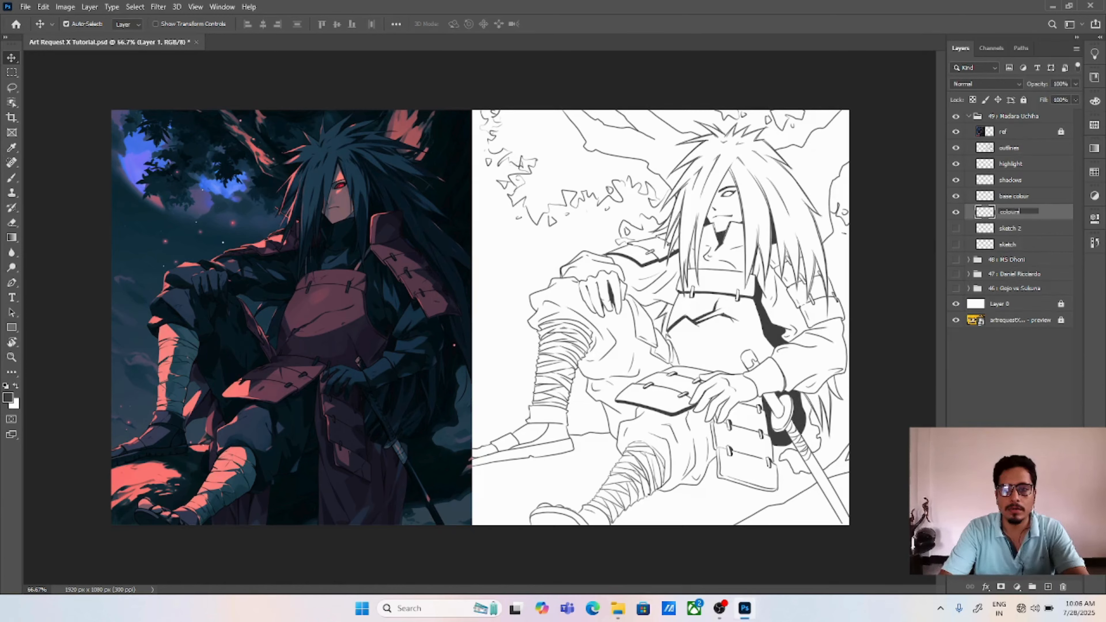
left_click(1007, 375)
left_click(1008, 213)
Step: Sample the muted maroon of the chest armour in the reference and paint a small square swatch on the blank canvas beside it
key("ctrl+plus")
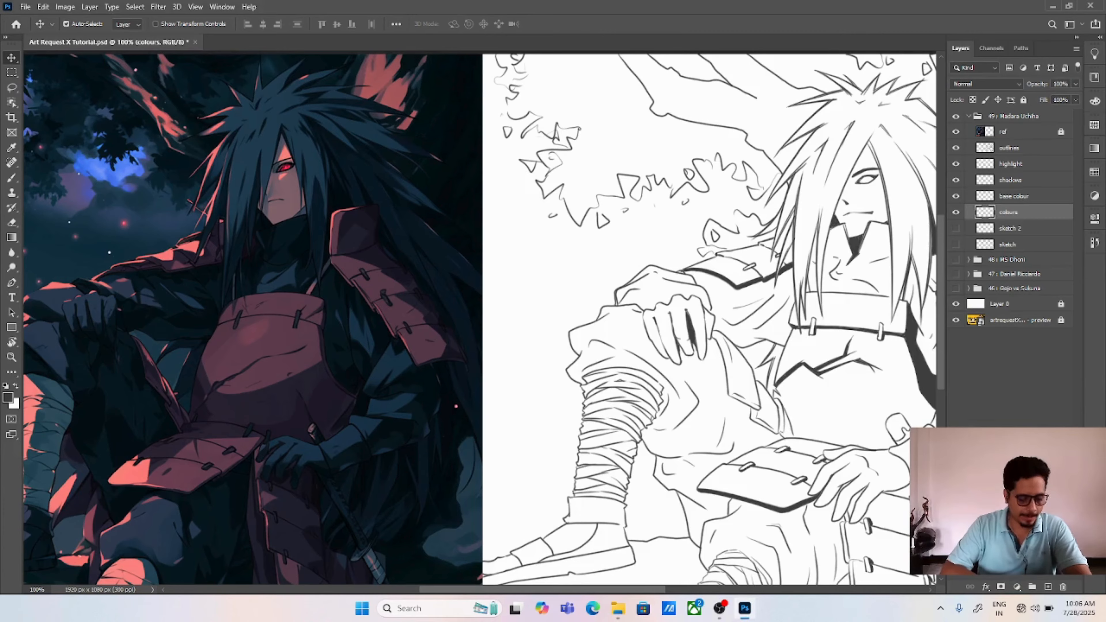
key("ctrl+plus")
mouse_move(625, 365)
left_mouse_down()
mouse_move(654, 377)
mouse_move(735, 358)
mouse_move(760, 371)
left_mouse_up()
key("b")
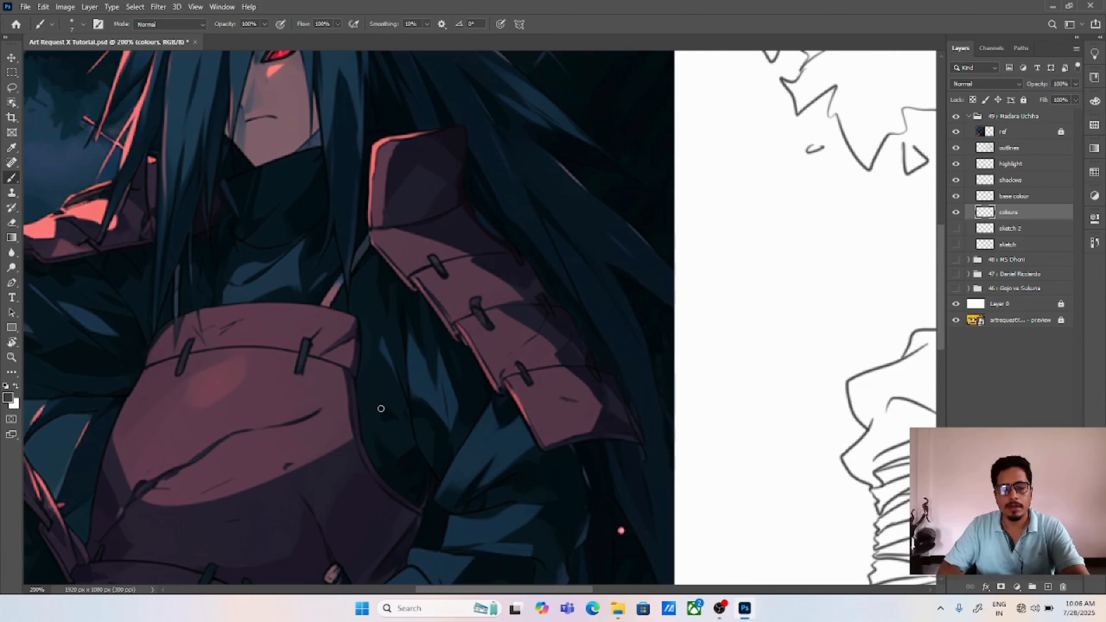
key("i")
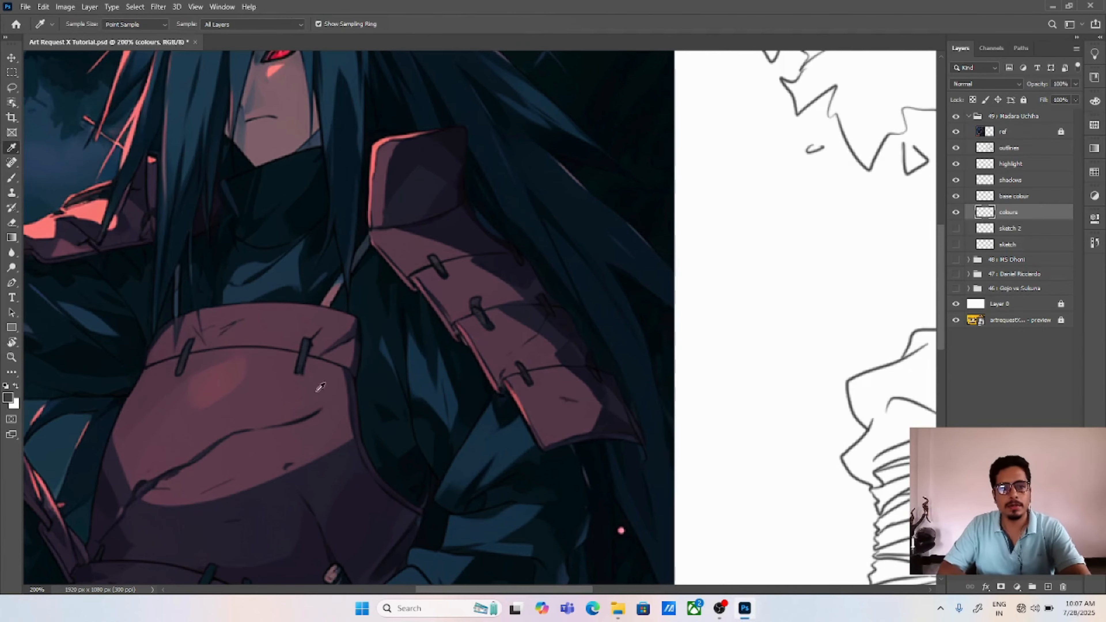
left_click(317, 382)
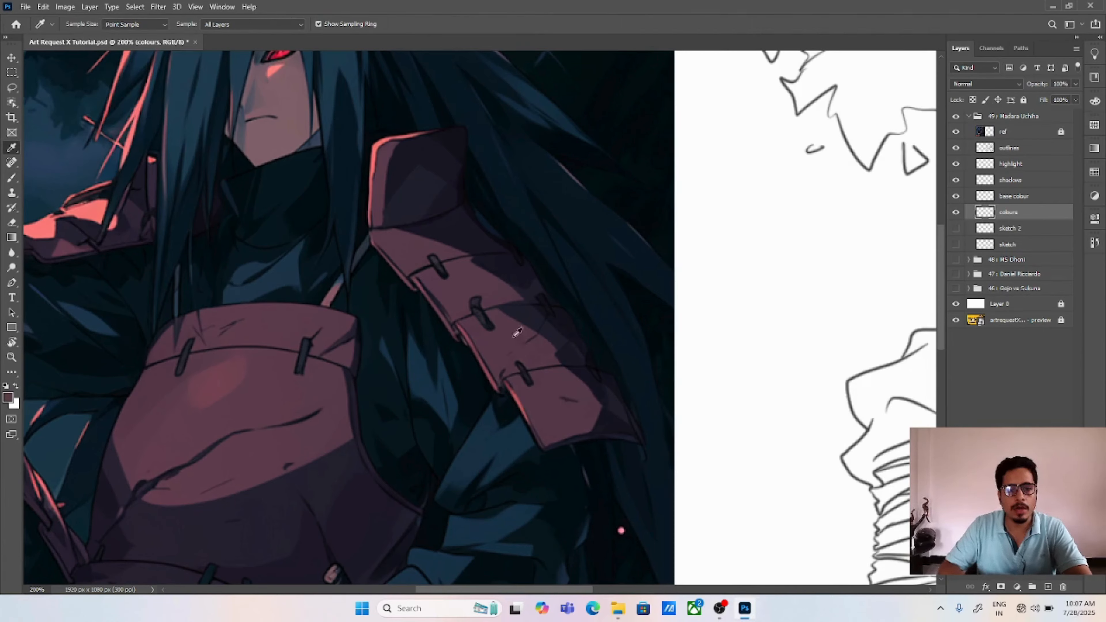
key("b")
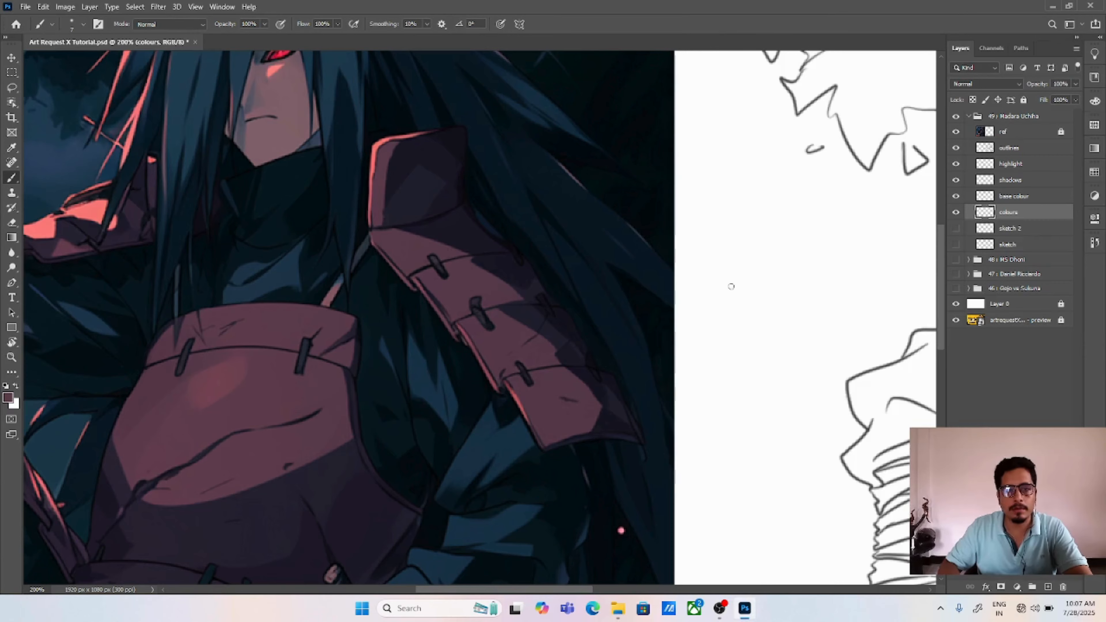
mouse_move(706, 274)
left_mouse_down()
mouse_move(709, 303)
mouse_move(706, 274)
mouse_move(732, 277)
mouse_move(734, 303)
mouse_move(708, 303)
mouse_move(706, 280)
mouse_move(734, 277)
mouse_move(738, 307)
mouse_move(717, 310)
mouse_move(732, 308)
mouse_move(708, 285)
mouse_move(709, 306)
mouse_move(733, 297)
left_mouse_up()
key("ctrl+z")
key("ctrl+z")
key("ctrl+z")
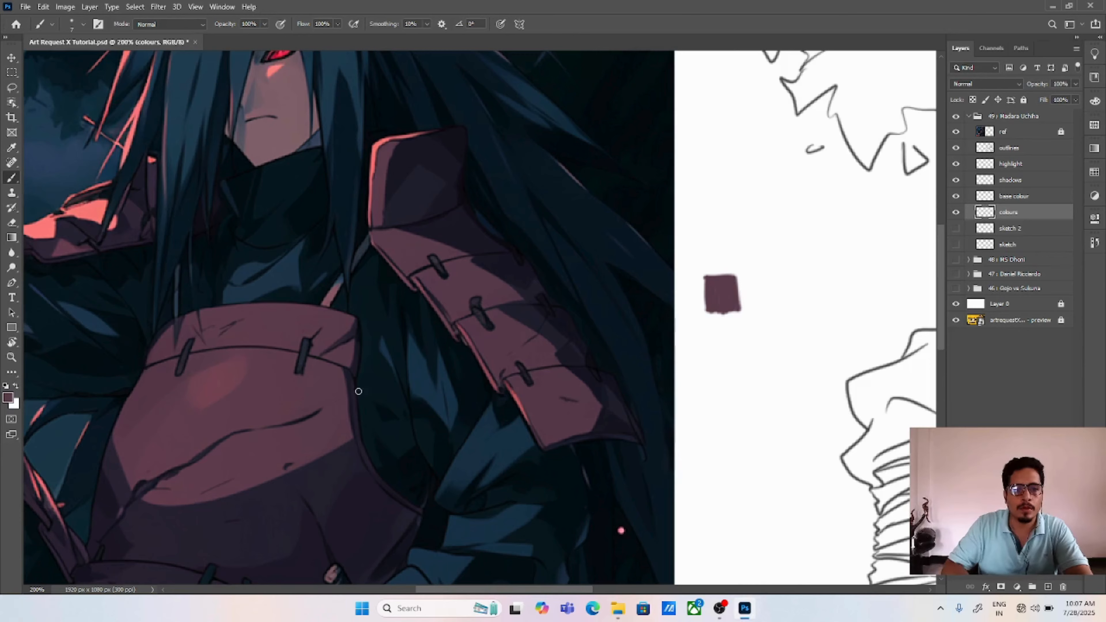
left_click(277, 518, "alt")
mouse_move(708, 337)
left_mouse_down()
mouse_move(739, 326)
mouse_move(744, 350)
mouse_move(711, 354)
mouse_move(716, 323)
mouse_move(748, 370)
left_mouse_up()
key("ctrl+z")
Step: Try a brighter magenta variant of the maroon swatch colour with a stroke just above that swatch
left_click(729, 281, "alt")
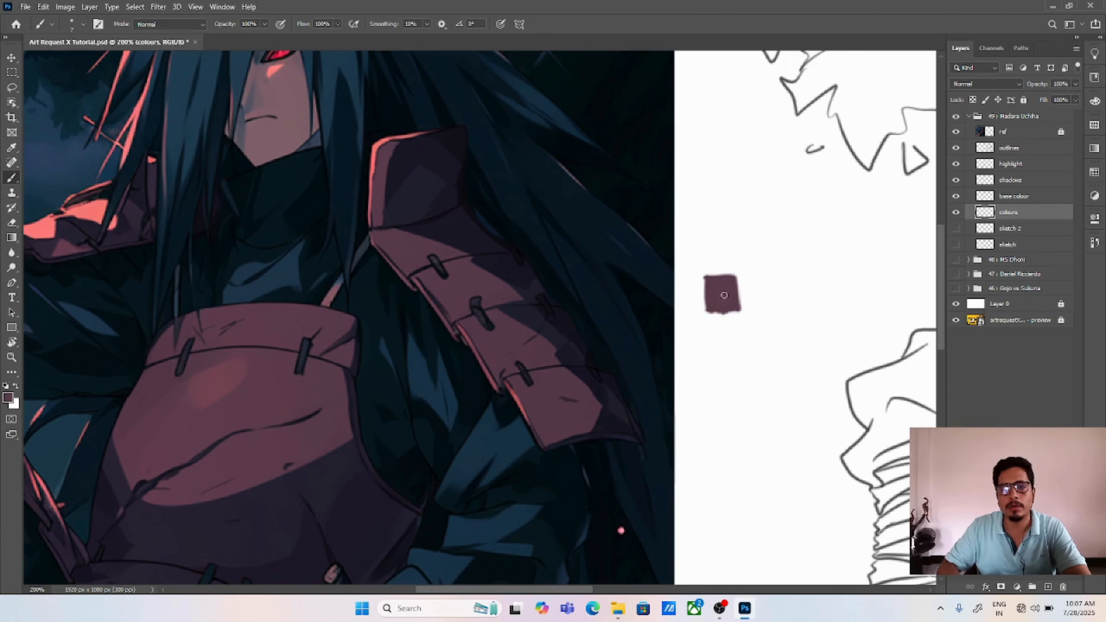
left_click(8, 397)
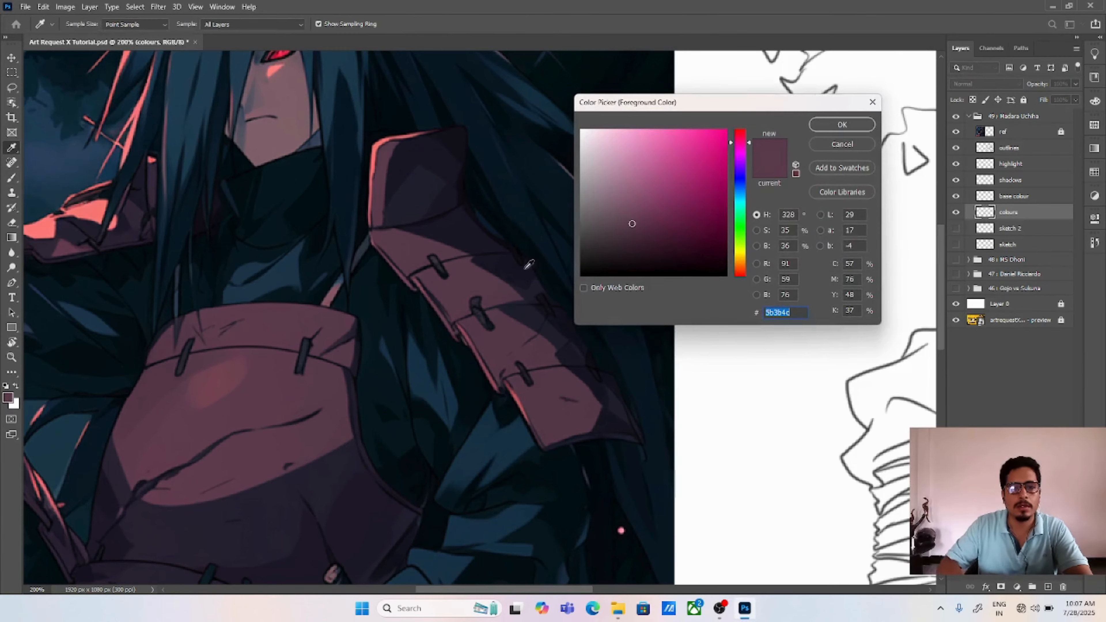
left_click(659, 183)
left_click(842, 124)
key("b")
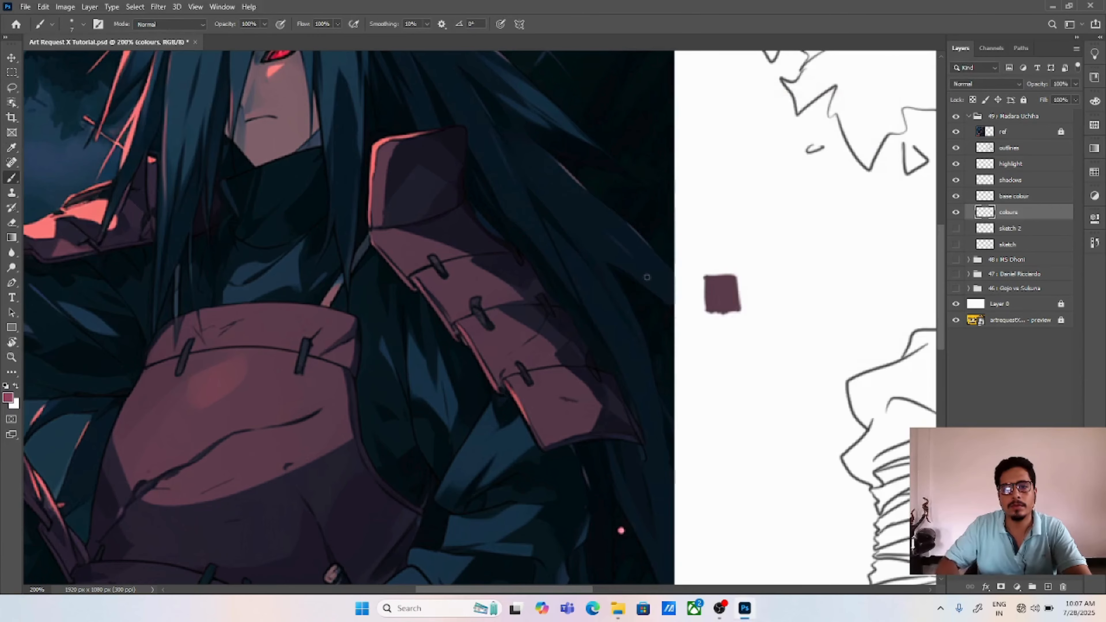
mouse_move(707, 262)
left_mouse_down()
mouse_move(705, 240)
mouse_move(728, 241)
mouse_move(731, 263)
mouse_move(707, 266)
mouse_move(717, 241)
mouse_move(725, 256)
mouse_move(716, 260)
mouse_move(723, 243)
mouse_move(731, 258)
mouse_move(707, 264)
left_mouse_up()
Step: Set the foreground colour to crimson #ad3a53 and paint a square swatch of it above the maroon one
left_click(8, 397)
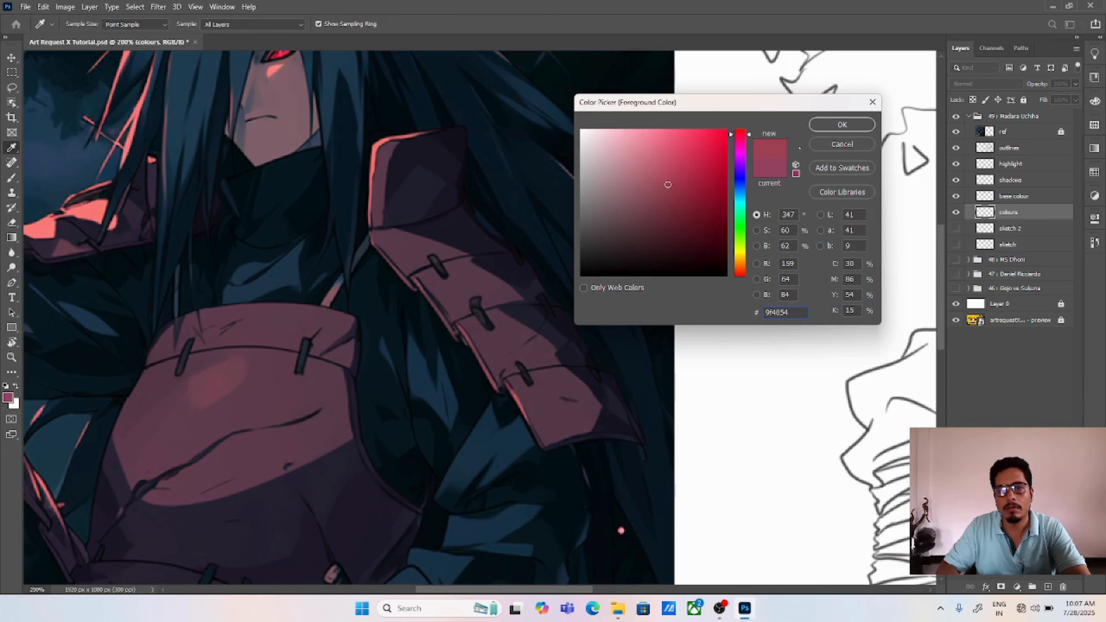
left_click_drag(676, 175, 678, 178)
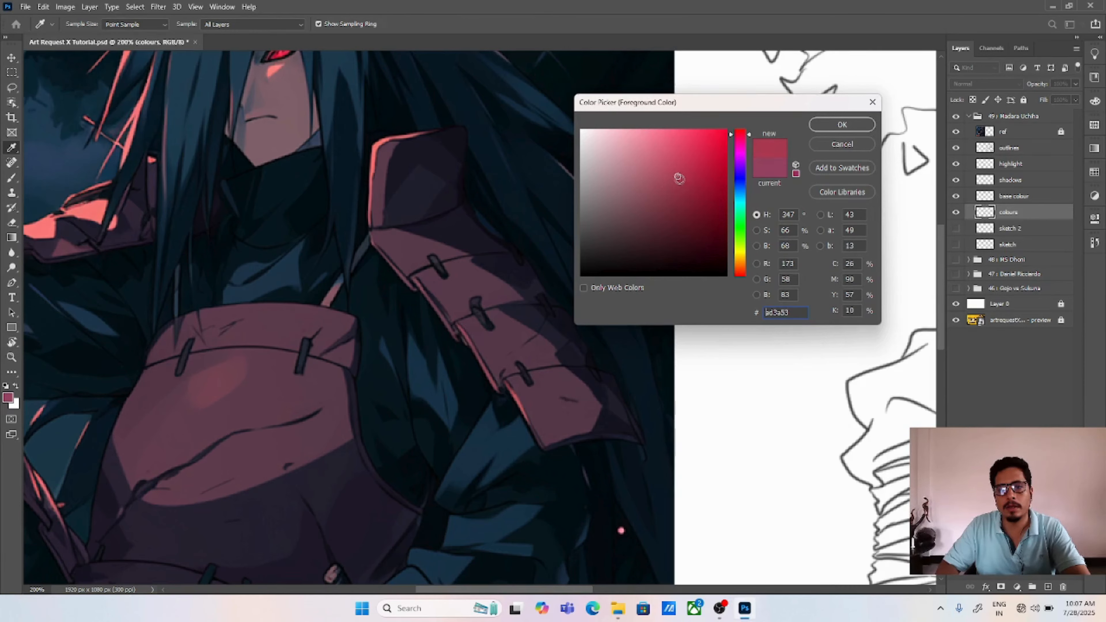
key("Return")
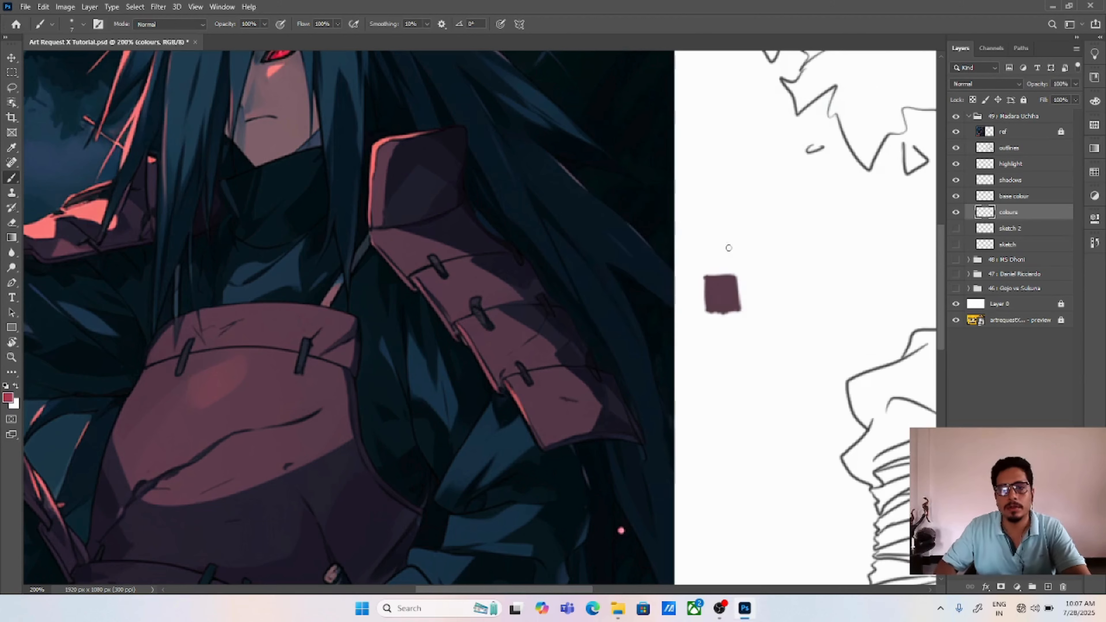
mouse_move(705, 261)
left_mouse_down()
mouse_move(704, 247)
mouse_move(725, 240)
mouse_move(706, 261)
mouse_move(709, 243)
mouse_move(722, 253)
mouse_move(716, 243)
mouse_move(730, 243)
mouse_move(713, 240)
mouse_move(729, 261)
left_mouse_up()
Step: Erase the ragged edges of the crimson and maroon swatches to make them neat squares of similar size
key("e")
left_click_drag(737, 274, 739, 310)
left_click_drag(737, 303, 703, 304)
left_click_drag(704, 310, 737, 308)
left_click_drag(735, 237, 735, 261)
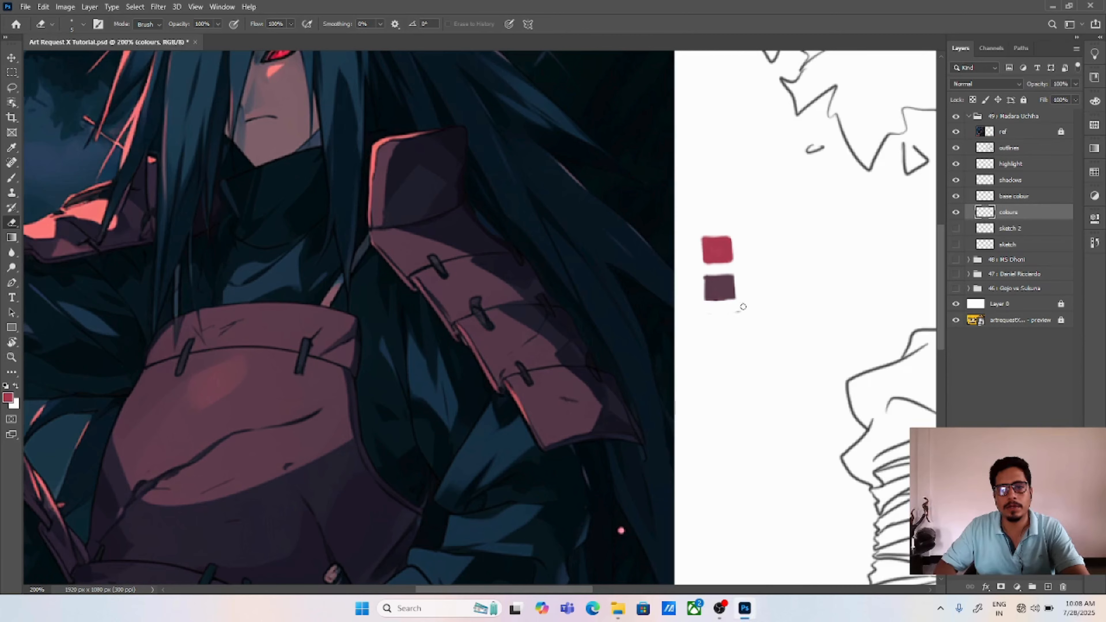
Step: Sample the dark blue of the sleeve beside the shoulder armour and paint a square swatch below the maroon one, leaving a gap
left_click_drag(578, 399, 825, 422)
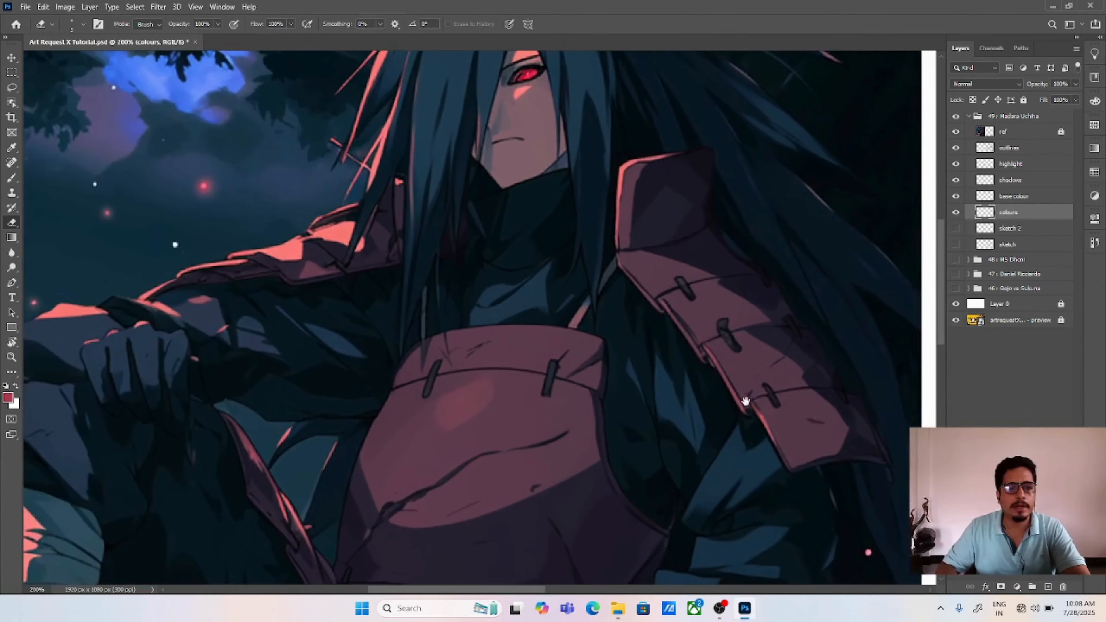
left_click_drag(603, 393, 789, 240)
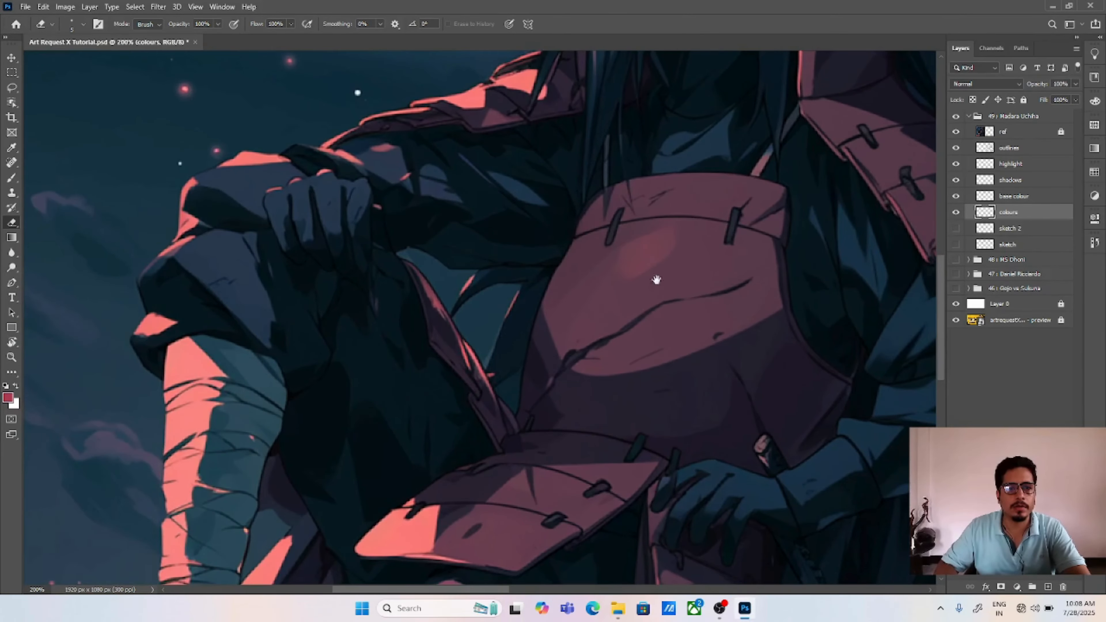
left_click_drag(657, 279, 643, 392)
mouse_move(655, 439)
left_mouse_down()
mouse_move(661, 314)
mouse_move(667, 298)
mouse_move(678, 310)
mouse_move(686, 254)
mouse_move(710, 279)
mouse_move(766, 243)
mouse_move(708, 361)
left_mouse_up()
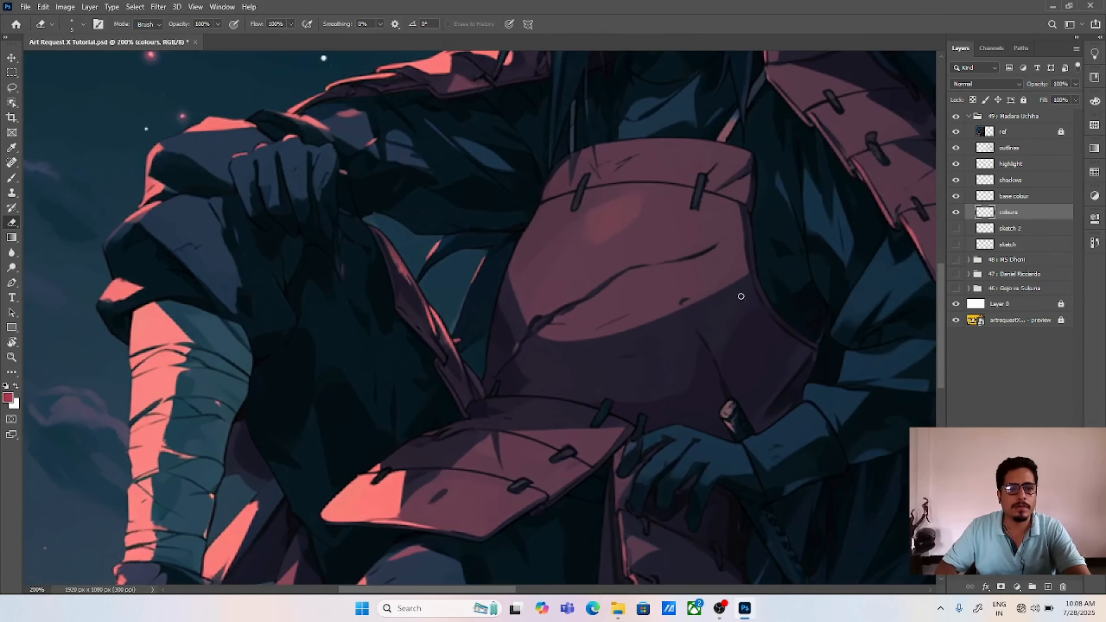
left_click_drag(736, 297, 650, 408)
left_click_drag(767, 259, 568, 316)
mouse_move(694, 377)
left_mouse_down()
mouse_move(587, 319)
mouse_move(605, 324)
left_mouse_up()
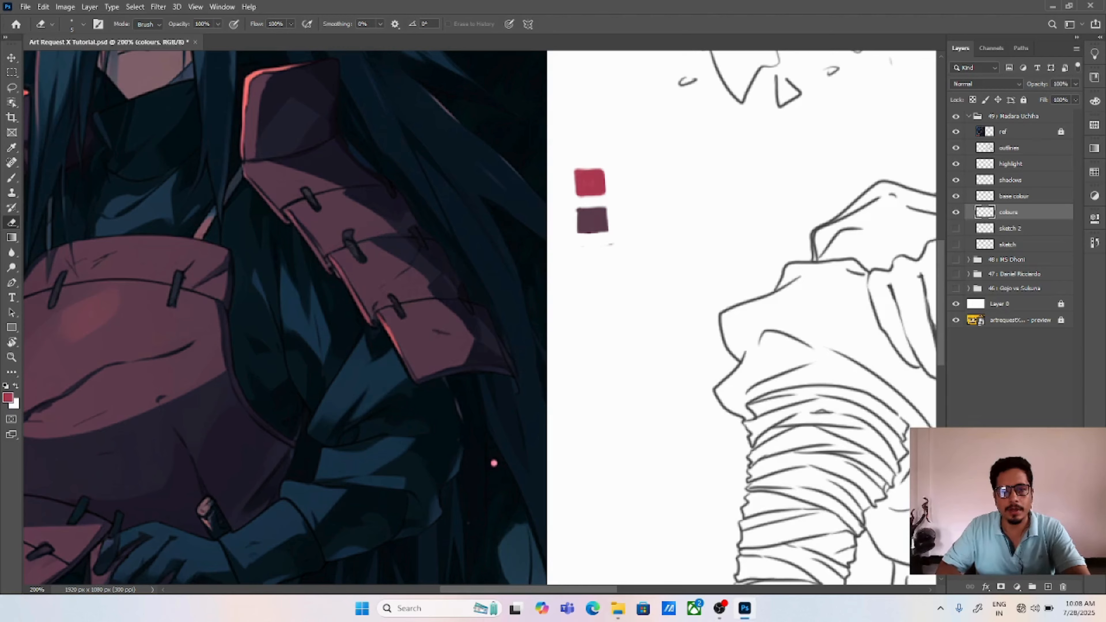
key("b")
key("i")
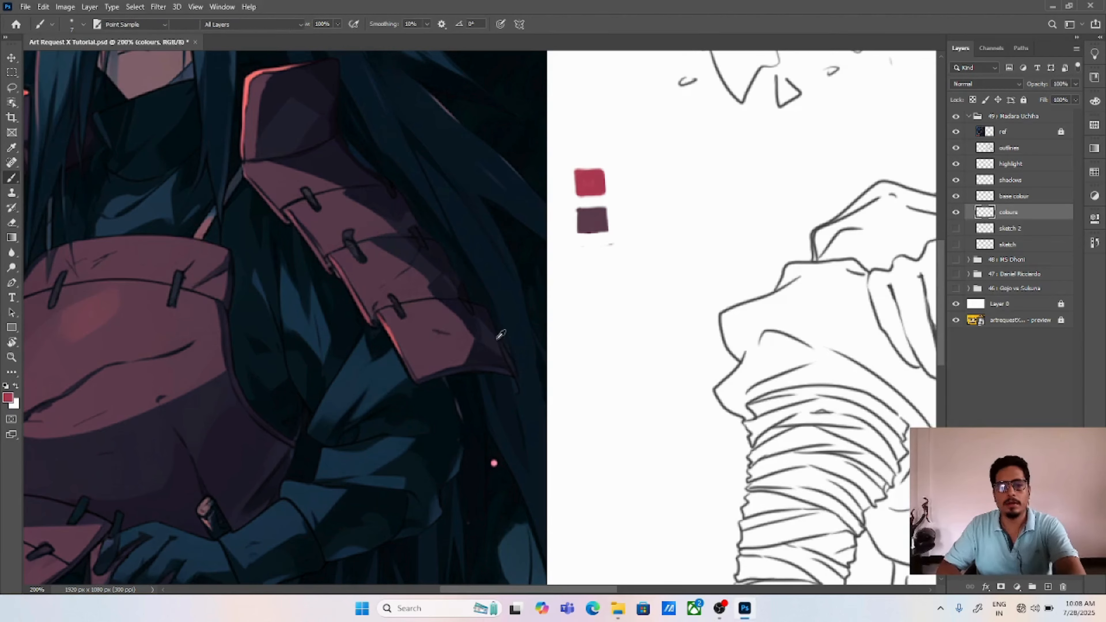
left_click(399, 366)
key("b")
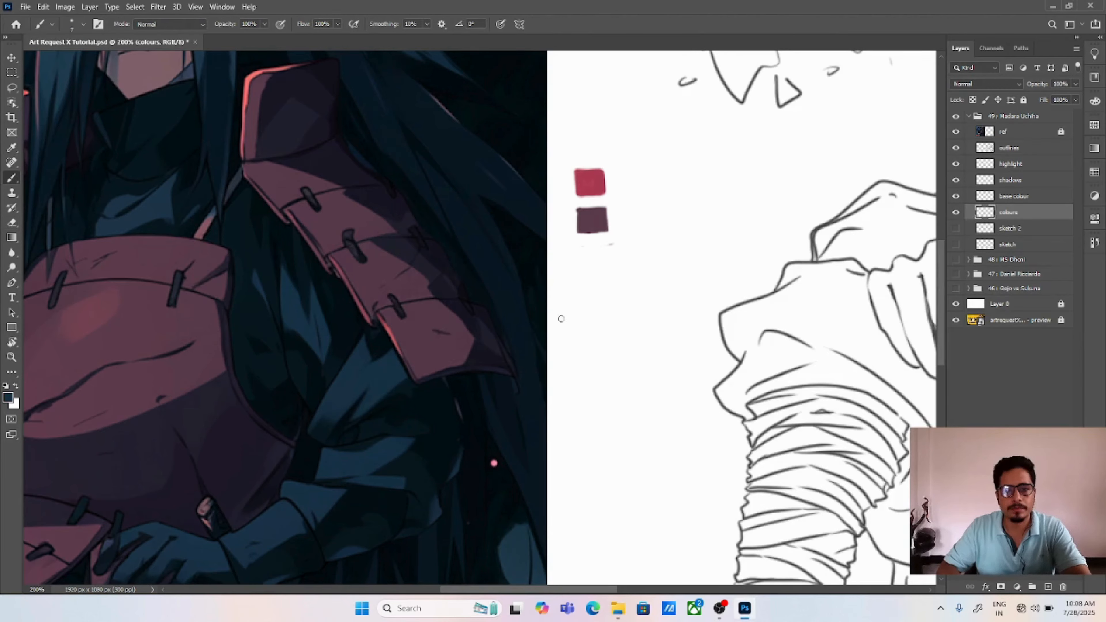
left_click_drag(585, 281, 608, 305)
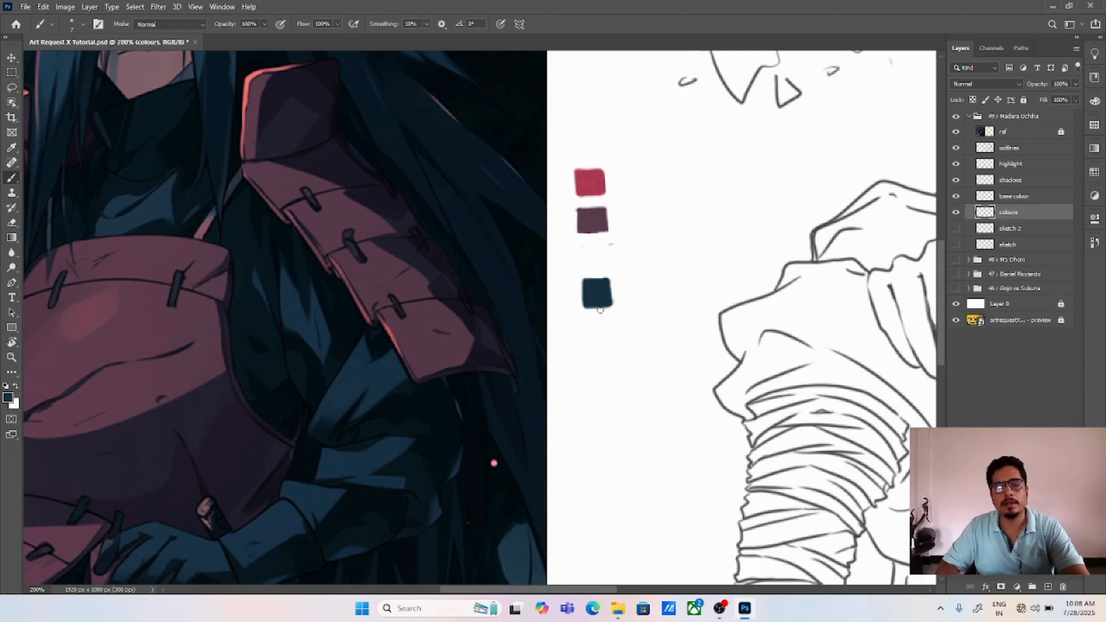
Step: Choose a brighter, more saturated blue and paint a swatch of it between the maroon and dark blue swatches
left_click(8, 397)
left_click(681, 214)
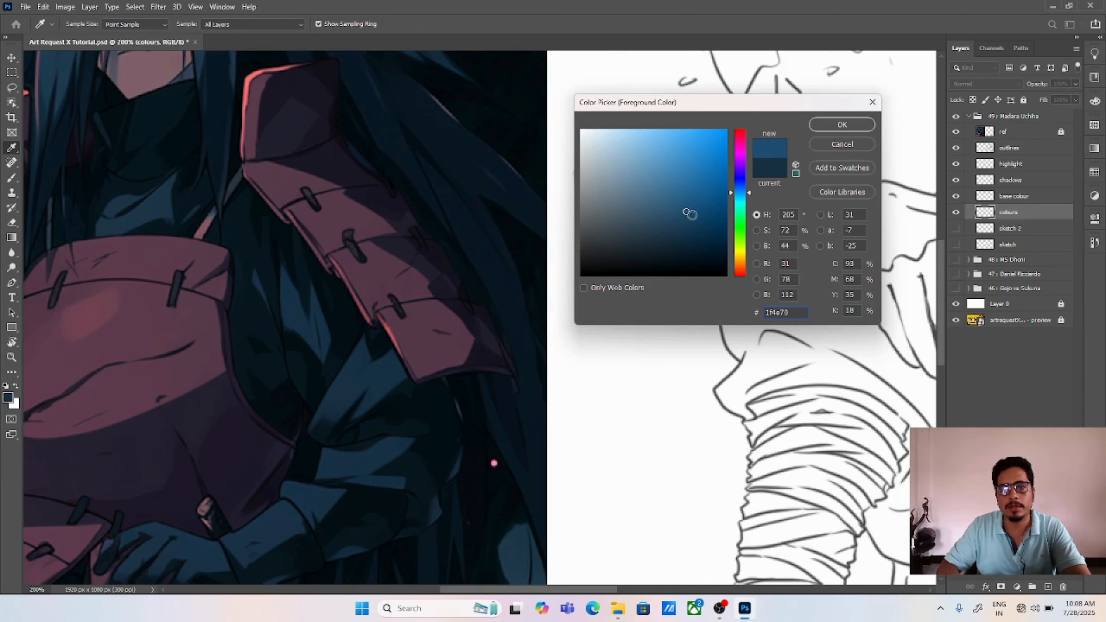
left_click(692, 209)
left_click(830, 124)
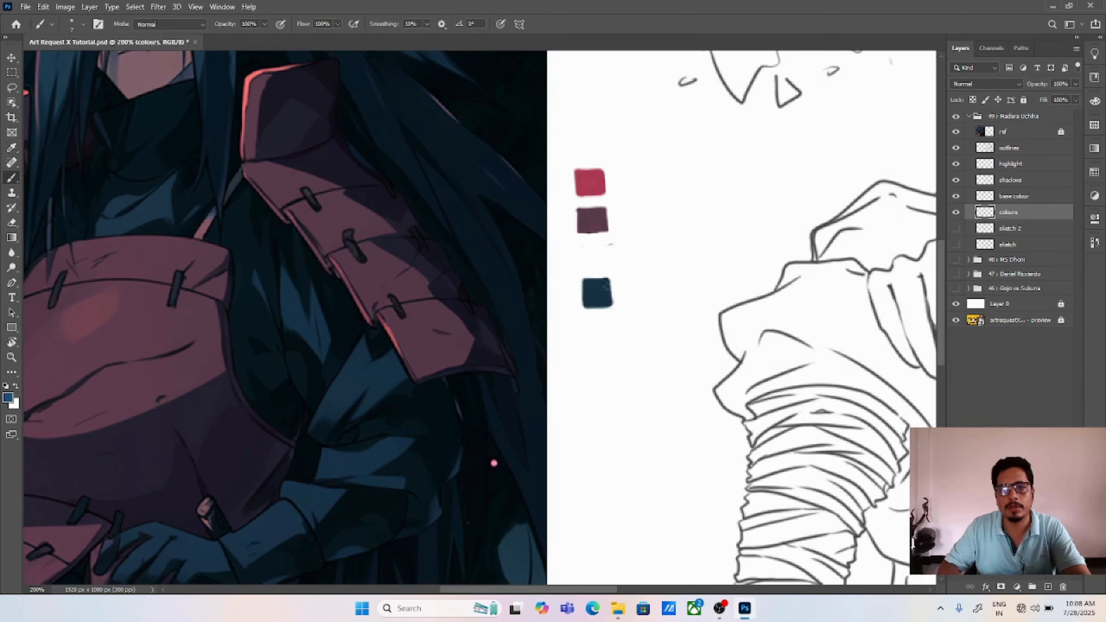
mouse_move(584, 260)
left_mouse_down()
mouse_move(582, 249)
mouse_move(605, 247)
mouse_move(604, 266)
mouse_move(588, 252)
mouse_move(583, 269)
mouse_move(605, 244)
mouse_move(606, 264)
left_mouse_up()
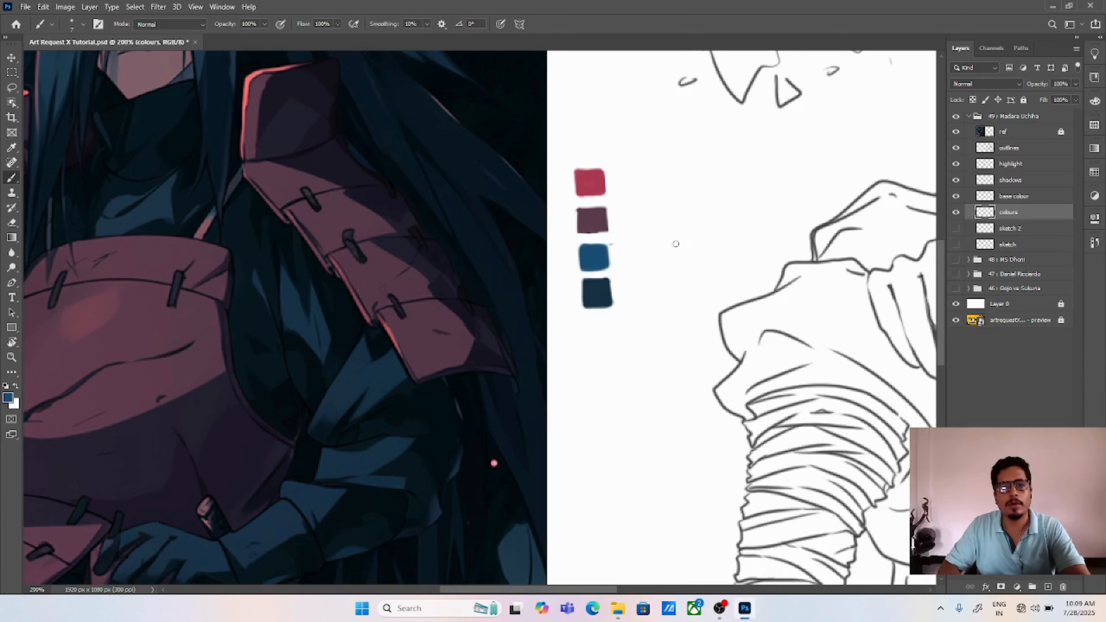
Step: Sample the muted blue of the hair in the reference and paint a square swatch below the dark blue one, leaving a gap
left_click_drag(676, 220, 686, 304)
left_click_drag(553, 330, 655, 389)
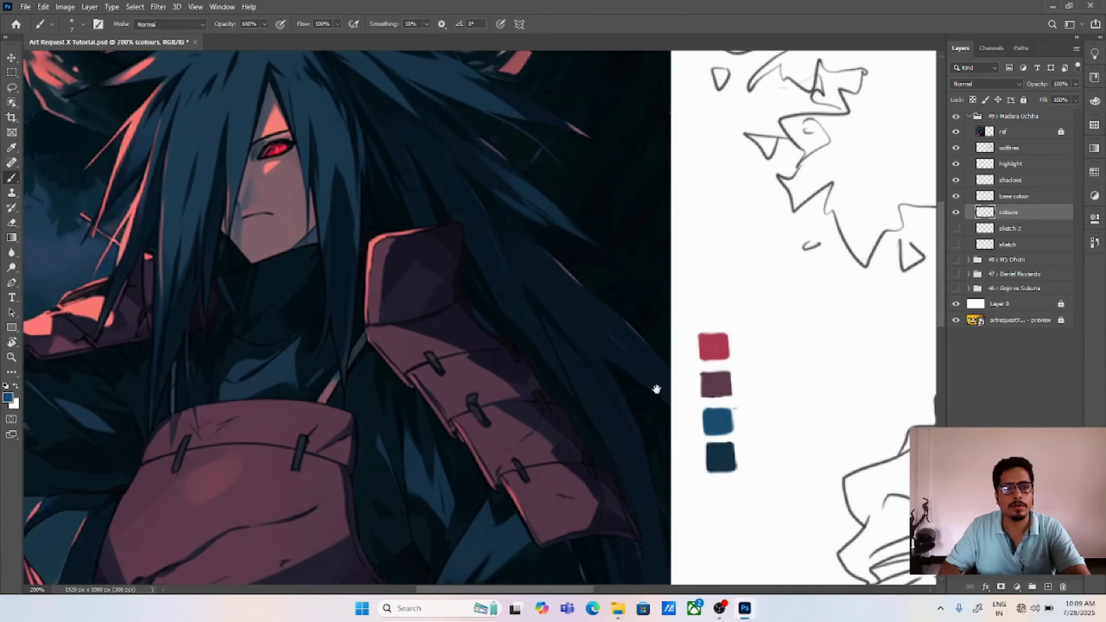
left_click_drag(737, 313, 641, 331)
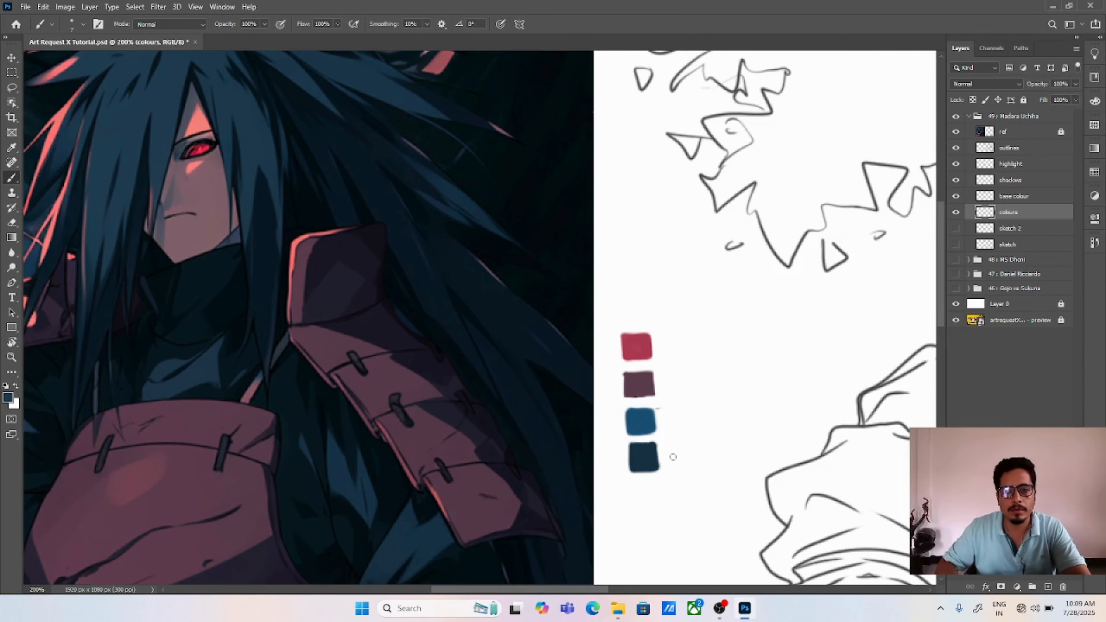
left_click_drag(666, 448, 677, 465)
key("ctrl+z")
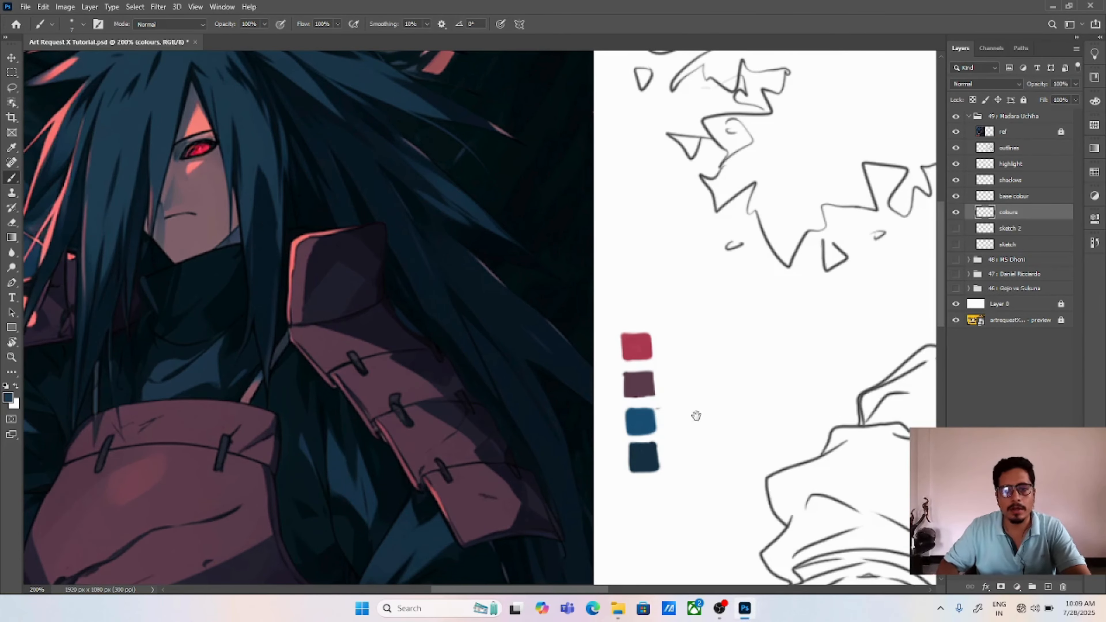
mouse_move(696, 416)
left_mouse_down()
mouse_move(688, 385)
mouse_move(679, 419)
mouse_move(690, 356)
mouse_move(676, 313)
left_mouse_up()
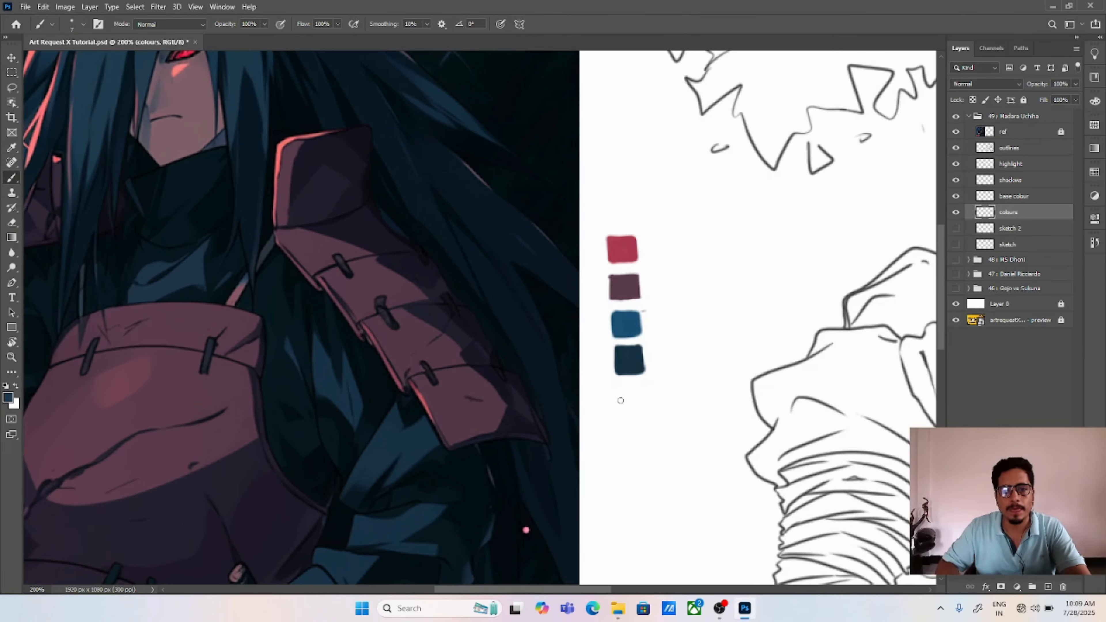
mouse_move(620, 399)
left_mouse_down()
mouse_move(621, 409)
mouse_move(618, 390)
mouse_move(641, 392)
left_mouse_up()
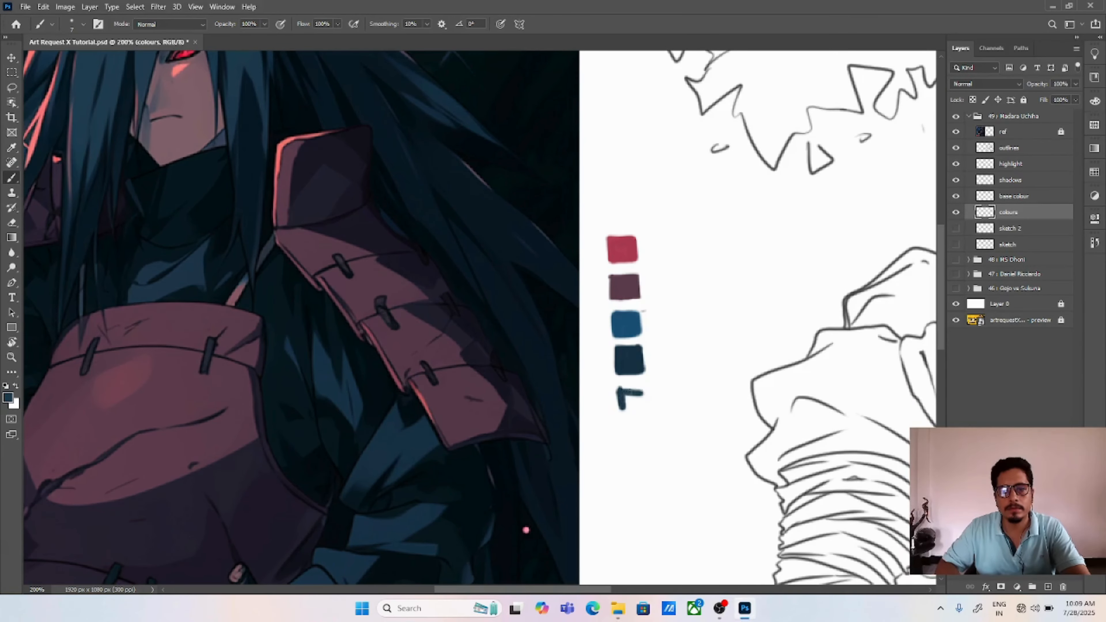
key("ctrl+z")
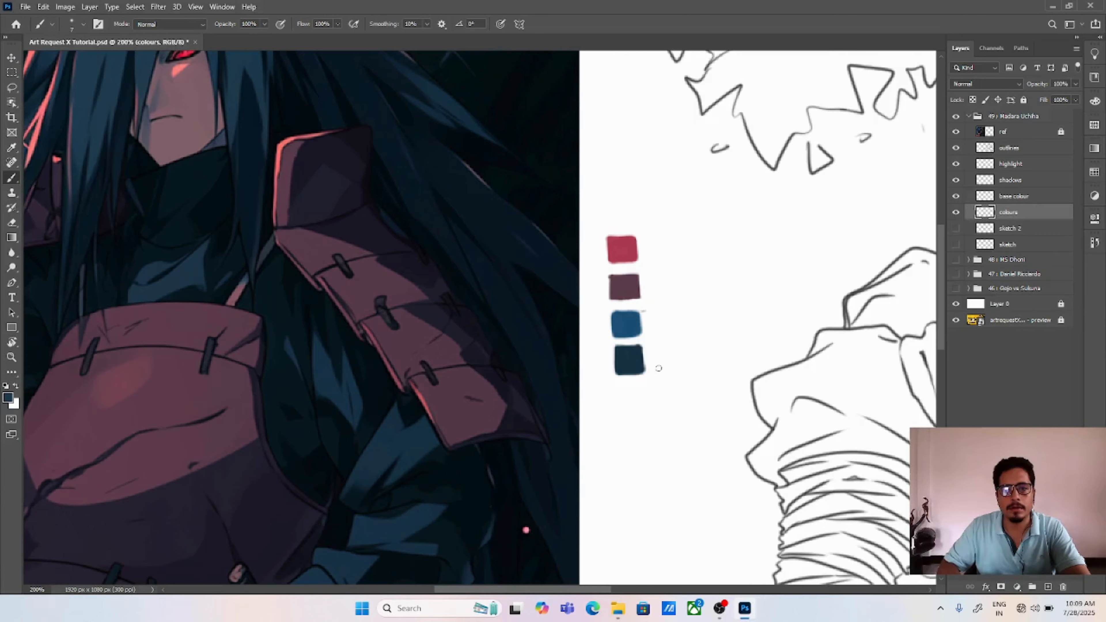
mouse_move(621, 408)
left_mouse_down()
mouse_move(620, 399)
mouse_move(640, 398)
mouse_move(640, 420)
mouse_move(622, 409)
mouse_move(643, 419)
left_mouse_up()
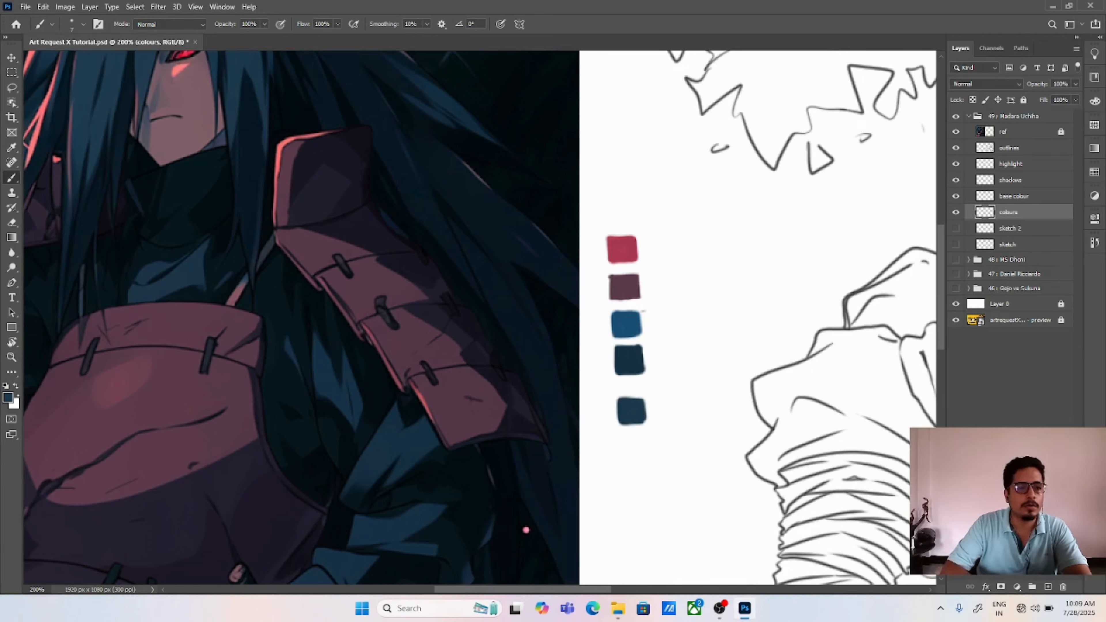
Step: Choose a darker navy shade of the hair colour and paint a square swatch of it directly below the muted blue one
left_click(8, 397)
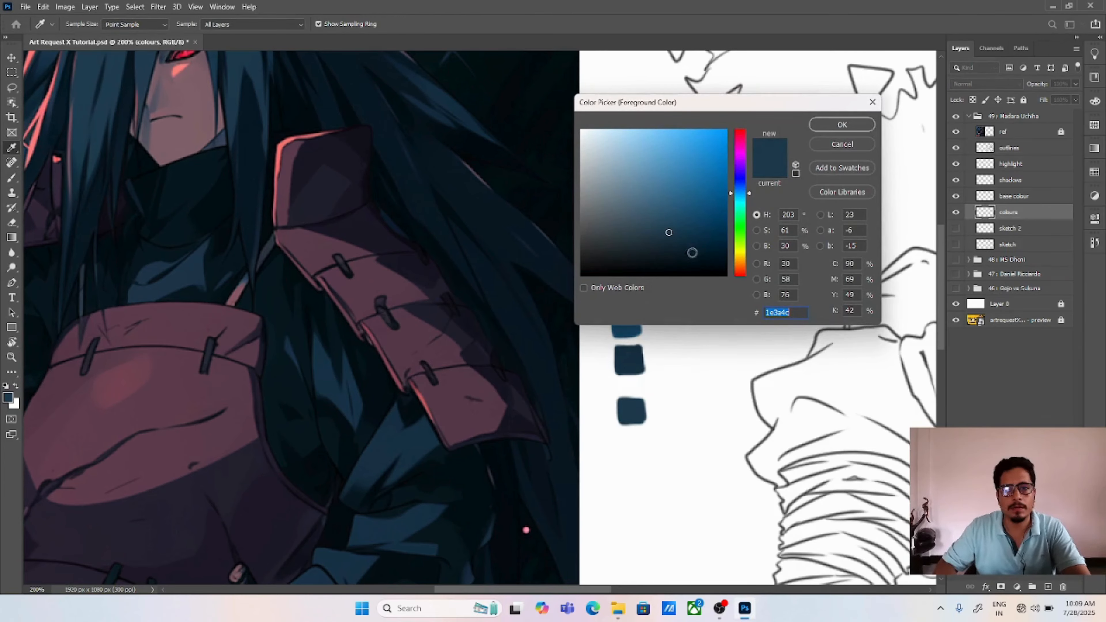
left_click(692, 252)
left_click(841, 125)
key("b")
mouse_move(622, 434)
left_mouse_down()
mouse_move(643, 435)
mouse_move(641, 452)
mouse_move(627, 455)
left_mouse_up()
left_click_drag(760, 404, 750, 420)
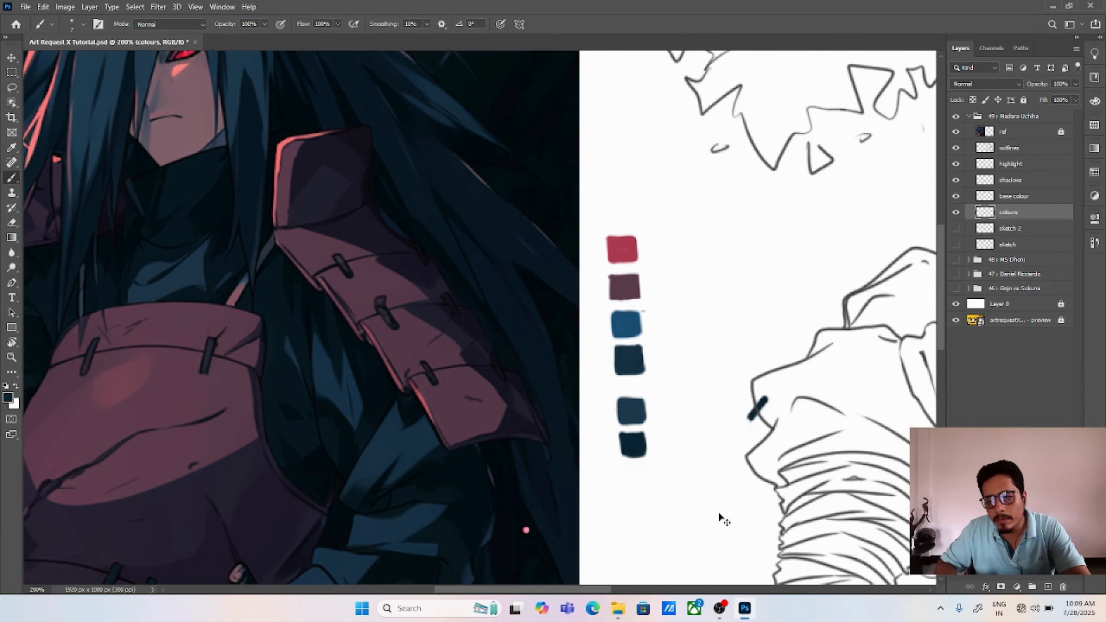
key("ctrl+z")
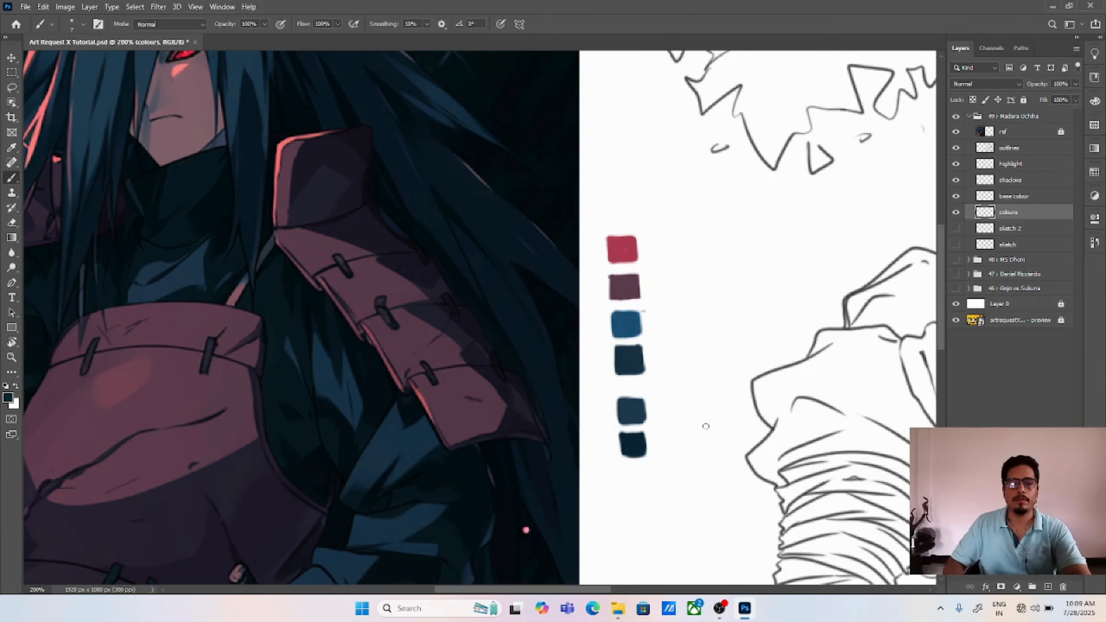
Step: Add a Brightness/Contrast adjustment layer above the outlines layer, lower its brightness, and clip it to the outlines
key("v")
key("ctrl+0")
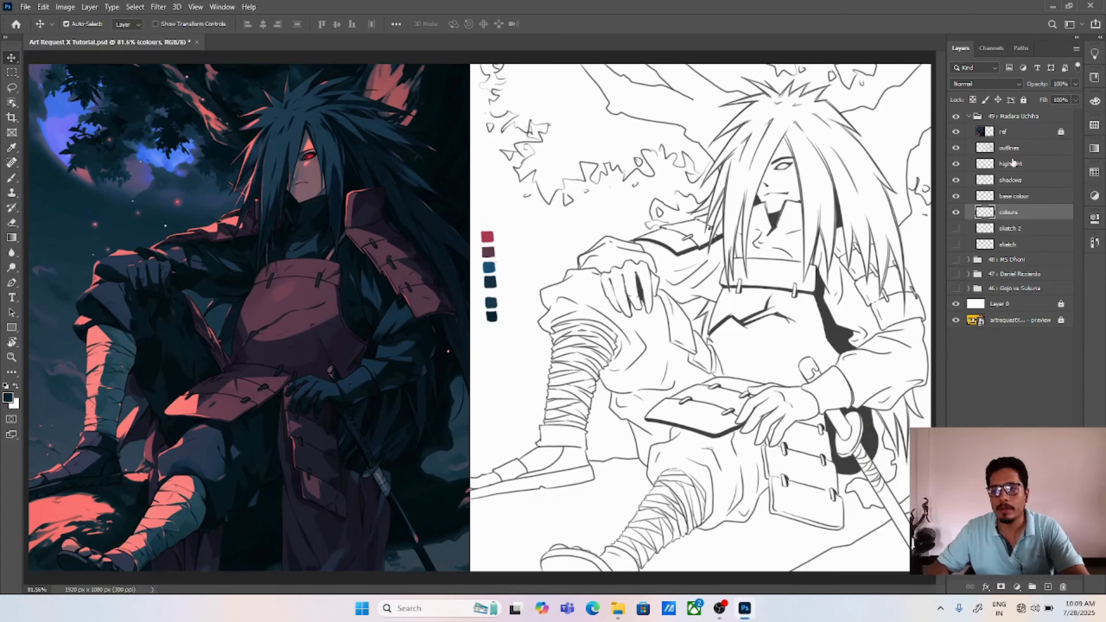
left_click(1011, 149)
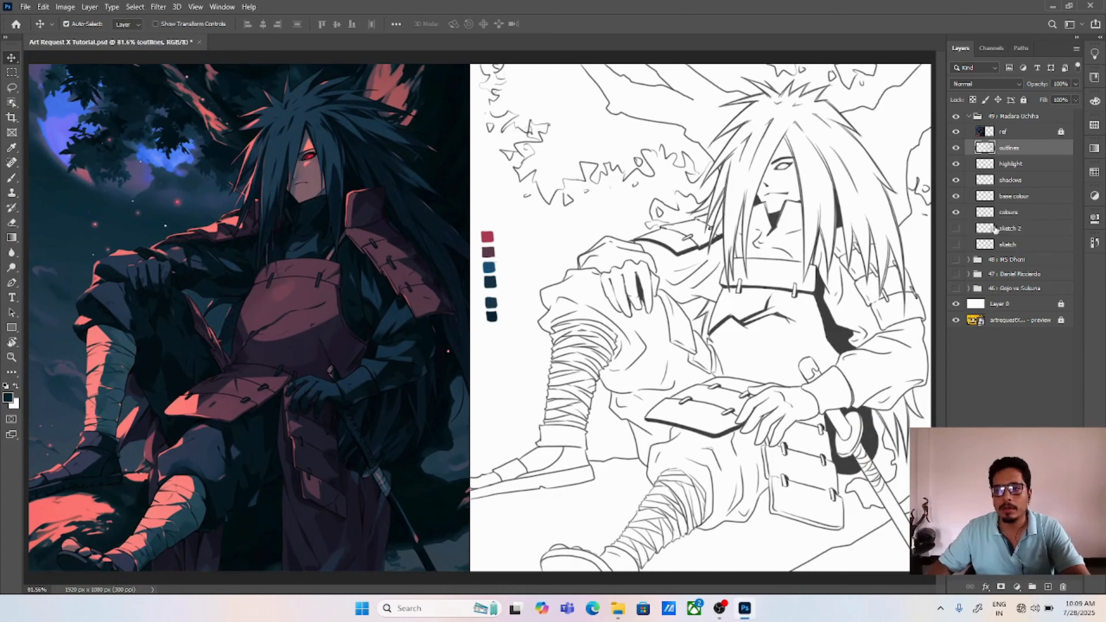
left_click(1017, 587)
left_click(1032, 417)
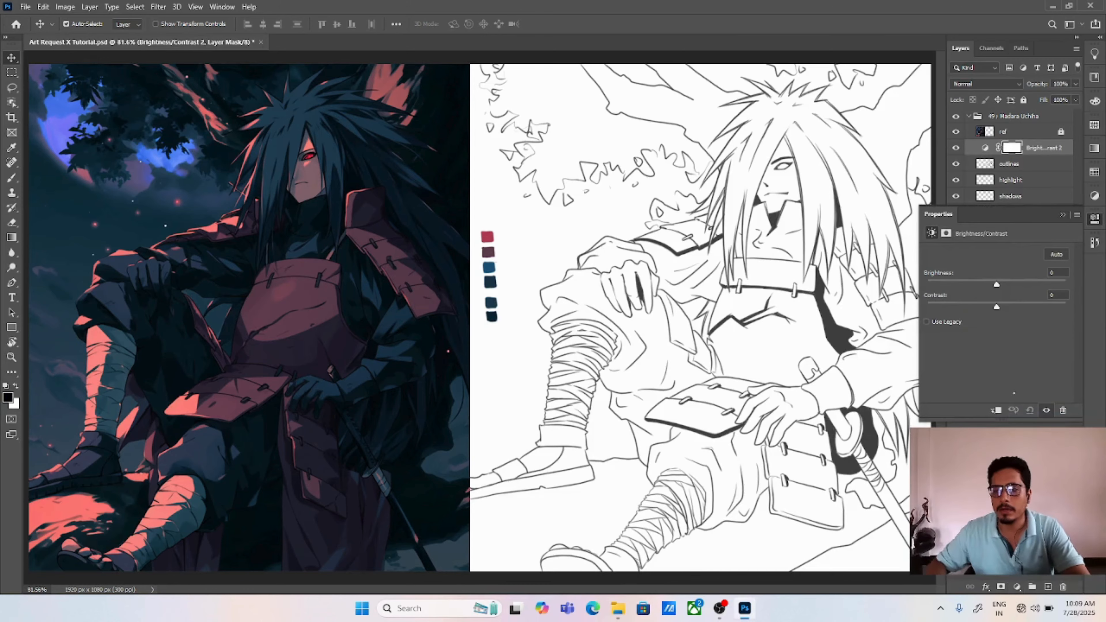
left_click_drag(989, 283, 964, 286)
left_click(996, 410)
left_click(1062, 214)
left_click(1009, 384)
Step: Make the colours layer active and toggle its visibility off and on to check that it holds the swatches
key("ctrl+plus")
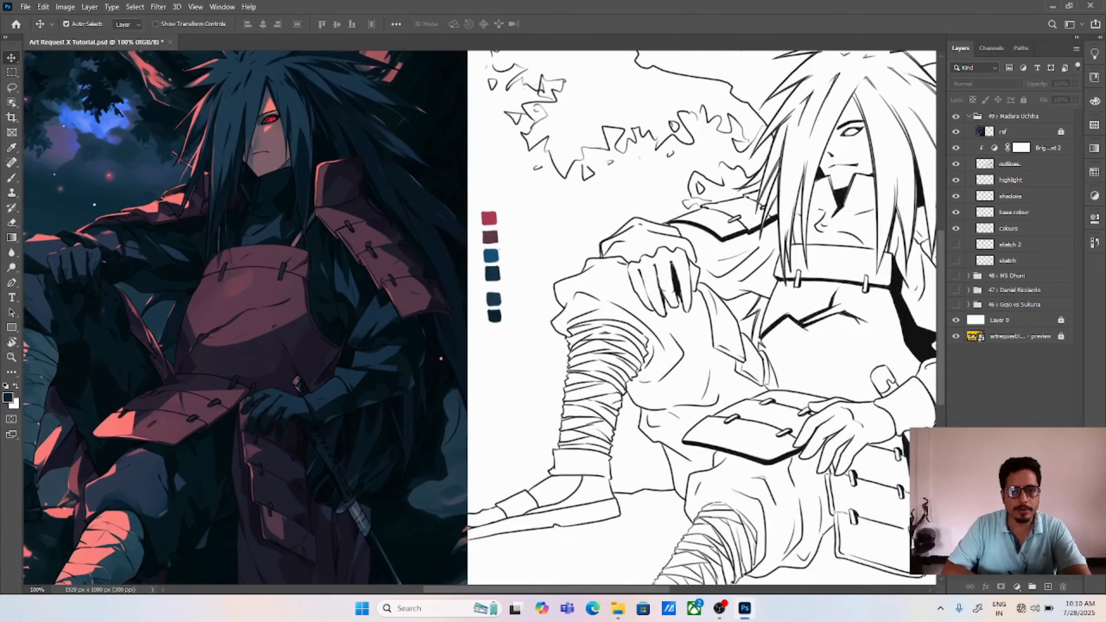
key("ctrl+plus")
left_click_drag(567, 395, 574, 360)
left_click(1009, 229)
left_click(955, 228)
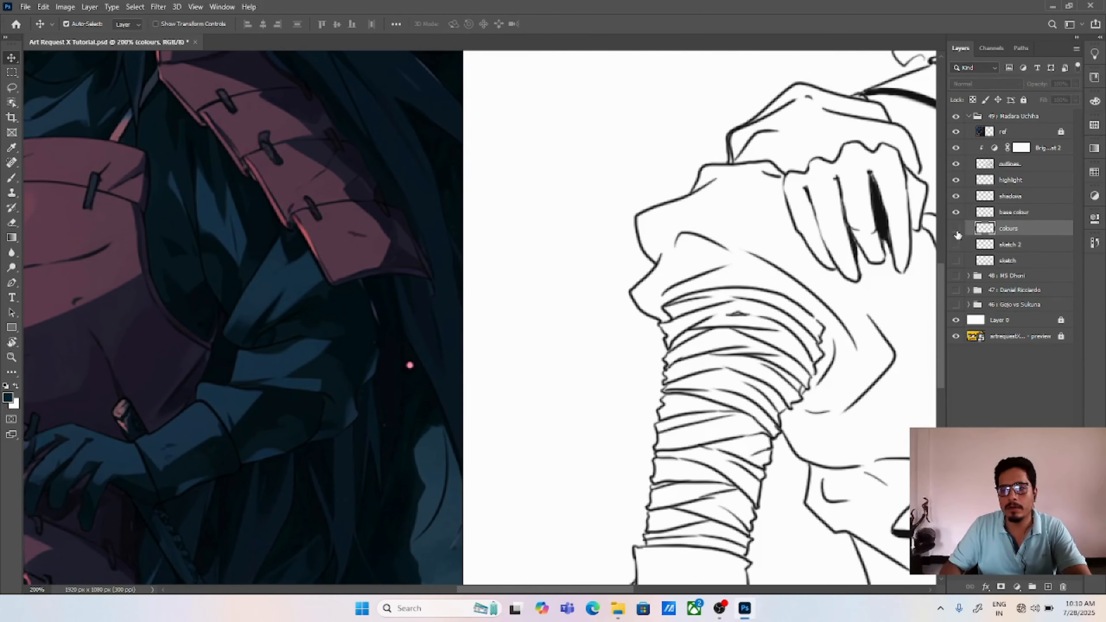
left_click(955, 229)
Step: Examine the reference's face, armour and clothing alongside the swatch column and bandaged leg to judge which colours are still needed
left_click_drag(82, 238, 711, 326)
left_click_drag(747, 217, 710, 357)
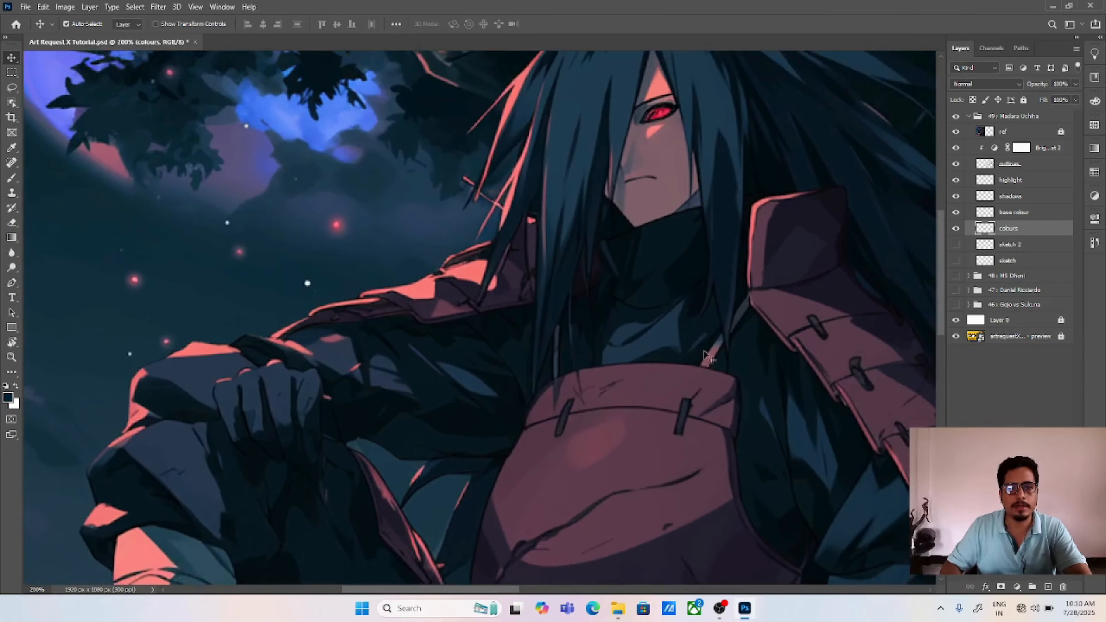
left_click_drag(772, 234, 651, 289)
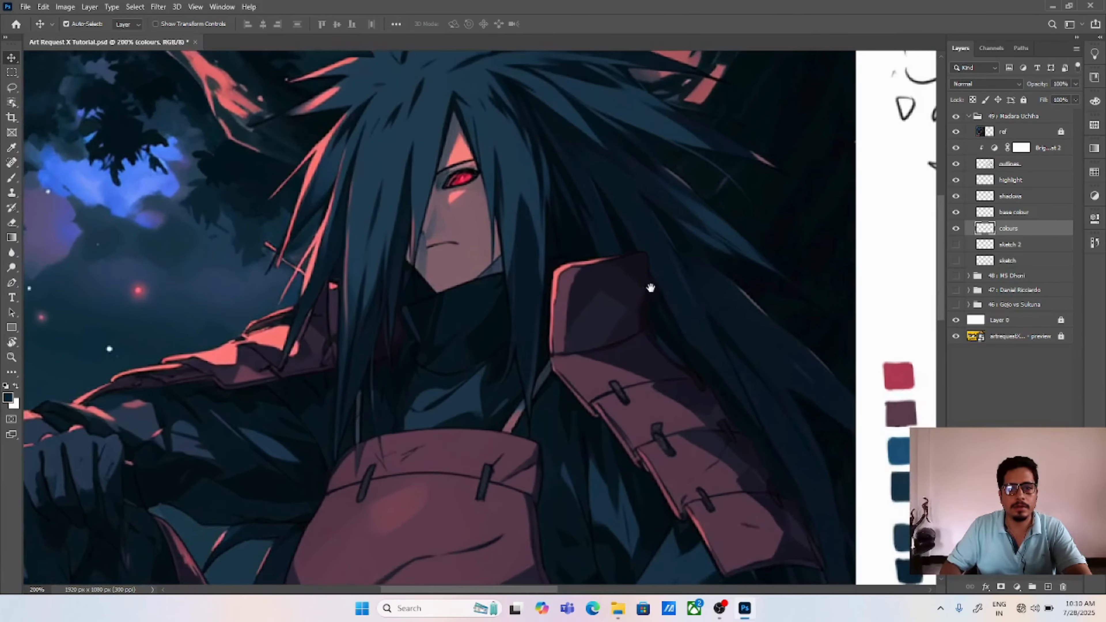
left_click_drag(753, 392, 567, 314)
left_click_drag(721, 383, 614, 228)
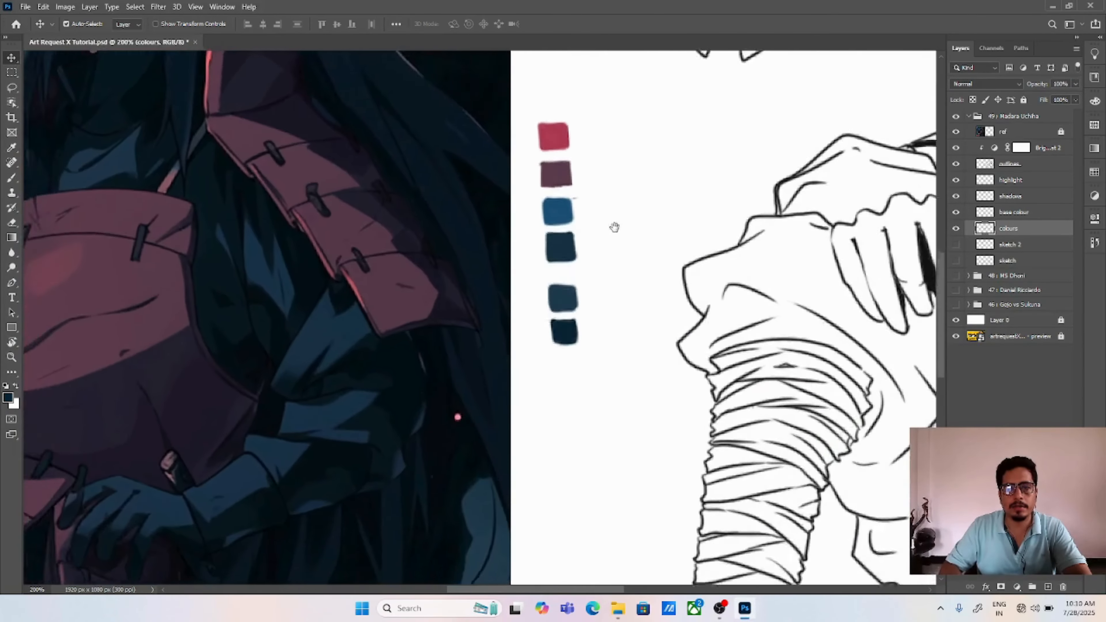
left_click_drag(641, 304, 610, 272)
left_click_drag(631, 381, 516, 347)
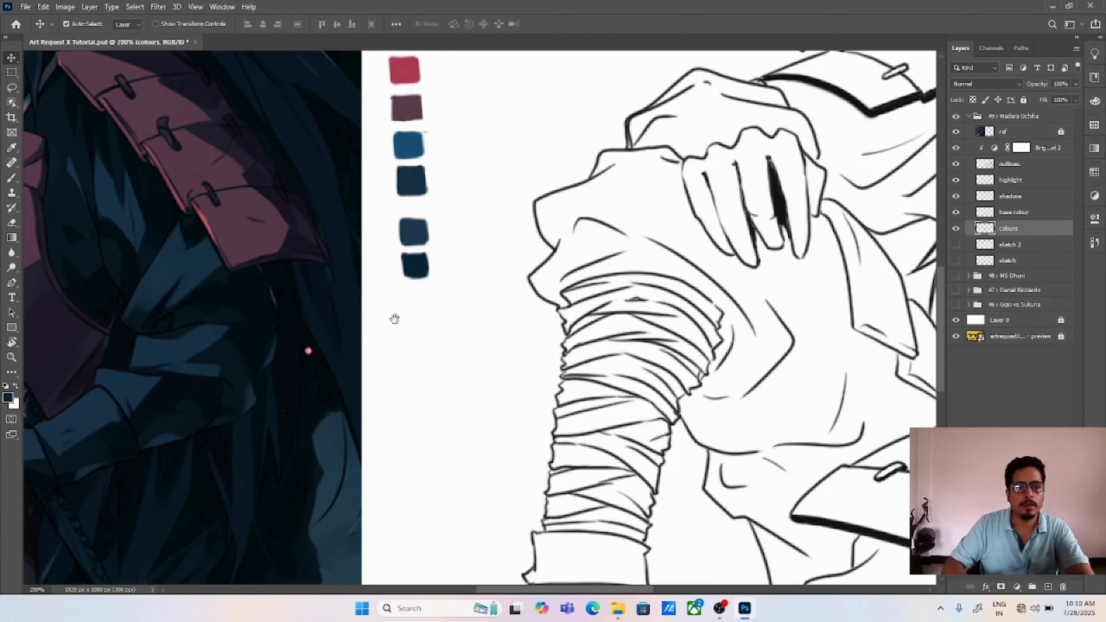
left_click_drag(394, 318, 429, 366)
left_click_drag(593, 344, 557, 242)
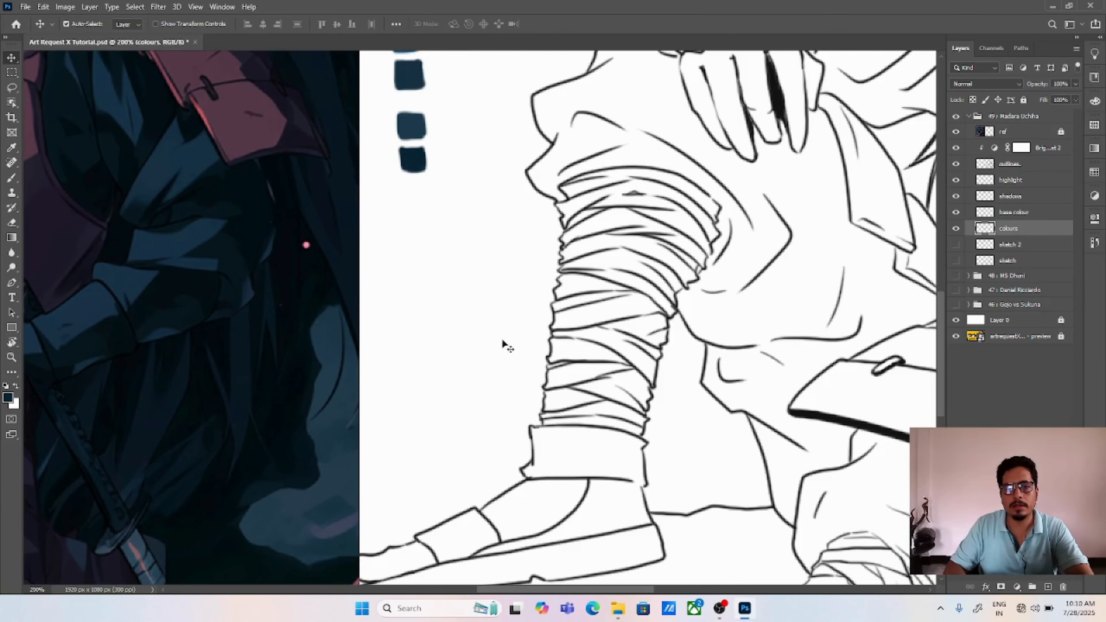
left_click_drag(483, 285, 553, 376)
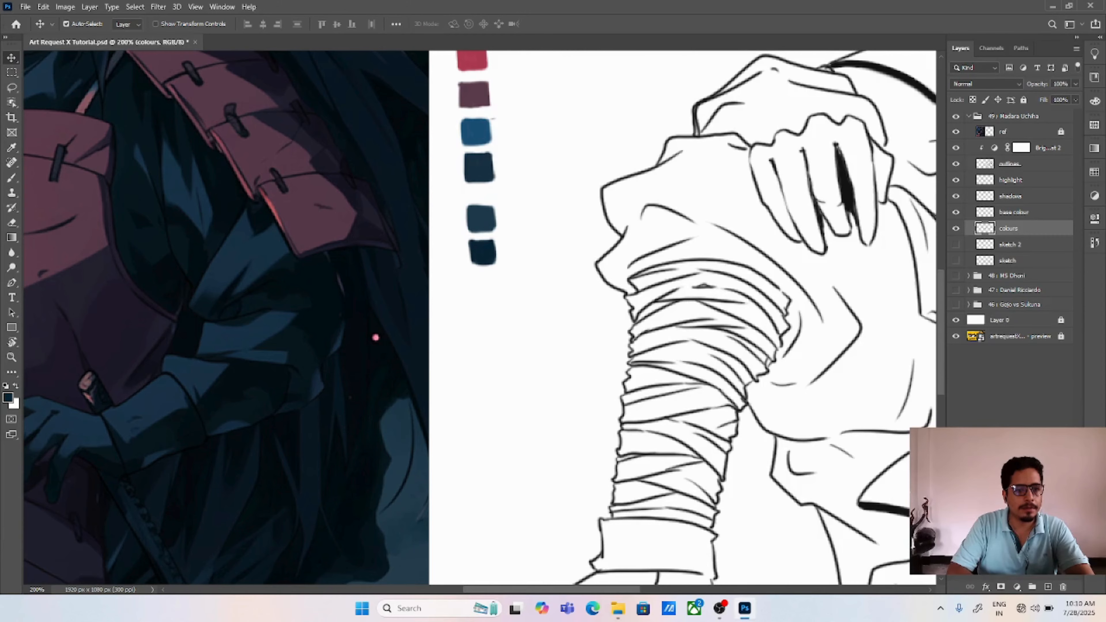
left_click_drag(151, 189, 174, 166)
Step: Choose a light tan with hue 32° and paint a square swatch of it below the navy one, leaving a gap
left_click(8, 397)
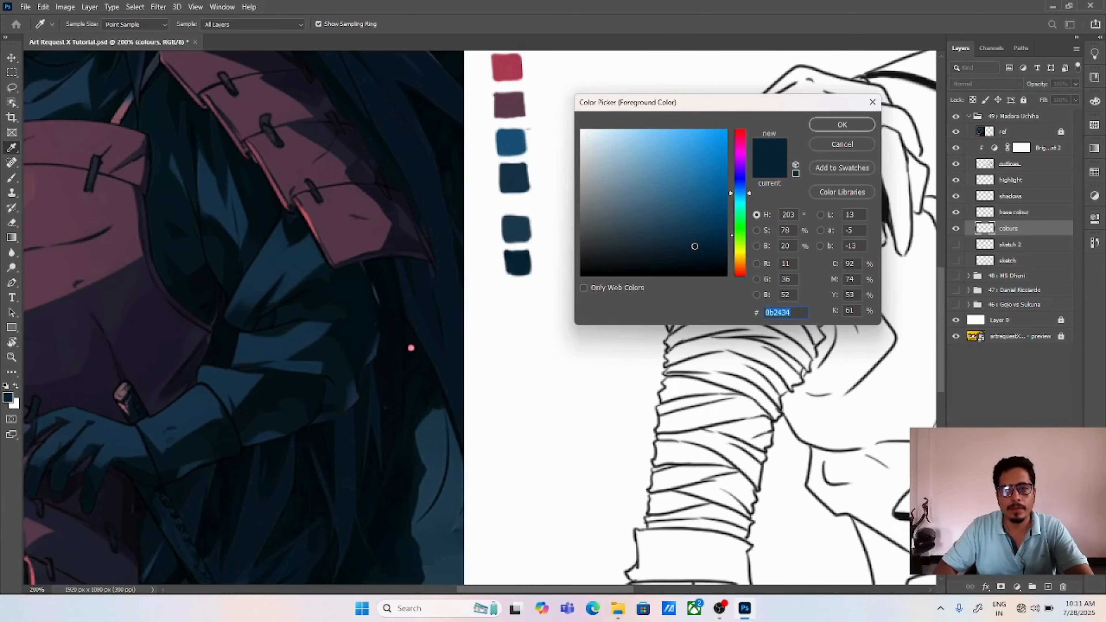
left_click(739, 258)
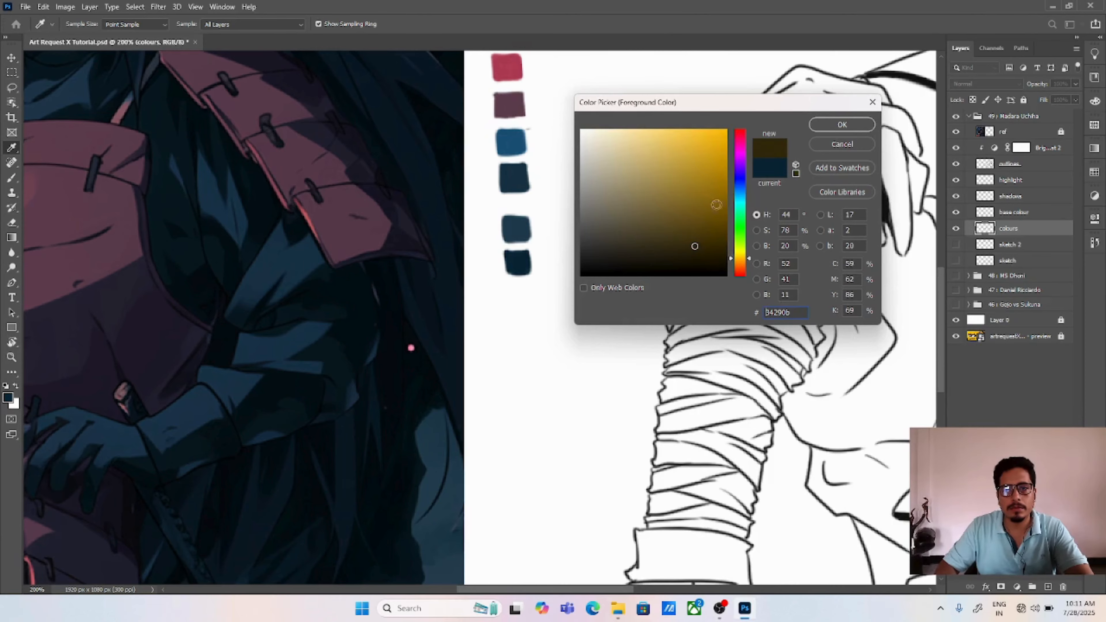
left_click_drag(740, 258, 739, 263)
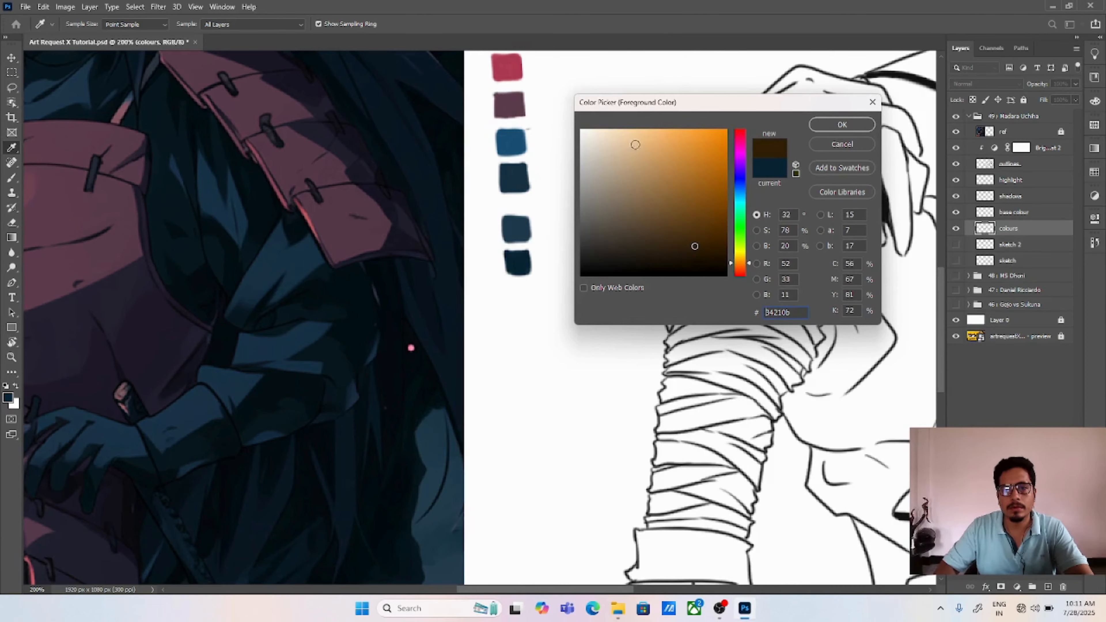
left_click(625, 141)
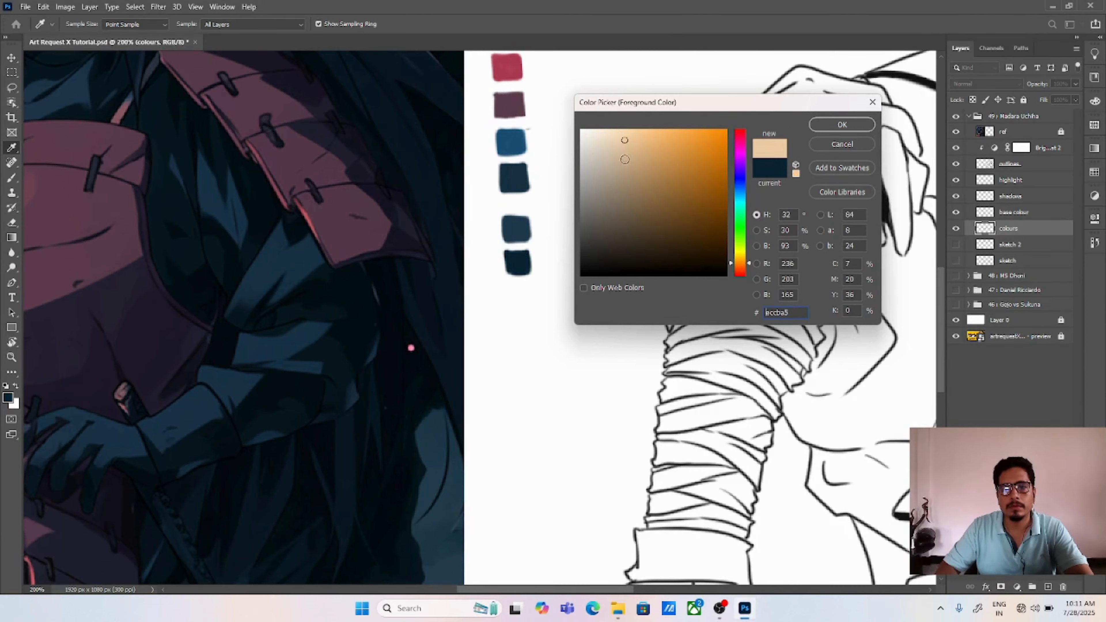
left_click(634, 140)
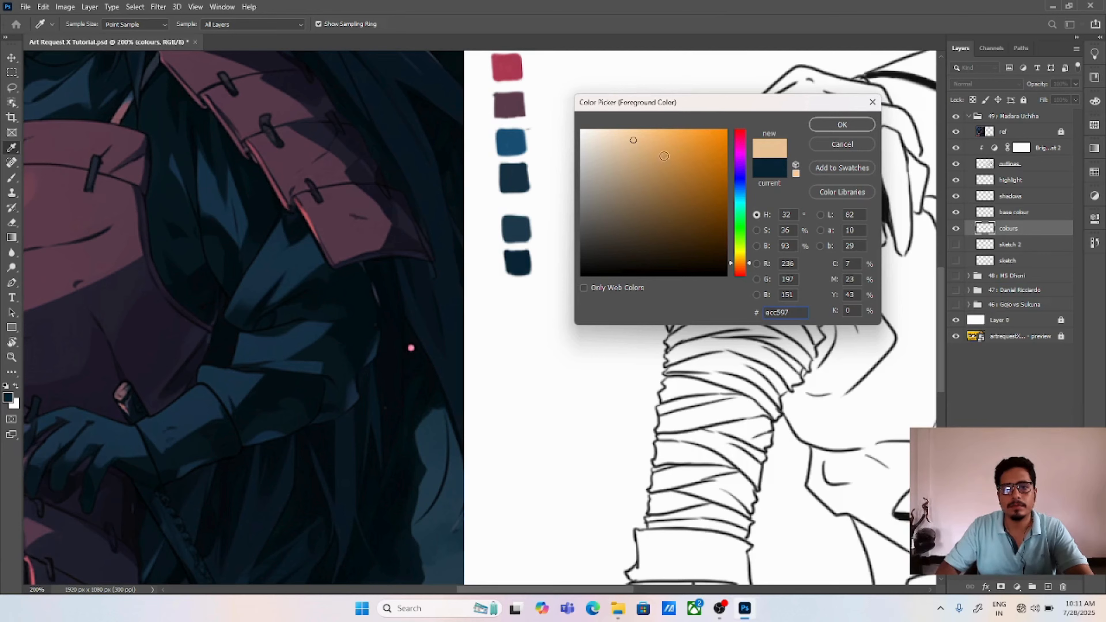
left_click(639, 146)
key("Return")
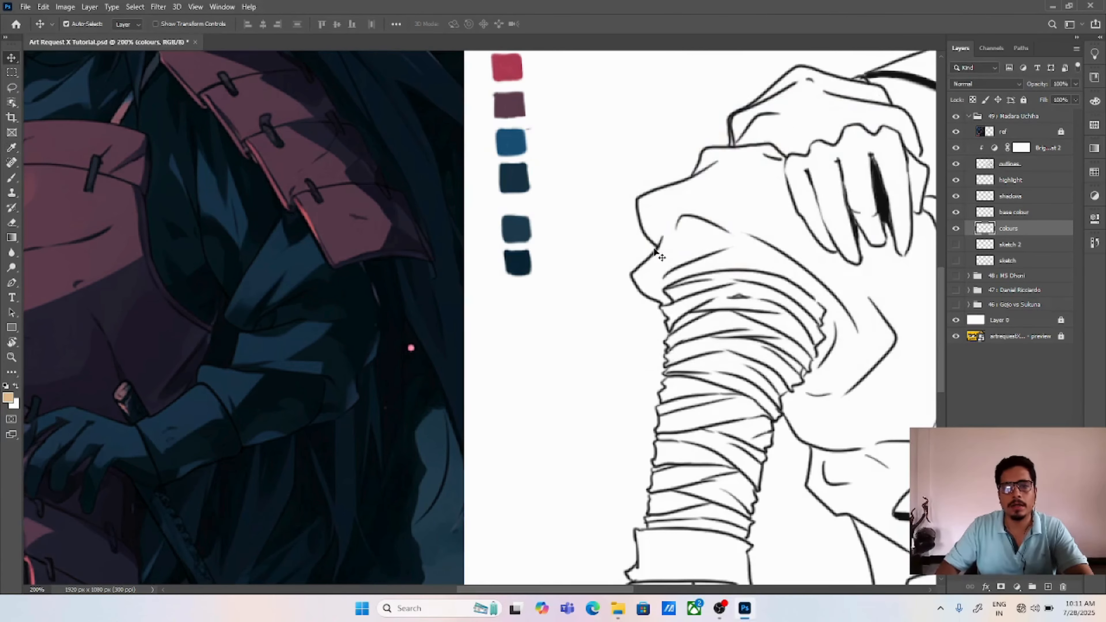
key("b")
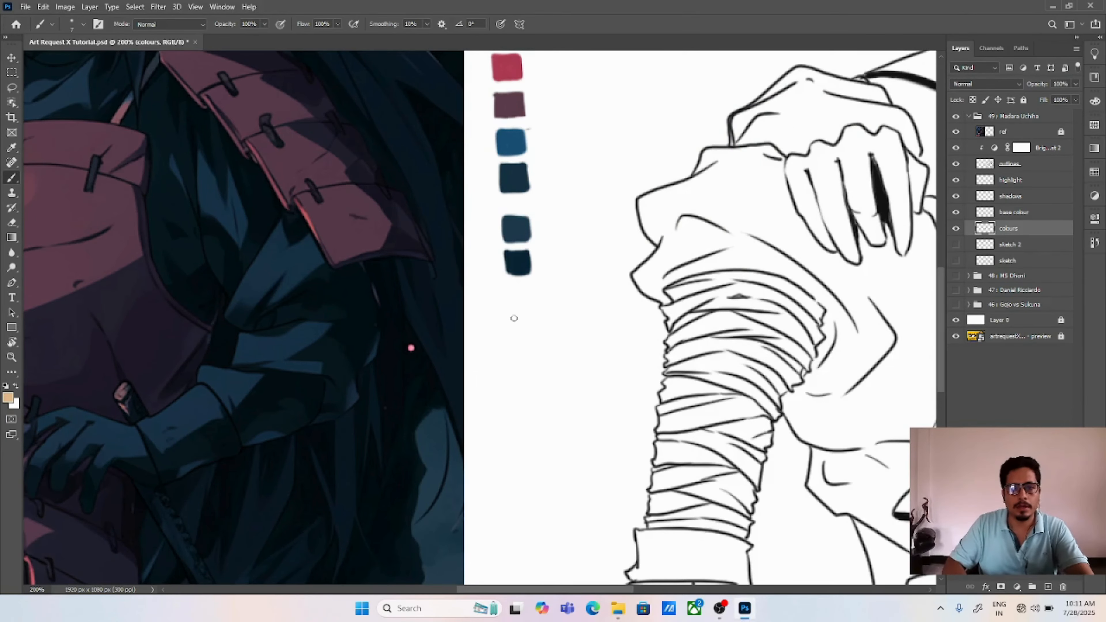
mouse_move(513, 317)
left_mouse_down()
mouse_move(528, 307)
mouse_move(529, 329)
mouse_move(515, 311)
mouse_move(525, 307)
mouse_move(533, 328)
left_mouse_up()
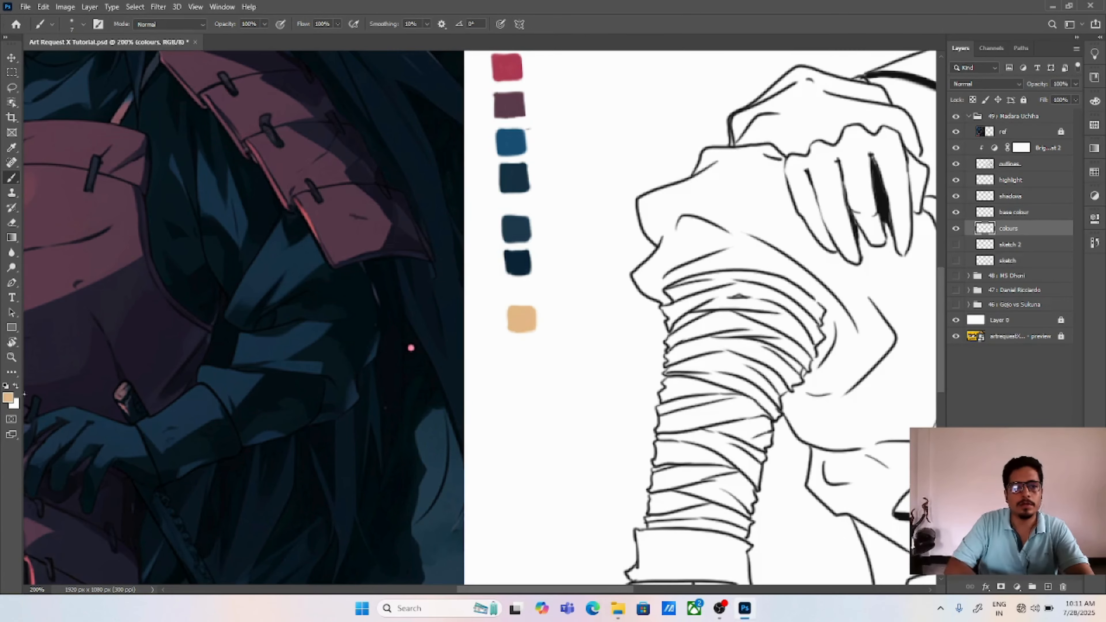
Step: Choose the darker tan #be905a and paint a square swatch of it directly below the light tan one
left_click(8, 397)
left_click(657, 168)
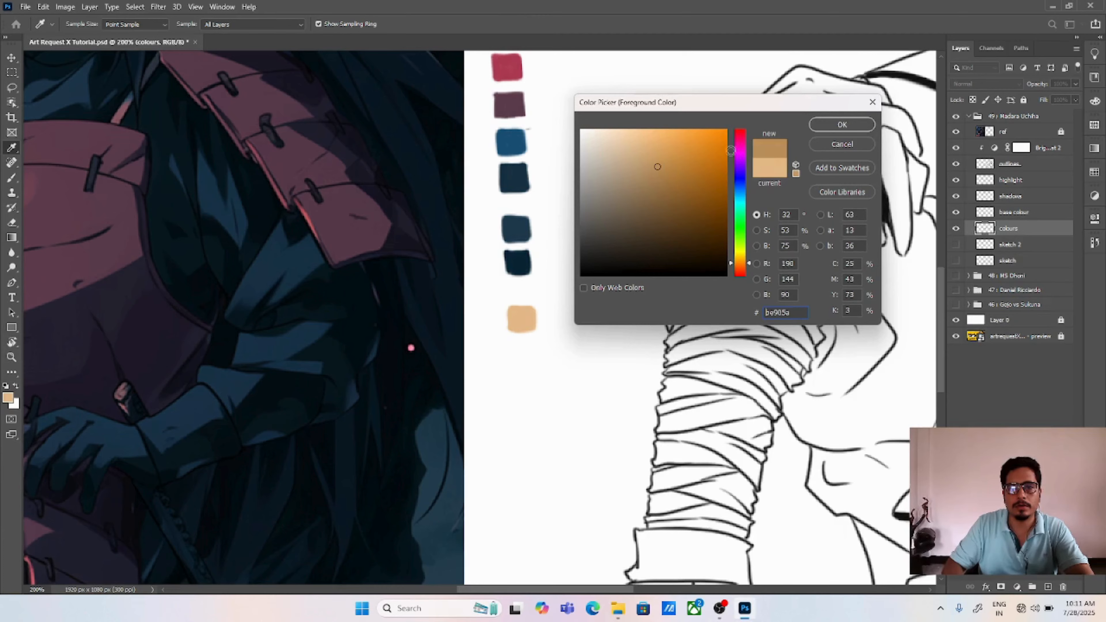
left_click(833, 124)
mouse_move(510, 359)
left_mouse_down()
mouse_move(510, 346)
mouse_move(529, 346)
mouse_move(529, 366)
mouse_move(512, 350)
left_mouse_up()
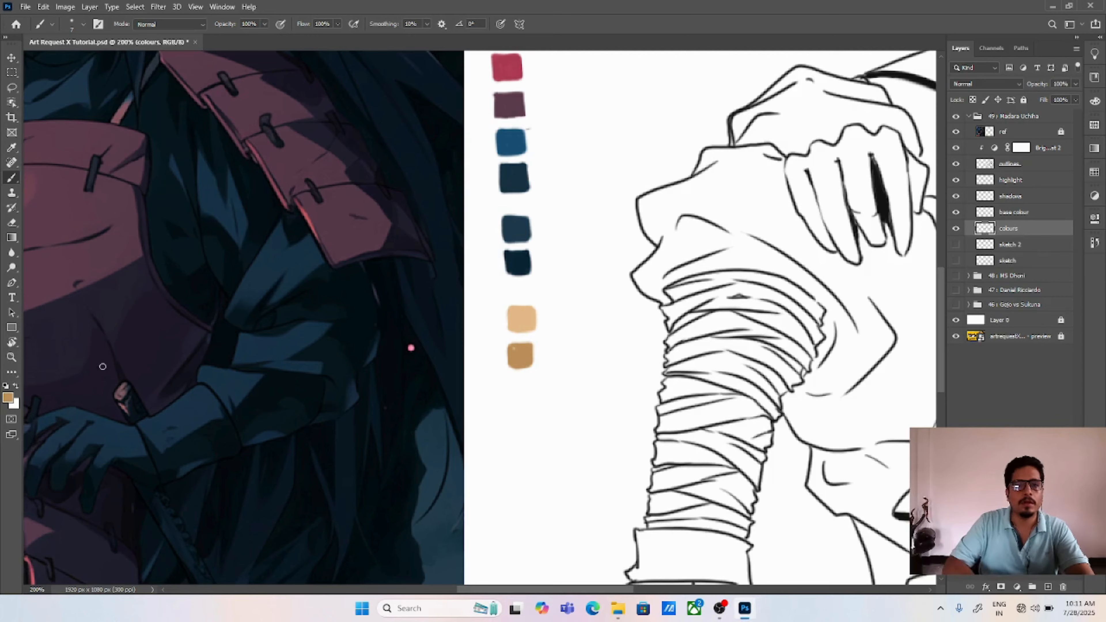
Step: Choose a saturated brown with hue 27° and paint a square swatch below the darker tan one, leaving a gap
left_click(10, 399)
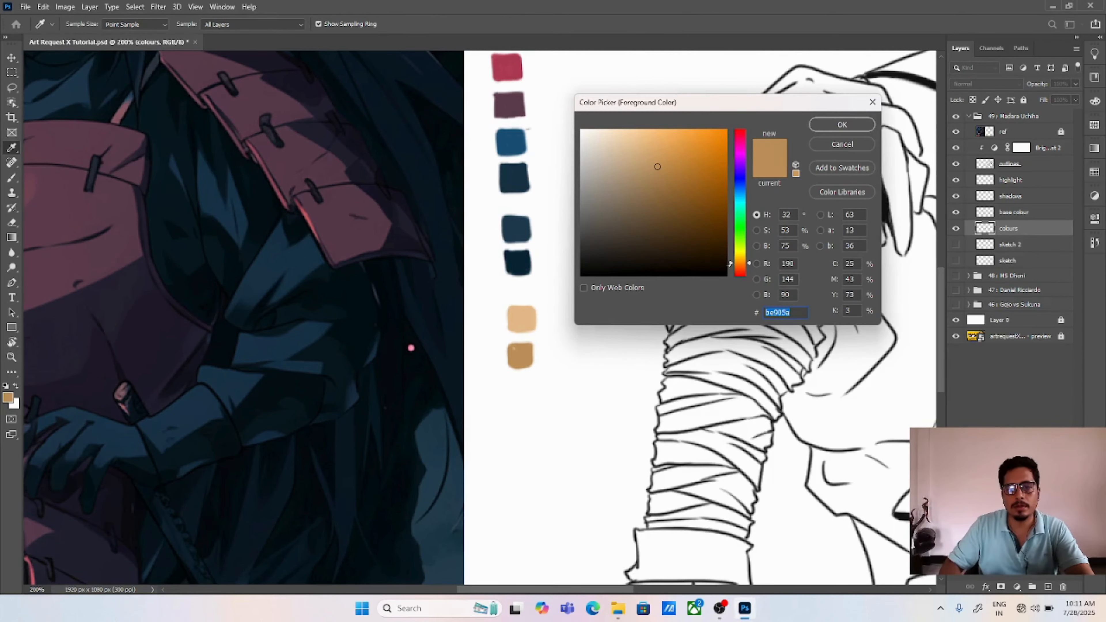
left_click_drag(731, 263, 731, 265)
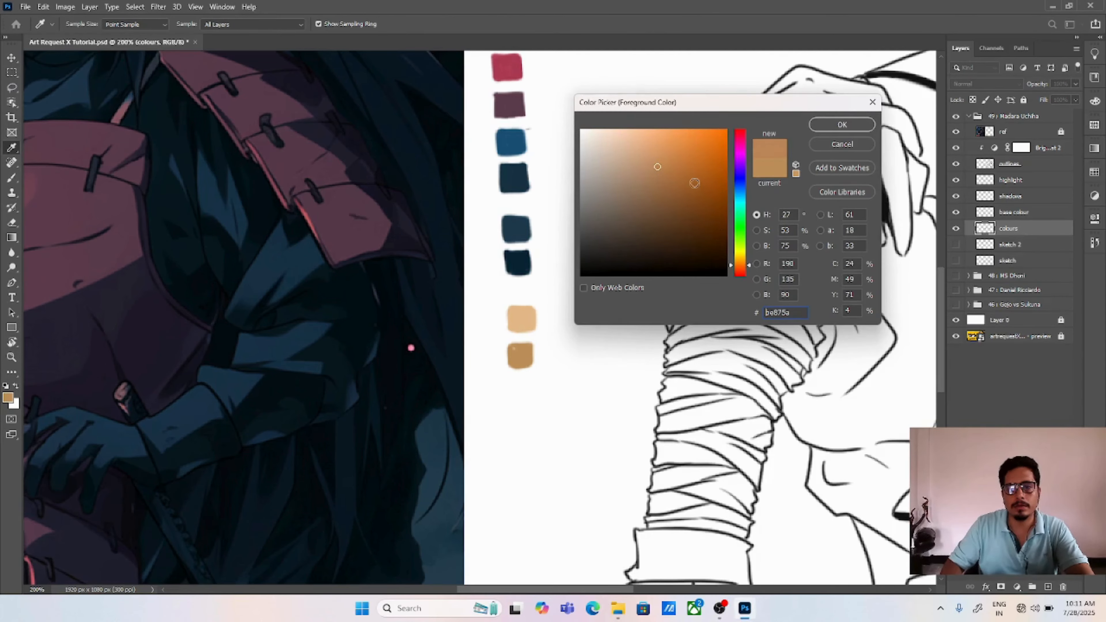
left_click(686, 174)
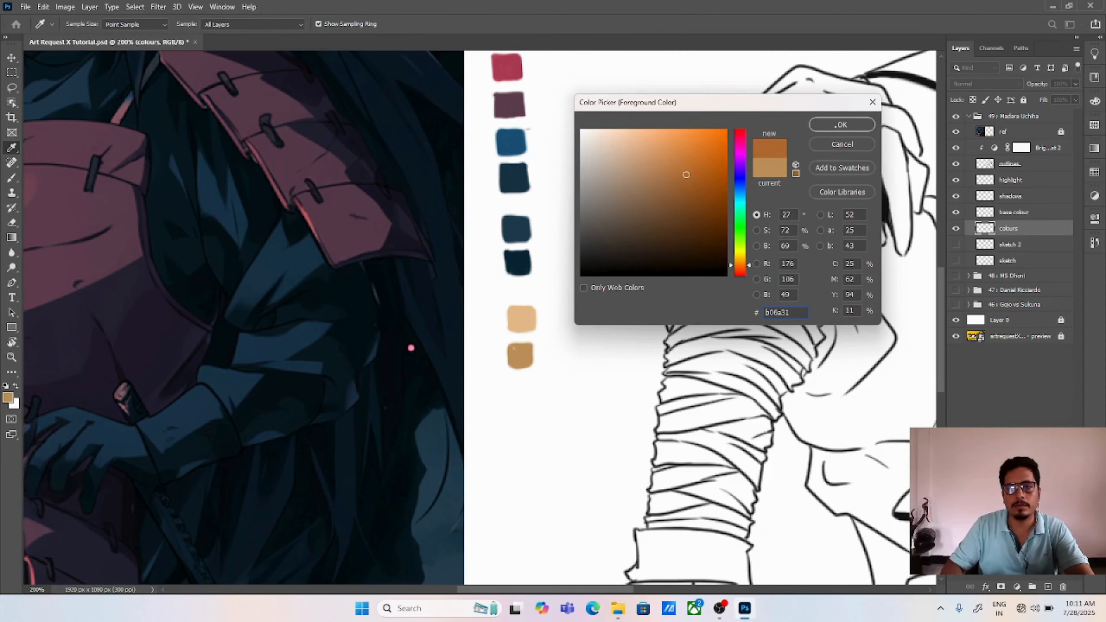
left_click(700, 188)
key("Return")
left_click_drag(597, 333, 612, 219)
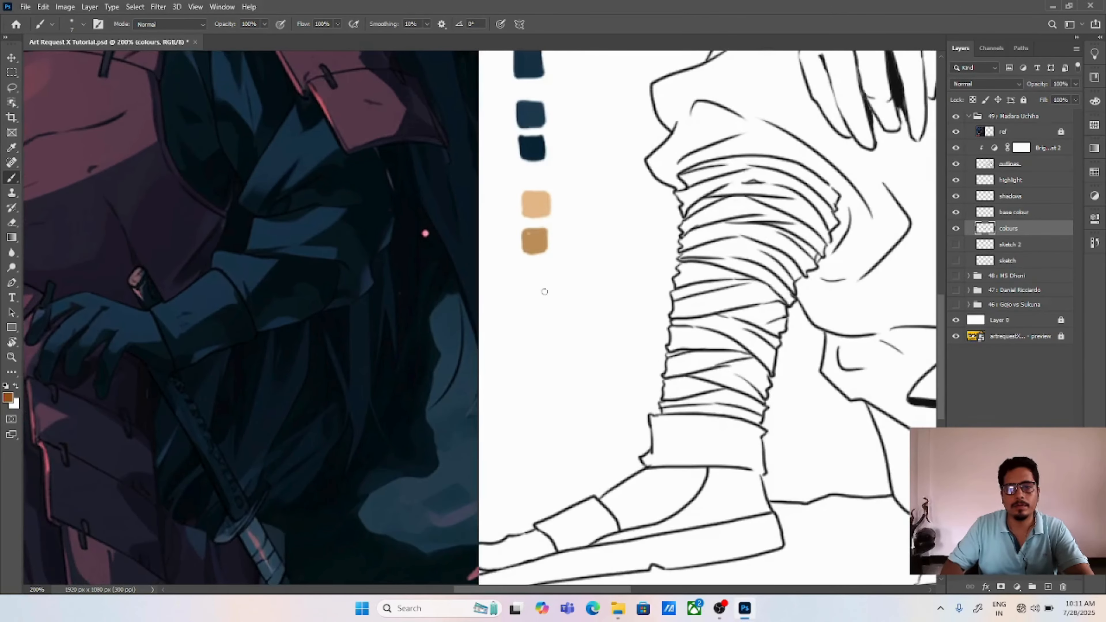
mouse_move(526, 290)
left_mouse_down()
mouse_move(527, 309)
mouse_move(544, 292)
mouse_move(528, 298)
left_mouse_up()
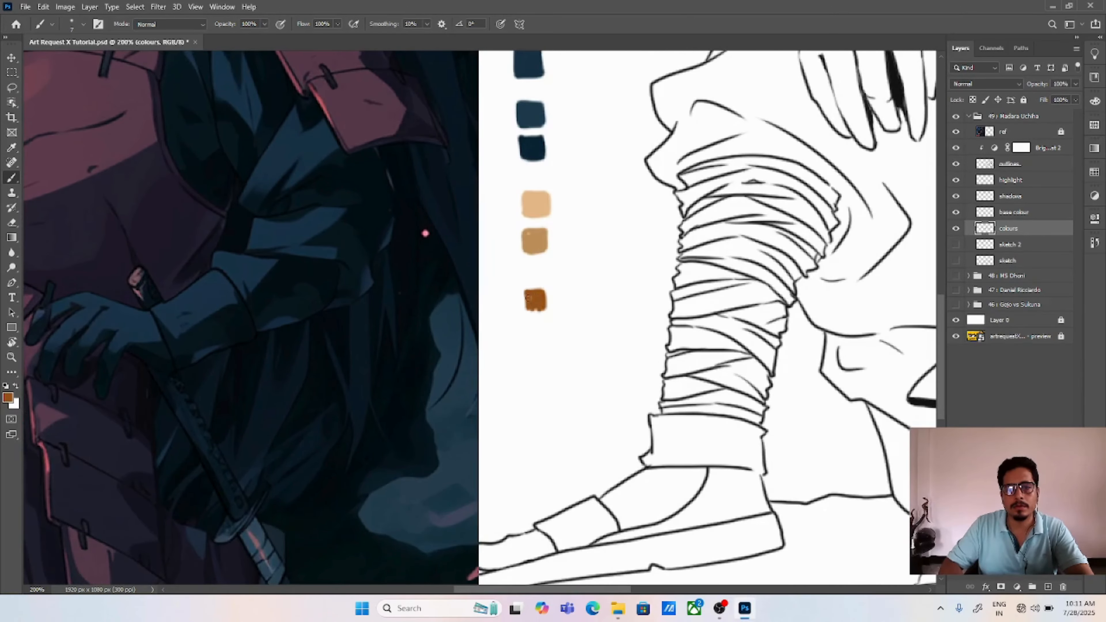
Step: Choose the dark brown #60300a and paint a square swatch of it directly below the saturated brown one
left_click(8, 397)
left_click(712, 221)
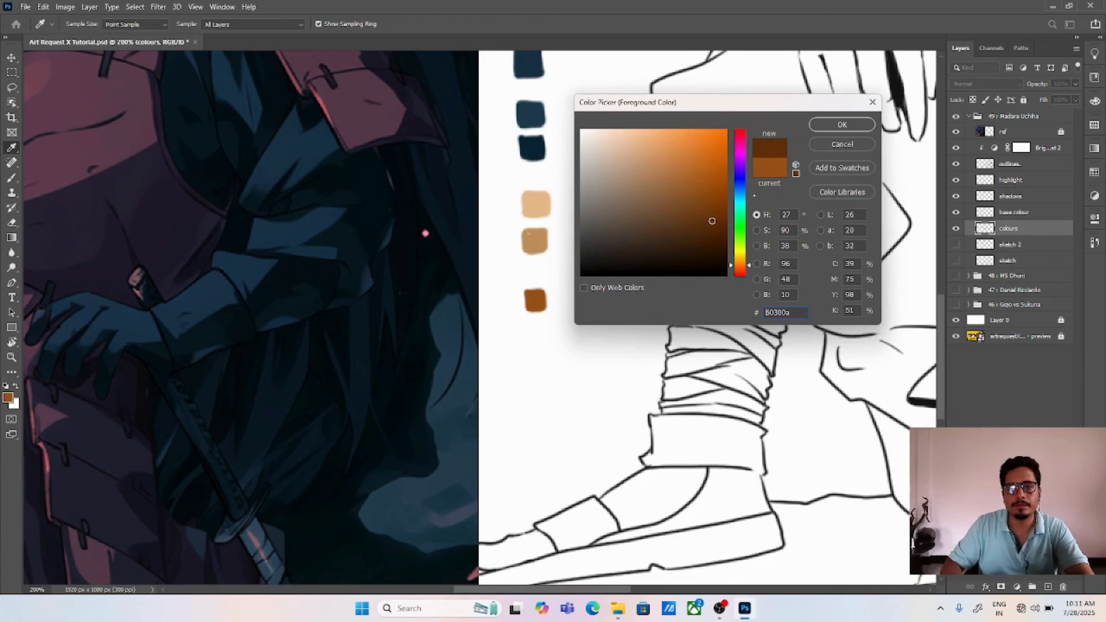
left_click(833, 128)
mouse_move(530, 326)
left_mouse_down()
mouse_move(530, 342)
mouse_move(542, 327)
mouse_move(540, 343)
mouse_move(532, 332)
mouse_move(546, 343)
mouse_move(527, 336)
mouse_move(543, 347)
left_mouse_up()
key("v")
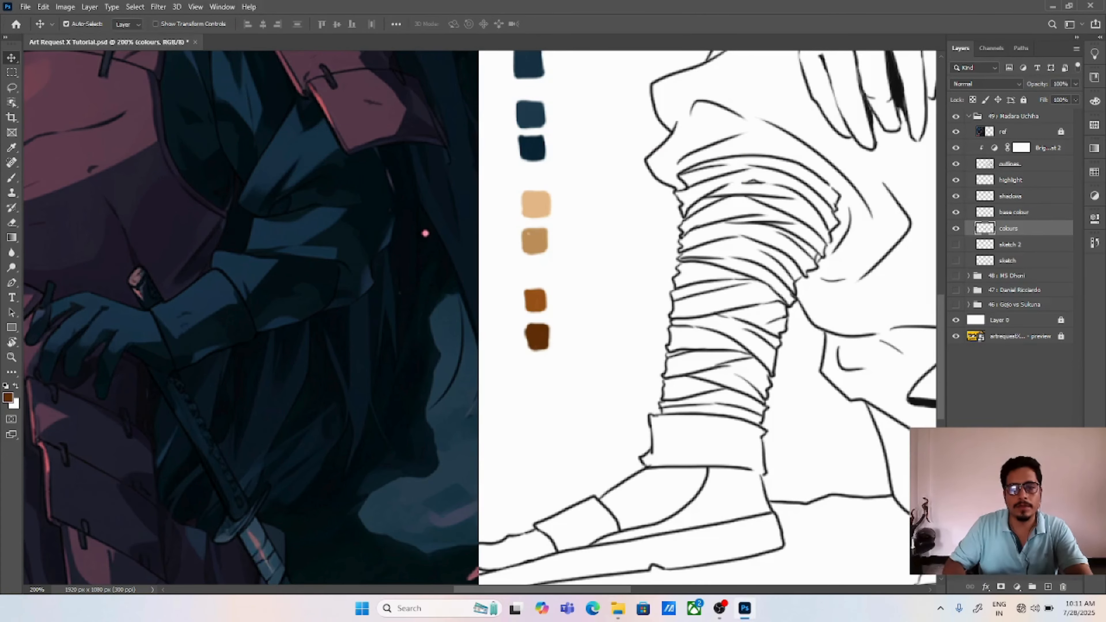
key("ctrl+1")
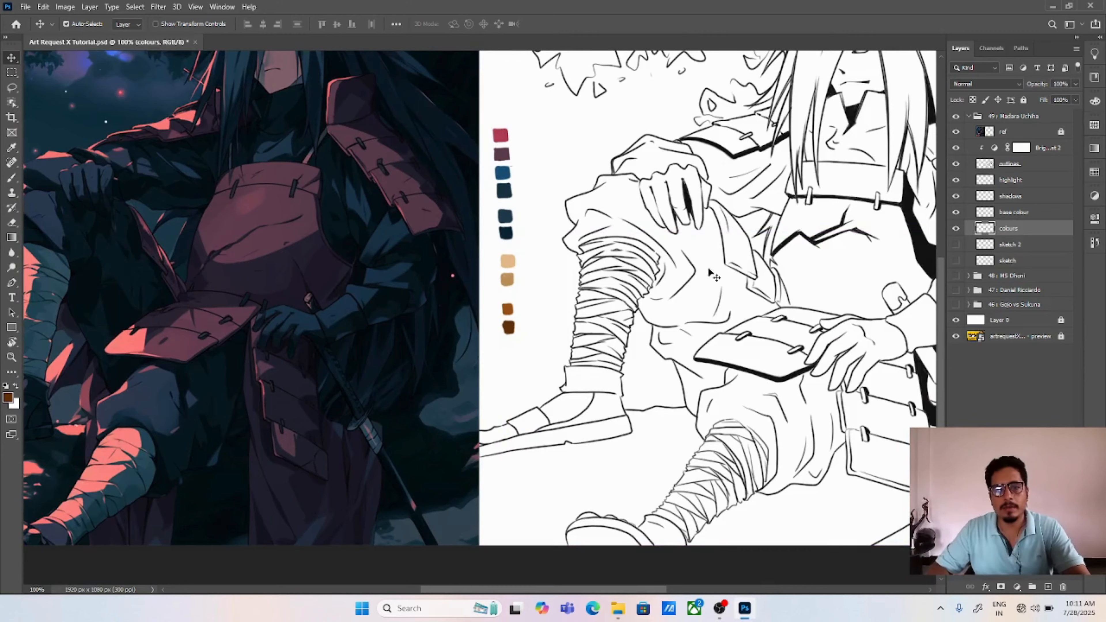
key("ctrl+0")
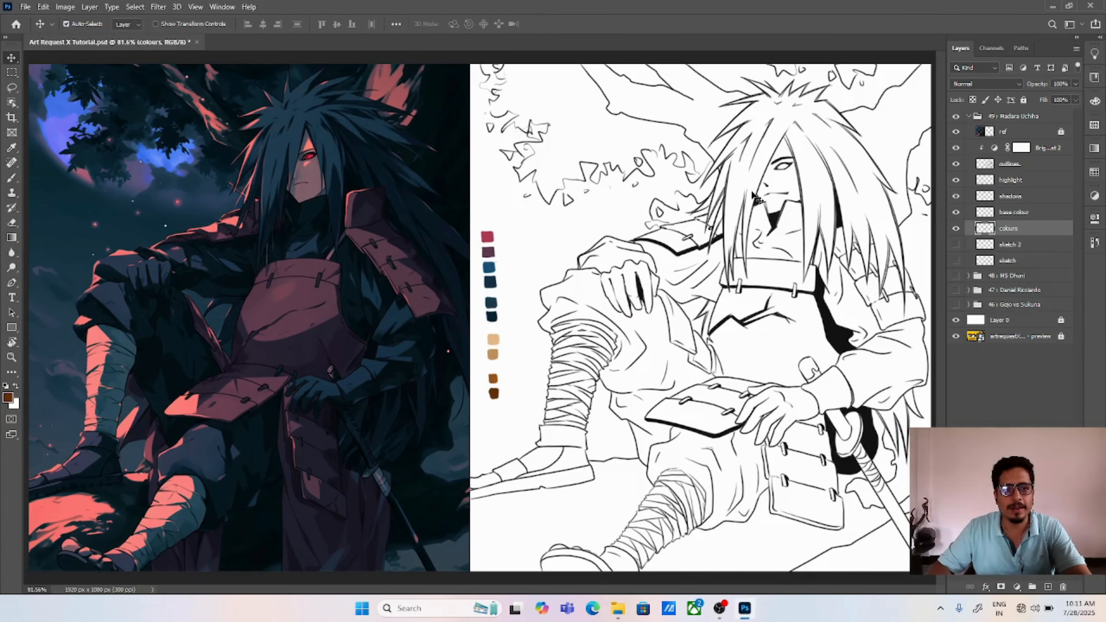
left_click(1019, 213)
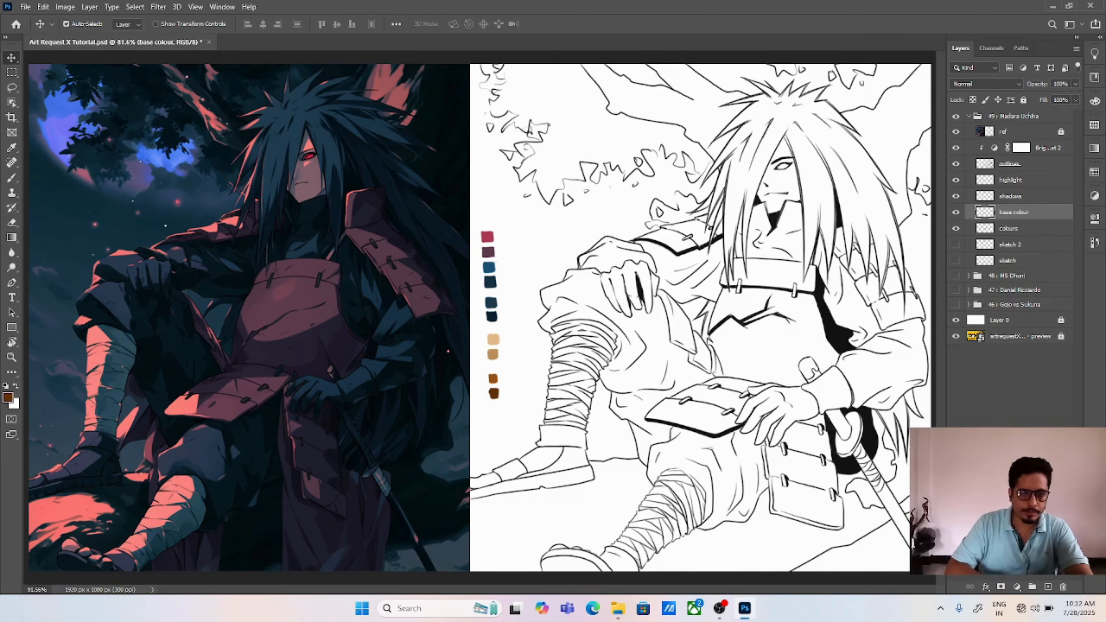
key("ctrl+plus")
key("ctrl+plus")
left_click_drag(802, 209, 361, 398)
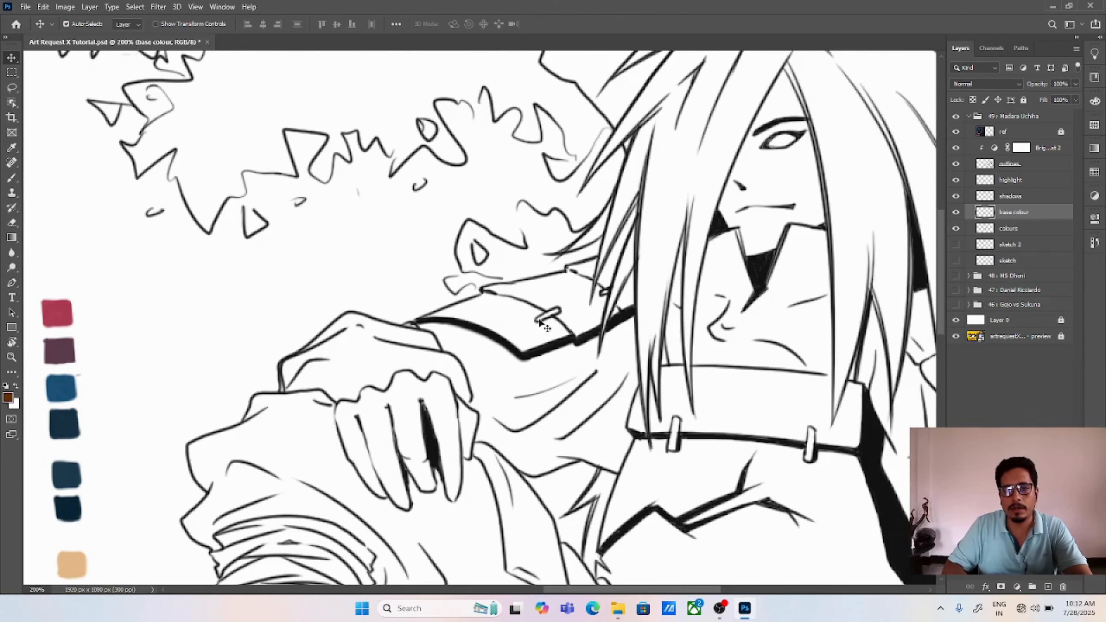
Step: On the outlines layer, extend the shoulder armour's upper outline between the hair strands with a black 3 px brush
left_click(1032, 164)
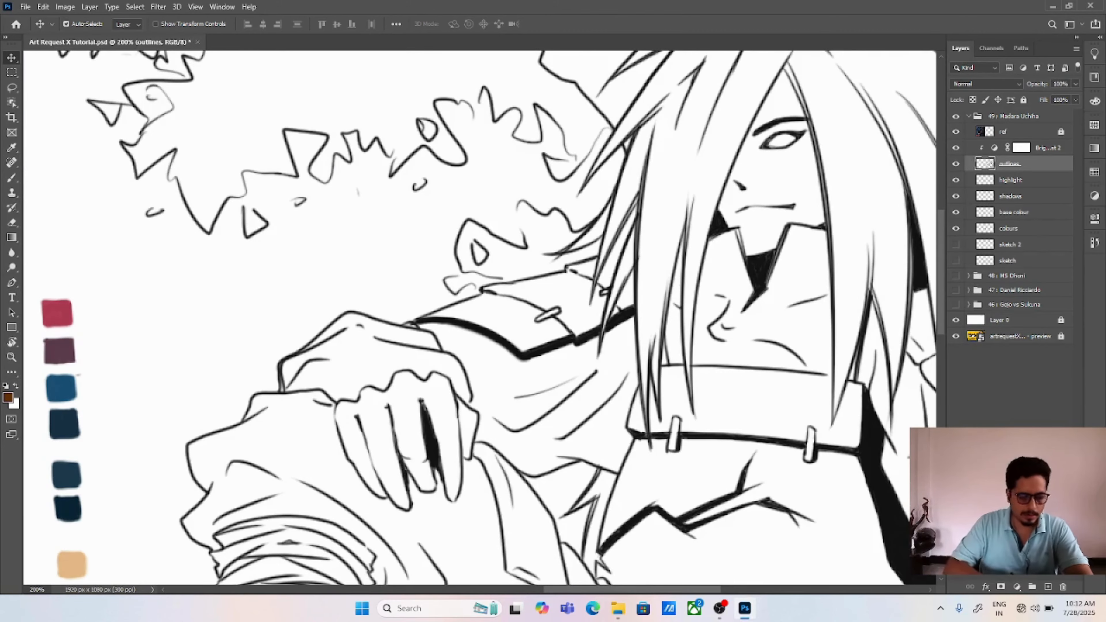
key("ctrl+plus")
key("b")
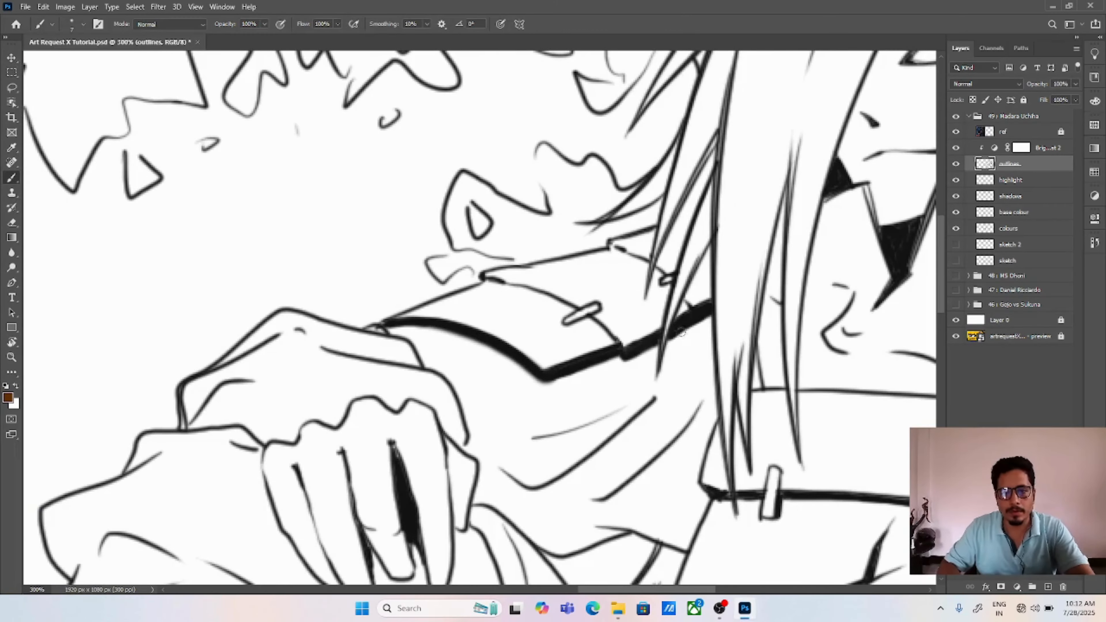
key("d")
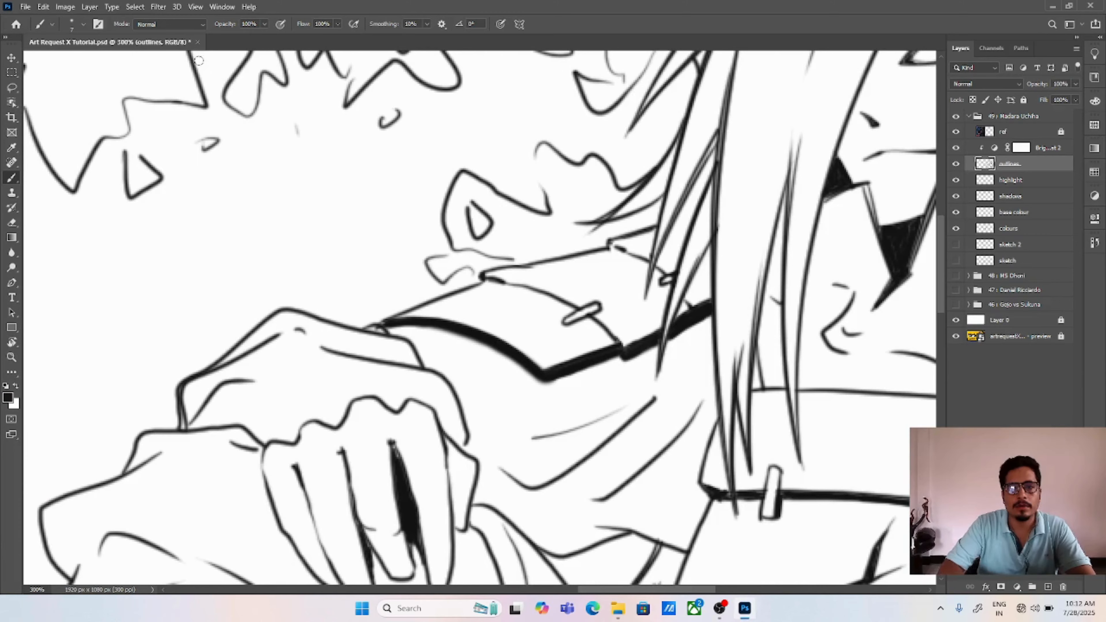
left_click(83, 24)
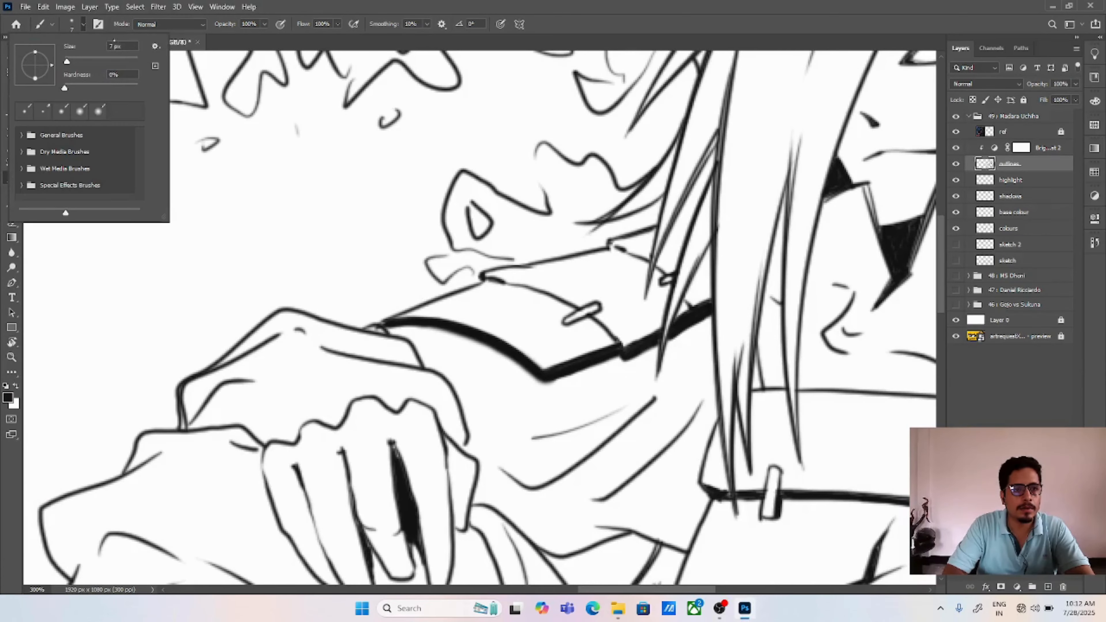
type("3")
key("Return")
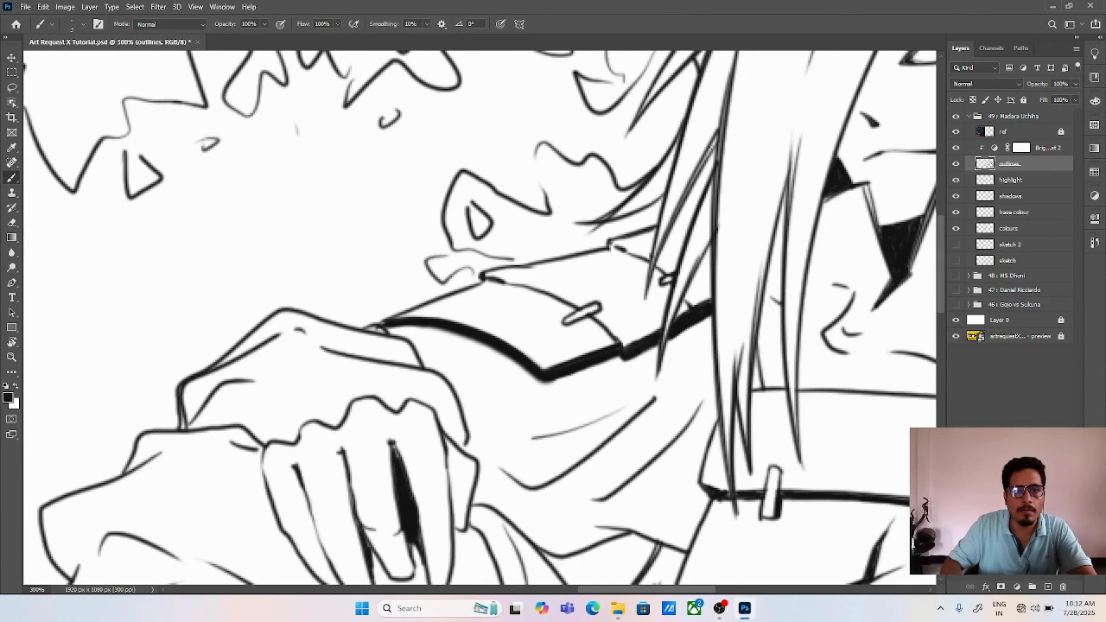
mouse_move(674, 222)
left_mouse_down()
mouse_move(692, 216)
mouse_move(679, 233)
mouse_move(695, 214)
left_mouse_up()
key("ctrl+z")
key("ctrl+z")
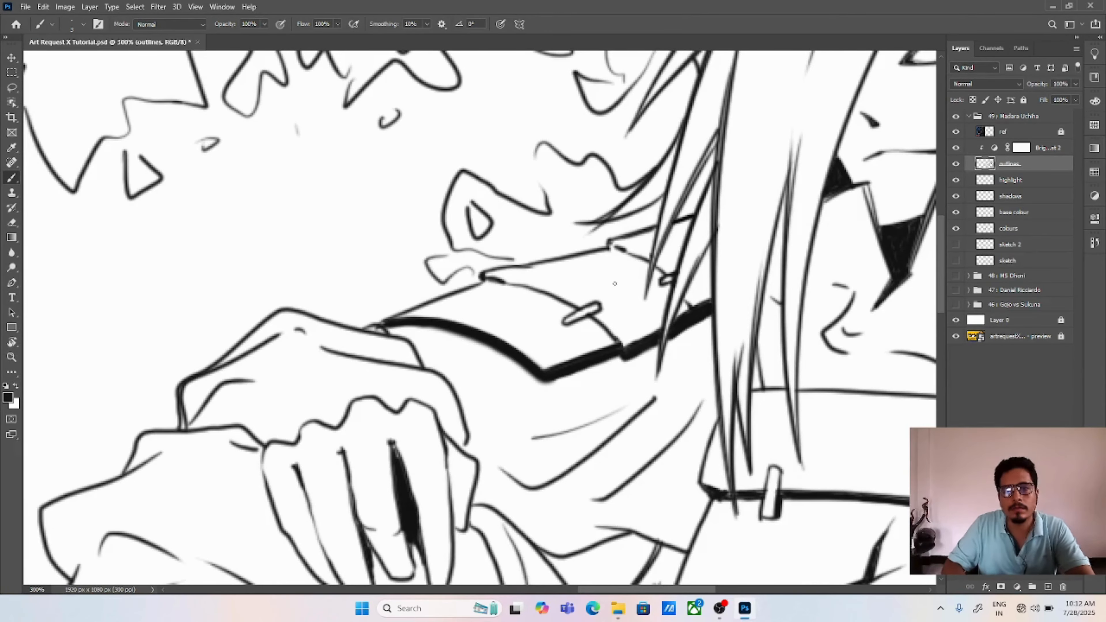
key("v")
key("ctrl+0")
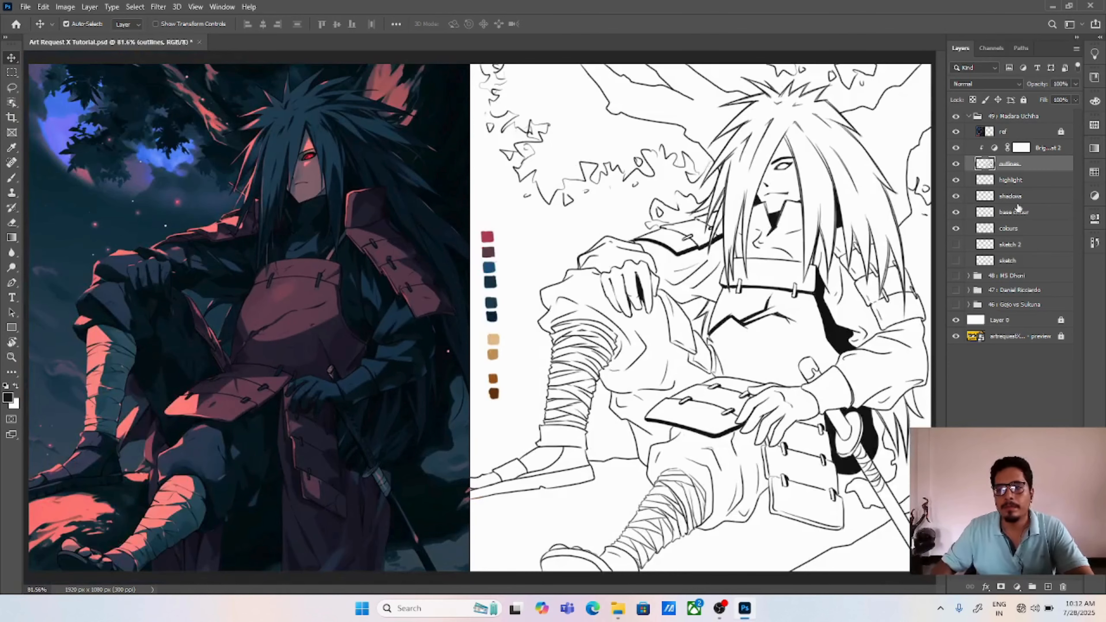
Step: With the base colour layer active, lasso the shoulder armour plates along their outlines, up to the hair strands
left_click(1017, 213)
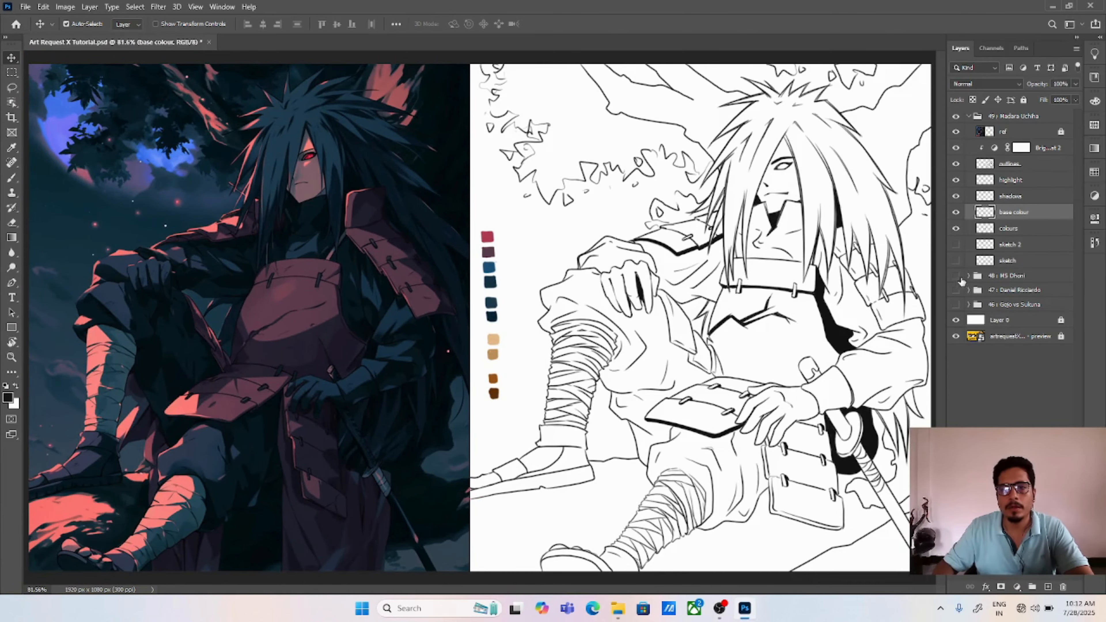
key("ctrl+plus")
key("ctrl+plus")
key("ctrl+plus")
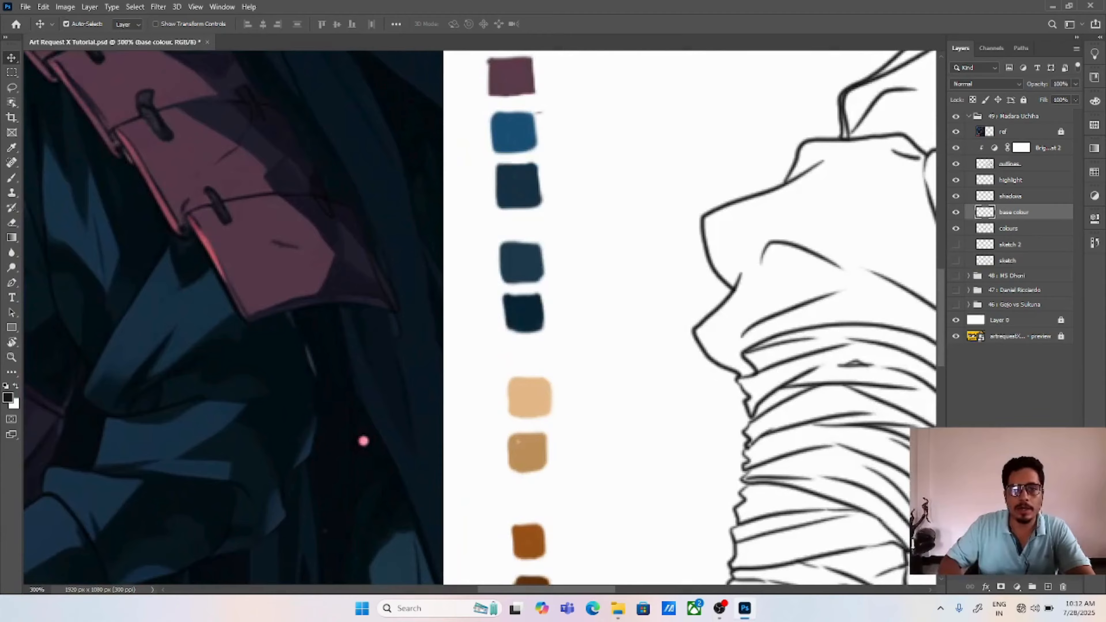
left_click_drag(835, 229, 414, 403)
left_click_drag(736, 237, 562, 314)
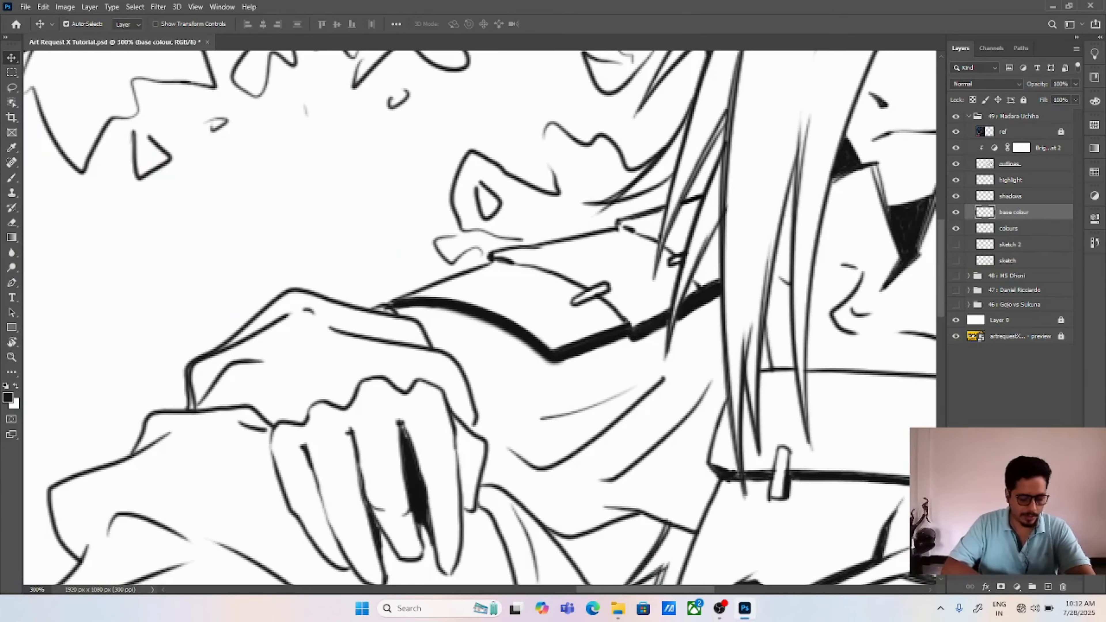
key("ctrl+plus")
left_click_drag(693, 296, 578, 346)
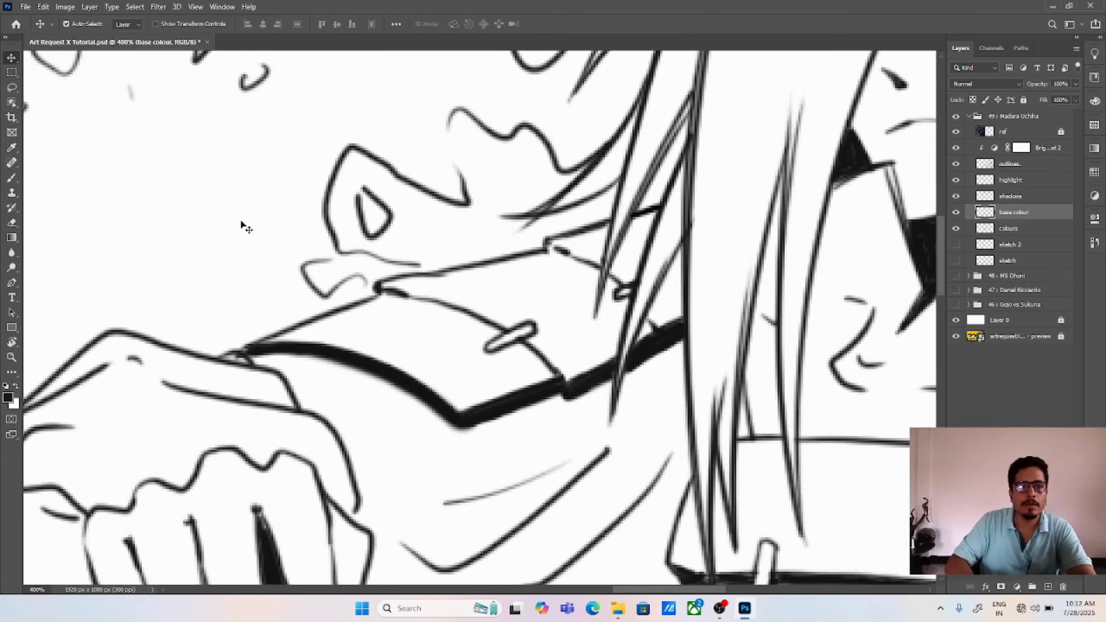
left_click(11, 88)
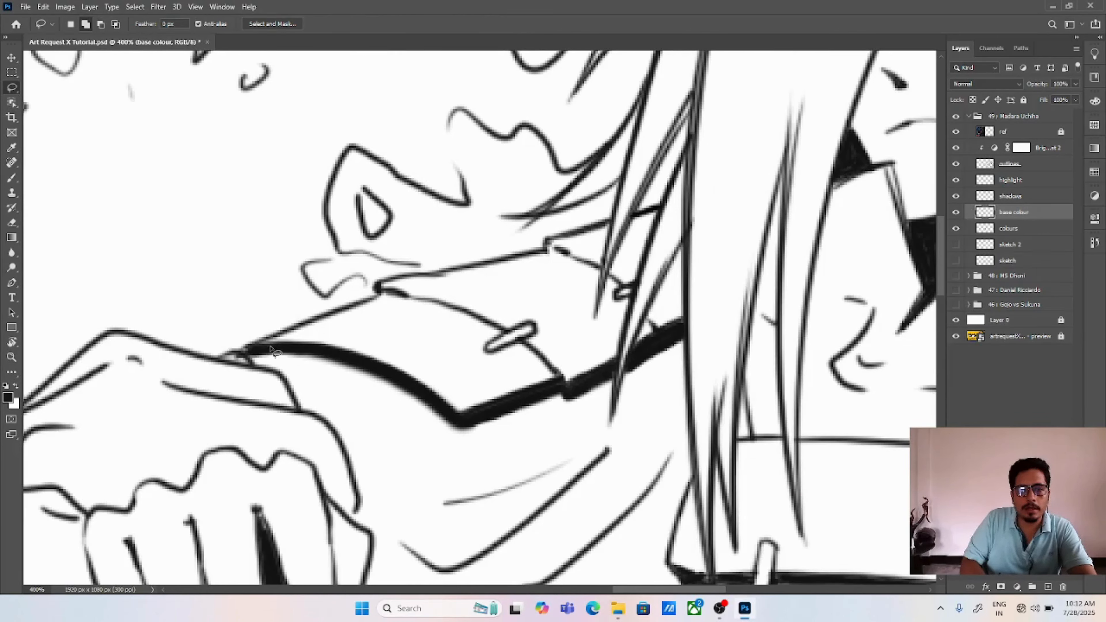
mouse_move(269, 347)
left_mouse_down()
mouse_move(370, 301)
mouse_move(383, 284)
mouse_move(548, 252)
mouse_move(549, 242)
mouse_move(614, 225)
mouse_move(585, 342)
mouse_move(564, 377)
mouse_move(502, 408)
mouse_move(449, 415)
mouse_move(404, 381)
mouse_move(329, 354)
mouse_move(253, 349)
left_mouse_up()
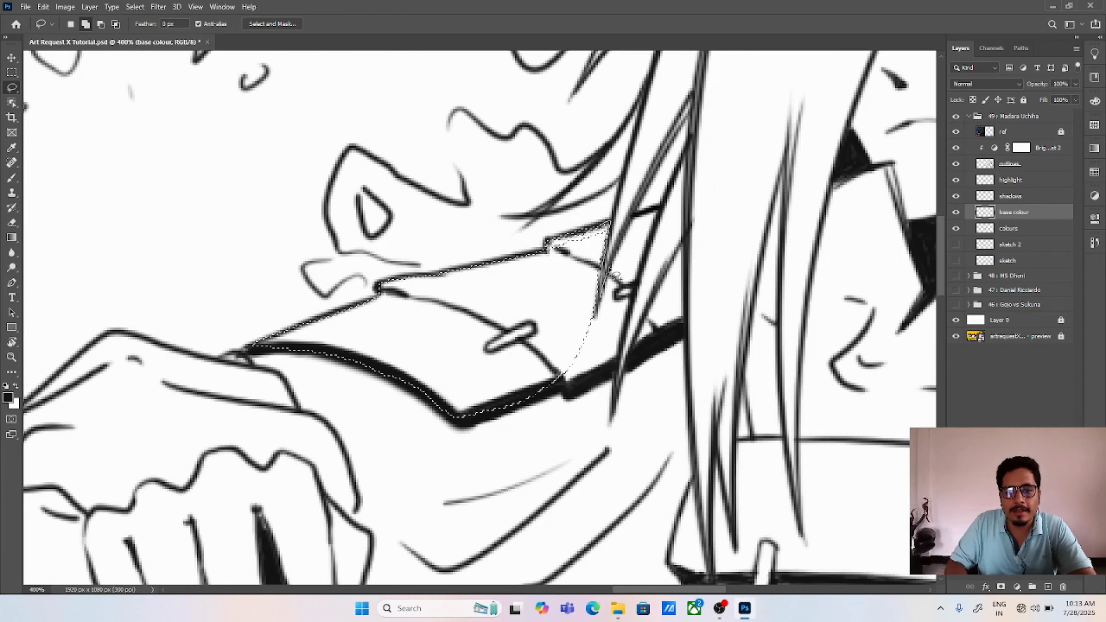
mouse_move(609, 272)
left_mouse_down()
mouse_move(632, 218)
mouse_move(661, 207)
mouse_move(617, 372)
mouse_move(579, 396)
mouse_move(555, 387)
mouse_move(522, 402)
mouse_move(507, 371)
left_mouse_up()
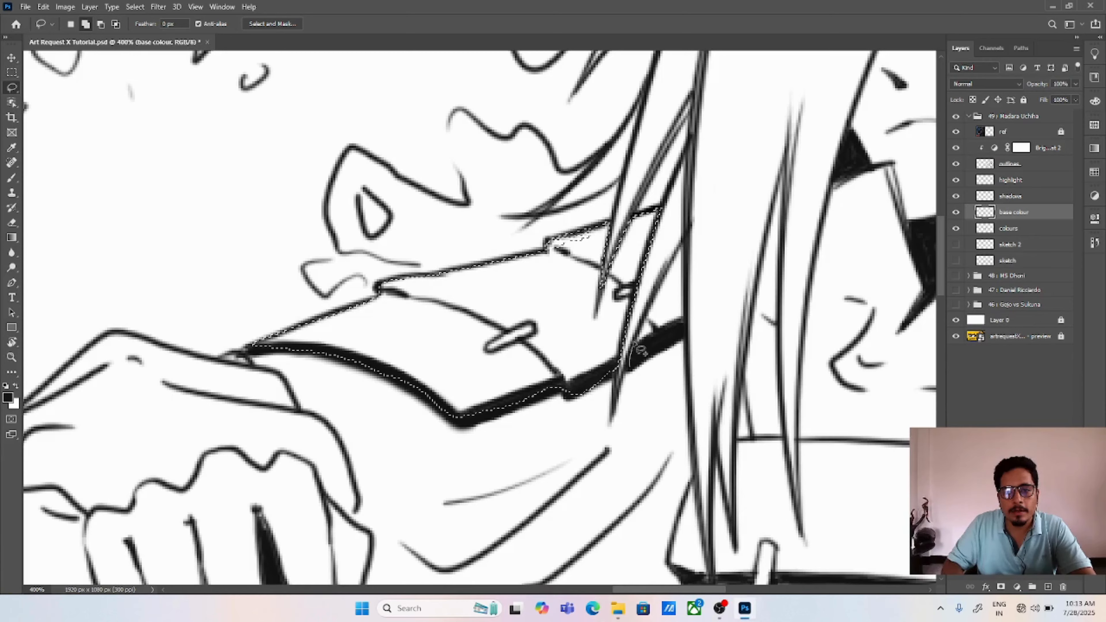
Step: Add the armour section behind the hair strands and the missed parts of its thick lower edge to the lasso selection
left_click_drag(634, 342, 655, 288)
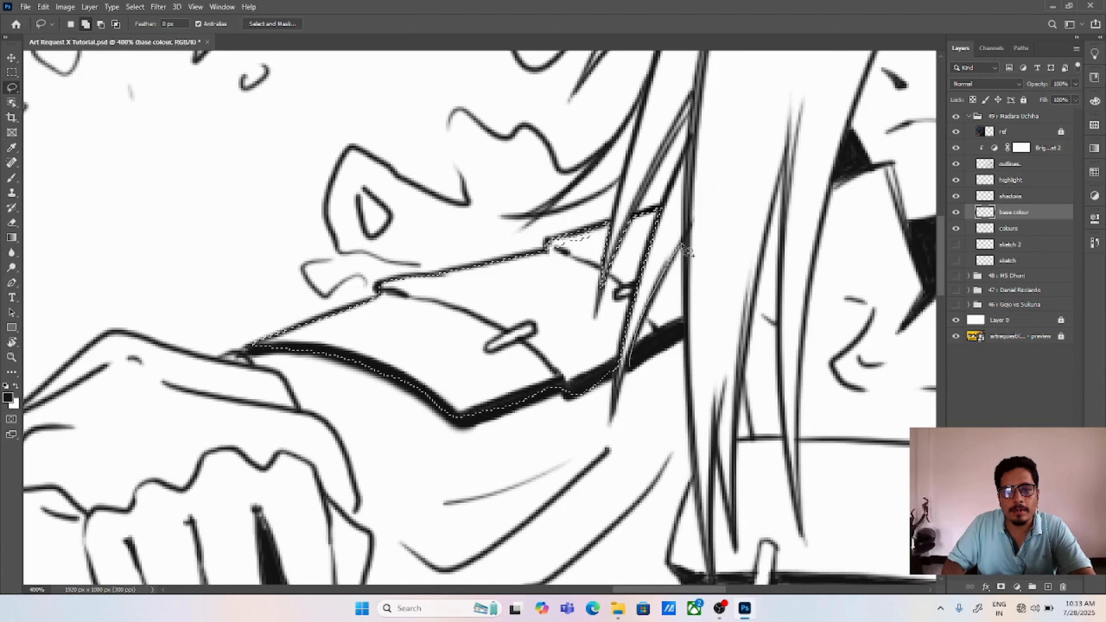
mouse_move(688, 252)
left_mouse_down()
mouse_move(686, 300)
mouse_move(655, 359)
mouse_move(630, 371)
left_mouse_up()
left_click_drag(695, 309, 690, 247)
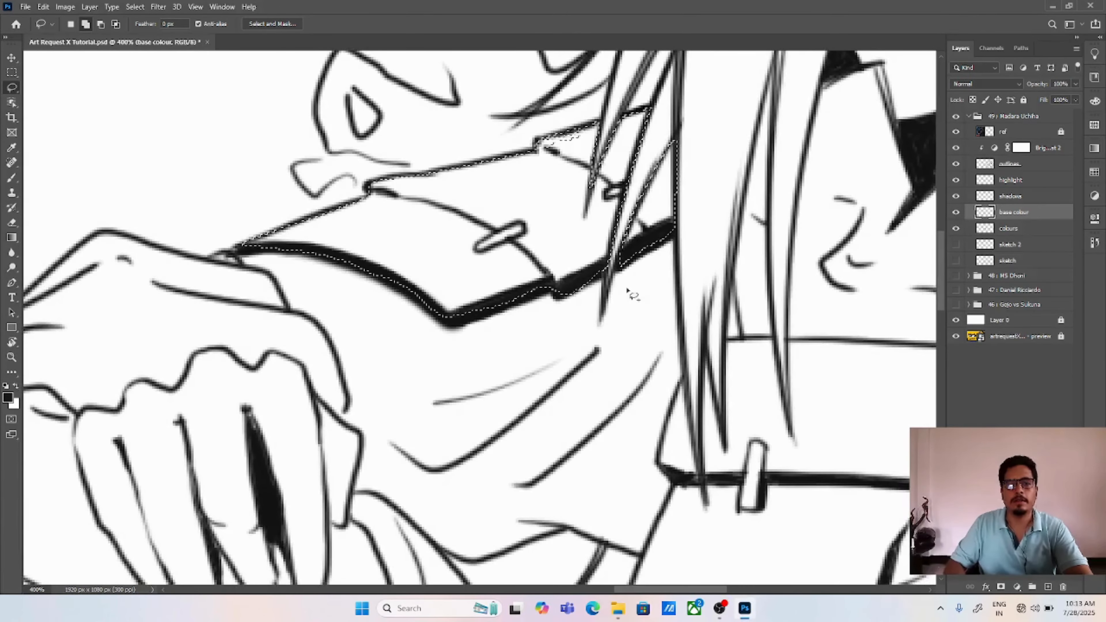
mouse_move(444, 323)
left_mouse_down()
mouse_move(529, 298)
mouse_move(501, 299)
left_mouse_up()
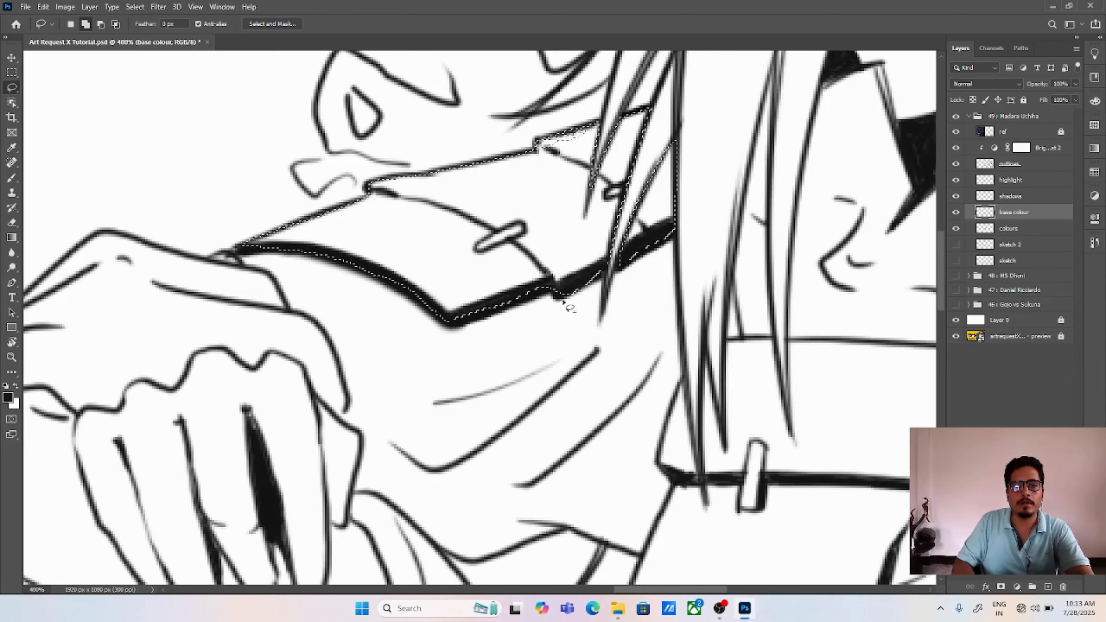
left_click_drag(577, 292, 604, 269)
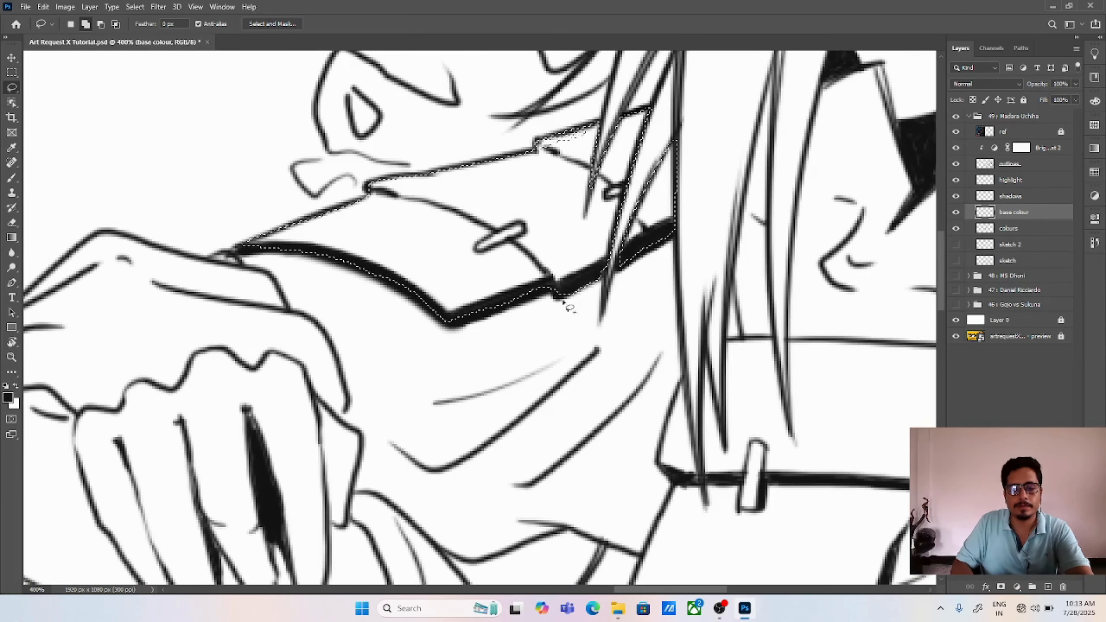
Step: Add the chest armour's section beneath the hair strands to the selection, tracing around the strand tips and down its outer edge
mouse_move(624, 324)
left_mouse_down()
mouse_move(551, 298)
mouse_move(389, 276)
mouse_move(347, 141)
left_mouse_up()
mouse_move(385, 293)
left_mouse_down()
mouse_move(397, 186)
mouse_move(415, 288)
left_mouse_up()
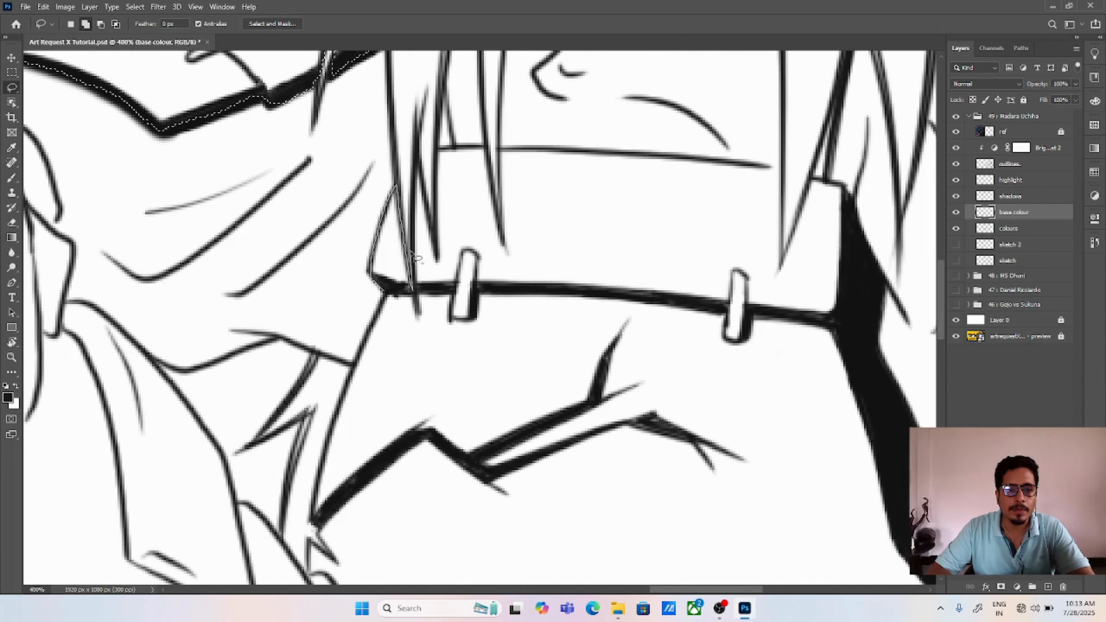
mouse_move(411, 222)
left_mouse_down()
mouse_move(415, 158)
mouse_move(437, 253)
mouse_move(435, 206)
left_mouse_up()
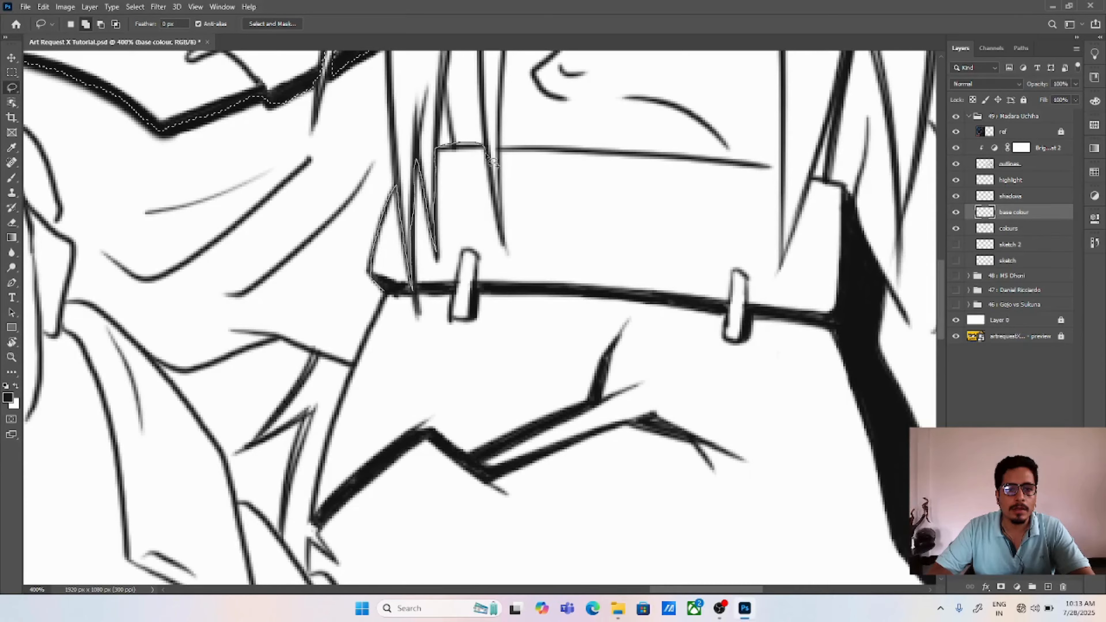
mouse_move(490, 162)
left_mouse_down()
mouse_move(502, 298)
mouse_move(489, 424)
mouse_move(432, 503)
mouse_move(340, 565)
left_mouse_up()
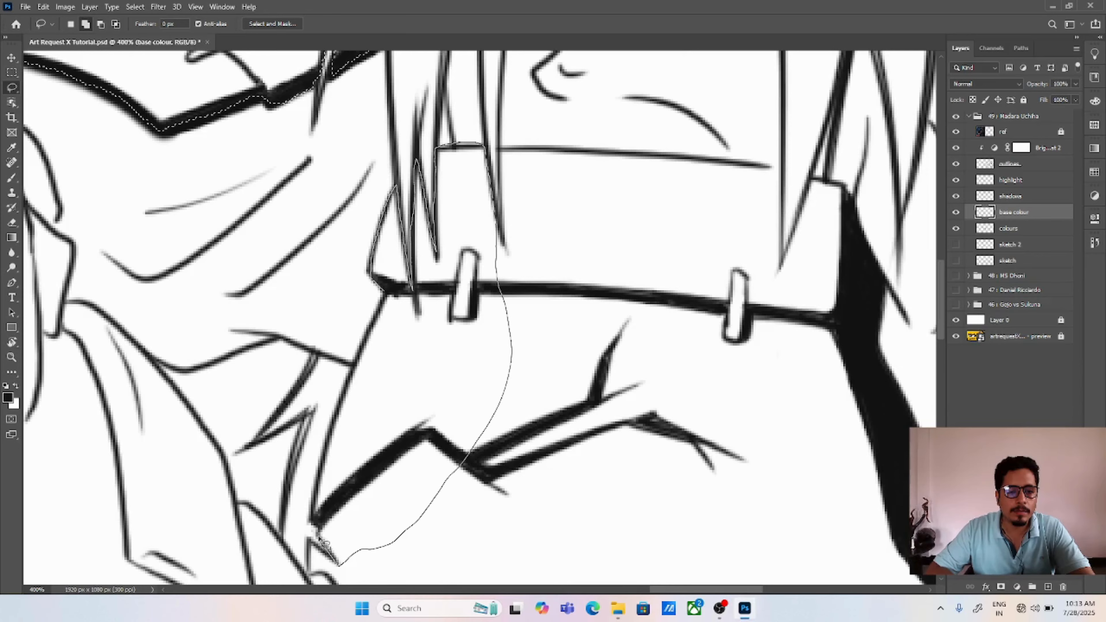
left_click_drag(318, 528, 327, 477)
left_click_drag(344, 405, 392, 274)
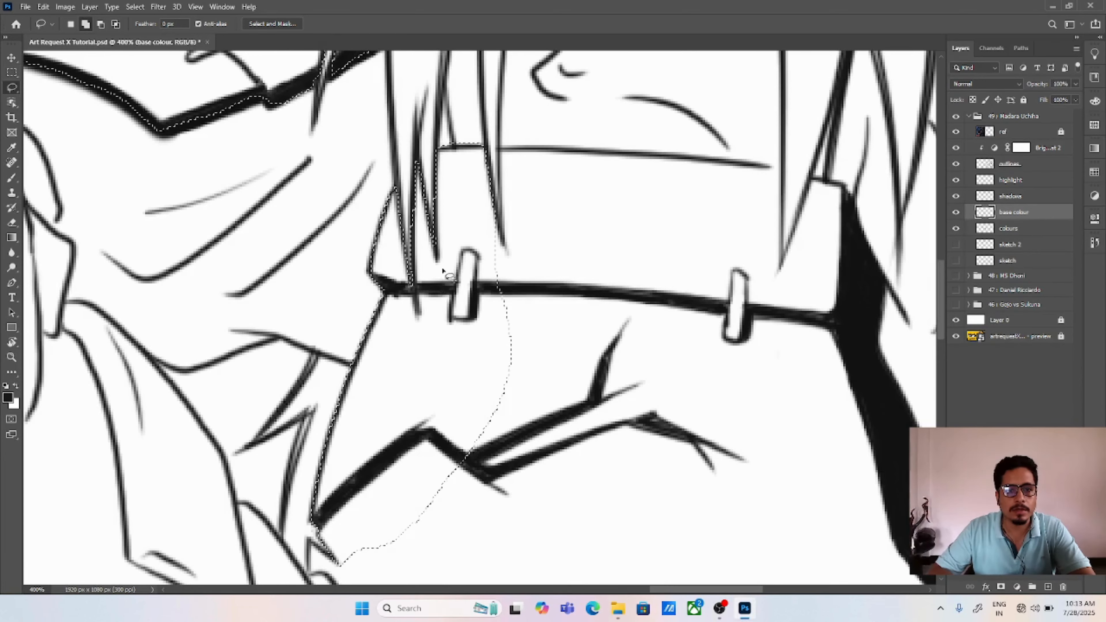
Step: Trim the selection at the chest armour's top edge between the strands, and extend it along that edge across the upper chest
left_click(100, 24)
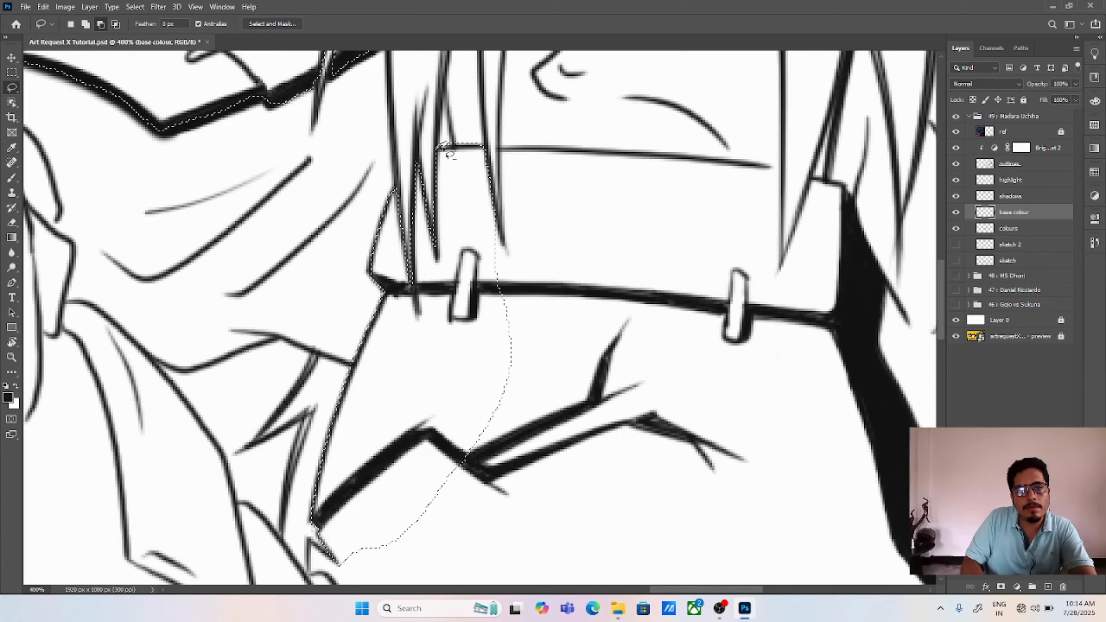
left_click_drag(491, 147, 437, 147)
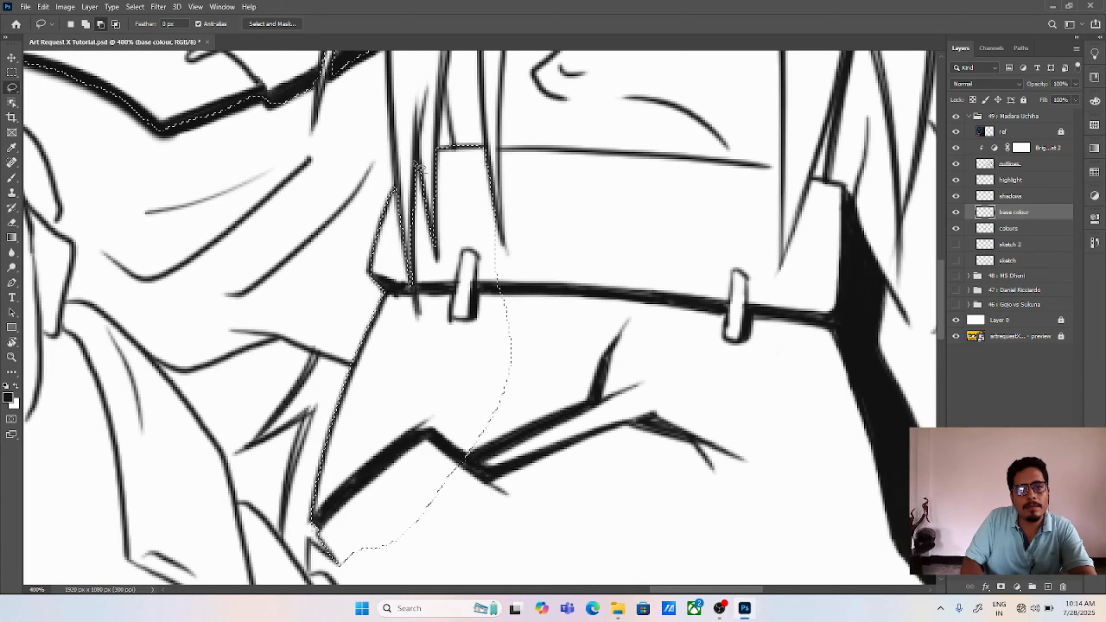
left_click(87, 24)
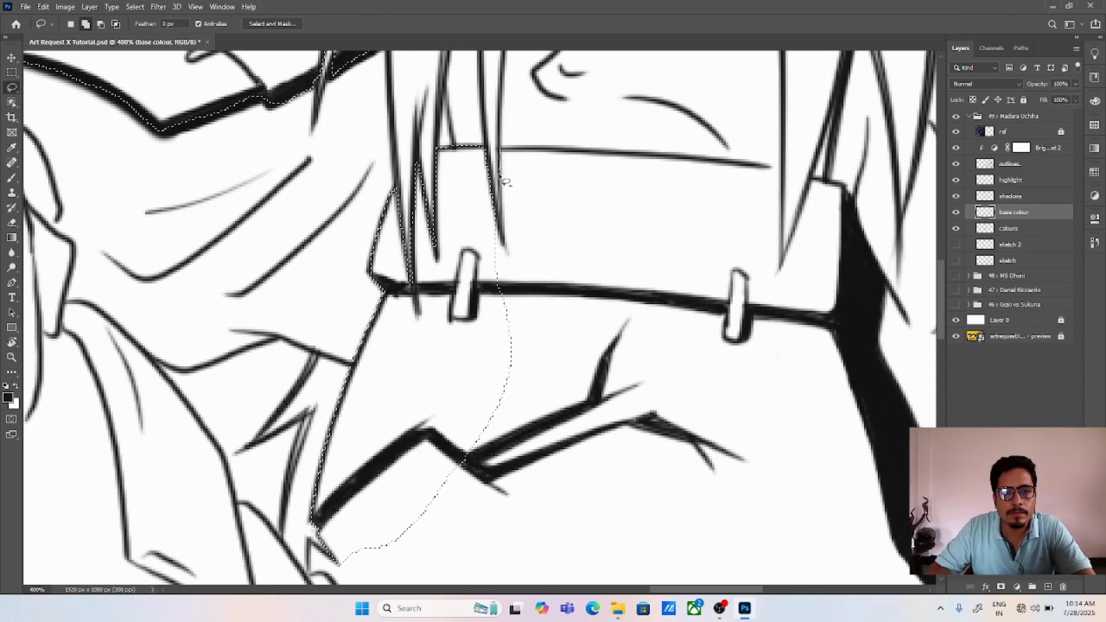
mouse_move(490, 208)
left_mouse_down()
mouse_move(479, 335)
mouse_move(517, 429)
mouse_move(638, 452)
mouse_move(688, 297)
mouse_move(642, 208)
mouse_move(593, 153)
mouse_move(510, 156)
left_mouse_up()
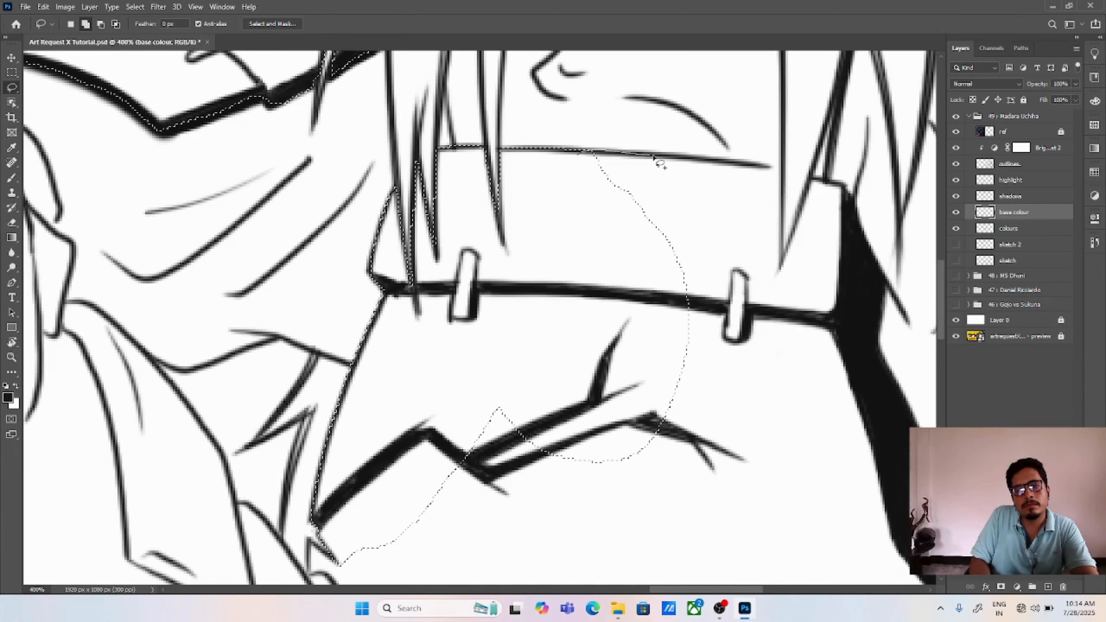
mouse_move(583, 158)
left_mouse_down()
mouse_move(767, 169)
mouse_move(592, 259)
mouse_move(548, 264)
left_mouse_up()
Step: Sample the crimson swatch, fill the selected shoulder and chest armour areas with it, and deselect
key("v")
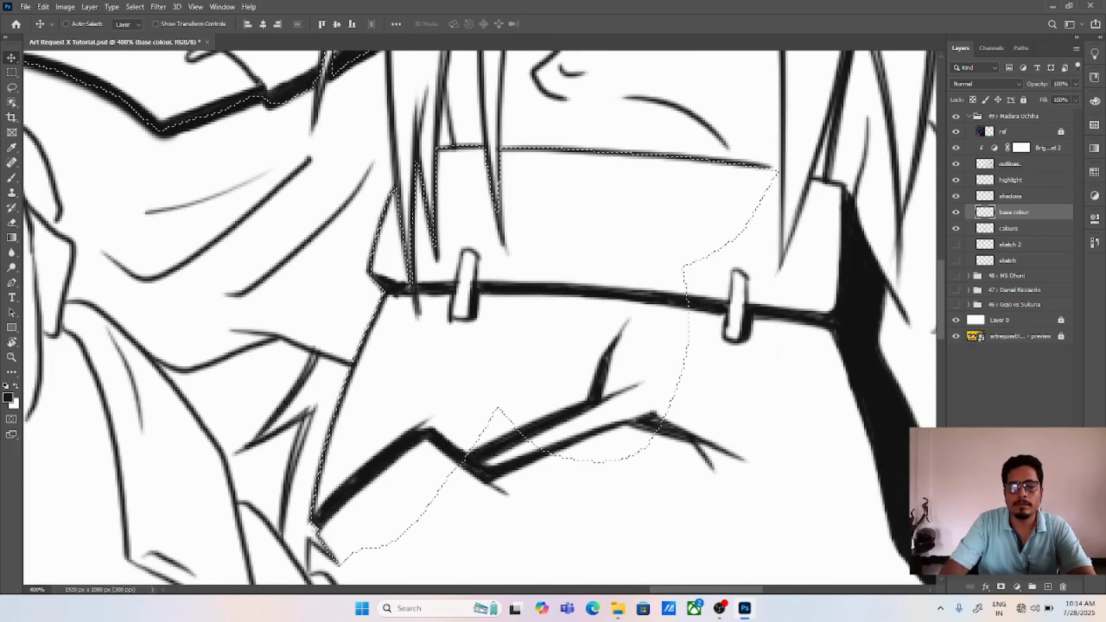
key("ctrl+0")
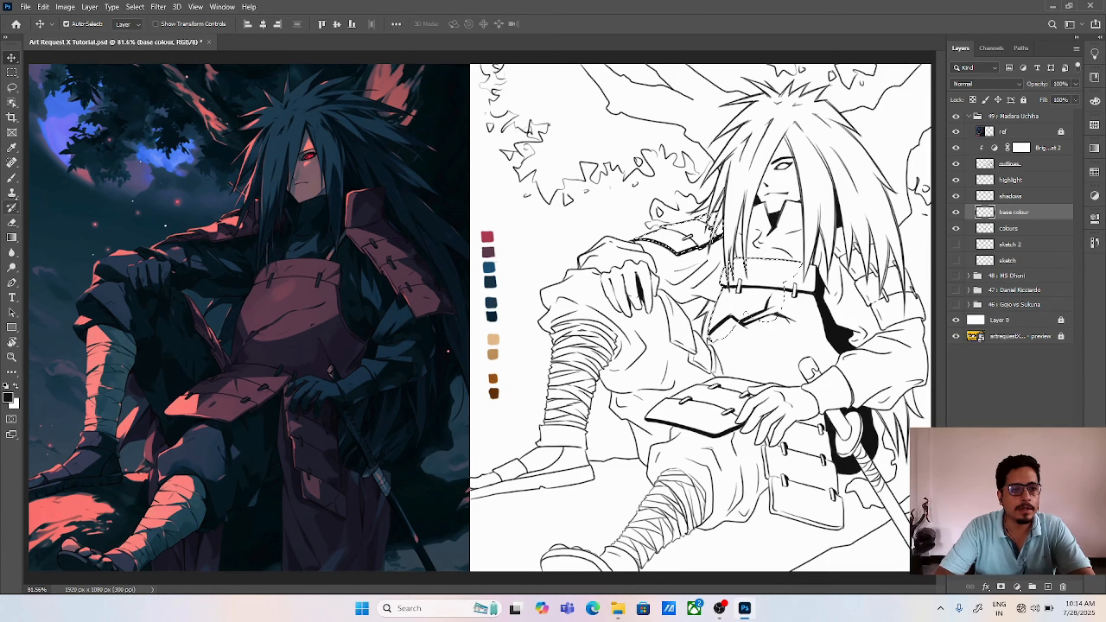
key("i")
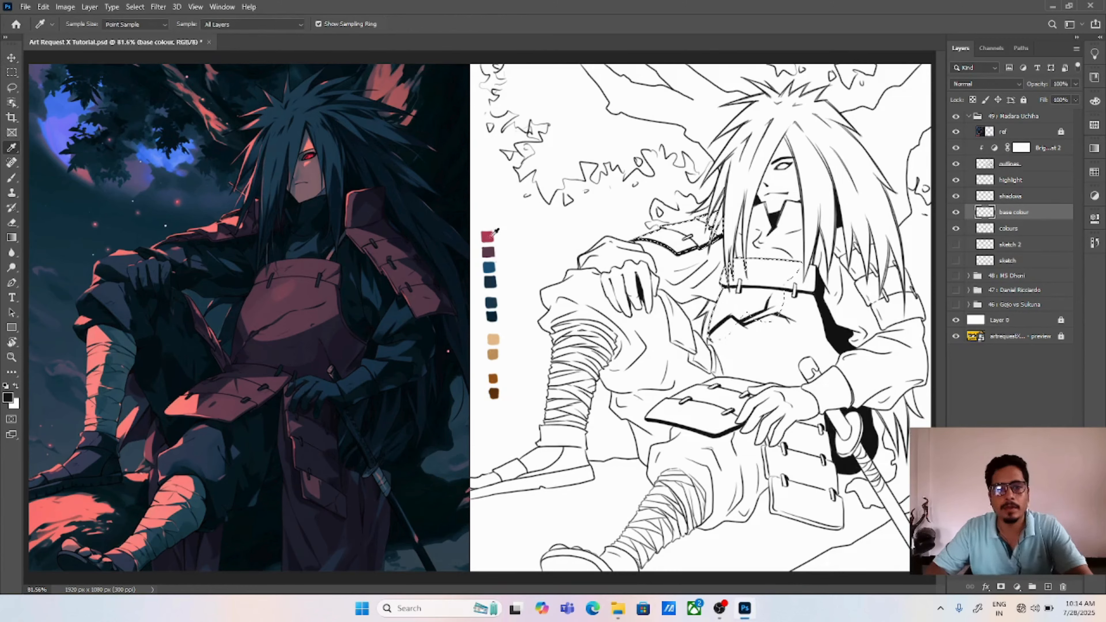
left_click(492, 234)
key("alt+BackSpace")
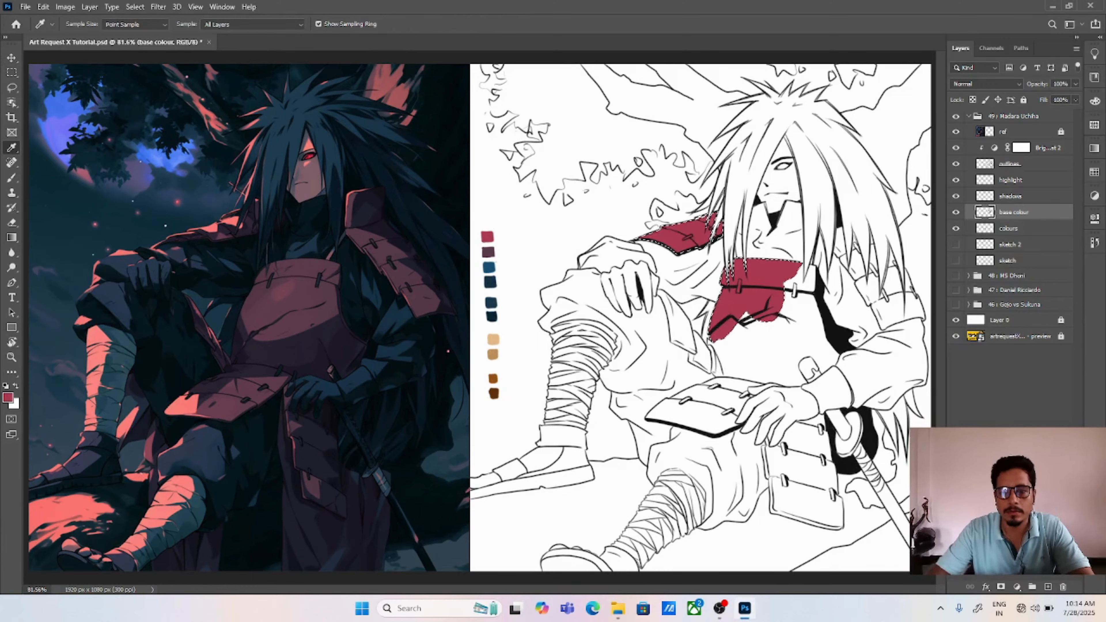
key("ctrl+d")
Step: Examine the crimson fill on the shoulder and chest armour up close against the outlines, leaving no layer selected
key("v")
key("ctrl+plus")
key("ctrl+plus")
left_click_drag(885, 259, 379, 370)
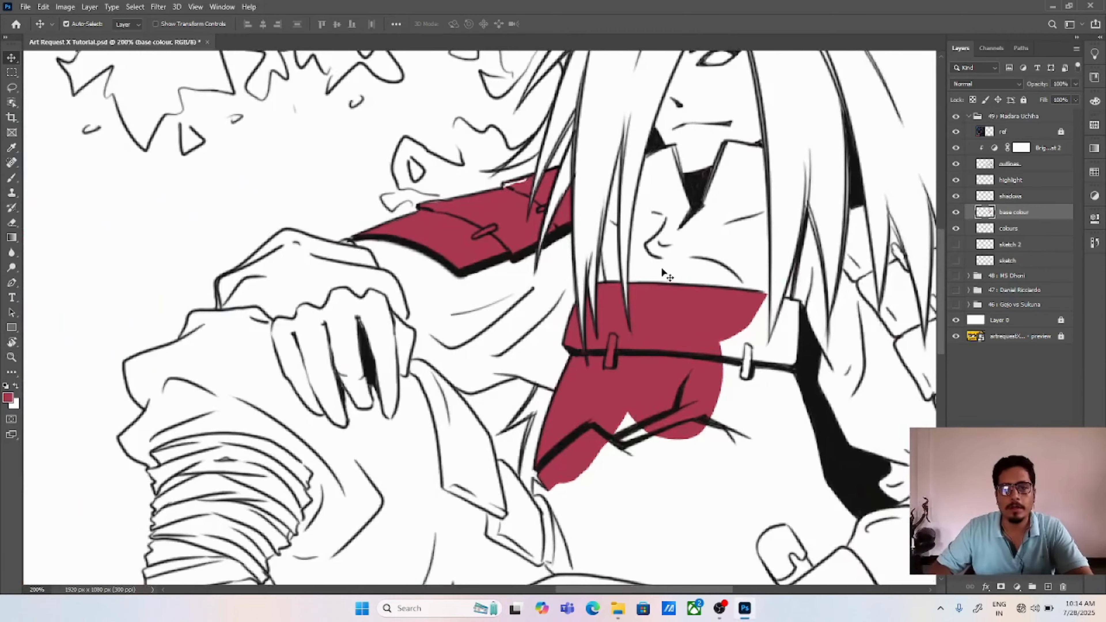
mouse_move(661, 266)
left_mouse_down()
mouse_move(664, 304)
mouse_move(643, 185)
mouse_move(685, 287)
left_mouse_up()
key("ctrl+0")
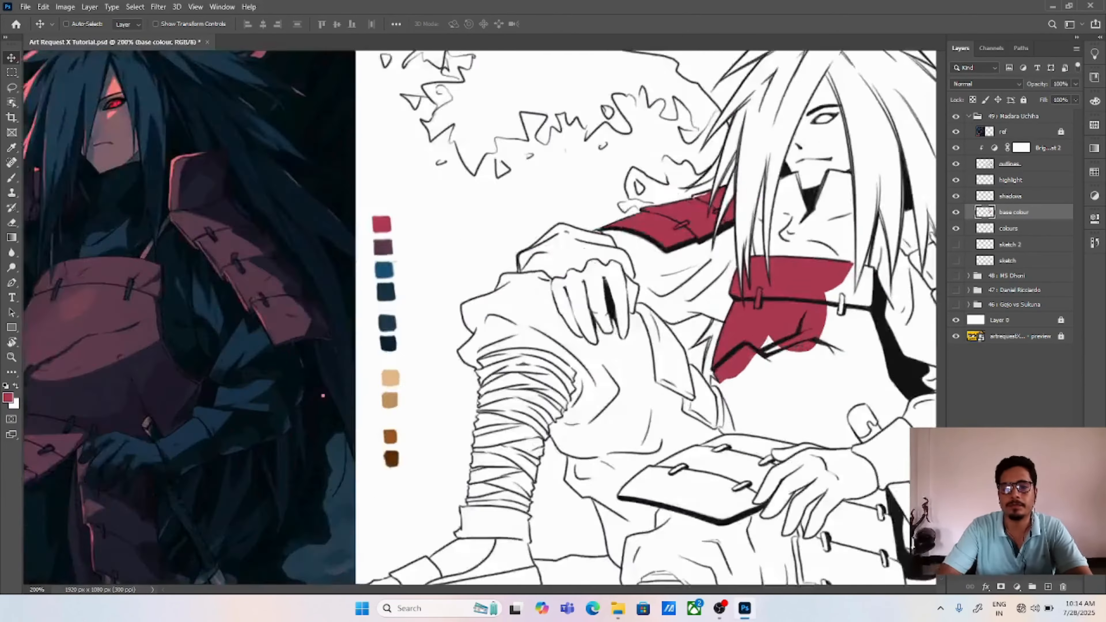
left_click(992, 401)
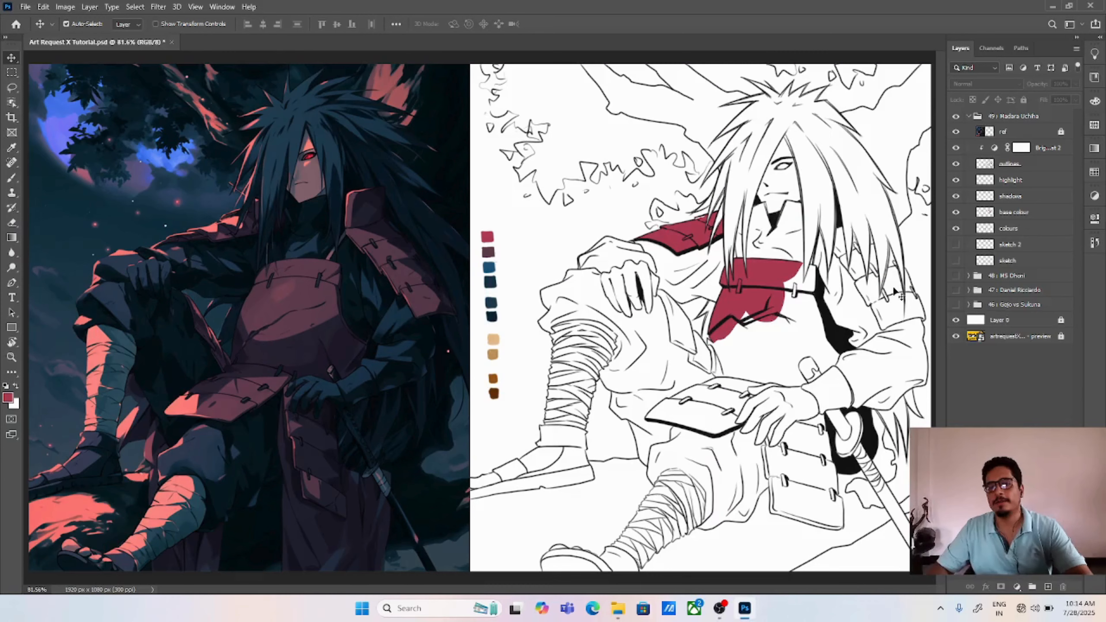
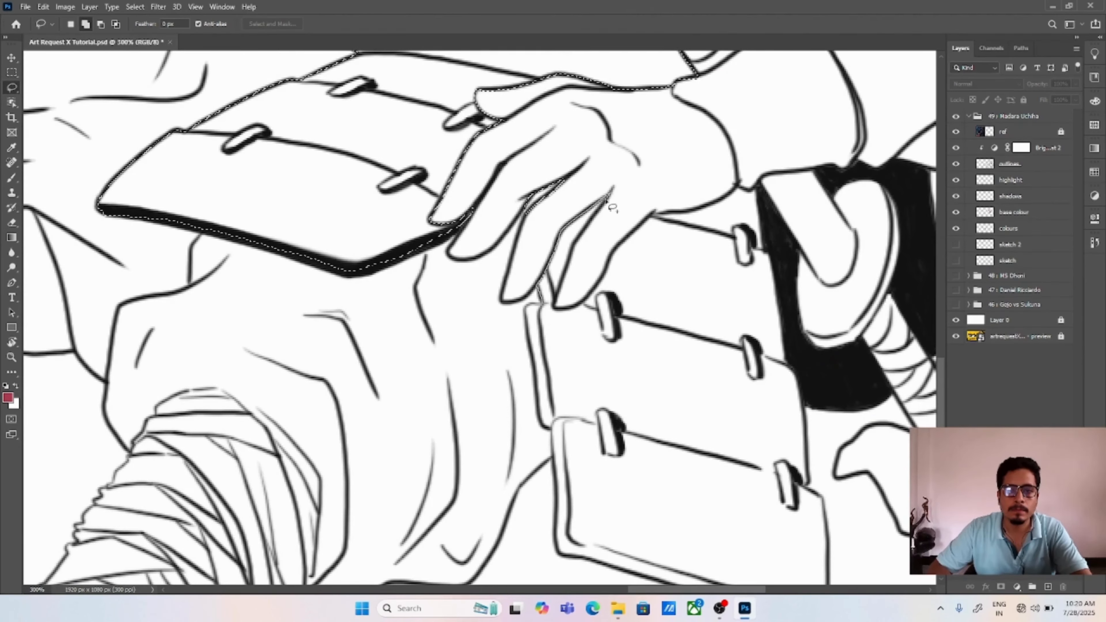
Step: Add the hanging waist armour's inner part to the selection, tracing its stacked plate edges and the outline of the fingers above
left_click_drag(566, 273, 535, 364)
mouse_move(541, 311)
left_mouse_down()
mouse_move(509, 282)
mouse_move(528, 368)
left_mouse_up()
mouse_move(535, 470)
left_mouse_down()
mouse_move(677, 213)
mouse_move(592, 188)
left_mouse_up()
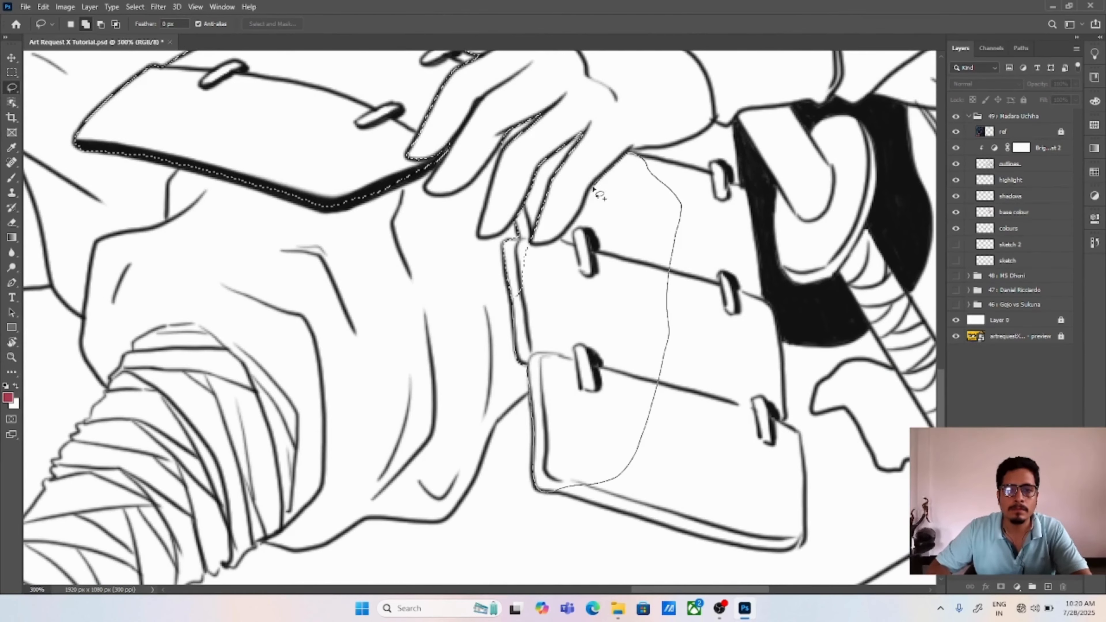
left_click_drag(526, 274, 564, 236)
left_click_drag(640, 157, 540, 192)
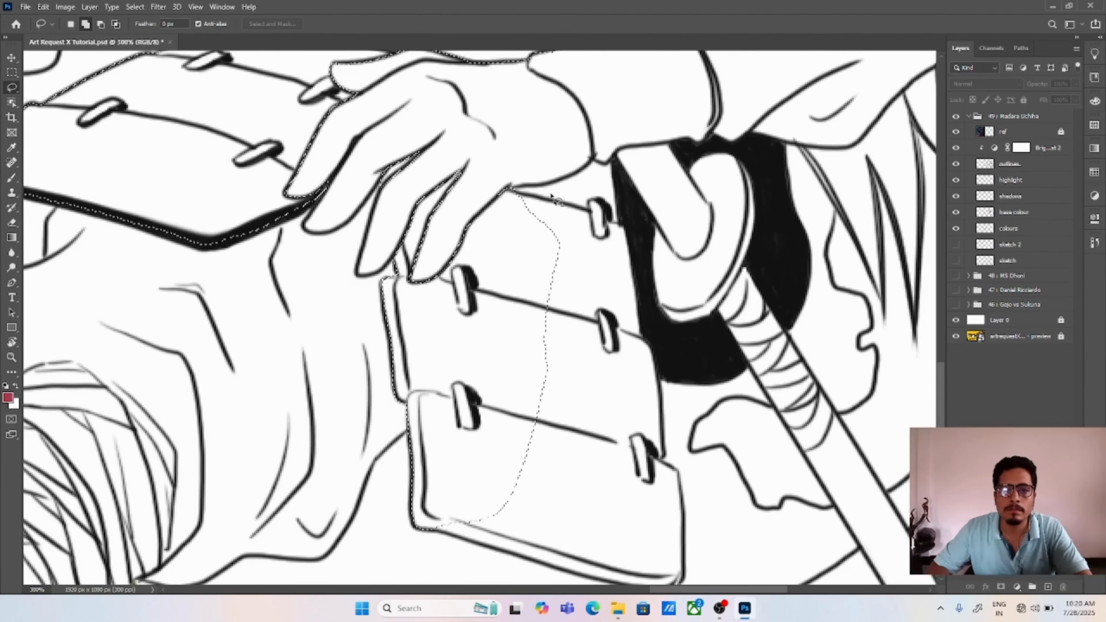
Step: Extend the selection across the hanging waist armour, following its upper edge by the wrist, its outer side and its lower rim
mouse_move(601, 165)
left_mouse_down()
mouse_move(542, 397)
mouse_move(630, 264)
mouse_move(568, 386)
left_mouse_up()
left_click_drag(599, 371, 570, 269)
mouse_move(605, 230)
left_mouse_down()
mouse_move(634, 302)
mouse_move(490, 383)
left_mouse_up()
mouse_move(592, 330)
left_mouse_down()
mouse_move(568, 257)
mouse_move(630, 357)
mouse_move(494, 327)
left_mouse_up()
mouse_move(608, 286)
left_mouse_down()
mouse_move(626, 300)
mouse_move(593, 376)
mouse_move(378, 346)
left_mouse_up()
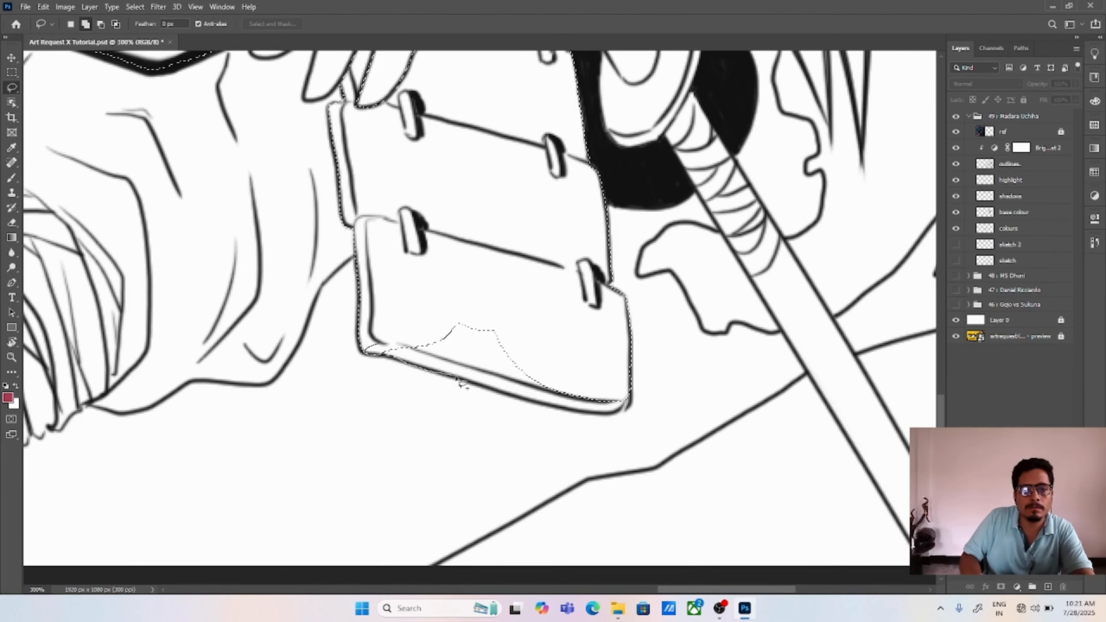
mouse_move(559, 409)
left_mouse_down()
mouse_move(535, 314)
mouse_move(437, 330)
left_mouse_up()
left_click_drag(442, 335, 570, 511)
Step: Fill the selected chest and waist armour areas with crimson on the base colour layer, and deselect
key("ctrl+0")
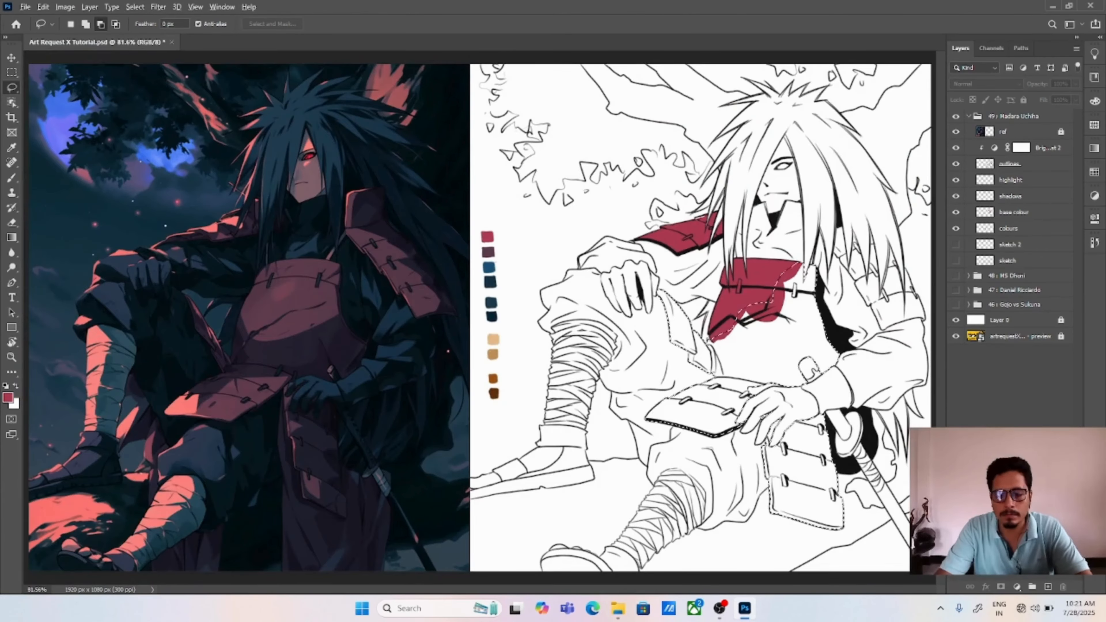
left_click(1013, 211)
key("alt+BackSpace")
key("ctrl+d")
Step: Select the uppermost plates of the other shoulder's armour, tracing their inner edge and the gaps between the hair strands
key("ctrl+plus")
key("ctrl+plus")
left_click_drag(892, 309, 365, 383)
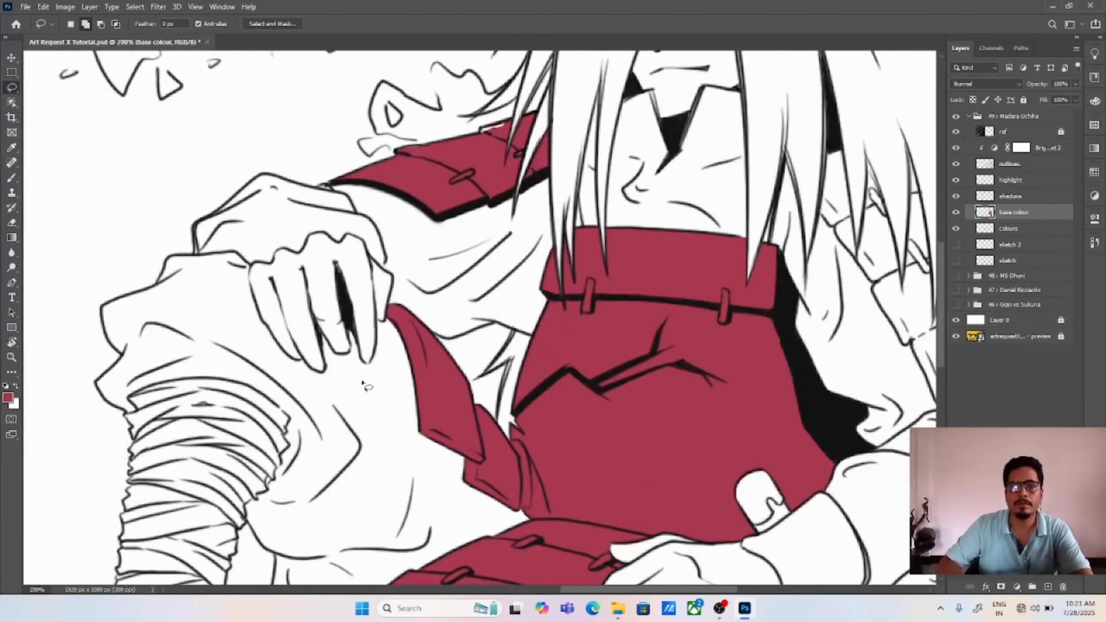
left_click_drag(762, 322, 377, 377)
key("ctrl+plus")
key("ctrl+plus")
left_click_drag(396, 166, 431, 232)
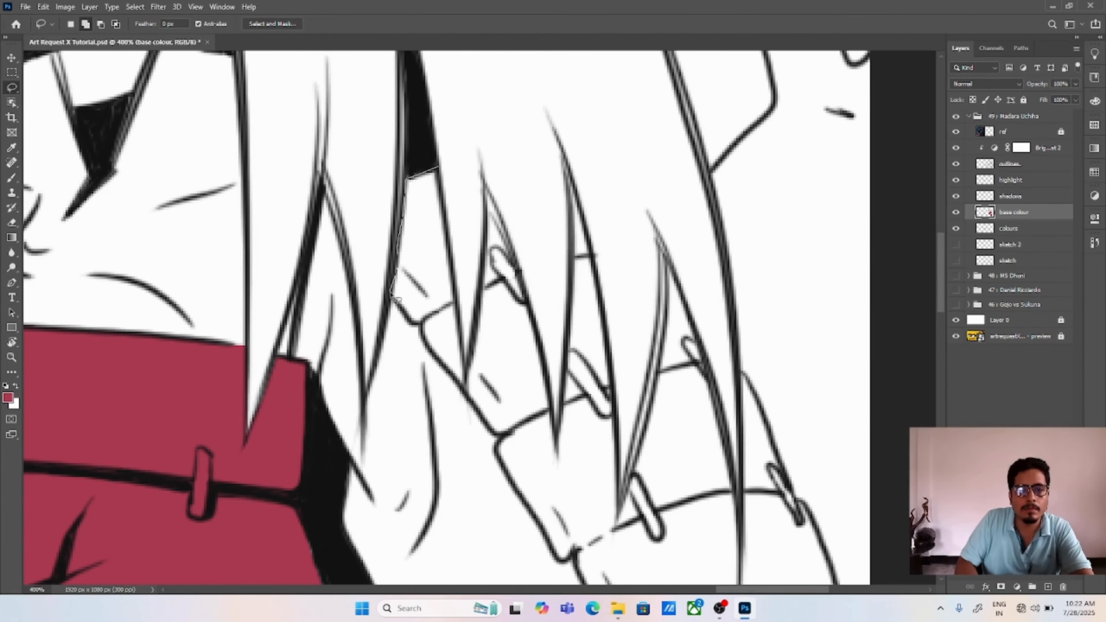
key("ctrl+z")
mouse_move(432, 327)
left_mouse_down()
mouse_move(405, 203)
mouse_move(430, 351)
mouse_move(463, 383)
left_mouse_up()
mouse_move(487, 267)
left_mouse_down()
mouse_move(471, 368)
mouse_move(483, 417)
left_mouse_up()
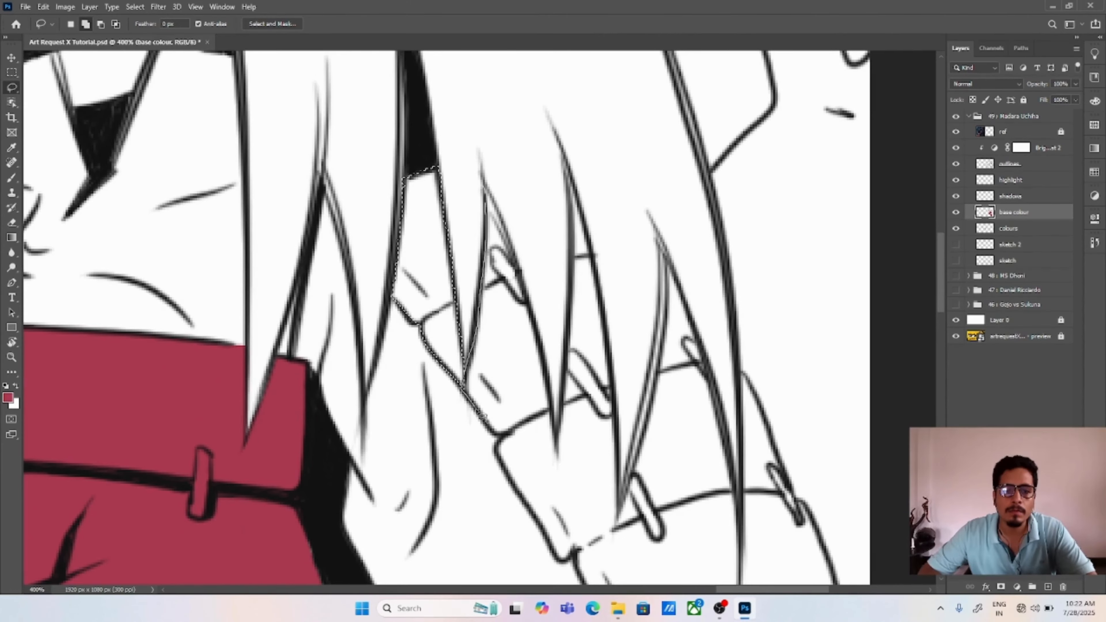
left_click_drag(515, 254, 483, 181)
left_click_drag(541, 311, 535, 240)
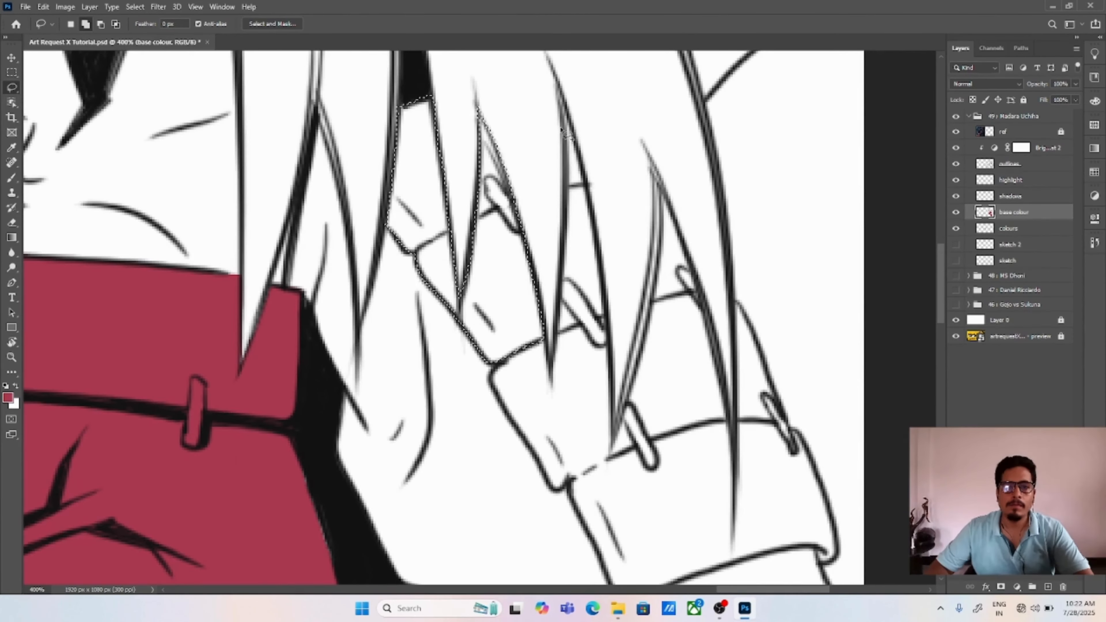
Step: Add the next shoulder armour plate to the selection, tracing its inner edge and the surrounding hair strands
left_click_drag(557, 83, 566, 144)
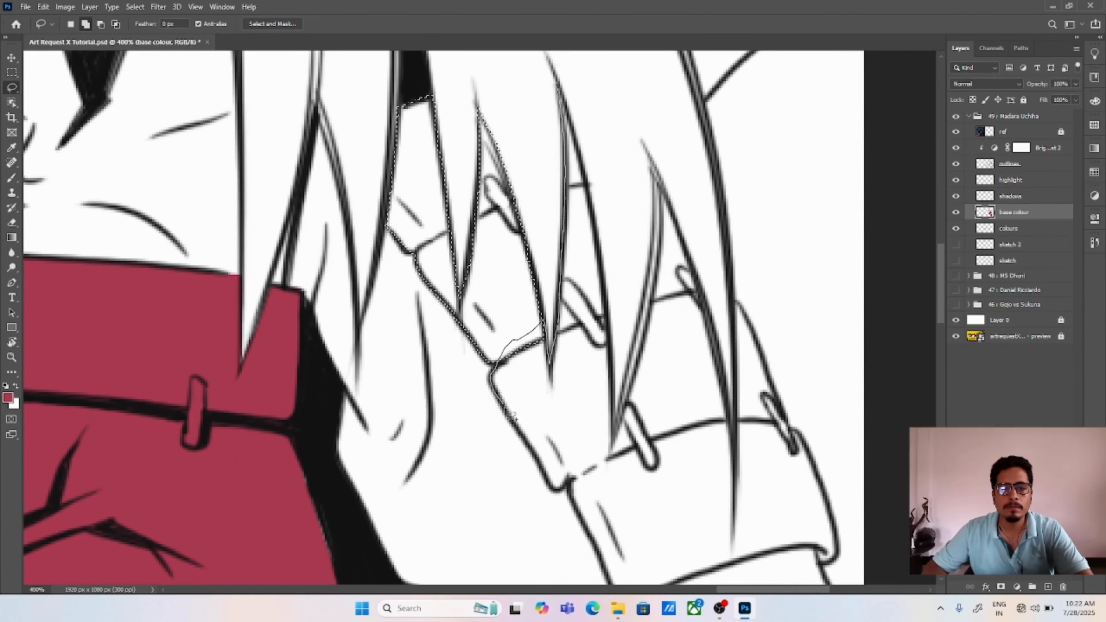
mouse_move(569, 479)
left_mouse_down()
mouse_move(608, 322)
mouse_move(604, 263)
left_mouse_up()
left_click_drag(573, 126, 558, 83)
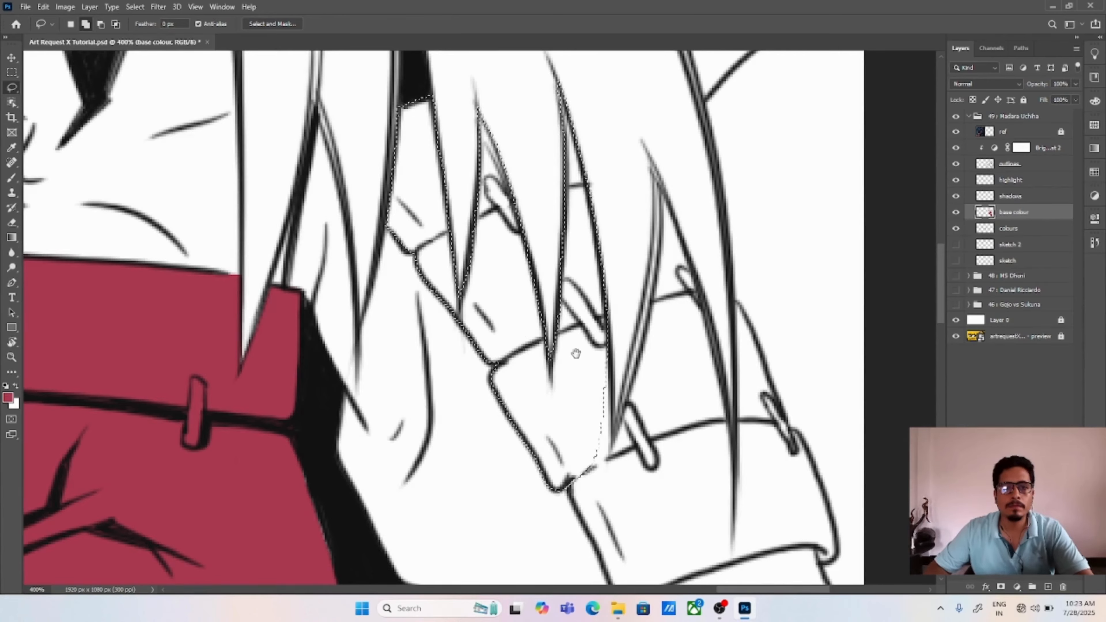
left_click_drag(575, 353, 505, 249)
left_click_drag(590, 78, 586, 185)
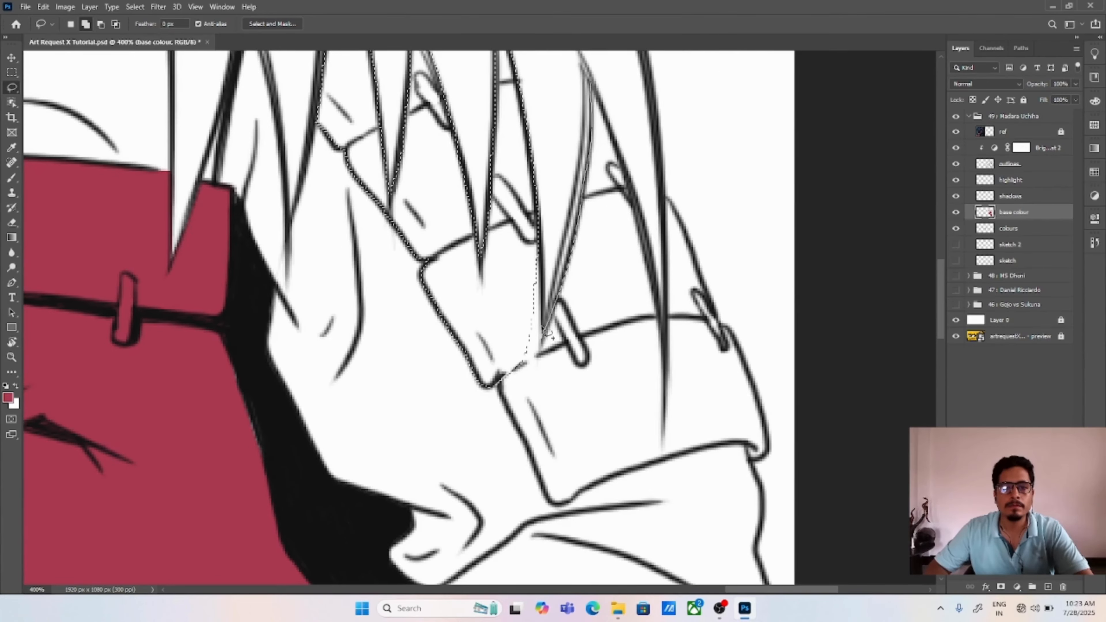
Step: Extend the selection over the lowest shoulder armour plates, following the bottom rim, the outer edge and the remaining strand gaps
mouse_move(549, 336)
left_mouse_down()
mouse_move(524, 258)
mouse_move(500, 385)
mouse_move(527, 441)
left_mouse_up()
mouse_move(582, 486)
left_mouse_down()
mouse_move(571, 335)
mouse_move(604, 121)
left_mouse_up()
mouse_move(605, 122)
left_mouse_down()
mouse_move(553, 105)
mouse_move(612, 309)
mouse_move(549, 193)
mouse_move(554, 161)
left_mouse_up()
mouse_move(616, 183)
left_mouse_down()
mouse_move(582, 130)
mouse_move(581, 274)
mouse_move(492, 412)
mouse_move(642, 376)
mouse_move(612, 382)
mouse_move(680, 394)
mouse_move(644, 368)
left_mouse_up()
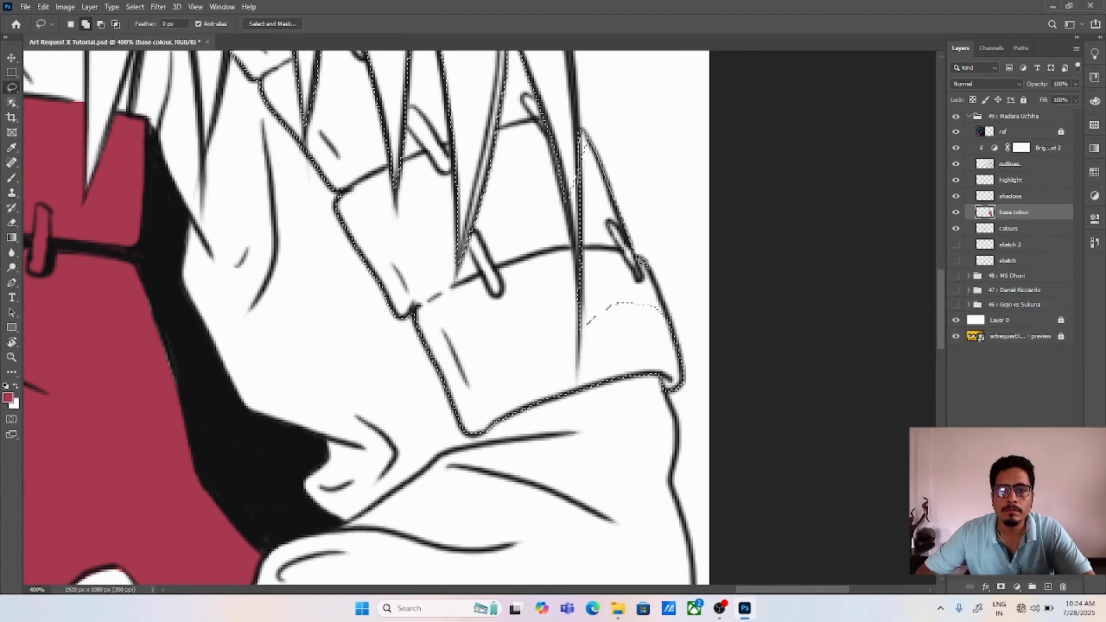
mouse_move(642, 261)
left_mouse_down()
mouse_move(667, 306)
mouse_move(583, 336)
left_mouse_up()
mouse_move(584, 137)
left_mouse_down()
mouse_move(562, 184)
mouse_move(579, 273)
mouse_move(584, 174)
left_mouse_up()
Step: Fill the selected shoulder armour plates with crimson and deselect
key("v")
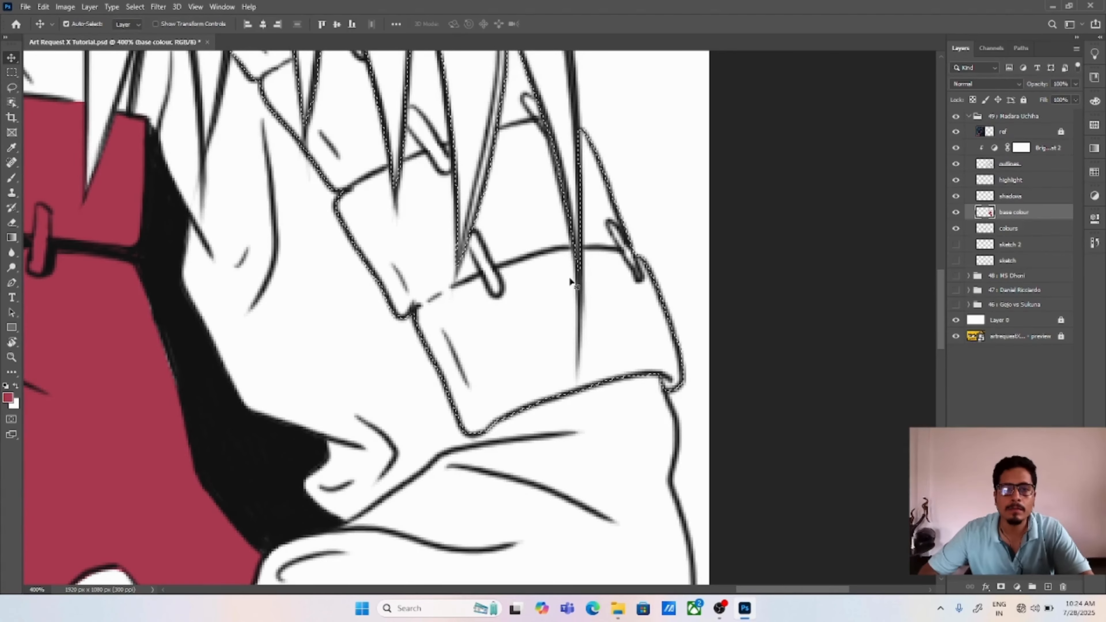
key("alt+BackSpace")
key("ctrl+d")
key("ctrl+0")
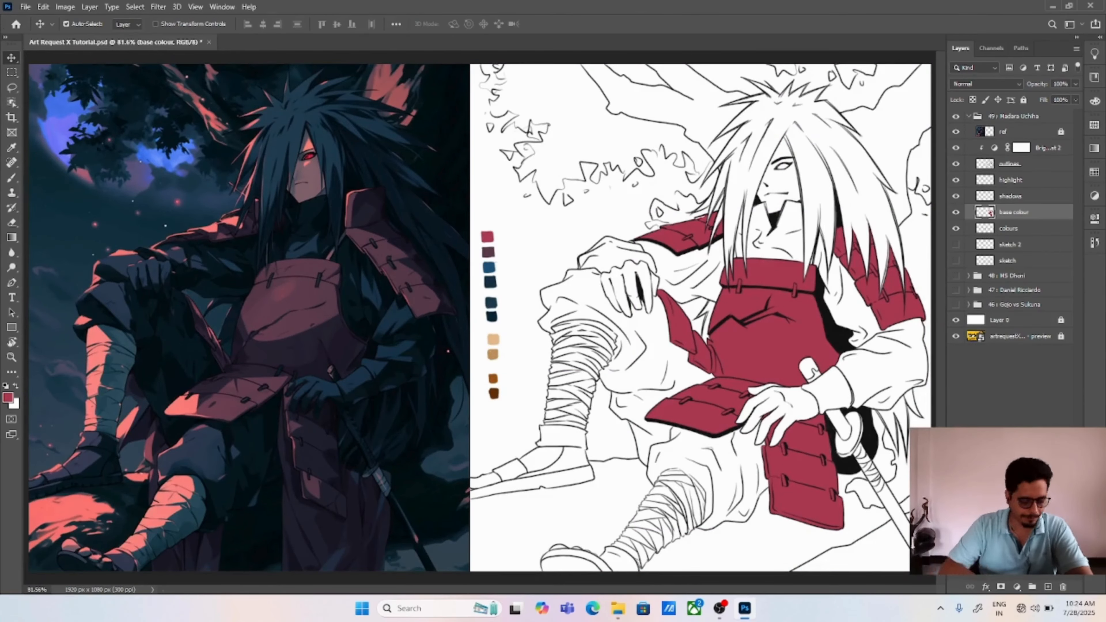
Step: Sample the bright blue swatch and lasso the outer edges of the sleeve and trouser knee beside the hand on the raised knee
key("ctrl+plus")
key("ctrl+plus")
mouse_move(723, 226)
left_mouse_down()
mouse_move(479, 318)
mouse_move(531, 356)
left_mouse_up()
key("i")
left_click(264, 285)
key("l")
key("ctrl+plus")
left_click_drag(500, 484, 522, 392)
mouse_move(495, 299)
left_mouse_down()
mouse_move(509, 356)
mouse_move(566, 228)
left_mouse_up()
left_click_drag(515, 301, 501, 304)
mouse_move(620, 326)
left_mouse_down()
mouse_move(540, 362)
mouse_move(564, 349)
left_mouse_up()
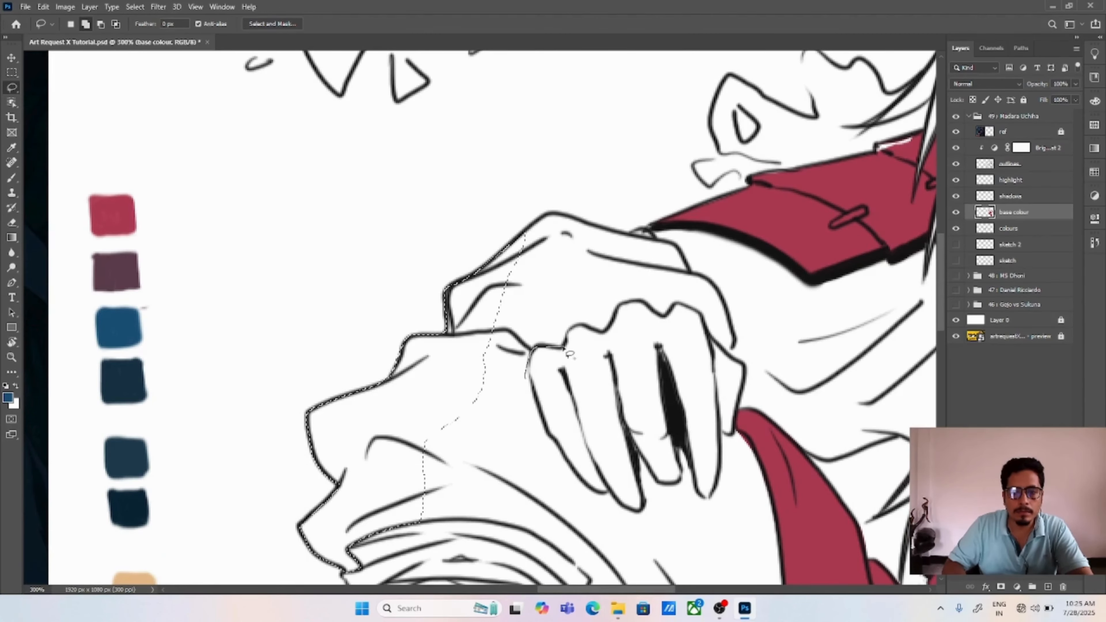
Step: Add the sleeve above the knuckles and the trouser area between the outer finger and the top bandage to the selection
mouse_move(665, 319)
left_mouse_down()
mouse_move(631, 247)
mouse_move(573, 222)
mouse_move(532, 226)
mouse_move(525, 377)
left_mouse_up()
mouse_move(664, 306)
left_mouse_down()
mouse_move(573, 298)
mouse_move(613, 321)
mouse_move(604, 225)
left_mouse_up()
scroll(524, 227, "down", 5)
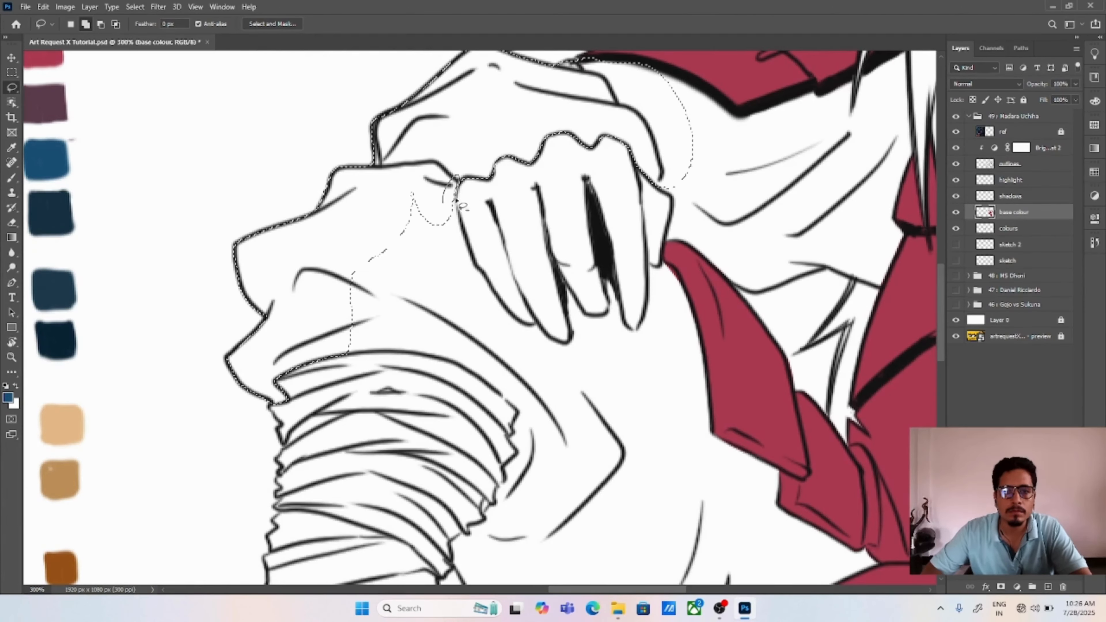
mouse_move(573, 340)
left_mouse_down()
mouse_move(574, 473)
mouse_move(496, 390)
left_mouse_up()
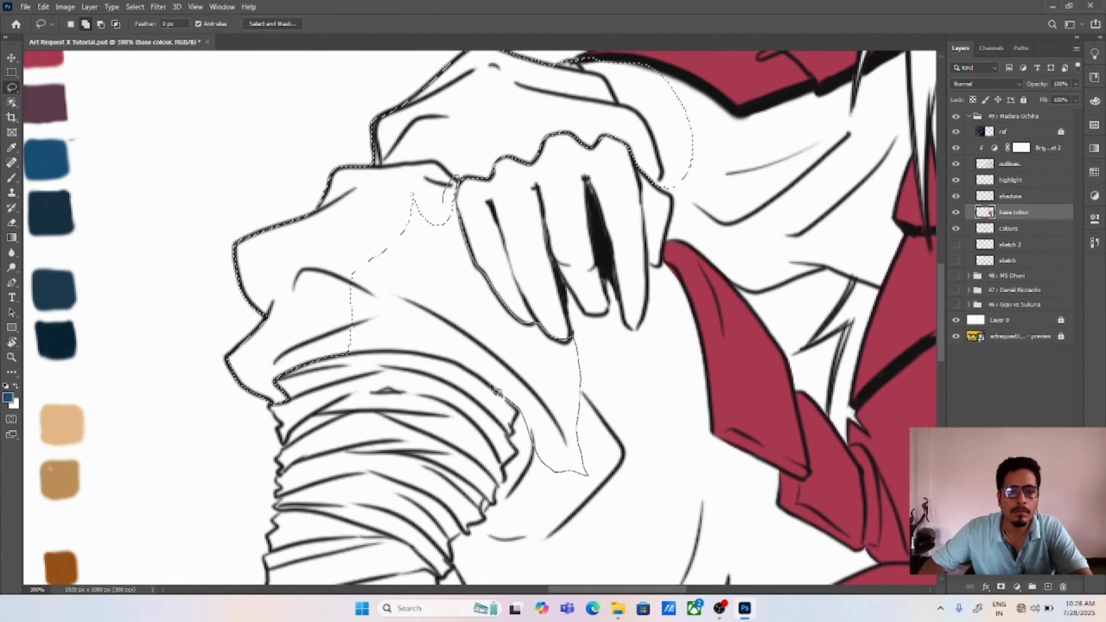
left_click_drag(383, 355, 326, 306)
Step: Add the trouser areas between the fingertips and along the side armour flap to the selection
left_click_drag(555, 395, 537, 320)
mouse_move(448, 288)
left_mouse_down()
mouse_move(497, 335)
mouse_move(580, 245)
mouse_move(610, 370)
left_mouse_up()
mouse_move(643, 191)
left_mouse_down()
mouse_move(628, 238)
mouse_move(624, 377)
mouse_move(694, 344)
mouse_move(672, 222)
mouse_move(645, 189)
left_mouse_up()
scroll(587, 267, "down", 4)
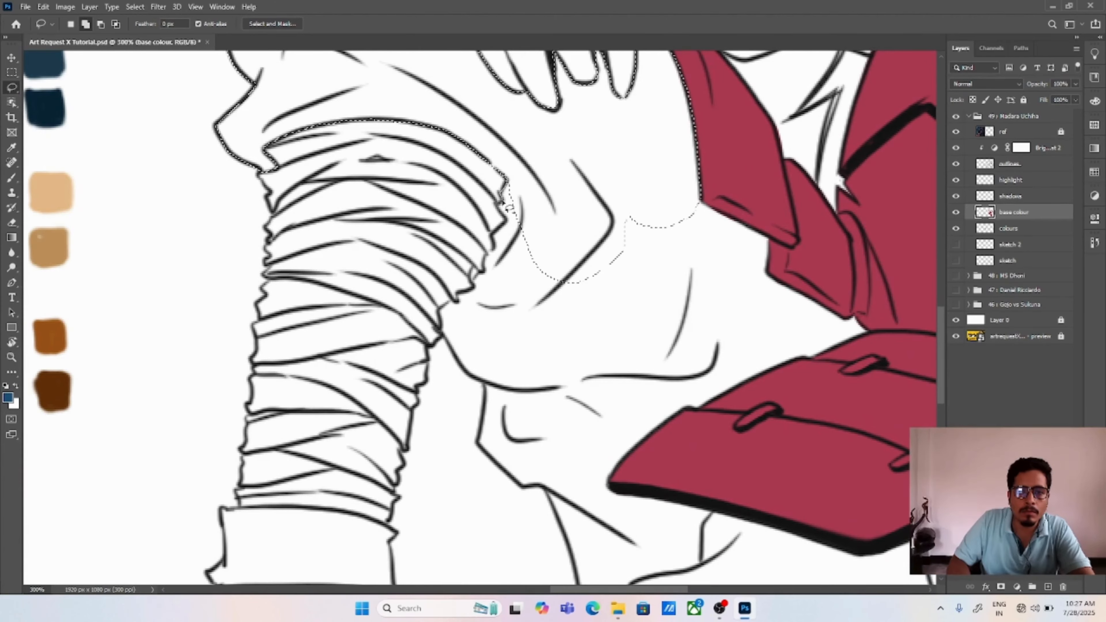
Step: Extend the trouser selection down the inner edge of the raised leg's bandages and along the thigh's lower outline
left_click_drag(480, 274, 446, 306)
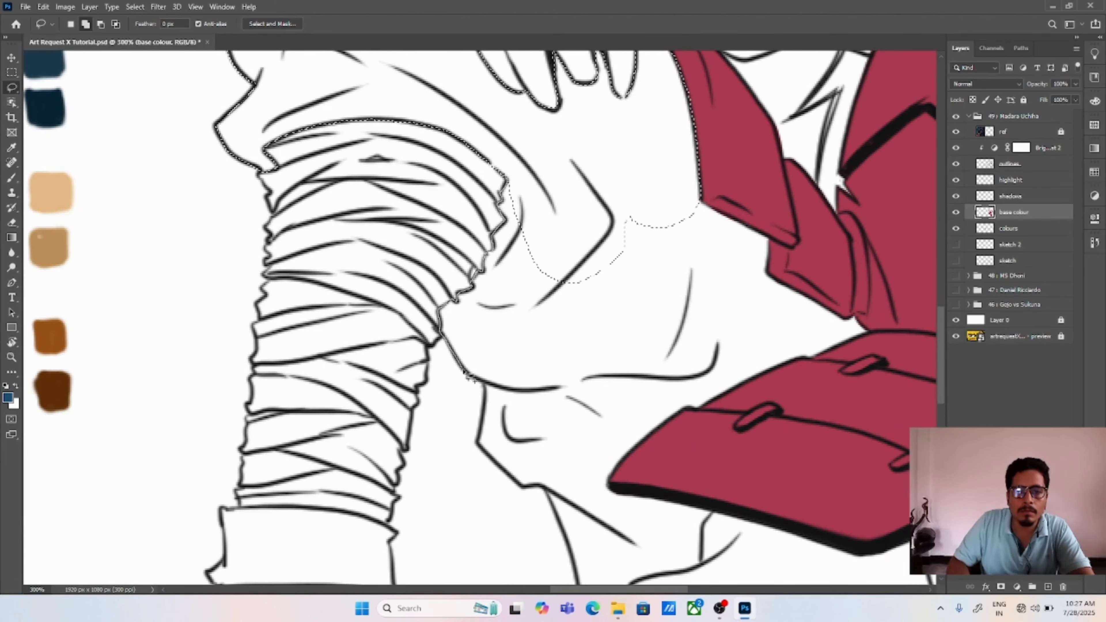
left_click_drag(480, 435, 666, 222)
left_click_drag(644, 279, 567, 212)
mouse_move(523, 430)
left_mouse_down()
mouse_move(617, 342)
mouse_move(729, 291)
mouse_move(439, 342)
mouse_move(441, 358)
left_mouse_up()
Step: Add the trouser area between the side armour flaps and the waist armour's upper edge to the selection
mouse_move(620, 128)
left_mouse_down()
mouse_move(656, 153)
mouse_move(605, 256)
mouse_move(655, 163)
left_mouse_up()
left_click_drag(688, 208, 771, 260)
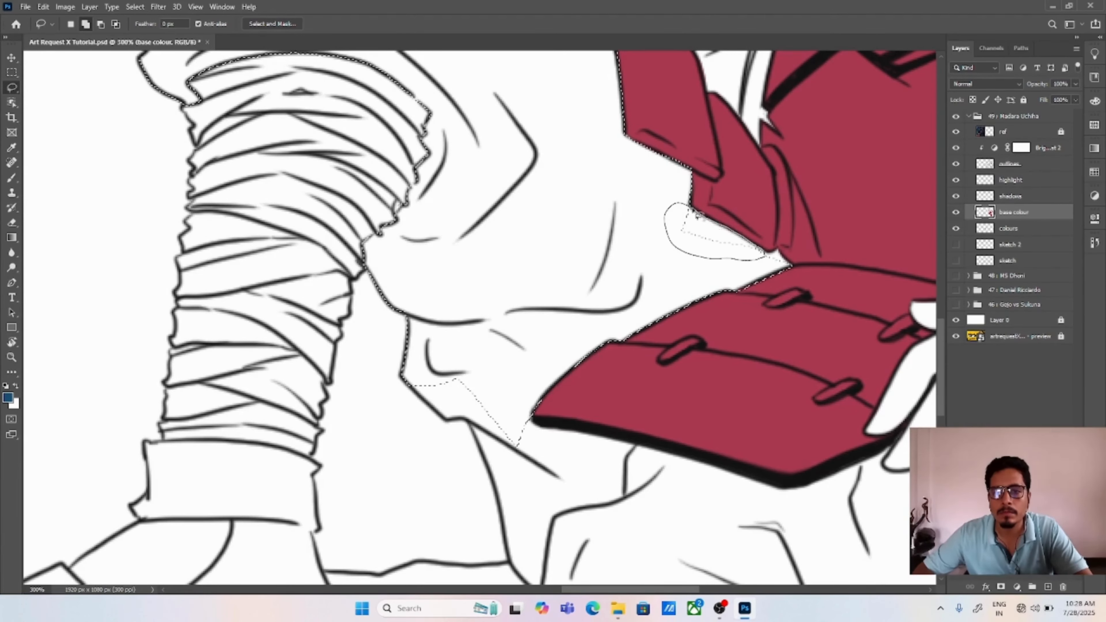
left_click_drag(698, 216, 704, 219)
mouse_move(765, 254)
left_mouse_down()
mouse_move(789, 264)
mouse_move(773, 259)
left_mouse_up()
Step: Extend the selection along the trouser fold beneath the raised thigh and past the waist armour's outer tip
left_click_drag(548, 449, 527, 343)
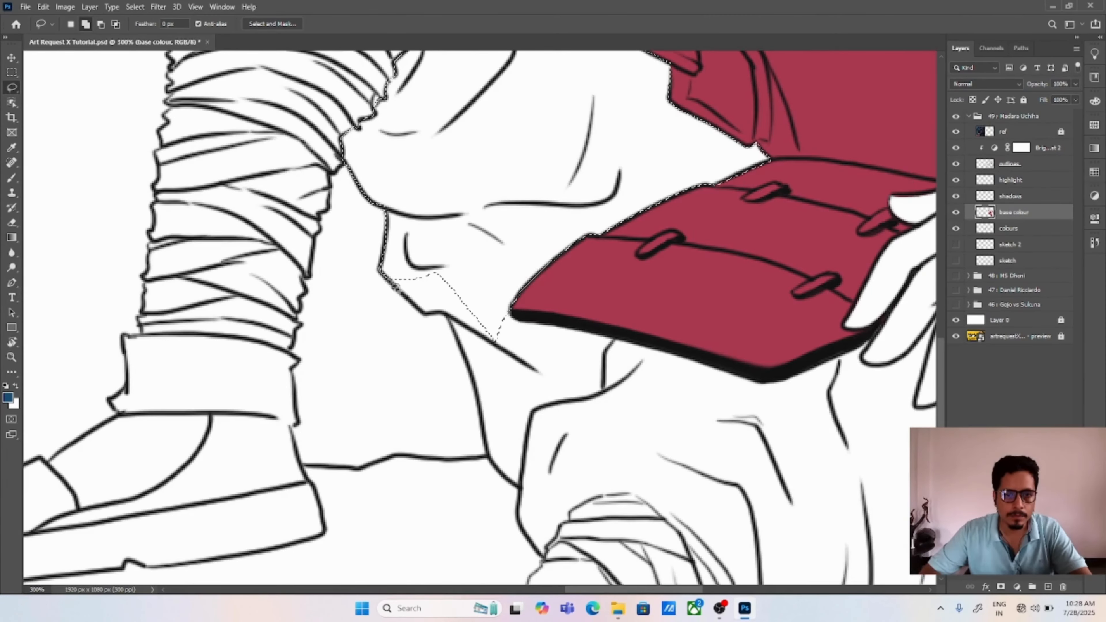
mouse_move(449, 317)
left_mouse_down()
mouse_move(518, 373)
mouse_move(505, 324)
left_mouse_up()
mouse_move(461, 346)
left_mouse_down()
mouse_move(482, 423)
mouse_move(525, 314)
mouse_move(514, 310)
left_mouse_up()
left_click_drag(638, 448, 576, 327)
mouse_move(454, 356)
left_mouse_down()
mouse_move(457, 385)
mouse_move(562, 246)
mouse_move(467, 194)
left_mouse_up()
Step: Add the foreground leg's trouser to the selection, tracing beneath the waist armour, around the shin bandages and along the lower hem
left_click_drag(701, 351, 528, 338)
mouse_move(344, 204)
left_mouse_down()
mouse_move(625, 239)
mouse_move(381, 359)
left_mouse_up()
left_click_drag(641, 200, 704, 279)
scroll(653, 305, "down", 3)
left_click_drag(394, 227, 491, 414)
left_click_drag(487, 416, 624, 323)
Step: Complete the trouser selection along the hanging waist armour's edge and fill the selected sleeve and trousers with blue
left_click_drag(694, 162, 705, 177)
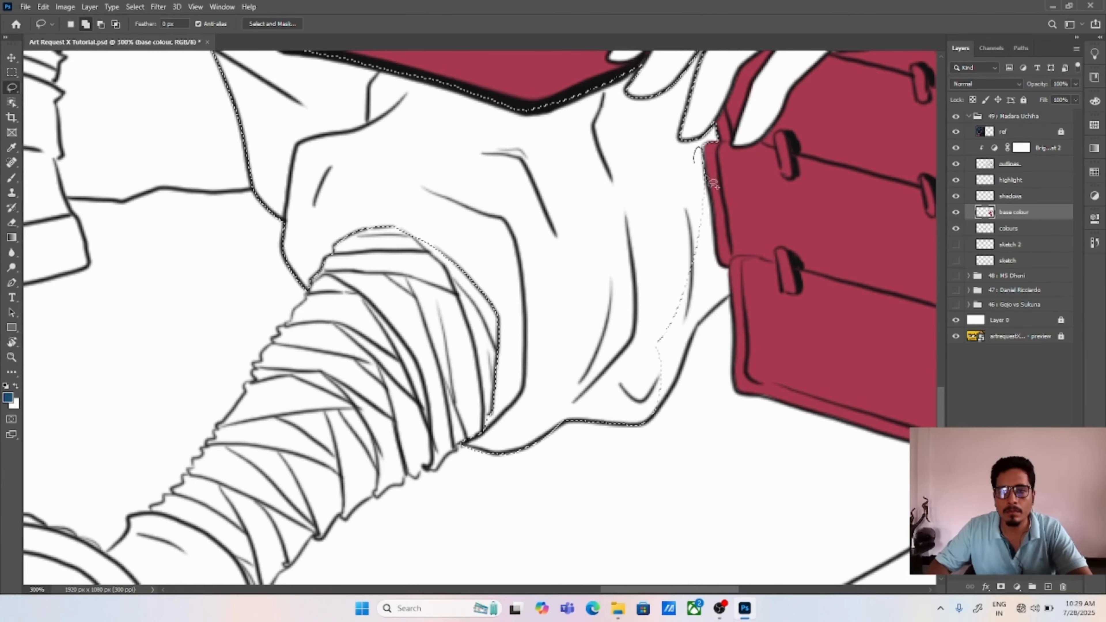
left_click_drag(736, 291, 721, 277)
left_click_drag(681, 376, 679, 379)
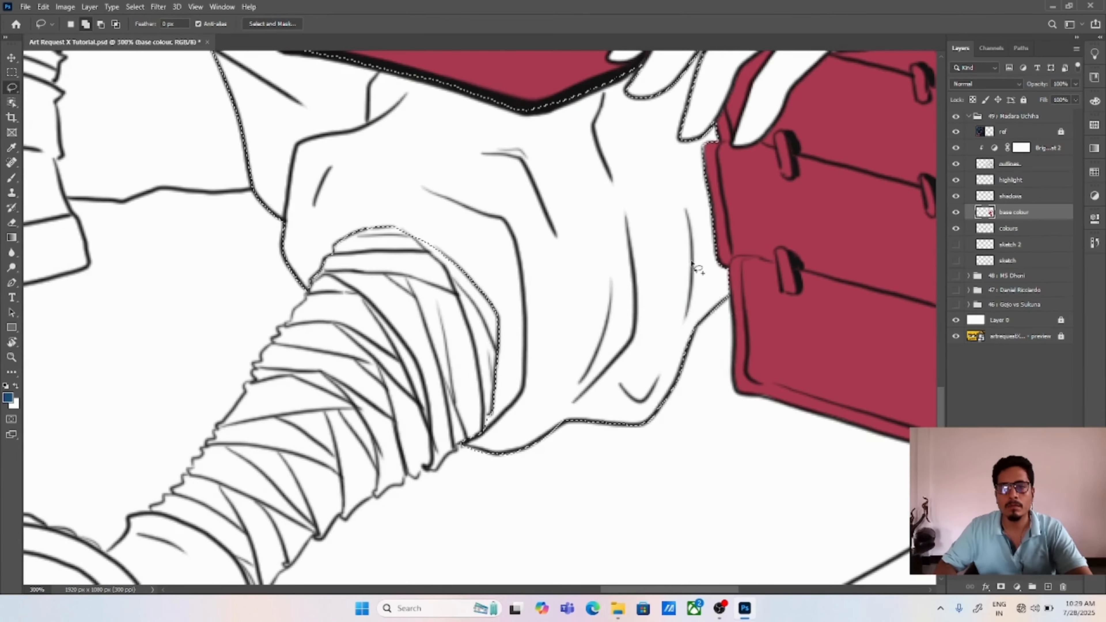
key("ctrl+0")
key("alt+BackSpace")
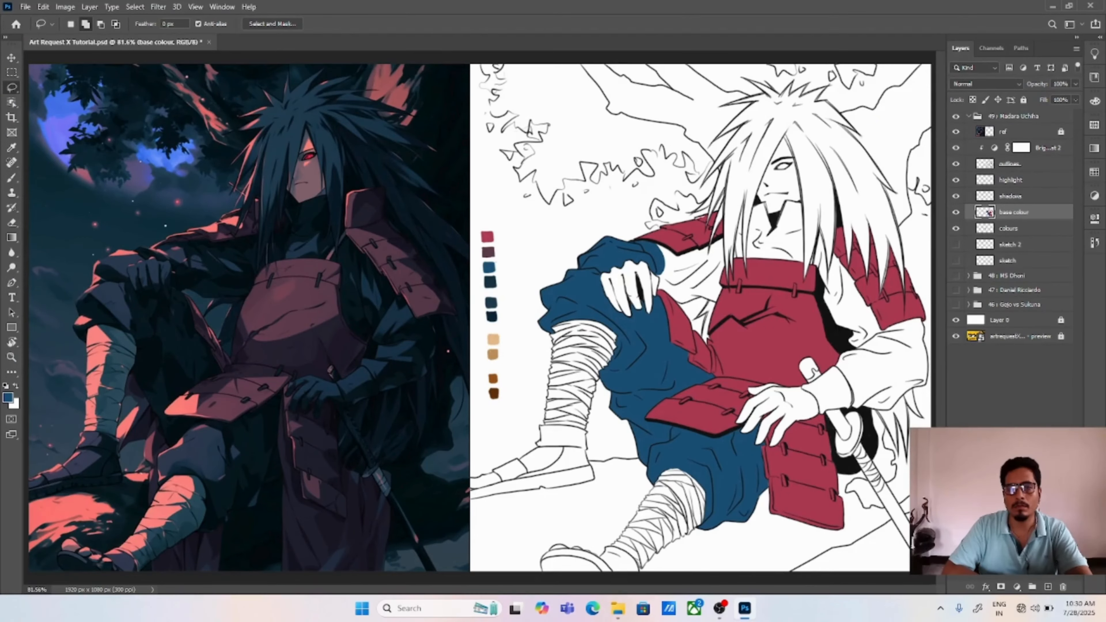
Step: Select the rest of the sleeve on the raised-knee arm, tracing under the shoulder armour and around the hand and chest armour
key("ctrl+plus")
scroll(655, 312, "right", 3)
scroll(547, 228, "up", 3)
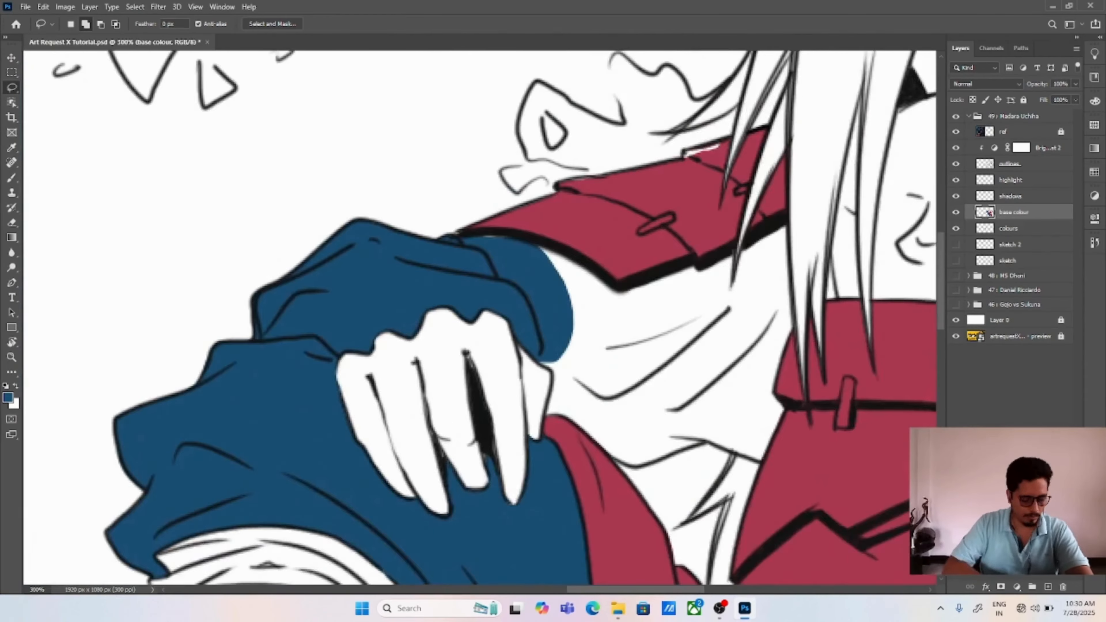
mouse_move(521, 213)
left_mouse_down()
mouse_move(519, 221)
mouse_move(728, 260)
mouse_move(820, 255)
mouse_move(706, 433)
mouse_move(571, 407)
mouse_move(550, 235)
left_mouse_up()
mouse_move(605, 436)
left_mouse_down()
mouse_move(475, 328)
mouse_move(534, 405)
mouse_move(576, 203)
mouse_move(553, 189)
left_mouse_up()
left_click_drag(653, 329, 594, 297)
mouse_move(587, 338)
left_mouse_down()
mouse_move(604, 347)
mouse_move(697, 303)
mouse_move(705, 152)
mouse_move(568, 270)
left_mouse_up()
Step: Add the high collar below the face to the selection, tracing between the hair strands and along its upper edge
mouse_move(730, 358)
left_mouse_down()
mouse_move(409, 418)
mouse_move(447, 582)
left_mouse_up()
mouse_move(490, 372)
left_mouse_down()
mouse_move(479, 344)
mouse_move(514, 105)
mouse_move(516, 373)
left_mouse_up()
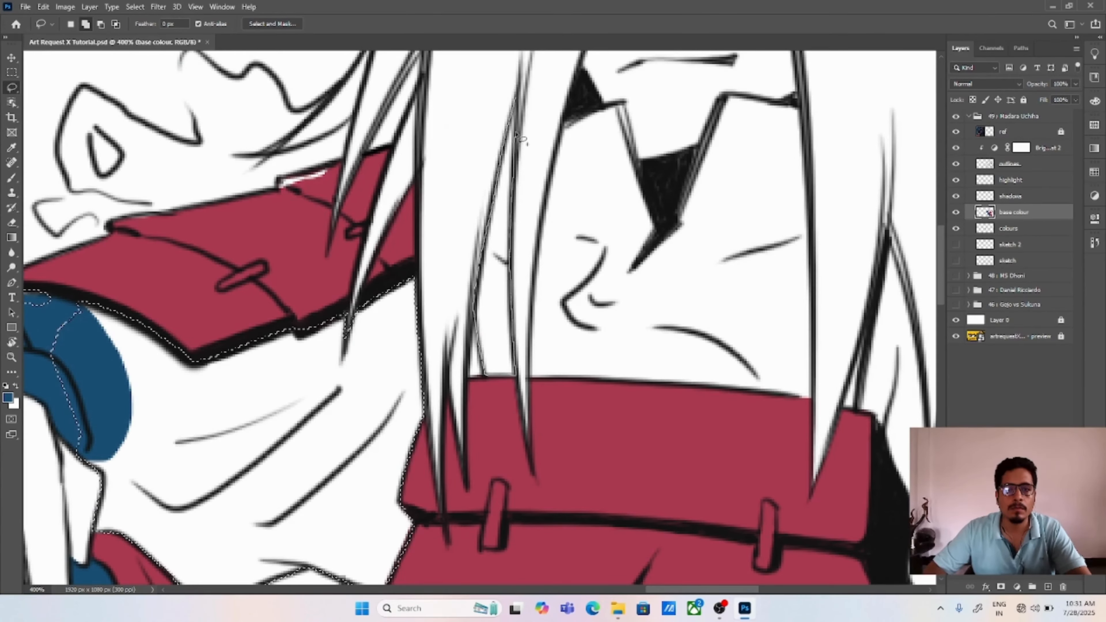
mouse_move(624, 101)
left_mouse_down()
mouse_move(566, 129)
mouse_move(604, 110)
left_mouse_up()
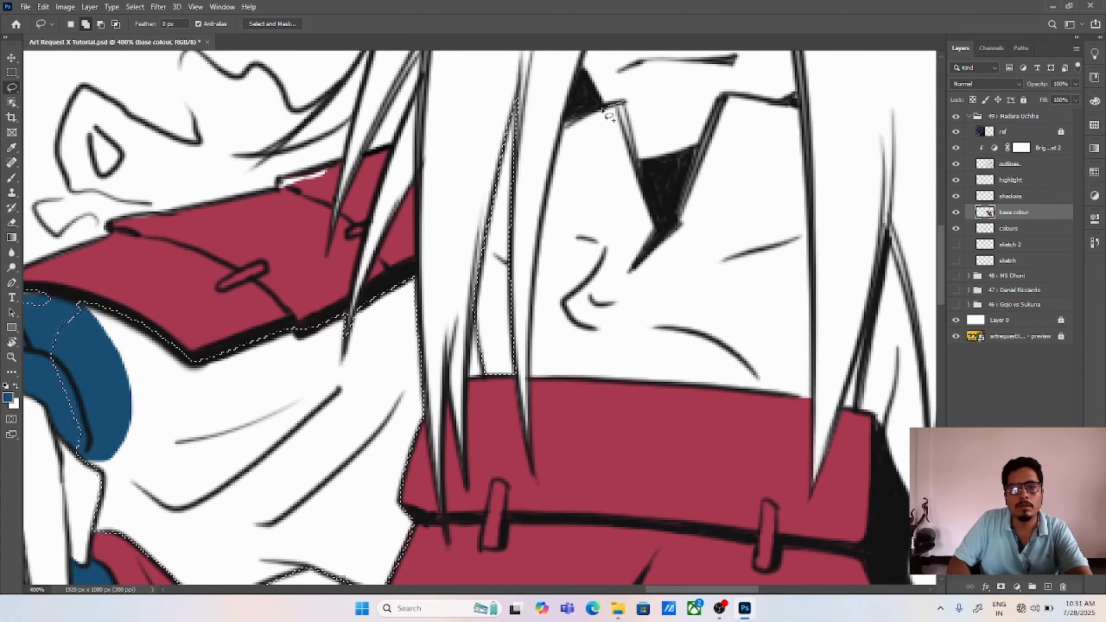
mouse_move(548, 198)
left_mouse_down()
mouse_move(631, 220)
mouse_move(626, 102)
left_mouse_up()
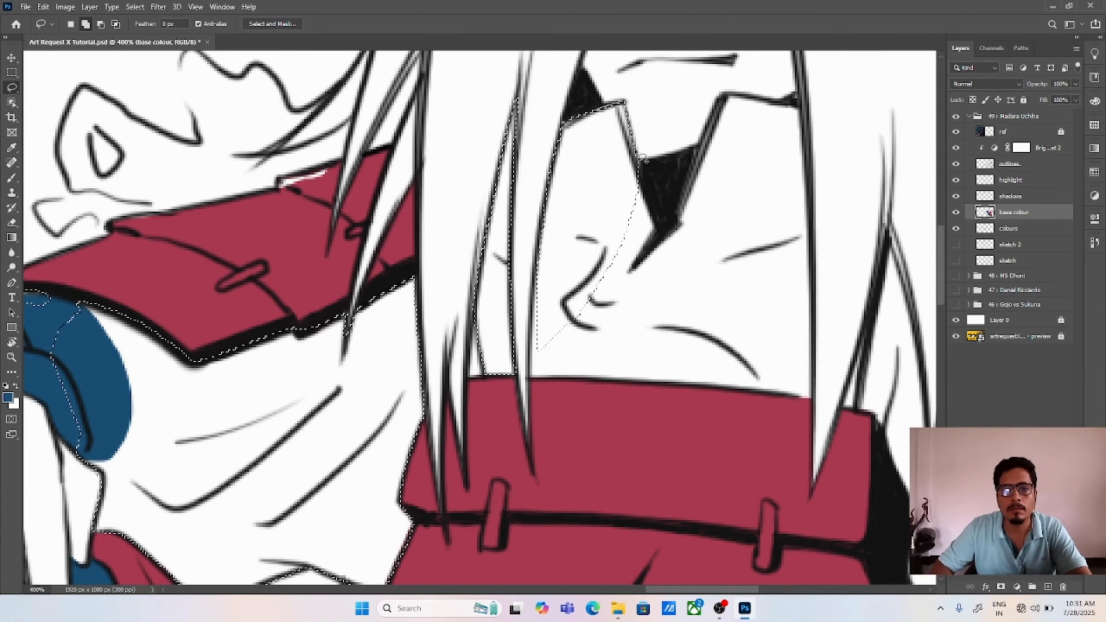
mouse_move(545, 207)
left_mouse_down()
mouse_move(538, 278)
mouse_move(570, 381)
mouse_move(653, 379)
mouse_move(666, 239)
mouse_move(684, 210)
left_mouse_up()
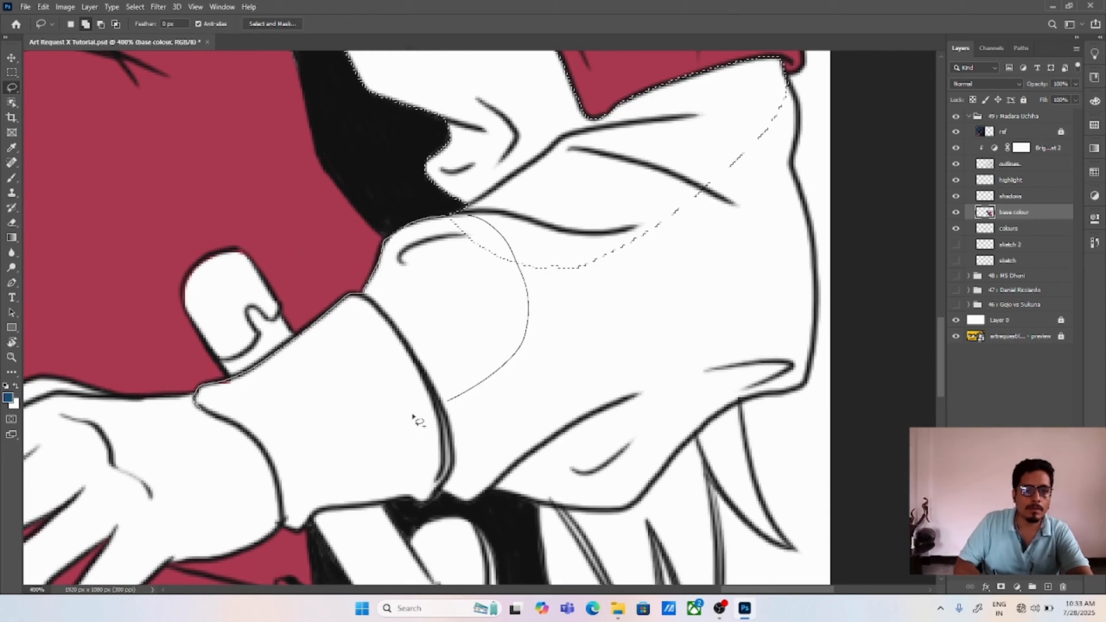
Step: Add the other arm's forearm cuff and sleeve underside to the selection, tracing from the wrist towards the elbow
mouse_move(414, 414)
left_mouse_down()
mouse_move(314, 420)
mouse_move(314, 316)
mouse_move(191, 301)
left_mouse_up()
mouse_move(263, 355)
left_mouse_down()
mouse_move(306, 413)
mouse_move(315, 321)
left_mouse_up()
left_click_drag(315, 321, 420, 245)
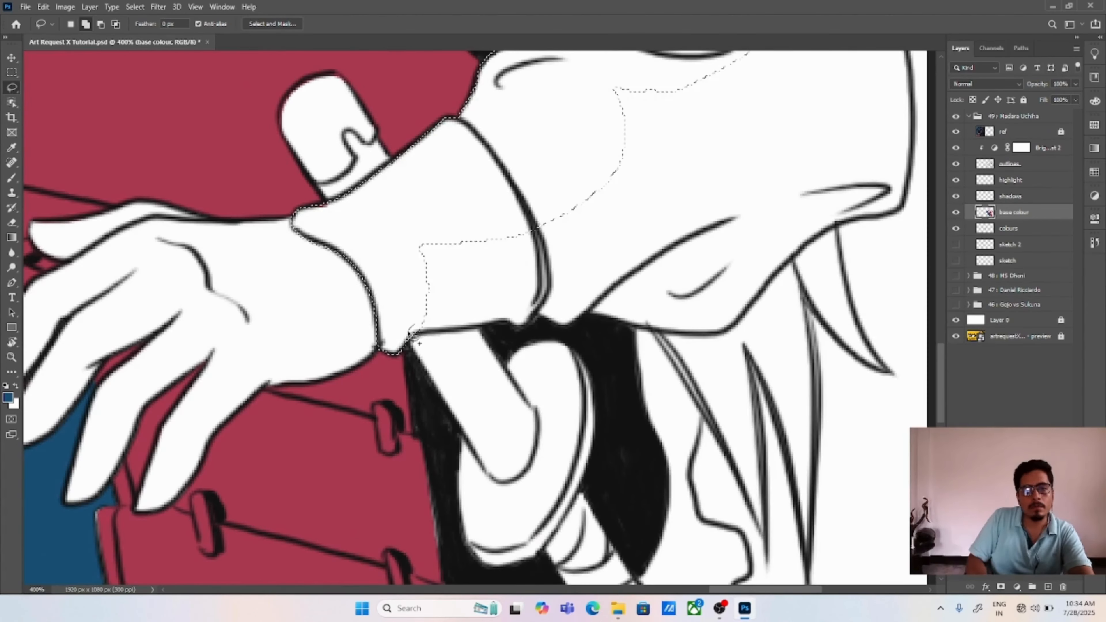
mouse_move(419, 322)
left_mouse_down()
mouse_move(430, 332)
mouse_move(565, 326)
mouse_move(607, 188)
left_mouse_up()
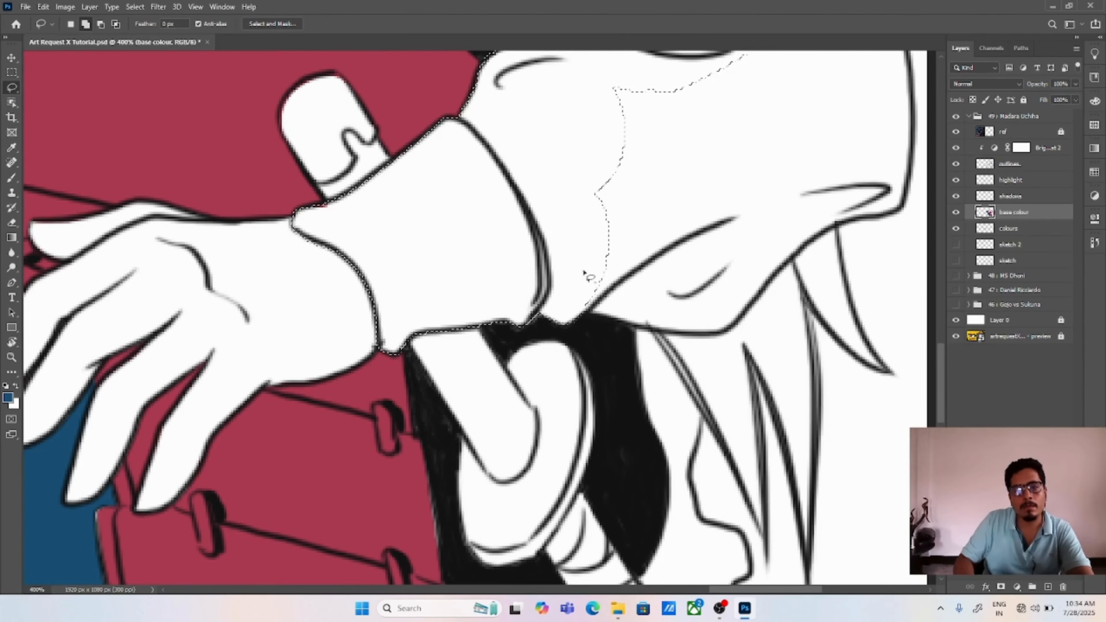
mouse_move(585, 275)
left_mouse_down()
mouse_move(679, 339)
mouse_move(726, 226)
left_mouse_up()
left_click_drag(726, 207, 579, 304)
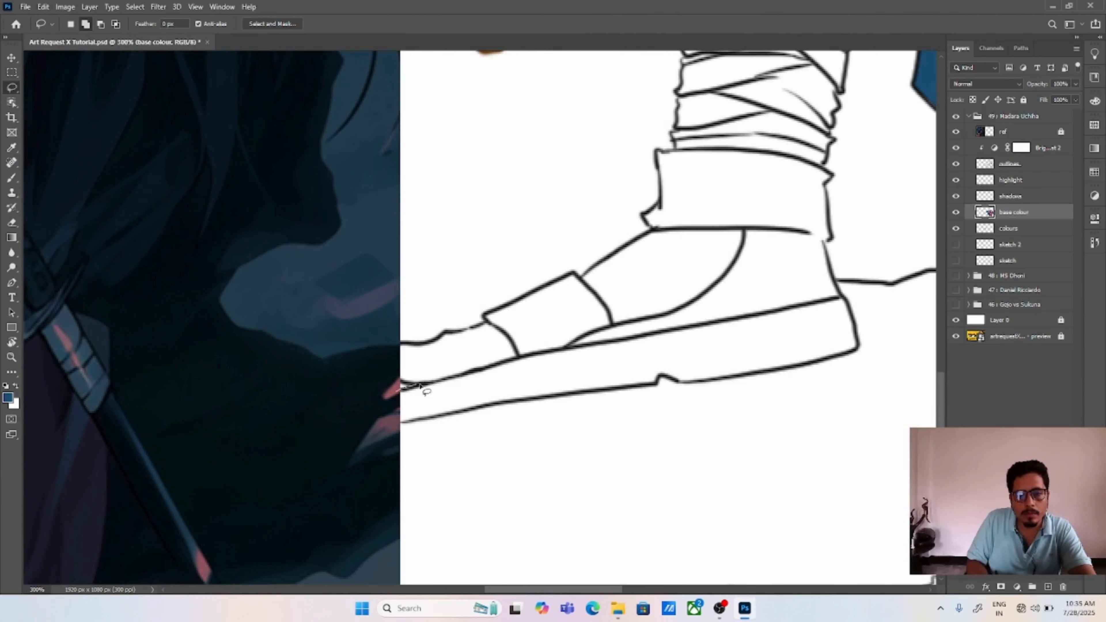
Step: Lasso the sandal sole of the rear foot, hide the ref layer to include its toe end, fill it with blue, and deselect
mouse_move(419, 386)
left_mouse_down()
mouse_move(605, 346)
mouse_move(671, 383)
mouse_move(549, 403)
mouse_move(618, 344)
mouse_move(792, 316)
mouse_move(834, 362)
mouse_move(746, 381)
left_mouse_up()
left_click(955, 131)
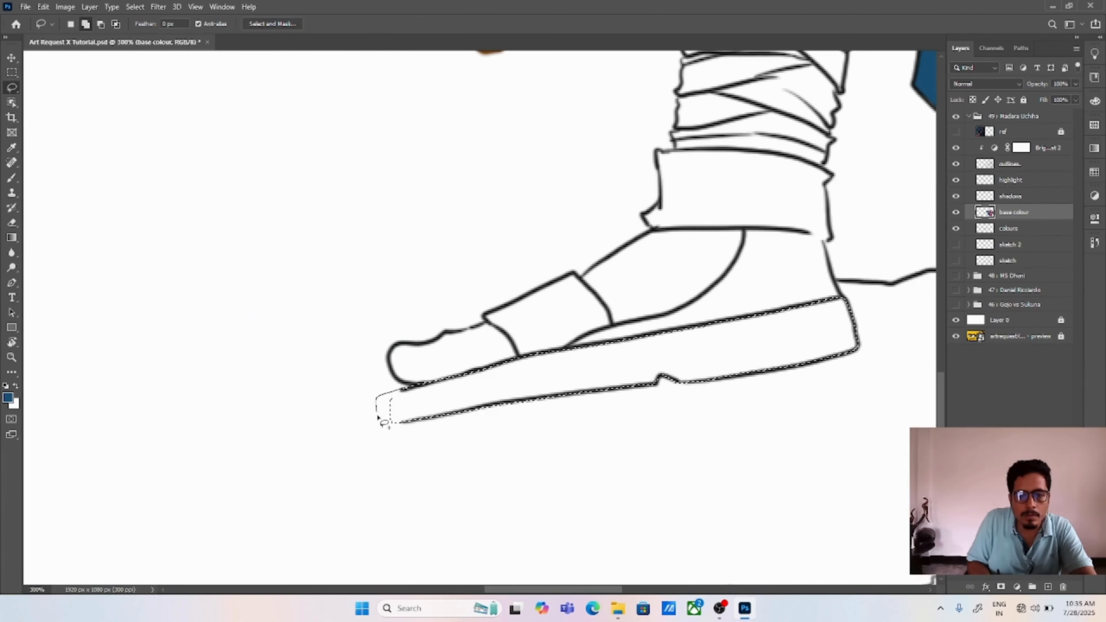
mouse_move(377, 417)
left_mouse_down()
mouse_move(406, 419)
mouse_move(376, 397)
left_mouse_up()
key("alt+BackSpace")
key("ctrl+d")
Step: Brush the missing outline around the sandal sole's toe end on the outlines layer, and return to the base colour layer with the Lasso
left_click(1018, 167)
key("b")
left_click(488, 406, "alt")
left_click_drag(376, 397, 417, 421)
left_click(1013, 212)
key("l")
left_click_drag(518, 359, 612, 326)
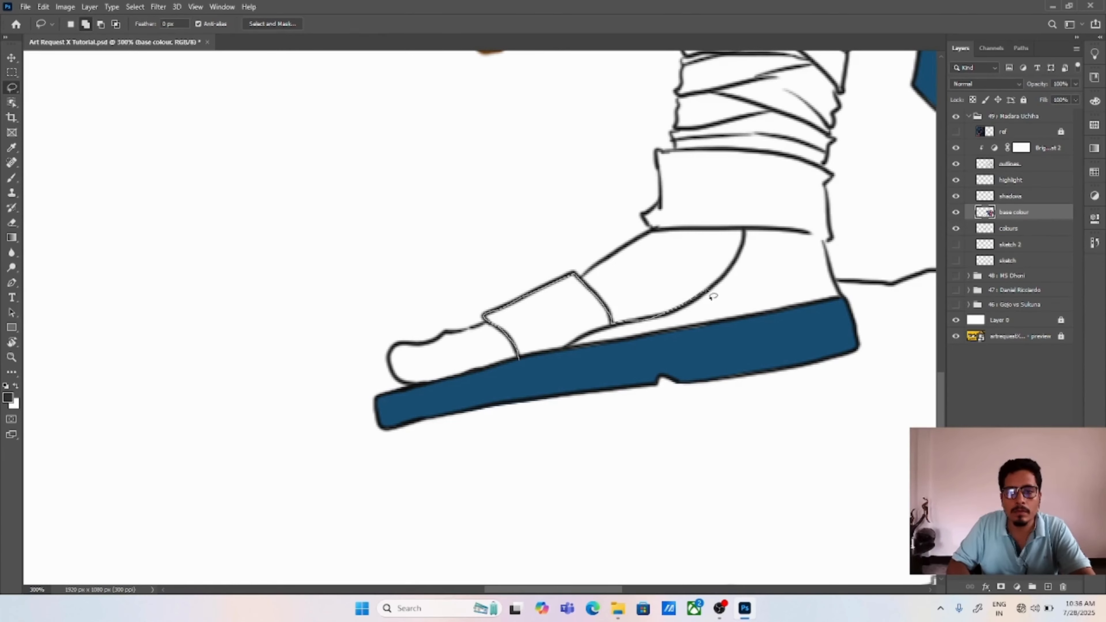
left_click_drag(712, 296, 661, 233)
left_click_drag(663, 152, 671, 150)
right_click(671, 150)
left_click(668, 234)
key("ctrl+d")
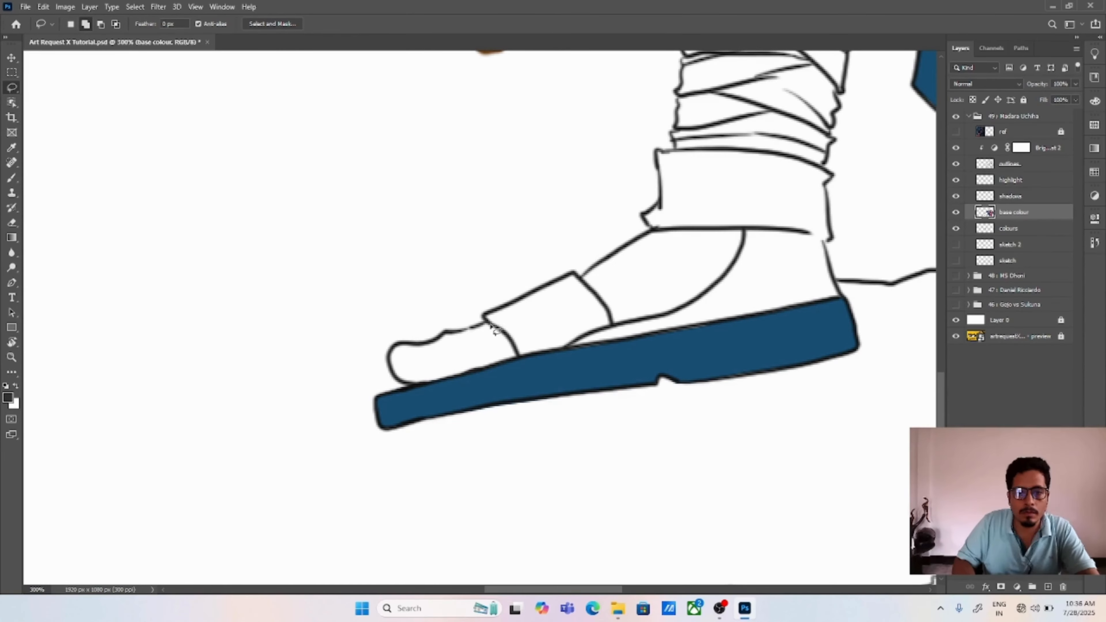
Step: Lasso the rear foot sandal's toe strap, side and ankle cuff, fill them with blue sampled from the sole, and deselect
mouse_move(491, 325)
left_mouse_down()
mouse_move(543, 370)
mouse_move(495, 329)
mouse_move(586, 296)
mouse_move(599, 338)
mouse_move(579, 368)
left_mouse_up()
left_click_drag(676, 229, 716, 181)
mouse_move(609, 328)
left_mouse_down()
mouse_move(715, 287)
mouse_move(593, 365)
left_mouse_up()
mouse_move(824, 209)
left_mouse_down()
mouse_move(829, 224)
mouse_move(772, 283)
mouse_move(762, 159)
mouse_move(716, 161)
left_mouse_up()
key("alt+BackSpace")
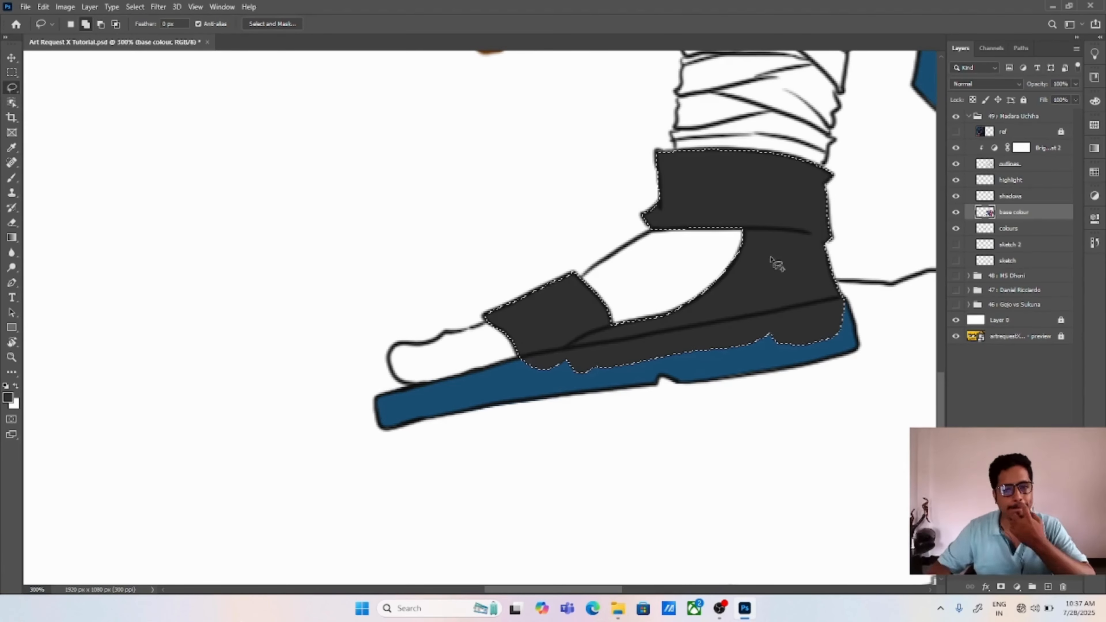
key("b")
left_click(626, 376, "alt")
key("alt+BackSpace")
key("ctrl+d")
Step: Lasso the small leftover spot at the rear sandal's heel, fill it with blue, and deselect
key("l")
mouse_move(841, 301)
left_mouse_down()
mouse_move(853, 341)
mouse_move(837, 305)
left_mouse_up()
key("alt+BackSpace")
key("ctrl+d")
Step: Lasso the front foot's sandal, including its toe band and ankle part, fill it with blue, and deselect
left_click_drag(892, 344, 664, 146)
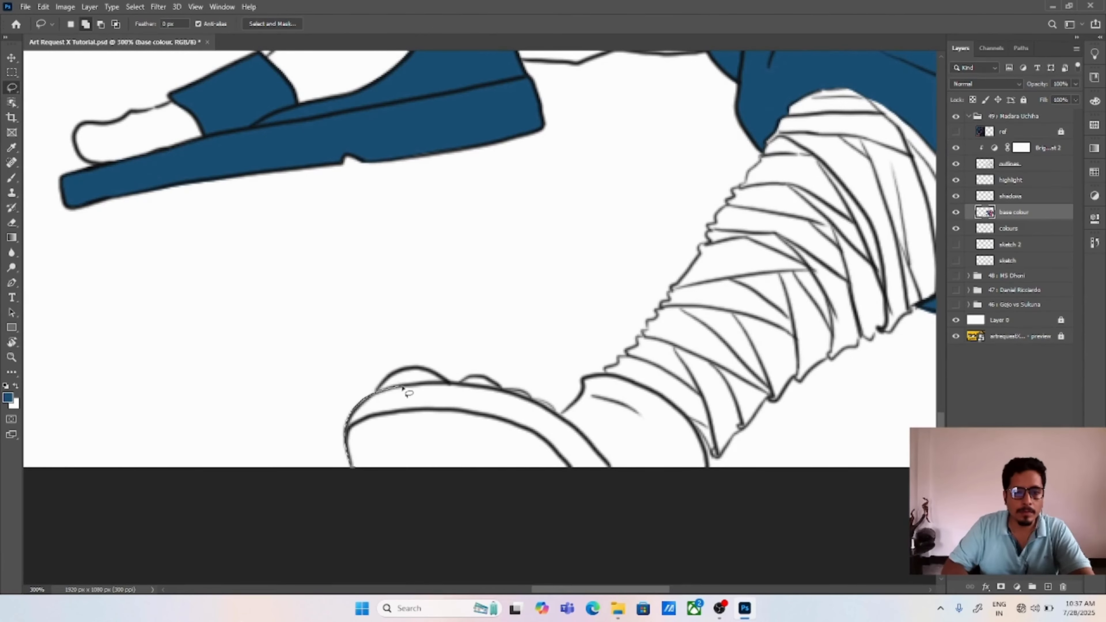
mouse_move(402, 388)
left_mouse_down()
mouse_move(456, 474)
mouse_move(437, 453)
mouse_move(701, 454)
mouse_move(535, 479)
left_mouse_up()
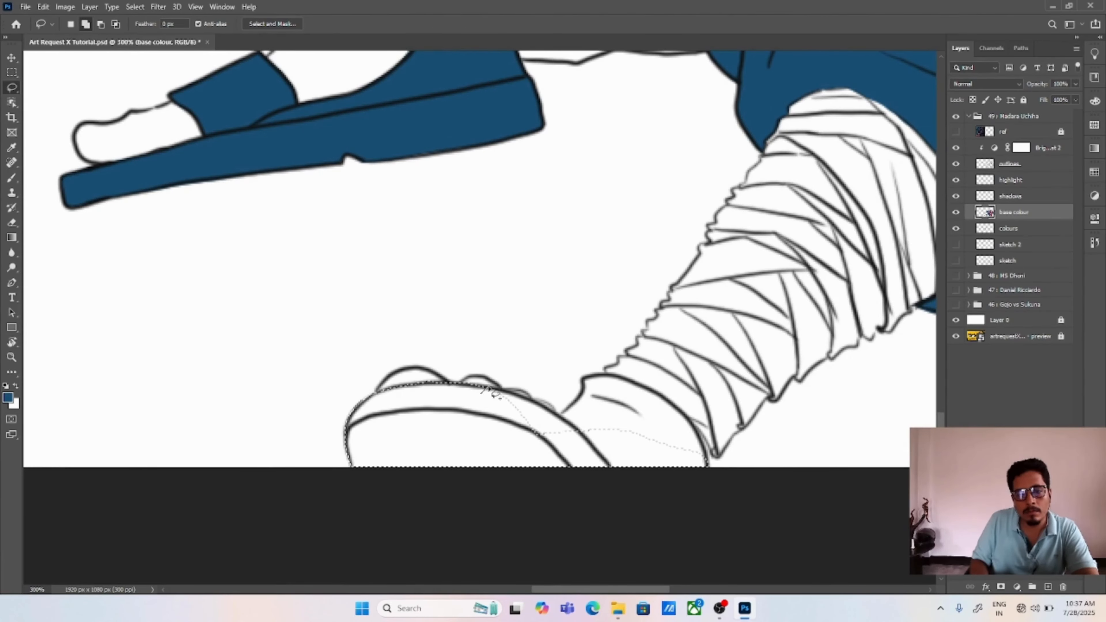
left_click_drag(610, 383, 643, 390)
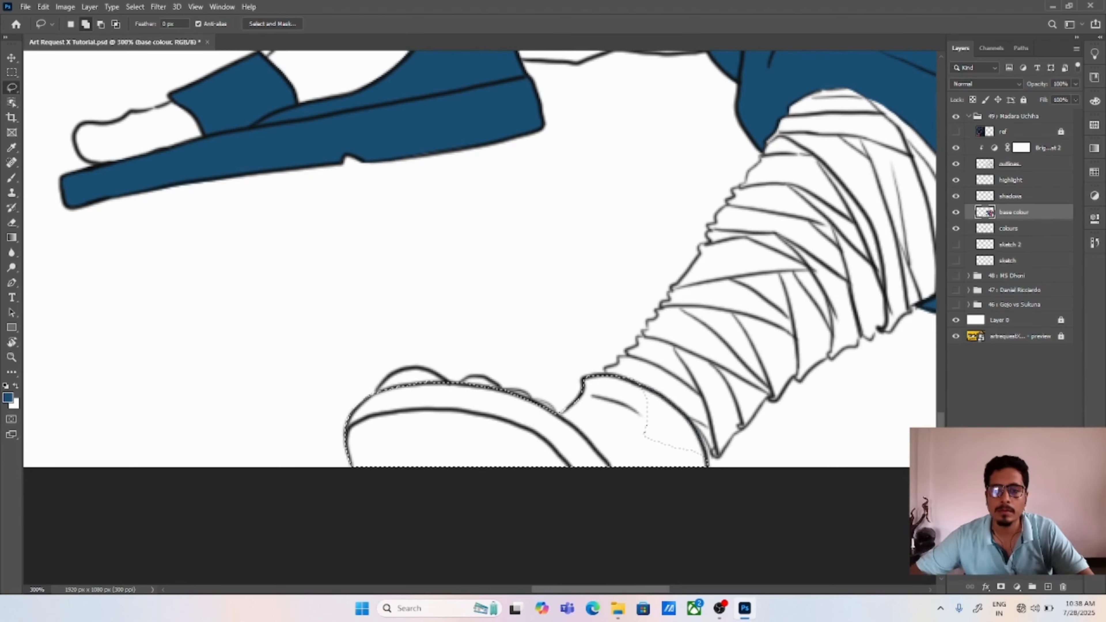
key("alt+BackSpace")
key("ctrl+d")
Step: Show the ref layer again and sample the dark blue hair swatch from the palette
key("ctrl+0")
left_click(955, 117)
left_click(955, 116)
left_click(955, 131)
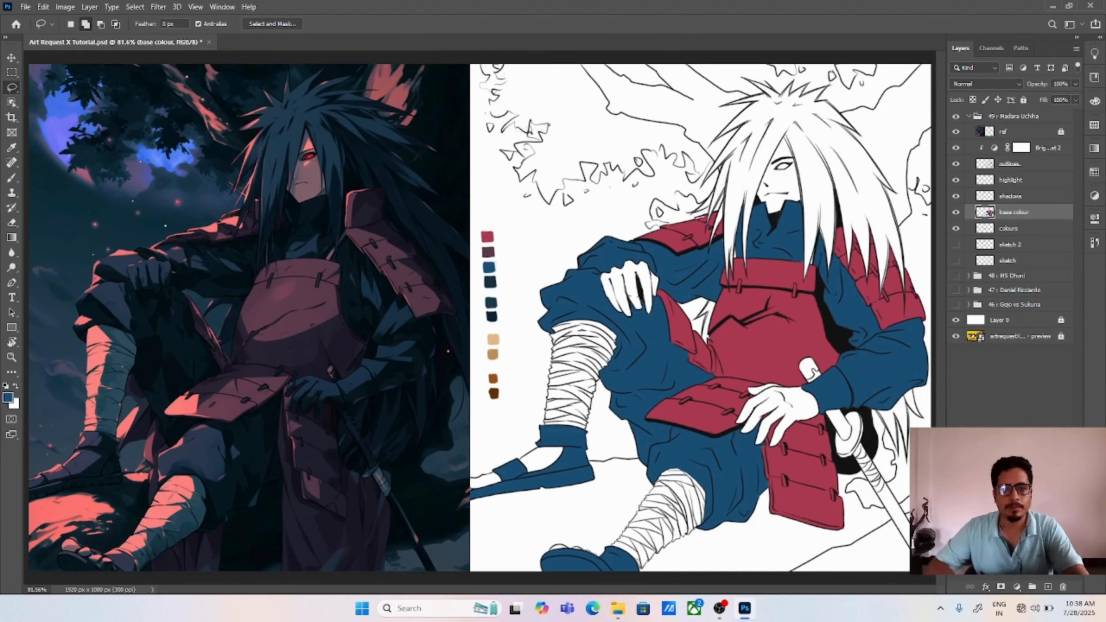
key("ctrl+plus")
key("ctrl+plus")
key("ctrl+plus")
key("i")
left_click(526, 260)
Step: Lasso the white hair gap between the thigh armour and the chest armour, fill it with dark blue, and deselect
key("l")
left_click_drag(805, 209, 361, 263)
left_click_drag(789, 250, 428, 239)
key("ctrl+plus")
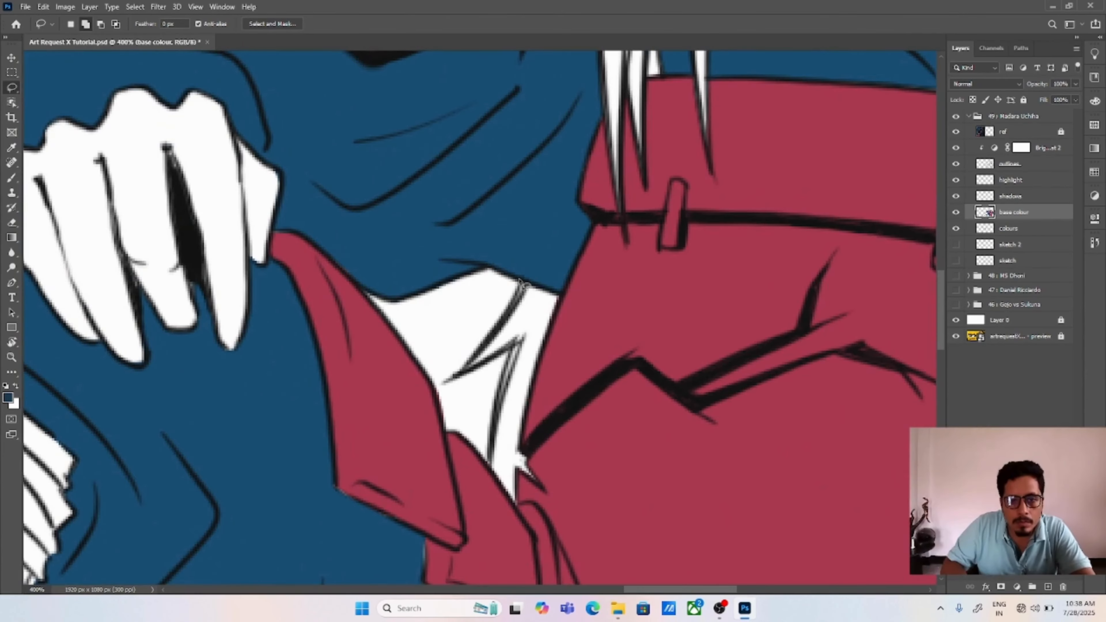
left_click_drag(518, 469, 523, 283)
key("alt+BackSpace")
key("ctrl+d")
Step: Lasso the hair strands hanging below the lowered arm's sleeve and fill them with dark blue
mouse_move(731, 71)
left_mouse_down()
mouse_move(622, 255)
mouse_move(640, 536)
left_mouse_up()
left_click_drag(627, 192, 649, 520)
left_click_drag(650, 252, 637, 371)
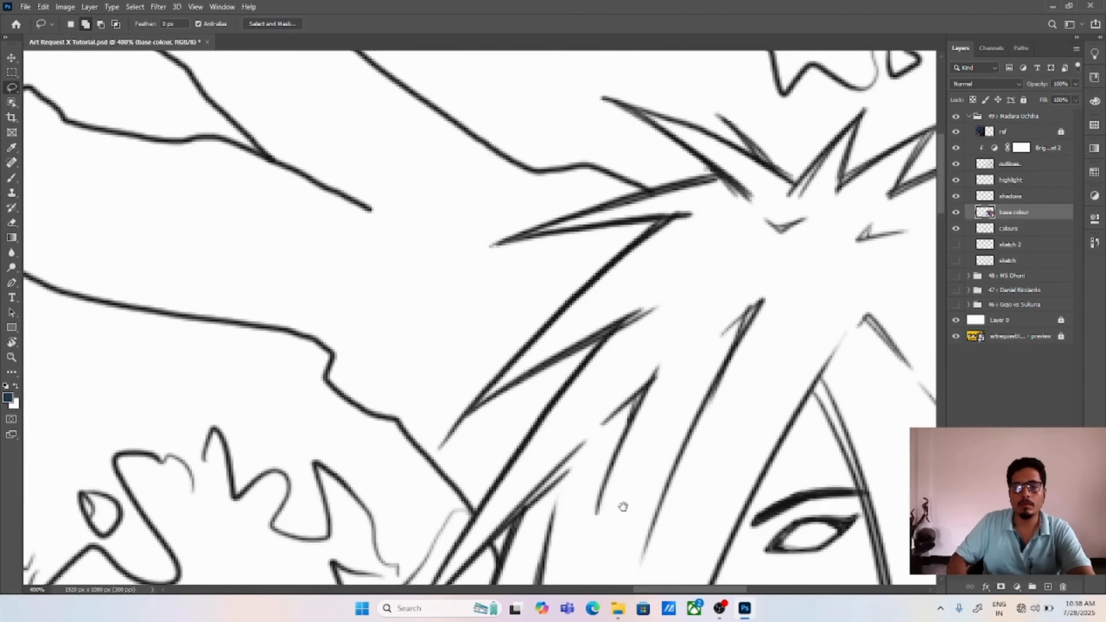
left_click_drag(622, 506, 513, 130)
mouse_move(674, 358)
left_mouse_down()
mouse_move(427, 264)
mouse_move(583, 152)
mouse_move(439, 282)
mouse_move(399, 256)
left_mouse_up()
mouse_move(518, 476)
left_mouse_down()
mouse_move(496, 283)
mouse_move(553, 481)
mouse_move(566, 283)
mouse_move(575, 316)
mouse_move(557, 230)
left_mouse_up()
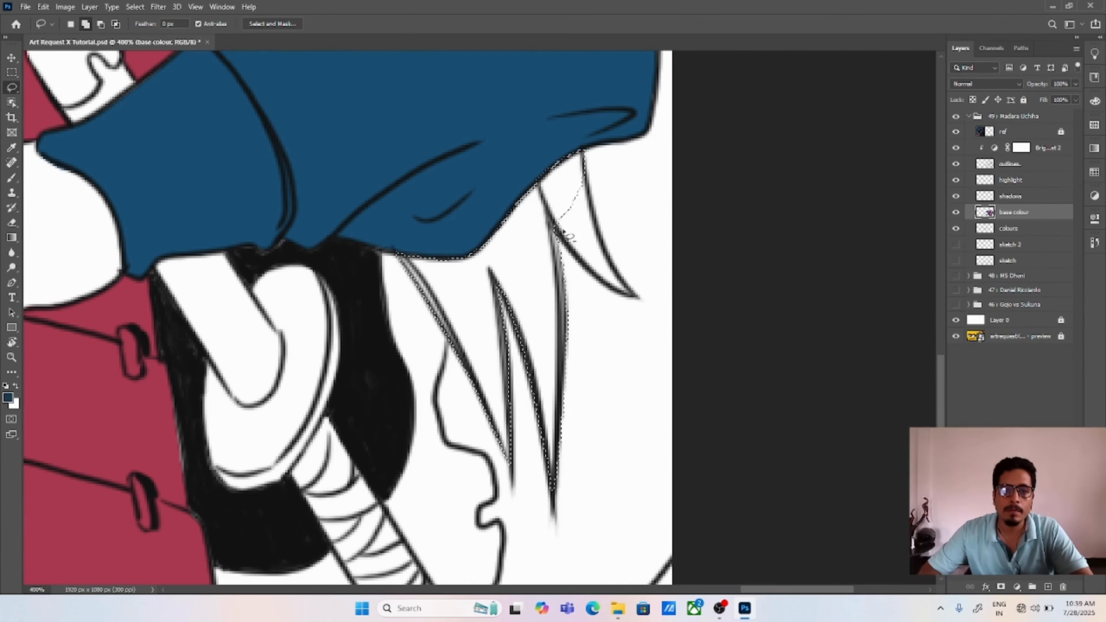
key("alt+BackSpace")
key("ctrl+0")
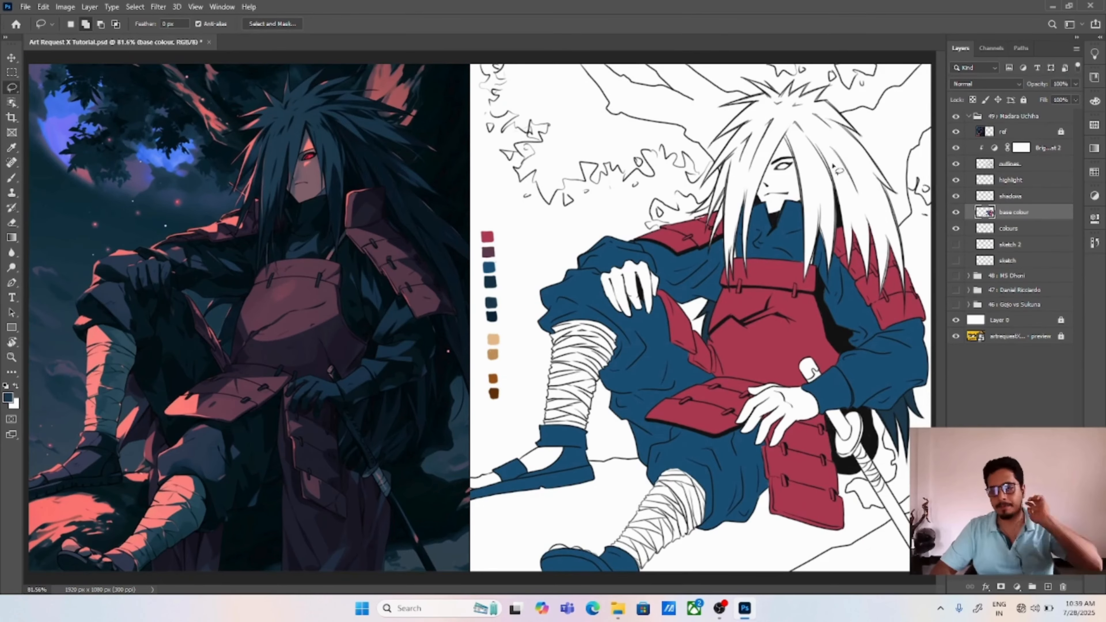
Step: Pick a pale yellow foreground colour and brush a swatch beside the dark blue ones on the colours layer
key("ctrl+plus")
key("ctrl+plus")
key("ctrl+plus")
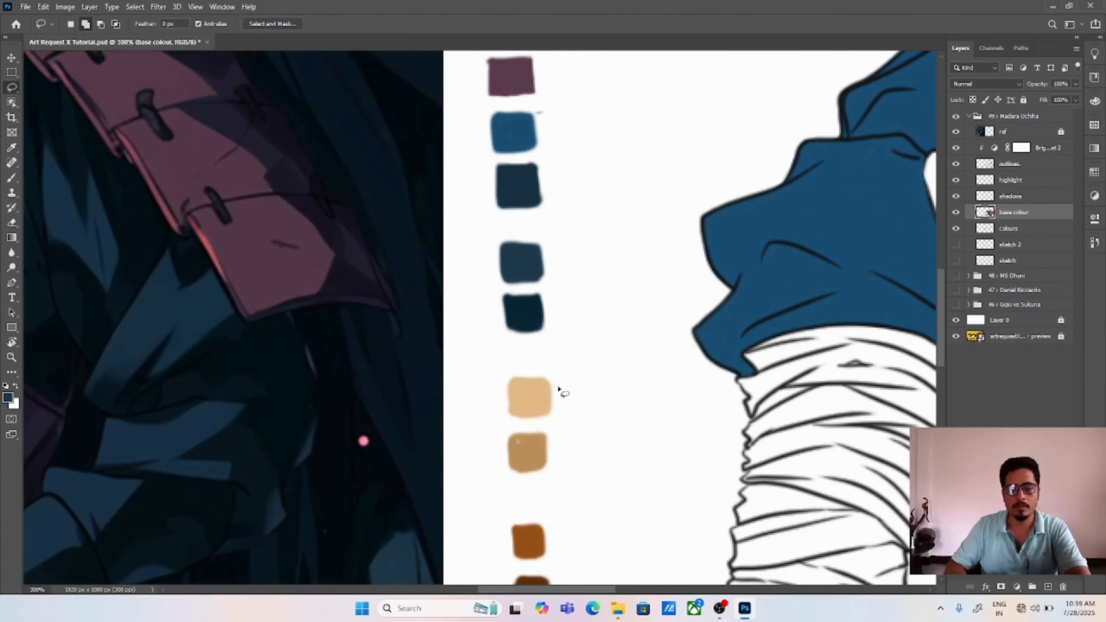
key("b")
left_click(1008, 229)
left_click(8, 397)
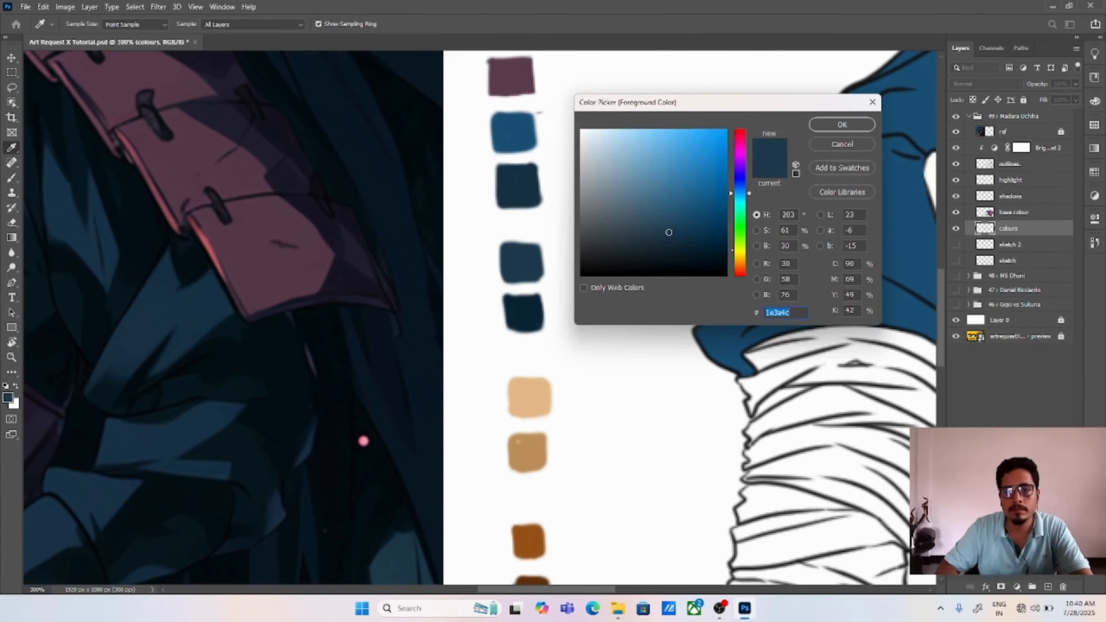
left_click(738, 249)
left_click(607, 137)
left_click(841, 124)
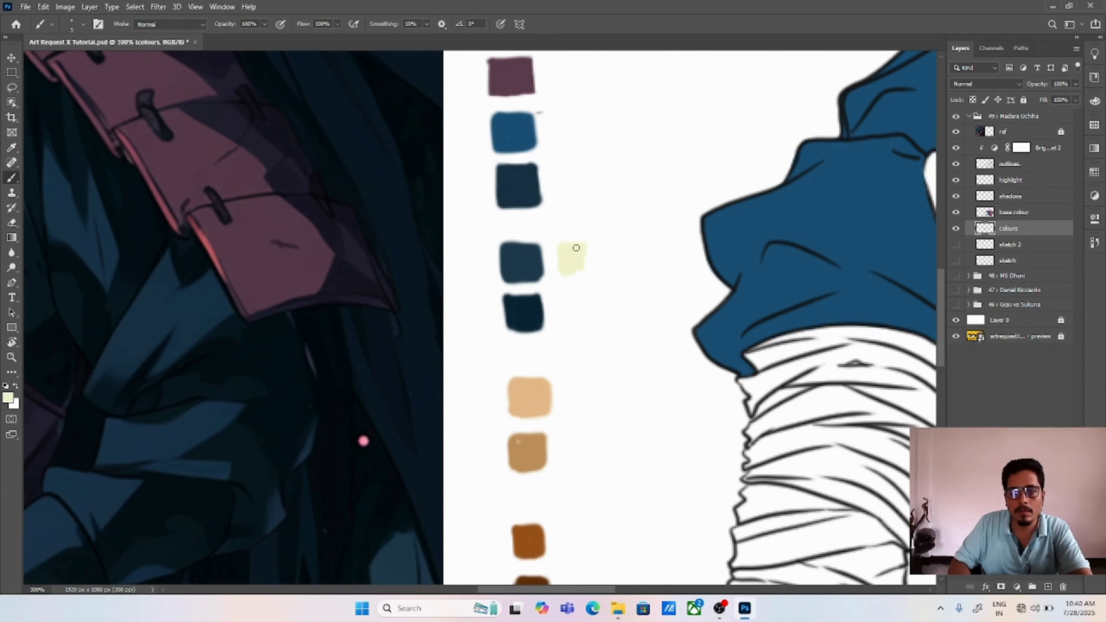
Step: Set the foreground colour to #c4c69e and brush a second swatch below the pale yellow one
left_click(7, 397)
left_click(610, 162)
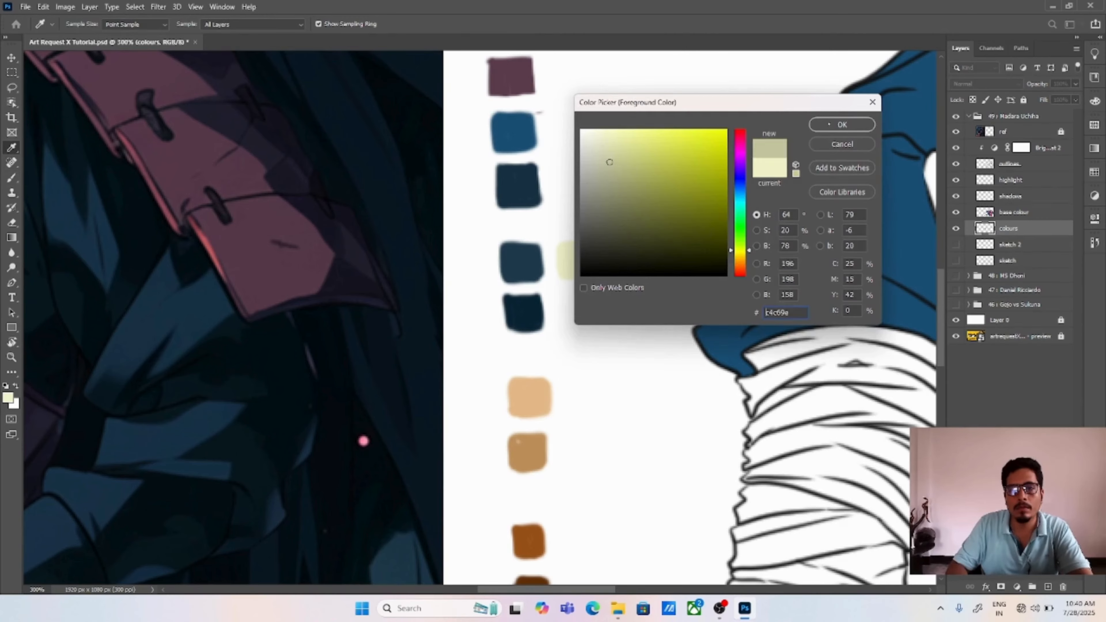
left_click(841, 125)
left_click_drag(568, 299, 590, 322)
left_click_drag(642, 370, 501, 276)
key("ctrl+0")
Step: Sample the light tan skin swatch and brush it over the first two fingers of the hand resting on the knee
key("v")
key("ctrl+plus")
key("ctrl+plus")
key("ctrl+plus")
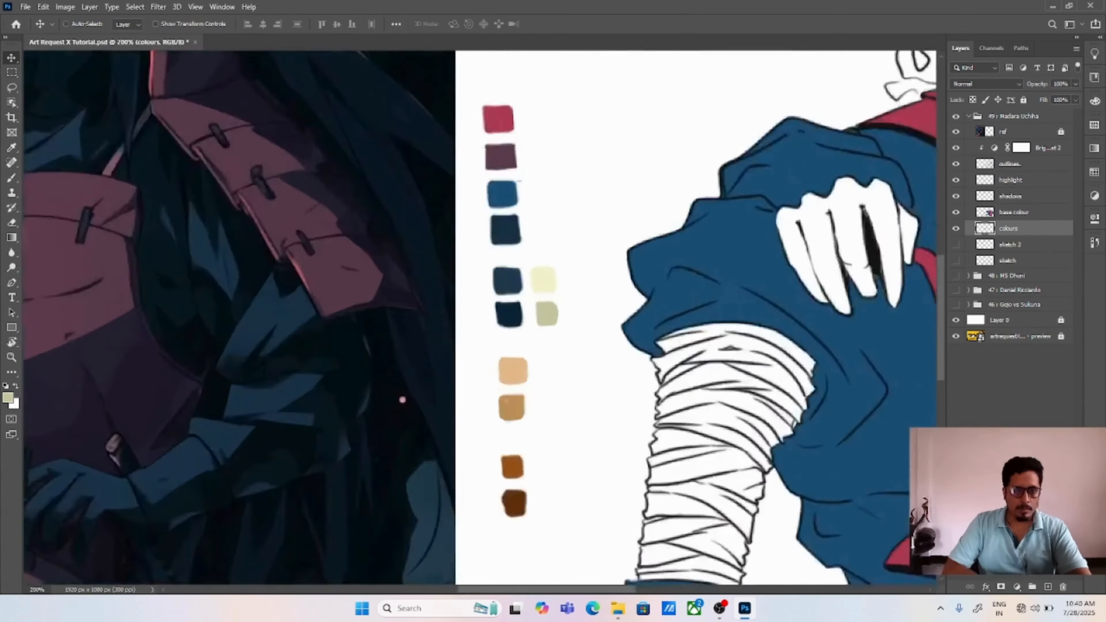
left_click_drag(692, 303, 475, 356)
key("b")
left_click(314, 452, "alt")
key("ctrl+plus")
key("ctrl+plus")
left_click_drag(740, 227, 428, 345)
mouse_move(559, 301)
left_mouse_down()
mouse_move(556, 273)
mouse_move(566, 314)
mouse_move(609, 283)
mouse_move(610, 413)
mouse_move(627, 329)
mouse_move(672, 268)
mouse_move(657, 457)
mouse_move(711, 494)
mouse_move(681, 356)
mouse_move(701, 399)
left_mouse_up()
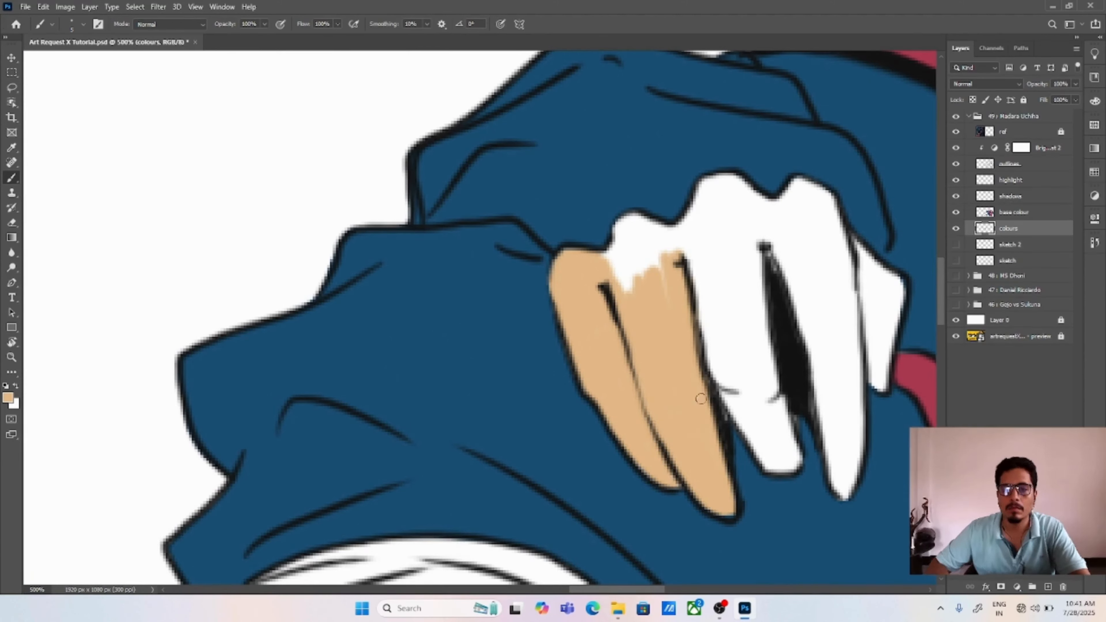
Step: Brush tan over the knuckles and remaining fingers of the hand on the knee
mouse_move(619, 232)
left_mouse_down()
mouse_move(663, 237)
mouse_move(758, 453)
mouse_move(780, 391)
mouse_move(701, 218)
mouse_move(726, 207)
left_mouse_up()
mouse_move(765, 234)
left_mouse_down()
mouse_move(589, 229)
mouse_move(592, 202)
mouse_move(662, 270)
mouse_move(634, 240)
mouse_move(650, 387)
mouse_move(677, 490)
left_mouse_up()
key("ctrl+0")
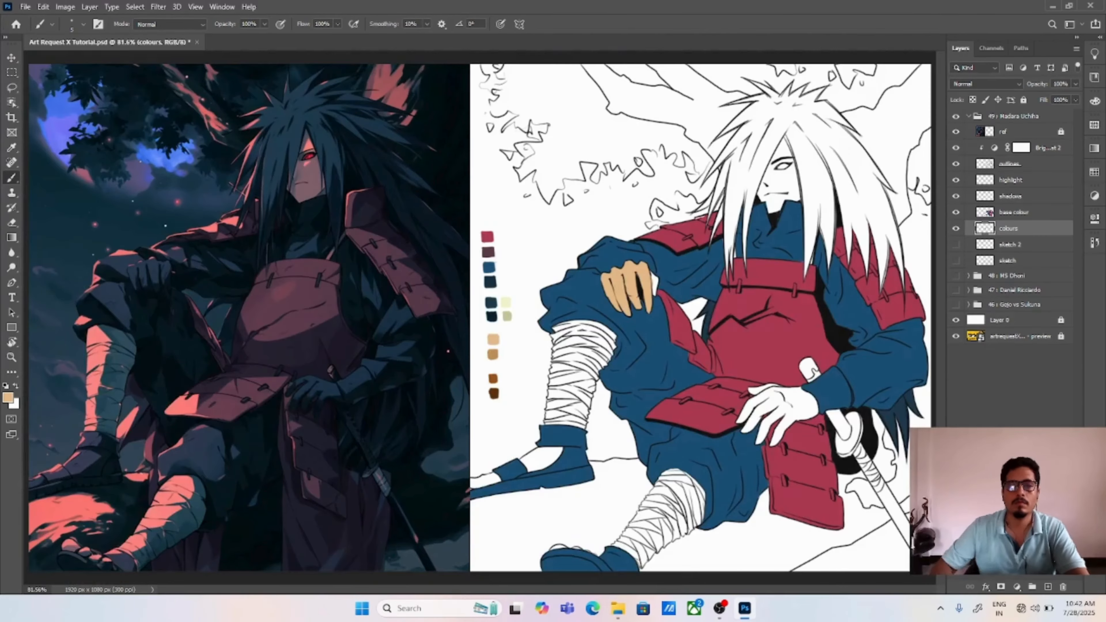
Step: Brush tan over the other hand's thumb and along the inside of its finger and palm outlines
key("ctrl+plus")
key("ctrl+plus")
left_click_drag(845, 244, 547, 287)
key("ctrl+plus")
key("ctrl+plus")
left_click_drag(720, 180, 741, 293)
mouse_move(751, 340)
left_mouse_down()
mouse_move(722, 362)
mouse_move(470, 104)
left_mouse_up()
left_click_drag(729, 373, 517, 313)
left_click_drag(581, 271, 559, 262)
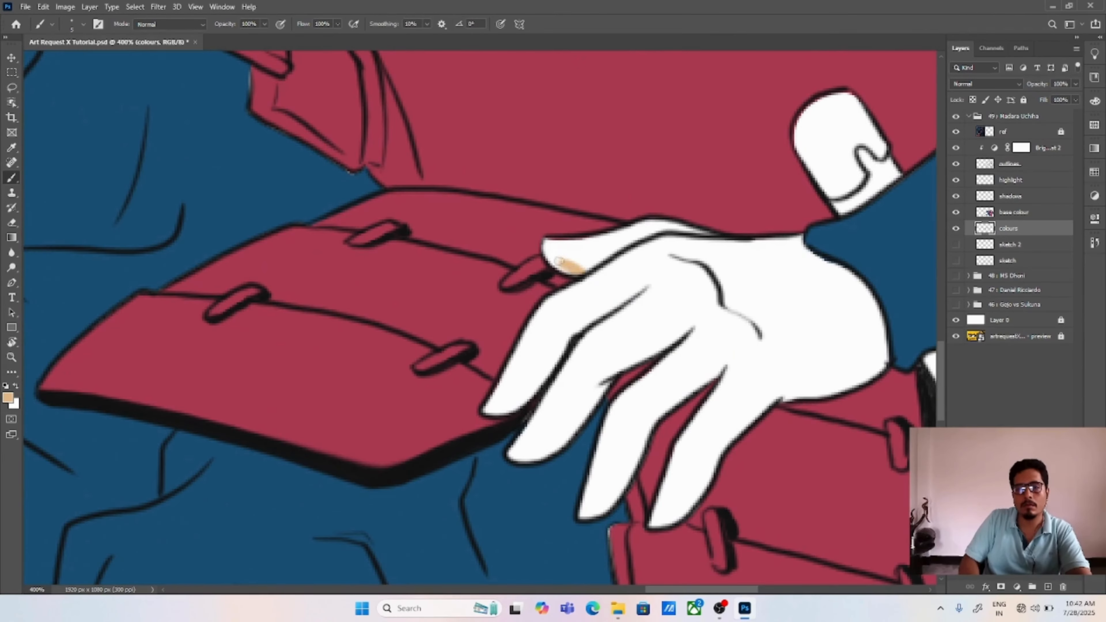
left_click_drag(492, 405, 537, 319)
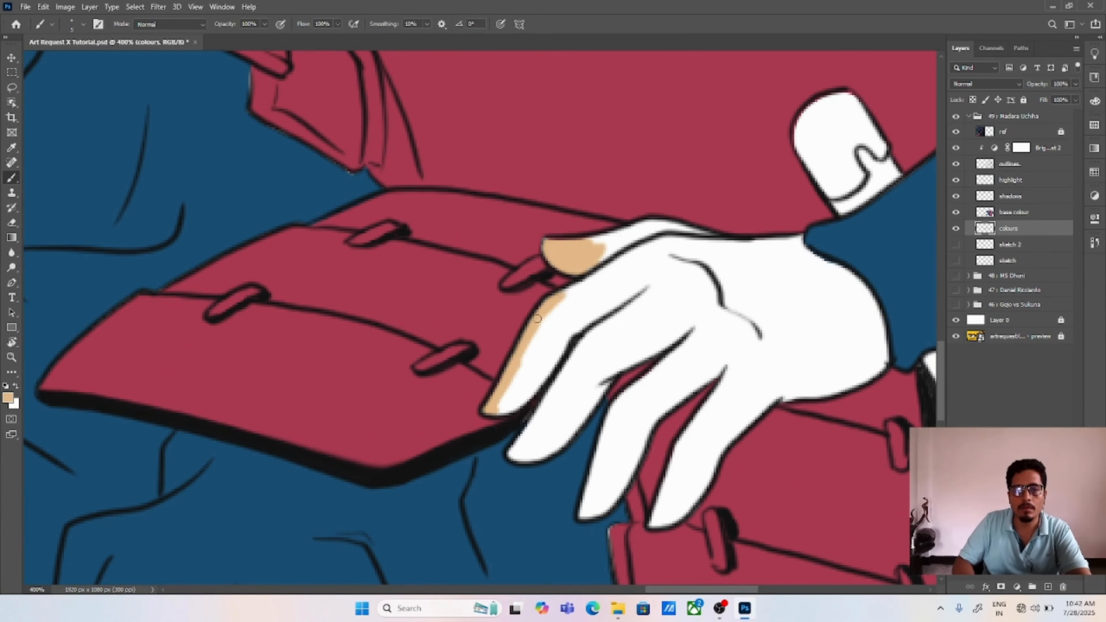
left_click_drag(523, 400, 587, 319)
mouse_move(524, 456)
left_mouse_down()
mouse_move(513, 455)
mouse_move(586, 336)
left_mouse_up()
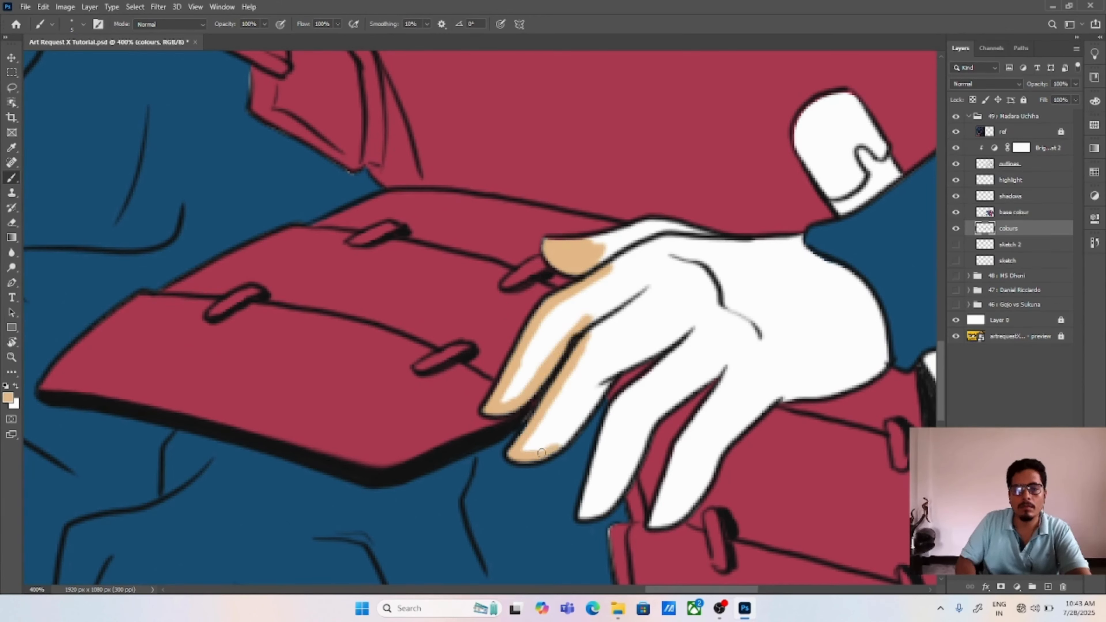
mouse_move(542, 453)
left_mouse_down()
mouse_move(615, 363)
mouse_move(641, 354)
left_mouse_up()
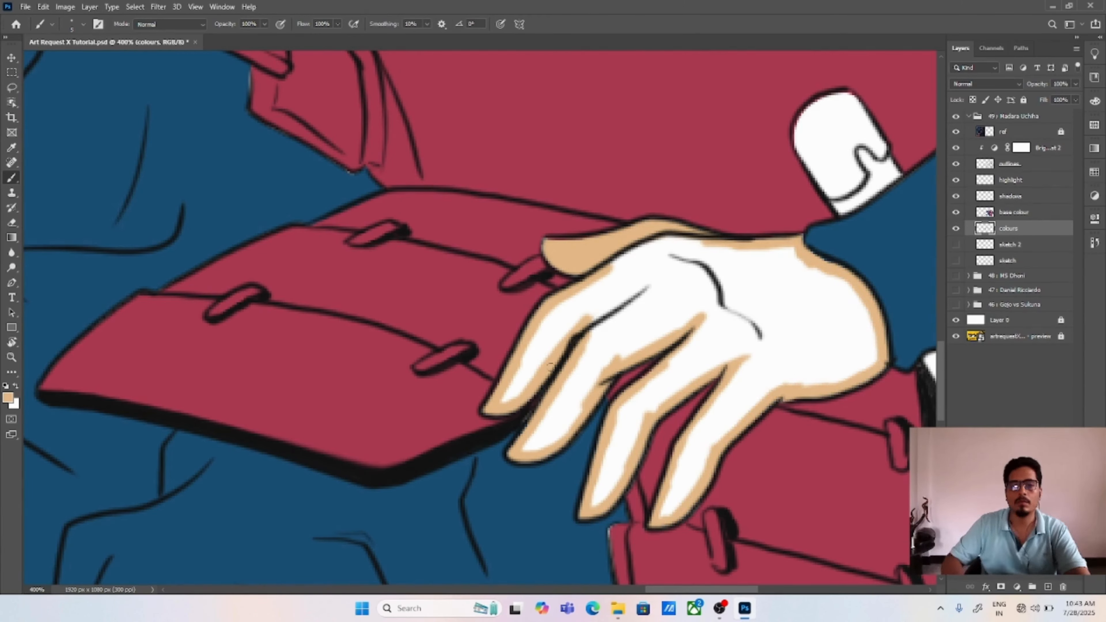
Step: Enlarge the brush and fill the rest of the lowered hand's fingers and back with tan
left_click(84, 24)
left_click_drag(63, 62, 66, 62)
mouse_move(506, 399)
left_mouse_down()
mouse_move(528, 355)
mouse_move(605, 312)
mouse_move(538, 445)
mouse_move(555, 433)
left_mouse_up()
mouse_move(618, 257)
left_mouse_down()
mouse_move(639, 305)
mouse_move(777, 259)
left_mouse_up()
mouse_move(627, 424)
left_mouse_down()
mouse_move(609, 456)
mouse_move(696, 349)
mouse_move(679, 492)
mouse_move(754, 326)
mouse_move(755, 265)
mouse_move(836, 283)
mouse_move(866, 344)
mouse_move(789, 382)
left_mouse_up()
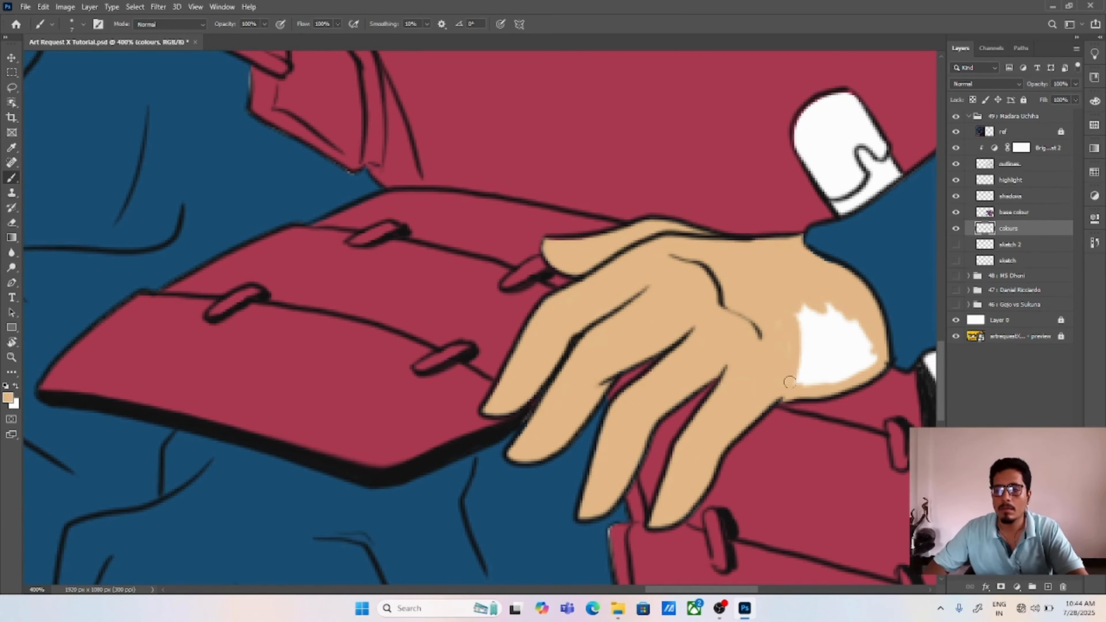
mouse_move(840, 314)
left_mouse_down()
mouse_move(843, 362)
mouse_move(866, 361)
left_mouse_up()
key("ctrl+0")
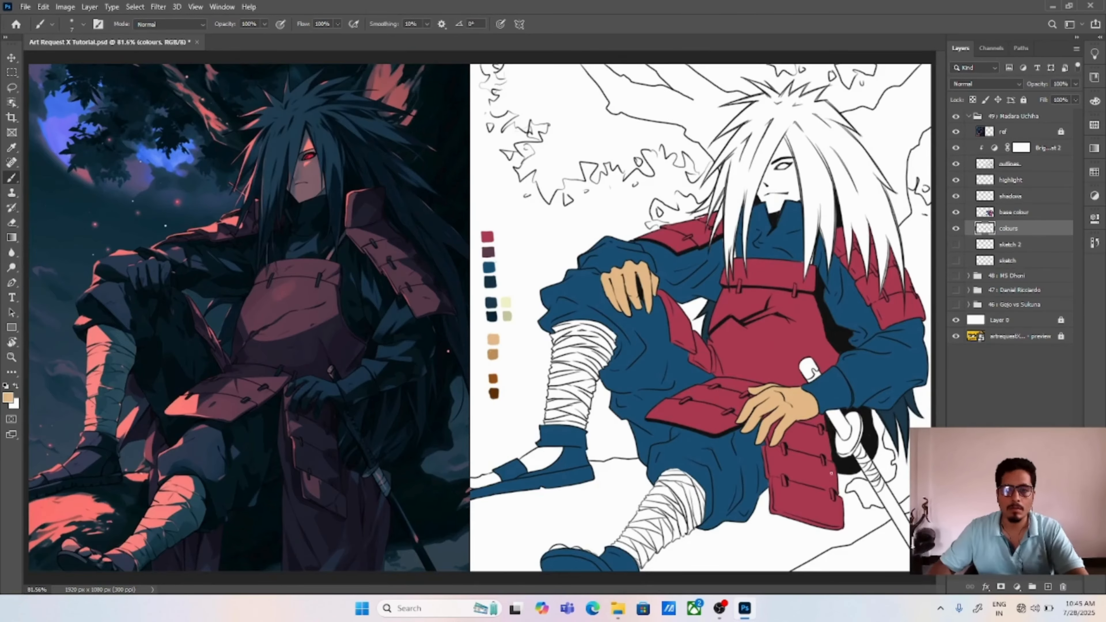
Step: Adjust the brush size and brush tan over the face visible between the hair strands
key("ctrl+plus")
key("ctrl+plus")
key("ctrl+plus")
key("ctrl+plus")
mouse_move(454, 387)
left_mouse_down()
mouse_move(468, 419)
mouse_move(483, 305)
mouse_move(535, 475)
mouse_move(556, 441)
mouse_move(539, 361)
left_mouse_up()
left_click(83, 25)
left_click_drag(64, 61, 66, 61)
mouse_move(485, 314)
left_mouse_down()
mouse_move(516, 291)
mouse_move(576, 410)
mouse_move(585, 365)
mouse_move(638, 318)
mouse_move(605, 261)
mouse_move(550, 288)
mouse_move(538, 235)
mouse_move(557, 204)
mouse_move(593, 226)
mouse_move(581, 131)
mouse_move(622, 219)
left_mouse_up()
key("v")
key("ctrl+0")
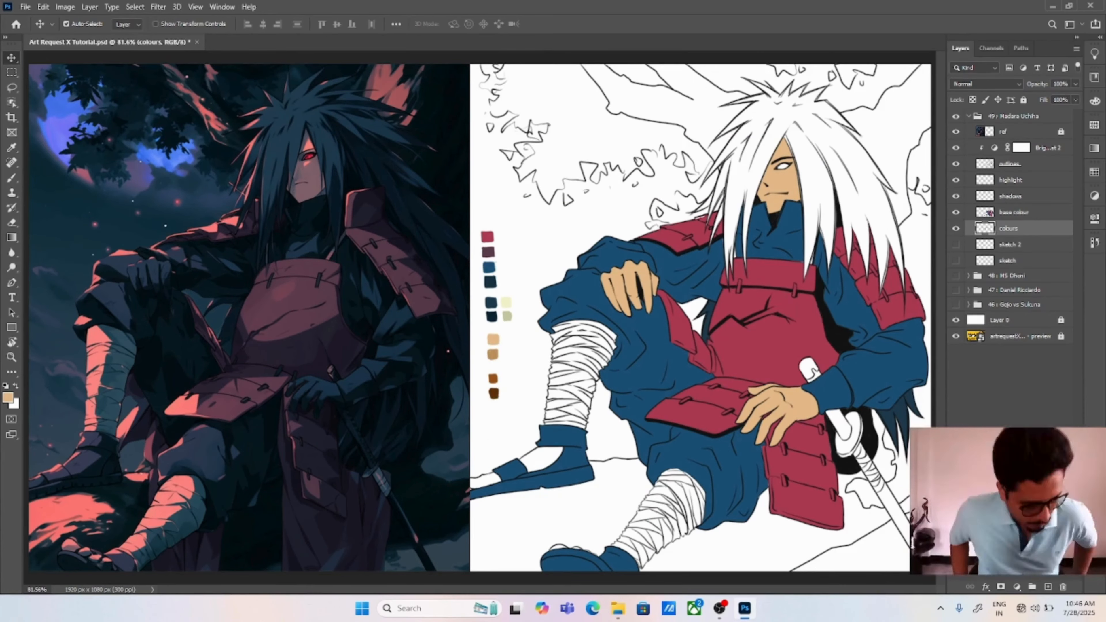
Step: Hide the ref layer and brush tan onto the rear foot's toe end
key("ctrl+plus")
key("ctrl+plus")
key("ctrl+plus")
left_click_drag(520, 549, 585, 77)
key("b")
left_click(955, 131)
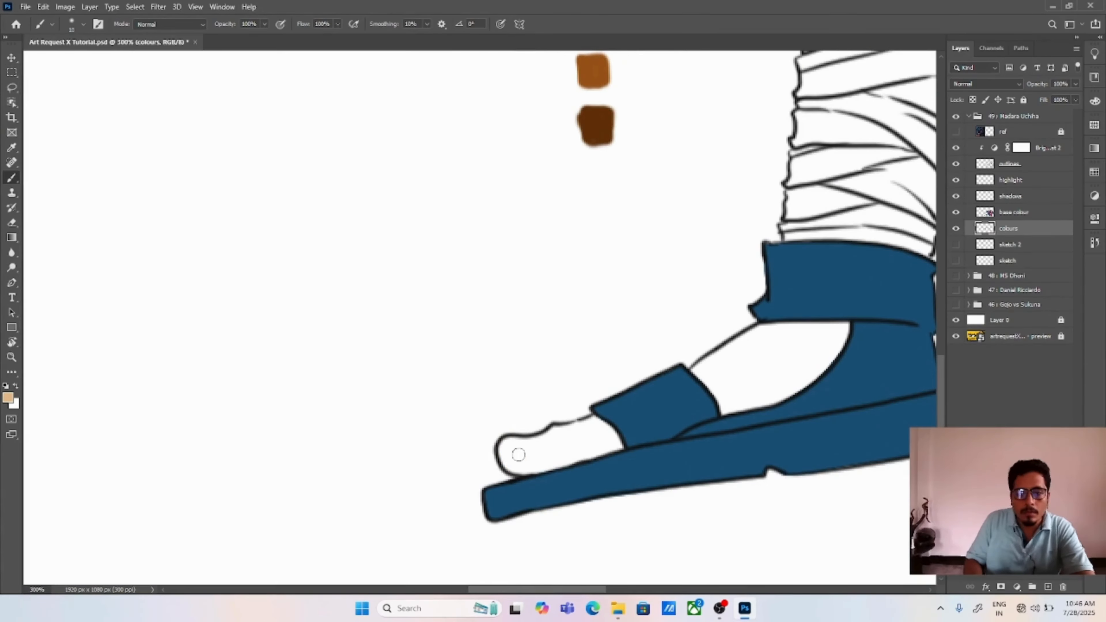
key("v")
key("ctrl+0")
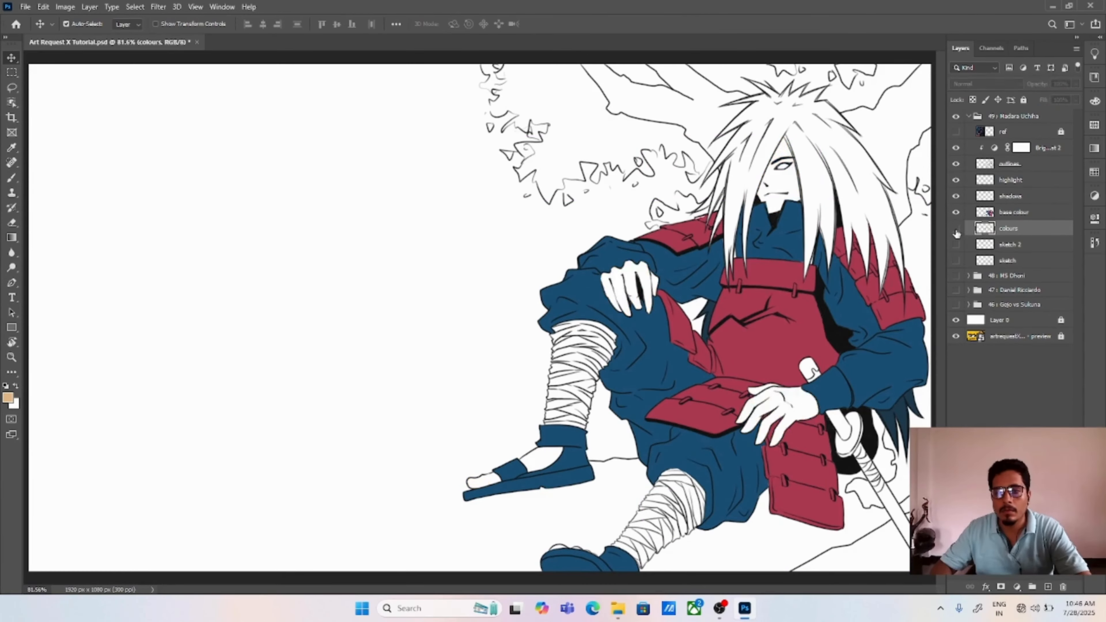
Step: Lasso the tan skin areas, cut them from the colours layer, and paste them in place above the base colour layer
key("l")
mouse_move(803, 114)
left_mouse_down()
mouse_move(476, 462)
mouse_move(799, 112)
left_mouse_up()
key("ctrl+x")
left_click(990, 214)
key("ctrl+v")
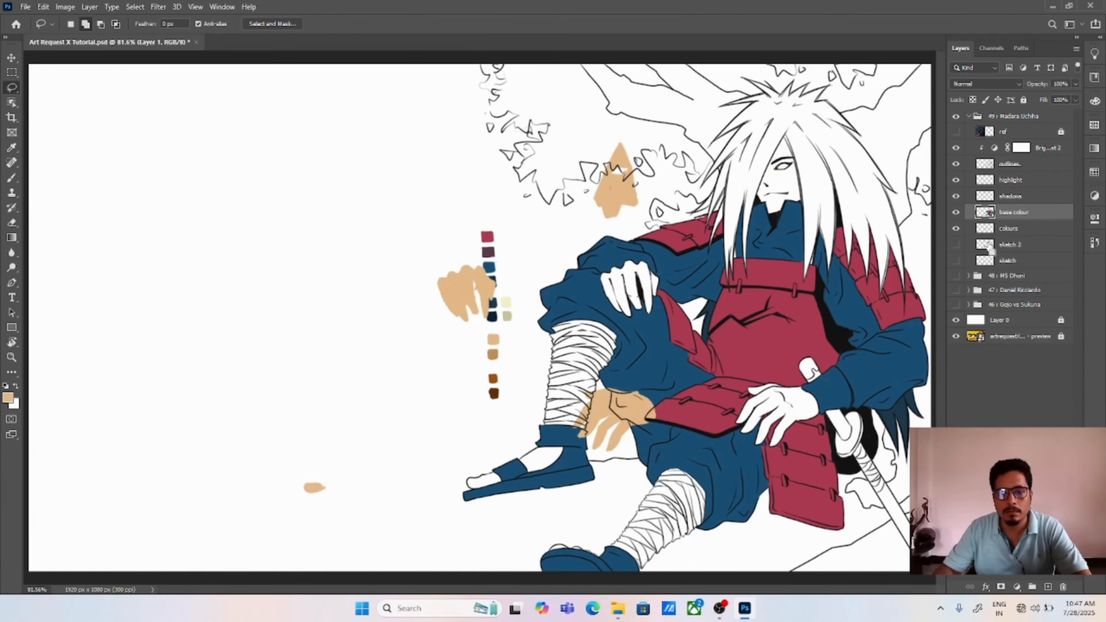
key("ctrl+z")
key("ctrl+shift+v")
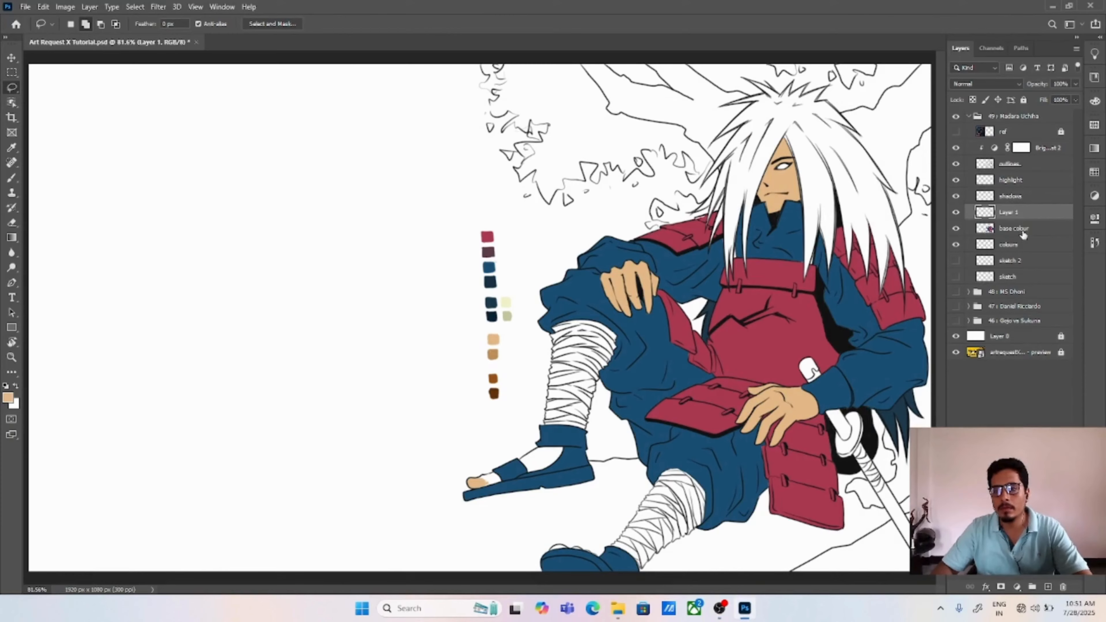
Step: Merge the pasted skin layer with the base colour layer and name the result base colours
left_click(1023, 234, "ctrl")
right_click(1023, 234)
left_click(910, 448)
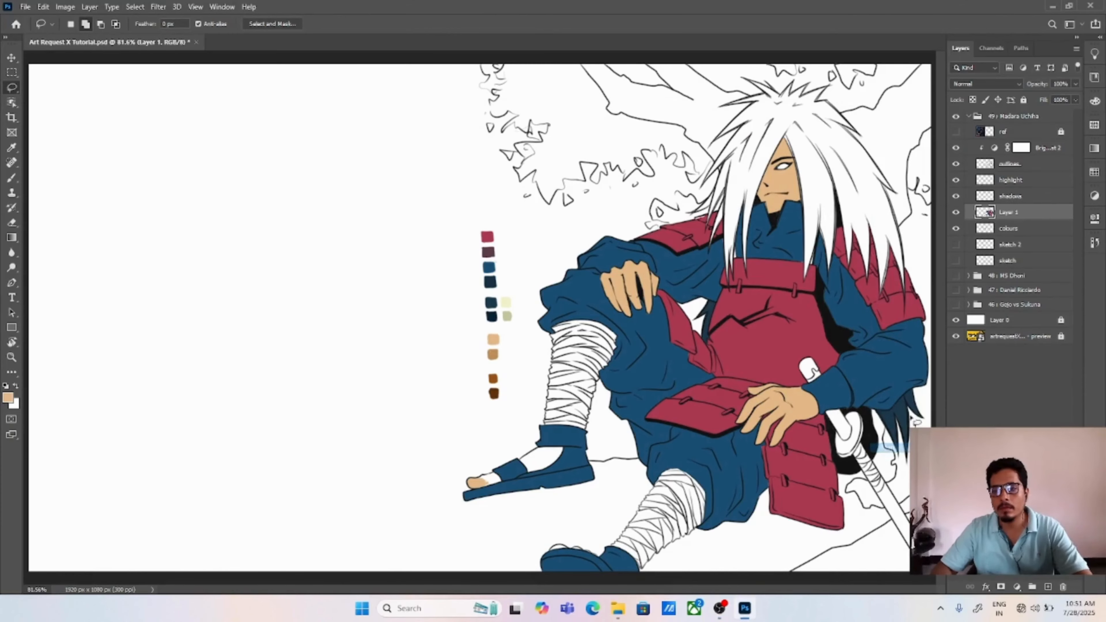
Step: Show the ref layer and brush tan over the rear foot's toes on the base colours layer
key("b")
key("ctrl+plus")
key("ctrl+plus")
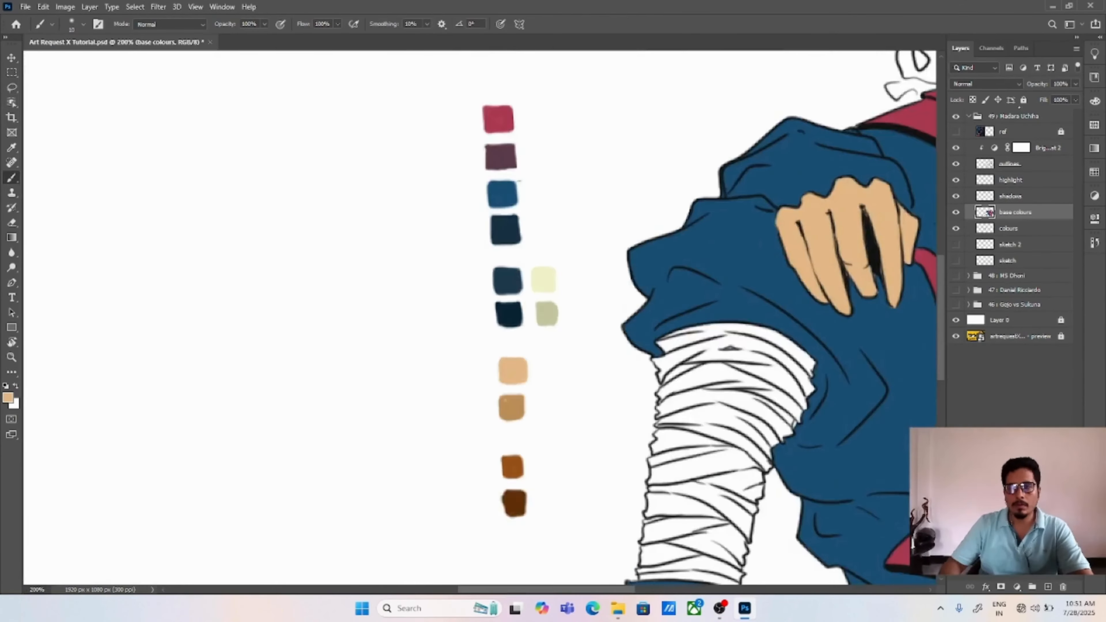
left_click(956, 132)
key("ctrl+plus")
key("ctrl+plus")
left_click_drag(536, 540, 463, 260)
left_click_drag(390, 486, 511, 276)
mouse_move(490, 342)
left_mouse_down()
mouse_move(439, 338)
mouse_move(505, 338)
left_mouse_up()
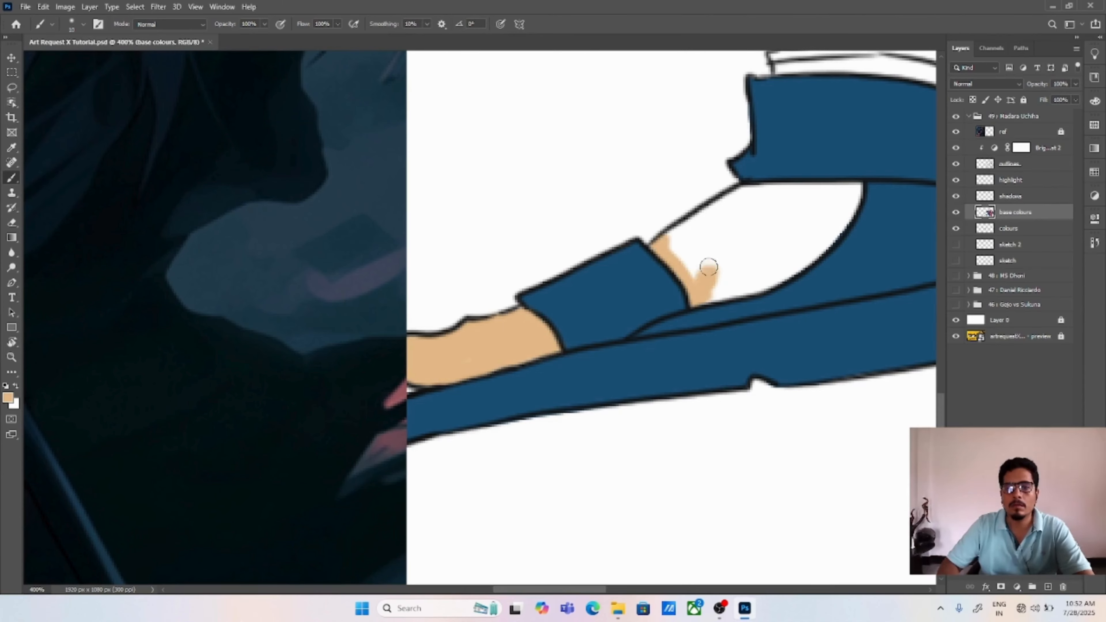
Step: Brush tan over the rear foot's exposed instep and the front foot's big toe
mouse_move(709, 267)
left_mouse_down()
mouse_move(679, 226)
mouse_move(743, 215)
mouse_move(718, 291)
mouse_move(761, 215)
mouse_move(828, 193)
mouse_move(784, 269)
mouse_move(283, 150)
left_mouse_up()
left_click(786, 265, "alt")
left_click_drag(476, 435, 576, 266)
left_click_drag(425, 385, 392, 406)
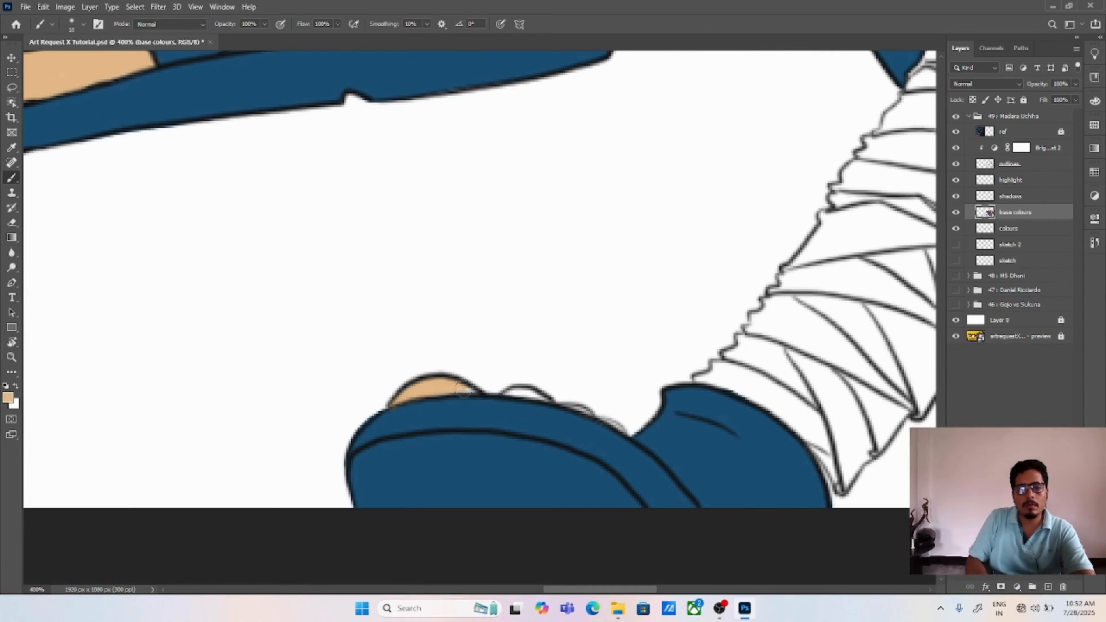
Step: Sample the pale yellow swatch and brush it down the outer edge of the raised leg's wraps, from knee to ankle cuff
left_click_drag(583, 104, 640, 538)
left_click_drag(583, 105, 640, 538)
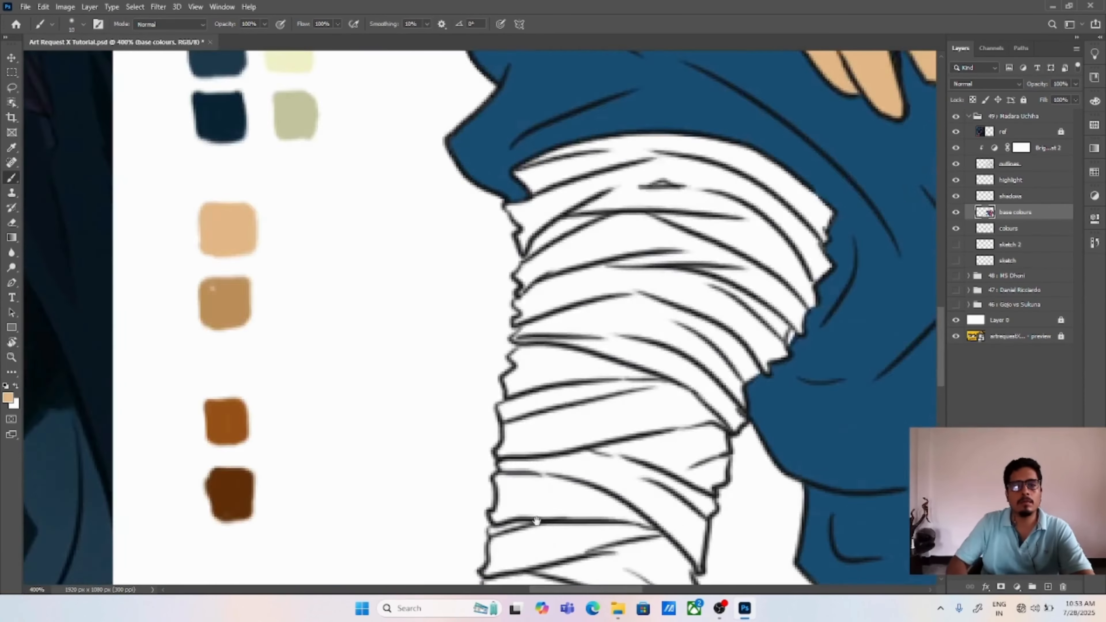
left_click_drag(479, 217, 498, 354)
left_click(308, 184, "alt")
left_click_drag(551, 373, 555, 360)
left_click_drag(552, 409, 546, 435)
left_click_drag(579, 471, 578, 321)
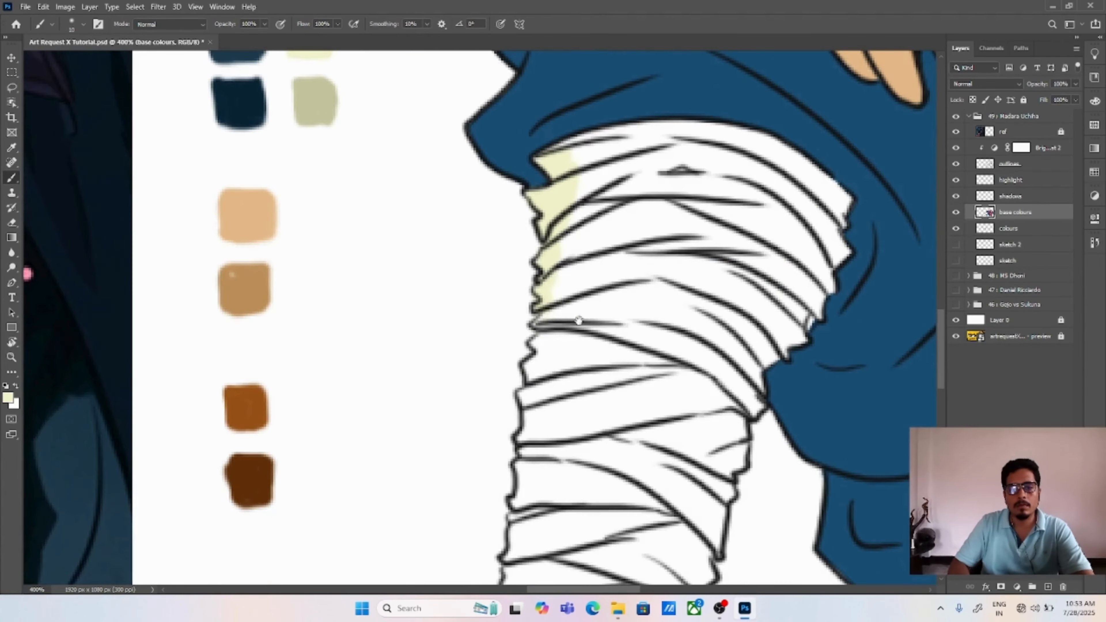
left_click_drag(530, 431, 531, 459)
left_click_drag(533, 464, 546, 348)
mouse_move(543, 344)
left_mouse_down()
mouse_move(530, 431)
mouse_move(534, 353)
left_mouse_up()
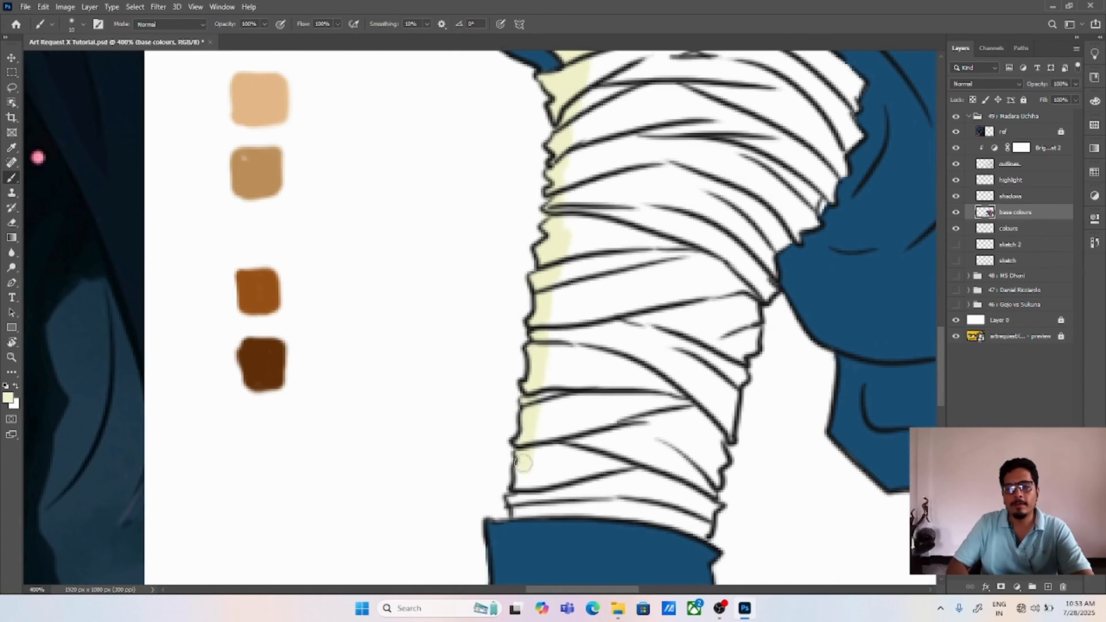
left_click_drag(523, 463, 518, 509)
Step: Brush pale yellow along the raised leg's wraps at the ankle cuff, inner edge and knee
left_click_drag(660, 94, 614, 193)
left_click_drag(544, 140, 609, 163)
left_click_drag(644, 522, 563, 378)
left_click_drag(398, 464, 576, 484)
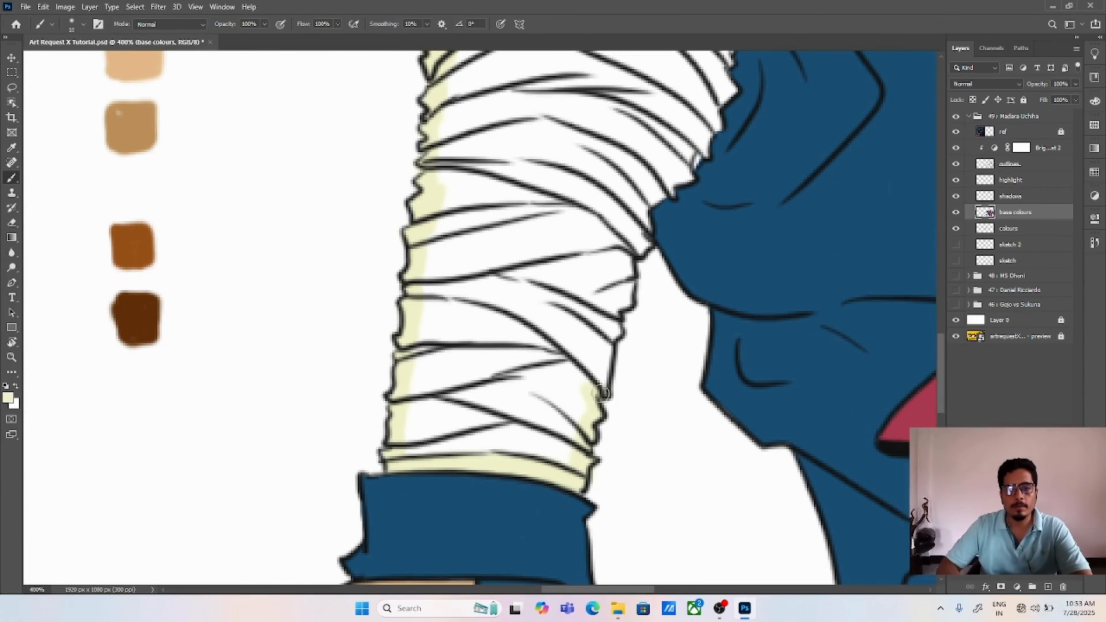
left_click_drag(655, 196, 692, 158)
left_click_drag(693, 157, 675, 234)
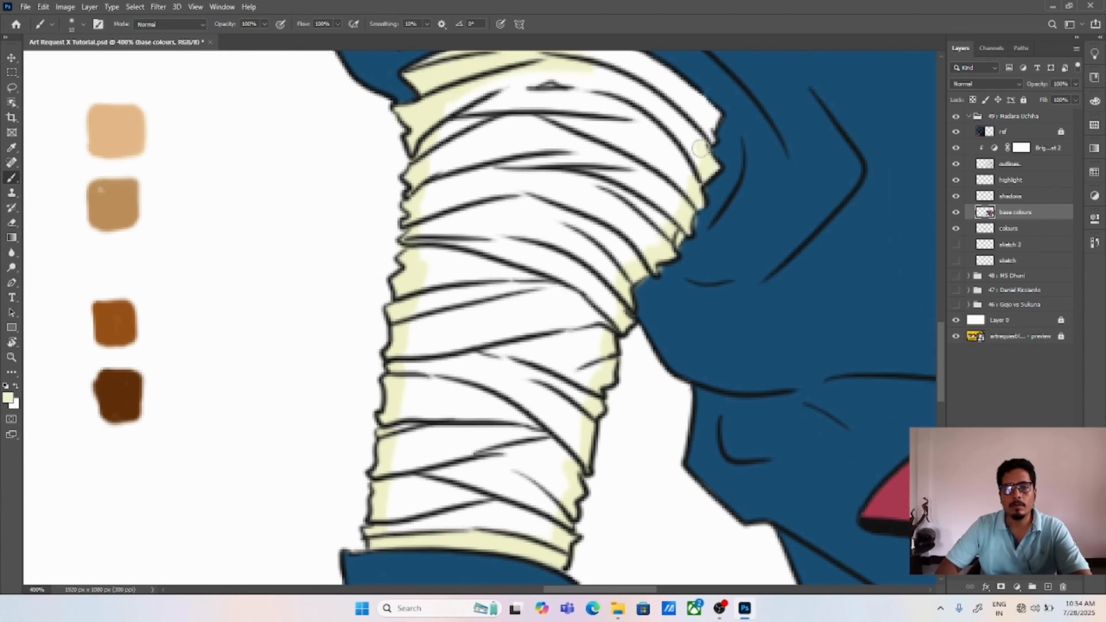
scroll(699, 149, "up", 3)
left_click_drag(593, 104, 708, 170)
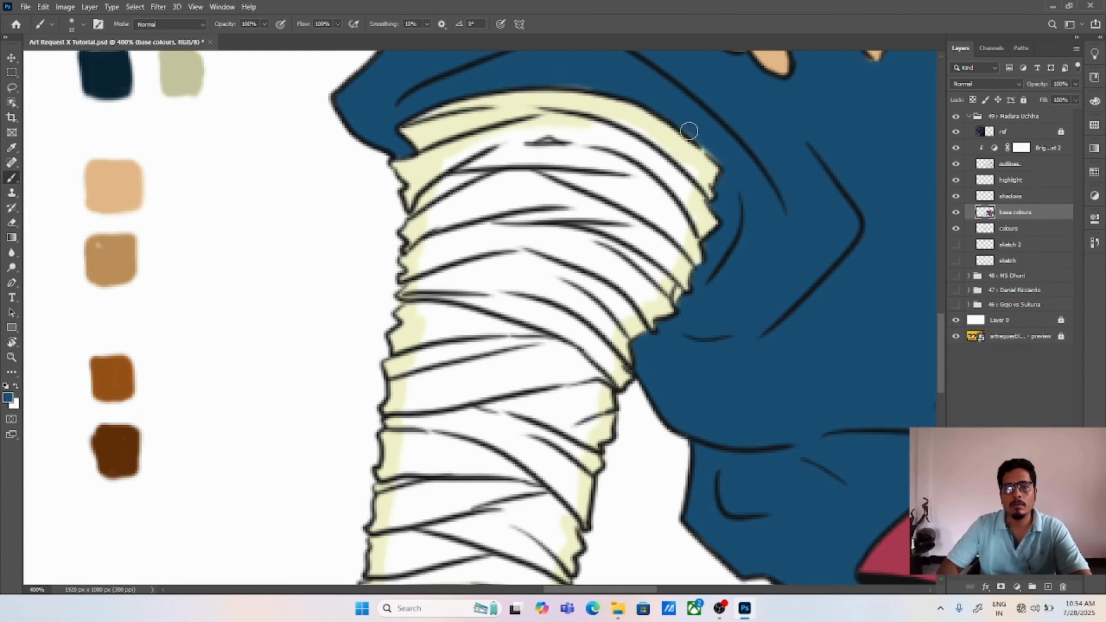
Step: Enlarge the brush and fill the interior of the raised leg's wraps with the sampled pale yellow
left_click(83, 24)
left_click_drag(66, 61, 73, 61)
left_click(444, 212)
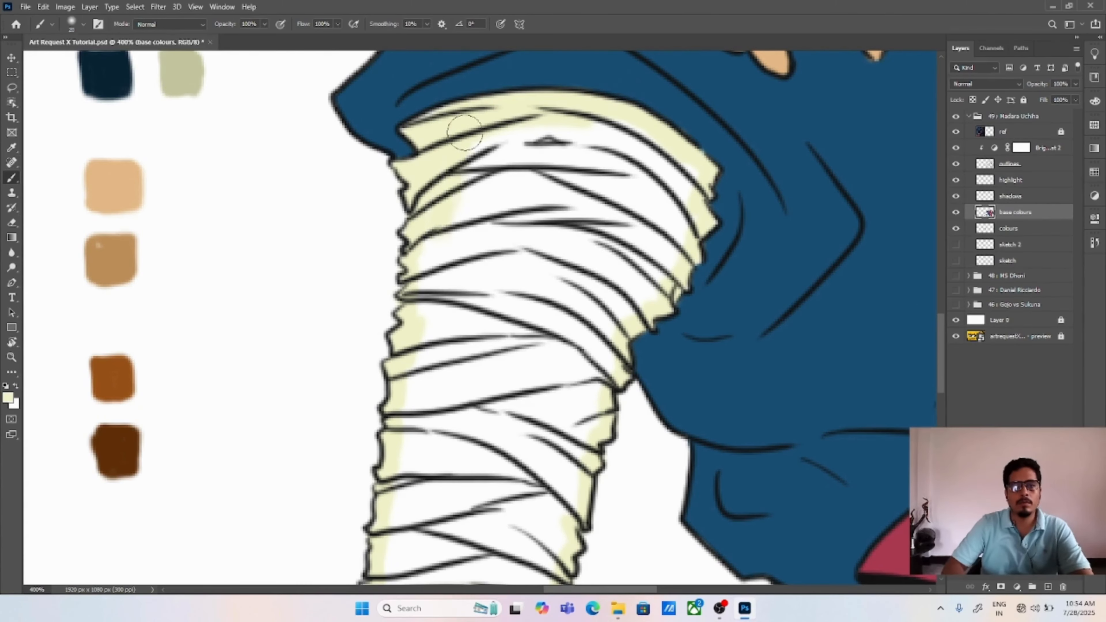
mouse_move(464, 132)
left_mouse_down()
mouse_move(659, 215)
mouse_move(576, 212)
mouse_move(423, 267)
mouse_move(535, 416)
left_mouse_up()
mouse_move(409, 443)
left_mouse_down()
mouse_move(429, 286)
mouse_move(587, 321)
mouse_move(437, 376)
mouse_move(535, 414)
left_mouse_up()
key("ctrl+0")
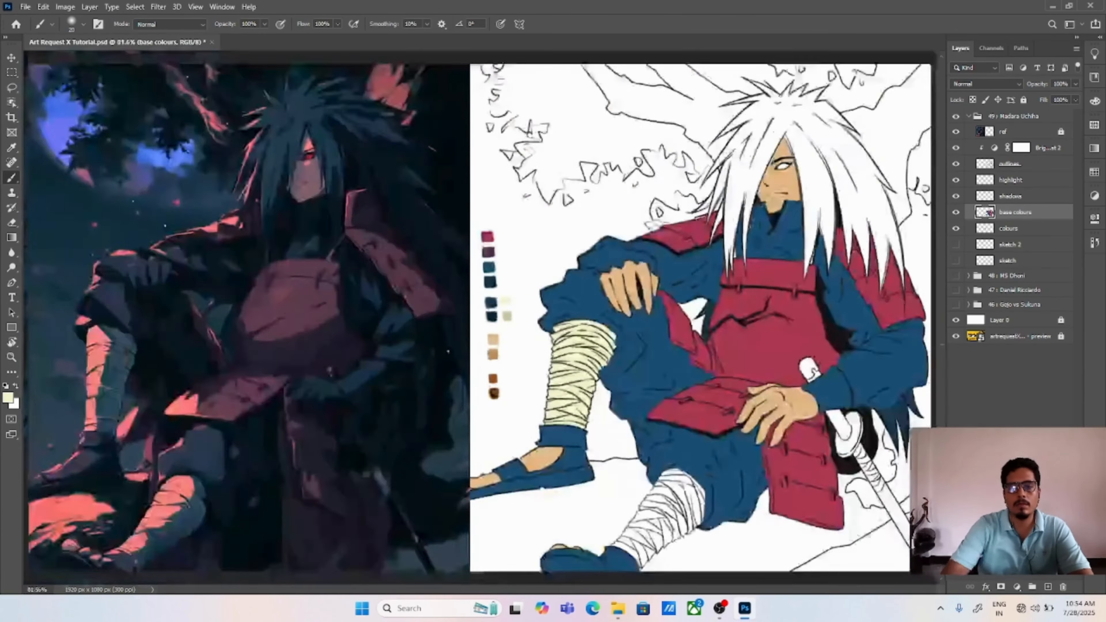
Step: Brush pale yellow over the front leg's wraps, from below the knee down to the sandal
key("ctrl+plus")
key("ctrl+plus")
left_click_drag(783, 553, 459, 61)
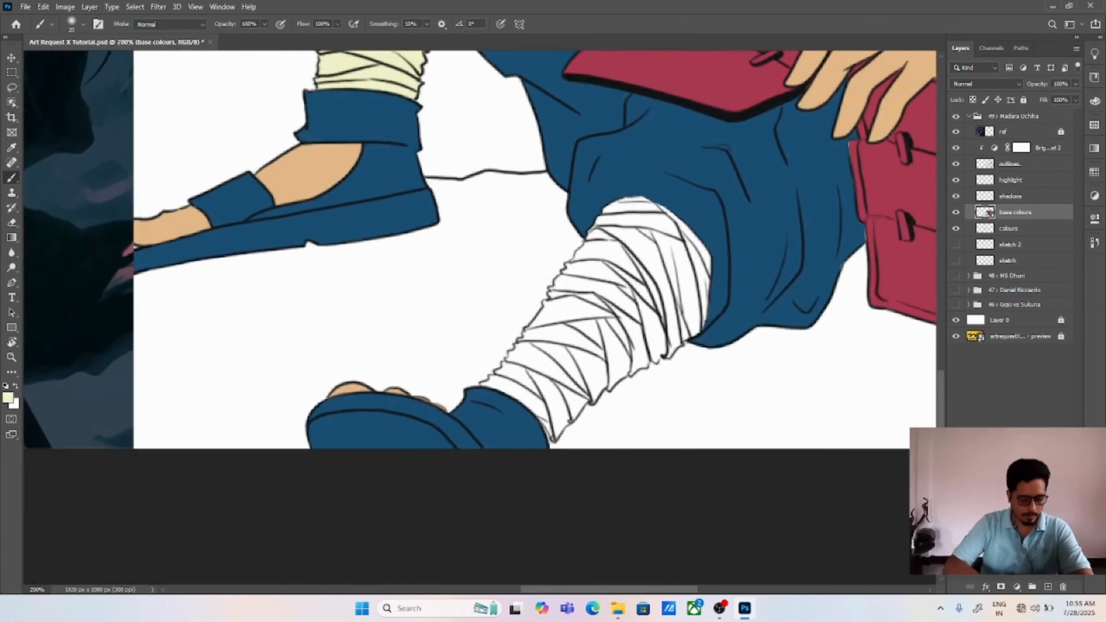
key("ctrl+plus")
key("ctrl+plus")
mouse_move(627, 522)
left_mouse_down()
mouse_move(668, 423)
mouse_move(658, 362)
mouse_move(570, 371)
mouse_move(535, 426)
mouse_move(639, 392)
left_mouse_up()
mouse_move(710, 466)
left_mouse_down()
mouse_move(667, 296)
mouse_move(703, 173)
mouse_move(810, 279)
mouse_move(749, 439)
left_mouse_up()
mouse_move(790, 410)
left_mouse_down()
mouse_move(849, 176)
mouse_move(729, 120)
mouse_move(828, 111)
left_mouse_up()
left_click_drag(809, 182, 696, 210)
mouse_move(736, 138)
left_mouse_down()
mouse_move(762, 170)
mouse_move(795, 358)
left_mouse_up()
left_click_drag(400, 478, 472, 540)
left_click_drag(518, 438, 548, 318)
left_click(472, 451, "alt")
left_click_drag(403, 377, 520, 476)
Step: Clean up the blue trouser edge around the front leg's knee wraps with the trouser blue
left_click_drag(692, 199, 522, 394)
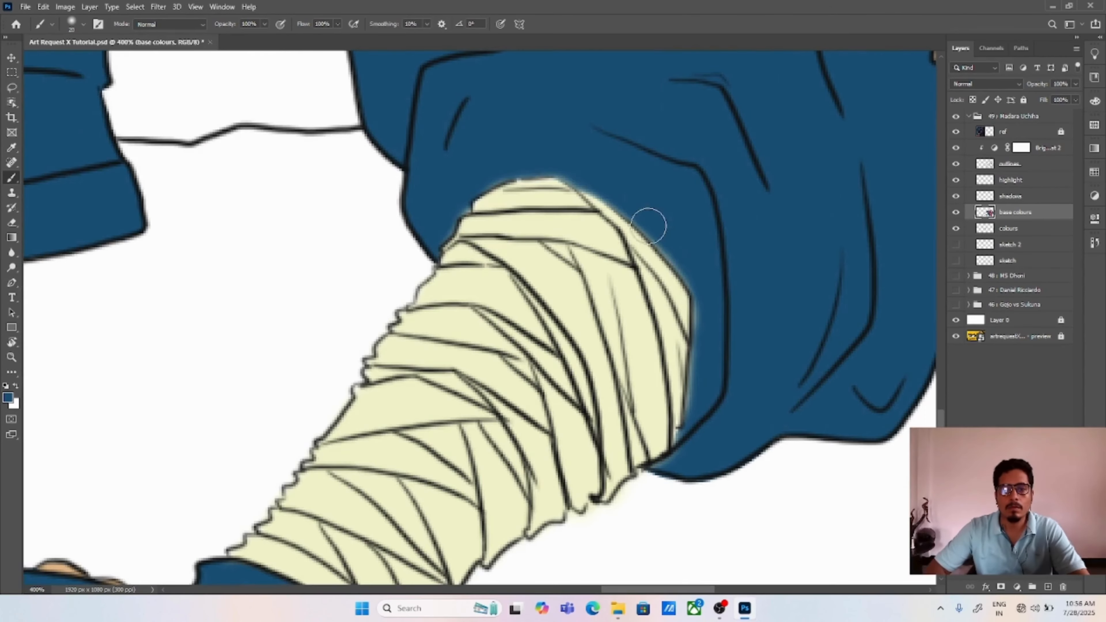
left_click_drag(703, 303, 695, 433)
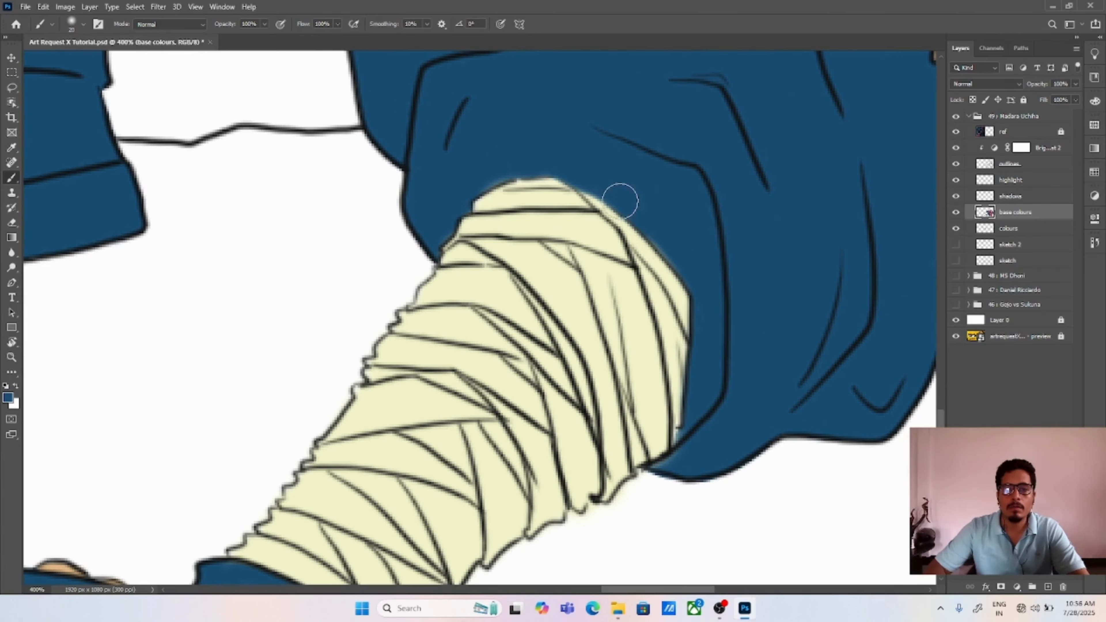
key("v")
key("ctrl+0")
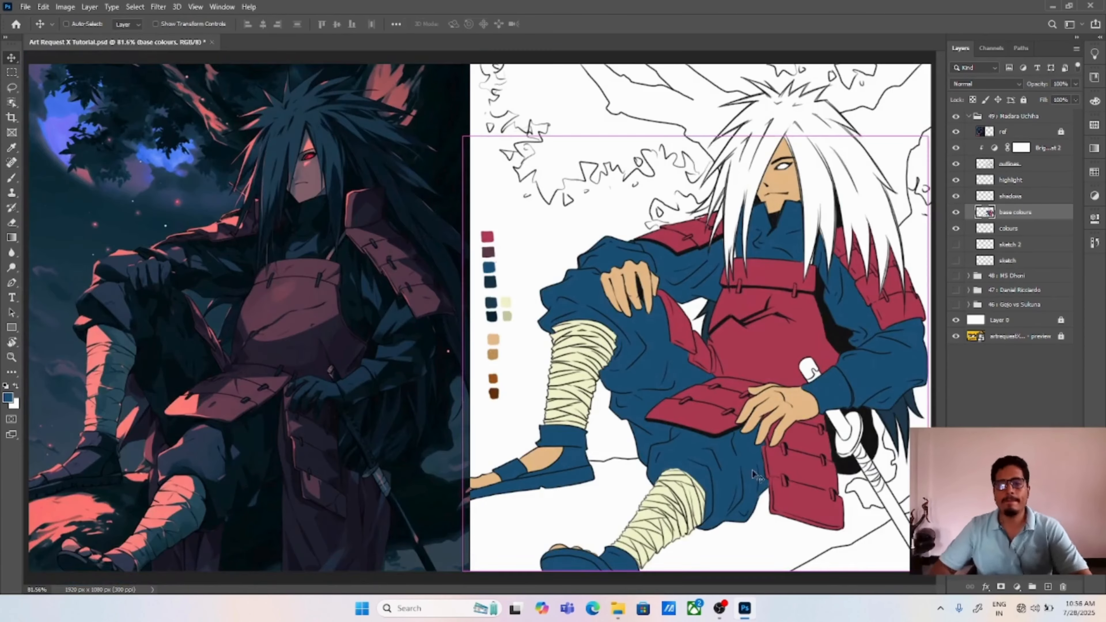
Step: On the colours layer, move the pale yellow and grey-green swatches up beside the purple and blue swatches
key("ctrl+plus")
key("ctrl+plus")
left_click_drag(594, 284, 586, 340)
left_click(537, 333)
key("l")
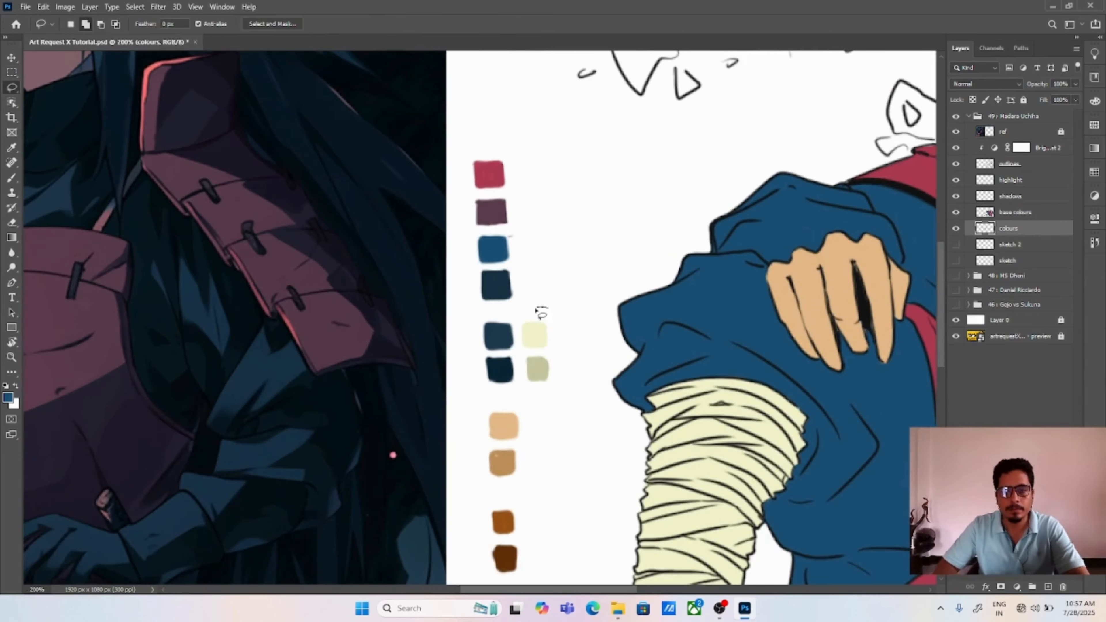
key("v")
left_click_drag(539, 313, 539, 205)
key("ctrl+d")
Step: On the base colours layer, sample the dark slate-blue swatch and brush it over the hair covering the hidden eye
left_click(1007, 216)
key("b")
left_click(506, 336, "alt")
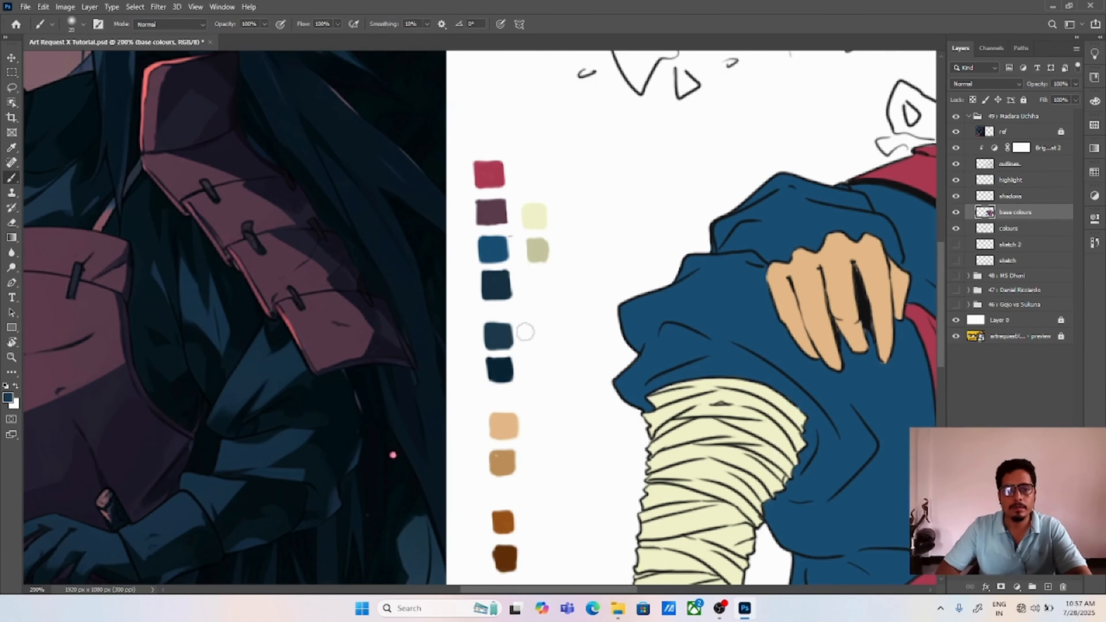
left_click_drag(809, 139, 263, 469)
mouse_move(586, 281)
left_mouse_down()
mouse_move(561, 385)
mouse_move(587, 364)
mouse_move(544, 305)
mouse_move(631, 196)
mouse_move(683, 192)
mouse_move(554, 220)
mouse_move(639, 179)
left_mouse_up()
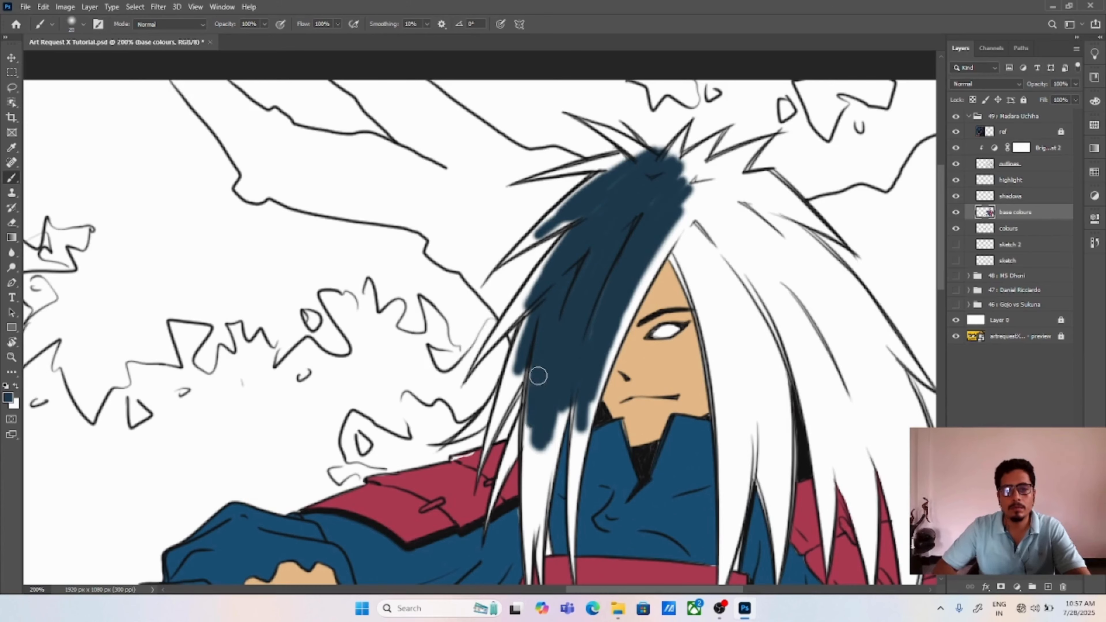
left_click_drag(539, 376, 535, 506)
Step: Brush dark slate blue over the crown, the lock beside the visible eye and the hair behind it
mouse_move(657, 148)
left_mouse_down()
mouse_move(733, 363)
mouse_move(753, 365)
mouse_move(640, 296)
mouse_move(609, 127)
mouse_move(709, 151)
mouse_move(735, 209)
left_mouse_up()
left_click_drag(767, 351, 655, 277)
left_click_drag(619, 392, 622, 430)
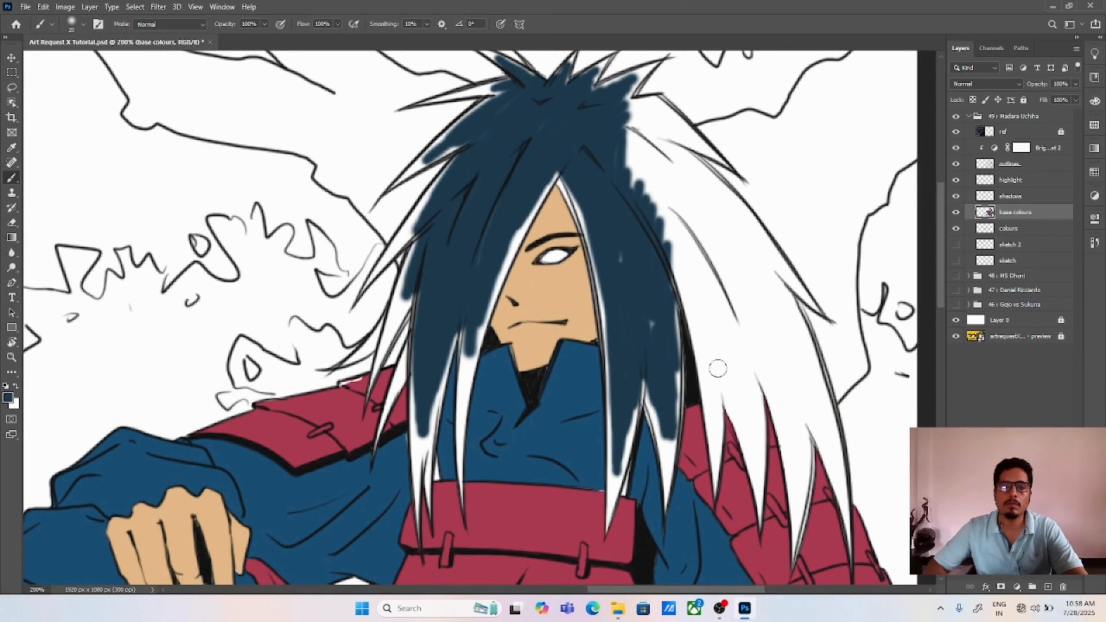
mouse_move(661, 183)
left_mouse_down()
mouse_move(727, 344)
mouse_move(784, 391)
mouse_move(801, 522)
mouse_move(758, 470)
mouse_move(740, 318)
mouse_move(709, 369)
left_mouse_up()
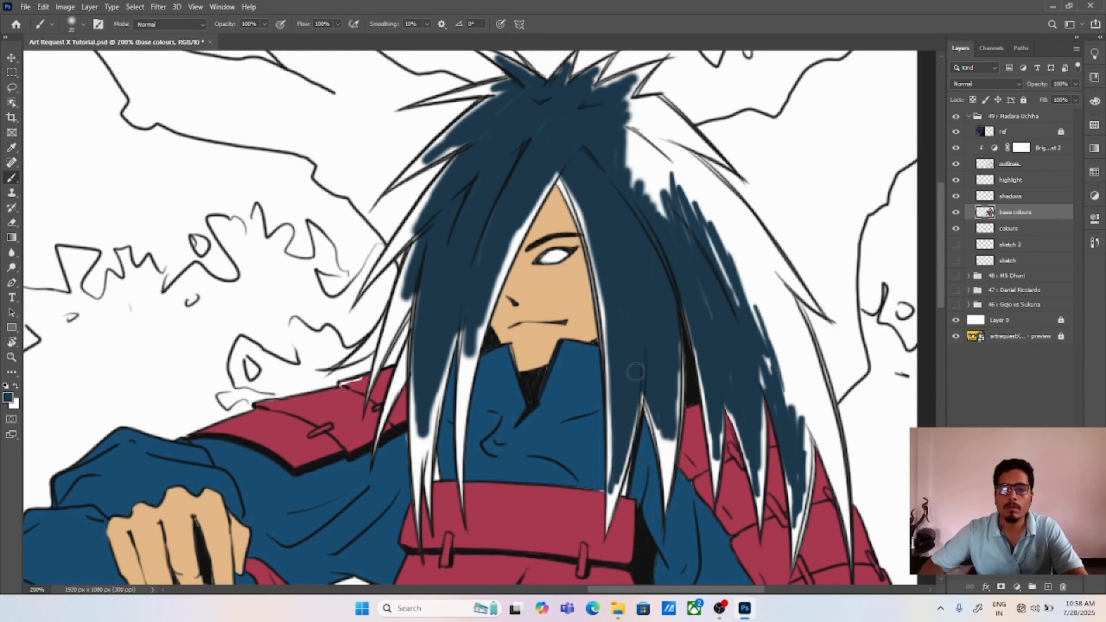
Step: Brush dark slate blue over the outer hair above the red shoulder armour and the remaining crown and side locks
mouse_move(758, 469)
left_mouse_down()
mouse_move(814, 388)
mouse_move(831, 510)
mouse_move(727, 270)
mouse_move(804, 346)
left_mouse_up()
mouse_move(827, 407)
left_mouse_down()
mouse_move(701, 192)
mouse_move(758, 261)
mouse_move(747, 224)
left_mouse_up()
mouse_move(660, 203)
left_mouse_down()
mouse_move(719, 259)
mouse_move(728, 206)
left_mouse_up()
left_click_drag(674, 134, 697, 226)
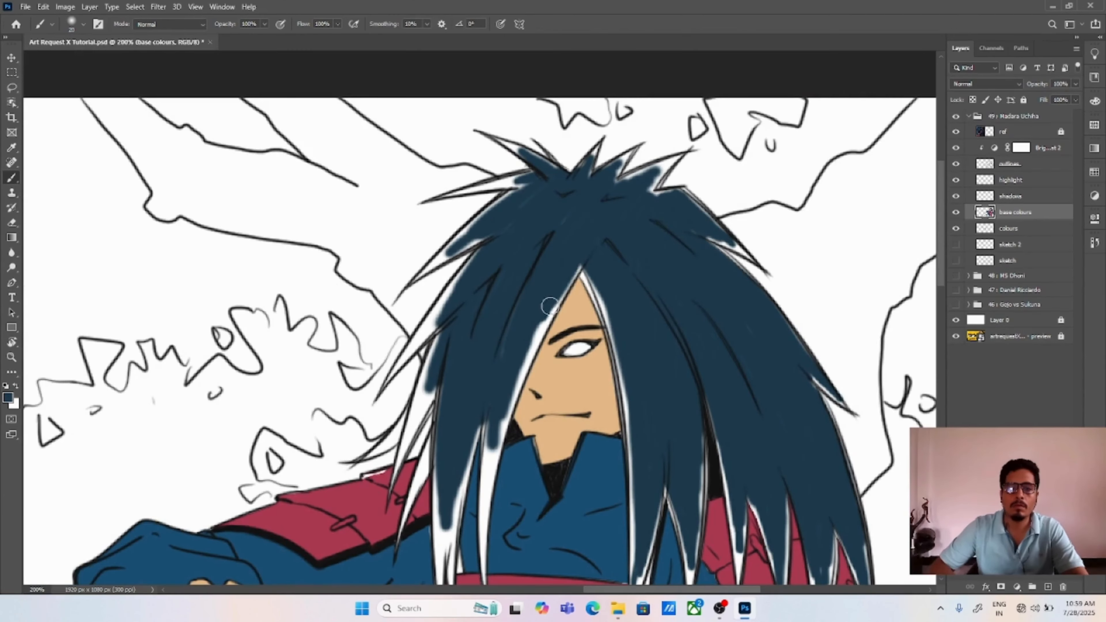
left_click_drag(484, 486, 497, 425)
left_click_drag(453, 475, 453, 409)
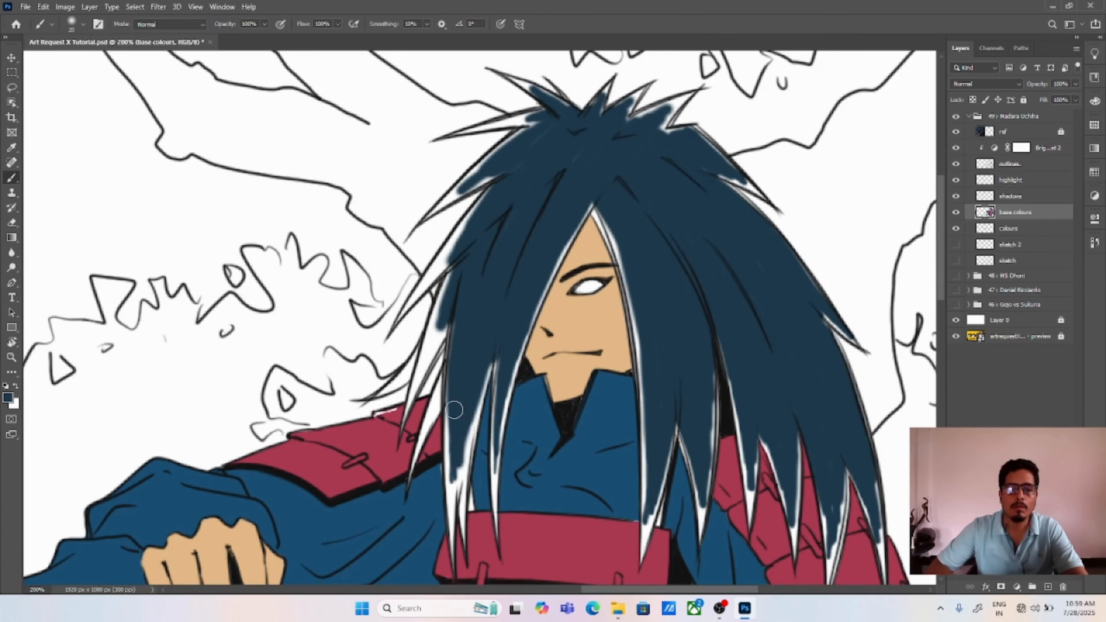
Step: Set the brush size to 10 and fill the curved hair tip above the raised arm's shoulder armour
left_click(83, 24)
type("10")
key("Return")
key("ctrl+plus")
key("ctrl+plus")
key("ctrl+plus")
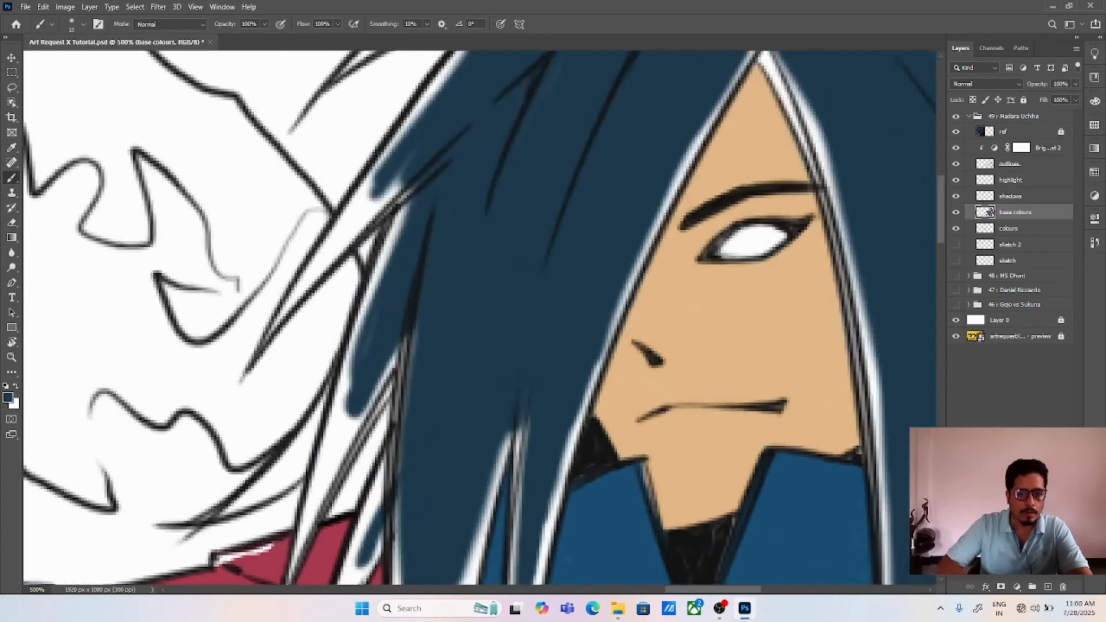
left_click_drag(287, 479, 477, 343)
mouse_move(394, 381)
left_mouse_down()
mouse_move(456, 348)
mouse_move(447, 358)
mouse_move(501, 279)
mouse_move(496, 318)
left_mouse_up()
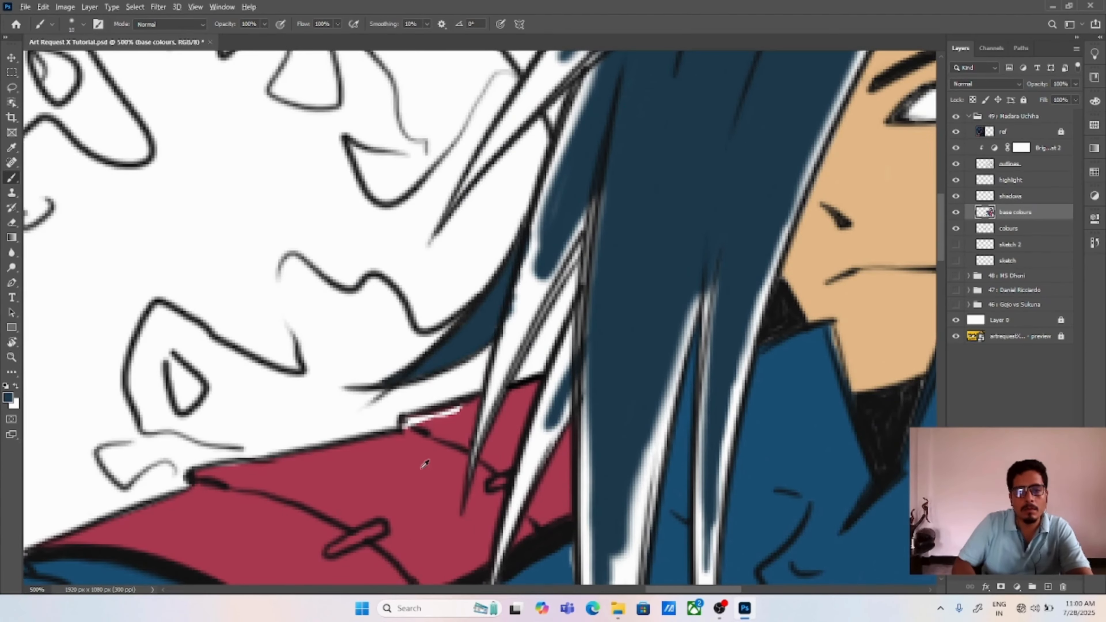
left_click(482, 321, "alt")
Step: Fill the pointed hair strands overlapping the raised arm's shoulder armour with dark slate blue
left_click_drag(544, 209, 498, 357)
mouse_move(479, 443)
left_mouse_down()
mouse_move(511, 343)
mouse_move(587, 233)
left_mouse_up()
left_click_drag(570, 166, 557, 219)
mouse_move(561, 181)
left_mouse_down()
mouse_move(535, 254)
mouse_move(581, 113)
left_mouse_up()
mouse_move(517, 527)
left_mouse_down()
mouse_move(525, 395)
mouse_move(505, 452)
left_mouse_up()
left_click_drag(523, 422, 547, 360)
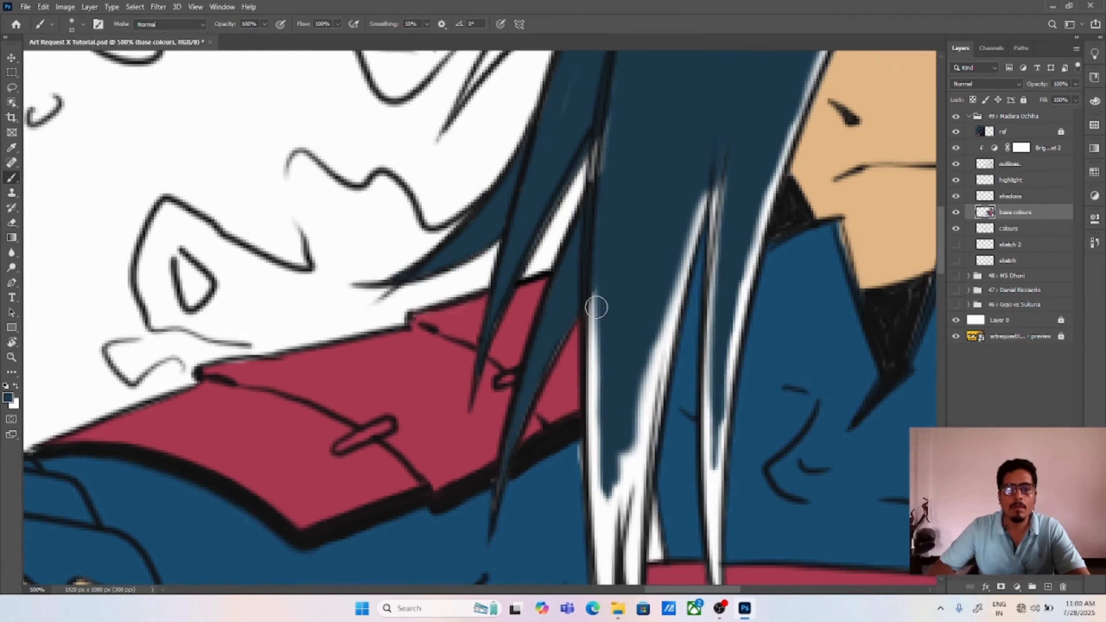
Step: Fill the edges and tips of the long lock hanging from the covered eye to the chest armour
left_click_drag(596, 307, 548, 463)
mouse_move(551, 287)
left_mouse_down()
mouse_move(541, 334)
mouse_move(557, 122)
left_mouse_up()
left_click(528, 479, "alt")
left_click_drag(528, 479, 527, 453)
left_click(547, 295, "alt")
mouse_move(547, 295)
left_mouse_down()
mouse_move(543, 428)
mouse_move(546, 308)
left_mouse_up()
mouse_move(549, 362)
left_mouse_down()
mouse_move(570, 331)
mouse_move(556, 518)
left_mouse_up()
mouse_move(557, 530)
left_mouse_down()
mouse_move(561, 357)
mouse_move(583, 359)
mouse_move(585, 380)
left_mouse_up()
left_click_drag(589, 301, 582, 440)
mouse_move(583, 435)
left_mouse_down()
mouse_move(636, 138)
mouse_move(598, 311)
left_mouse_up()
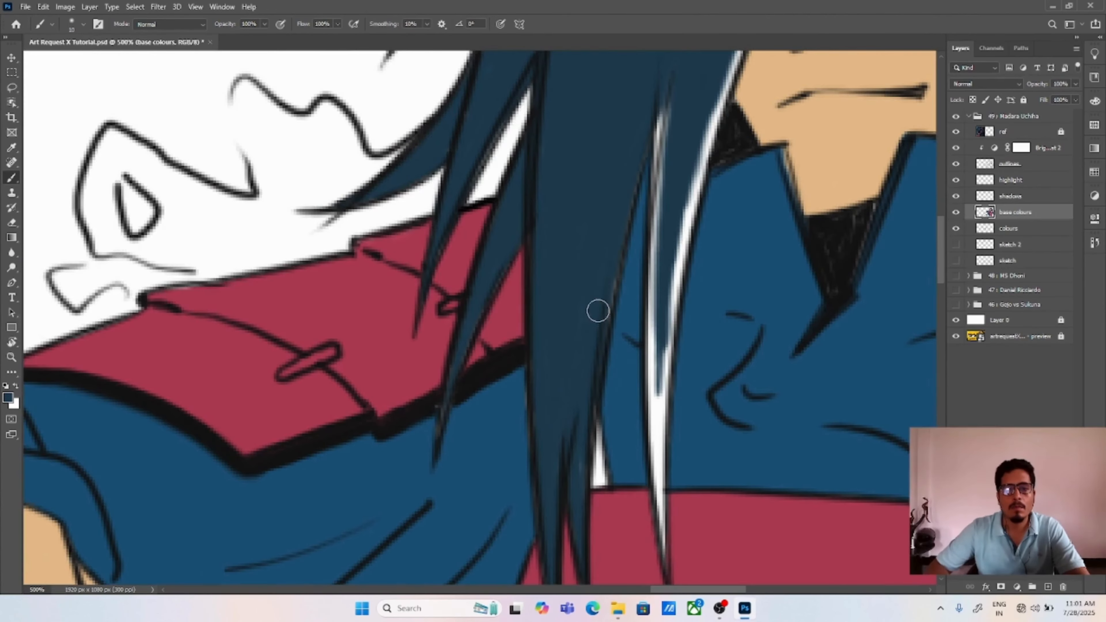
Step: Fill the thin lock over the collar and the hair edge along the covered side of the face
left_click_drag(657, 133, 659, 205)
left_click_drag(657, 326, 620, 253)
left_click_drag(620, 262, 622, 471)
left_click_drag(631, 244, 619, 424)
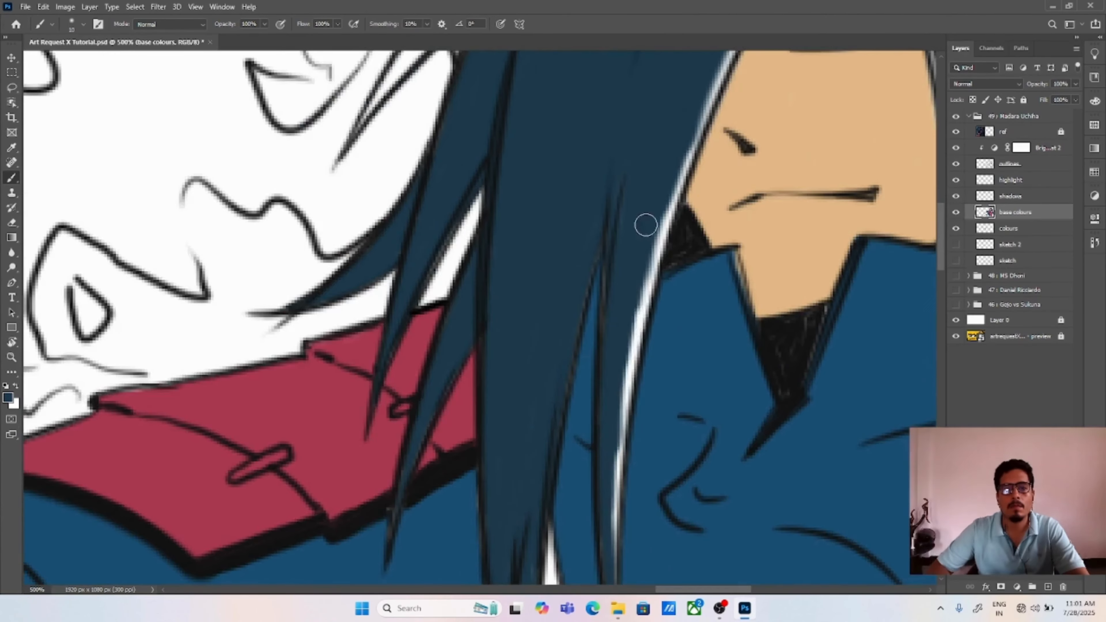
left_click_drag(646, 225, 618, 448)
left_click_drag(614, 490, 616, 327)
left_click_drag(655, 85, 605, 373)
left_click_drag(594, 518, 632, 290)
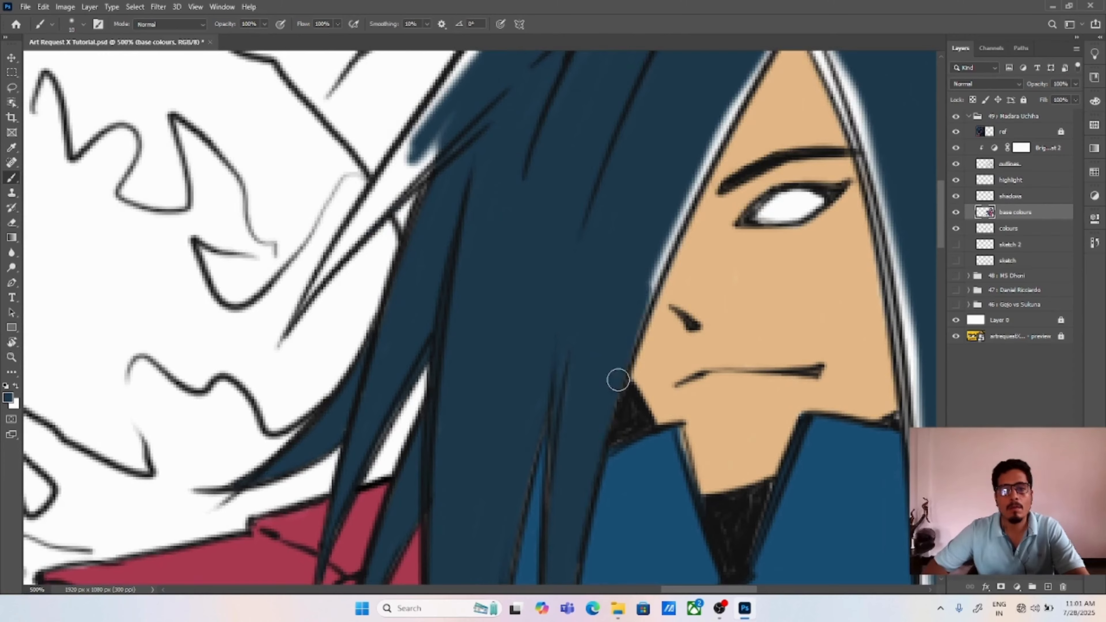
Step: Fill the remaining hair edge above the covered eye and the outer side spikes with dark slate blue
left_click_drag(618, 380, 524, 477)
mouse_move(616, 241)
left_mouse_down()
mouse_move(585, 326)
mouse_move(702, 103)
left_mouse_up()
left_click_drag(348, 278, 490, 254)
left_click_drag(477, 224, 381, 333)
mouse_move(493, 227)
left_mouse_down()
mouse_move(363, 432)
mouse_move(405, 310)
mouse_move(458, 244)
left_mouse_up()
mouse_move(451, 214)
left_mouse_down()
mouse_move(529, 280)
mouse_move(381, 379)
mouse_move(525, 239)
mouse_move(490, 266)
left_mouse_up()
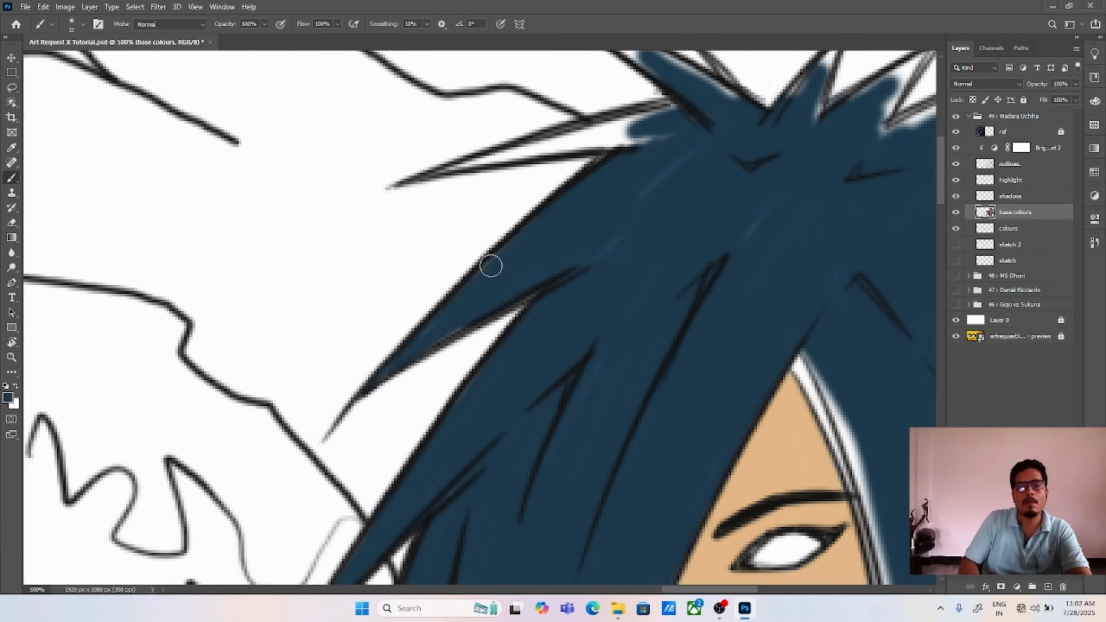
Step: Fill the pointed spikes across the crown with dark slate blue up to their outlines
left_click_drag(605, 244, 648, 324)
mouse_move(617, 224)
left_mouse_down()
mouse_move(530, 242)
mouse_move(726, 215)
left_mouse_up()
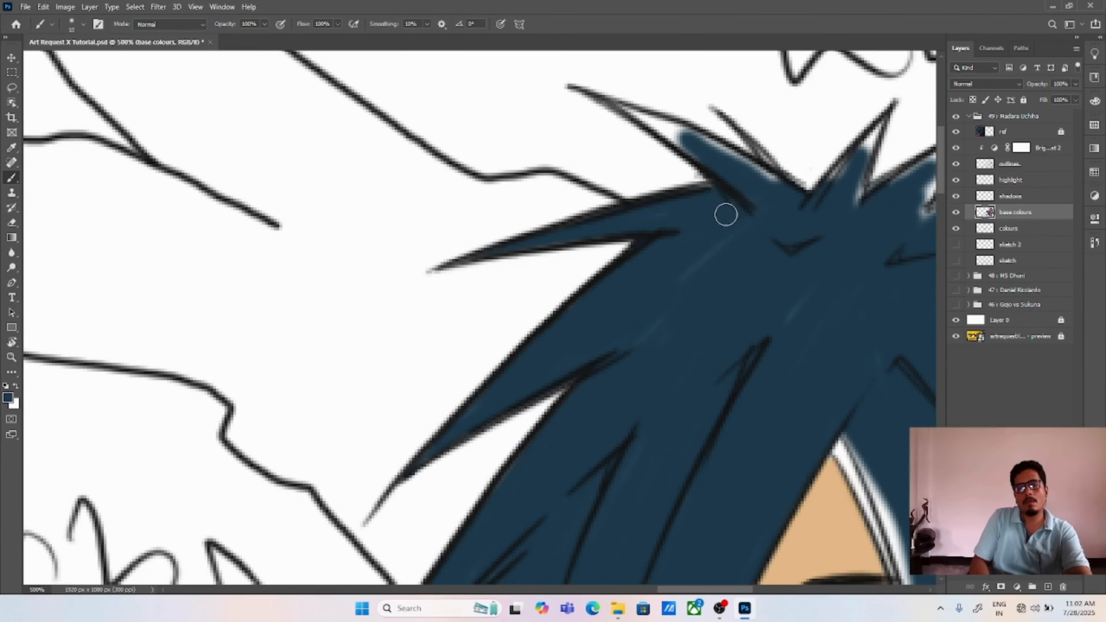
left_click_drag(780, 337, 655, 422)
mouse_move(523, 202)
left_mouse_down()
mouse_move(666, 279)
mouse_move(727, 353)
mouse_move(809, 247)
left_mouse_up()
left_click_drag(851, 217, 804, 289)
left_click_drag(766, 401, 659, 317)
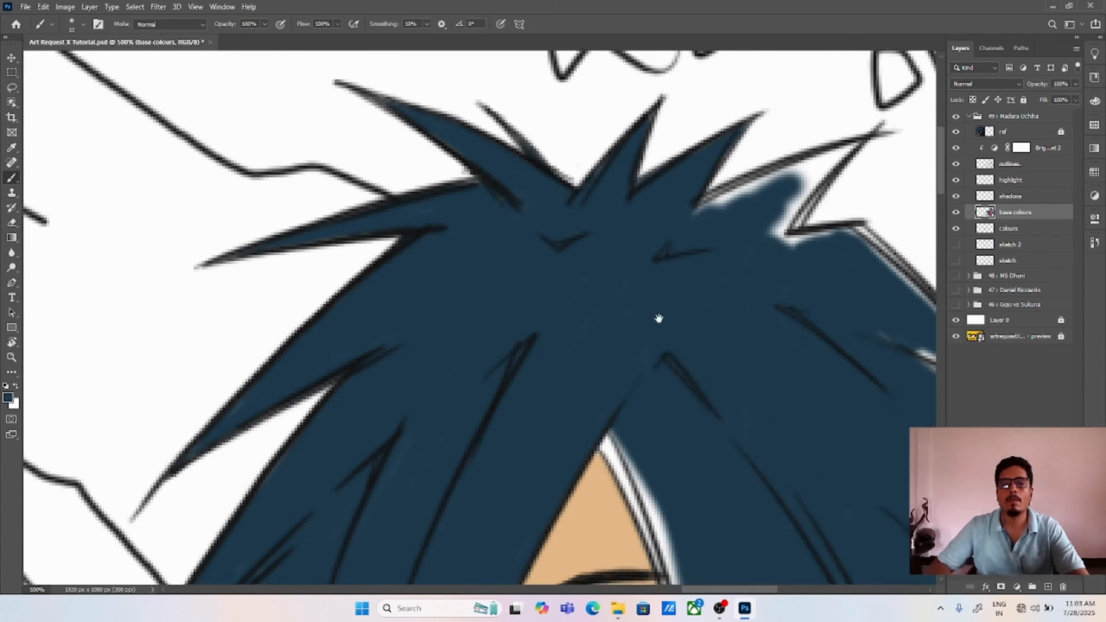
mouse_move(712, 205)
left_mouse_down()
mouse_move(864, 142)
mouse_move(790, 226)
mouse_move(838, 237)
left_mouse_up()
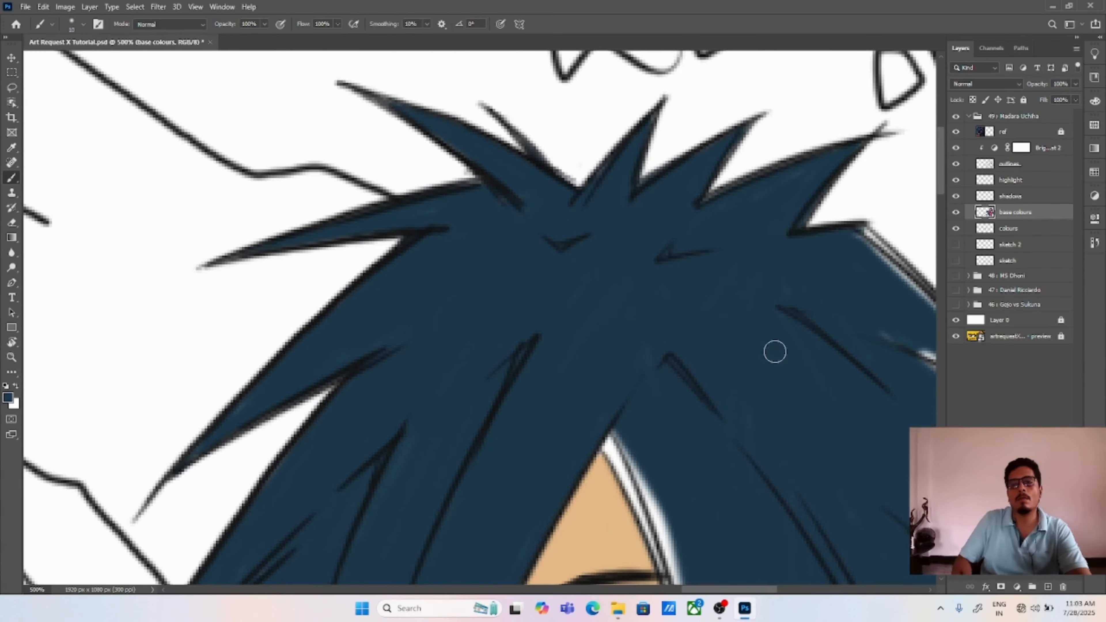
Step: Fill the outer spike and hair edge on the visible-eye side of the head
left_click_drag(775, 351, 521, 262)
mouse_move(633, 167)
left_mouse_down()
mouse_move(612, 148)
mouse_move(634, 168)
left_mouse_up()
left_click_drag(642, 254, 680, 250)
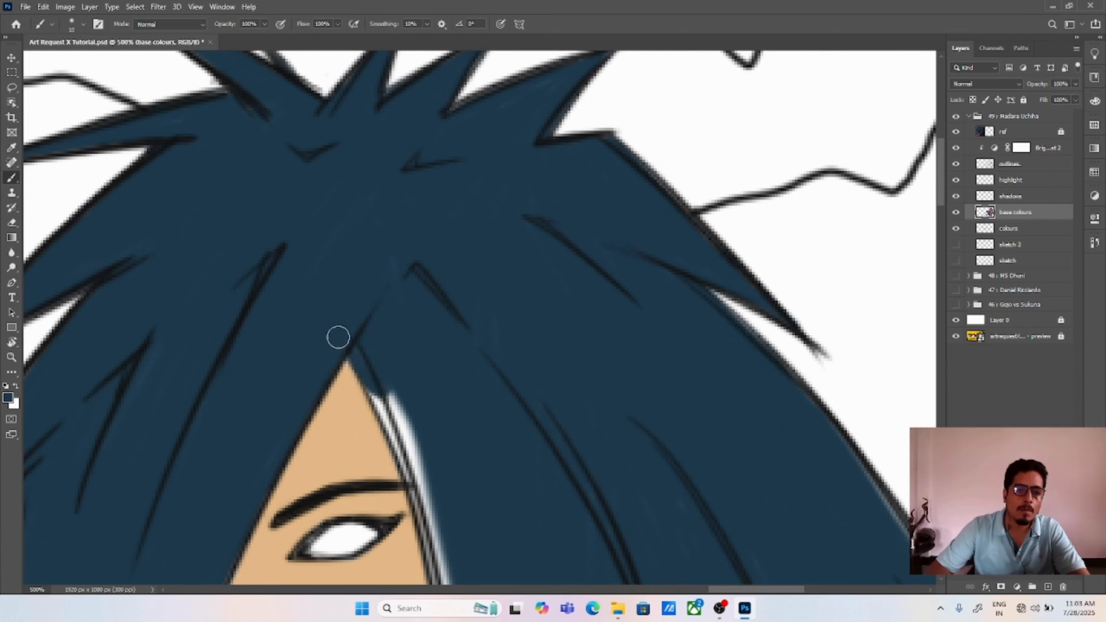
Step: Fill the lock beside the visible eye with dark slate blue, from the parting to its tips over the chest armour
mouse_move(372, 383)
left_mouse_down()
mouse_move(400, 415)
mouse_move(407, 279)
left_mouse_up()
mouse_move(400, 285)
left_mouse_down()
mouse_move(422, 311)
mouse_move(437, 397)
left_mouse_up()
left_click_drag(448, 455, 455, 348)
left_click(433, 386, "alt")
mouse_move(451, 309)
left_mouse_down()
mouse_move(476, 452)
mouse_move(456, 358)
left_mouse_up()
left_click(497, 365, "alt")
left_click_drag(471, 487, 457, 364)
left_click_drag(494, 404, 493, 540)
mouse_move(493, 547)
left_mouse_down()
mouse_move(501, 413)
mouse_move(505, 477)
left_mouse_up()
left_click(483, 460, "alt")
mouse_move(511, 416)
left_mouse_down()
mouse_move(544, 386)
mouse_move(525, 431)
mouse_move(512, 425)
mouse_move(518, 473)
left_mouse_up()
mouse_move(500, 494)
left_mouse_down()
mouse_move(511, 420)
mouse_move(508, 430)
mouse_move(531, 395)
left_mouse_up()
mouse_move(598, 165)
left_mouse_down()
mouse_move(638, 279)
mouse_move(649, 452)
left_mouse_up()
left_click_drag(689, 92, 671, 371)
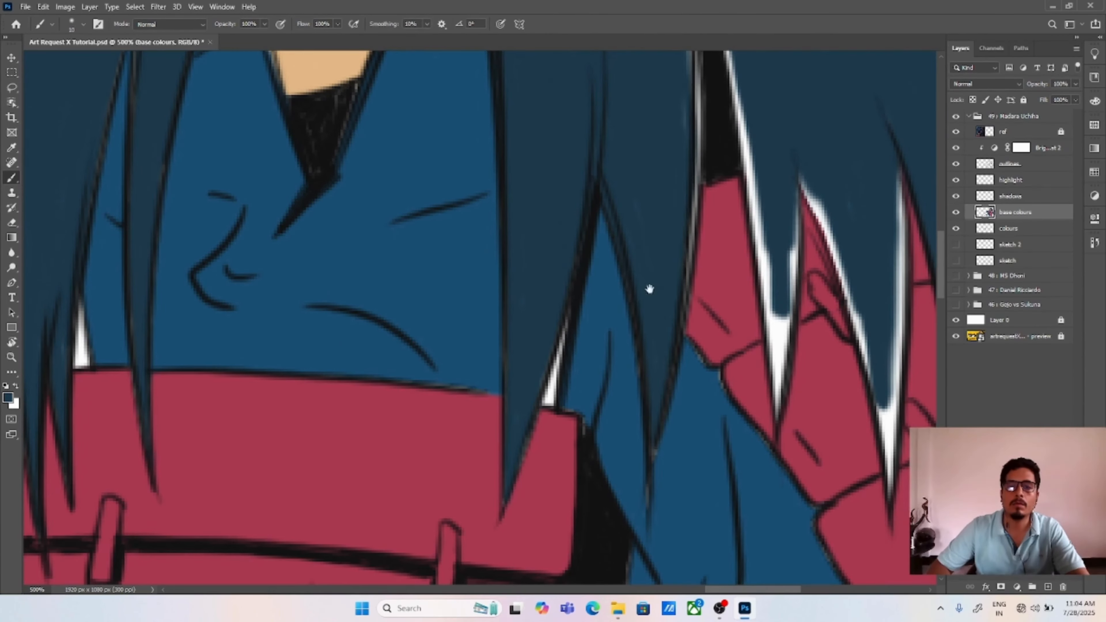
Step: Fill the white gaps in the long hair strands over the far shoulder armour with dark slate blue
left_click_drag(649, 289, 640, 421)
mouse_move(680, 198)
left_mouse_down()
mouse_move(673, 427)
mouse_move(691, 125)
left_mouse_up()
mouse_move(691, 125)
left_mouse_down()
mouse_move(647, 272)
mouse_move(688, 403)
left_mouse_up()
mouse_move(646, 250)
left_mouse_down()
mouse_move(610, 75)
mouse_move(659, 261)
mouse_move(674, 407)
left_mouse_up()
mouse_move(701, 374)
left_mouse_down()
mouse_move(700, 293)
mouse_move(691, 493)
mouse_move(594, 403)
left_mouse_up()
left_click_drag(641, 236, 700, 502)
mouse_move(706, 237)
left_mouse_down()
mouse_move(704, 193)
mouse_move(705, 511)
left_mouse_up()
left_click_drag(703, 508, 636, 424)
left_click_drag(695, 247, 721, 452)
mouse_move(722, 452)
left_mouse_down()
mouse_move(752, 217)
mouse_move(732, 484)
left_mouse_up()
mouse_move(807, 239)
left_mouse_down()
mouse_move(697, 238)
mouse_move(752, 522)
left_mouse_up()
left_click_drag(715, 210, 740, 423)
mouse_move(644, 77)
left_mouse_down()
mouse_move(700, 214)
mouse_move(757, 413)
left_mouse_up()
left_click_drag(671, 259, 723, 539)
left_click_drag(691, 321, 752, 377)
left_click_drag(610, 179, 940, 551)
key("ctrl+0")
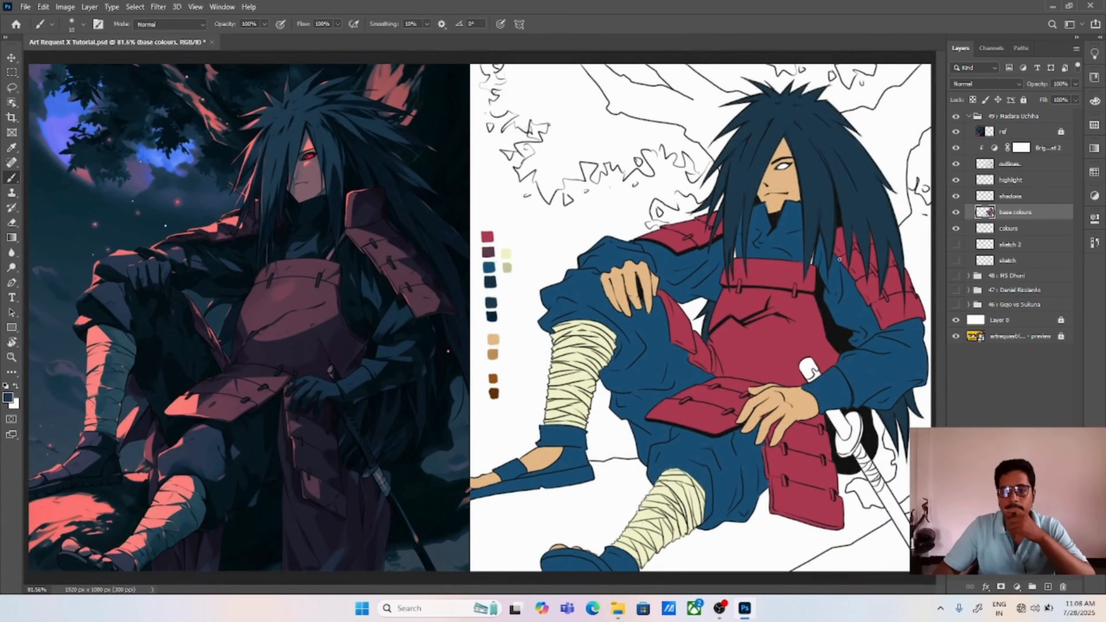
Step: Sample the orange-brown swatch as the foreground colour and save the document
scroll(488, 252, "up", 3)
left_click(487, 192, "alt")
left_click_drag(849, 301, 303, 211)
left_click_drag(859, 189, 853, 155)
left_click_drag(882, 274, 556, 331)
left_click_drag(809, 267, 820, 224)
key("ctrl+s")
key("ctrl+0")
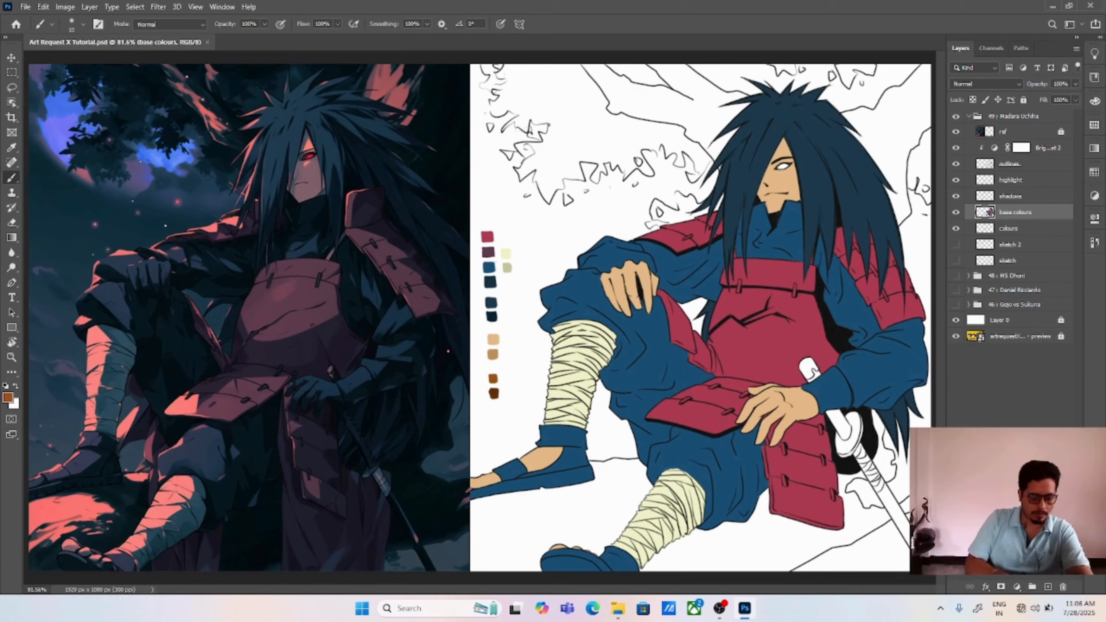
Step: Lasso the ground area along the rear sandal's sole, the ground line and the front trouser edge
scroll(558, 496, "up", 3)
mouse_move(557, 496)
left_mouse_down()
mouse_move(526, 306)
mouse_move(561, 265)
left_mouse_up()
key("l")
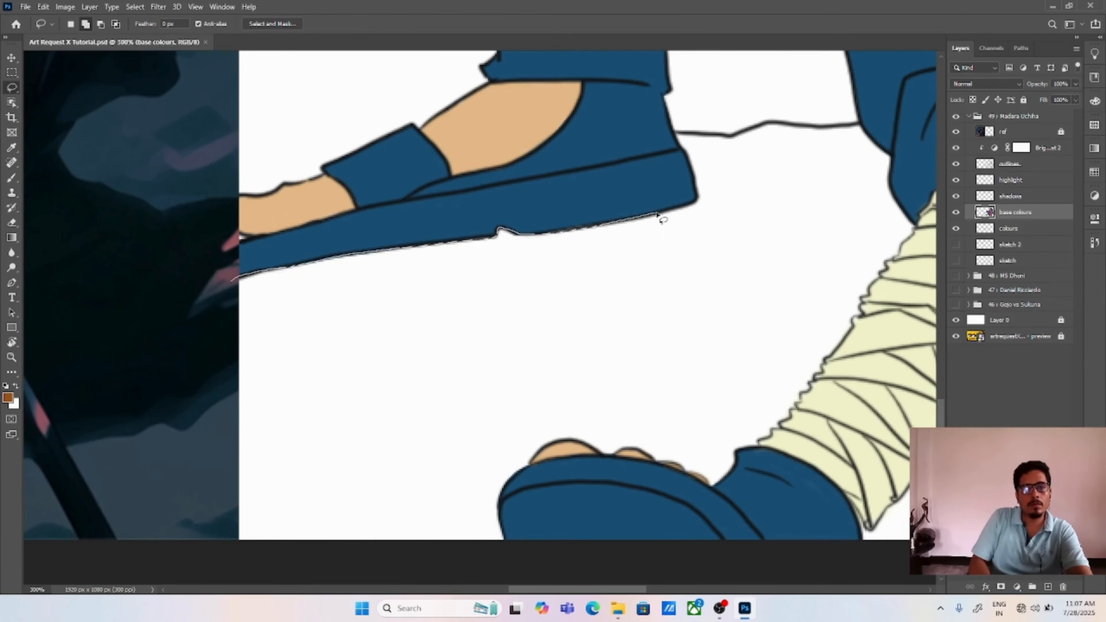
mouse_move(658, 214)
left_mouse_down()
mouse_move(575, 410)
mouse_move(239, 585)
mouse_move(232, 278)
left_mouse_up()
mouse_move(675, 132)
left_mouse_down()
mouse_move(695, 179)
mouse_move(856, 130)
left_mouse_up()
left_click_drag(762, 130, 731, 133)
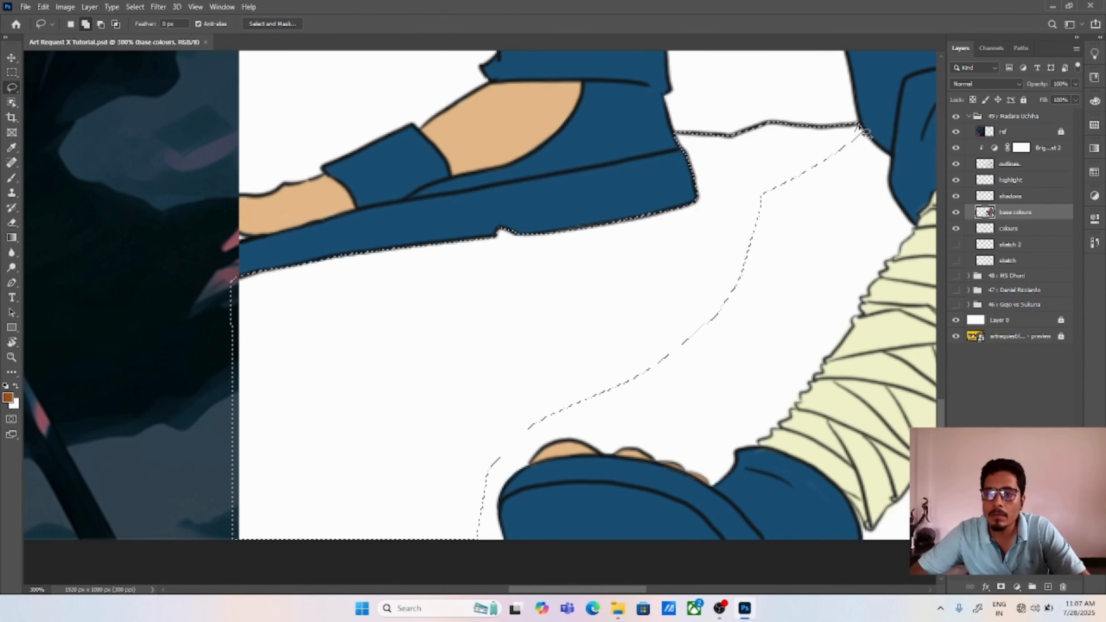
mouse_move(889, 174)
left_mouse_down()
mouse_move(837, 140)
mouse_move(855, 130)
left_mouse_up()
left_click_drag(736, 464, 754, 447)
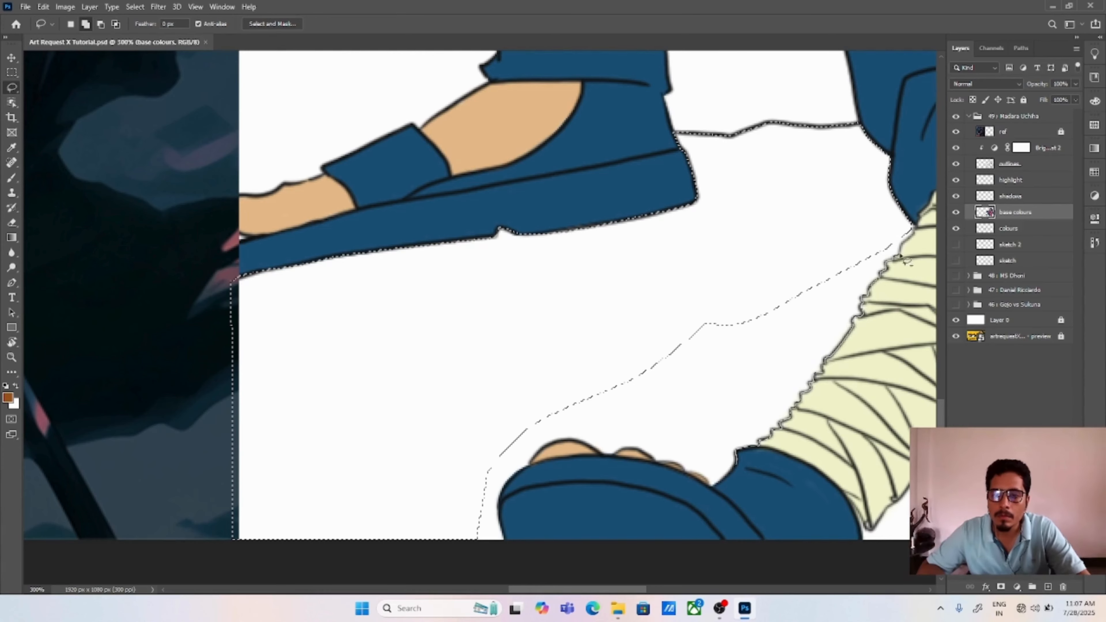
Step: Extend the ground selection along the front leg's wraps and around the toes, and fill it with orange-brown
mouse_move(899, 255)
left_mouse_down()
mouse_move(689, 433)
mouse_move(734, 463)
left_mouse_up()
mouse_move(563, 450)
left_mouse_down()
mouse_move(565, 371)
mouse_move(507, 418)
mouse_move(559, 336)
mouse_move(584, 366)
mouse_move(556, 329)
left_mouse_up()
left_click_drag(619, 373, 657, 383)
left_click_drag(627, 348, 620, 372)
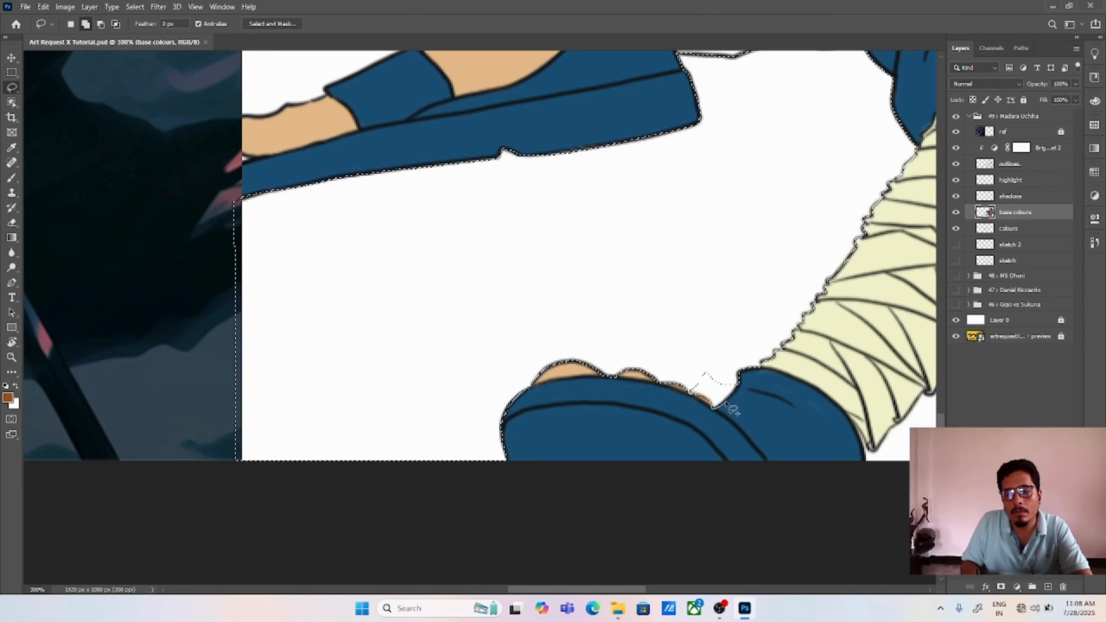
key("alt+BackSpace")
scroll(627, 349, "right", 10)
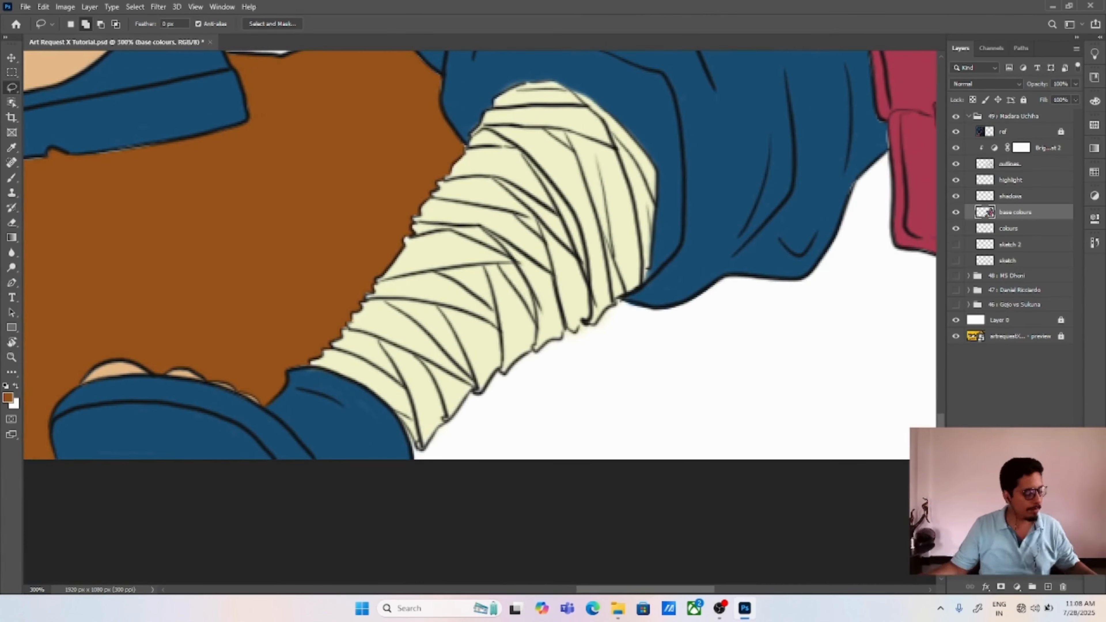
Step: Lasso the ground area along the trouser hem, the lower red armour plate and the ground line as far as the sword
scroll(118, 459, "right", 5)
mouse_move(116, 459)
left_mouse_down()
mouse_move(425, 289)
mouse_move(582, 254)
mouse_move(875, 233)
mouse_move(726, 408)
mouse_move(631, 464)
left_mouse_up()
left_click_drag(883, 216, 513, 274)
left_click_drag(497, 362, 472, 174)
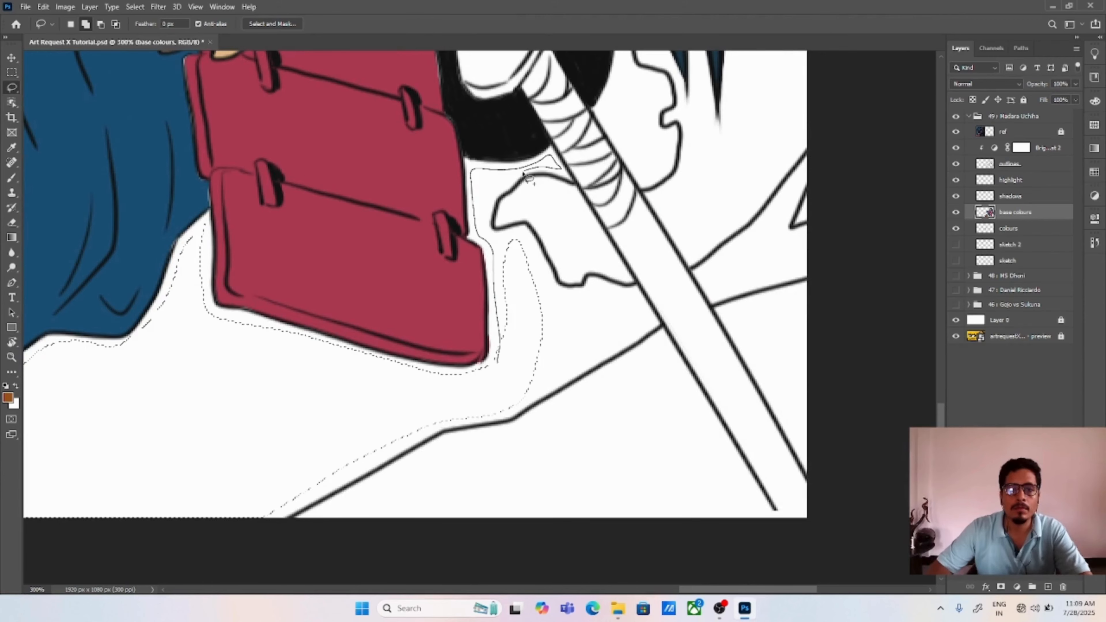
left_click_drag(605, 355, 474, 409)
left_click_drag(610, 196, 507, 394)
left_click_drag(508, 199, 498, 151)
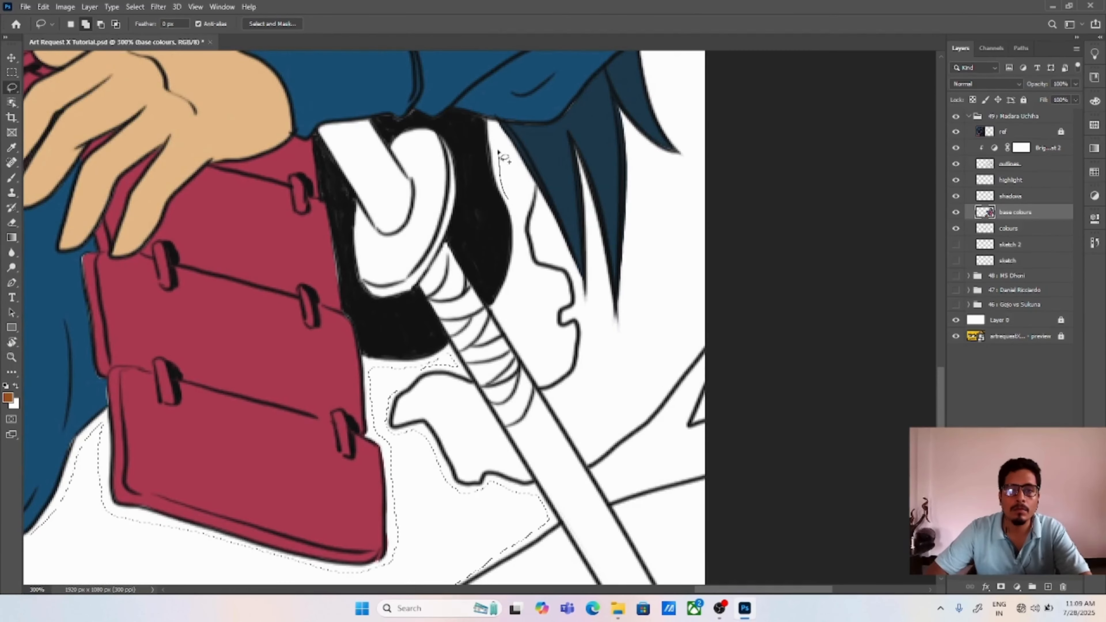
Step: Extend the ground selection to the patches on the sword's far side, fill it with orange-brown and deselect
left_click_drag(523, 282, 503, 307)
left_click_drag(567, 332, 522, 222)
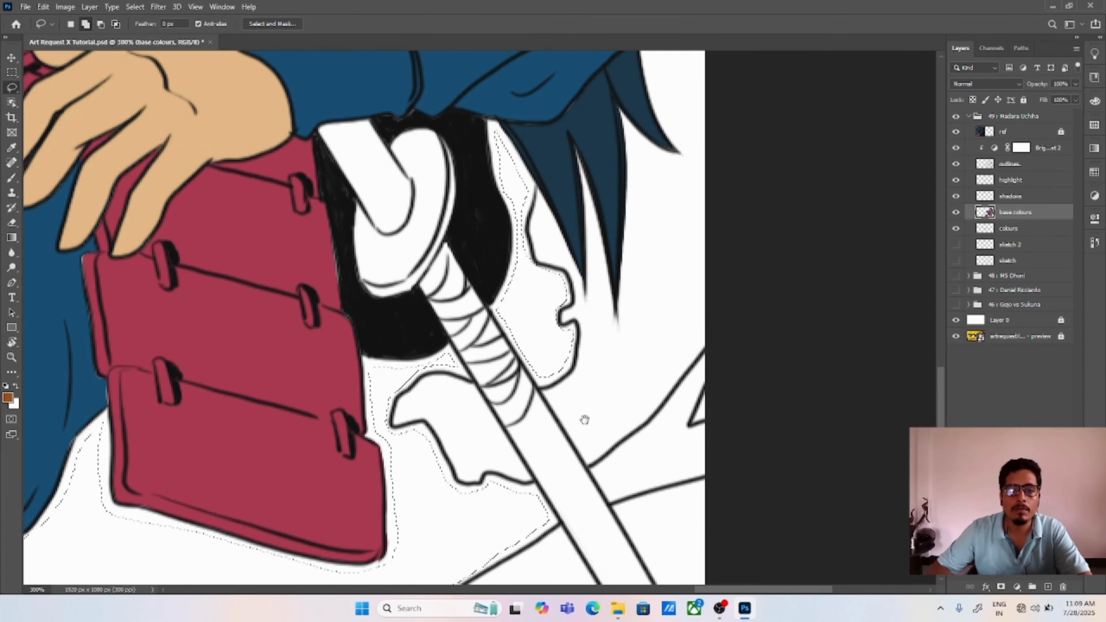
left_click_drag(585, 420, 553, 293)
left_click_drag(673, 227, 650, 264)
left_click_drag(616, 363, 672, 238)
key("alt+BackSpace")
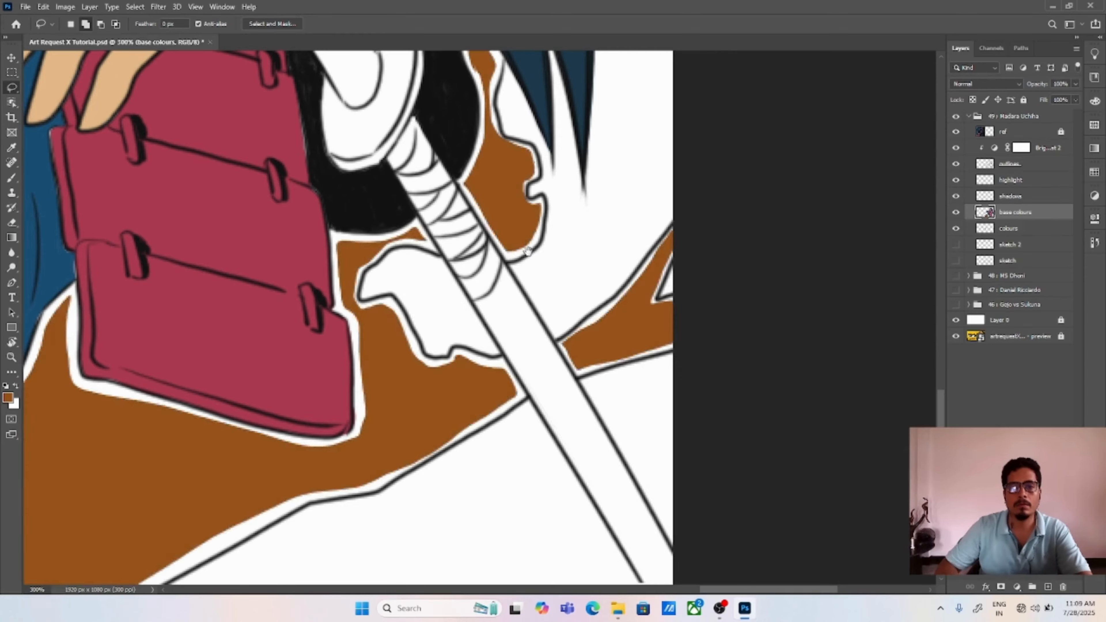
key("ctrl+d")
Step: Lasso the background area beside the far side of the hair, between the two jagged outlines and the canvas edge
left_click_drag(566, 139, 601, 522)
left_click_drag(579, 139, 613, 366)
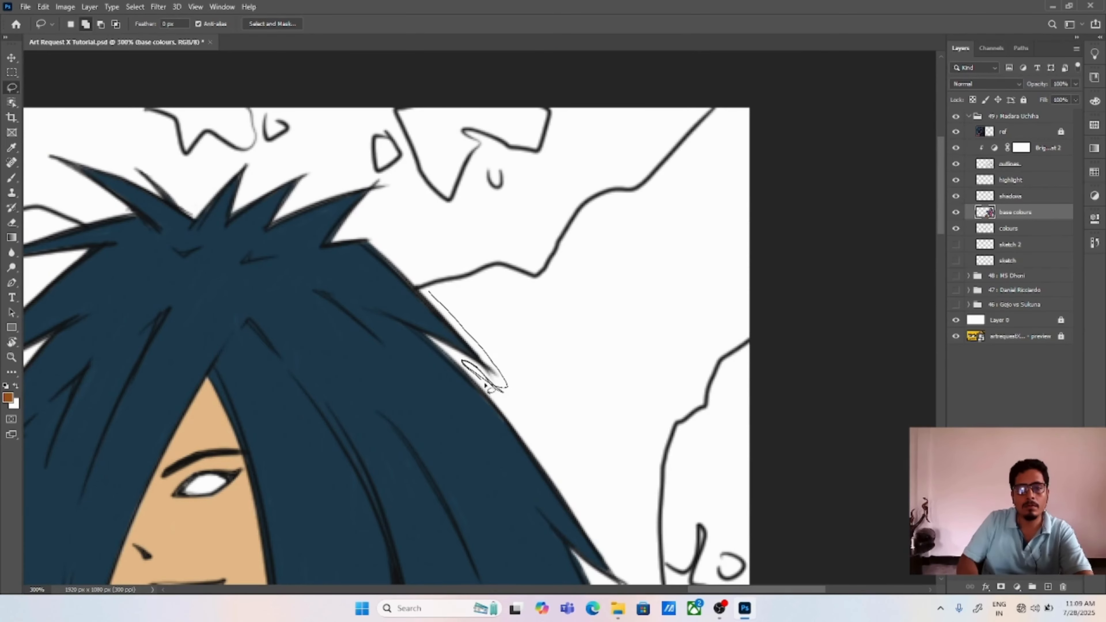
mouse_move(485, 383)
left_mouse_down()
mouse_move(506, 272)
mouse_move(501, 395)
left_mouse_up()
mouse_move(501, 269)
left_mouse_down()
mouse_move(630, 194)
mouse_move(749, 335)
mouse_move(616, 523)
mouse_move(506, 314)
mouse_move(501, 272)
left_mouse_up()
scroll(601, 477, "down", 5)
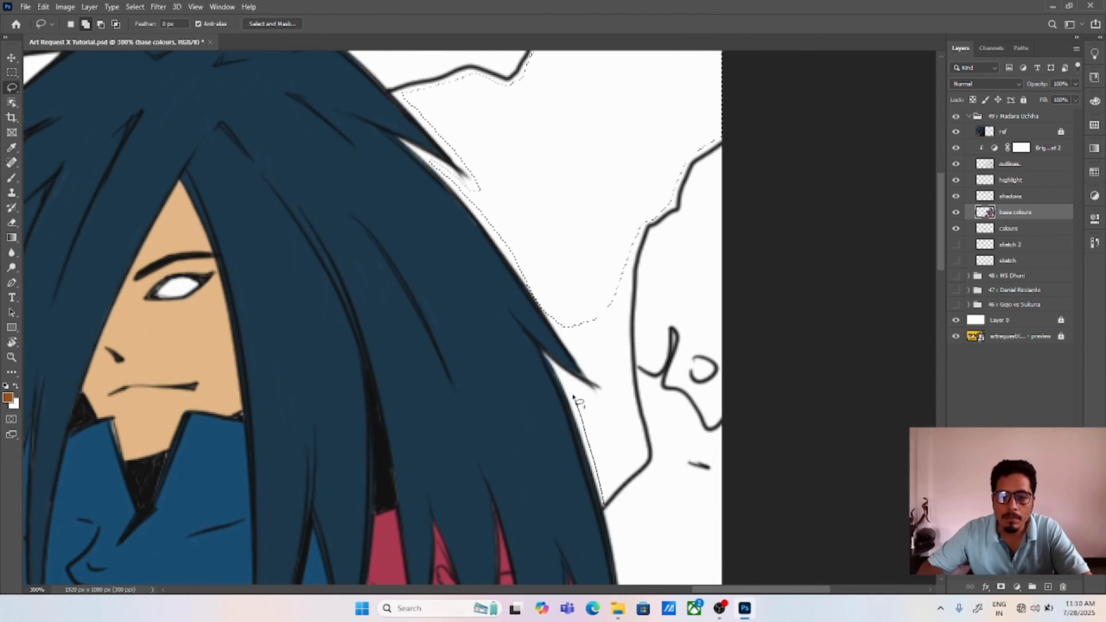
left_click_drag(569, 338, 652, 227)
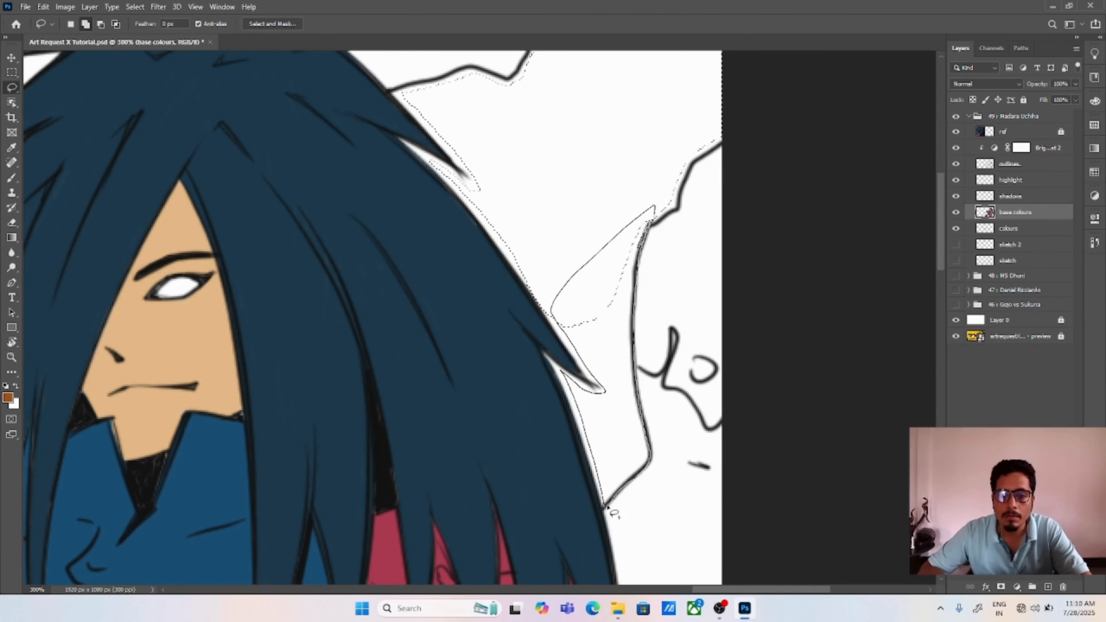
left_click_drag(608, 507, 638, 266)
scroll(693, 173, "up", 6)
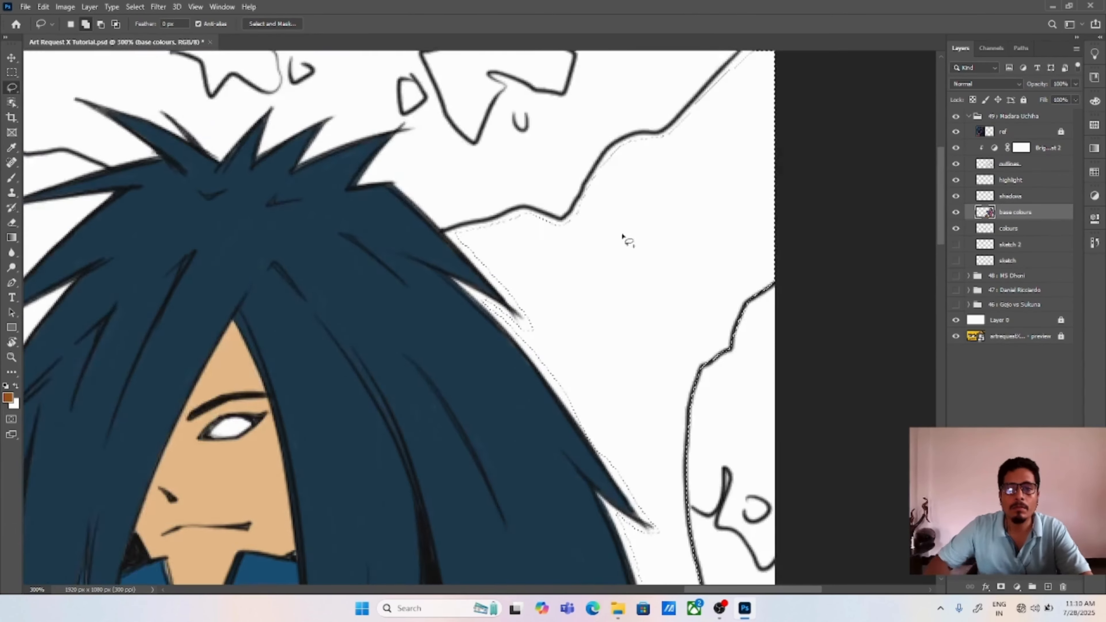
Step: Tighten the background selection against the upper jagged outline and the hair edge, and fill it with orange-brown
mouse_move(705, 189)
left_mouse_down()
mouse_move(435, 340)
mouse_move(535, 326)
mouse_move(478, 383)
mouse_move(464, 377)
left_mouse_up()
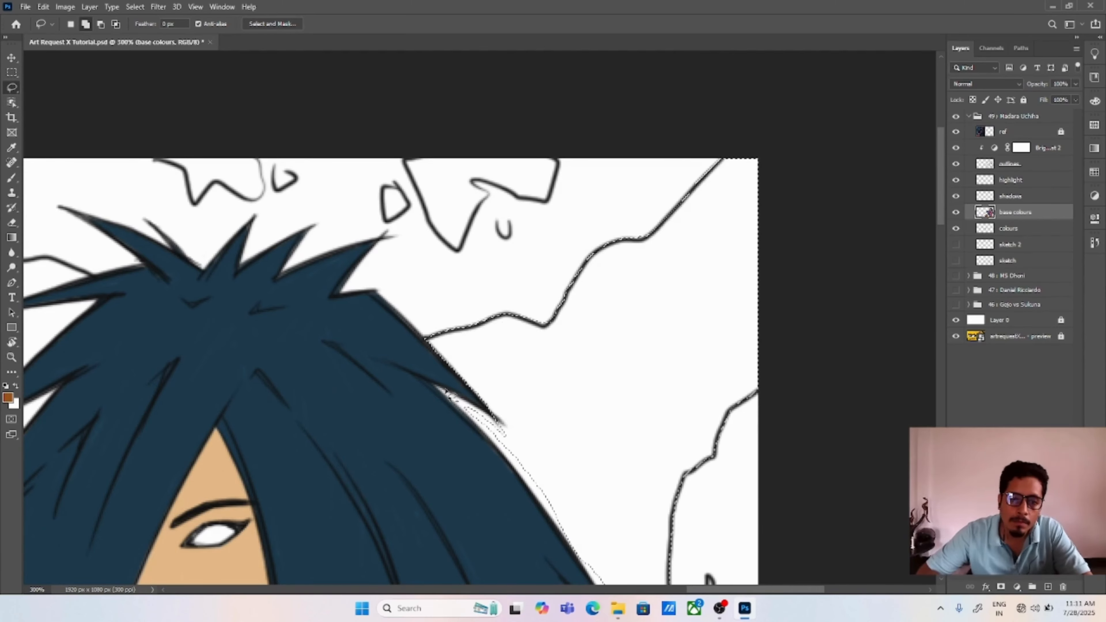
scroll(498, 370, "down", 2)
scroll(529, 440, "down", 3)
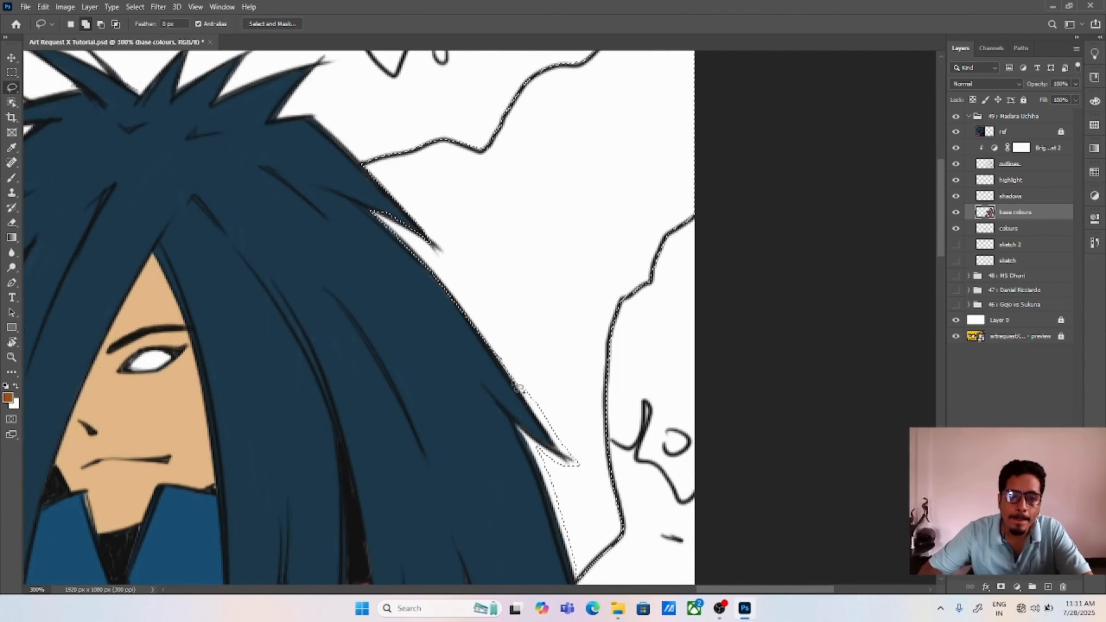
key("alt+BackSpace")
Step: Lasso the white gaps around the protruding hair strand tip, fill them with orange-brown and deselect
scroll(522, 370, "down", 2)
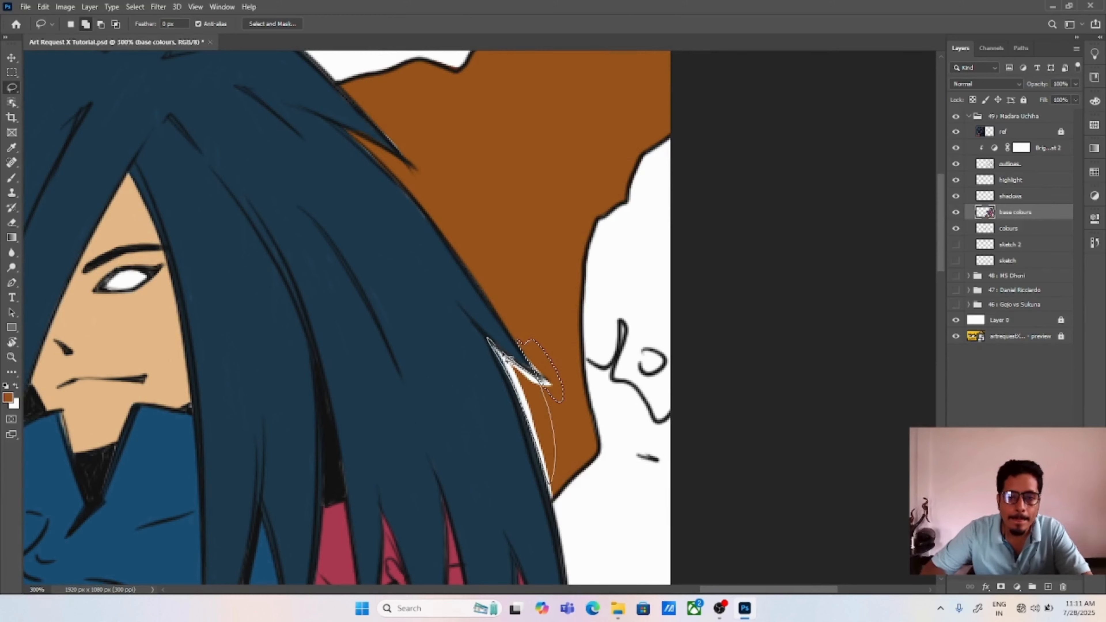
left_click_drag(508, 359, 541, 382)
mouse_move(525, 403)
left_mouse_down()
mouse_move(553, 505)
mouse_move(581, 413)
left_mouse_up()
key("alt+BackSpace")
key("ctrl+d")
Step: Try short dark slate blue brush strokes on the orange-brown area beside the hair and undo them
key("b")
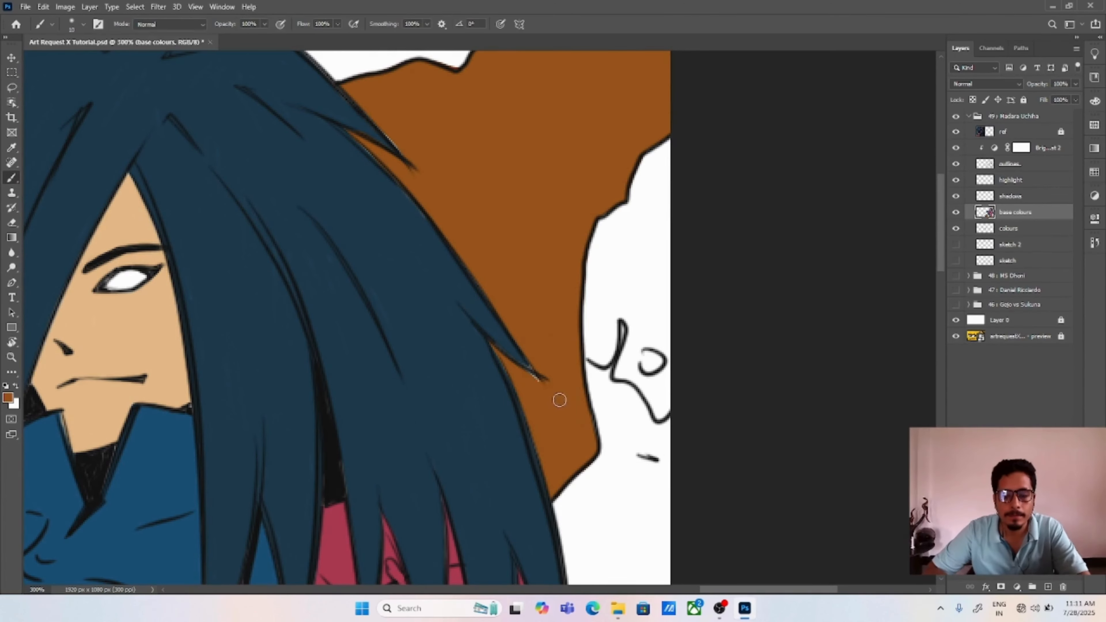
scroll(540, 335, "up", 2)
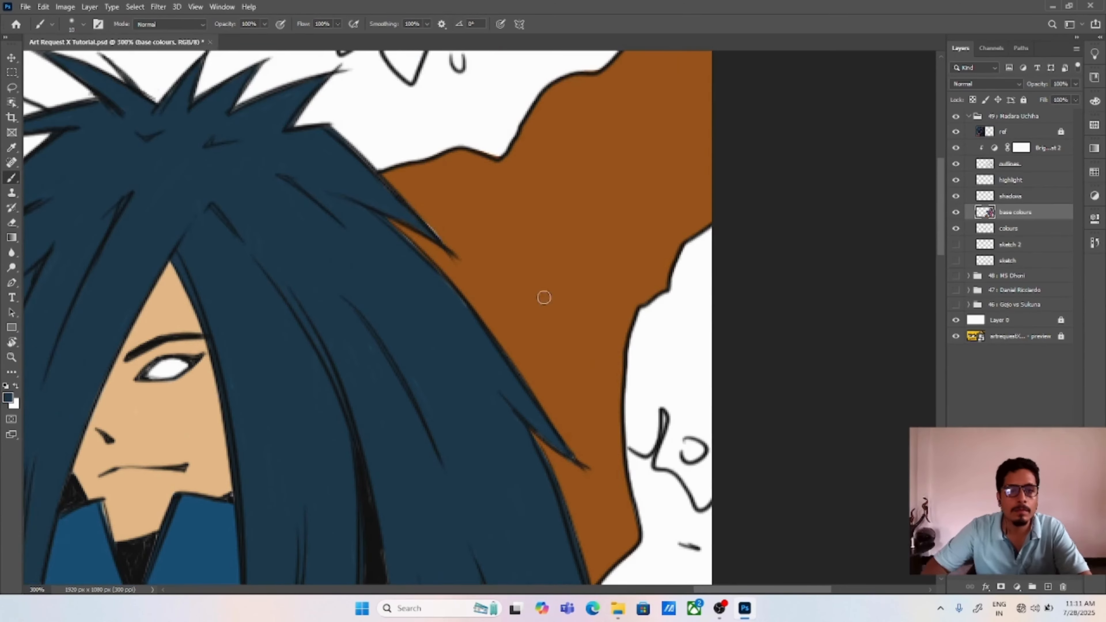
left_click_drag(588, 197, 605, 223)
left_click_drag(626, 184, 645, 202)
key("ctrl+z")
key("ctrl+z")
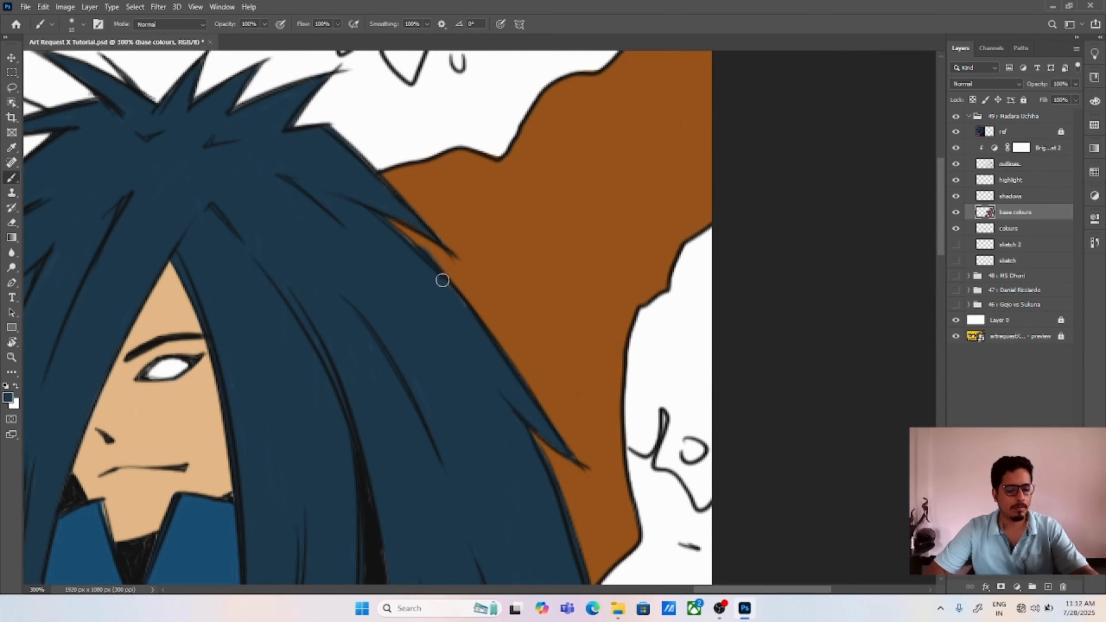
left_click_drag(484, 242, 518, 271)
left_click_drag(539, 256, 568, 280)
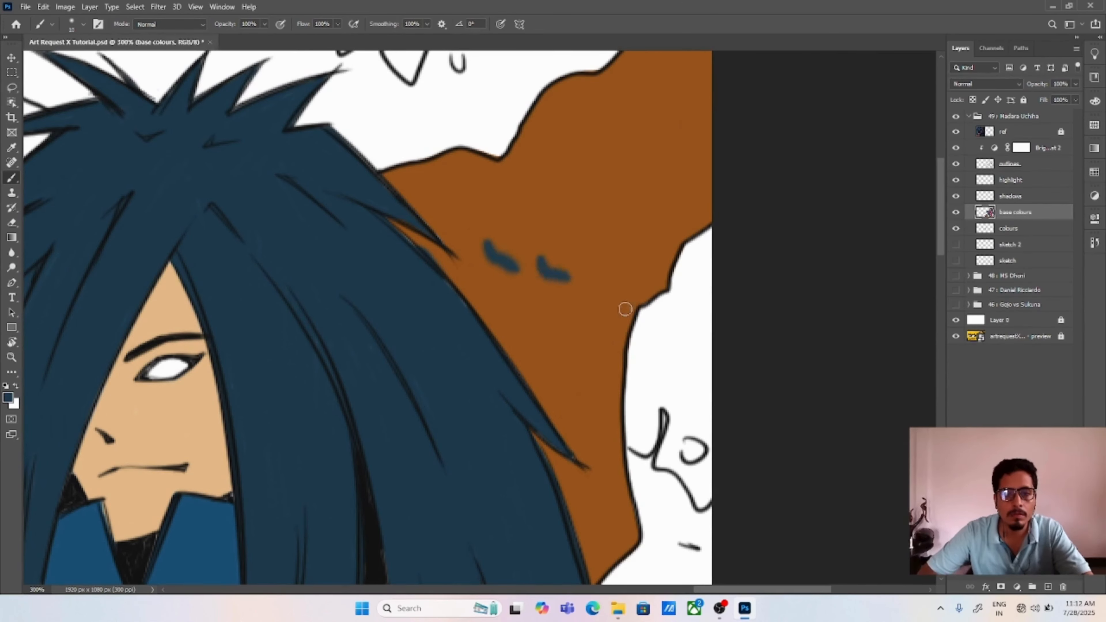
key("ctrl+z")
key("ctrl+z")
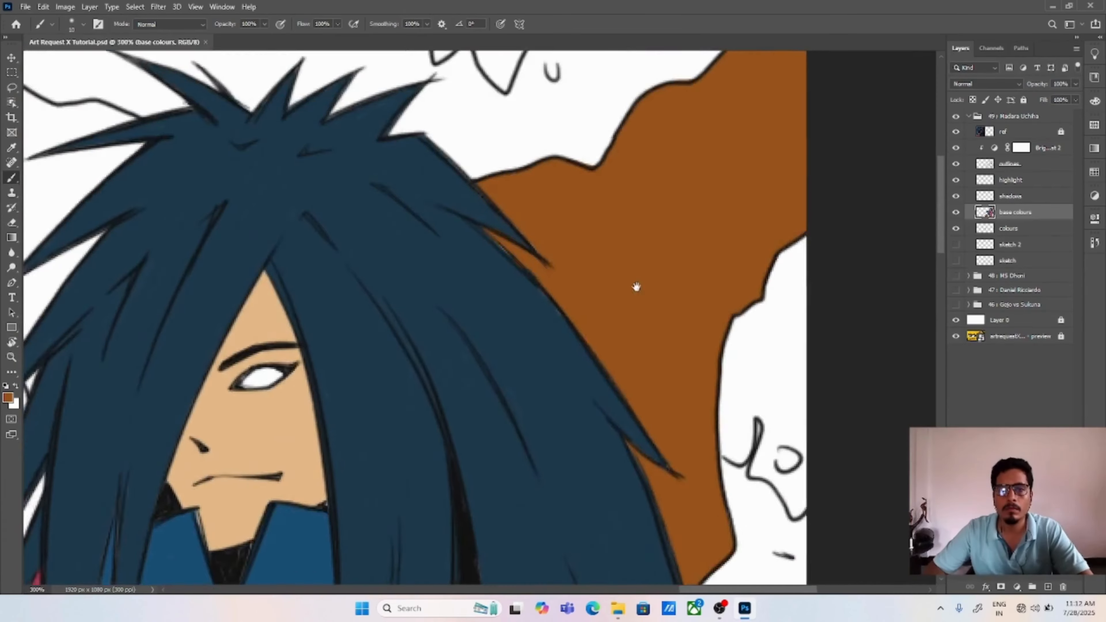
Step: Cover the dark slate blue test stroke beside the hair with orange-brown and lasso the leftover smudge
scroll(637, 287, "up", 4)
key("ctrl+shift+z")
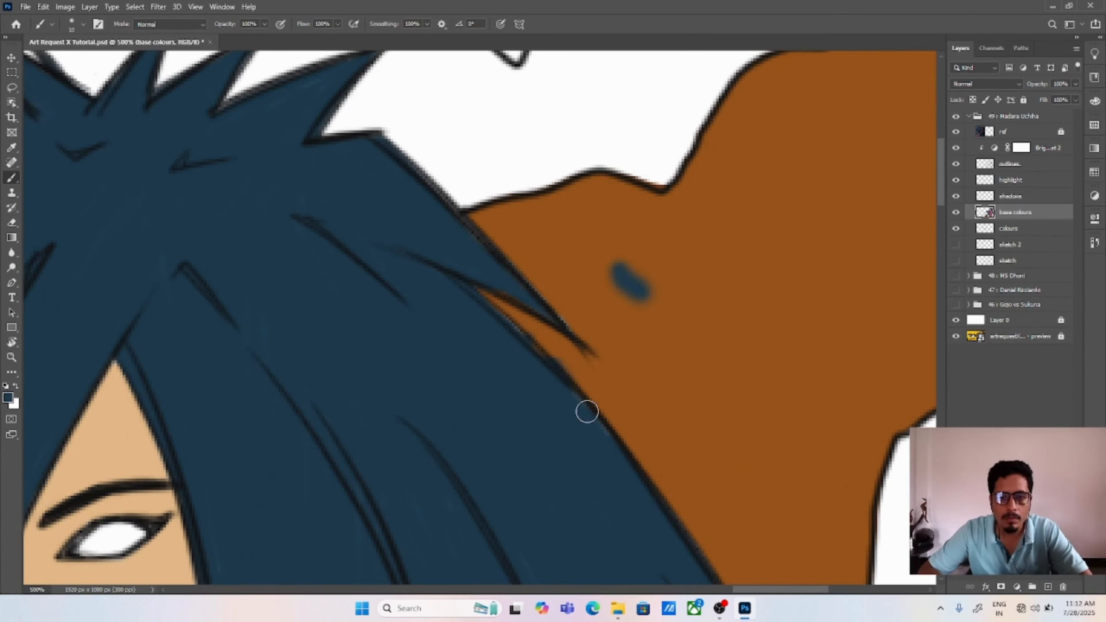
left_click(660, 334, "alt")
left_click_drag(622, 272, 655, 319)
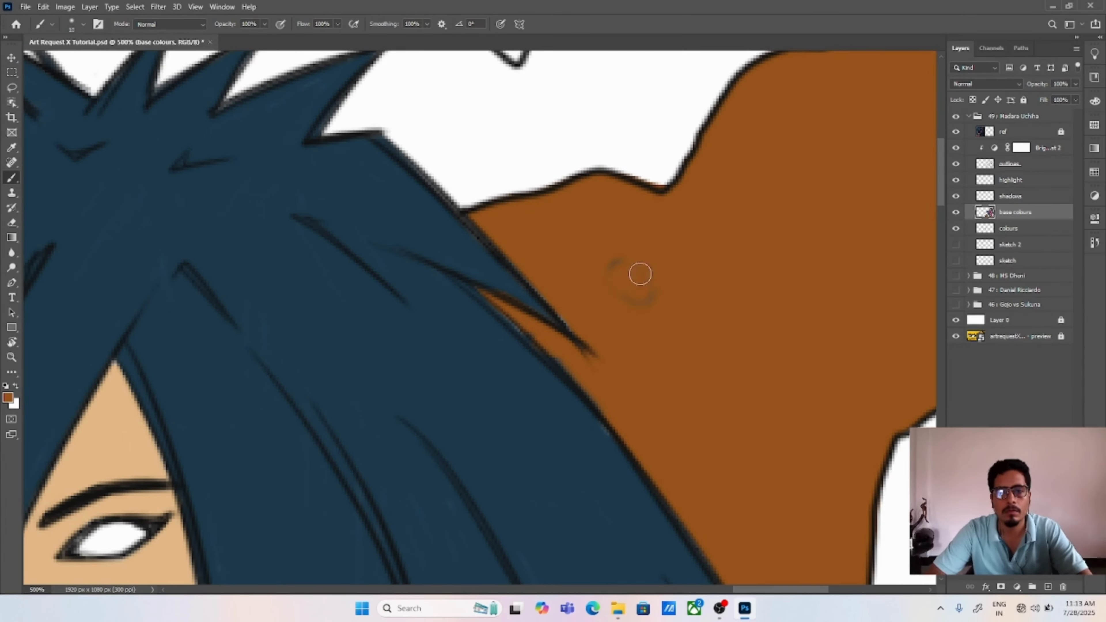
key("l")
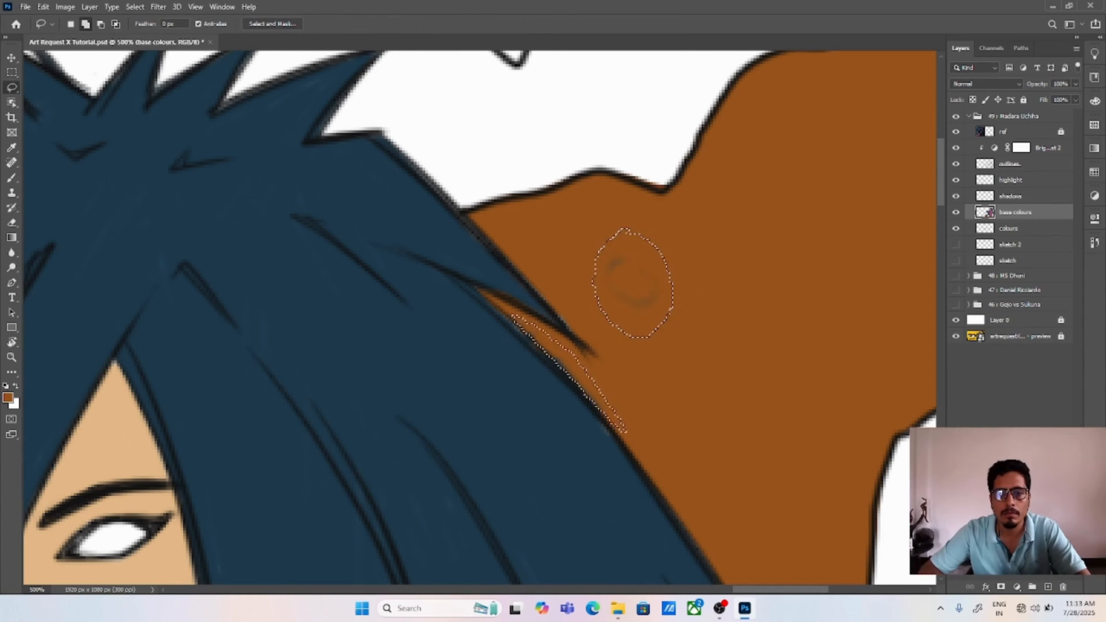
Step: Lasso the white gap along the underside of the front leg's wraps and the trouser hem
key("ctrl+0")
key("ctrl+plus")
key("ctrl+plus")
key("ctrl+plus")
key("ctrl+plus")
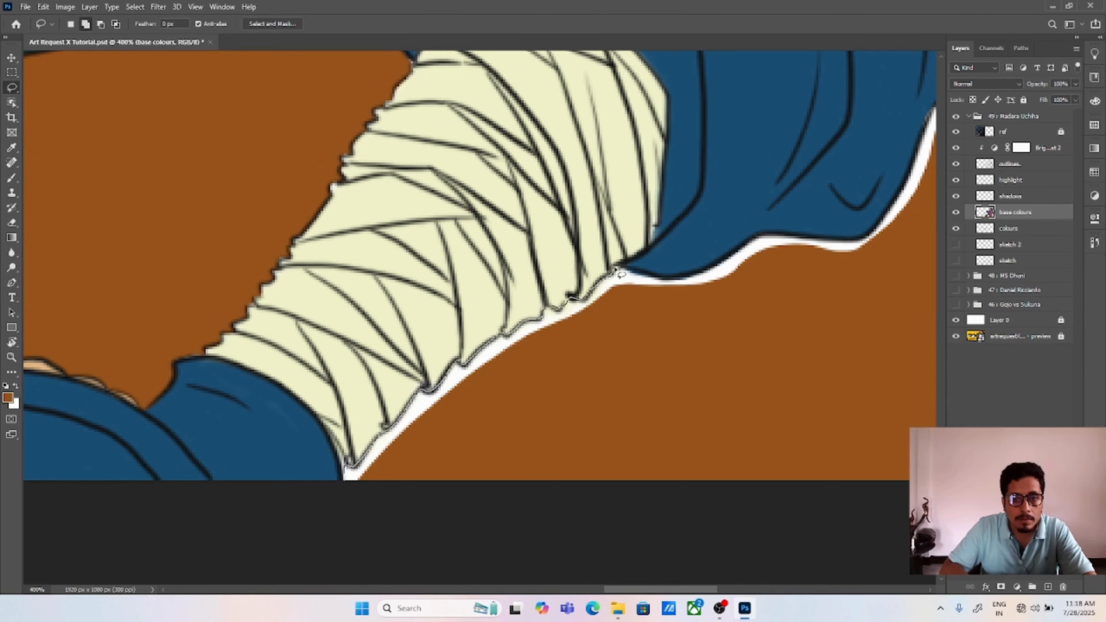
mouse_move(621, 274)
left_mouse_down()
mouse_move(383, 519)
mouse_move(693, 264)
mouse_move(591, 320)
left_mouse_up()
left_click_drag(682, 283, 479, 420)
left_click_drag(705, 235, 602, 288)
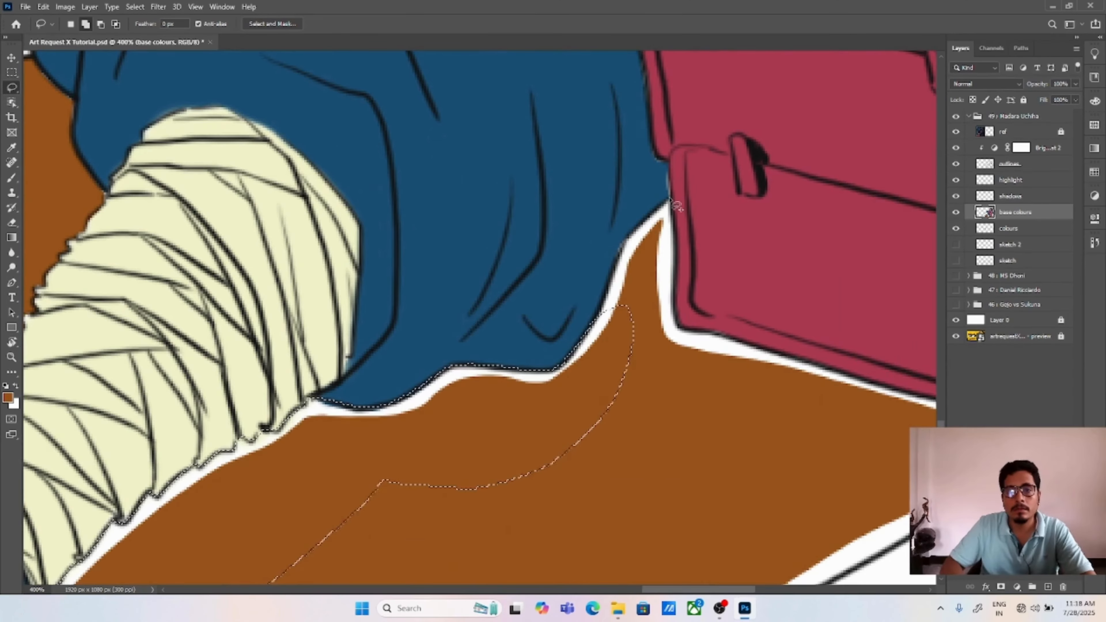
Step: Extend the gap selection around the lower red armour plate and along the ground line to the sword
mouse_move(666, 202)
left_mouse_down()
mouse_move(607, 302)
mouse_move(680, 279)
mouse_move(673, 202)
left_mouse_up()
mouse_move(653, 336)
left_mouse_down()
mouse_move(434, 300)
mouse_move(572, 575)
left_mouse_up()
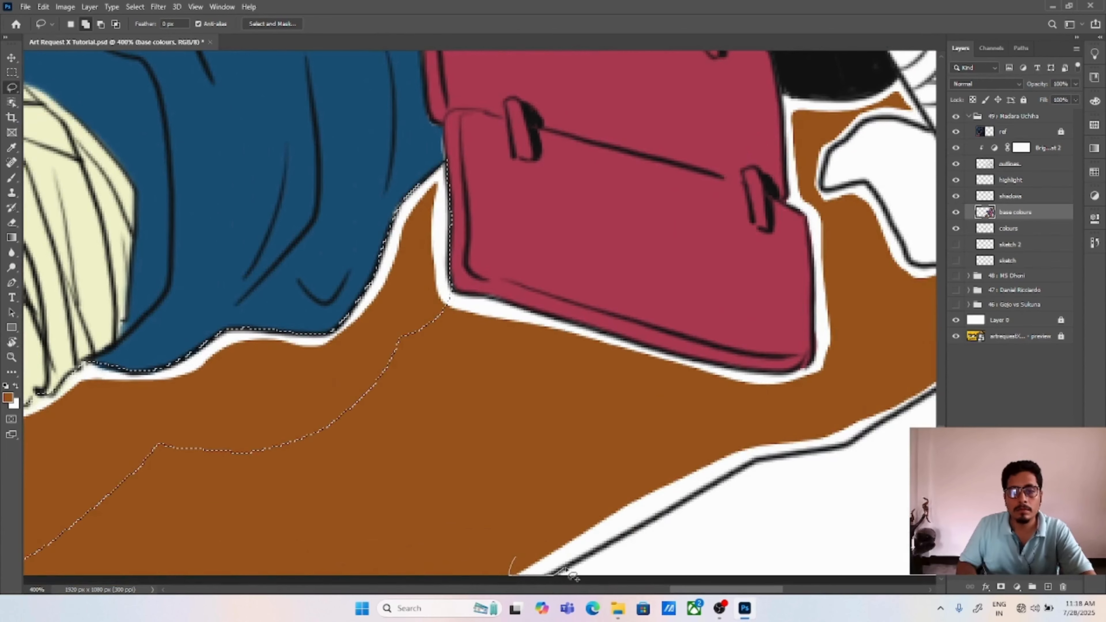
mouse_move(705, 500)
left_mouse_down()
mouse_move(461, 501)
mouse_move(513, 570)
left_mouse_up()
left_click_drag(451, 290, 487, 301)
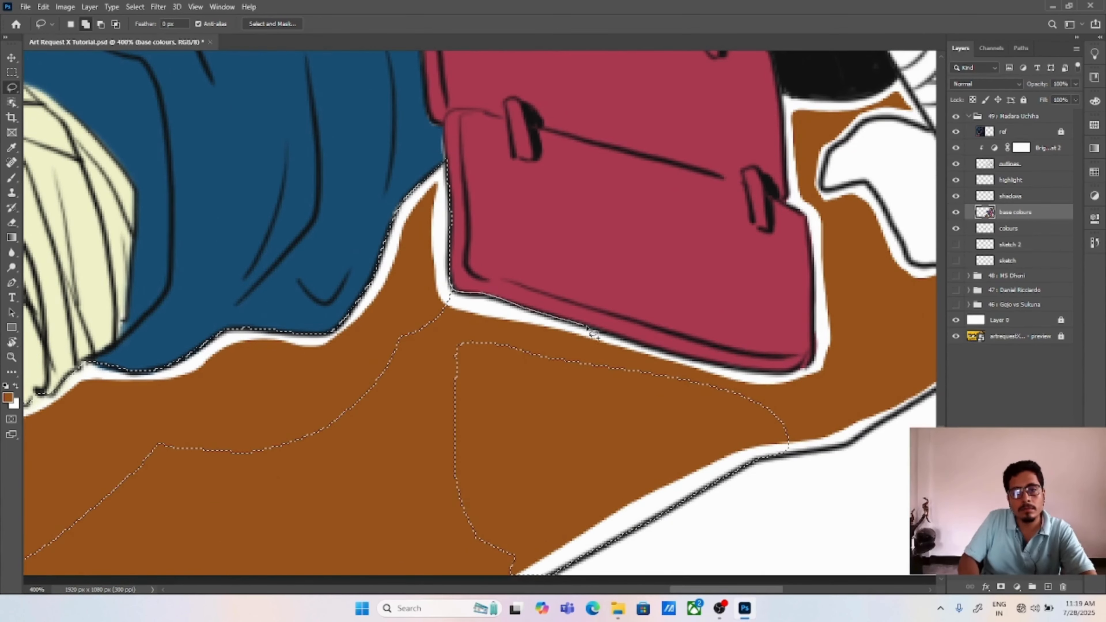
mouse_move(779, 376)
left_mouse_down()
mouse_move(818, 323)
mouse_move(651, 97)
left_mouse_up()
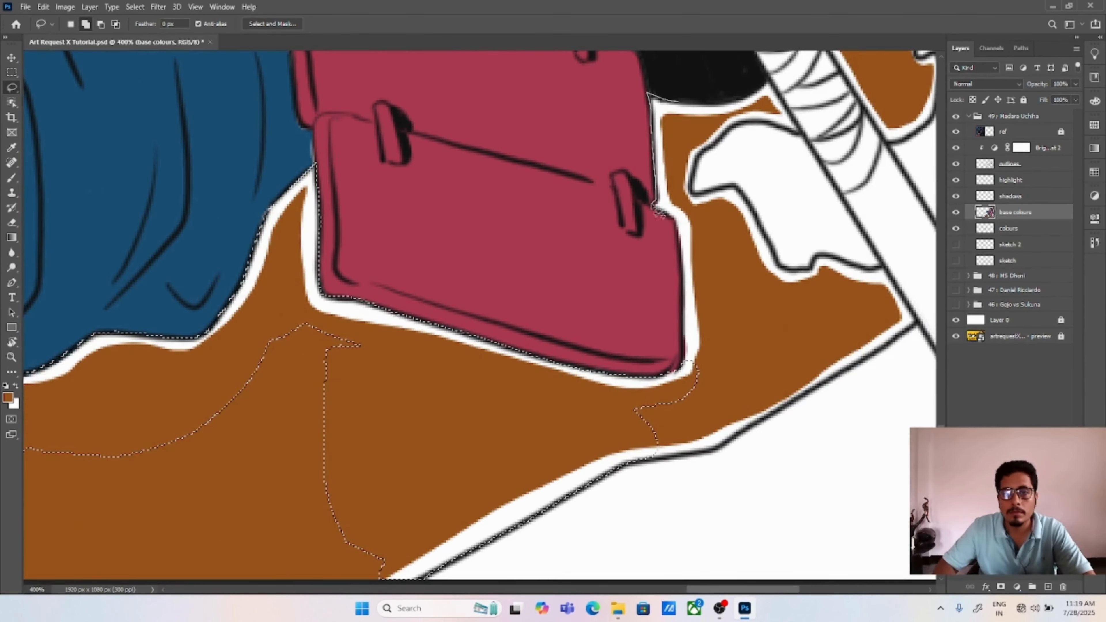
mouse_move(687, 296)
left_mouse_down()
mouse_move(696, 370)
mouse_move(644, 418)
mouse_move(917, 321)
left_mouse_up()
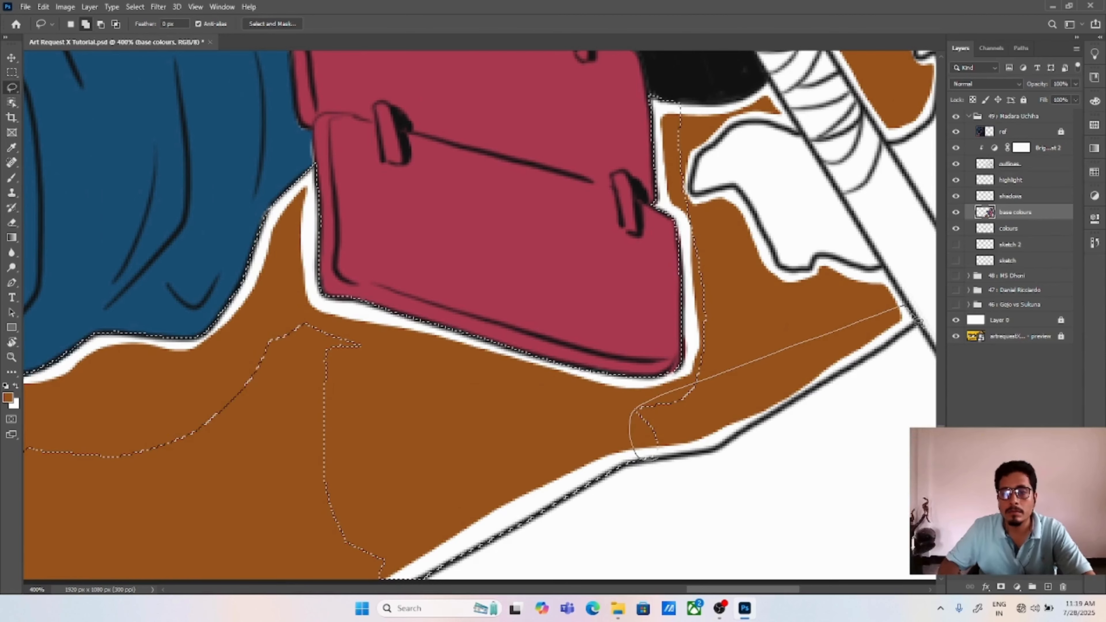
left_click_drag(631, 446, 640, 457)
Step: Add the white margins around the jagged white shape beside the sword, fill the selection with orange-brown and deselect
left_click_drag(797, 274, 470, 331)
mouse_move(468, 329)
left_mouse_down()
mouse_move(566, 335)
mouse_move(373, 435)
mouse_move(379, 370)
left_mouse_up()
left_click_drag(462, 171, 494, 224)
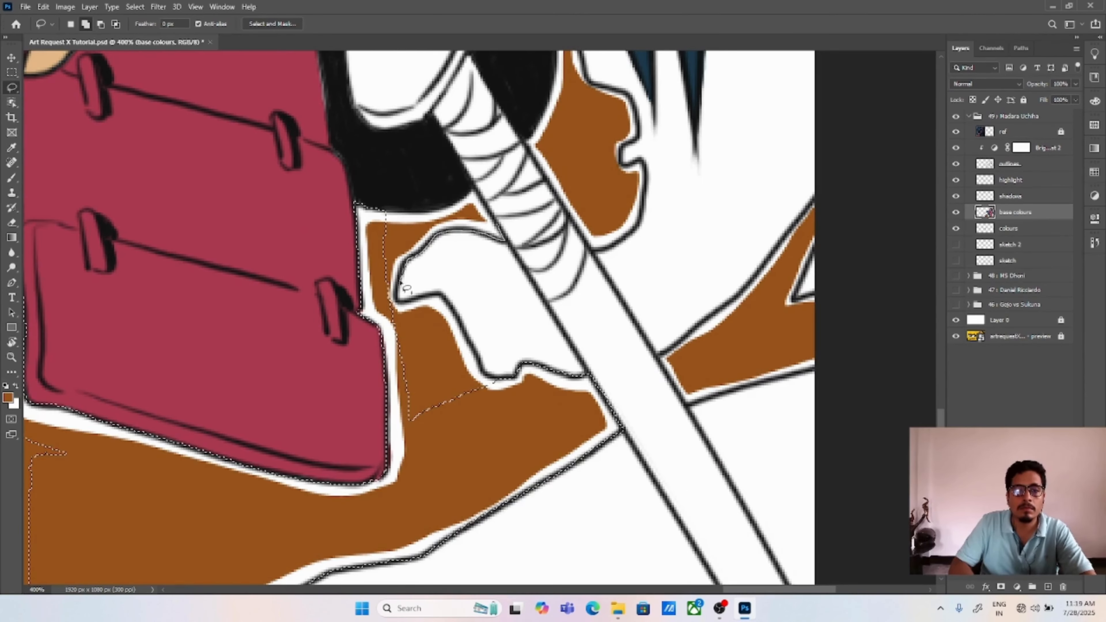
left_click_drag(496, 382, 382, 241)
key("alt+BackSpace")
mouse_move(497, 380)
left_mouse_down()
mouse_move(486, 398)
mouse_move(377, 400)
left_mouse_up()
key("ctrl+d")
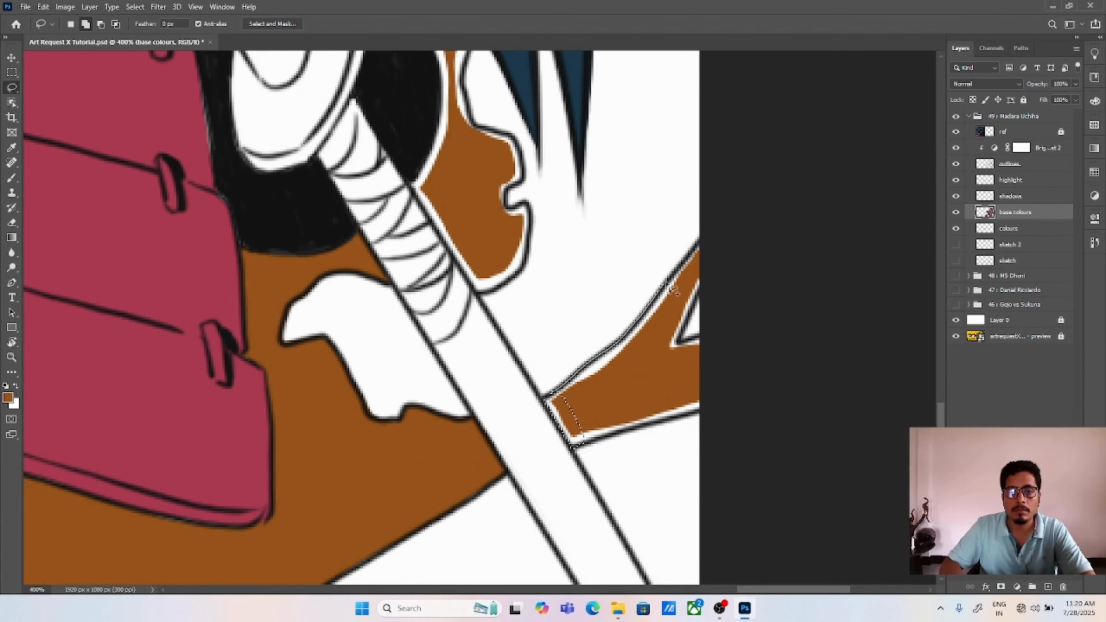
Step: Lasso the white margins of the ground patch between the sword and the canvas edge, fill them with orange-brown and deselect
mouse_move(666, 284)
left_mouse_down()
mouse_move(565, 400)
mouse_move(690, 415)
mouse_move(576, 444)
mouse_move(686, 334)
mouse_move(712, 345)
left_mouse_up()
key("alt+BackSpace")
key("ctrl+d")
Step: Lasso the white margins of the patch between the black shape, sword handle and hair, fill them with orange-brown and deselect
left_click_drag(508, 133, 635, 282)
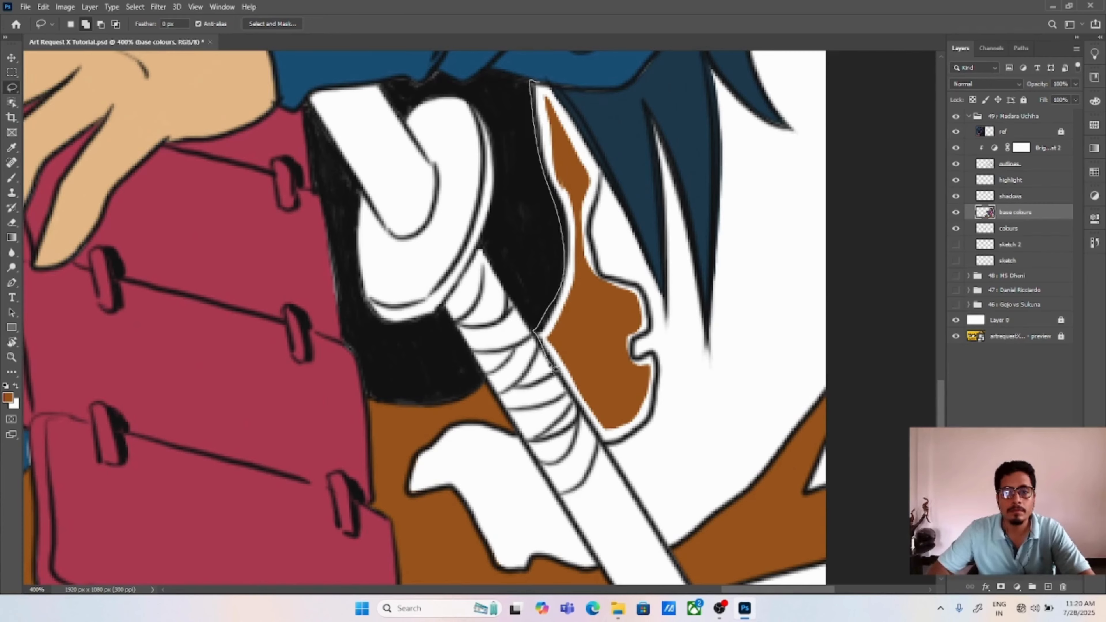
left_click_drag(550, 365, 551, 368)
key("ctrl+z")
mouse_move(539, 327)
left_mouse_down()
mouse_move(610, 439)
mouse_move(543, 333)
left_mouse_up()
left_click_drag(541, 330, 554, 301)
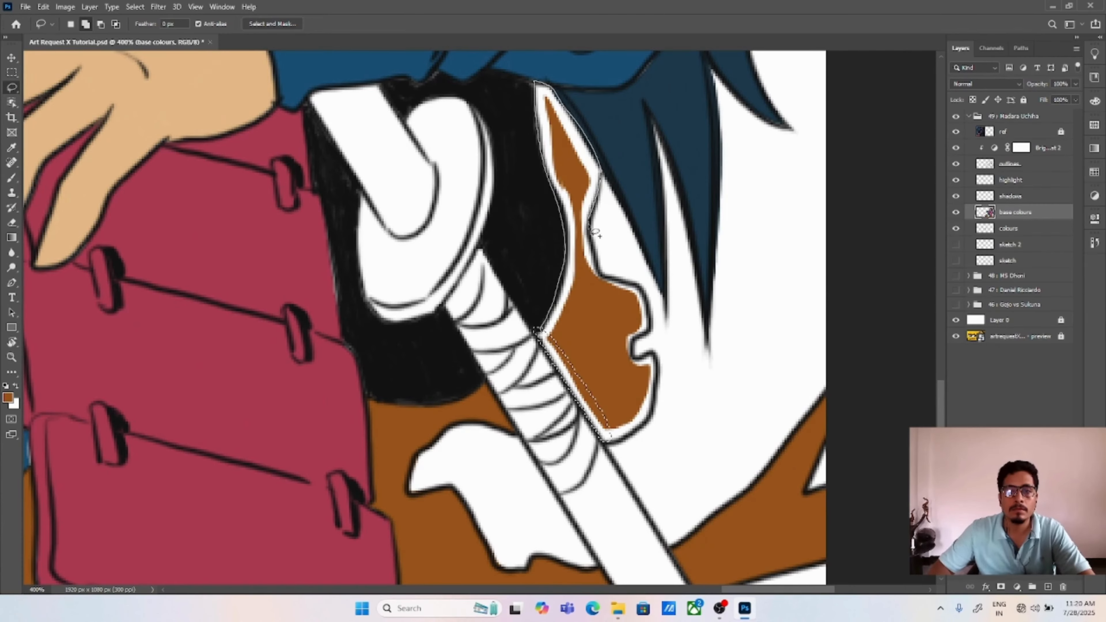
mouse_move(594, 232)
left_mouse_down()
mouse_move(591, 262)
mouse_move(607, 288)
left_mouse_up()
left_click_drag(604, 435, 605, 429)
key("alt+BackSpace")
key("ctrl+d")
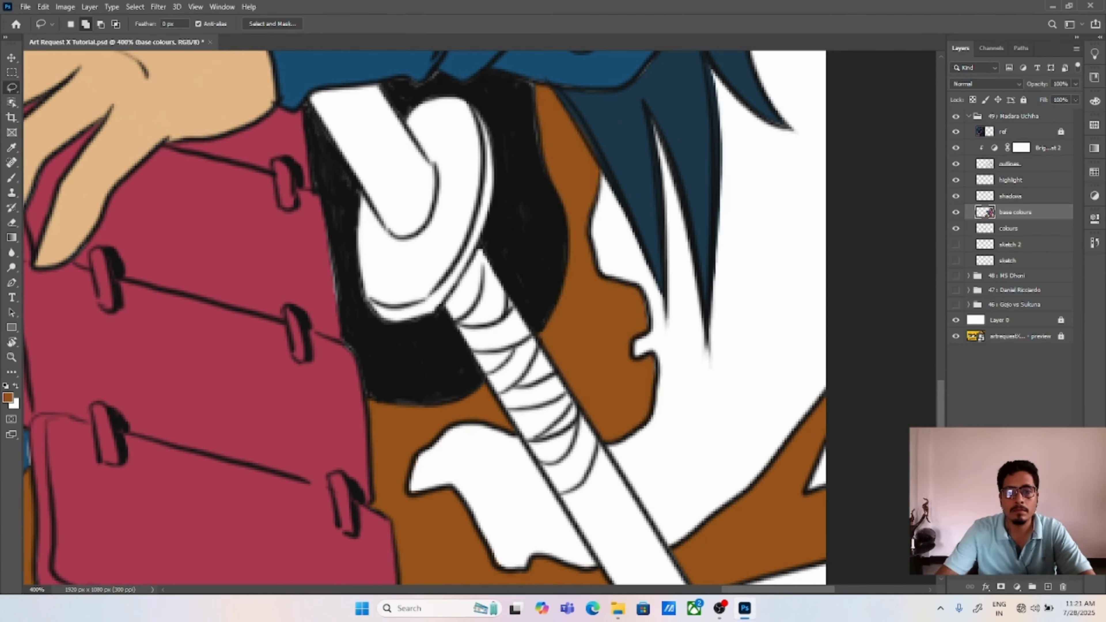
Step: Lasso the background band running from the canvas's upper edge down to the near side of the hair
key("ctrl+0")
key("ctrl+plus")
key("ctrl+plus")
left_click_drag(664, 65, 466, 261)
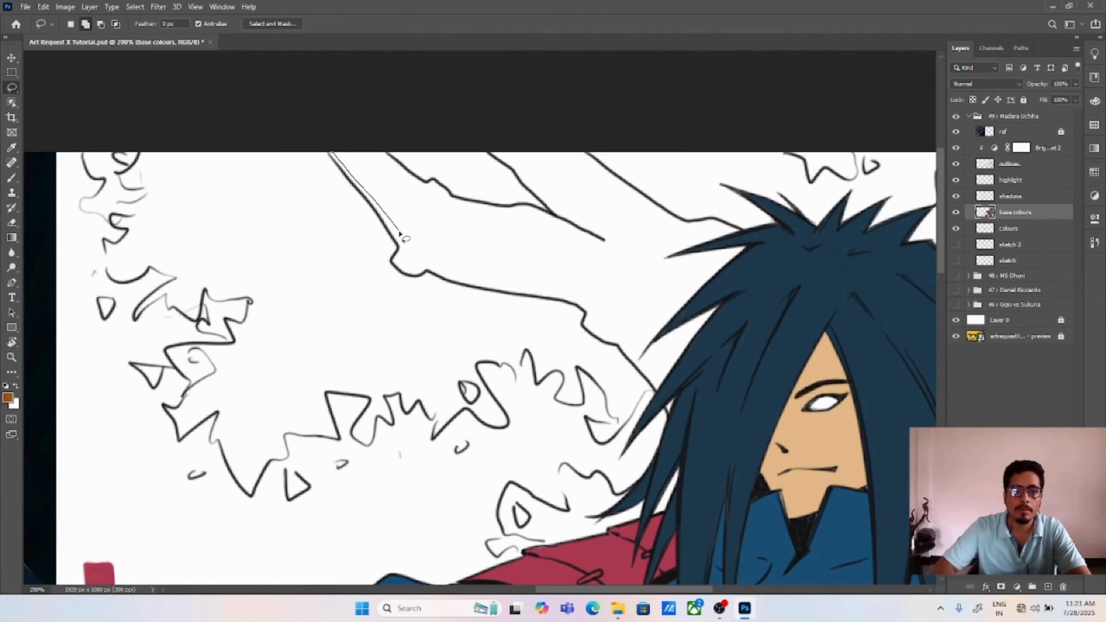
mouse_move(672, 355)
left_mouse_down()
mouse_move(724, 264)
mouse_move(595, 167)
left_mouse_up()
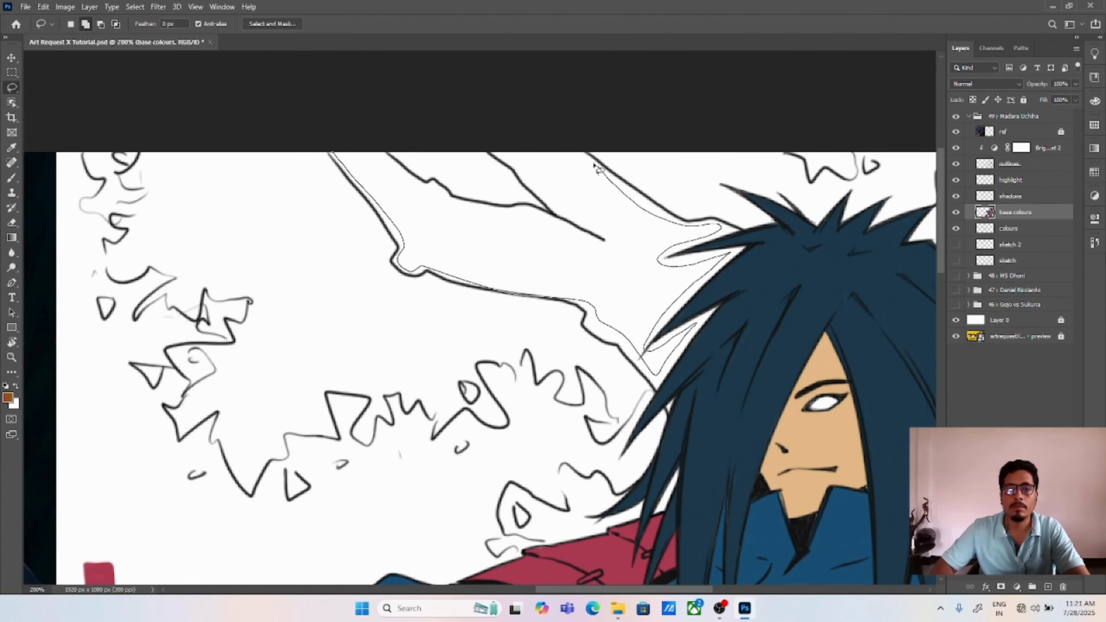
left_click_drag(524, 213, 387, 152)
Step: Extend the background selection into the white gaps between the hair spikes and along the adjoining outline
key("ctrl+plus")
key("ctrl+plus")
key("ctrl+plus")
left_click_drag(892, 483, 488, 432)
left_click_drag(367, 340, 432, 290)
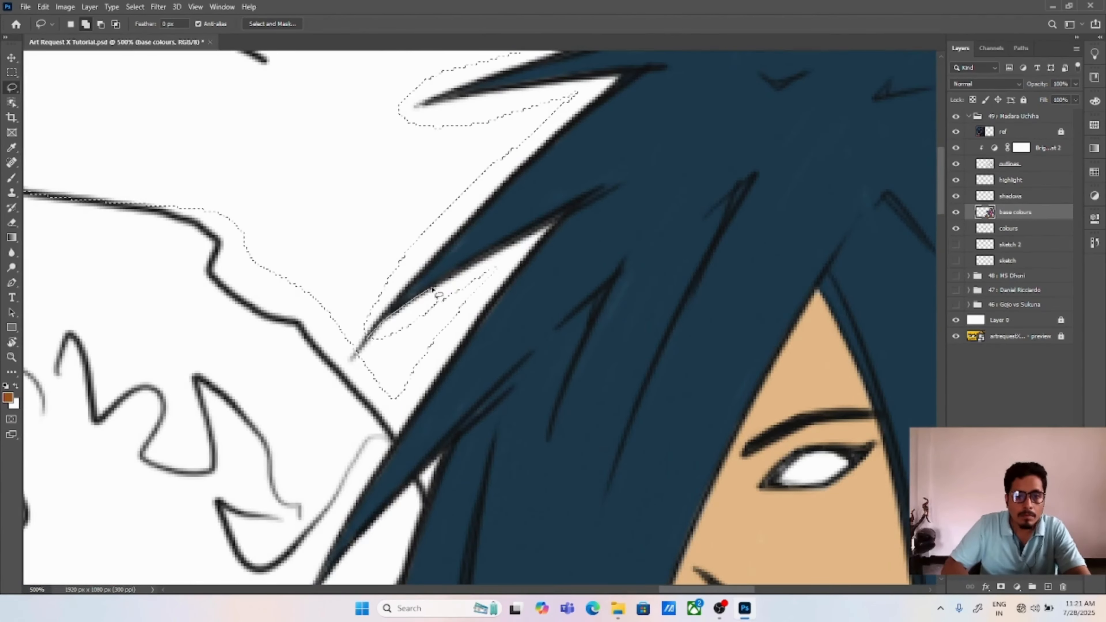
mouse_move(524, 263)
left_mouse_down()
mouse_move(399, 443)
mouse_move(345, 337)
left_mouse_up()
left_click_drag(399, 382, 377, 471)
Step: Tighten the background selection along the upper hair spikes and the band's lower outline
mouse_move(350, 422)
left_mouse_down()
mouse_move(619, 163)
mouse_move(440, 270)
left_mouse_up()
left_click_drag(540, 116, 649, 168)
mouse_move(650, 169)
left_mouse_down()
mouse_move(568, 237)
mouse_move(668, 171)
left_mouse_up()
left_click_drag(249, 338, 309, 397)
left_click_drag(401, 484, 427, 372)
left_click_drag(409, 174, 447, 356)
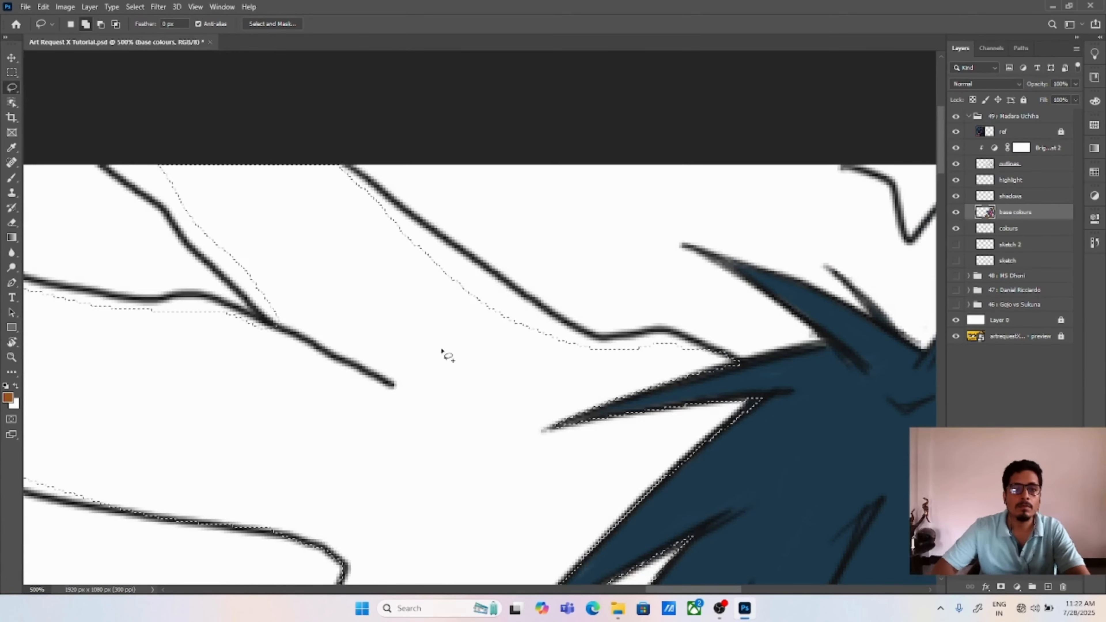
Step: Tighten the background selection along the outlines of the upper branches, from the hair spikes to the canvas's upper edge
left_click_drag(342, 181, 399, 205)
left_click_drag(642, 334, 585, 375)
mouse_move(224, 189)
left_mouse_down()
mouse_move(314, 169)
mouse_move(275, 219)
mouse_move(352, 298)
left_mouse_up()
left_click_drag(308, 134, 651, 163)
left_click_drag(239, 177, 254, 196)
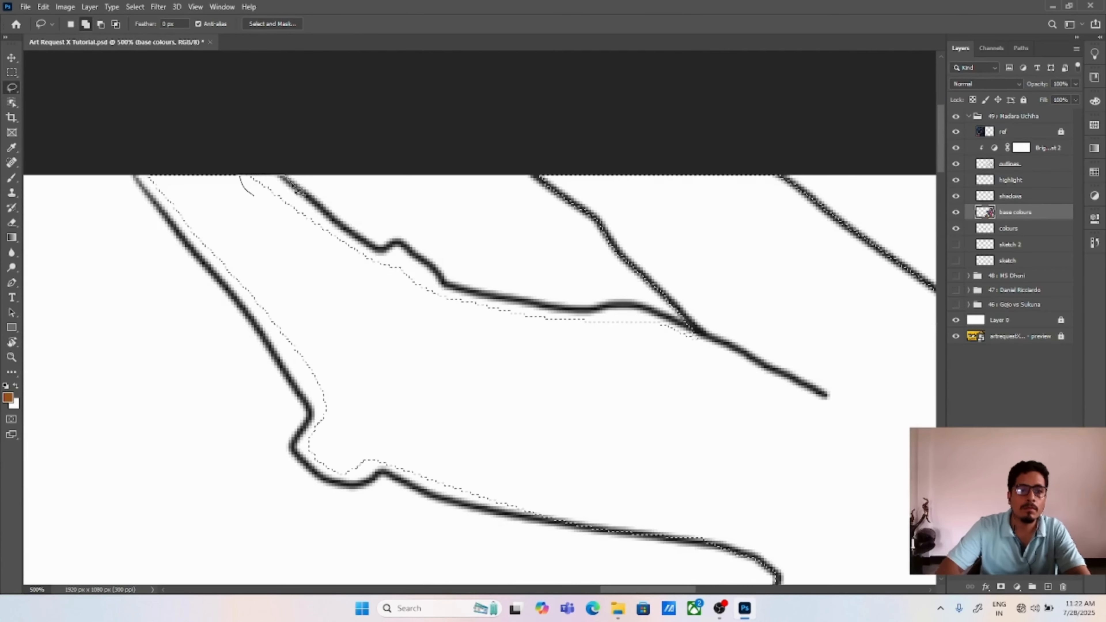
left_click_drag(400, 252, 397, 259)
left_click_drag(437, 305, 441, 285)
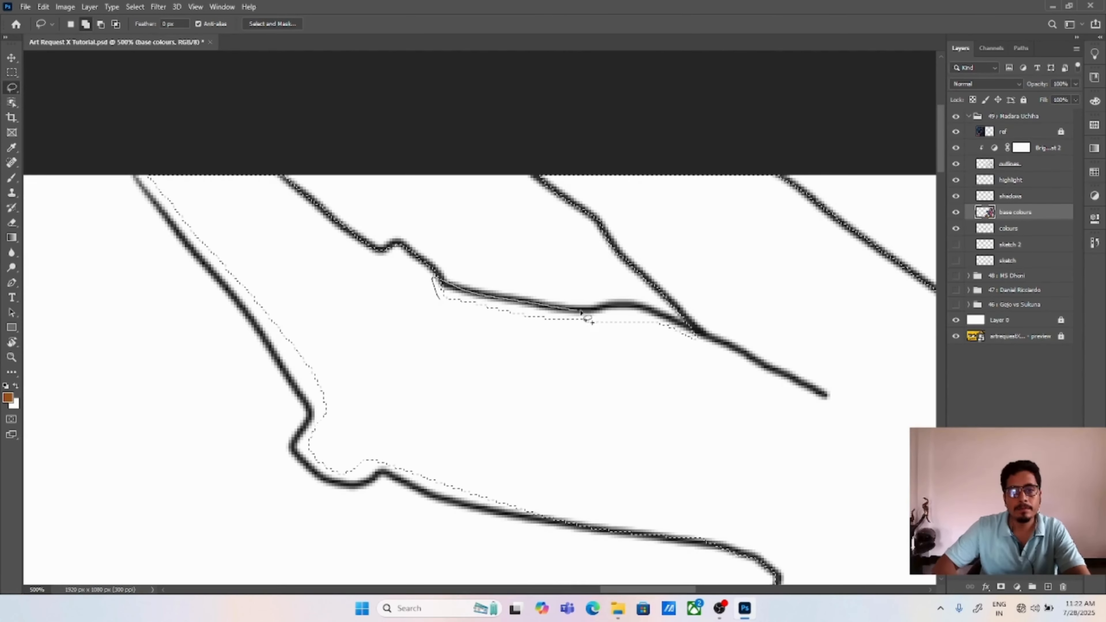
left_click_drag(719, 349, 722, 350)
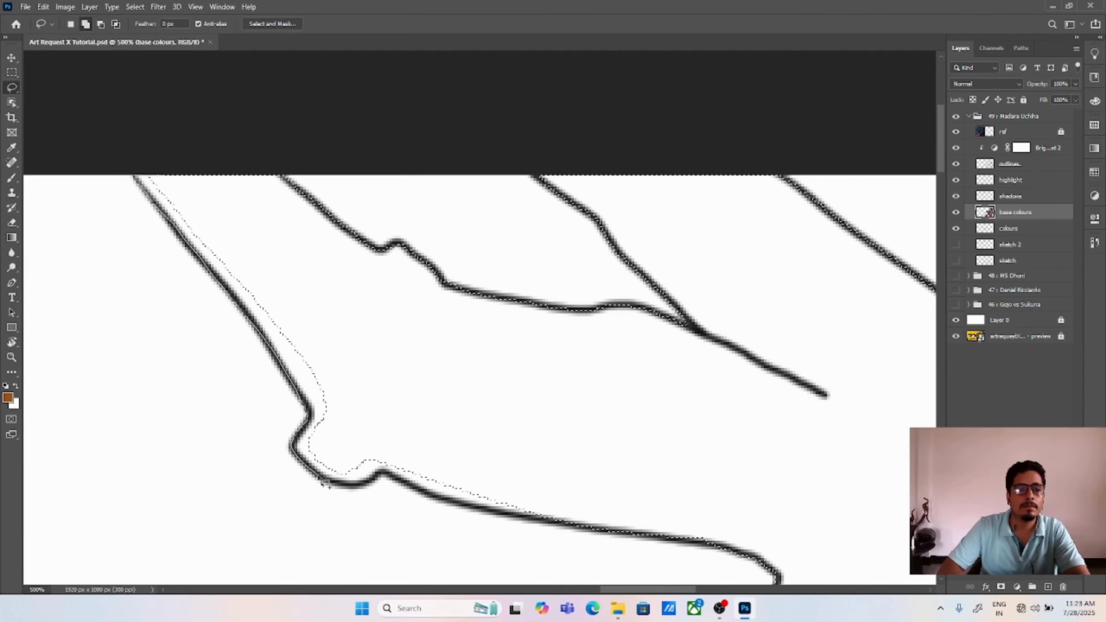
Step: Extend the selection along the branch's lower outline, fill it with orange-brown and deselect
left_click_drag(324, 484, 172, 314)
mouse_move(226, 290)
left_mouse_down()
mouse_move(321, 341)
mouse_move(291, 332)
left_mouse_up()
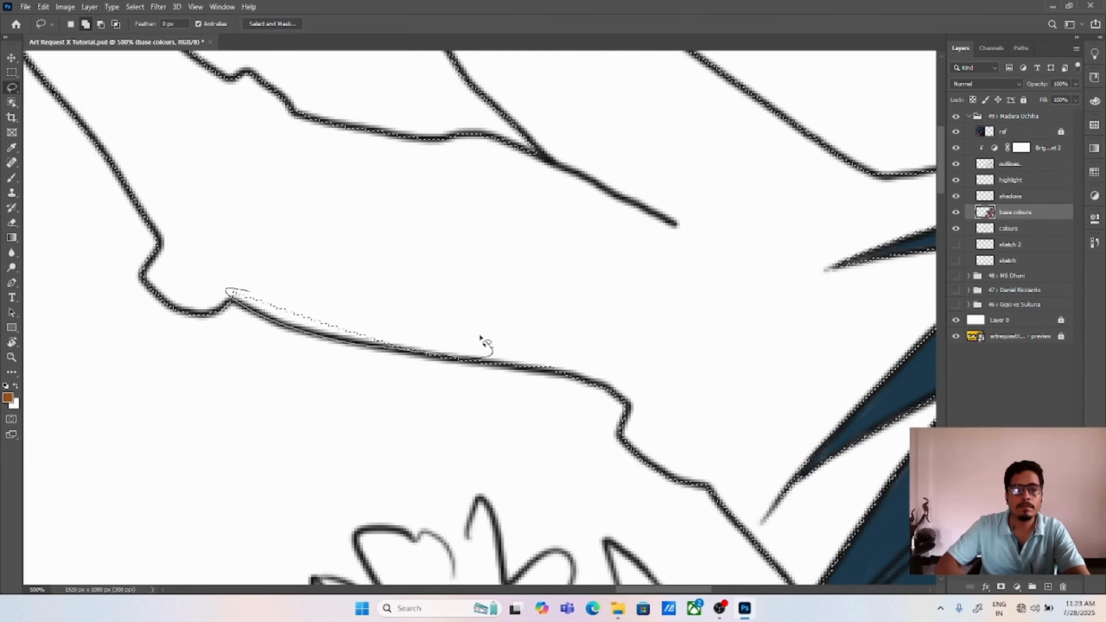
left_click_drag(481, 336, 472, 333)
key("alt+BackSpace")
key("ctrl+d")
Step: Lasso the long lower section of the sword, fill it with the mid-blue clothing colour and deselect
key("ctrl+0")
key("ctrl+plus")
key("ctrl+plus")
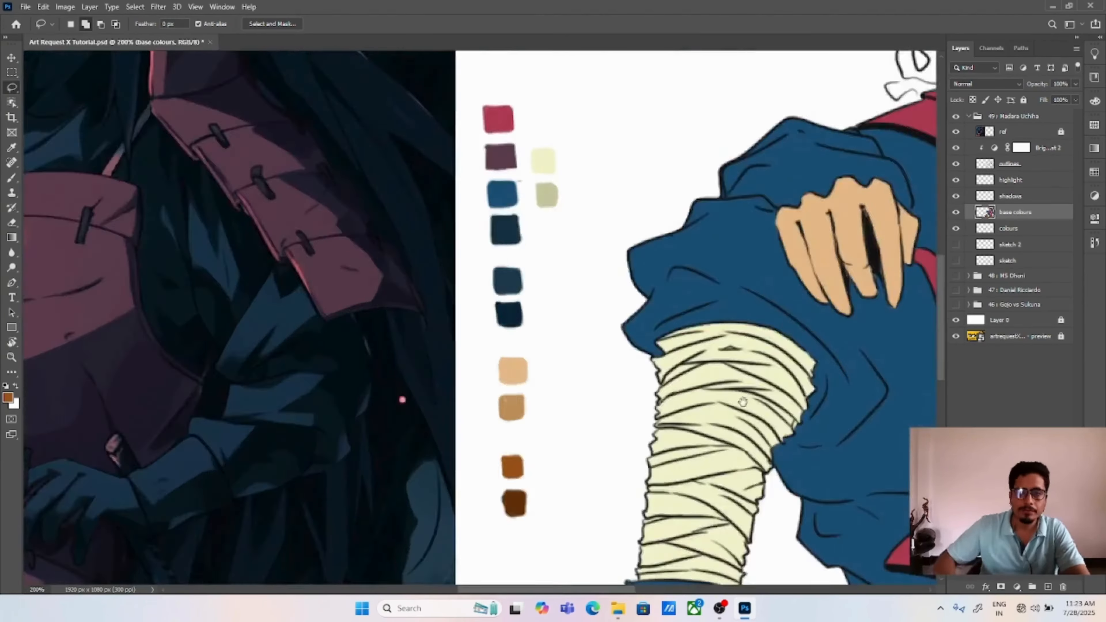
left_click_drag(742, 402, 217, 218)
left_click_drag(718, 392, 326, 179)
mouse_move(515, 343)
left_mouse_down()
mouse_move(627, 543)
mouse_move(607, 457)
left_mouse_up()
mouse_move(532, 321)
left_mouse_down()
mouse_move(525, 334)
mouse_move(658, 526)
mouse_move(639, 538)
left_mouse_up()
key("i")
left_click(525, 135)
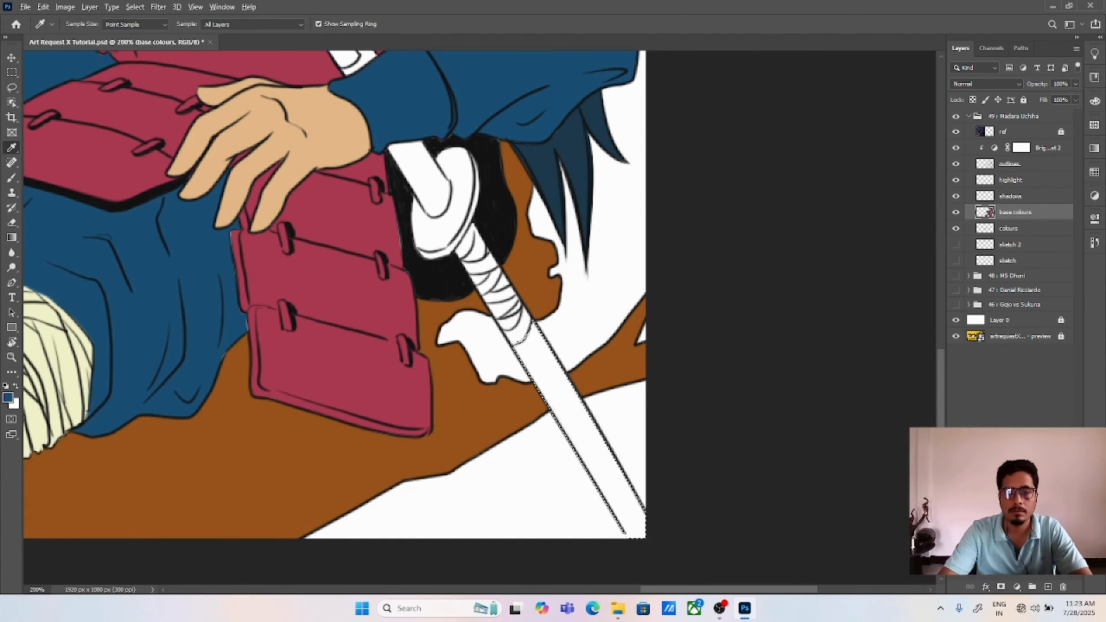
key("alt+BackSpace")
key("ctrl+d")
Step: Lasso the unfilled sliver along the sword's long lower section, fill it with the same mid blue and deselect
mouse_move(570, 398)
left_mouse_down()
mouse_move(580, 417)
mouse_move(562, 371)
left_mouse_up()
key("b")
key("l")
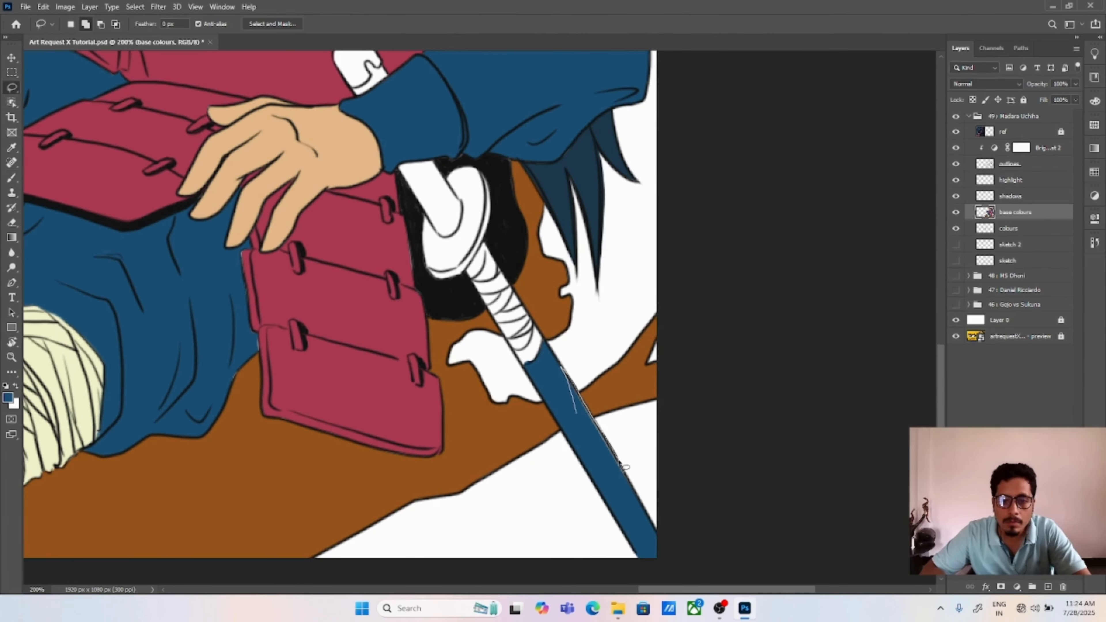
left_click_drag(620, 462, 578, 416)
key("alt+BackSpace")
key("ctrl+d")
Step: Lasso the wrapped section of the sword below the guard, fill it with the pale cream swatch colour and deselect
mouse_move(498, 262)
left_mouse_down()
mouse_move(542, 308)
mouse_move(522, 350)
left_mouse_up()
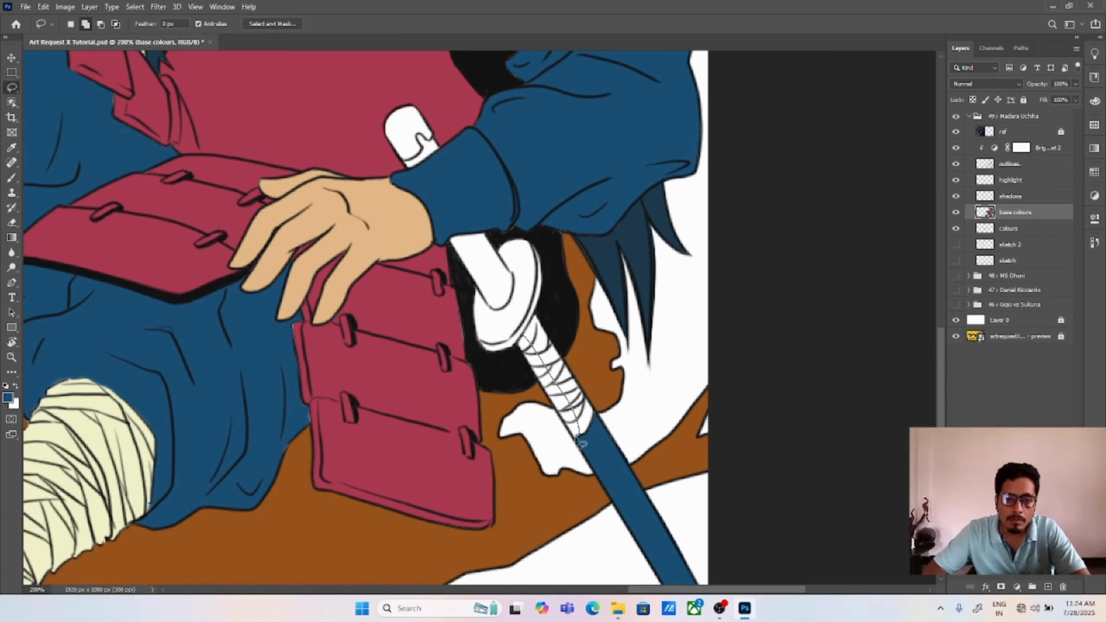
left_click_drag(575, 437, 518, 342)
scroll(546, 412, "up", 2)
mouse_move(530, 219)
left_mouse_down()
mouse_move(490, 270)
mouse_move(620, 459)
mouse_move(580, 291)
mouse_move(528, 218)
left_mouse_up()
key("ctrl+0")
key("i")
left_click(506, 252)
key("alt+BackSpace")
key("ctrl+d")
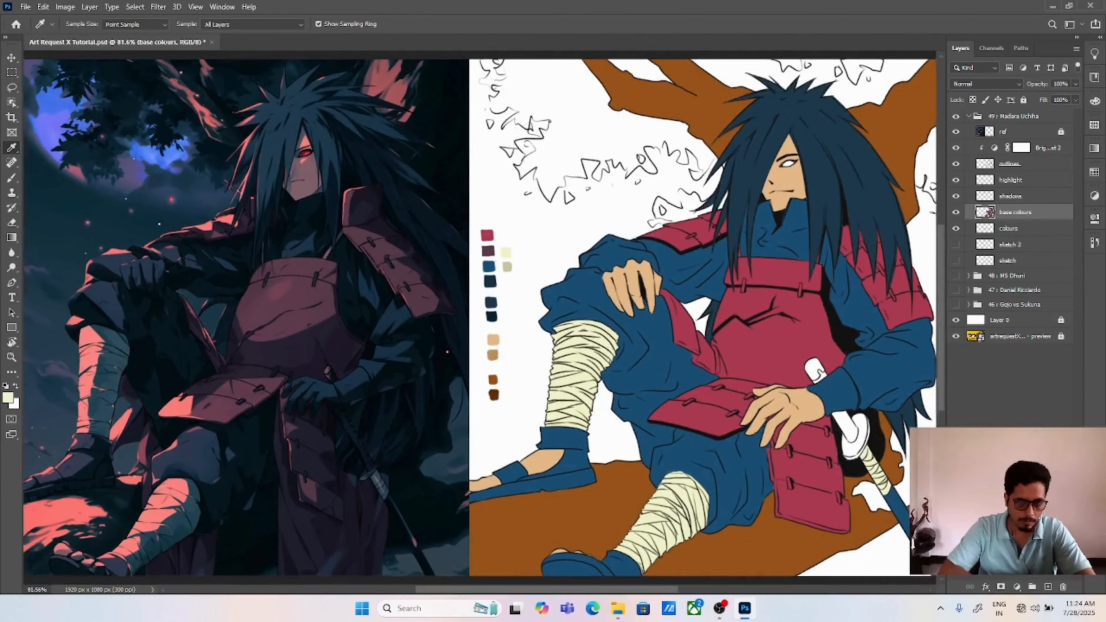
Step: Lasso the sword piece between cuff and guard plus the pommel's inner part, fill them with dark hair blue and deselect
scroll(851, 415, "up", 2)
left_click_drag(850, 415, 540, 323)
left_click(539, 324, "alt")
scroll(484, 317, "up", 1)
key("l")
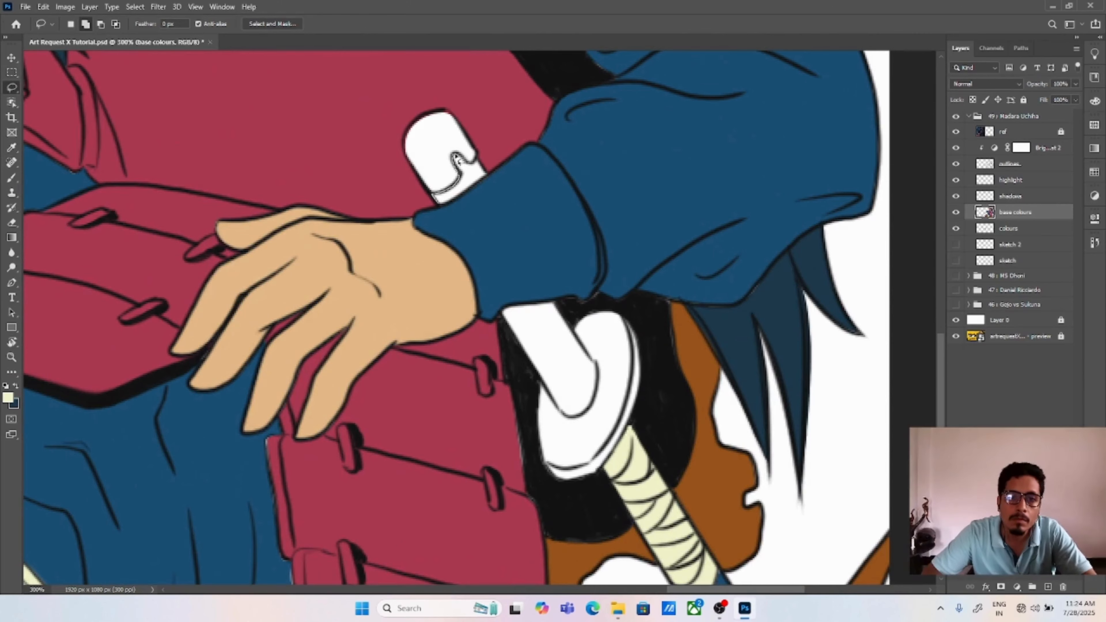
mouse_move(505, 314)
left_mouse_down()
mouse_move(561, 409)
mouse_move(595, 391)
mouse_move(618, 307)
left_mouse_up()
key("i")
left_click(726, 333)
key("alt+BackSpace")
key("ctrl+d")
Step: Lasso the sword guard's rim and its inner face in turn and fill both with blue
left_click_drag(599, 355, 590, 326)
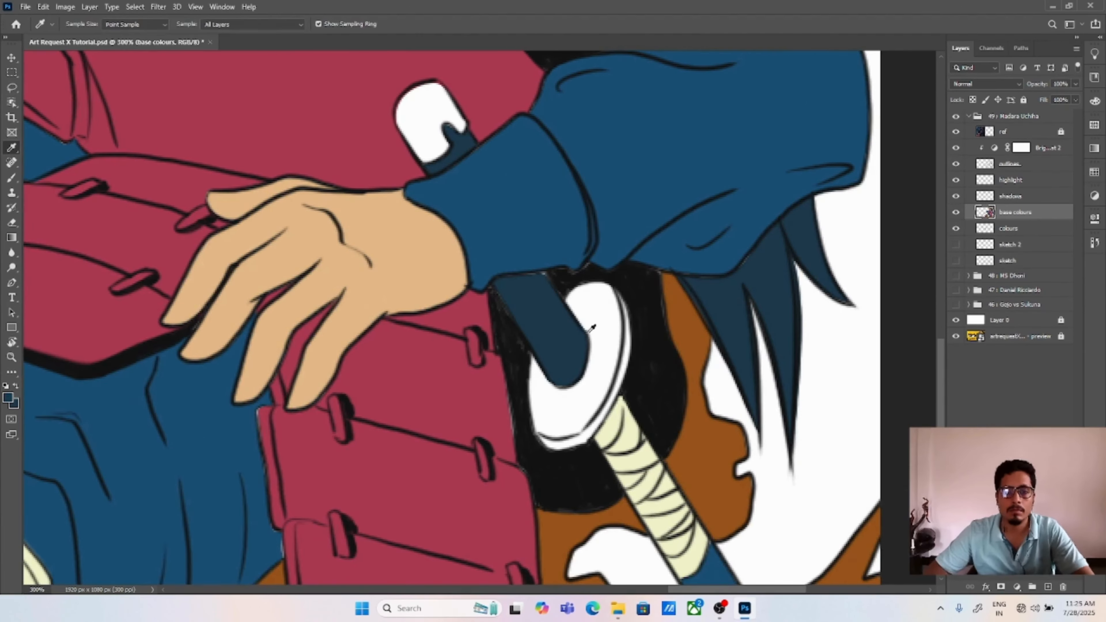
key("l")
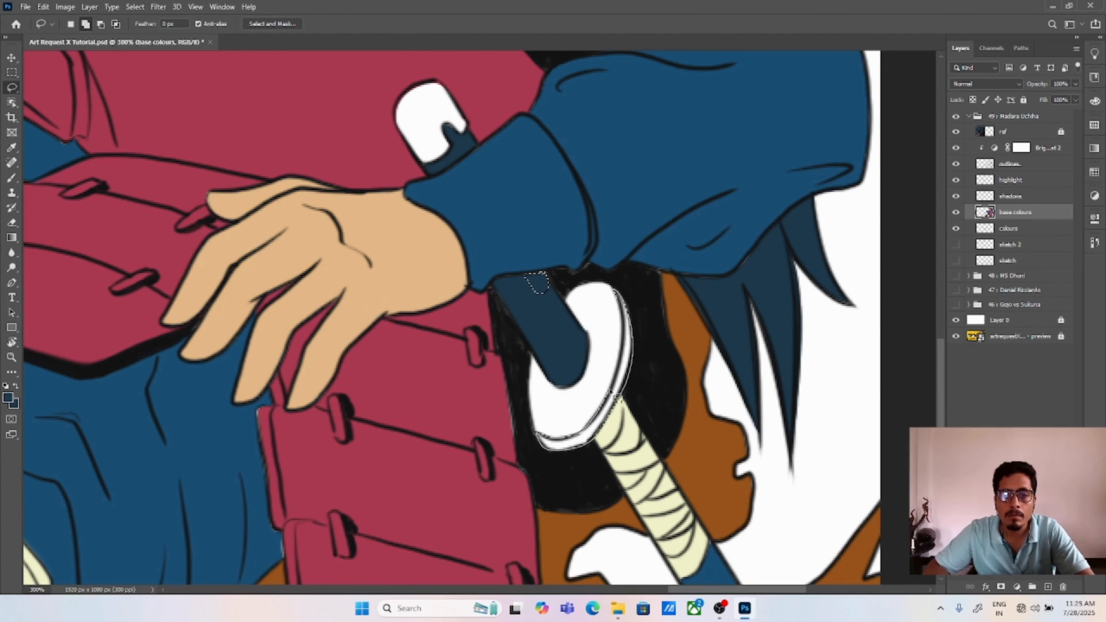
left_click_drag(611, 394, 609, 397)
key("alt+BackSpace")
key("ctrl+d")
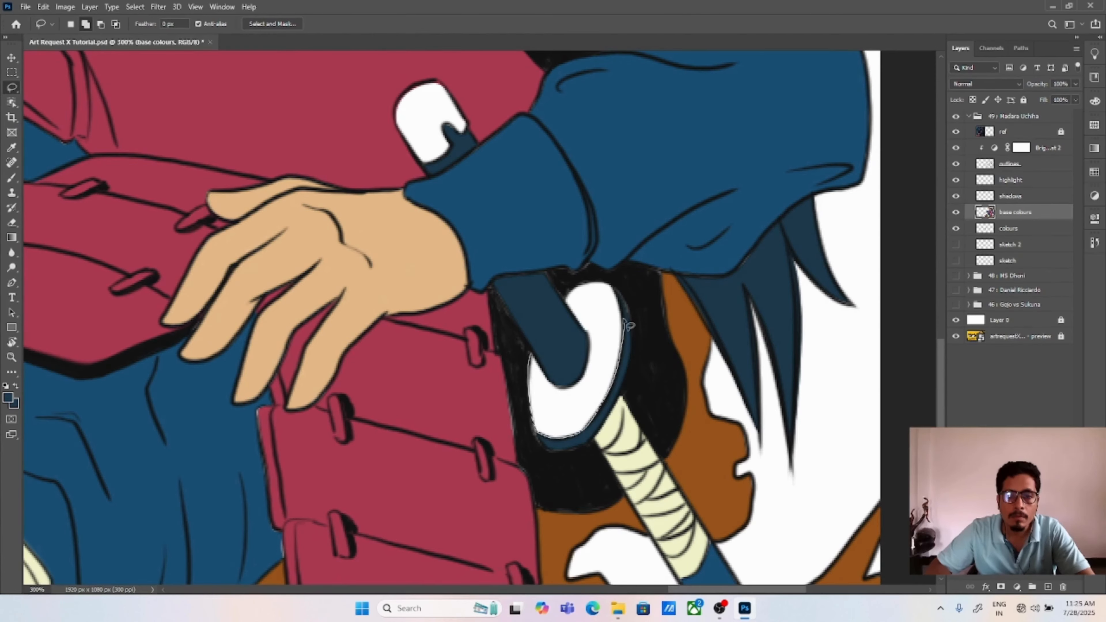
key("alt+BackSpace")
key("i")
key("ctrl+0")
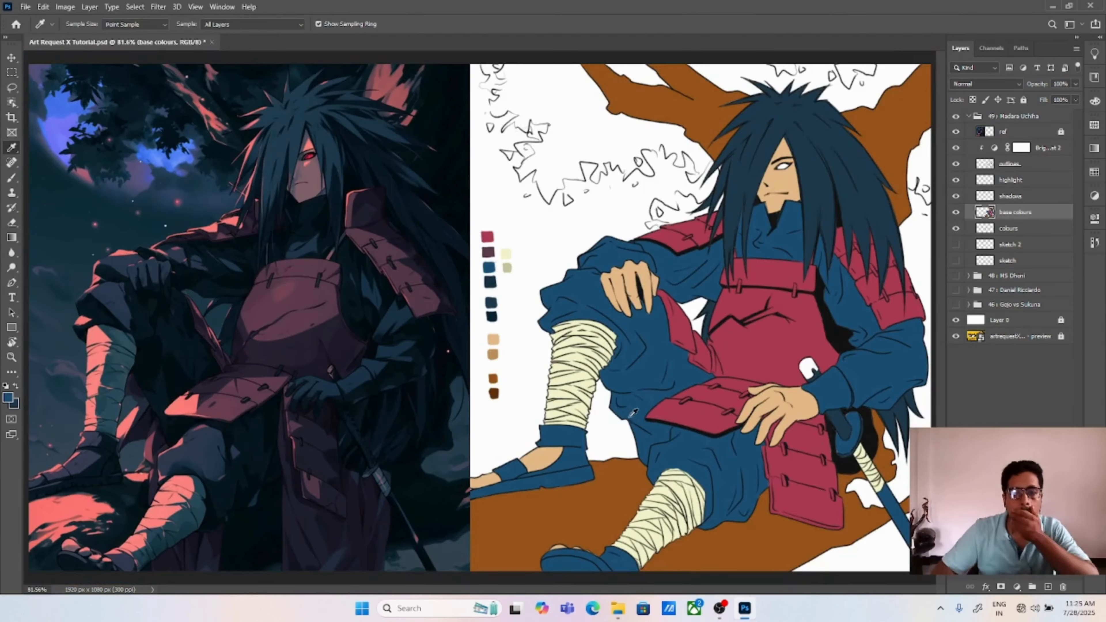
Step: Activate the shadows layer and lasso a shadow shape along the lower edge of the shoulder armour's outer plate
key("v")
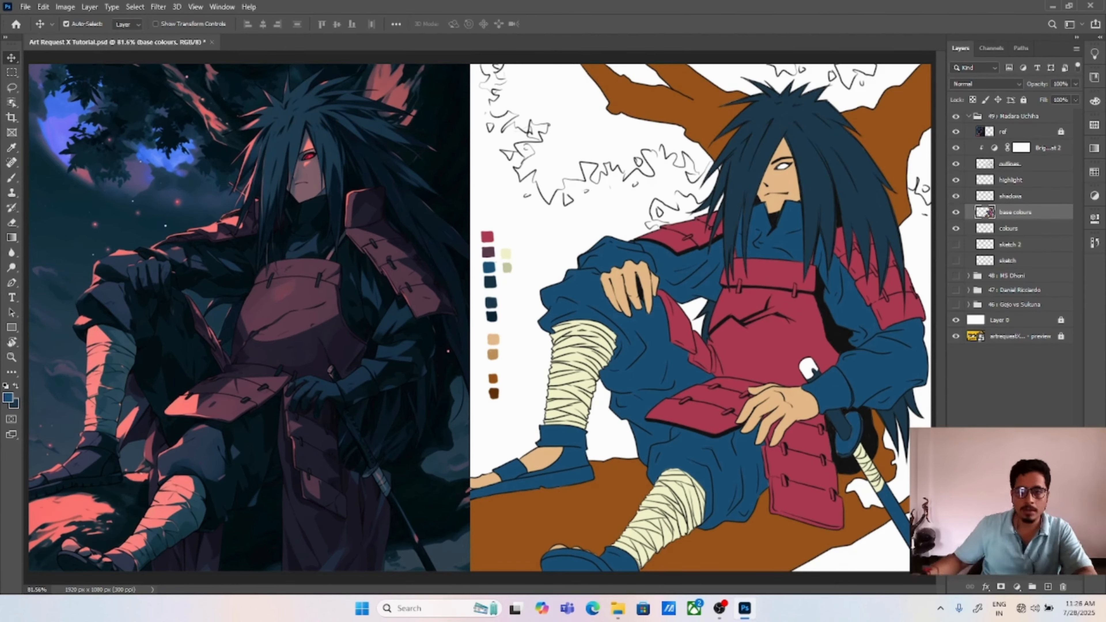
key("ctrl+plus")
key("ctrl+plus")
left_click_drag(740, 196, 315, 273)
left_click(1019, 198)
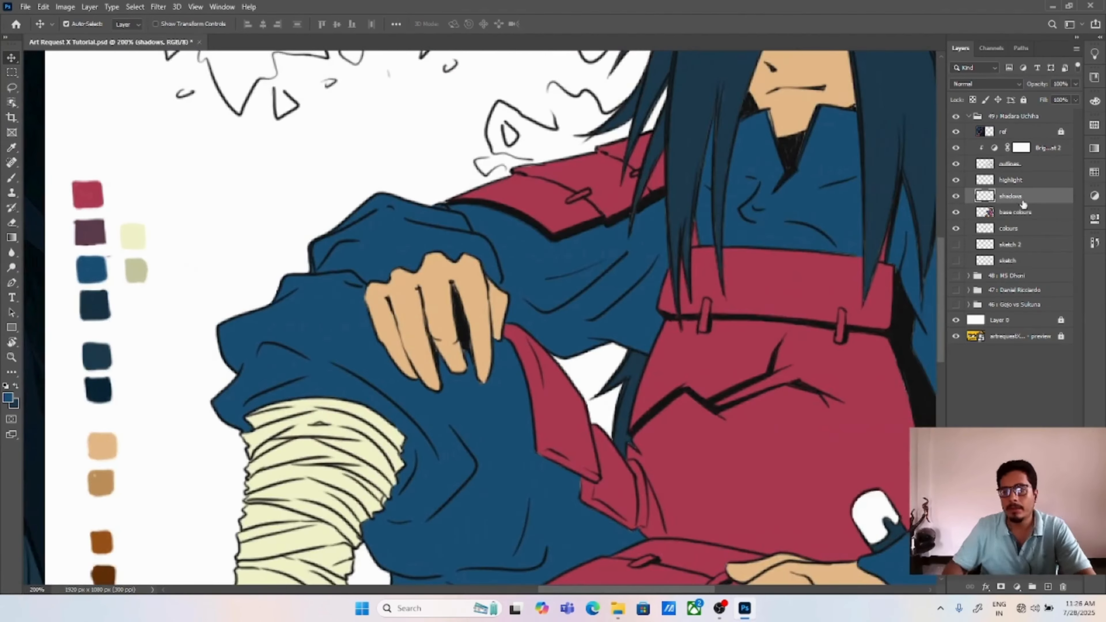
key("l")
key("ctrl+plus")
key("ctrl+plus")
mouse_move(512, 105)
left_mouse_down()
mouse_move(426, 369)
mouse_move(477, 279)
left_mouse_up()
left_click_drag(436, 269, 438, 265)
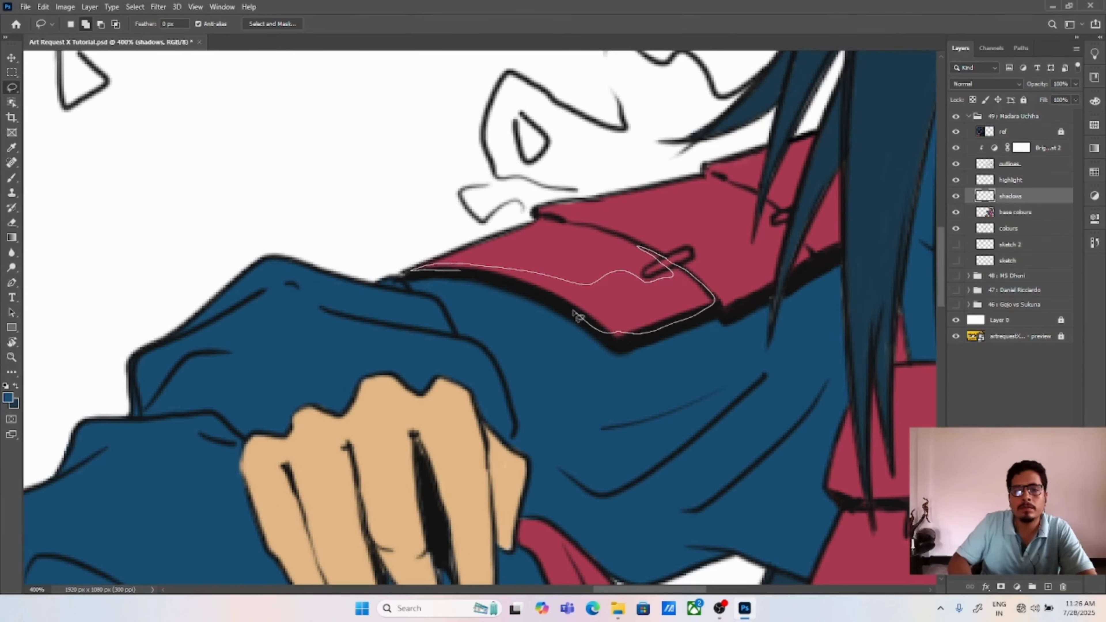
left_click_drag(578, 317, 414, 271)
Step: Extend the shadow selection across the neighbouring shoulder plate, beneath its seam and around the hair strands
mouse_move(666, 259)
left_mouse_down()
mouse_move(599, 277)
mouse_move(549, 257)
left_mouse_up()
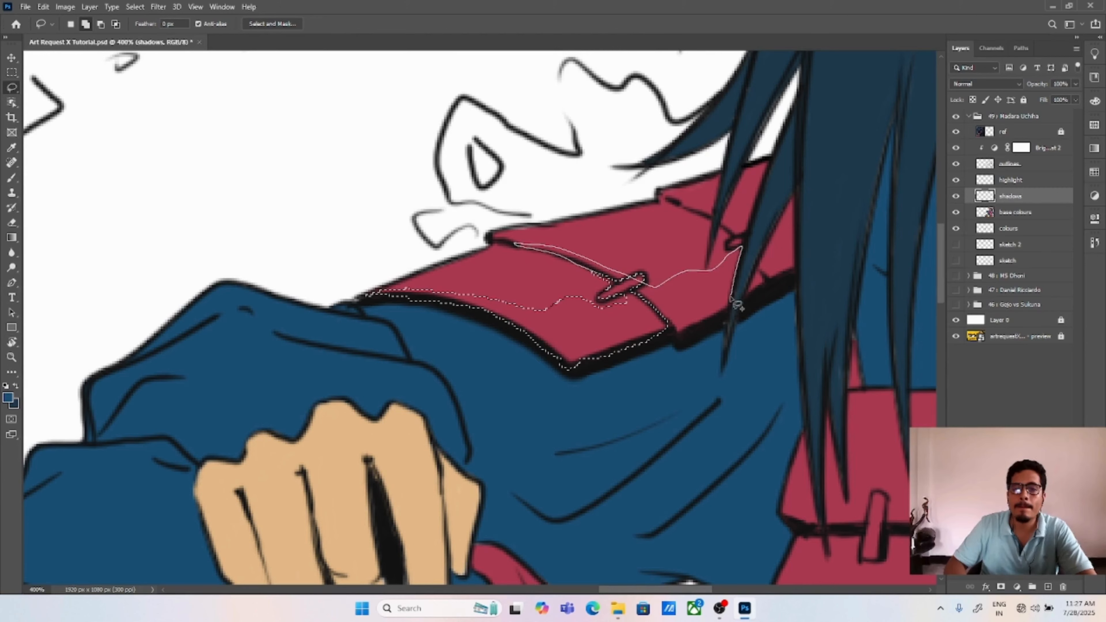
left_click_drag(636, 296, 638, 293)
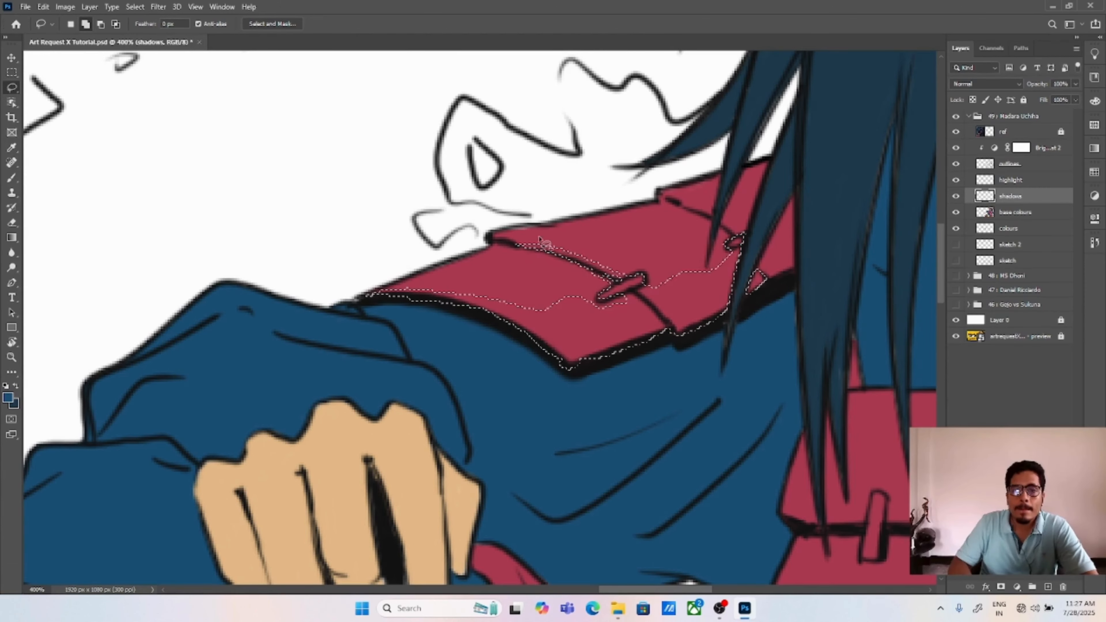
mouse_move(600, 222)
left_mouse_down()
mouse_move(444, 271)
mouse_move(623, 214)
mouse_move(677, 221)
mouse_move(692, 194)
left_mouse_up()
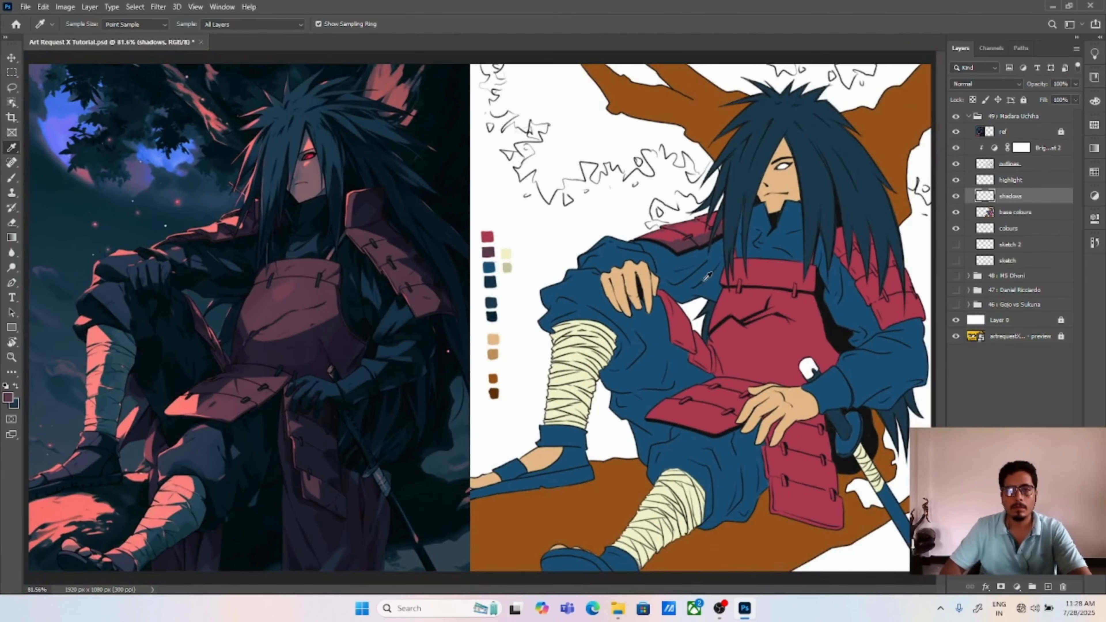
Step: Lasso a further shadow patch on the shoulder armour, fill it with the dark plum swatch colour and deselect
key("ctrl+plus")
key("ctrl+plus")
key("ctrl+plus")
left_click_drag(659, 236, 35, 510)
key("l")
left_click_drag(634, 260, 697, 283)
key("alt+BackSpace")
key("ctrl+d")
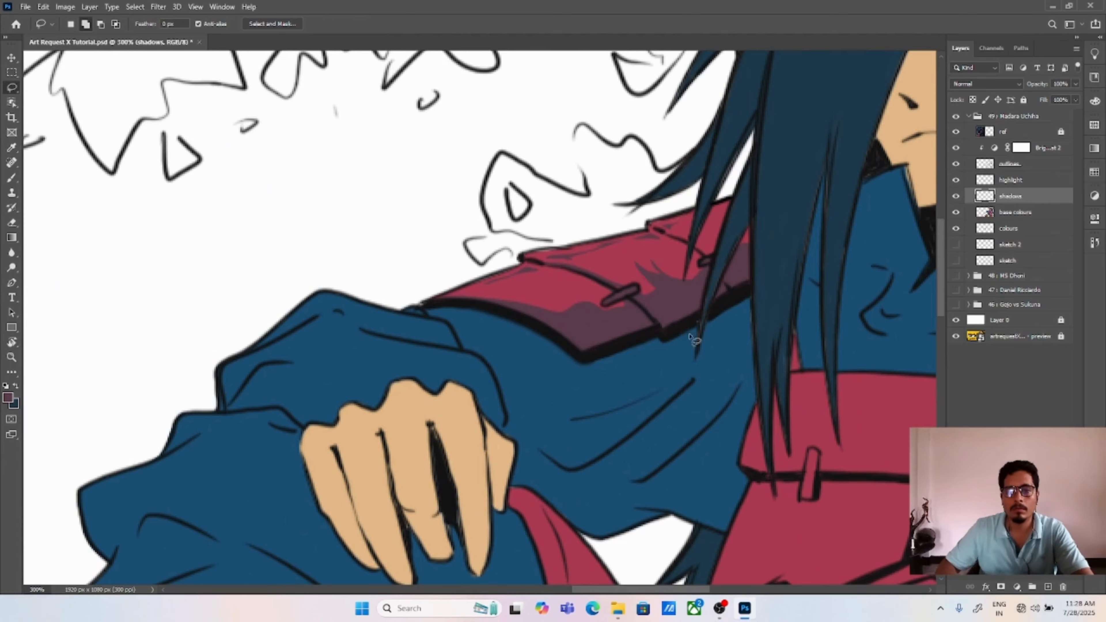
Step: Lasso one more shadow area on the shoulder armour's outer plate, fill it with dark plum and deselect
left_click_drag(683, 340, 590, 372)
left_click_drag(442, 334, 483, 352)
key("alt+BackSpace")
key("ctrl+d")
Step: Lasso the shadow sides of the narrow armour flaps between knee and torso, fill them with dark plum and deselect
mouse_move(587, 397)
left_mouse_down()
mouse_move(492, 397)
mouse_move(499, 125)
left_mouse_up()
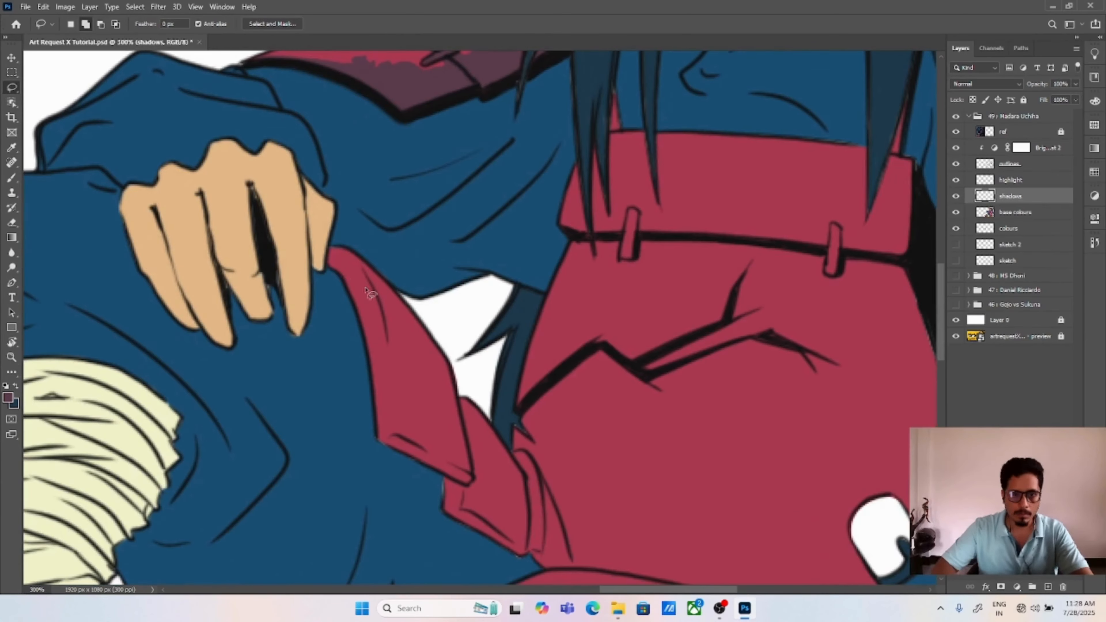
mouse_move(327, 267)
left_mouse_down()
mouse_move(349, 252)
mouse_move(404, 369)
mouse_move(449, 409)
mouse_move(458, 398)
mouse_move(473, 468)
mouse_move(456, 484)
mouse_move(399, 453)
mouse_move(375, 410)
mouse_move(361, 325)
left_mouse_up()
mouse_move(377, 435)
left_mouse_down()
mouse_move(471, 488)
mouse_move(378, 435)
left_mouse_up()
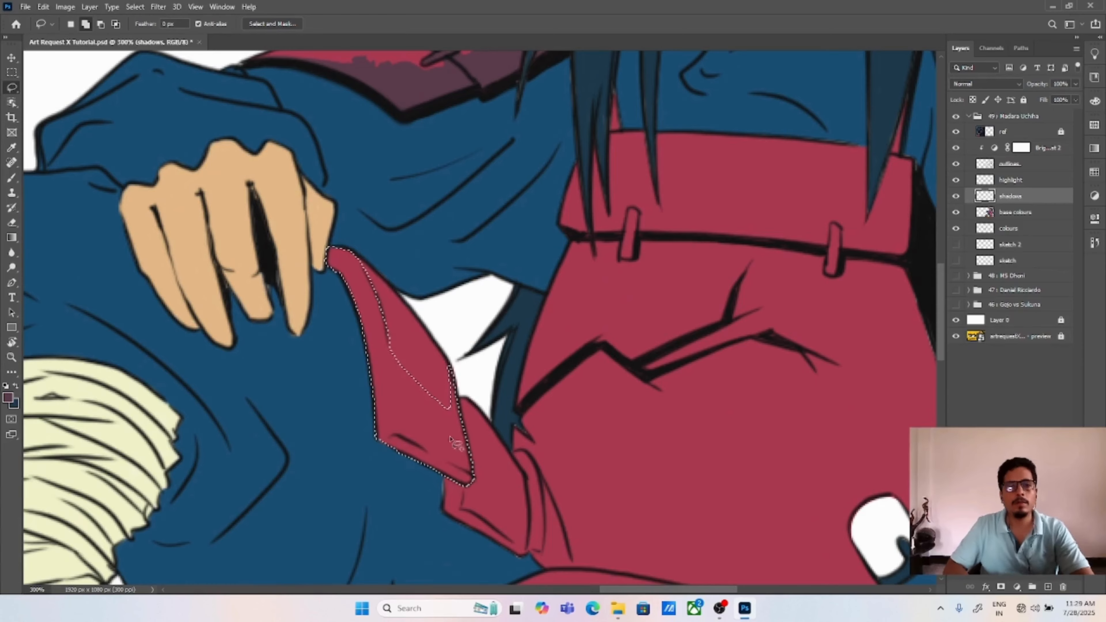
mouse_move(464, 412)
left_mouse_down()
mouse_move(439, 360)
mouse_move(495, 470)
mouse_move(496, 503)
mouse_move(435, 424)
mouse_move(490, 496)
left_mouse_up()
left_click_drag(419, 457, 494, 504)
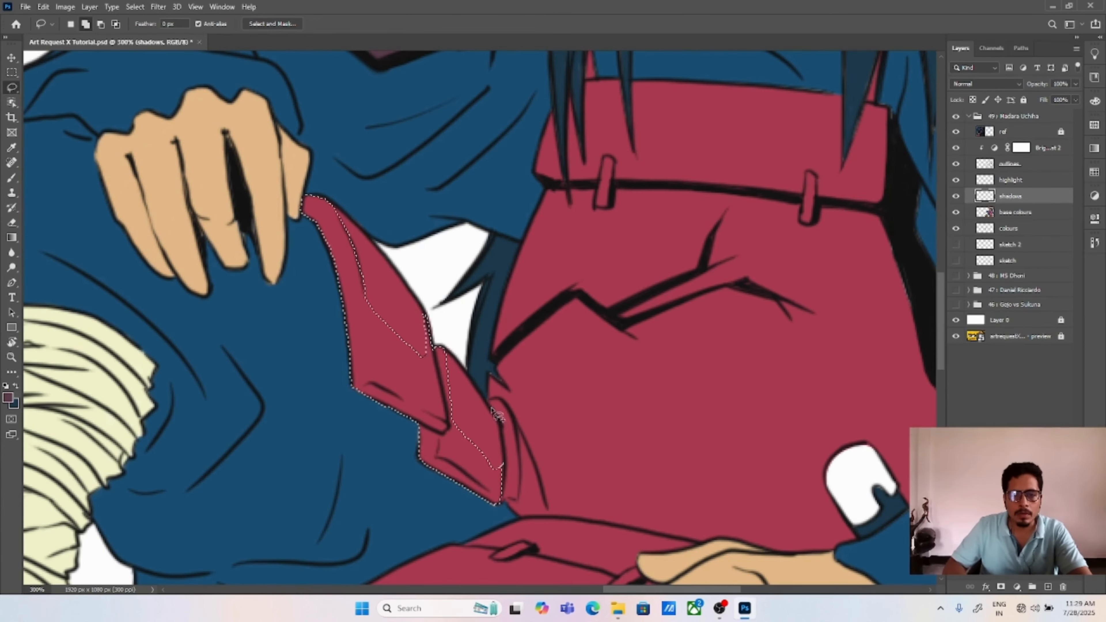
mouse_move(489, 399)
left_mouse_down()
mouse_move(548, 514)
mouse_move(516, 512)
mouse_move(489, 401)
left_mouse_up()
key("alt+BackSpace")
key("ctrl+d")
Step: Lasso the thigh armour's clasps and the shadow shapes on its plates, fill them with dark plum and deselect
mouse_move(541, 451)
left_mouse_down()
mouse_move(524, 345)
mouse_move(600, 162)
left_mouse_up()
mouse_move(484, 304)
left_mouse_down()
mouse_move(474, 316)
mouse_move(485, 306)
left_mouse_up()
mouse_move(592, 263)
left_mouse_down()
mouse_move(552, 271)
mouse_move(591, 263)
left_mouse_up()
mouse_move(704, 284)
left_mouse_down()
mouse_move(672, 296)
mouse_move(705, 292)
left_mouse_up()
left_click_drag(646, 348, 647, 351)
mouse_move(324, 386)
left_mouse_down()
mouse_move(509, 383)
mouse_move(556, 333)
mouse_move(620, 355)
mouse_move(658, 407)
mouse_move(425, 403)
mouse_move(321, 385)
left_mouse_up()
mouse_move(565, 326)
left_mouse_down()
mouse_move(510, 330)
mouse_move(596, 290)
mouse_move(653, 312)
mouse_move(582, 378)
mouse_move(488, 331)
left_mouse_up()
left_click_drag(635, 301, 606, 307)
left_click_drag(616, 306, 636, 305)
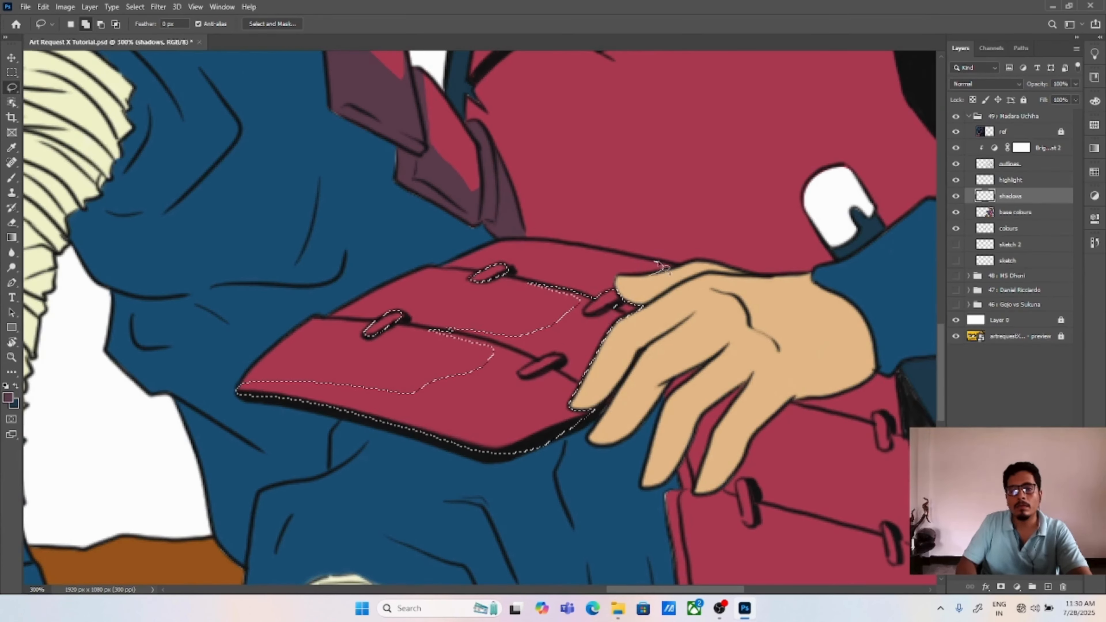
key("alt+BackSpace")
key("ctrl+d")
Step: Lasso a thin shadow strip along the thigh armour's lower seam, fill it with dark plum and deselect
key("ctrl+0")
key("ctrl+plus")
key("ctrl+plus")
key("ctrl+plus")
left_click_drag(747, 444, 201, 296)
left_click_drag(903, 492, 599, 249)
key("ctrl+plus")
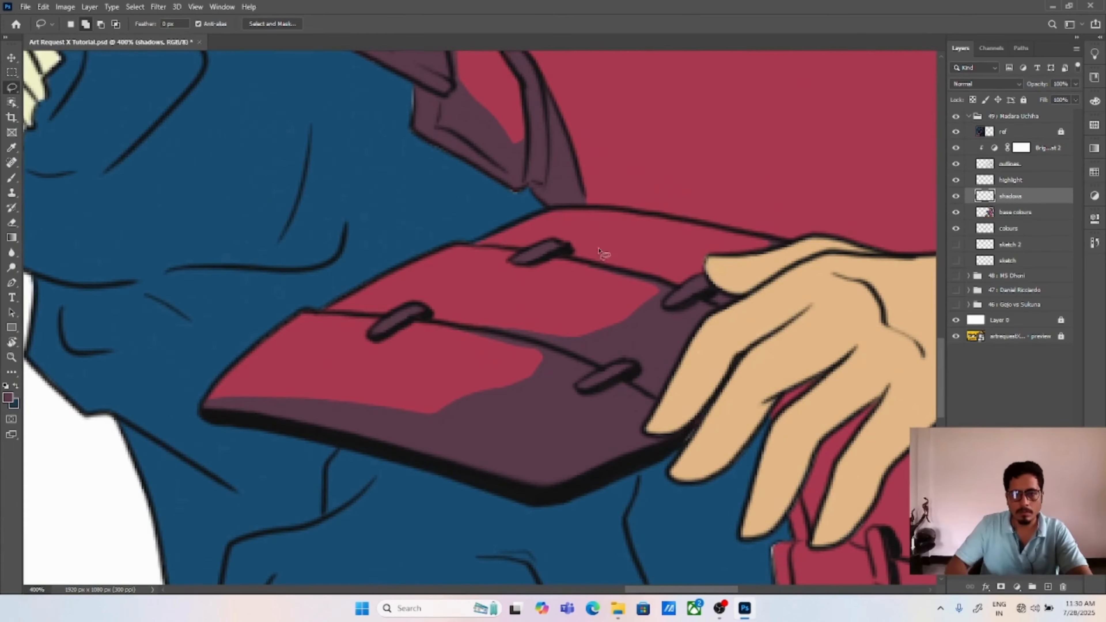
left_click_drag(369, 316, 566, 343)
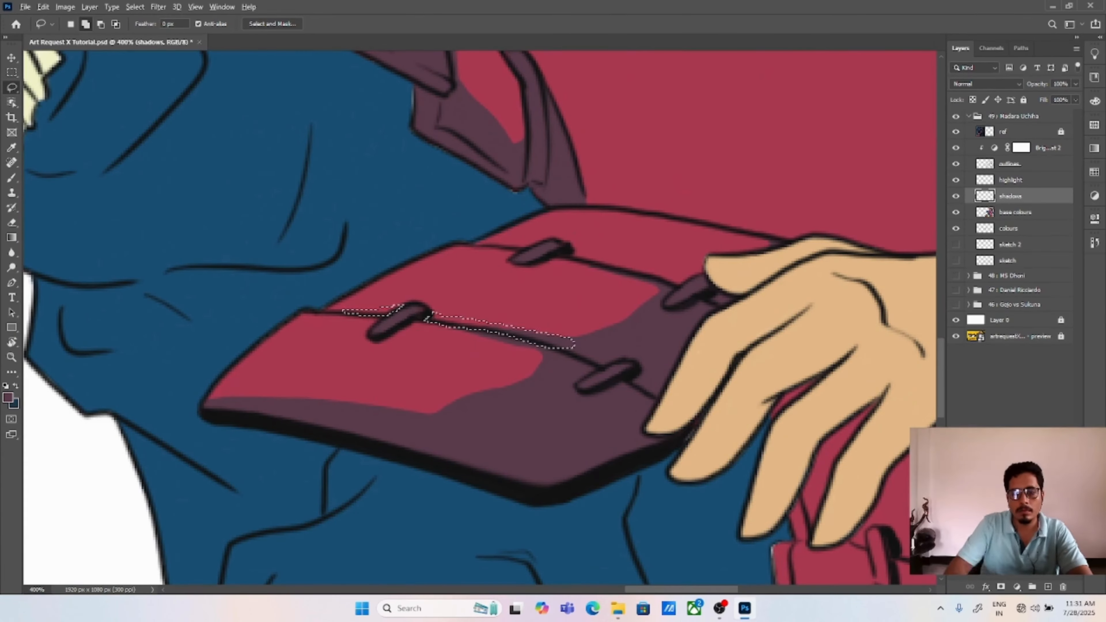
key("alt+BackSpace")
key("ctrl+d")
Step: Lasso additional shadow areas on the thigh armour's upper plates and fill each with dark plum
left_click_drag(570, 257, 532, 299)
left_click_drag(467, 289, 500, 284)
mouse_move(550, 305)
left_mouse_down()
mouse_move(524, 299)
mouse_move(540, 305)
left_mouse_up()
key("alt+BackSpace")
key("ctrl+d")
mouse_move(645, 317)
left_mouse_down()
mouse_move(519, 342)
mouse_move(538, 332)
left_mouse_up()
left_click_drag(562, 322, 595, 304)
left_click_drag(513, 287, 602, 304)
key("alt+BackSpace")
key("ctrl+d")
Step: Lasso the two clasps on the upper band of the chest armour
mouse_move(735, 217)
left_mouse_down()
mouse_move(639, 383)
mouse_move(646, 579)
left_mouse_up()
mouse_move(411, 293)
left_mouse_down()
mouse_move(396, 296)
mouse_move(412, 292)
left_mouse_up()
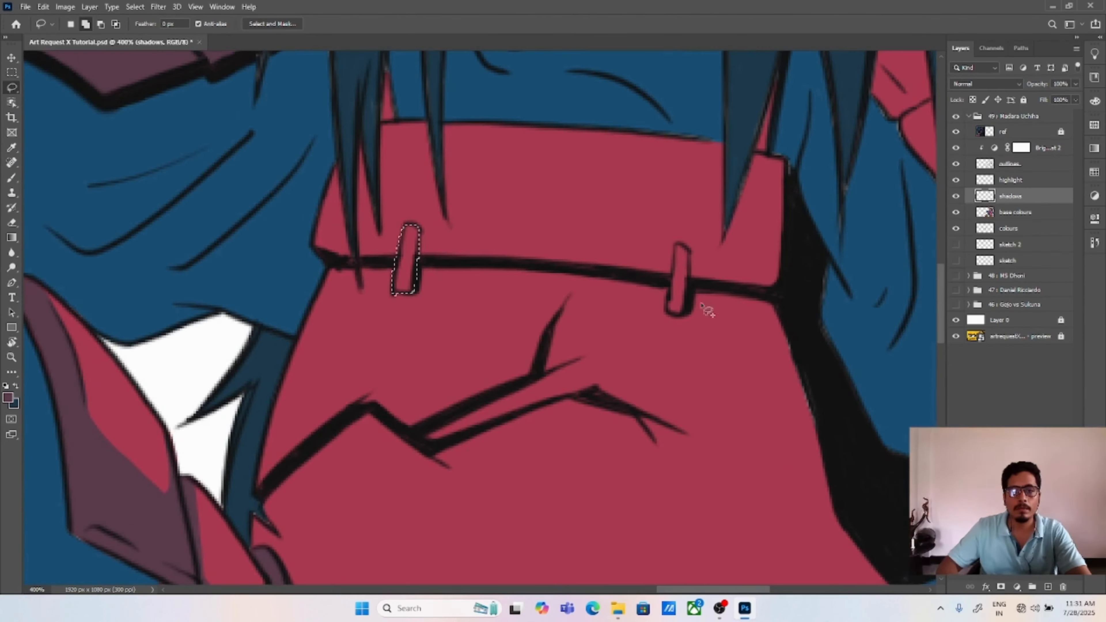
left_click_drag(688, 311, 683, 316)
Step: Add shadow shapes along the chest band's edges and far side to the selection, fill with dark plum and deselect
left_click_drag(536, 174, 487, 341)
left_click_drag(347, 285, 334, 290)
mouse_move(705, 320)
left_mouse_down()
mouse_move(730, 234)
mouse_move(714, 321)
left_mouse_up()
left_click_drag(521, 419, 528, 383)
mouse_move(401, 255)
left_mouse_down()
mouse_move(560, 265)
mouse_move(628, 317)
mouse_move(605, 374)
mouse_move(423, 389)
mouse_move(657, 413)
mouse_move(743, 343)
mouse_move(722, 285)
mouse_move(681, 363)
mouse_move(603, 263)
mouse_move(401, 255)
left_mouse_up()
mouse_move(600, 262)
left_mouse_down()
mouse_move(670, 272)
mouse_move(643, 303)
mouse_move(616, 272)
left_mouse_up()
mouse_move(289, 384)
left_mouse_down()
mouse_move(294, 372)
mouse_move(310, 391)
left_mouse_up()
mouse_move(319, 389)
left_mouse_down()
mouse_move(355, 374)
mouse_move(323, 392)
left_mouse_up()
key("alt+BackSpace")
key("ctrl+d")
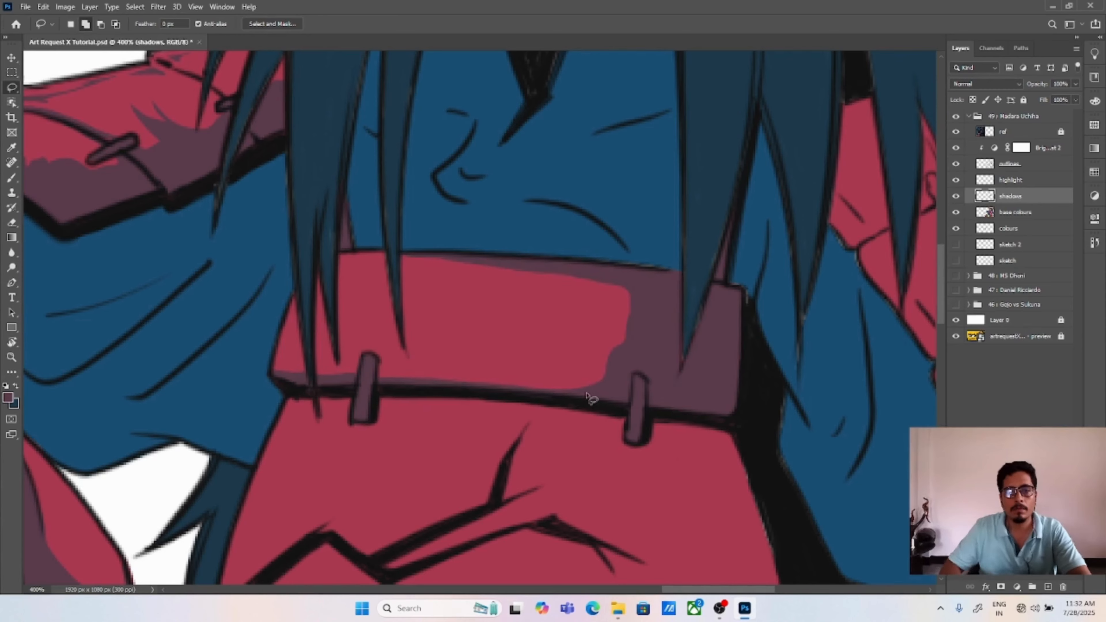
Step: Lasso cast shadows beside the hair strands on the chest band, fill them with dark plum and deselect
left_click_drag(422, 316, 396, 321)
left_click_drag(385, 261, 376, 260)
left_click_drag(300, 379, 291, 283)
left_click_drag(317, 350, 313, 261)
left_click_drag(319, 269, 360, 258)
key("alt+BackSpace")
key("ctrl+d")
Step: Lasso another hair shadow at the near end of the chest band, fill it with dark plum and deselect
left_click_drag(508, 303, 534, 245)
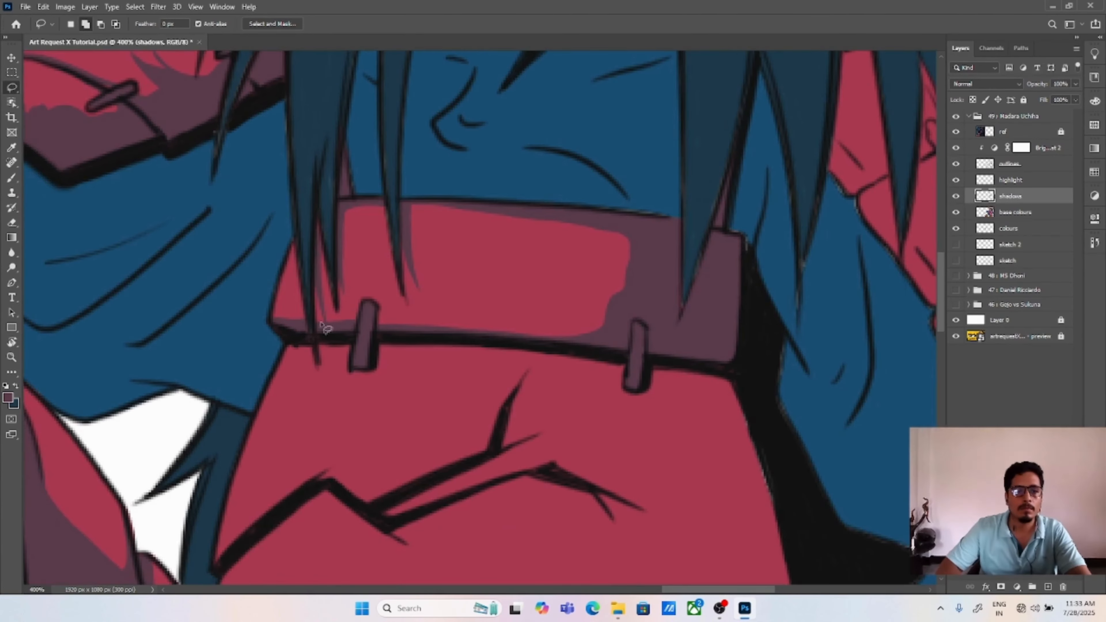
left_click_drag(318, 228, 320, 362)
key("alt+BackSpace")
key("ctrl+d")
key("ctrl+0")
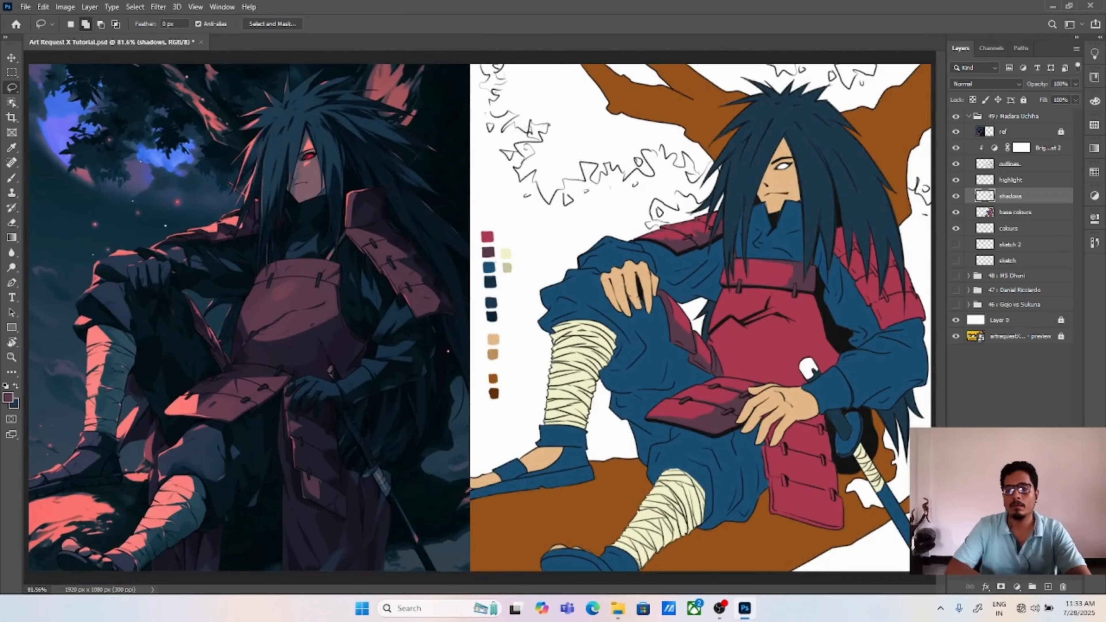
Step: Lasso the hanging hip armour's borders, clasps and upper-plate shadow, fill them with dark plum and deselect
scroll(572, 412, "up", 6)
mouse_move(381, 242)
left_mouse_down()
mouse_move(567, 260)
mouse_move(629, 279)
mouse_move(643, 335)
mouse_move(616, 352)
mouse_move(618, 432)
mouse_move(369, 510)
mouse_move(440, 571)
mouse_move(696, 498)
left_mouse_up()
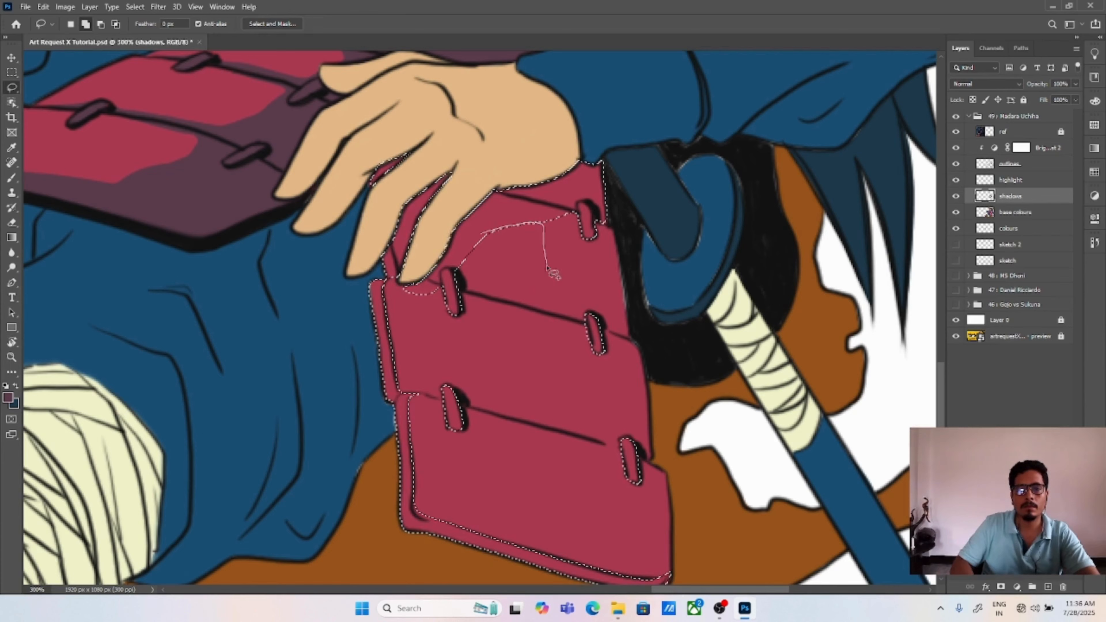
mouse_move(548, 271)
left_mouse_down()
mouse_move(456, 294)
mouse_move(581, 344)
mouse_move(472, 390)
mouse_move(483, 412)
mouse_move(616, 446)
mouse_move(650, 400)
mouse_move(623, 270)
mouse_move(578, 211)
left_mouse_up()
key("alt+BackSpace")
key("ctrl+d")
Step: Lasso an additional shadow area on the hanging hip armour, fill it with dark plum and deselect
mouse_move(501, 228)
left_mouse_down()
mouse_move(542, 240)
mouse_move(546, 213)
left_mouse_up()
key("alt+BackSpace")
key("ctrl+d")
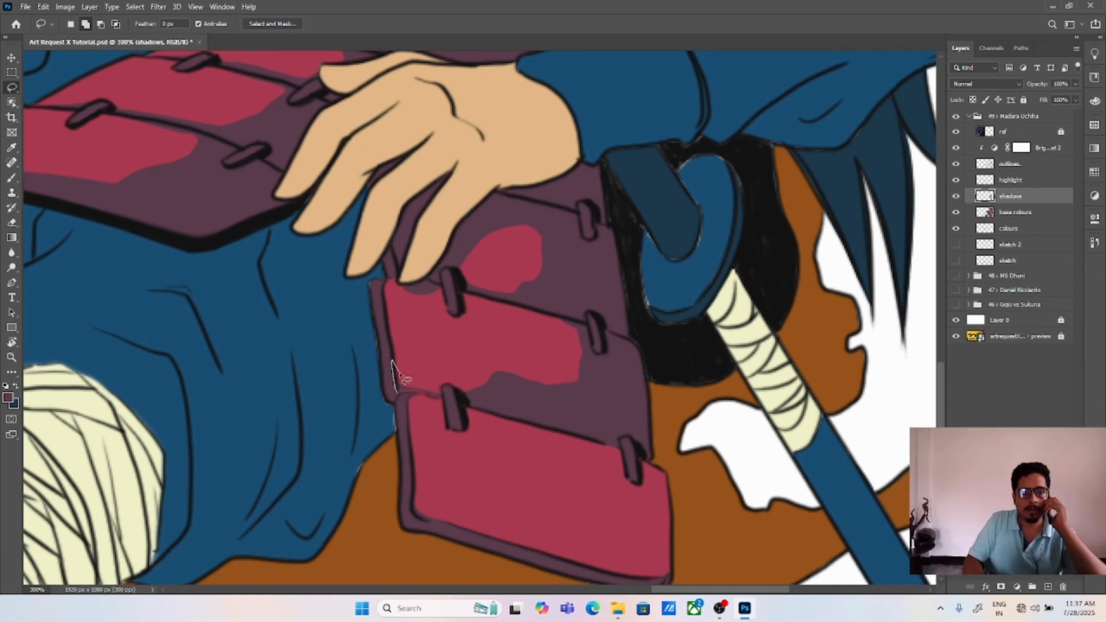
Step: Lasso shadows along the edges and clasps of the hanging hip armour's lower plates, fill them with dark plum and deselect
mouse_move(392, 362)
left_mouse_down()
mouse_move(420, 396)
mouse_move(393, 392)
left_mouse_up()
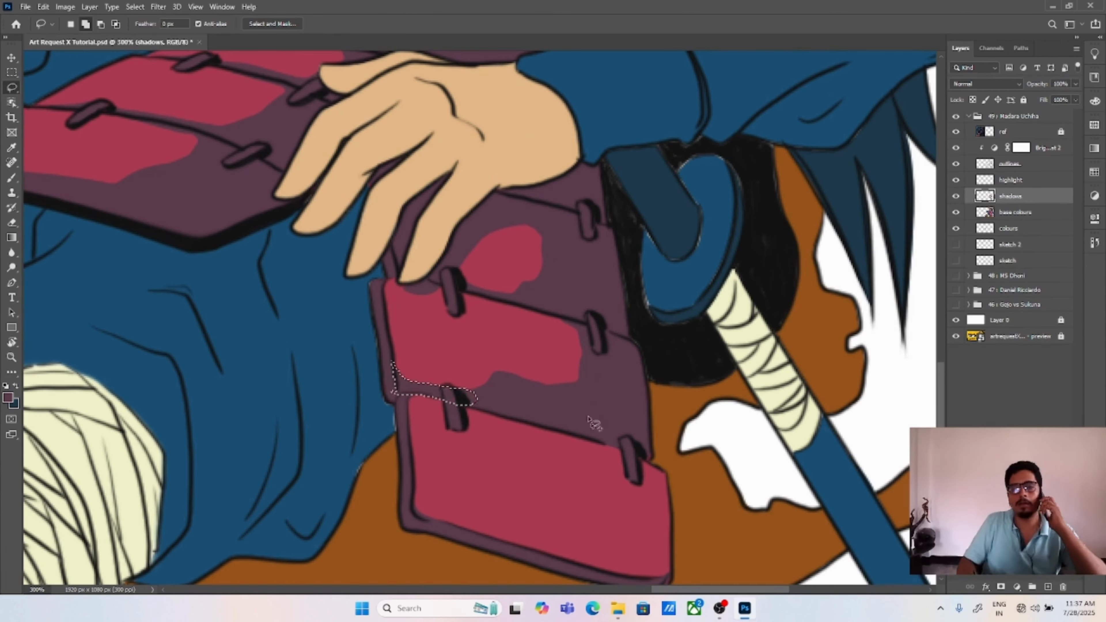
mouse_move(422, 292)
left_mouse_down()
mouse_move(581, 335)
mouse_move(385, 285)
left_mouse_up()
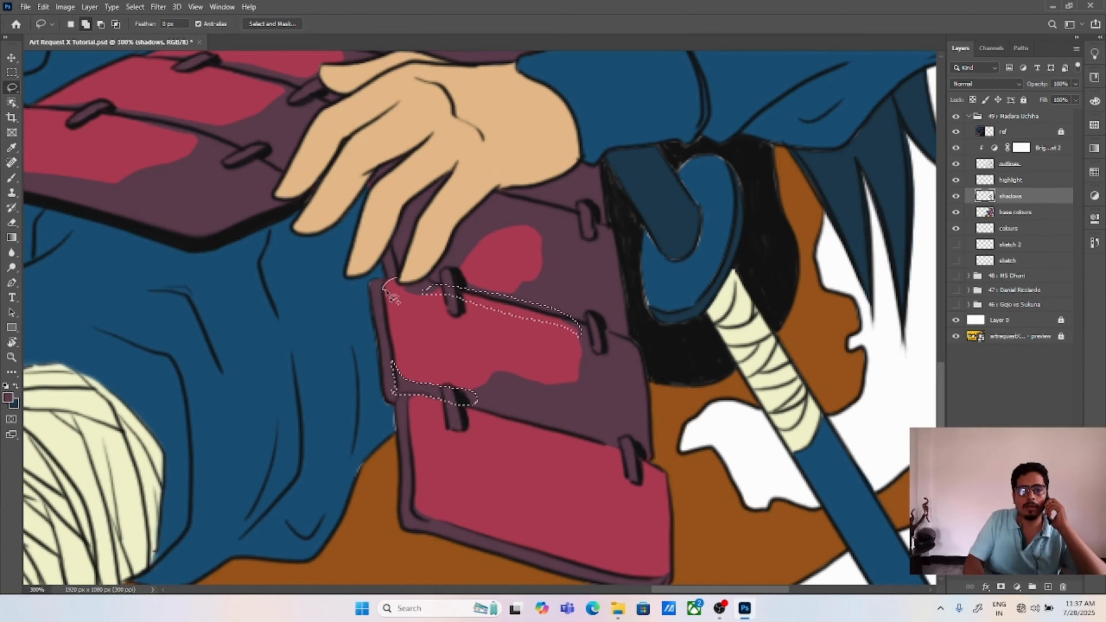
mouse_move(410, 508)
left_mouse_down()
mouse_move(571, 516)
mouse_move(417, 520)
left_mouse_up()
key("alt+BackSpace")
mouse_move(650, 411)
left_mouse_down()
mouse_move(745, 365)
mouse_move(653, 418)
left_mouse_up()
key("alt+BackSpace")
key("ctrl+d")
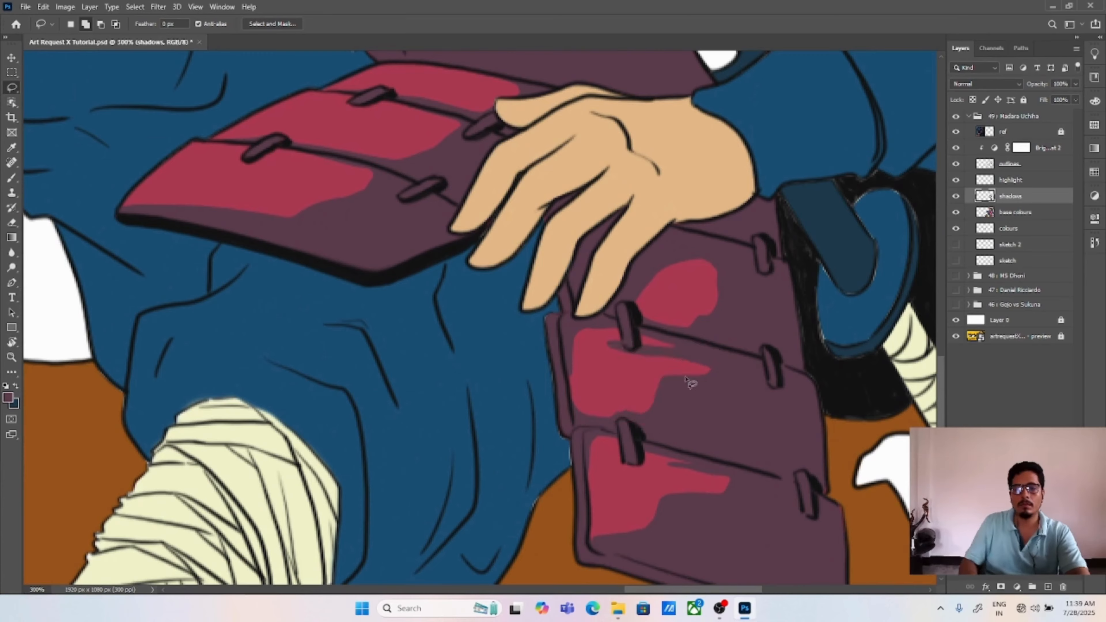
Step: Lasso a further shadow on the hanging hip armour's lower plates, fill it with dark plum, deselect and save the document
left_click_drag(692, 282, 667, 412)
mouse_move(614, 448)
left_mouse_down()
mouse_move(659, 396)
mouse_move(618, 451)
left_mouse_up()
key("alt+BackSpace")
key("ctrl+d")
key("ctrl+s")
key("ctrl+0")
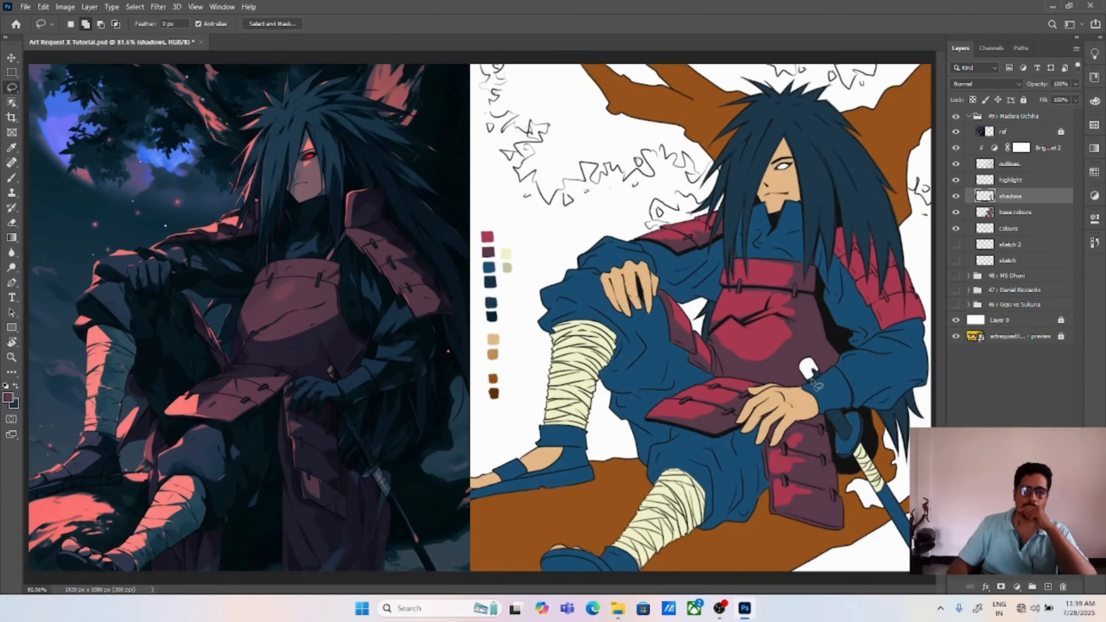
Step: Lasso shadows around the hair strands on the lower plates of the far shoulder armour and fill them with dark plum
key("ctrl+plus")
left_click_drag(880, 290, 639, 293)
left_click(777, 188, "ctrl")
left_click_drag(777, 187, 516, 358)
mouse_move(449, 252)
left_mouse_down()
mouse_move(471, 234)
mouse_move(486, 327)
mouse_move(440, 332)
left_mouse_up()
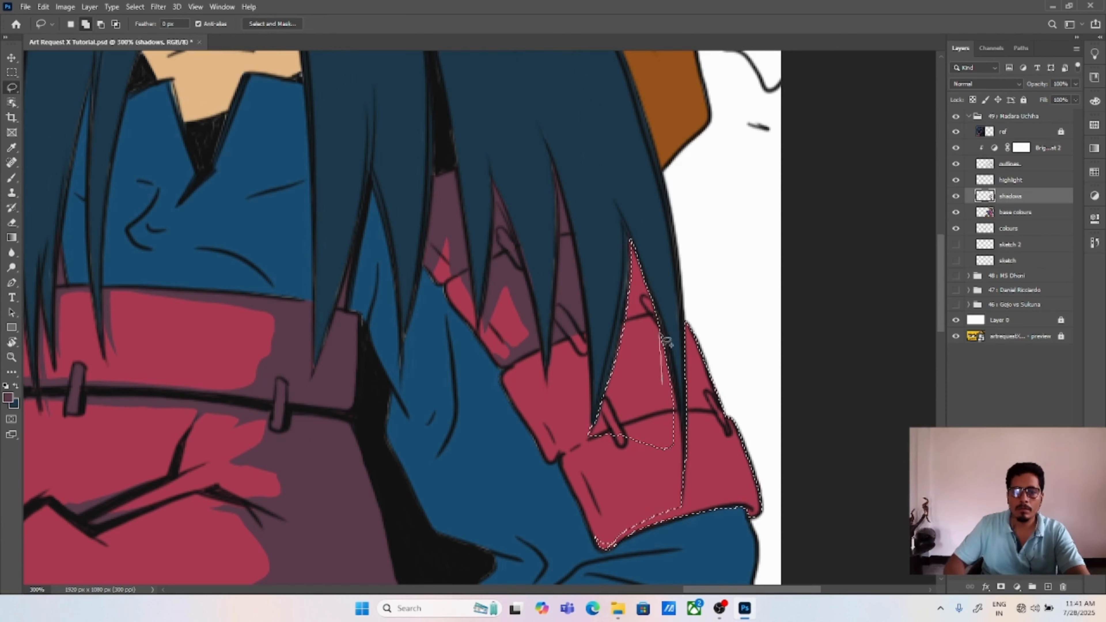
mouse_move(661, 331)
left_mouse_down()
mouse_move(679, 518)
mouse_move(605, 529)
mouse_move(653, 451)
mouse_move(564, 452)
mouse_move(599, 427)
left_mouse_up()
key("alt+BackSpace")
mouse_move(551, 346)
left_mouse_down()
mouse_move(549, 375)
mouse_move(573, 346)
left_mouse_up()
left_click_drag(605, 390, 623, 348)
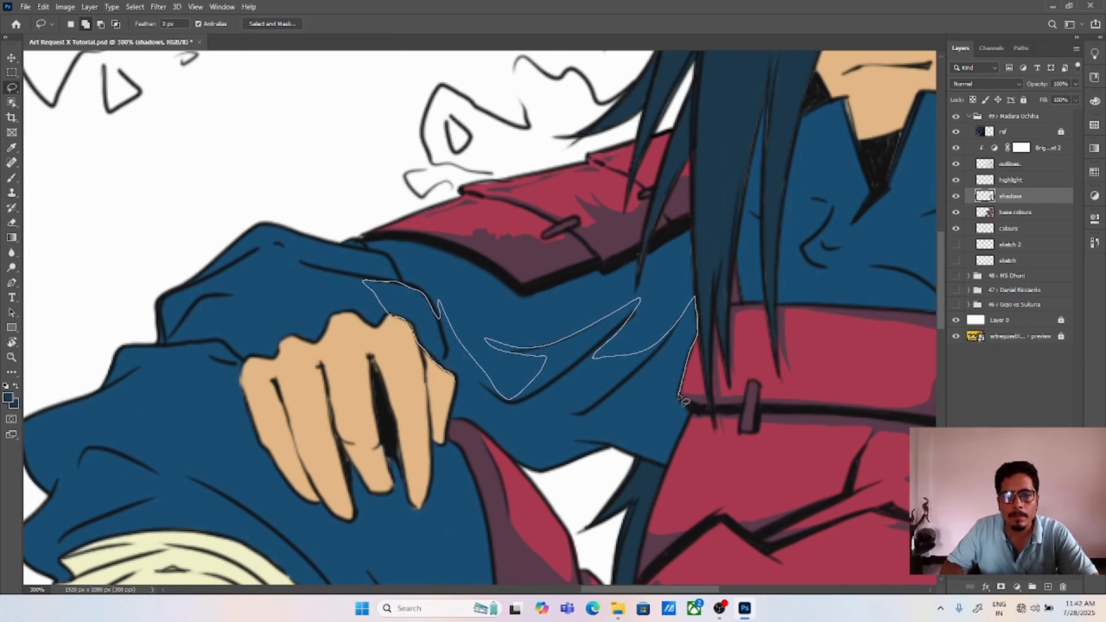
Step: Lasso the fold and underside shadows on the sleeve of the knee-resting arm, fill them with dark navy and deselect
mouse_move(696, 394)
left_mouse_down()
mouse_move(679, 468)
mouse_move(605, 455)
mouse_move(513, 471)
mouse_move(453, 401)
left_mouse_up()
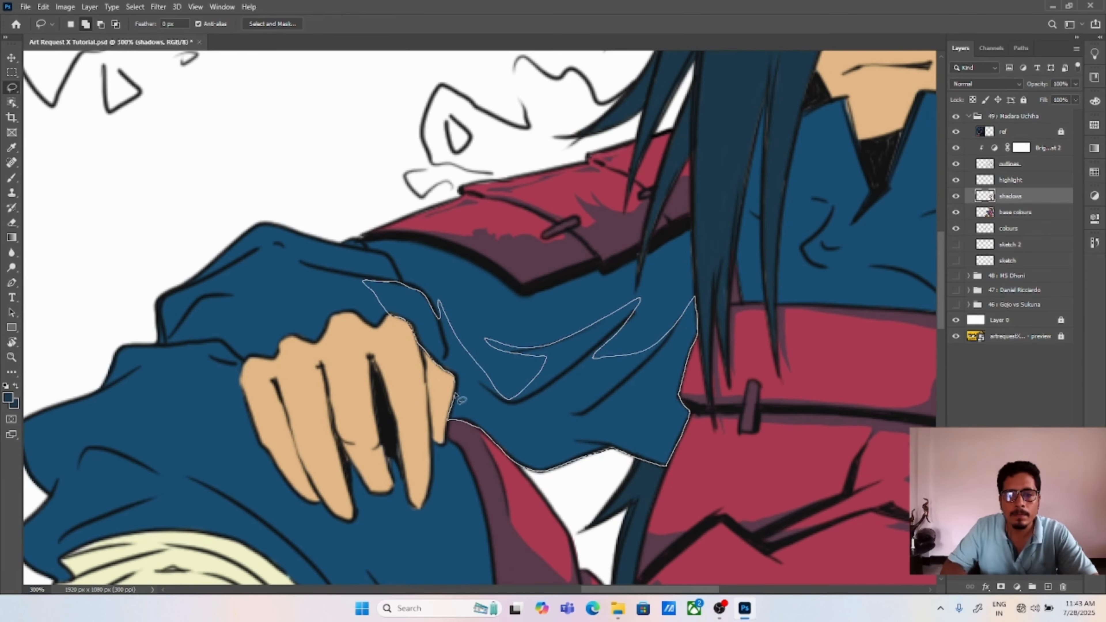
key("i")
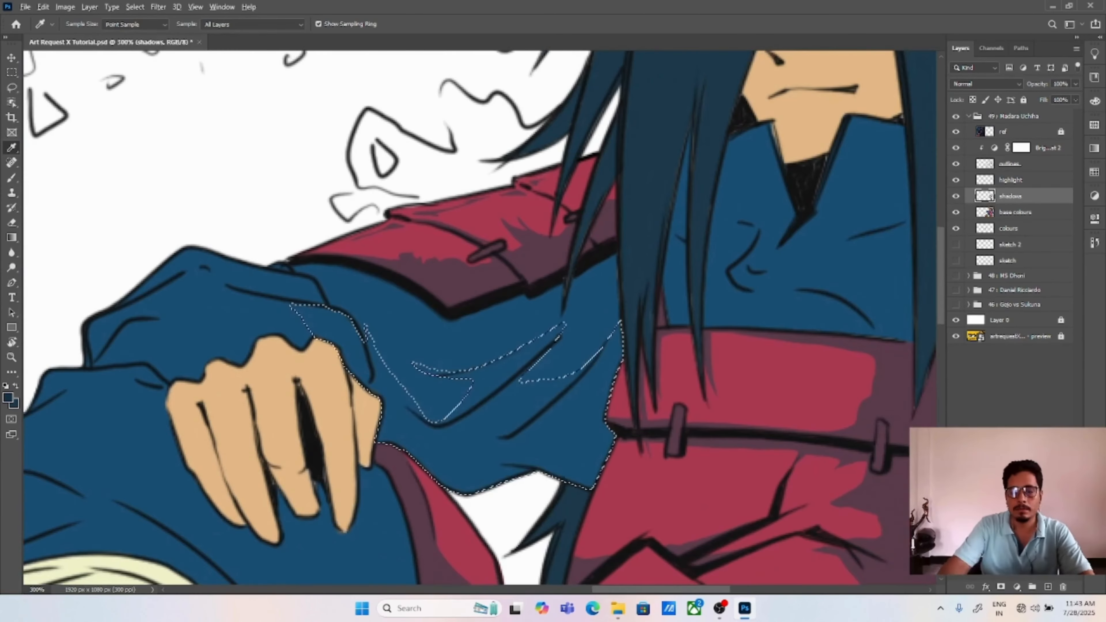
key("alt+BackSpace")
key("ctrl+d")
Step: Lasso fold shadows on the cuff above the knee-resting hand and beside the hair, and fill them with dark navy
key("l")
mouse_move(286, 261)
left_mouse_down()
mouse_move(465, 324)
mouse_move(495, 294)
mouse_move(283, 264)
left_mouse_up()
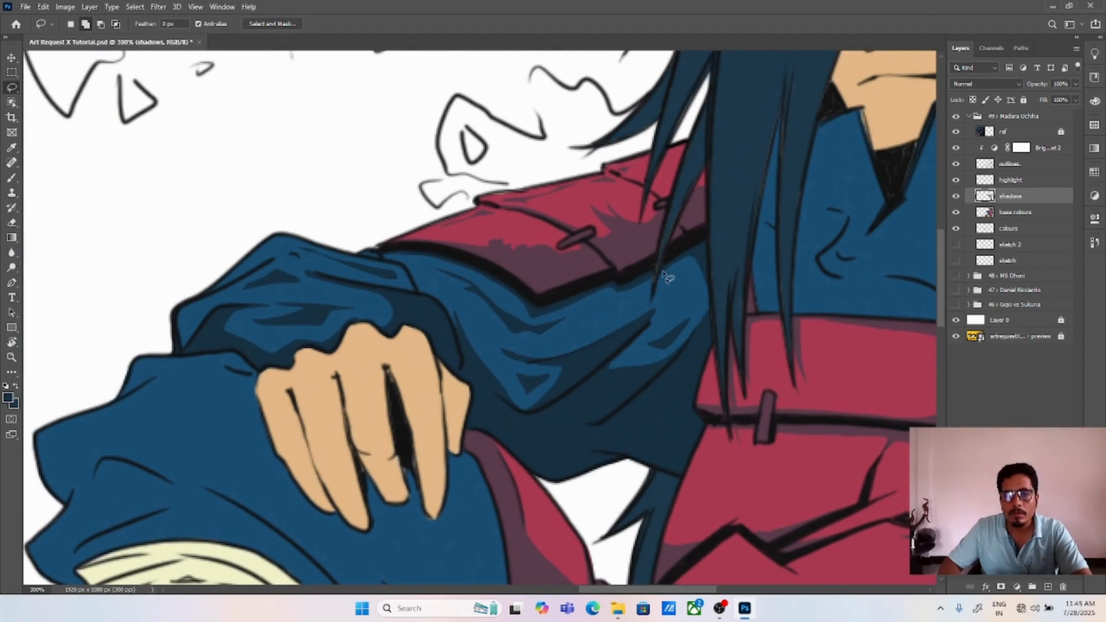
mouse_move(670, 274)
left_mouse_down()
mouse_move(697, 314)
mouse_move(707, 250)
left_mouse_up()
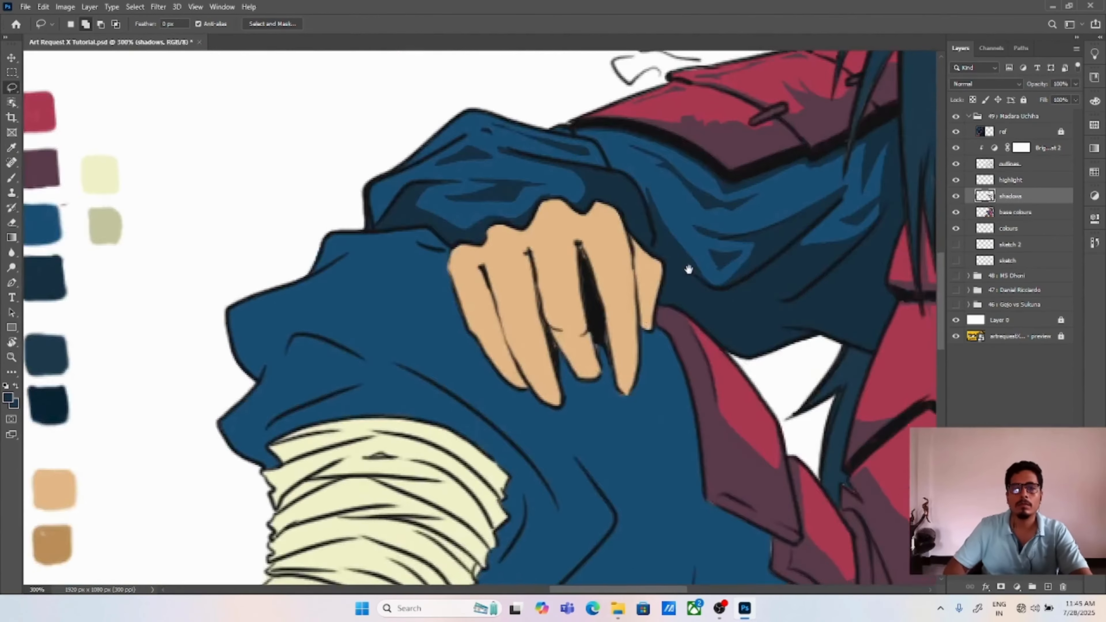
left_click_drag(688, 269, 710, 160)
Step: Lasso the trouser fold shadows around the raised knee and above the leg bandages, fill them with dark navy and deselect
mouse_move(279, 331)
left_mouse_down()
mouse_move(427, 279)
mouse_move(283, 334)
left_mouse_up()
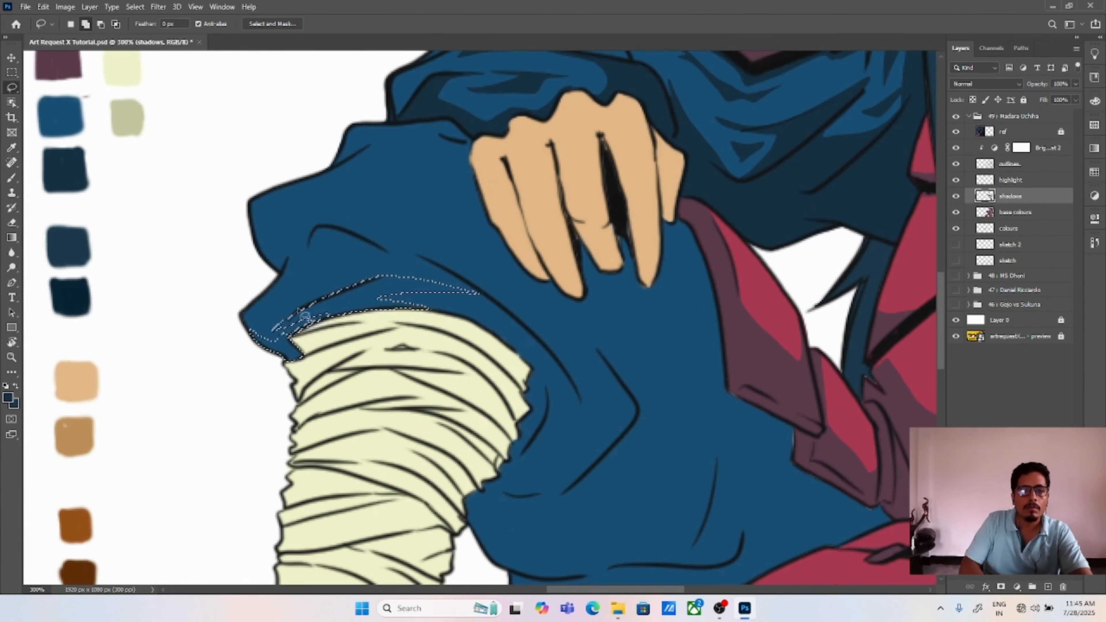
left_click_drag(278, 288, 301, 290)
left_click_drag(418, 282, 384, 274)
left_click_drag(462, 334, 402, 297)
left_click_drag(492, 436, 485, 346)
mouse_move(561, 281)
left_mouse_down()
mouse_move(457, 392)
mouse_move(493, 456)
mouse_move(451, 441)
left_mouse_up()
key("alt+BackSpace")
key("ctrl+d")
key("alt+BackSpace")
key("ctrl+d")
Step: Lasso small fold shadows at the tip and upper edge of the raised knee, fill them with dark navy and deselect
left_click_drag(278, 227, 284, 306)
left_click_drag(224, 286, 244, 251)
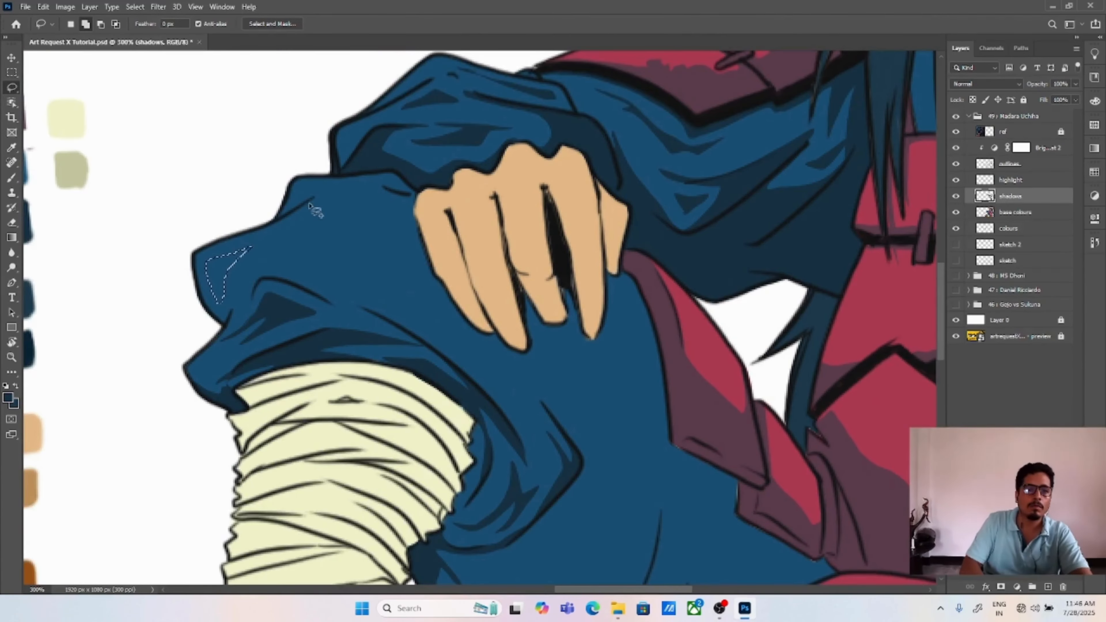
left_click_drag(317, 213, 293, 209)
key("alt+BackSpace")
key("ctrl+d")
Step: Lasso the trouser shadows beside and below the horizontal hip armour plate, fill them with dark navy and deselect
mouse_move(607, 566)
left_mouse_down()
mouse_move(503, 372)
mouse_move(494, 310)
left_mouse_up()
left_click_drag(308, 270, 334, 302)
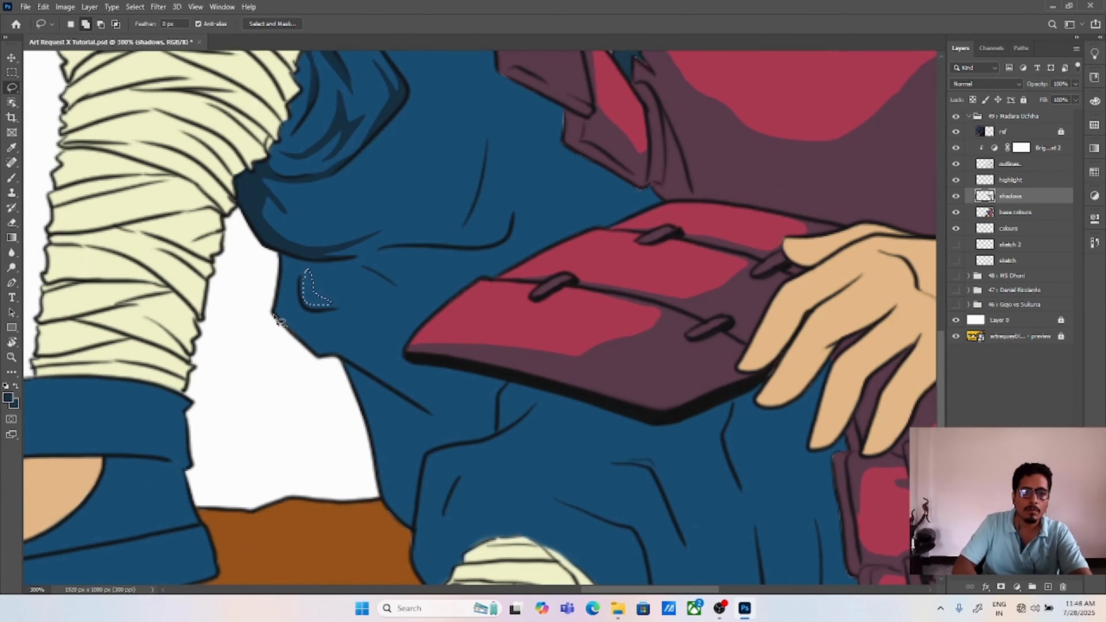
mouse_move(277, 278)
left_mouse_down()
mouse_move(500, 425)
mouse_move(419, 521)
mouse_move(355, 399)
mouse_move(274, 313)
left_mouse_up()
left_click_drag(346, 332, 358, 387)
mouse_move(365, 389)
left_mouse_down()
mouse_move(630, 262)
mouse_move(674, 256)
mouse_move(559, 307)
mouse_move(408, 413)
left_mouse_up()
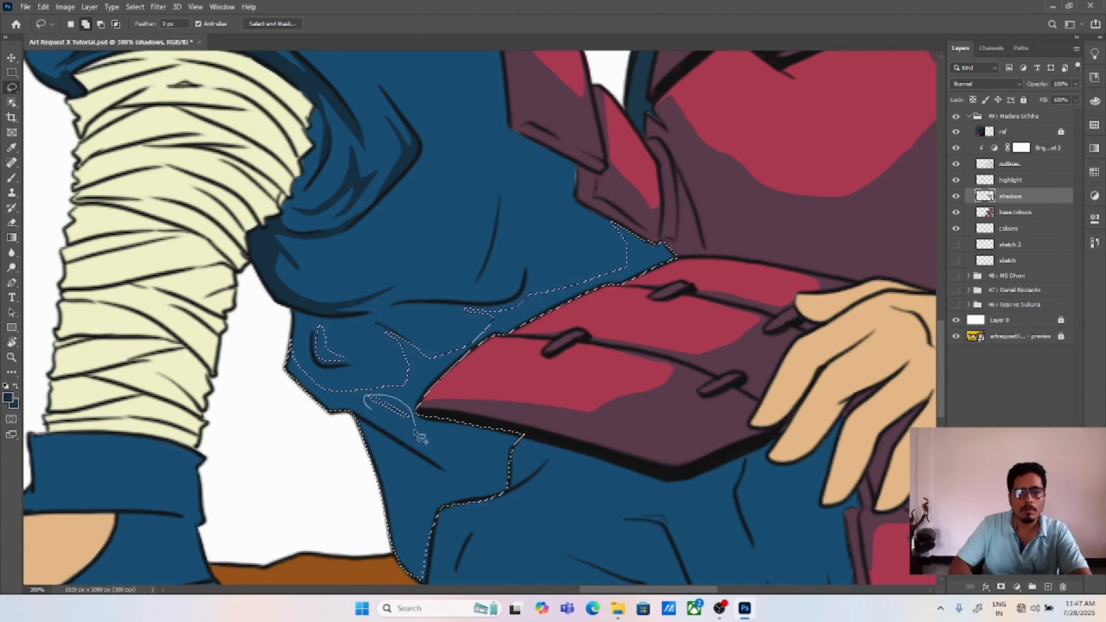
key("alt+BackSpace")
key("ctrl+d")
Step: Lasso more shadows on the raised leg's trousers alongside the thigh armour, fill them with dark navy and deselect
left_click_drag(375, 356, 376, 412)
mouse_move(361, 454)
left_mouse_down()
mouse_move(379, 373)
mouse_move(400, 457)
left_mouse_up()
key("alt+BackSpace")
key("ctrl+d")
left_click_drag(470, 244, 481, 431)
mouse_move(444, 267)
left_mouse_down()
mouse_move(579, 407)
mouse_move(506, 240)
mouse_move(444, 267)
left_mouse_up()
key("alt+BackSpace")
key("ctrl+d")
Step: Lasso the curved fold shadow on the raised thigh below the hand, fill it with dark navy and deselect
left_click_drag(560, 317, 541, 442)
left_click_drag(559, 299, 572, 372)
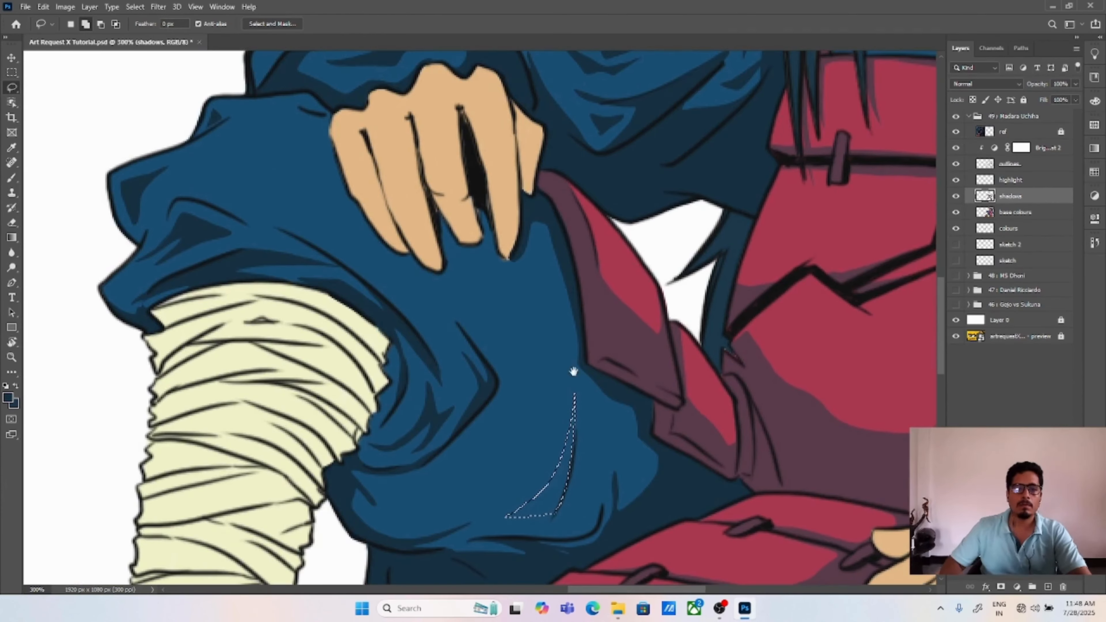
mouse_move(442, 266)
left_mouse_down()
mouse_move(516, 285)
mouse_move(560, 246)
mouse_move(505, 256)
mouse_move(482, 227)
mouse_move(443, 265)
left_mouse_up()
key("alt+BackSpace")
key("ctrl+d")
key("ctrl+0")
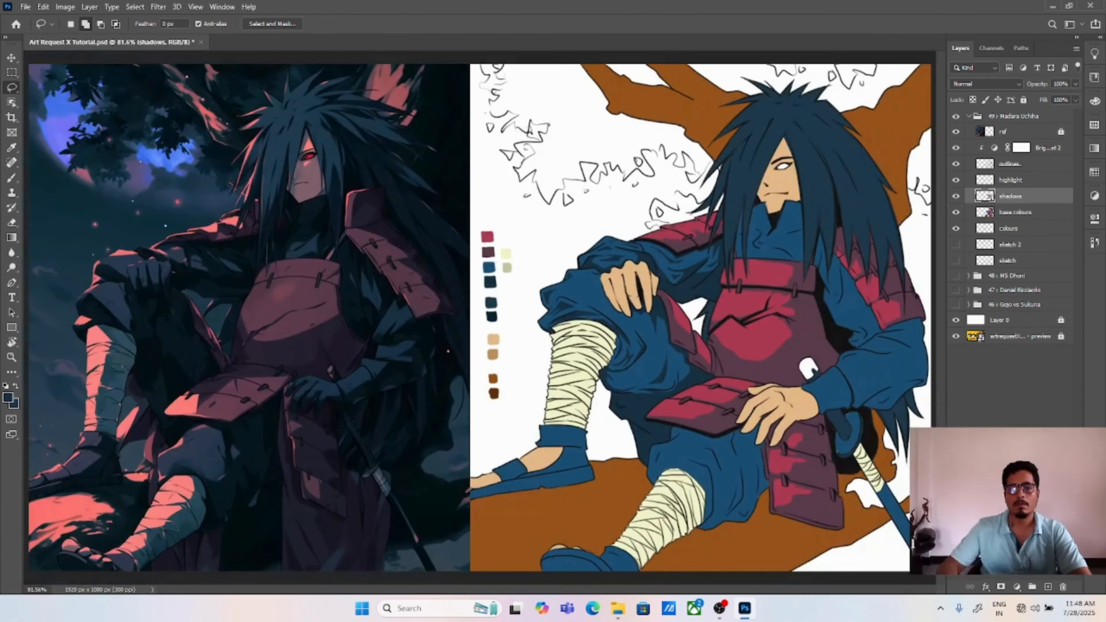
Step: Lasso the large underside shadow of the raised thigh, fill it with dark navy and deselect
key("ctrl+plus")
key("ctrl+plus")
left_click_drag(609, 392, 532, 359)
mouse_move(497, 376)
left_mouse_down()
mouse_move(558, 347)
mouse_move(566, 374)
mouse_move(627, 248)
mouse_move(679, 305)
mouse_move(496, 364)
left_mouse_up()
key("alt+BackSpace")
key("ctrl+d")
Step: Lasso the cast shadow beneath the fingers resting on the knee, fill it with dark navy and deselect
left_click_drag(579, 257, 583, 338)
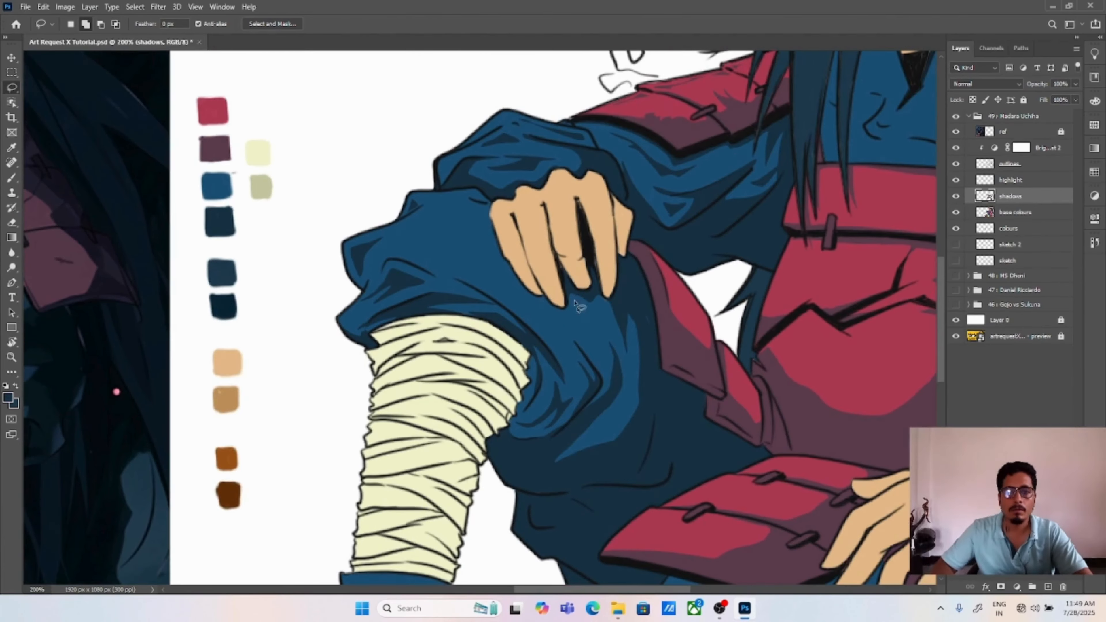
mouse_move(568, 289)
left_mouse_down()
mouse_move(585, 336)
mouse_move(601, 327)
mouse_move(570, 287)
left_mouse_up()
key("alt+BackSpace")
key("ctrl+d")
key("ctrl+0")
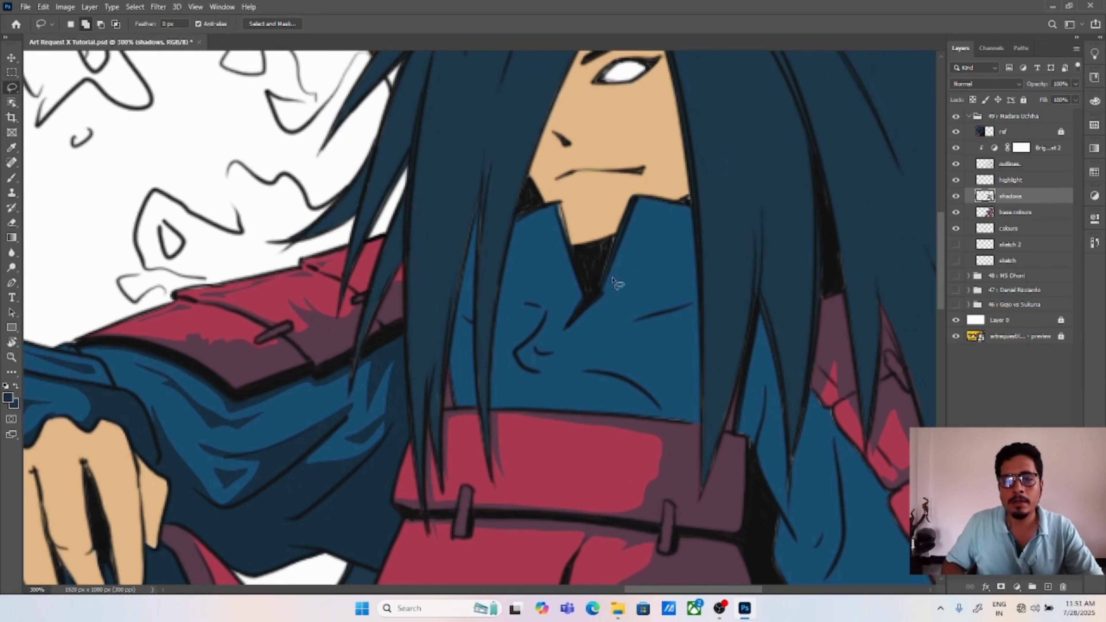
Step: Lasso the fold shadows on the collar's far flap and across the chest cloth, fill them with dark navy and deselect
mouse_move(606, 281)
left_mouse_down()
mouse_move(681, 204)
mouse_move(698, 259)
mouse_move(640, 320)
mouse_move(659, 295)
mouse_move(637, 275)
mouse_move(603, 291)
left_mouse_up()
left_click_drag(583, 322, 566, 286)
mouse_move(536, 296)
left_mouse_down()
mouse_move(522, 312)
mouse_move(535, 305)
left_mouse_up()
mouse_move(649, 381)
left_mouse_down()
mouse_move(630, 357)
mouse_move(554, 364)
mouse_move(650, 381)
left_mouse_up()
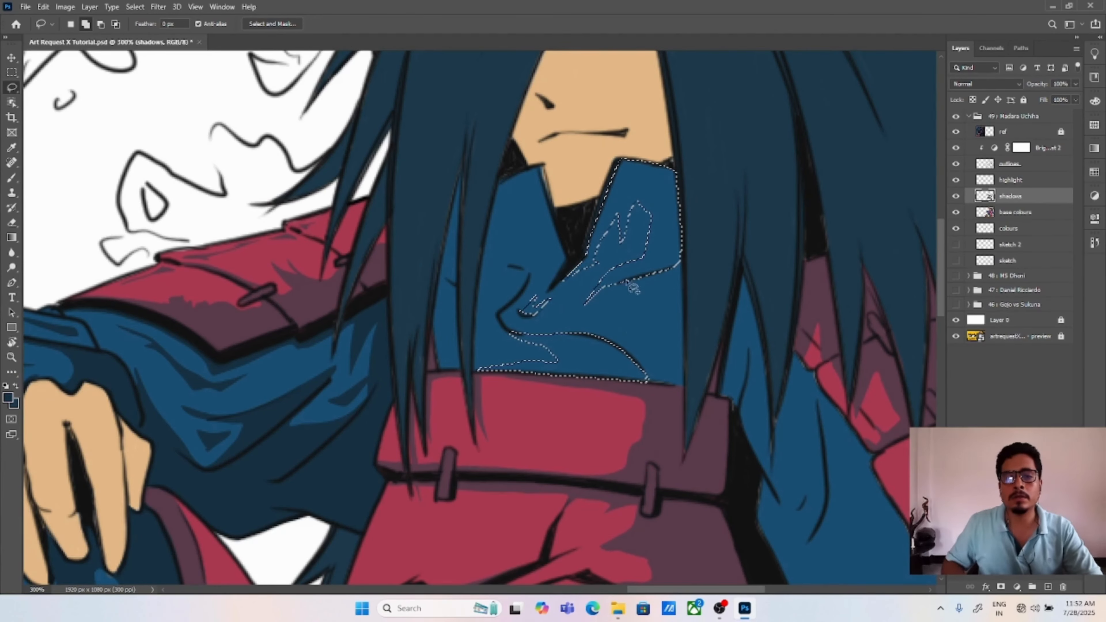
mouse_move(644, 277)
left_mouse_down()
mouse_move(642, 383)
mouse_move(685, 389)
mouse_move(670, 269)
left_mouse_up()
mouse_move(666, 271)
left_mouse_down()
mouse_move(692, 346)
mouse_move(668, 279)
left_mouse_up()
key("alt+BackSpace")
key("ctrl+d")
Step: Lasso the remaining shadows on the collar's near flap and lower chest folds, fill them with dark navy and deselect
left_click_drag(522, 231, 501, 301)
left_click_drag(559, 375, 596, 389)
key("alt+BackSpace")
key("ctrl+d")
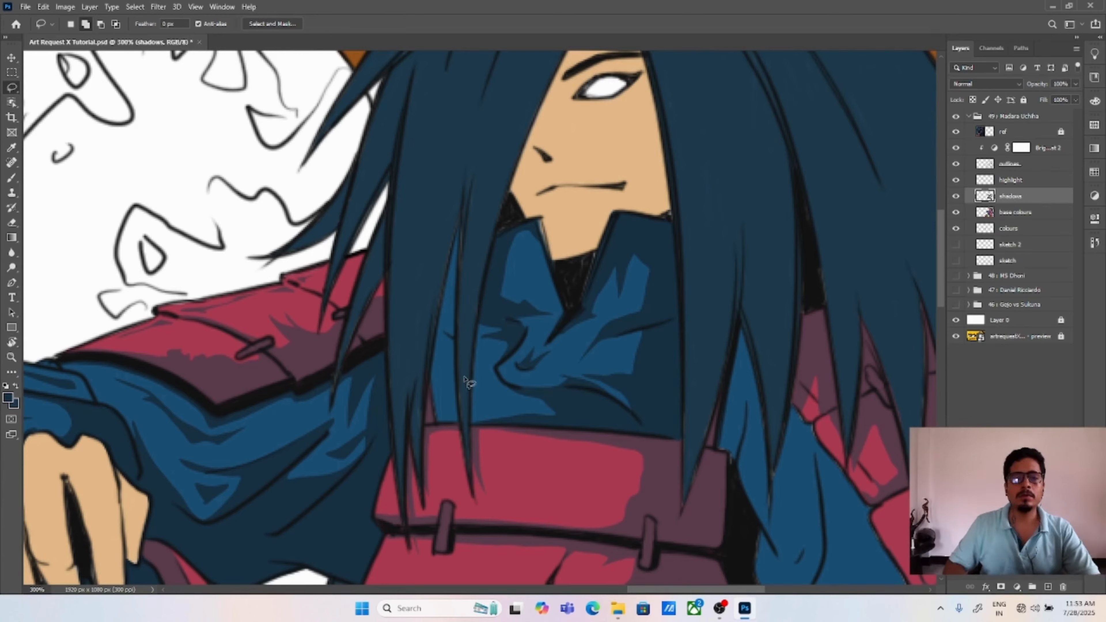
Step: Lasso the cloth shadow between the hair strands above the chest band, fill it with dark navy and deselect
mouse_move(648, 332)
left_mouse_down()
mouse_move(616, 358)
mouse_move(623, 366)
left_mouse_up()
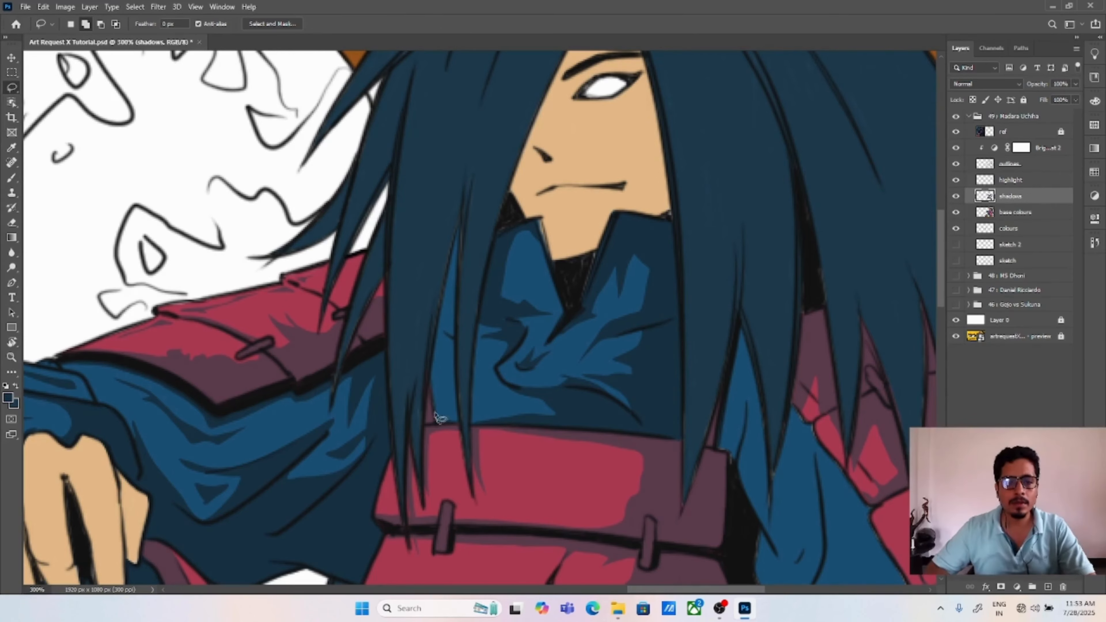
mouse_move(434, 421)
left_mouse_down()
mouse_move(458, 233)
mouse_move(464, 420)
mouse_move(438, 422)
left_mouse_up()
key("alt+BackSpace")
key("ctrl+d")
key("ctrl+0")
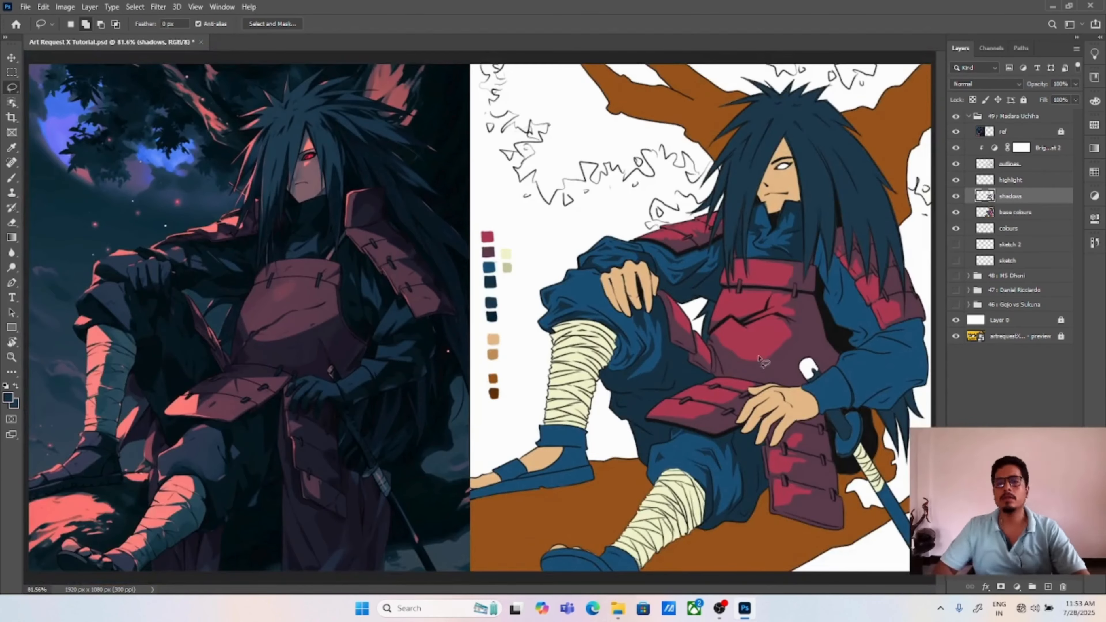
Step: Lasso the large shadow on the puffed lower sleeve below the shoulder armour, fill it with dark navy and deselect
scroll(732, 395, "up", 2)
left_click_drag(731, 395, 557, 390)
scroll(917, 221, "up", 1)
mouse_move(918, 221)
left_mouse_down()
mouse_move(713, 491)
mouse_move(615, 221)
mouse_move(631, 245)
mouse_move(660, 239)
mouse_move(640, 264)
mouse_move(780, 228)
mouse_move(662, 218)
mouse_move(625, 237)
mouse_move(694, 233)
mouse_move(637, 256)
mouse_move(777, 223)
mouse_move(690, 210)
mouse_move(620, 235)
left_mouse_up()
key("ctrl+z")
left_click_drag(631, 285, 564, 241)
mouse_move(589, 222)
left_mouse_down()
mouse_move(417, 366)
mouse_move(409, 311)
left_mouse_up()
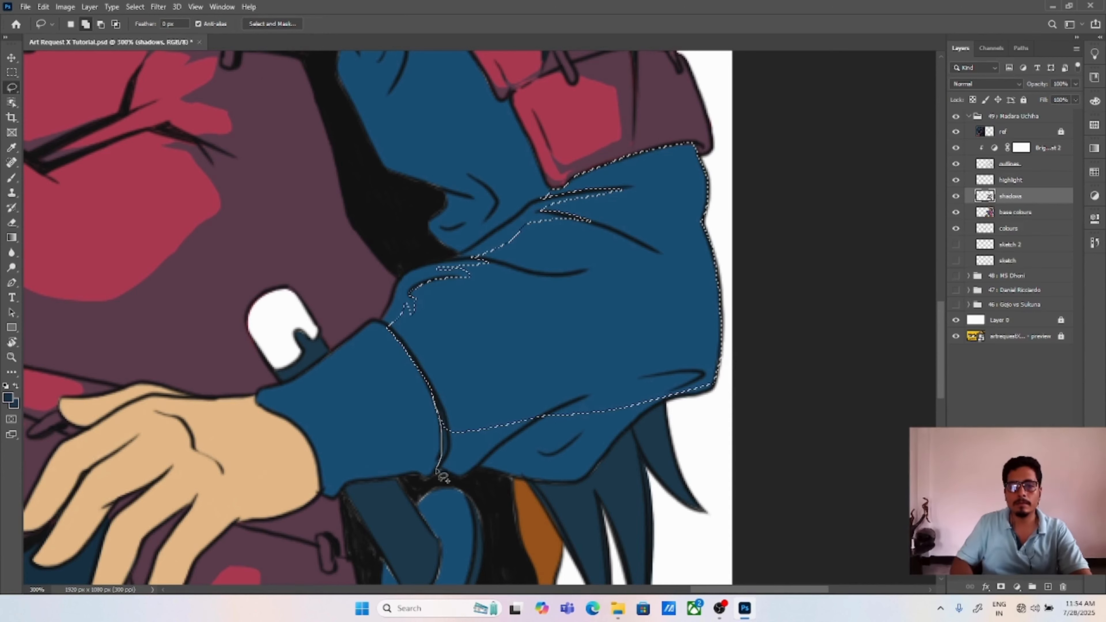
mouse_move(435, 472)
left_mouse_down()
mouse_move(542, 484)
mouse_move(513, 382)
left_mouse_up()
left_click_drag(557, 480, 696, 376)
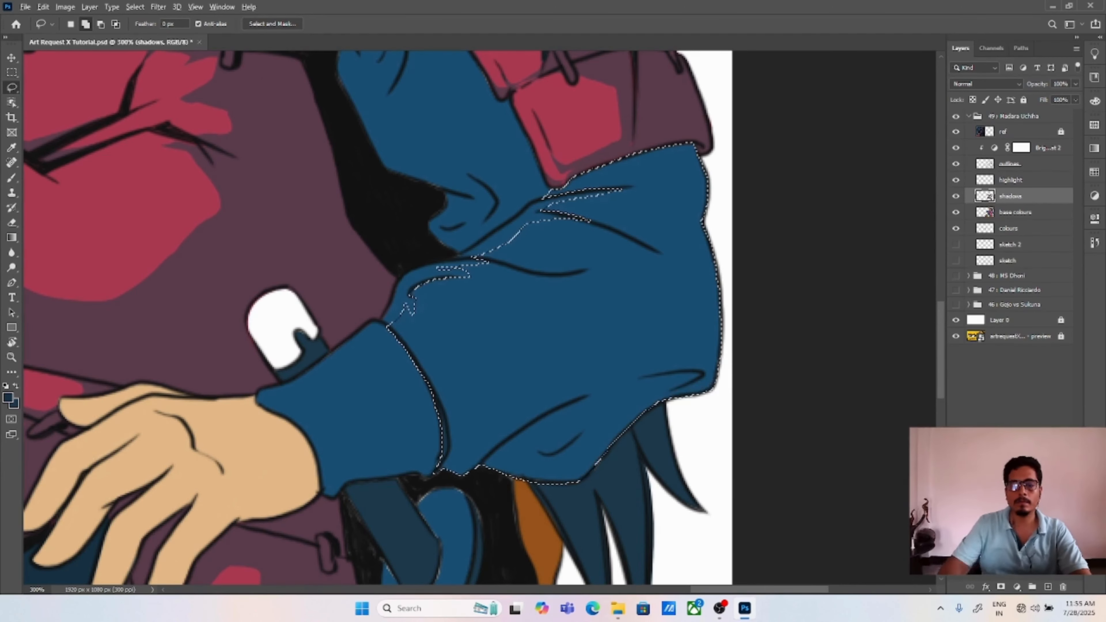
key("alt+BackSpace")
key("ctrl+d")
Step: Lasso the shadow on the wrist cuff of the same arm, fill it with dark navy and deselect
left_click_drag(392, 379, 484, 409)
mouse_move(359, 439)
left_mouse_down()
mouse_move(462, 363)
mouse_move(478, 513)
mouse_move(358, 438)
left_mouse_up()
key("alt+BackSpace")
key("ctrl+d")
Step: Lasso the fold shadows on the upper sleeve between the chest and shoulder armour, fill them with dark navy and deselect
left_click_drag(582, 276, 599, 534)
mouse_move(417, 181)
left_mouse_down()
mouse_move(430, 180)
mouse_move(440, 252)
mouse_move(466, 192)
mouse_move(428, 114)
left_mouse_up()
mouse_move(475, 260)
left_mouse_down()
mouse_move(470, 226)
mouse_move(487, 348)
mouse_move(549, 366)
mouse_move(560, 435)
mouse_move(550, 475)
mouse_move(566, 506)
mouse_move(609, 409)
mouse_move(496, 183)
mouse_move(468, 218)
left_mouse_up()
key("alt+BackSpace")
key("ctrl+d")
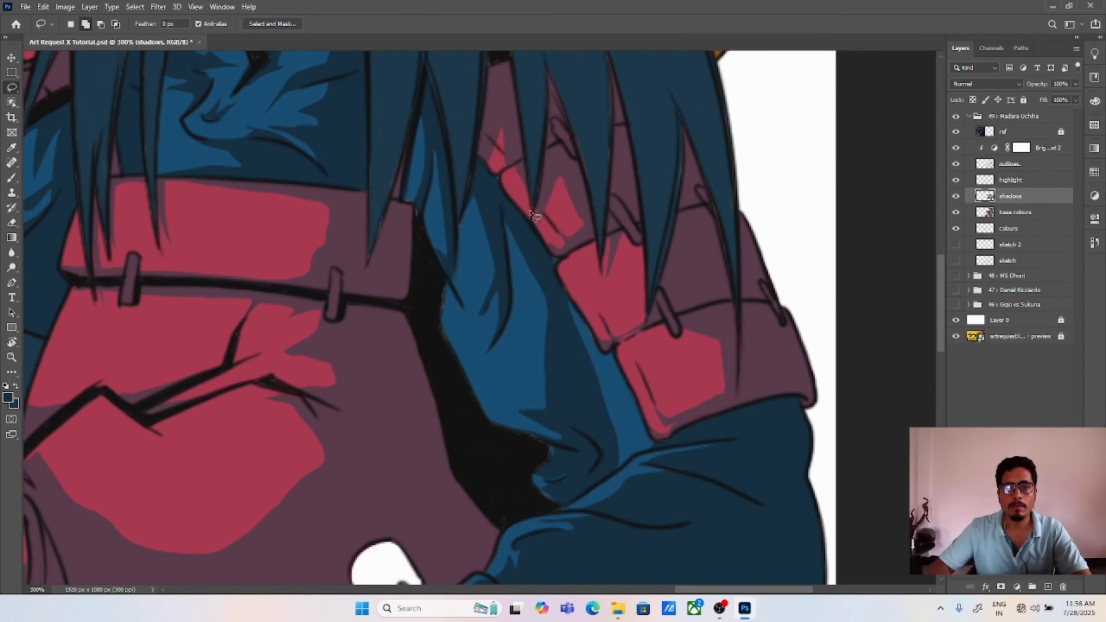
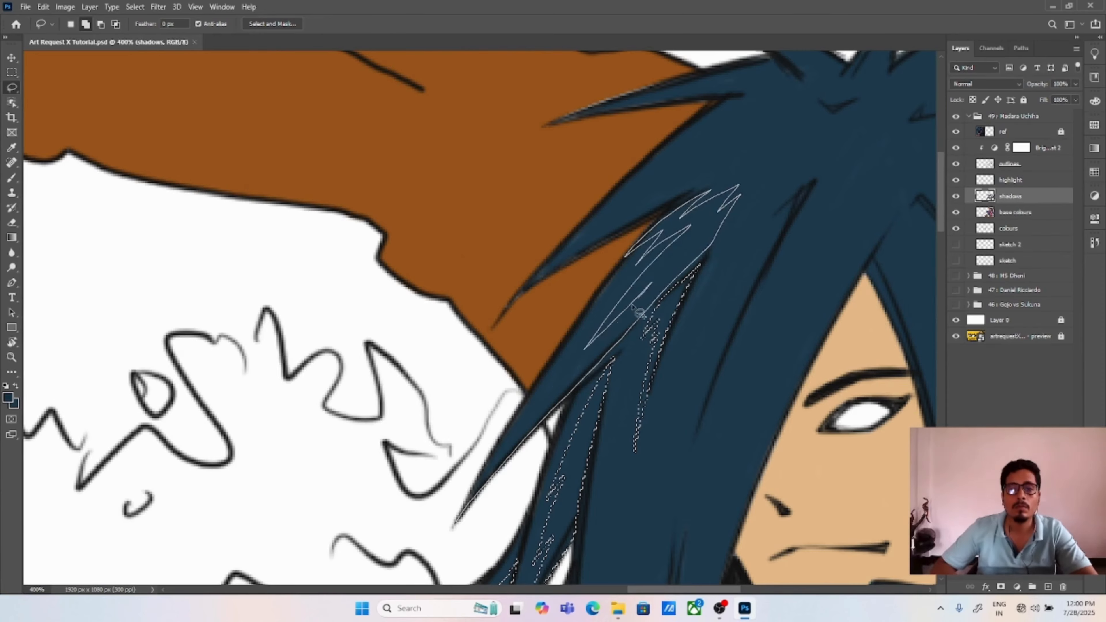
Step: Lasso the tapering streak shadows on the outer hair locks beside the covered half of the face and fill them with dark navy
key("space")
left_click_drag(691, 273, 647, 349)
mouse_move(698, 320)
left_mouse_down()
mouse_move(749, 270)
mouse_move(700, 369)
mouse_move(700, 322)
left_mouse_up()
key("space")
left_click_drag(702, 265, 686, 317)
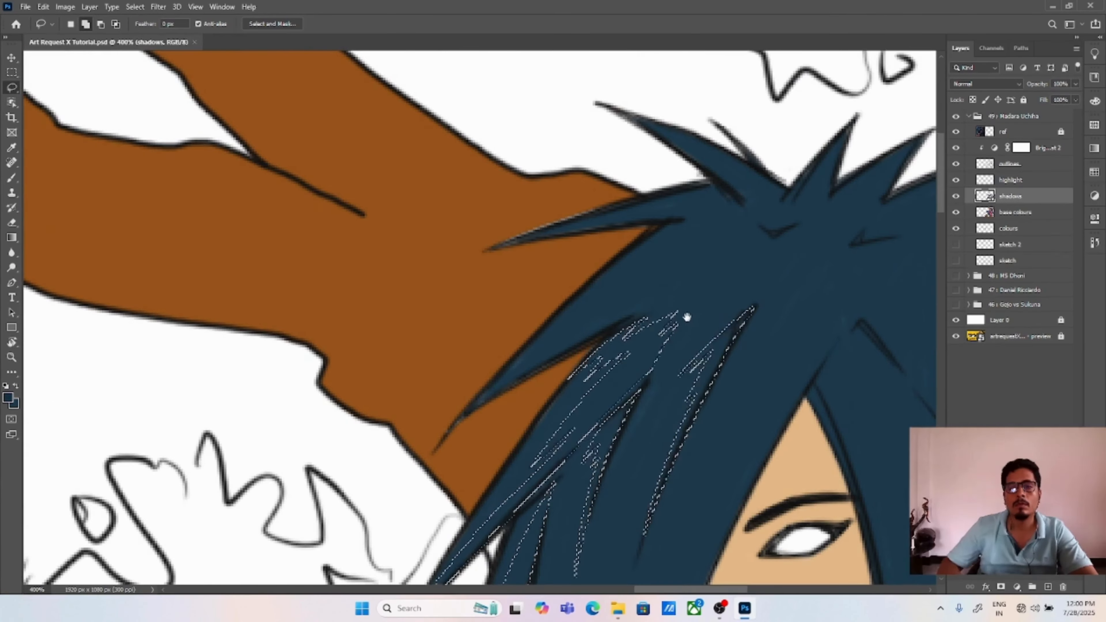
mouse_move(553, 363)
left_mouse_down()
mouse_move(728, 268)
mouse_move(620, 253)
mouse_move(553, 362)
left_mouse_up()
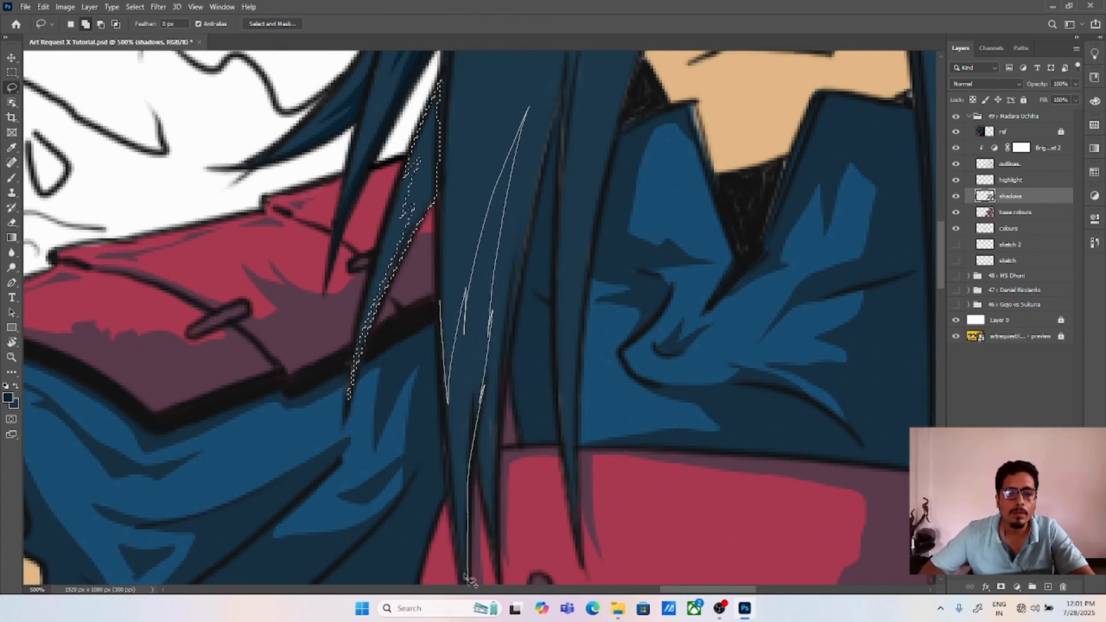
Step: Lasso the streak shadows on the long hair strands hanging over the shoulder and chest, fill them with dark navy and deselect
mouse_move(472, 301)
left_mouse_down()
mouse_move(435, 264)
mouse_move(468, 257)
mouse_move(462, 335)
mouse_move(473, 406)
mouse_move(437, 393)
mouse_move(447, 545)
left_mouse_up()
left_click_drag(392, 503, 412, 420)
key("ctrl+minus")
left_click_drag(481, 317, 456, 337)
key("ctrl+minus")
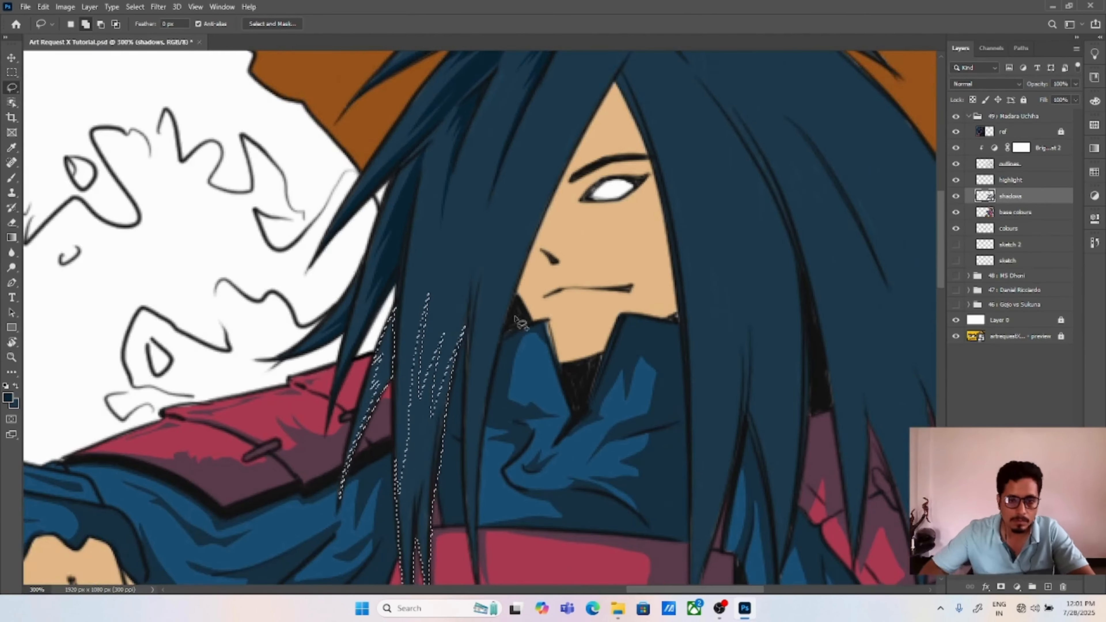
left_click_drag(445, 379, 441, 431)
mouse_move(575, 127)
left_mouse_down()
mouse_move(540, 139)
mouse_move(530, 171)
left_mouse_up()
scroll(462, 331, "down", 5)
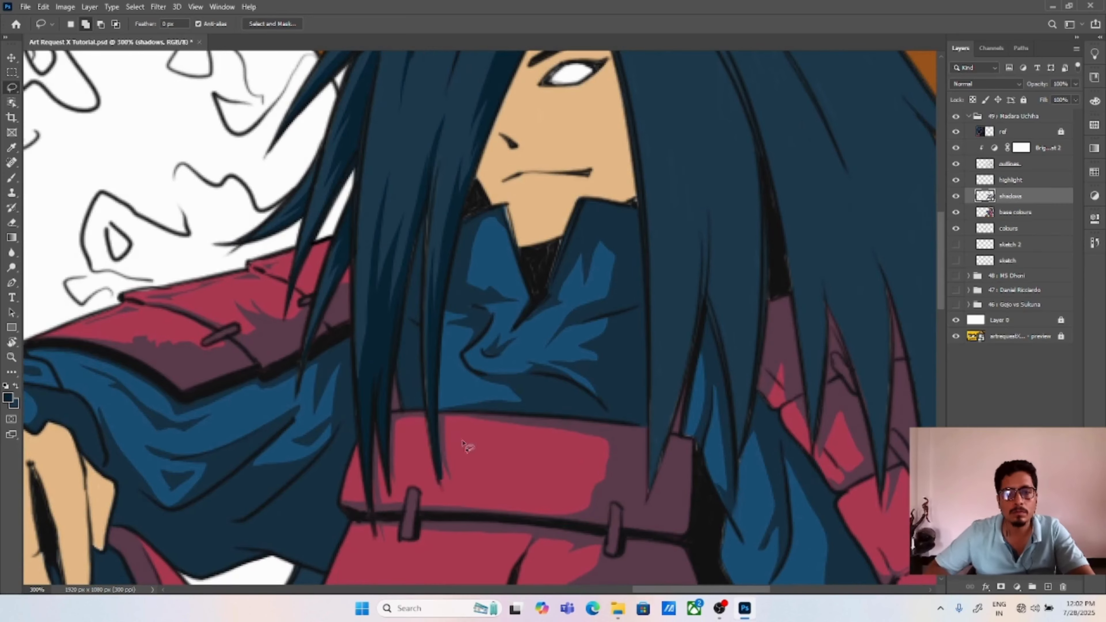
Step: Lasso the thin shadow beside the hair strand tip on the chest band and fill it with the sampled plum
key("e")
key("l")
key("Return")
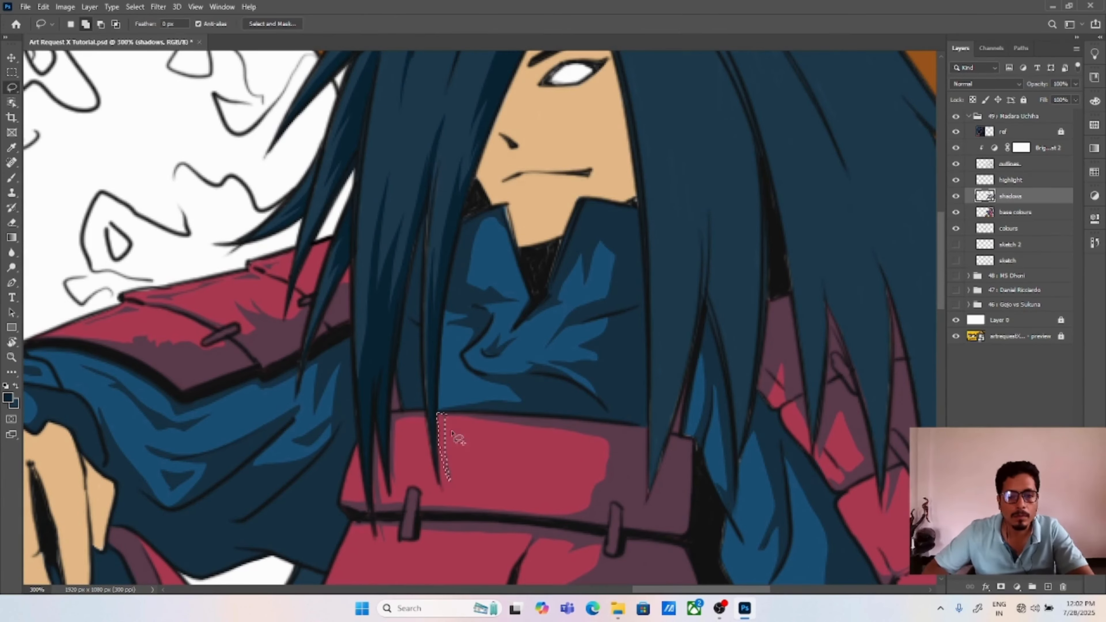
left_click_drag(445, 413, 448, 473)
key("i")
left_click(514, 419)
key("alt+BackSpace")
Step: Lasso the streak shadows on the hair locks falling over the far shoulder armour, fill them with dark navy and deselect
key("ctrl+0")
key("ctrl+plus")
key("ctrl+plus")
left_click_drag(805, 148, 103, 536)
key("ctrl+plus")
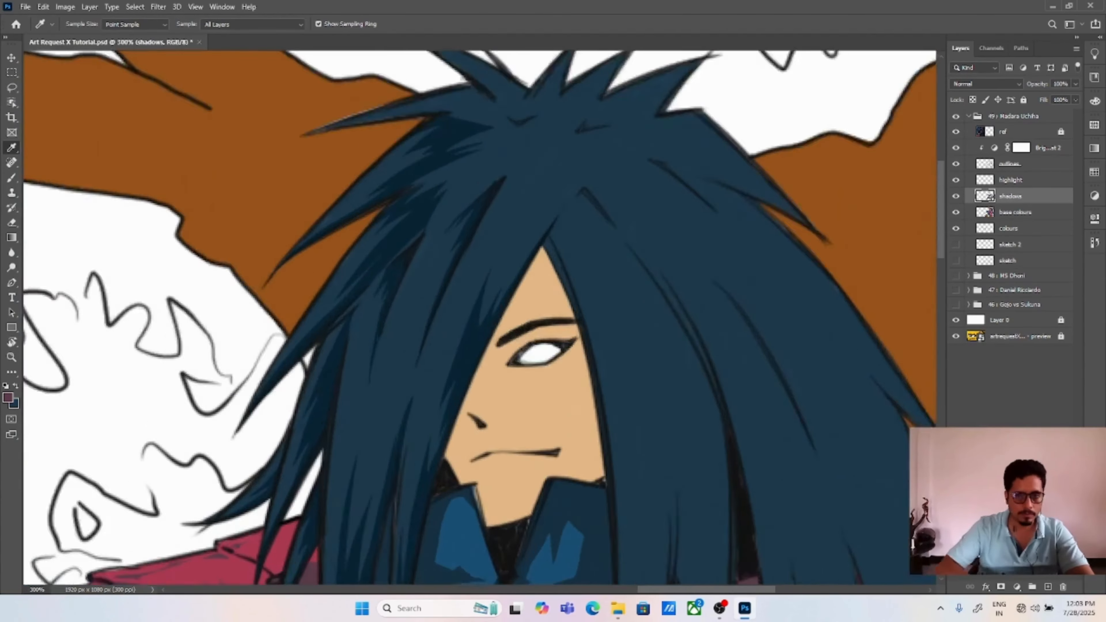
key("l")
mouse_move(542, 242)
left_mouse_down()
mouse_move(464, 153)
mouse_move(504, 253)
mouse_move(517, 165)
left_mouse_up()
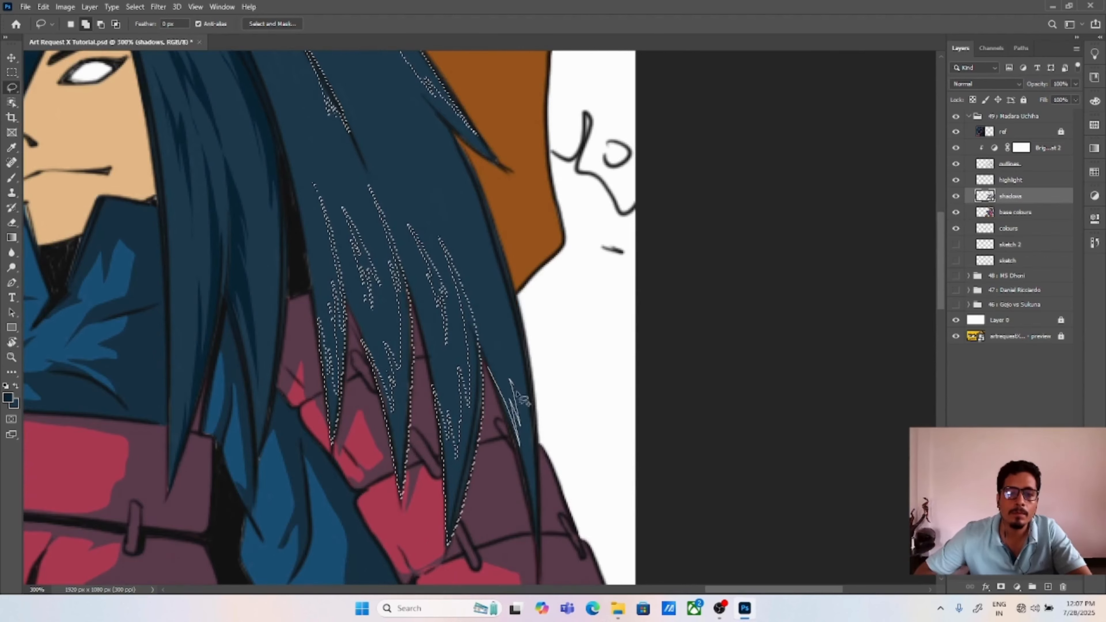
mouse_move(472, 172)
left_mouse_down()
mouse_move(539, 553)
mouse_move(487, 367)
left_mouse_up()
key("alt+BackSpace")
key("ctrl+d")
Step: Lasso the long shadow along the outer hair lock on the far side of the face, fill it with dark navy and deselect
key("ctrl+minus")
key("ctrl+minus")
mouse_move(362, 512)
left_mouse_down()
mouse_move(877, 377)
mouse_move(444, 566)
left_mouse_up()
key("ctrl+plus")
mouse_move(534, 263)
left_mouse_down()
mouse_move(581, 327)
mouse_move(640, 510)
mouse_move(535, 263)
left_mouse_up()
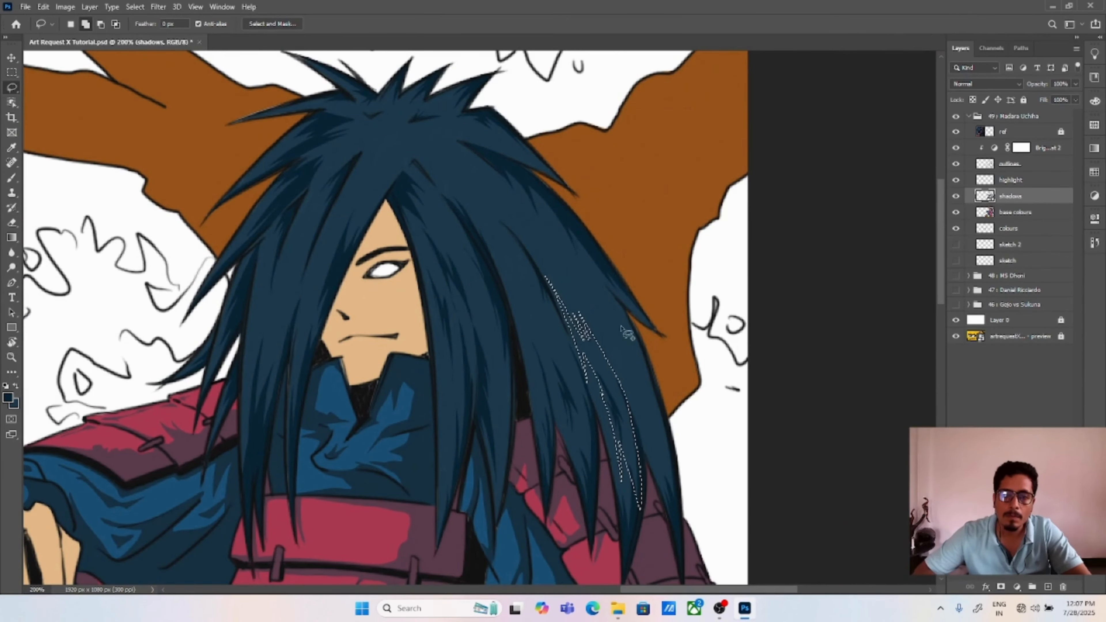
mouse_move(562, 218)
left_mouse_down()
mouse_move(683, 479)
mouse_move(614, 377)
left_mouse_up()
key("alt+BackSpace")
key("ctrl+d")
Step: Lasso the remaining small shadows on the upper hair spikes near the crown and fill them with dark navy
mouse_move(661, 337)
left_mouse_down()
mouse_move(619, 244)
mouse_move(658, 338)
left_mouse_up()
mouse_move(473, 147)
left_mouse_down()
mouse_move(496, 145)
mouse_move(565, 191)
mouse_move(474, 147)
left_mouse_up()
key("alt+BackSpace")
left_click_drag(490, 143, 469, 107)
Step: Lasso the skin shadows along the toes and instep of the rear sandalled foot
key("ctrl+0")
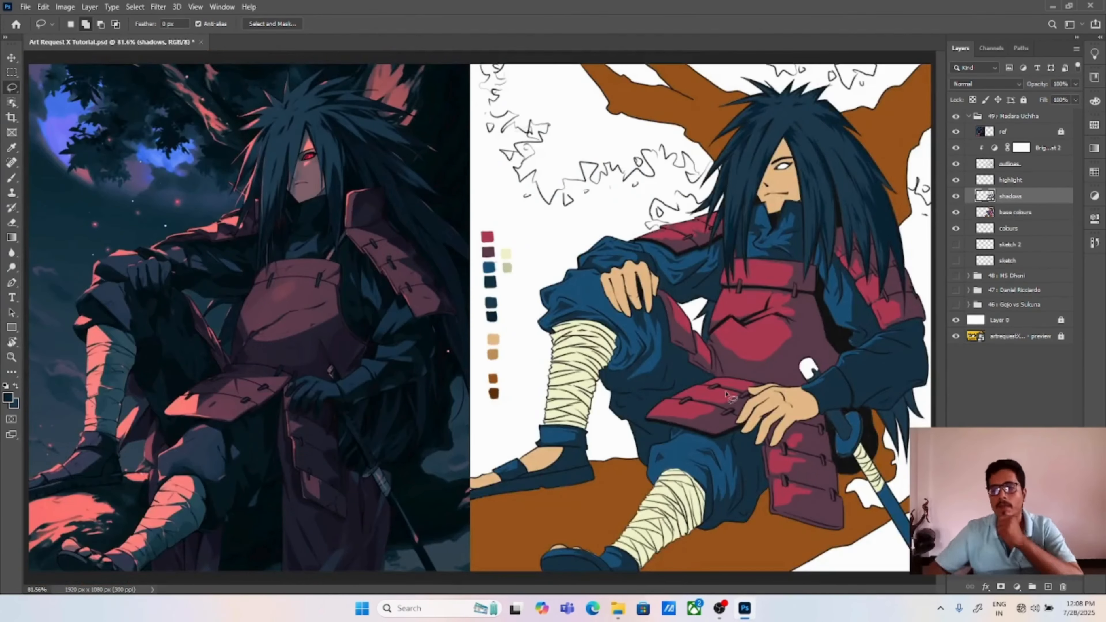
left_click_drag(805, 371, 478, 293)
key("ctrl+plus")
key("ctrl+plus")
key("ctrl+plus")
mouse_move(742, 385)
left_mouse_down()
mouse_move(465, 291)
mouse_move(544, 444)
mouse_move(577, 469)
mouse_move(623, 312)
mouse_move(531, 267)
mouse_move(462, 286)
left_mouse_up()
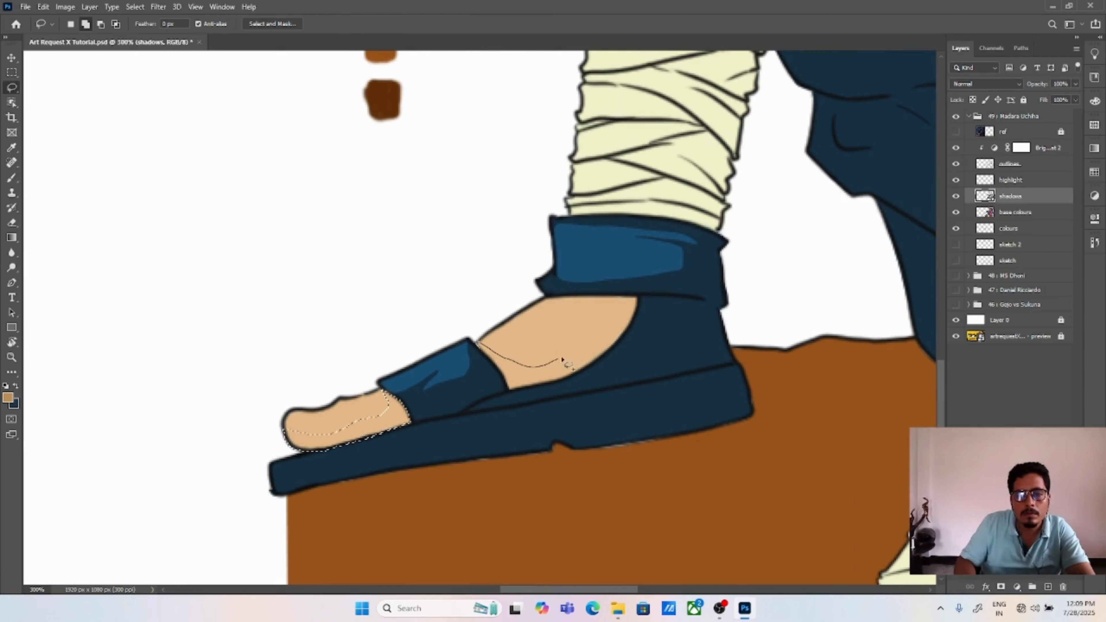
mouse_move(544, 366)
left_mouse_down()
mouse_move(543, 305)
mouse_move(596, 296)
mouse_move(626, 328)
mouse_move(541, 385)
mouse_move(488, 366)
left_mouse_up()
Step: Add the toe shadows of the front foot to the selection and fill all the foot shadows with tan
left_click_drag(625, 445, 320, 145)
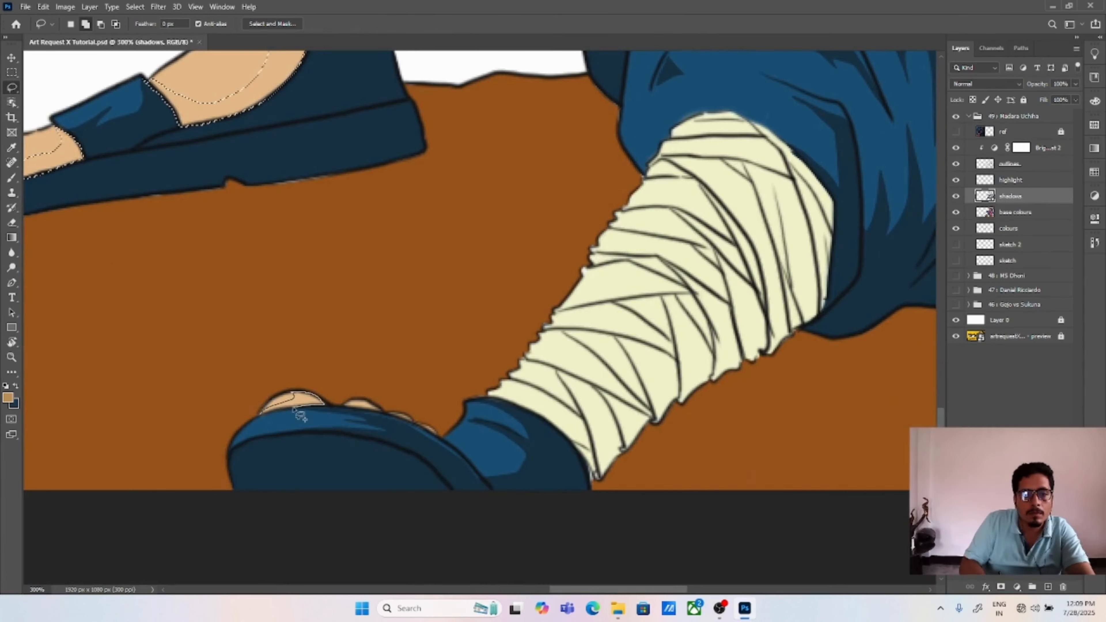
mouse_move(301, 416)
left_mouse_down()
mouse_move(383, 419)
mouse_move(444, 448)
left_mouse_up()
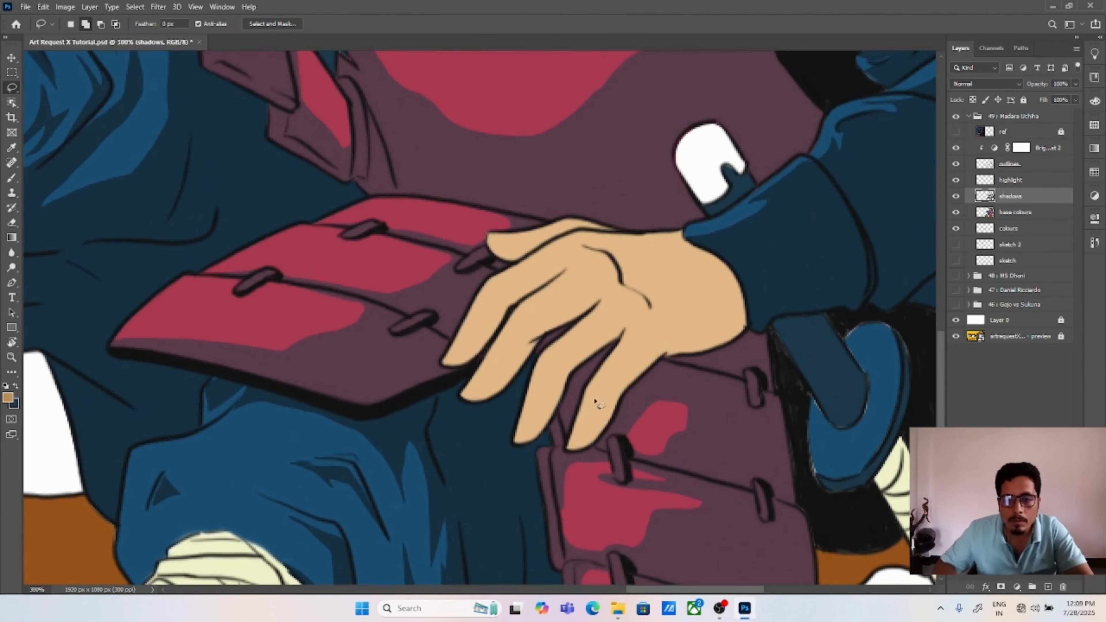
Step: Lasso the shadows on the wrist and lower fingers of the hand resting on the hip armour, fill them with tan and deselect
left_click(575, 446)
key("Return")
mouse_move(575, 444)
left_mouse_down()
mouse_move(639, 360)
mouse_move(692, 324)
mouse_move(713, 258)
mouse_move(743, 293)
mouse_move(716, 347)
mouse_move(641, 374)
mouse_move(599, 439)
mouse_move(561, 376)
mouse_move(599, 339)
mouse_move(621, 337)
mouse_move(572, 376)
mouse_move(521, 445)
mouse_move(694, 330)
left_mouse_up()
key("alt+BackSpace")
key("ctrl+d")
key("alt+BackSpace")
key("ctrl+d")
Step: Lasso the shadows along the thumb and the adjoining two fingers of the resting hand and fill them with tan
mouse_move(545, 256)
left_mouse_down()
mouse_move(532, 297)
mouse_move(567, 269)
left_mouse_up()
left_click_drag(433, 399, 537, 316)
left_click_drag(500, 355, 437, 403)
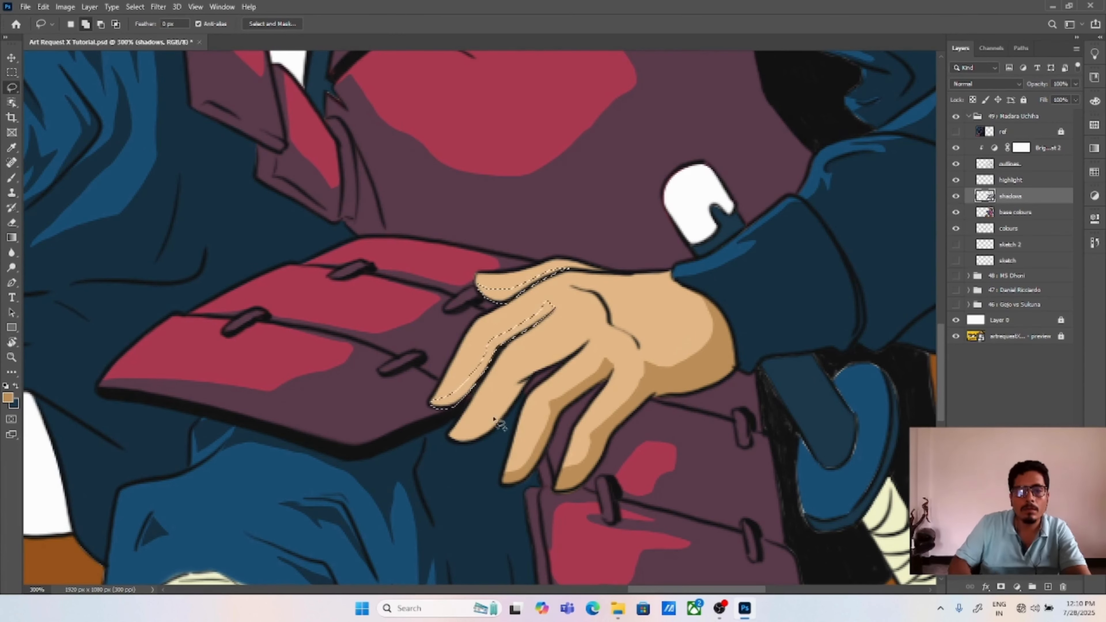
mouse_move(453, 440)
left_mouse_down()
mouse_move(586, 339)
mouse_move(505, 429)
mouse_move(451, 439)
left_mouse_up()
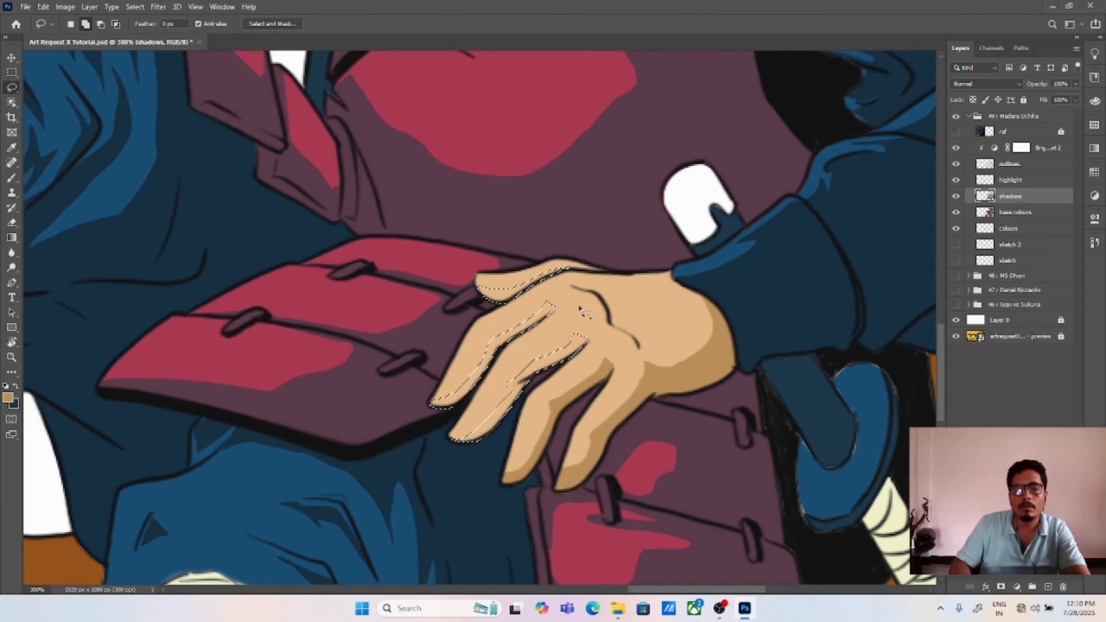
key("alt+BackSpace")
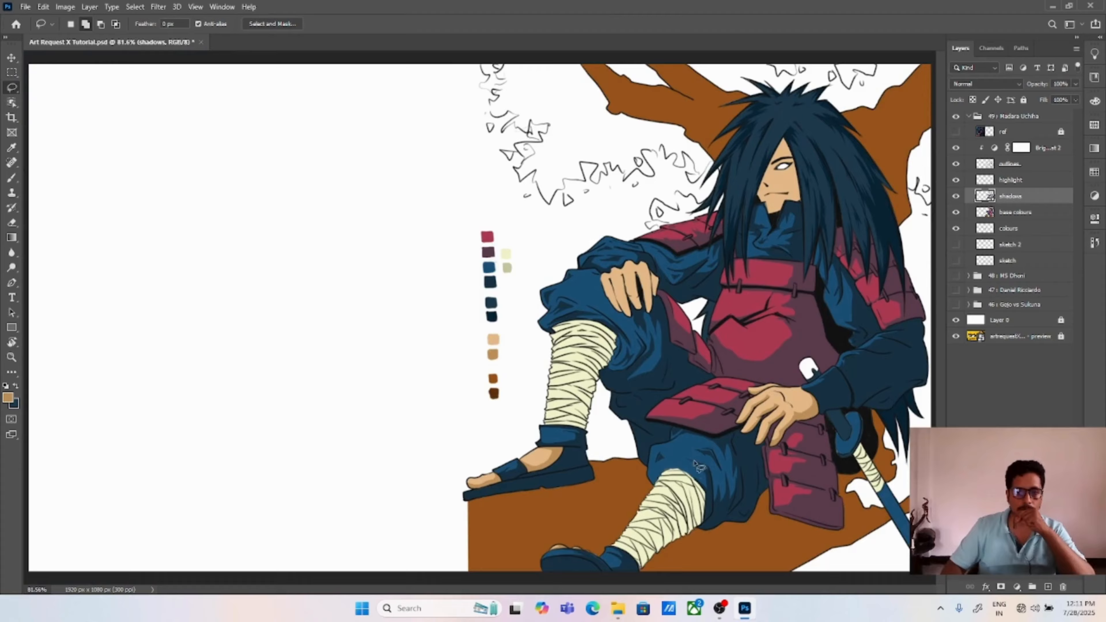
scroll(698, 467, "up", 6)
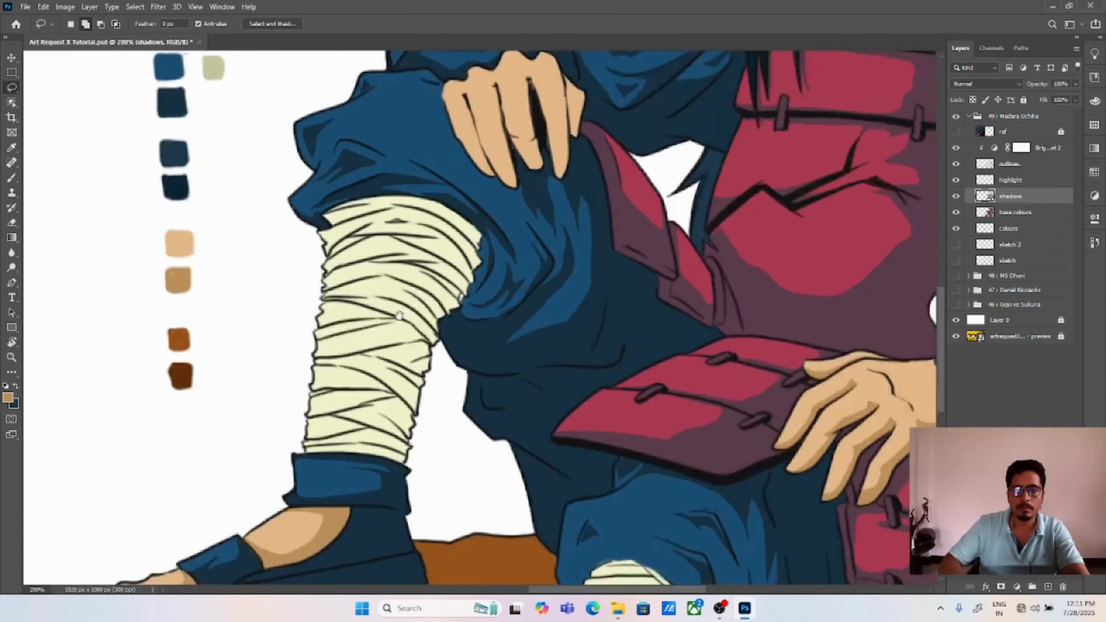
Step: Lasso the broader shadows across the fingers, wrist and back of the resting hand, fill them with tan and deselect
mouse_move(625, 350)
left_mouse_down()
mouse_move(669, 314)
mouse_move(692, 346)
left_mouse_up()
mouse_move(610, 482)
left_mouse_down()
mouse_move(639, 406)
mouse_move(713, 374)
left_mouse_up()
mouse_move(689, 347)
left_mouse_down()
mouse_move(702, 383)
mouse_move(698, 347)
left_mouse_up()
mouse_move(536, 408)
left_mouse_down()
mouse_move(628, 315)
mouse_move(676, 319)
mouse_move(653, 316)
mouse_move(552, 408)
mouse_move(718, 396)
mouse_move(674, 470)
mouse_move(784, 378)
mouse_move(776, 289)
left_mouse_up()
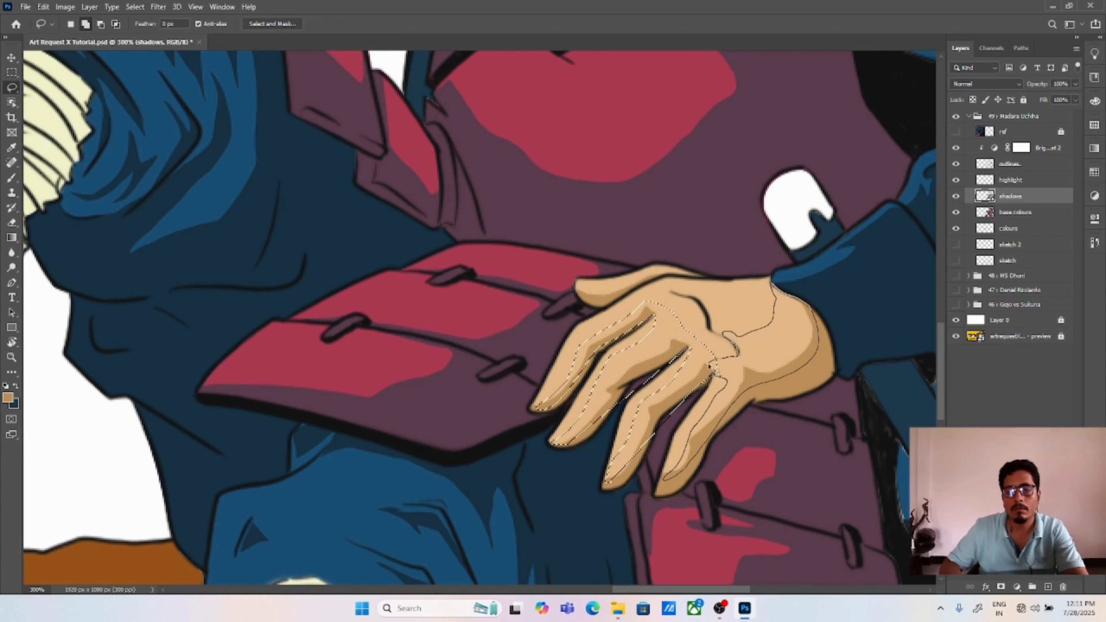
left_click_drag(709, 366, 713, 373)
mouse_move(576, 289)
left_mouse_down()
mouse_move(693, 277)
mouse_move(577, 291)
left_mouse_up()
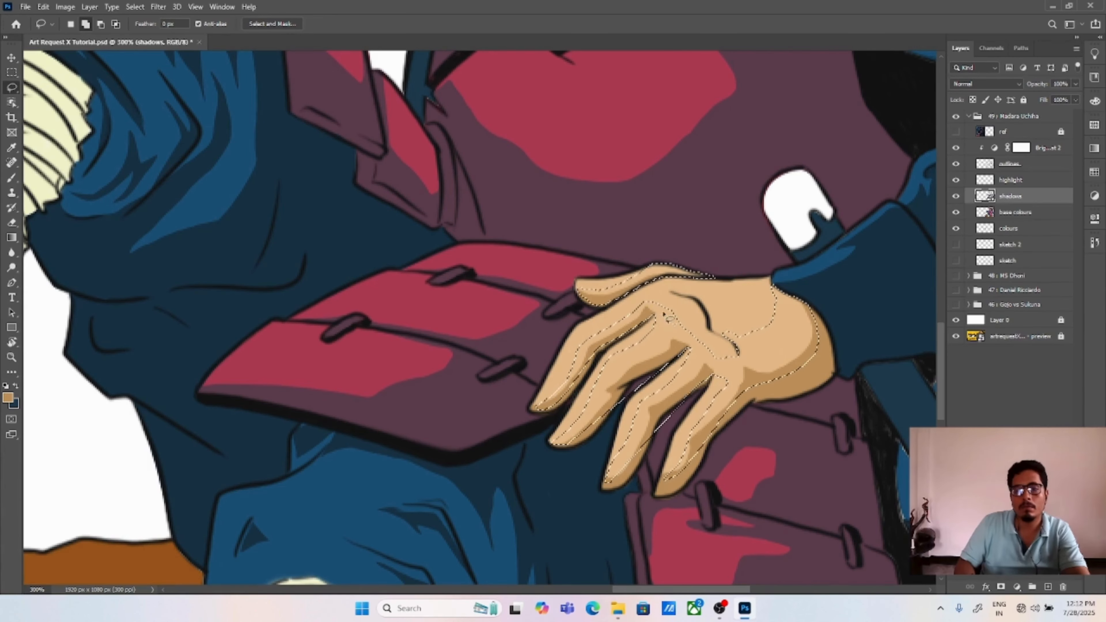
mouse_move(663, 312)
left_mouse_down()
mouse_move(705, 315)
mouse_move(700, 341)
left_mouse_up()
left_click_drag(704, 336, 736, 355)
mouse_move(724, 335)
left_mouse_down()
mouse_move(730, 301)
mouse_move(748, 356)
left_mouse_up()
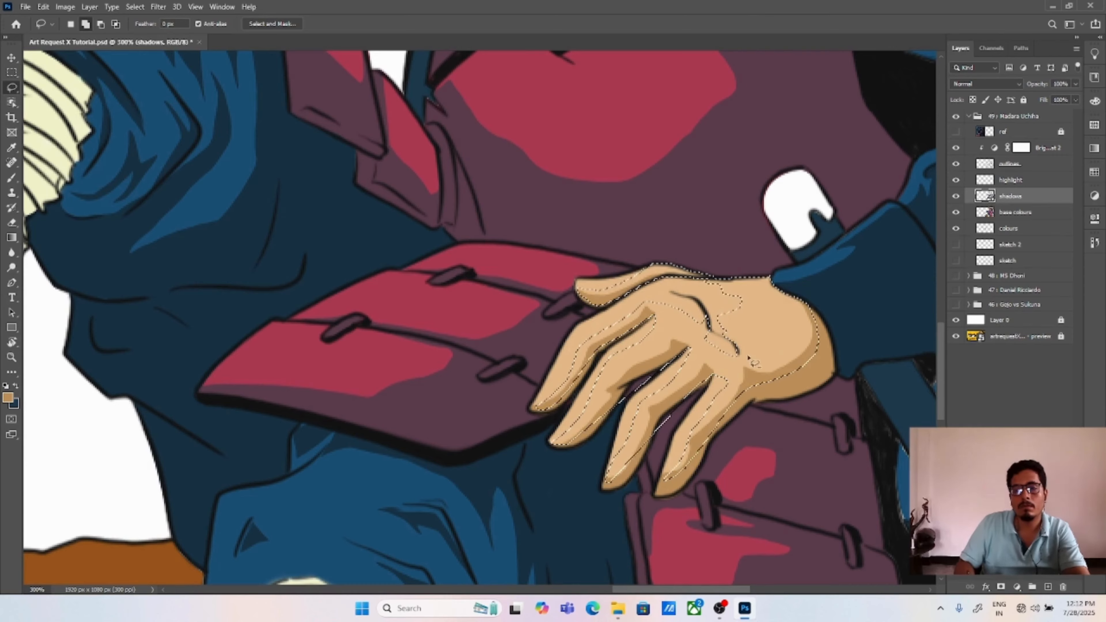
key("alt+BackSpace")
key("ctrl+d")
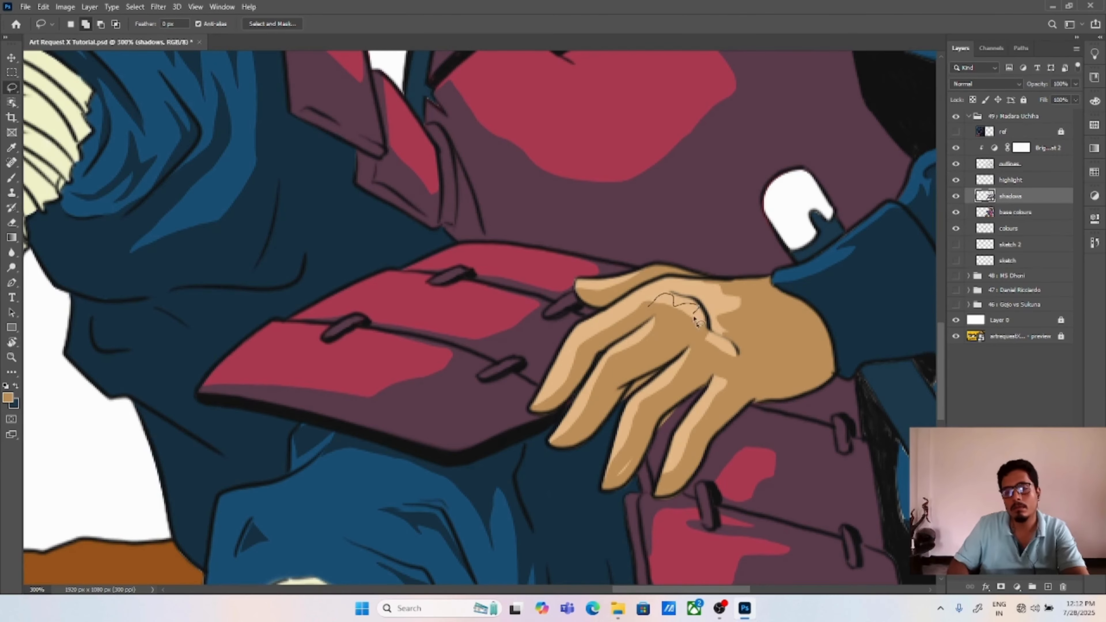
Step: Lasso the remaining shadow around the knuckle lines on the back of the resting hand, fill it with tan and deselect
left_click_drag(695, 320, 737, 362)
key("alt+BackSpace")
key("ctrl+d")
key("ctrl+0")
key("ctrl+equal")
key("ctrl+equal")
key("ctrl+equal")
mouse_move(870, 436)
left_mouse_down()
mouse_move(619, 324)
mouse_move(575, 355)
mouse_move(610, 296)
left_mouse_up()
key("alt+BackSpace")
key("ctrl+d")
Step: Lasso the shadows on the three fingers nearest the body on the hand over the knee, fill them with tan and deselect
left_click_drag(305, 109, 390, 366)
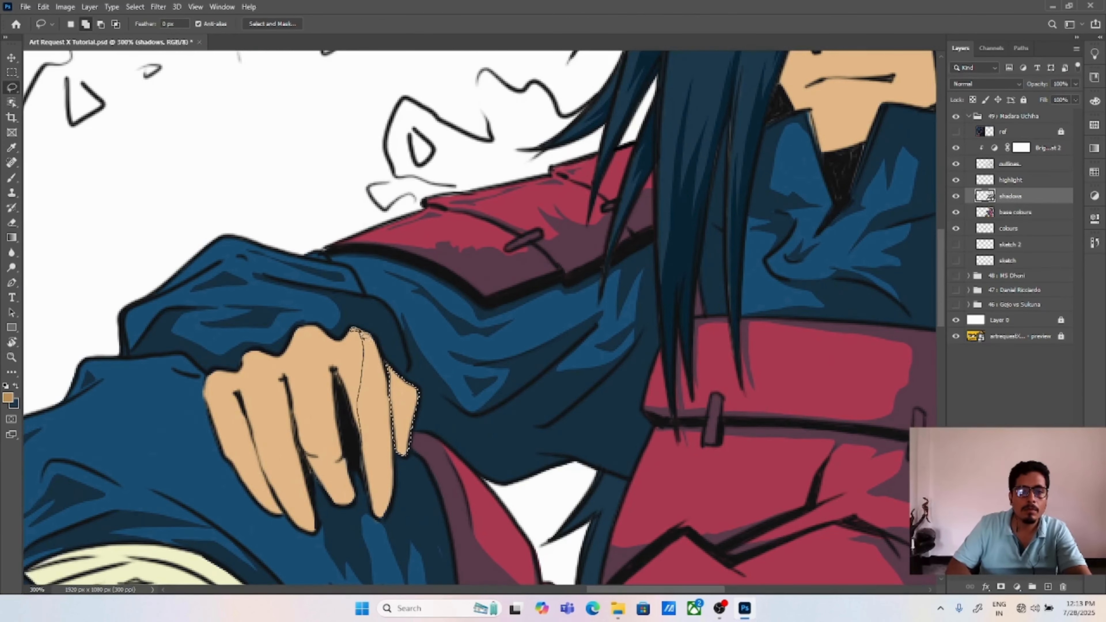
mouse_move(360, 332)
left_mouse_down()
mouse_move(390, 389)
mouse_move(395, 478)
mouse_move(376, 518)
mouse_move(357, 346)
mouse_move(366, 355)
mouse_move(350, 337)
mouse_move(359, 334)
mouse_move(356, 399)
left_mouse_up()
left_click_drag(320, 327, 334, 347)
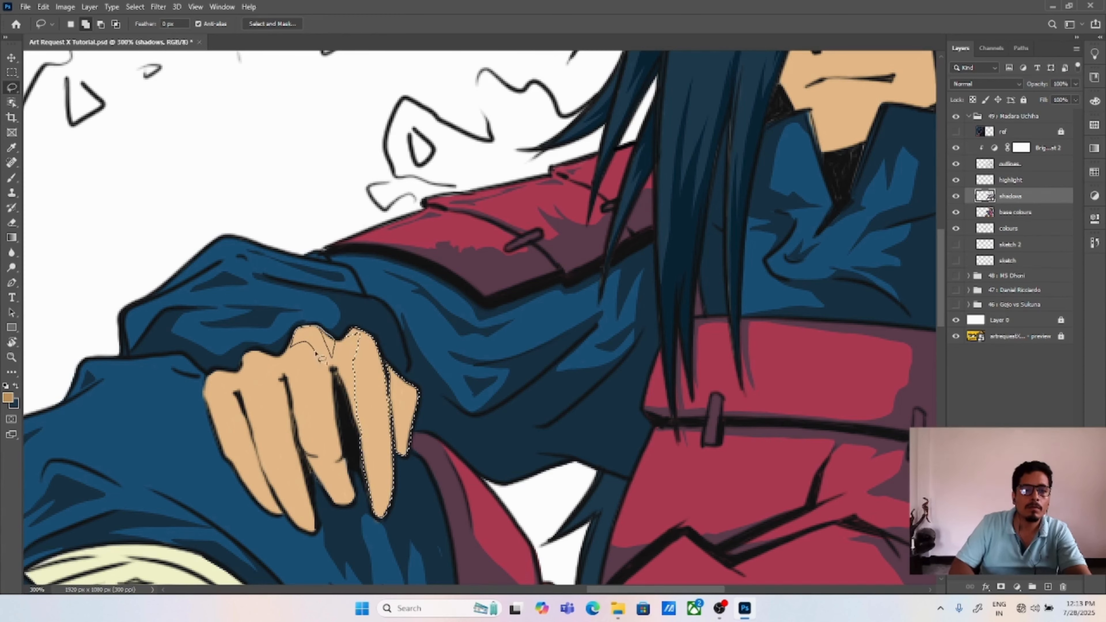
left_click_drag(316, 478, 338, 391)
key("alt+BackSpace")
key("ctrl+d")
left_click_drag(317, 329, 371, 301)
mouse_move(375, 301)
left_mouse_down()
mouse_move(383, 335)
mouse_move(369, 305)
left_mouse_up()
key("alt+BackSpace")
key("ctrl+d")
Step: Lasso the shadows on the middle and outer fingers of the hand over the knee, fill them with tan and deselect
left_click_drag(355, 405, 358, 310)
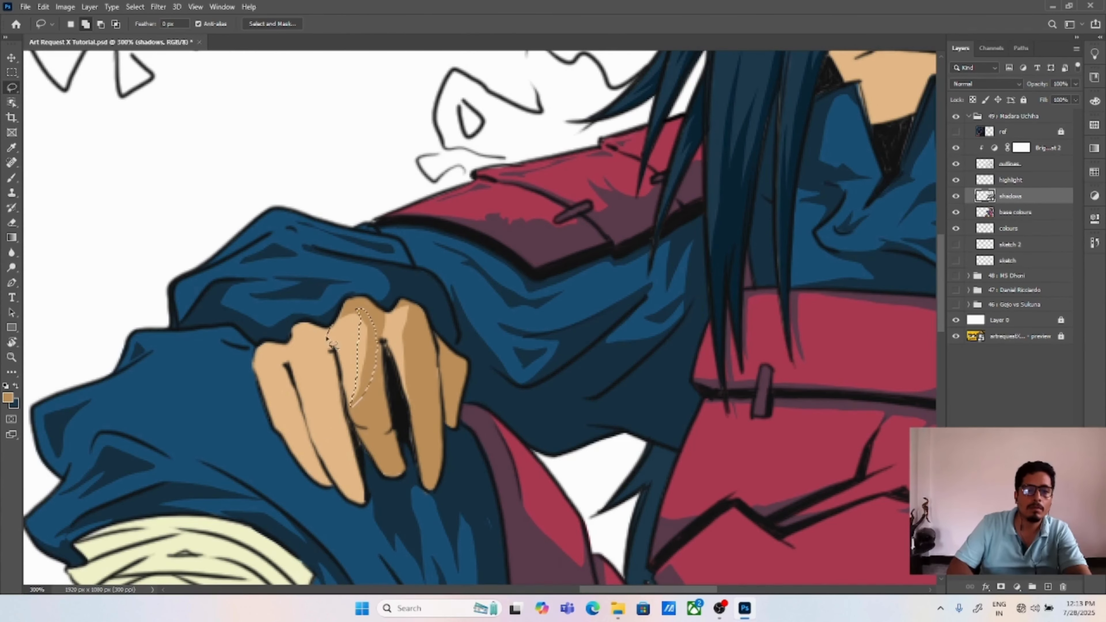
mouse_move(316, 438)
left_mouse_down()
mouse_move(366, 440)
mouse_move(337, 311)
left_mouse_up()
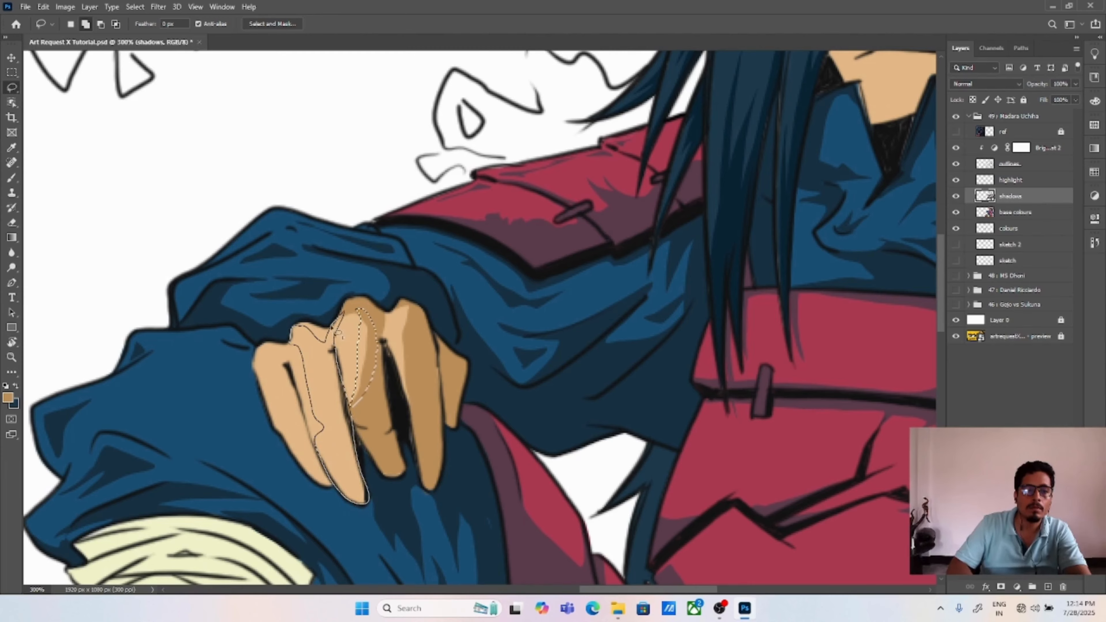
key("alt+BackSpace")
key("ctrl+d")
mouse_move(291, 371)
left_mouse_down()
mouse_move(335, 461)
mouse_move(315, 351)
mouse_move(289, 336)
left_mouse_up()
key("alt+BackSpace")
key("ctrl+d")
Step: Lasso the face shadow covering the forehead, eye area, nose side and neck, fill it with tan and deselect
key("ctrl+minus")
key("ctrl+minus")
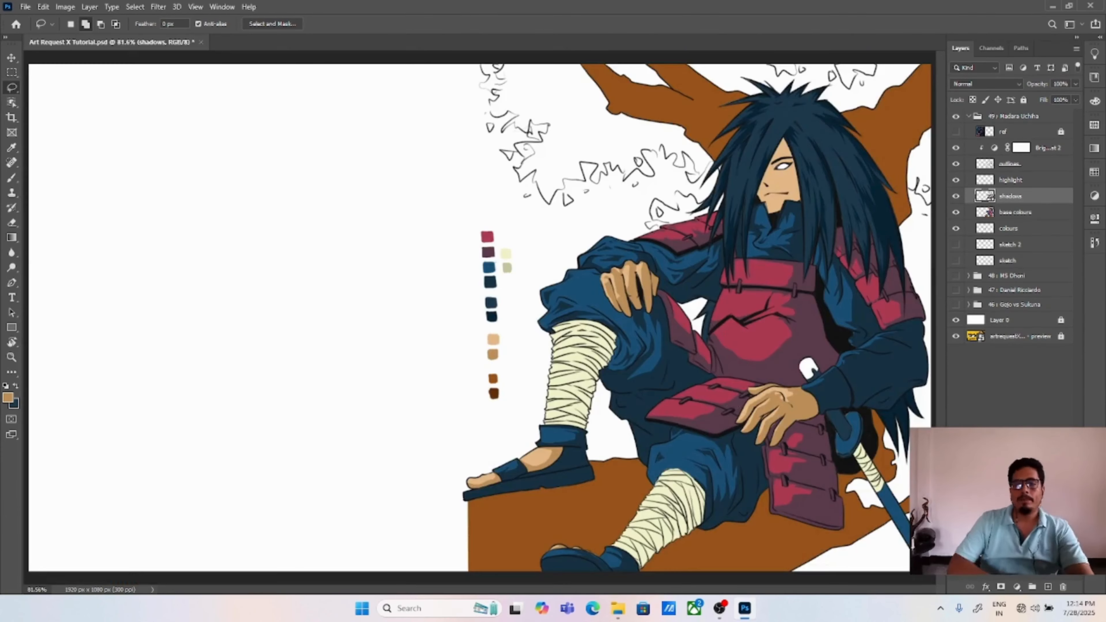
key("ctrl+plus")
left_click_drag(807, 382, 455, 388)
key("ctrl+plus")
key("ctrl+plus")
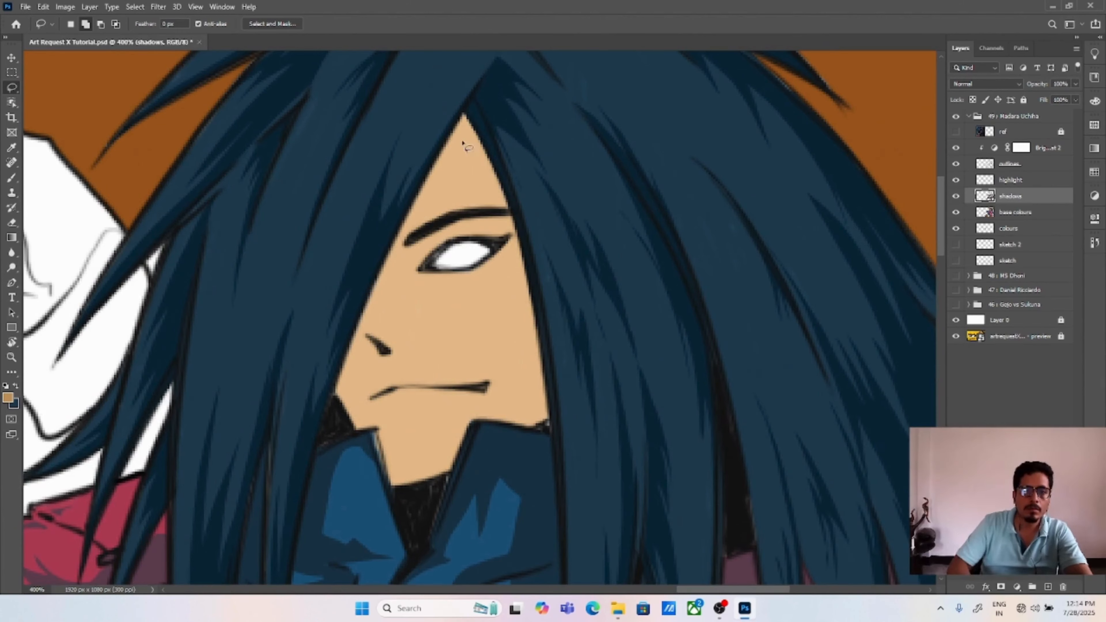
mouse_move(336, 396)
left_mouse_down()
mouse_move(407, 233)
mouse_move(483, 139)
mouse_move(391, 368)
left_mouse_up()
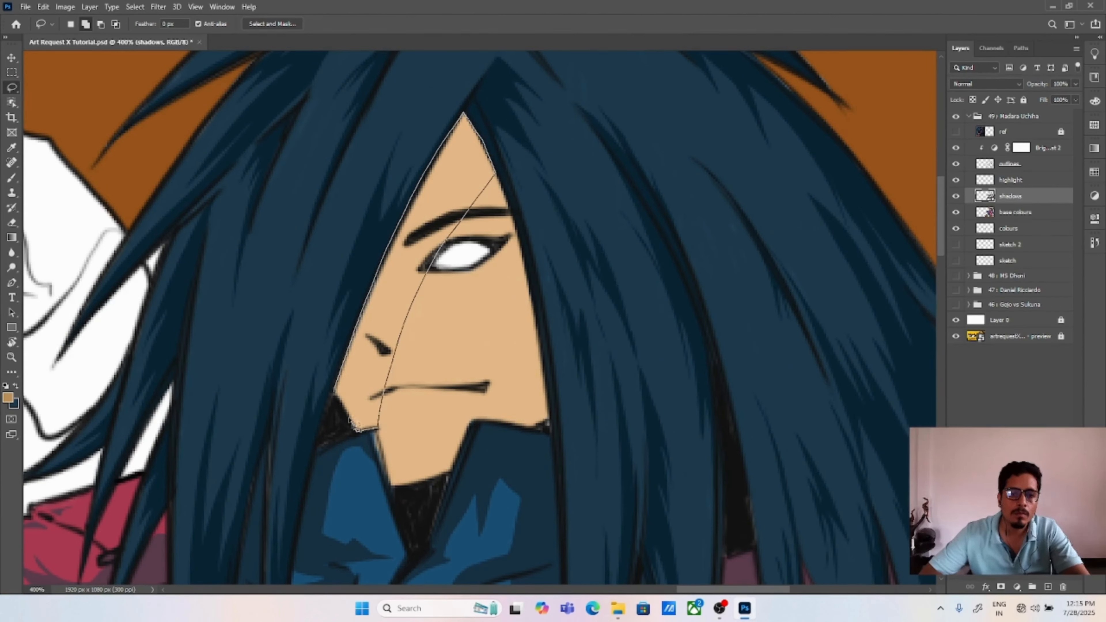
left_click_drag(350, 420, 335, 395)
mouse_move(434, 257)
left_mouse_down()
mouse_move(517, 234)
mouse_move(493, 171)
left_mouse_up()
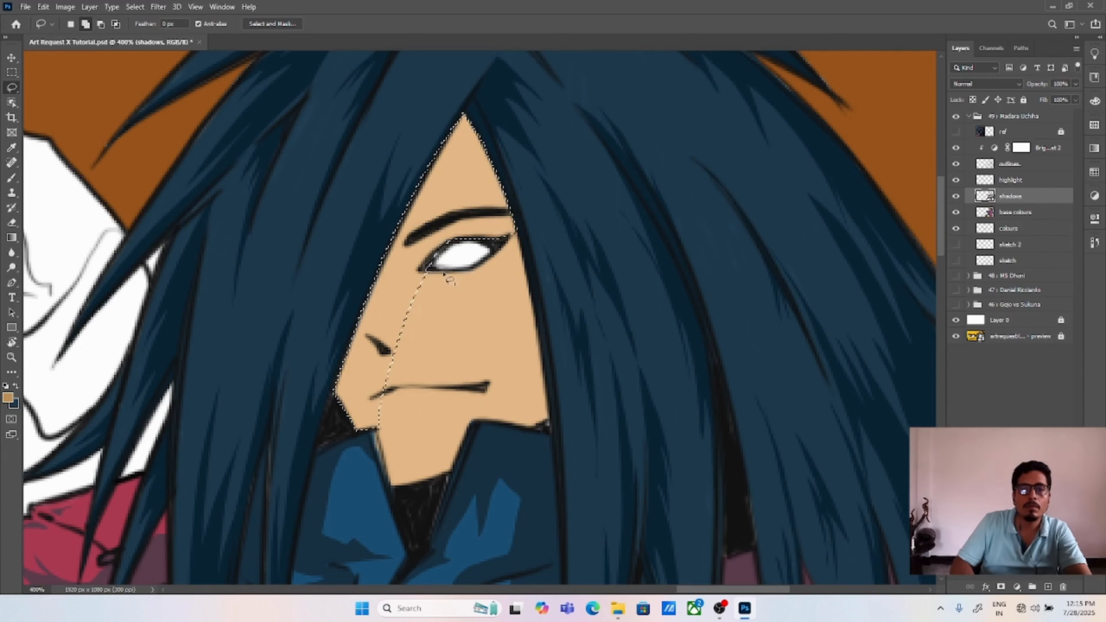
mouse_move(444, 274)
left_mouse_down()
mouse_move(374, 361)
mouse_move(394, 406)
mouse_move(379, 420)
mouse_move(552, 426)
mouse_move(484, 422)
left_mouse_up()
key("alt+BackSpace")
key("ctrl+d")
Step: Lasso the shadow from the outer eye corner down the cheek to the jaw and chin, fill it with tan and deselect
key("ctrl+0")
key("ctrl+plus")
key("ctrl+plus")
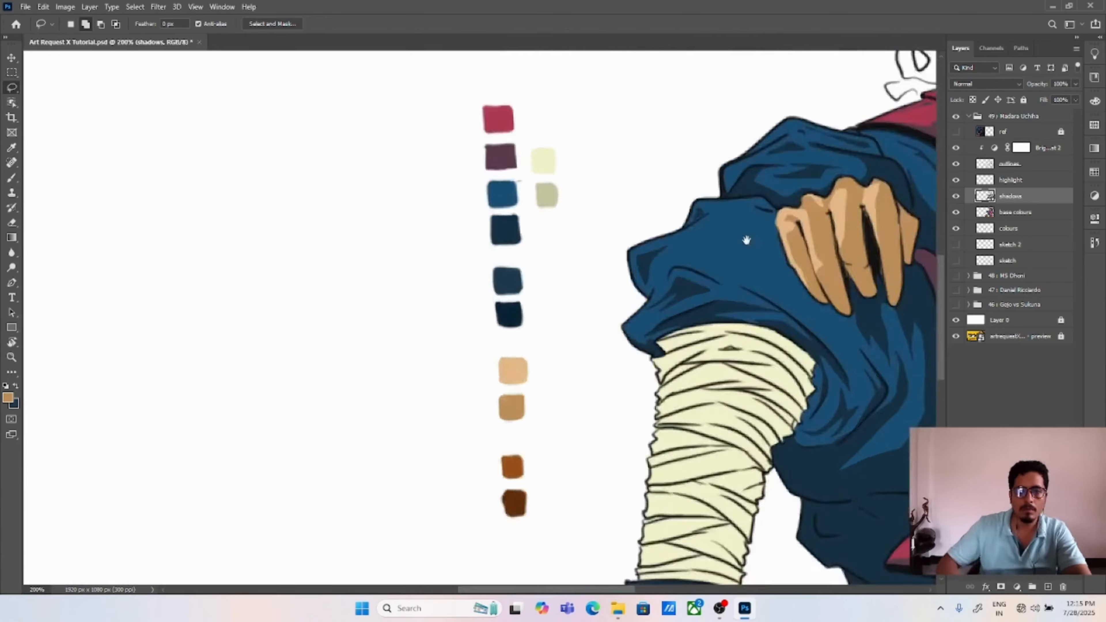
left_click_drag(746, 239, 199, 558)
key("ctrl+plus")
left_click_drag(718, 383, 585, 344)
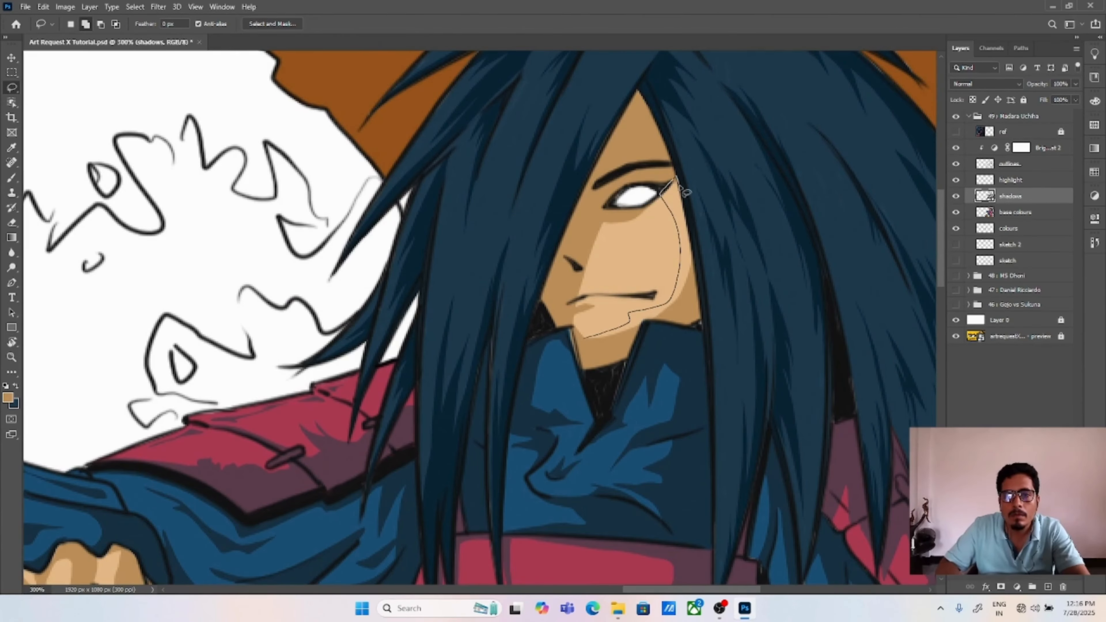
mouse_move(677, 183)
left_mouse_down()
mouse_move(672, 327)
mouse_move(595, 361)
mouse_move(598, 235)
mouse_move(586, 266)
left_mouse_up()
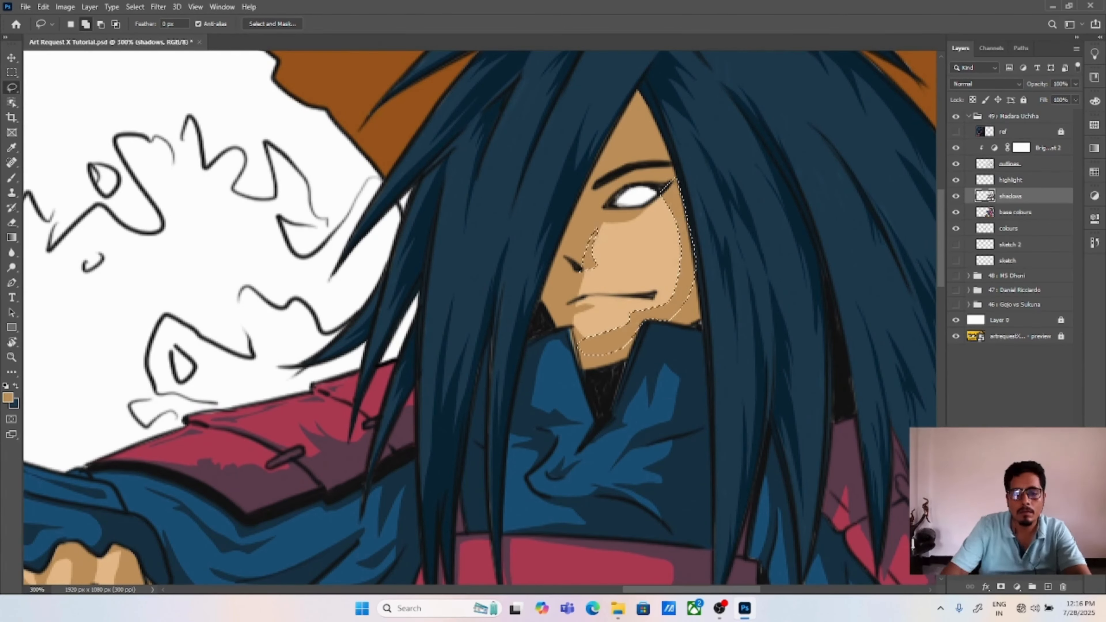
key("ctrl+d")
Step: Sample the dark navy of the clothing as the foreground colour
key("ctrl+0")
key("ctrl+plus")
key("ctrl+plus")
key("ctrl+plus")
left_click_drag(807, 365, 565, 333)
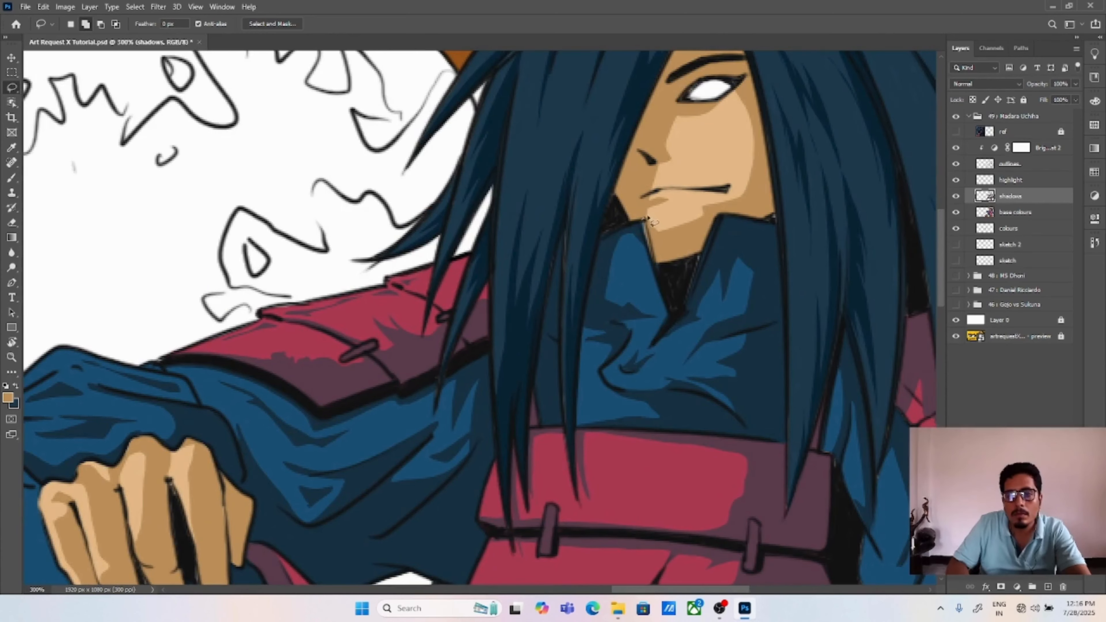
key("v")
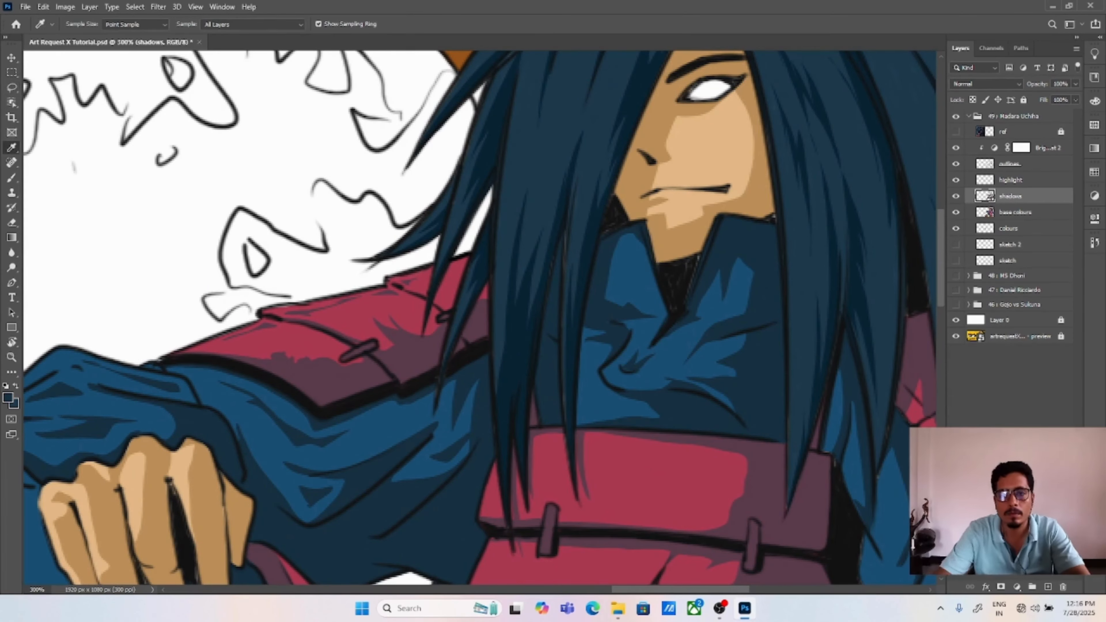
Step: Lasso the jagged shadows between the wrappings on the front leg's bandaged shin
key("ctrl+0")
key("ctrl+plus")
key("ctrl+plus")
key("ctrl+plus")
mouse_move(758, 522)
left_mouse_down()
mouse_move(486, 313)
mouse_move(424, 112)
left_mouse_up()
key("l")
mouse_move(585, 468)
left_mouse_down()
mouse_move(620, 398)
mouse_move(585, 469)
left_mouse_up()
mouse_move(513, 406)
left_mouse_down()
mouse_move(544, 407)
mouse_move(579, 359)
left_mouse_up()
mouse_move(564, 336)
left_mouse_down()
mouse_move(627, 325)
mouse_move(639, 289)
left_mouse_up()
mouse_move(630, 238)
left_mouse_down()
mouse_move(679, 239)
mouse_move(639, 254)
left_mouse_up()
mouse_move(651, 211)
left_mouse_down()
mouse_move(708, 202)
mouse_move(664, 177)
left_mouse_up()
mouse_move(713, 138)
left_mouse_down()
mouse_move(740, 144)
mouse_move(664, 184)
mouse_move(673, 165)
left_mouse_up()
Step: Sample the darker cream swatch, fill the front leg's bandage shadows with it and deselect
key("i")
mouse_move(392, 153)
left_mouse_down()
mouse_move(692, 523)
mouse_move(405, 161)
left_mouse_up()
left_click(677, 208)
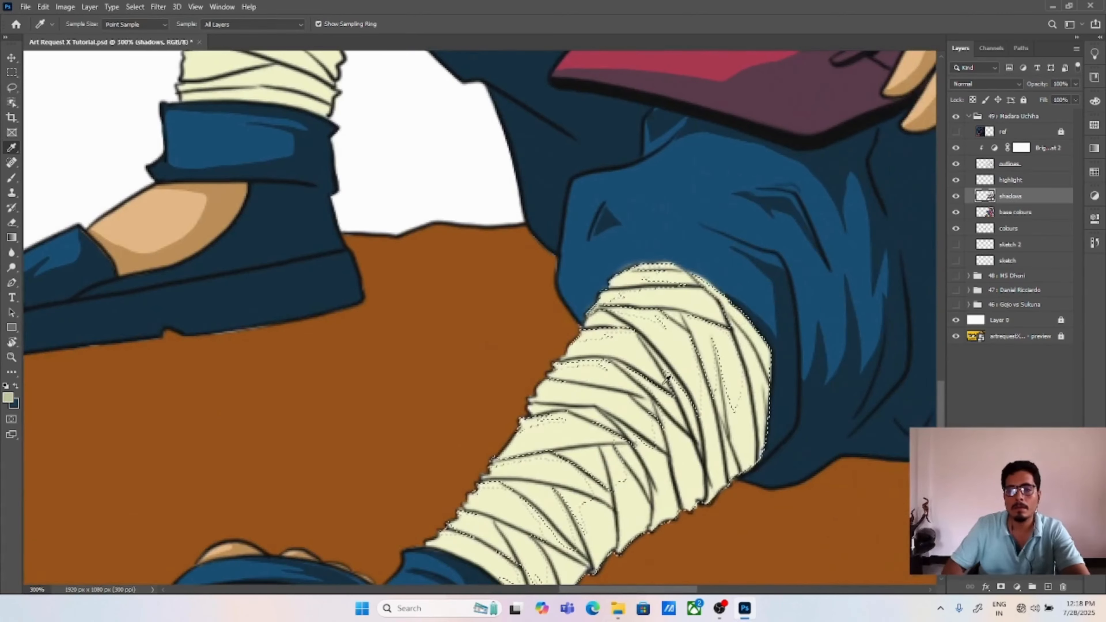
key("alt+BackSpace")
key("ctrl+d")
Step: Lasso the jagged shadows between the wrappings on the raised leg's bandaged shin
key("v")
key("ctrl+minus")
key("ctrl+0")
left_click(392, 348)
key("ctrl+plus")
key("ctrl+plus")
key("ctrl+plus")
mouse_move(653, 457)
left_mouse_down()
mouse_move(357, 175)
mouse_move(431, 339)
left_mouse_up()
key("l")
mouse_move(494, 173)
left_mouse_down()
mouse_move(592, 188)
mouse_move(554, 243)
left_mouse_up()
key("ctrl+z")
mouse_move(493, 173)
left_mouse_down()
mouse_move(467, 179)
mouse_move(601, 197)
mouse_move(544, 248)
mouse_move(539, 280)
mouse_move(565, 322)
mouse_move(505, 337)
mouse_move(547, 377)
mouse_move(542, 431)
mouse_move(531, 468)
mouse_move(484, 517)
mouse_move(579, 464)
mouse_move(566, 158)
mouse_move(496, 172)
left_mouse_up()
mouse_move(683, 197)
left_mouse_down()
mouse_move(697, 261)
mouse_move(631, 386)
left_mouse_up()
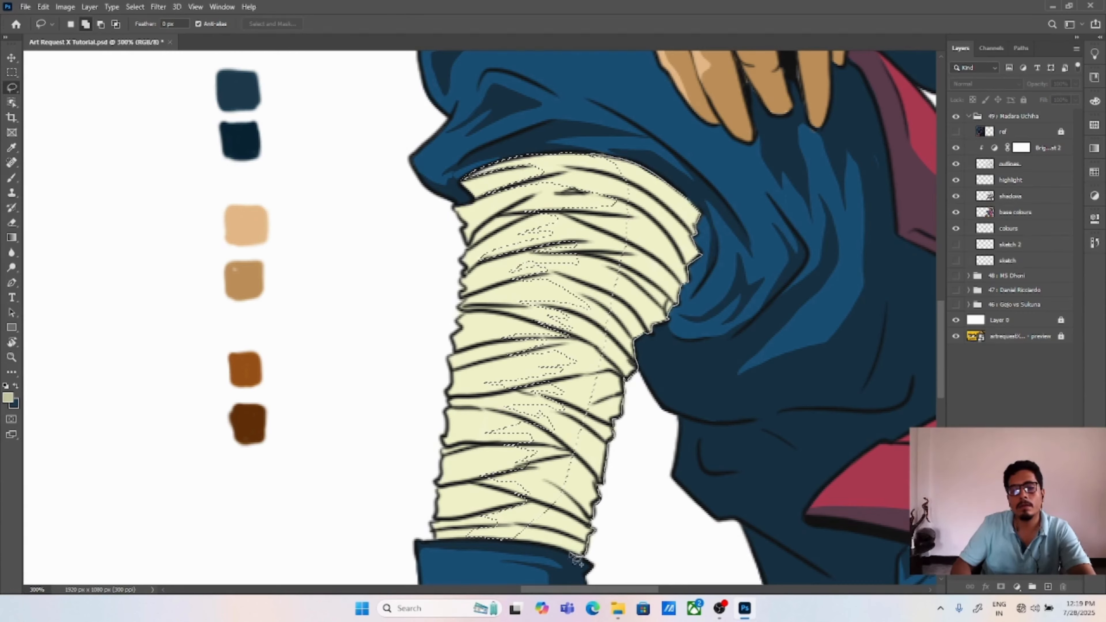
left_click_drag(571, 555, 608, 170)
Step: Fill the raised leg's bandage shadows with the darker cream on the shadows layer and deselect
left_click(1009, 196)
key("alt+BackSpace")
key("ctrl+d")
key("ctrl+0")
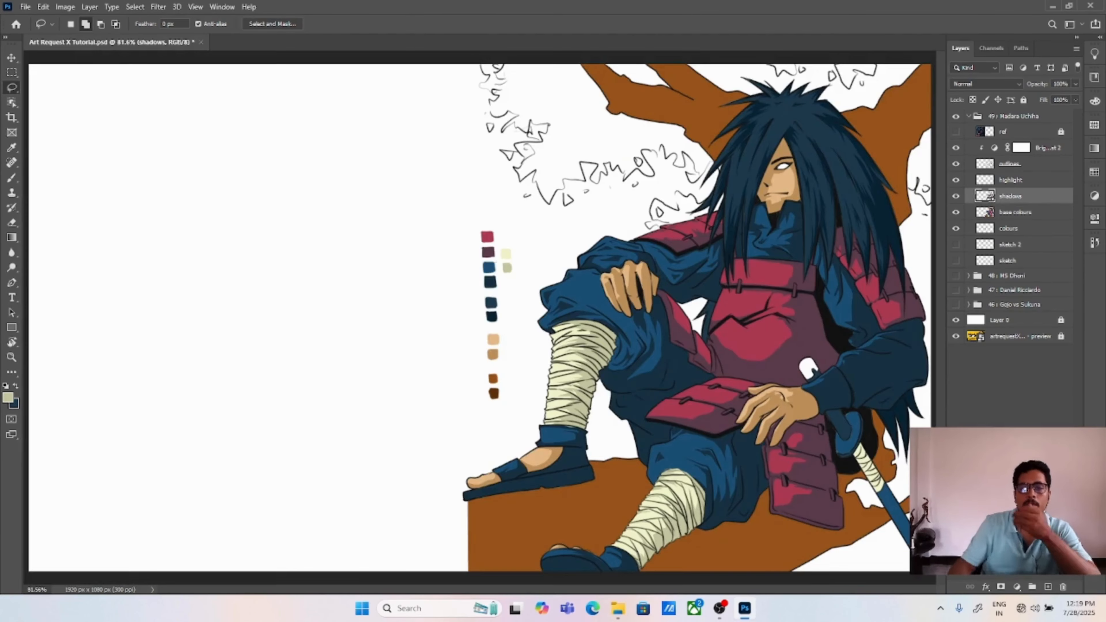
Step: Lasso the shadows on the sword's cream-wrapped section, fill them with the darker cream and deselect
key("ctrl+plus")
key("ctrl+plus")
left_click_drag(893, 514, 59, 187)
key("ctrl+plus")
mouse_move(631, 348)
left_mouse_down()
mouse_move(498, 300)
mouse_move(537, 374)
left_mouse_up()
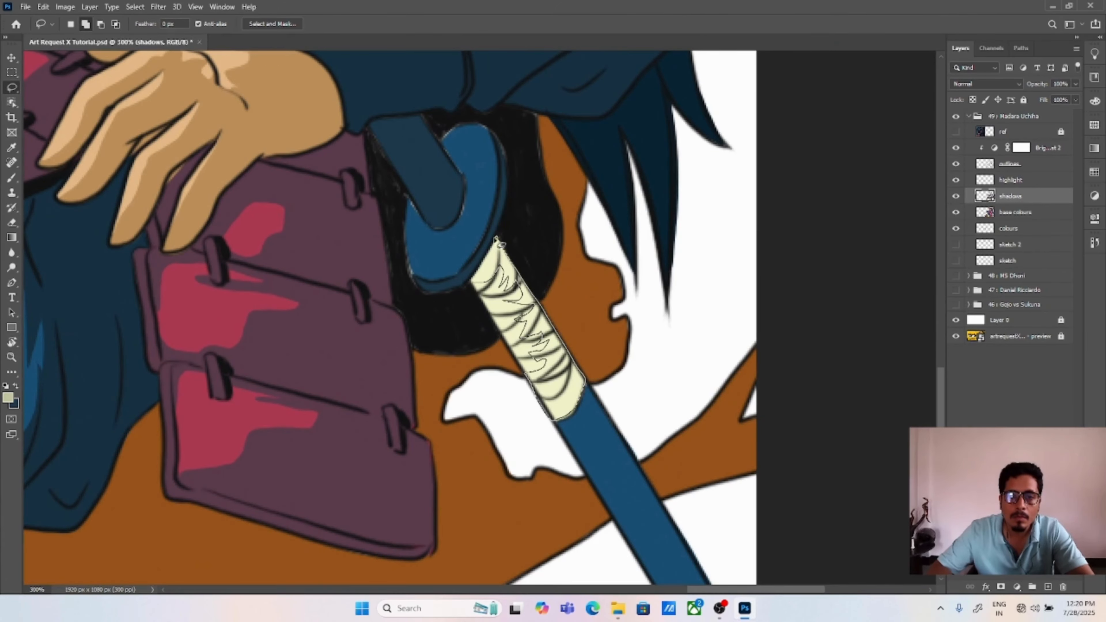
key("alt+BackSpace")
key("ctrl+d")
key("ctrl+0")
Step: Lasso the shadows on the sword's blue guard and sheath, fill them with dark navy and deselect
key("ctrl+plus")
key("ctrl+plus")
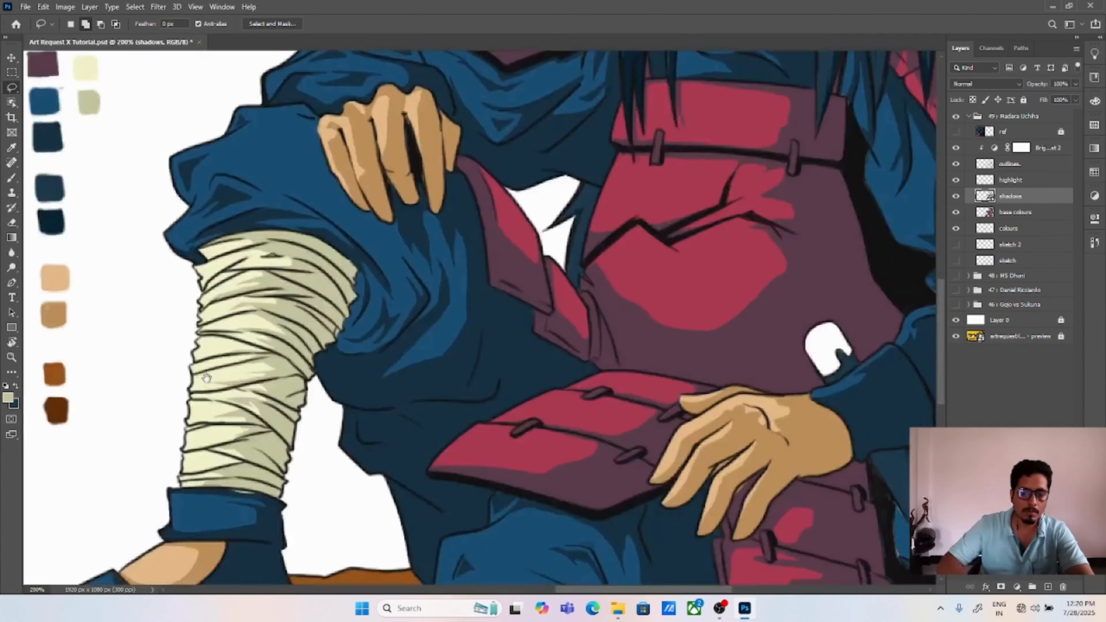
left_click_drag(871, 545, 373, 312)
left_click_drag(450, 445, 362, 319)
key("alt+BackSpace")
key("ctrl+d")
Step: On the base colours layer, lasso the white sword end above the wrist, fill it with bright yellow and deselect
key("ctrl+plus")
key("ctrl+plus")
left_click(1014, 212)
left_click_drag(608, 450, 580, 410)
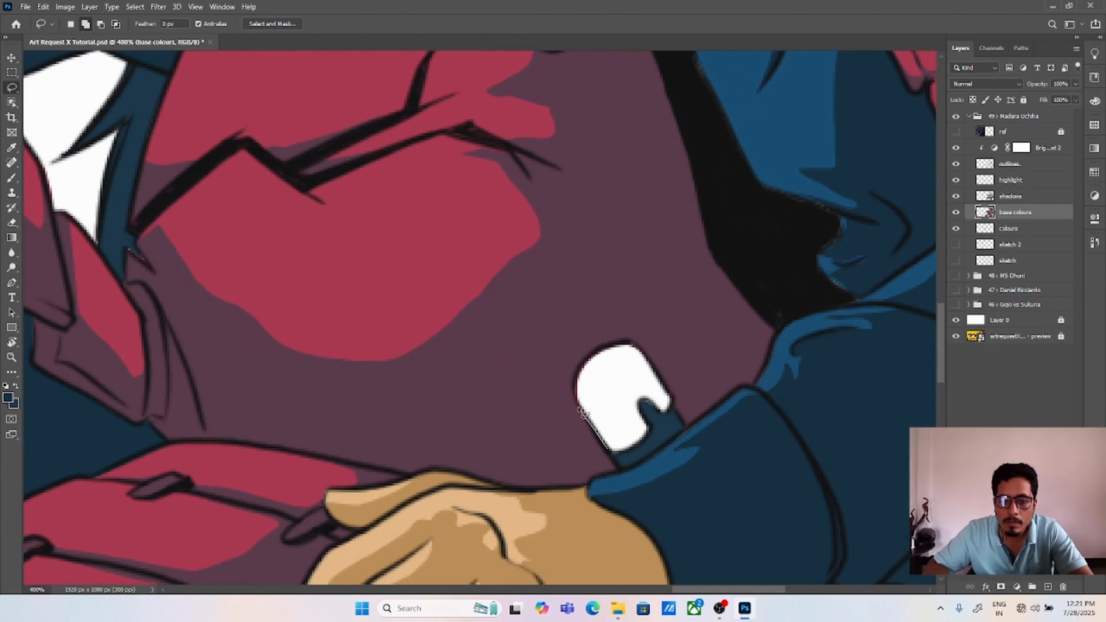
left_click_drag(647, 423, 610, 450)
left_click(8, 397)
left_click_drag(682, 215, 733, 128)
left_click_drag(740, 247, 740, 251)
left_click(841, 125)
key("alt+BackSpace")
key("ctrl+d")
Step: On the shadows layer, lasso the shadow around the yellow sword end and fill it with a golden orange
left_click(1009, 196)
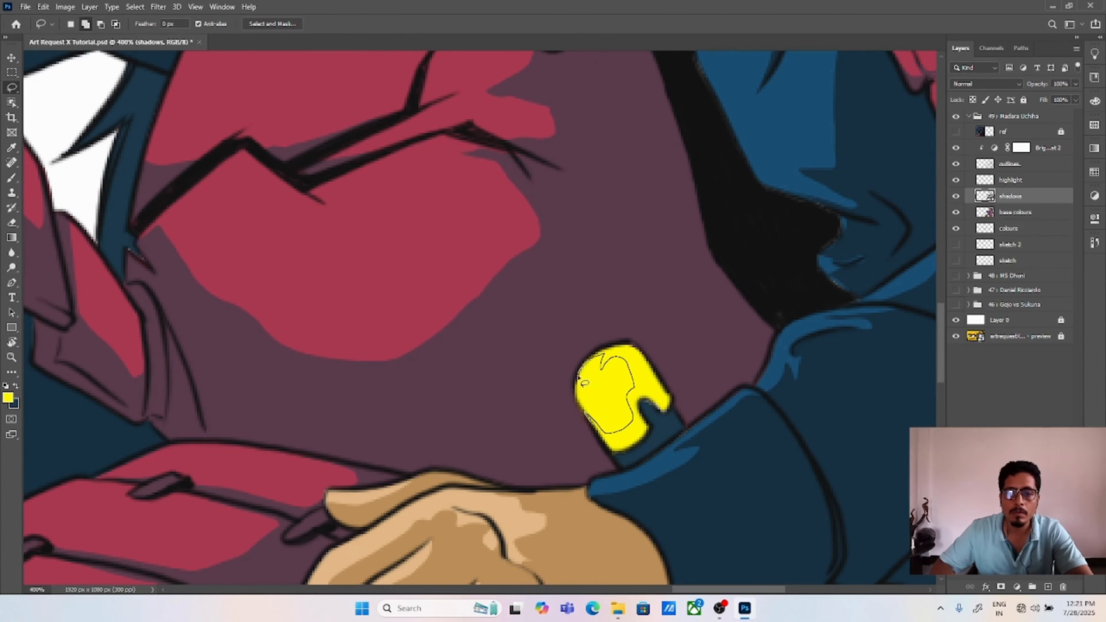
left_click_drag(605, 443, 588, 417)
left_click(15, 405)
left_click(740, 258)
left_click(686, 149)
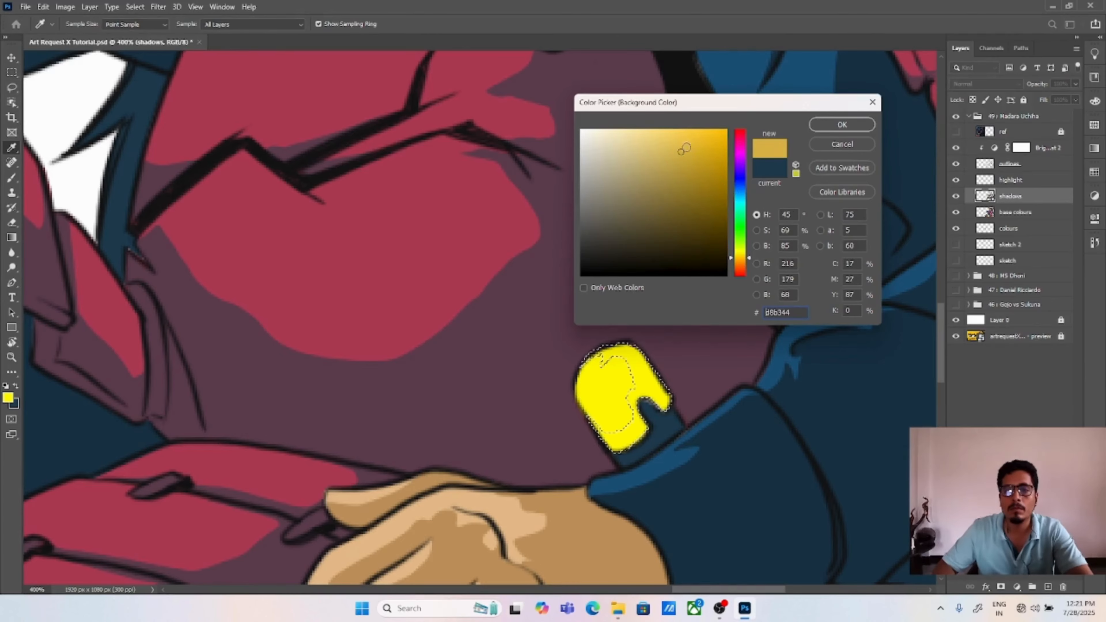
left_click(741, 262)
left_click(697, 144)
left_click(841, 124)
key("x")
key("alt+BackSpace")
key("ctrl+0")
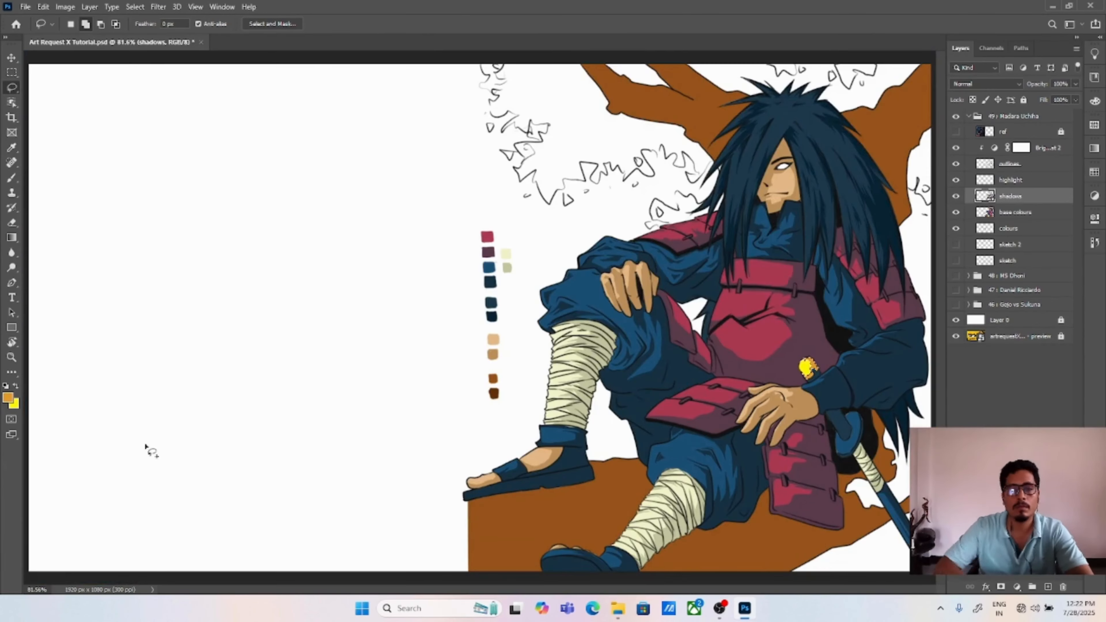
Step: Change the foreground colour to a dark olive yellow and recolour the yellow sword end's shadow with it
left_click(8, 397)
left_click(699, 173)
left_click_drag(741, 261, 741, 255)
key("Return")
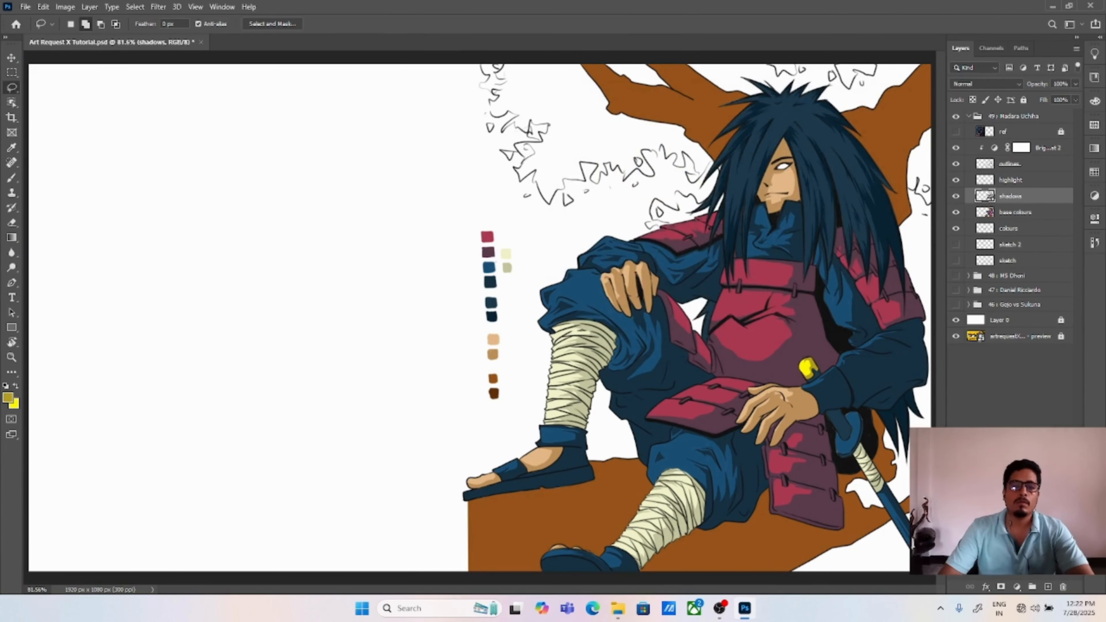
Step: Lasso the shadows on the sword's blue parts above and below the sleeve, fill them with the hair's dark navy and deselect
key("ctrl+plus")
key("ctrl+plus")
left_click_drag(879, 523, 53, 255)
key("ctrl+plus")
mouse_move(470, 143)
left_mouse_down()
mouse_move(498, 126)
mouse_move(466, 132)
left_mouse_up()
left_click_drag(520, 266, 572, 335)
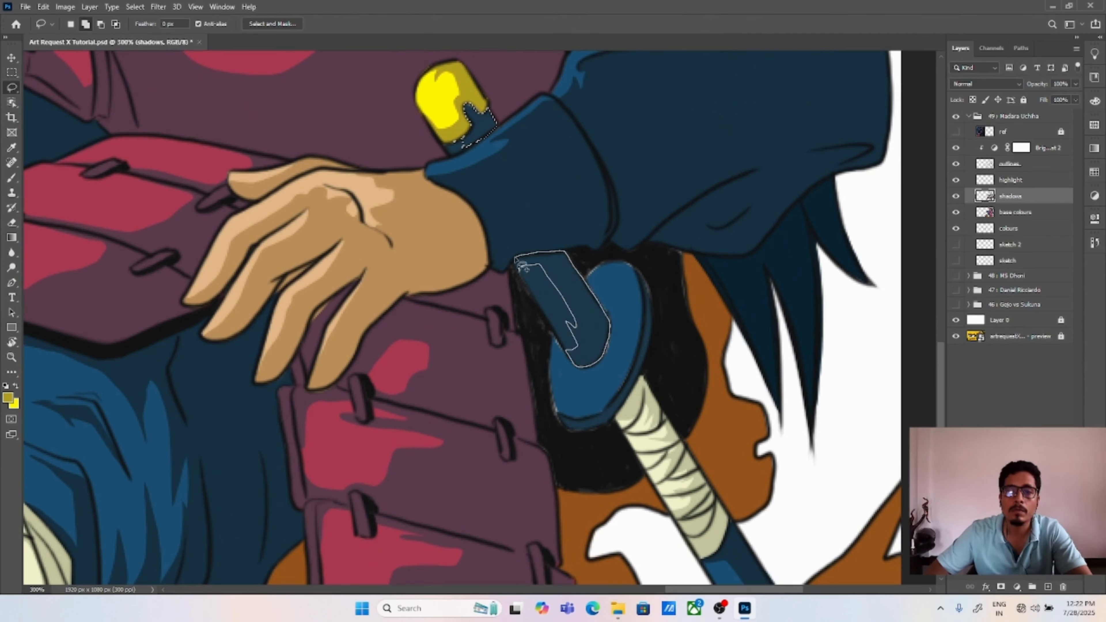
left_click_drag(515, 258, 519, 264)
key("i")
left_click(782, 260)
key("alt+BackSpace")
key("ctrl+d")
key("ctrl+0")
key("v")
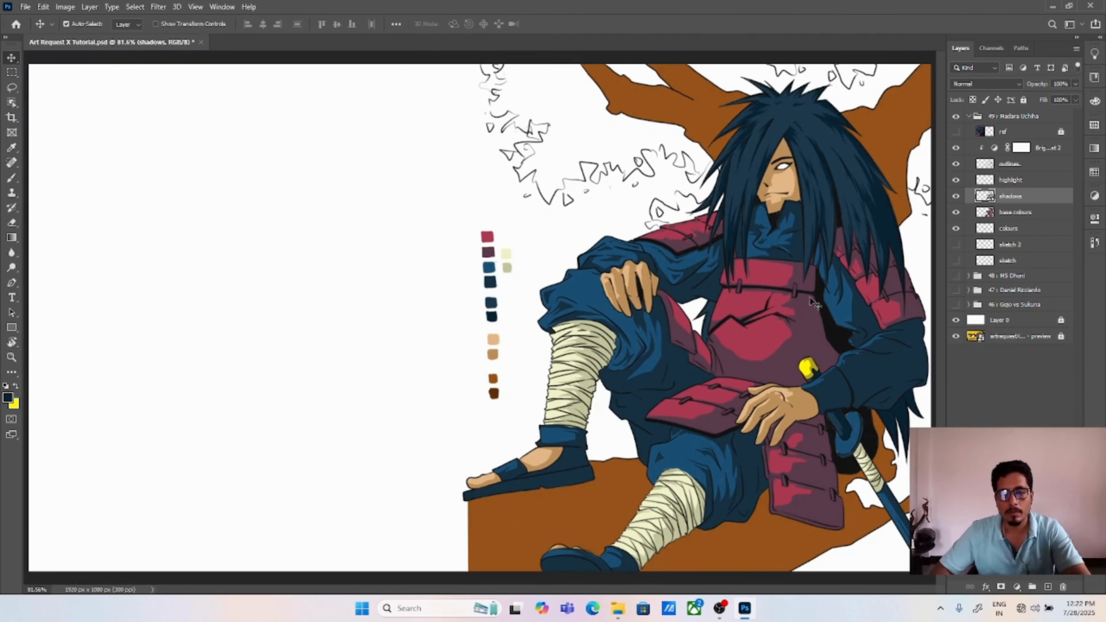
Step: On the base colours layer, lasso a jagged extension of the trunk past the sandal toe, fill it with the sampled brown and deselect
left_click(1023, 216)
key("l")
key("ctrl+plus")
key("ctrl+plus")
left_click_drag(479, 500, 520, 231)
left_click(533, 225)
key("ctrl+plus")
mouse_move(458, 525)
left_mouse_down()
mouse_move(462, 227)
mouse_move(371, 233)
mouse_move(422, 284)
mouse_move(420, 412)
mouse_move(494, 568)
mouse_move(488, 276)
left_mouse_up()
left_click_drag(518, 238, 519, 237)
key("i")
left_click(691, 340)
key("alt+BackSpace")
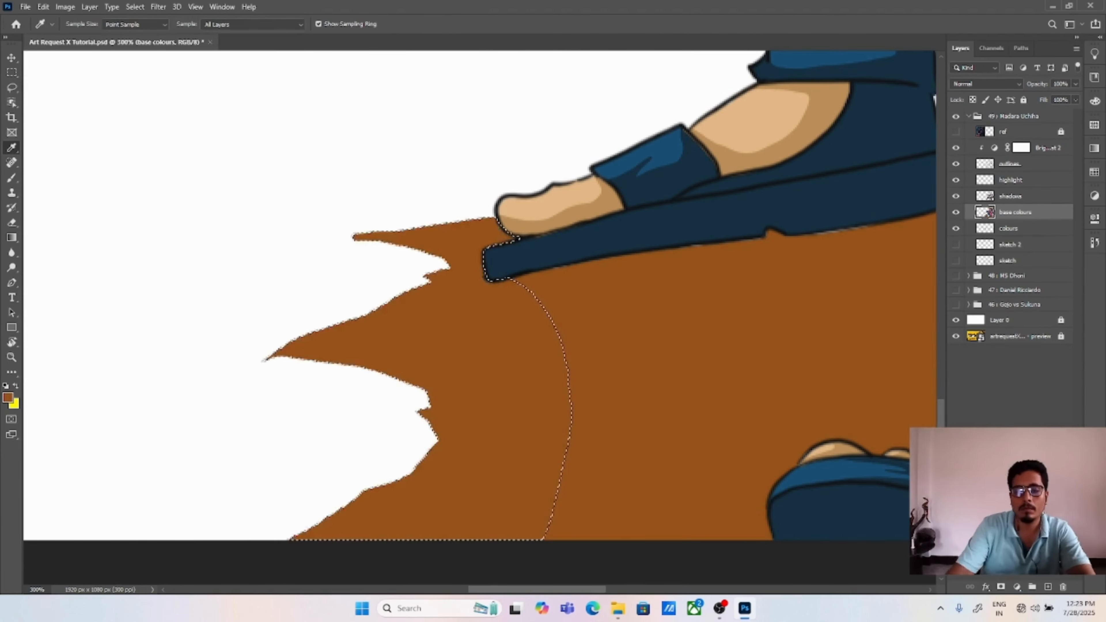
key("ctrl+d")
key("ctrl+0")
Step: Select the colours layer and add green and dark green swatches beside the brown ones
key("v")
key("ctrl+plus")
key("ctrl+plus")
key("ctrl+plus")
left_click_drag(710, 115, 592, 413)
left_click(1008, 229)
key("ctrl+minus")
Step: On the base colours layer, lasso the jagged outer contour of the large foliage mass beside the tree branch
left_click_drag(514, 217, 529, 420)
key("l")
left_click(1015, 212)
mouse_move(417, 94)
left_mouse_down()
mouse_move(420, 146)
mouse_move(457, 187)
mouse_move(457, 230)
left_mouse_up()
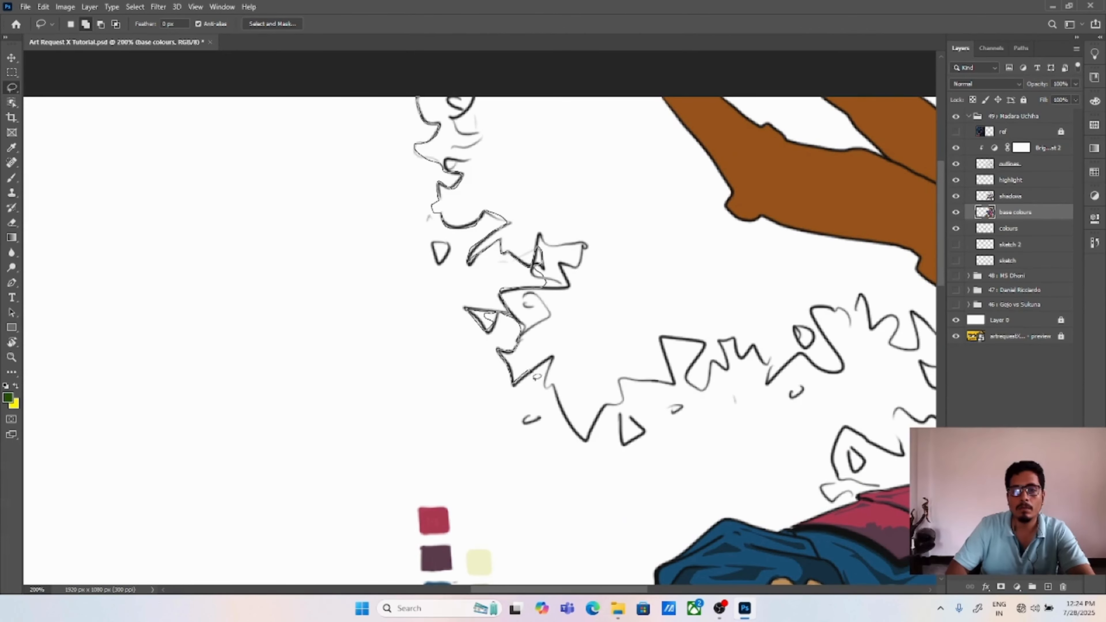
left_click_drag(530, 371, 417, 94)
Step: Add the small loose leaves and the next stretch of jagged foliage up to the branch to the selection
mouse_move(562, 370)
left_mouse_down()
mouse_move(489, 341)
mouse_move(530, 377)
mouse_move(639, 345)
mouse_move(486, 299)
mouse_move(462, 340)
left_mouse_up()
left_click_drag(456, 358, 467, 362)
left_click_drag(451, 383, 465, 384)
left_click_drag(542, 387, 560, 383)
left_click_drag(592, 380, 605, 374)
mouse_move(655, 334)
left_mouse_down()
mouse_move(567, 397)
mouse_move(692, 388)
mouse_move(544, 192)
mouse_move(518, 201)
mouse_move(501, 132)
mouse_move(472, 142)
left_mouse_up()
Step: Subtract the small gaps inside the large foliage mass from the selection
left_click_drag(590, 392, 538, 336)
left_click_drag(606, 332, 597, 343)
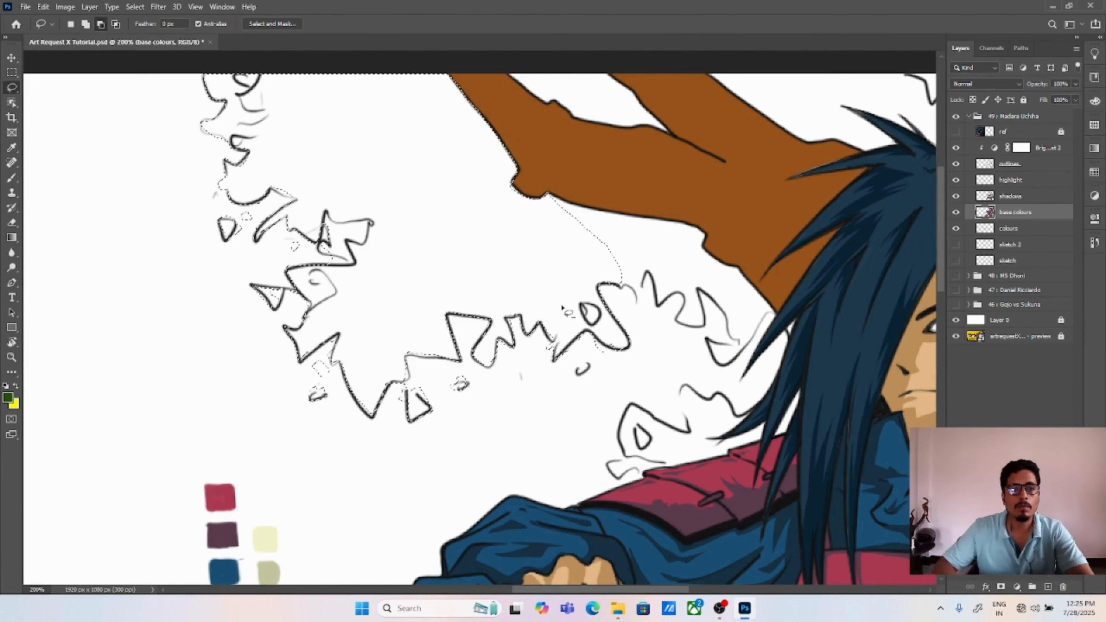
left_click_drag(582, 304, 580, 310)
left_click_drag(240, 179, 244, 175)
left_click_drag(255, 182, 259, 182)
left_click_drag(349, 236, 351, 227)
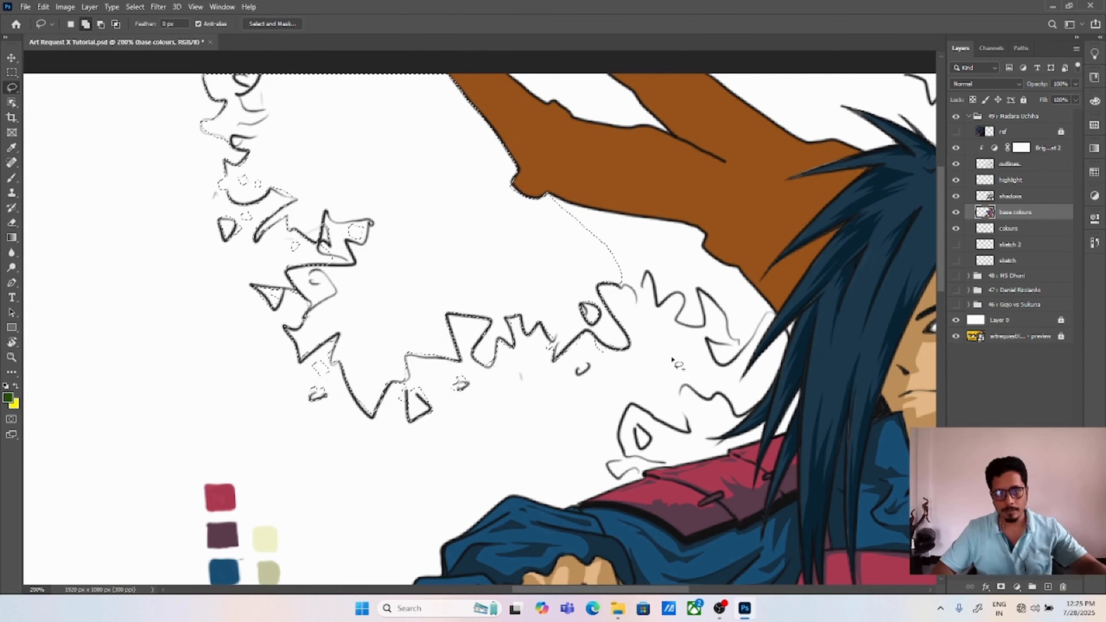
Step: Add the foliage clump above the shoulder armour to the selection and exclude its inner gap
key("ctrl+plus")
left_click_drag(688, 401, 508, 269)
mouse_move(535, 428)
left_mouse_down()
mouse_move(509, 361)
mouse_move(559, 336)
mouse_move(595, 296)
mouse_move(713, 334)
left_mouse_up()
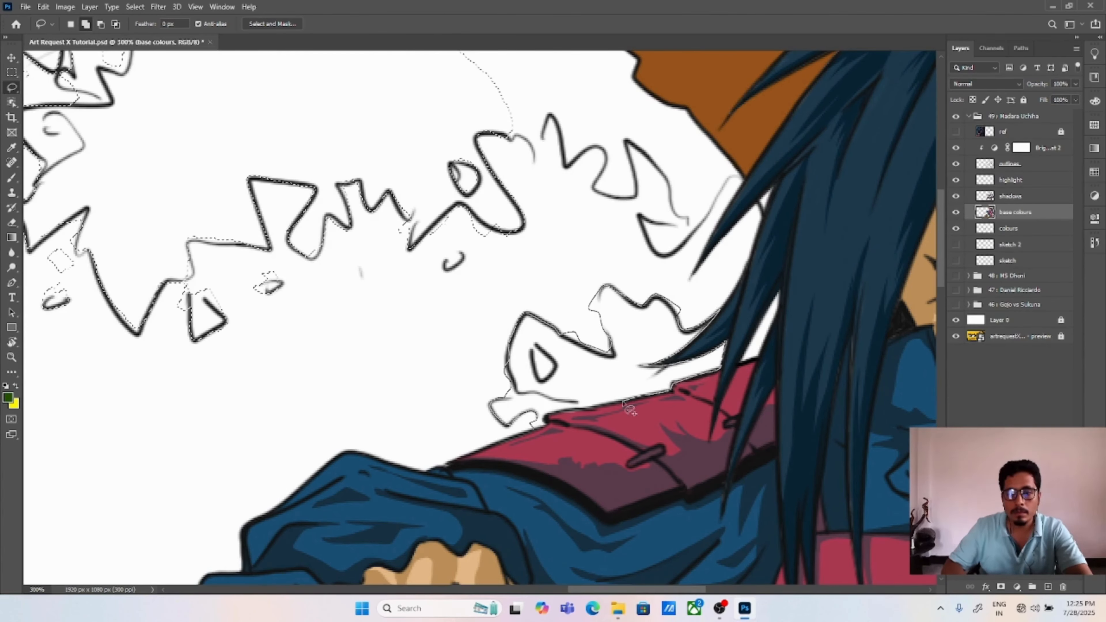
left_click_drag(535, 429, 536, 429)
mouse_move(742, 361)
left_mouse_down()
mouse_move(766, 326)
mouse_move(740, 362)
left_mouse_up()
mouse_move(532, 349)
left_mouse_down()
mouse_move(540, 381)
mouse_move(535, 345)
left_mouse_up()
Step: Extend the selection over the foliage between the branch and the hair and in the gap between the two upper branches
left_click_drag(604, 137, 560, 294)
mouse_move(463, 289)
left_mouse_down()
mouse_move(618, 392)
mouse_move(685, 311)
left_mouse_up()
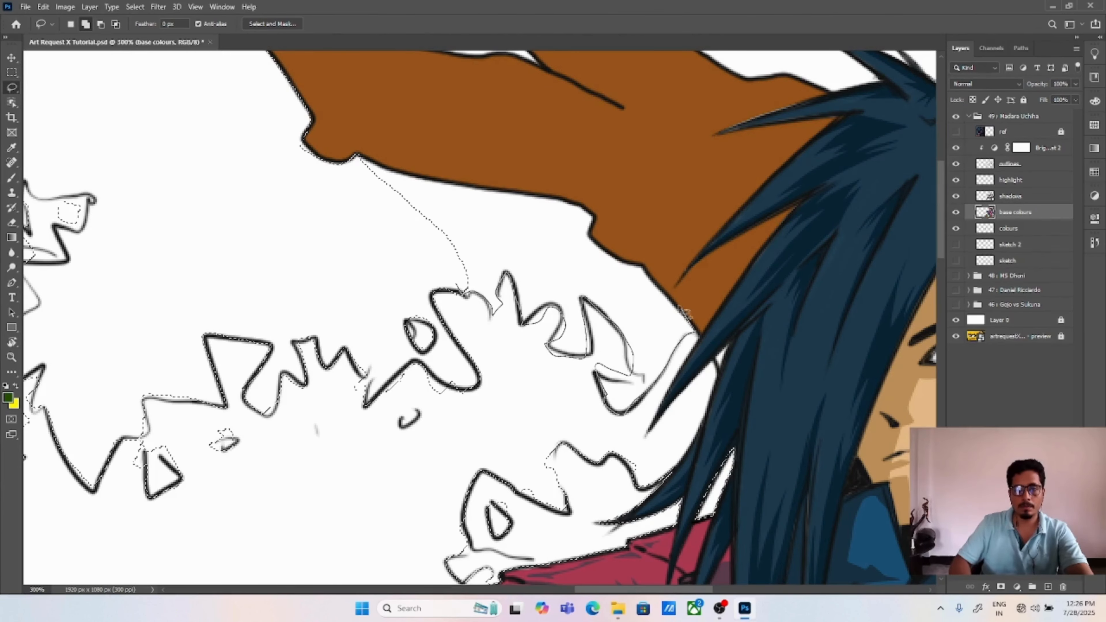
left_click_drag(359, 158, 358, 155)
left_click_drag(359, 158, 440, 453)
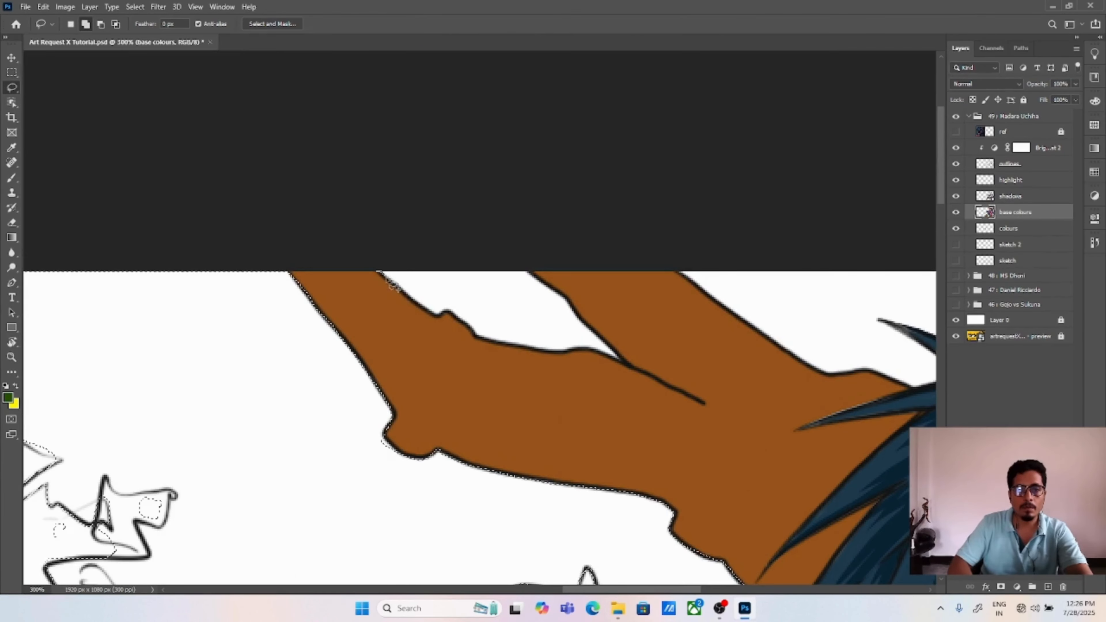
left_click_drag(378, 272, 386, 279)
mouse_move(478, 335)
left_mouse_down()
mouse_move(522, 333)
mouse_move(540, 357)
left_mouse_up()
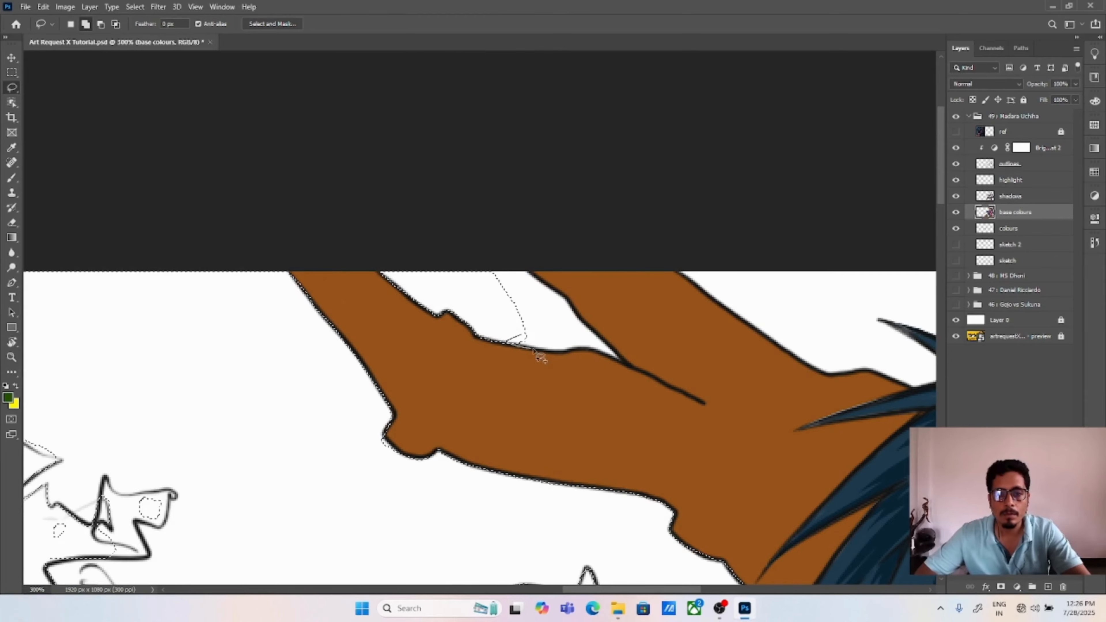
left_click_drag(611, 348, 536, 283)
Step: Sample the bright green swatch, fill the selected foliage with it and deselect
left_click_drag(454, 375, 659, 175)
key("i")
left_click(270, 504)
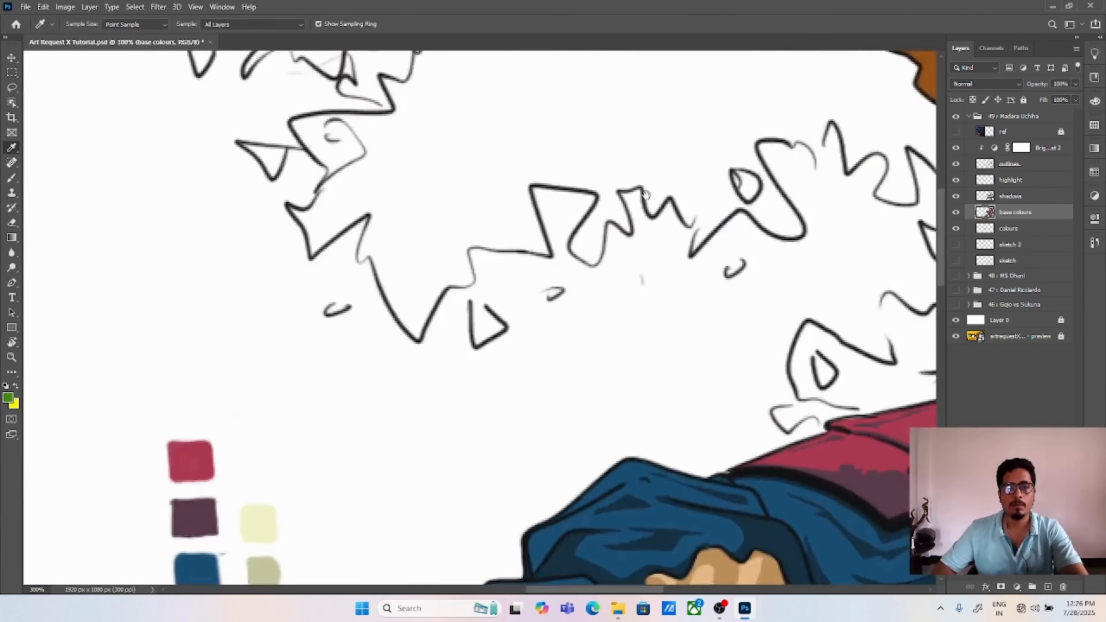
key("ctrl+0")
key("alt+BackSpace")
key("ctrl+d")
Step: Lasso the foliage at the canvas's far right edge beside the trunk, with its loose leaf and inner gap
key("ctrl+plus")
left_click_drag(875, 169, 567, 423)
key("ctrl+plus")
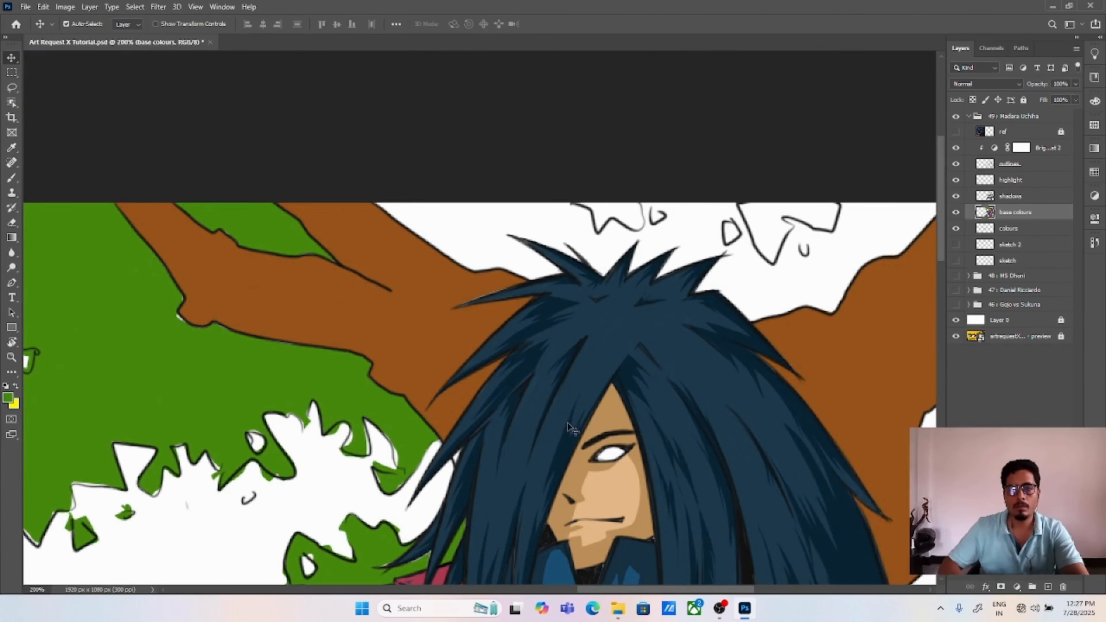
key("l")
left_click_drag(648, 220, 638, 199)
mouse_move(681, 330)
left_mouse_down()
mouse_move(647, 168)
mouse_move(590, 279)
left_mouse_up()
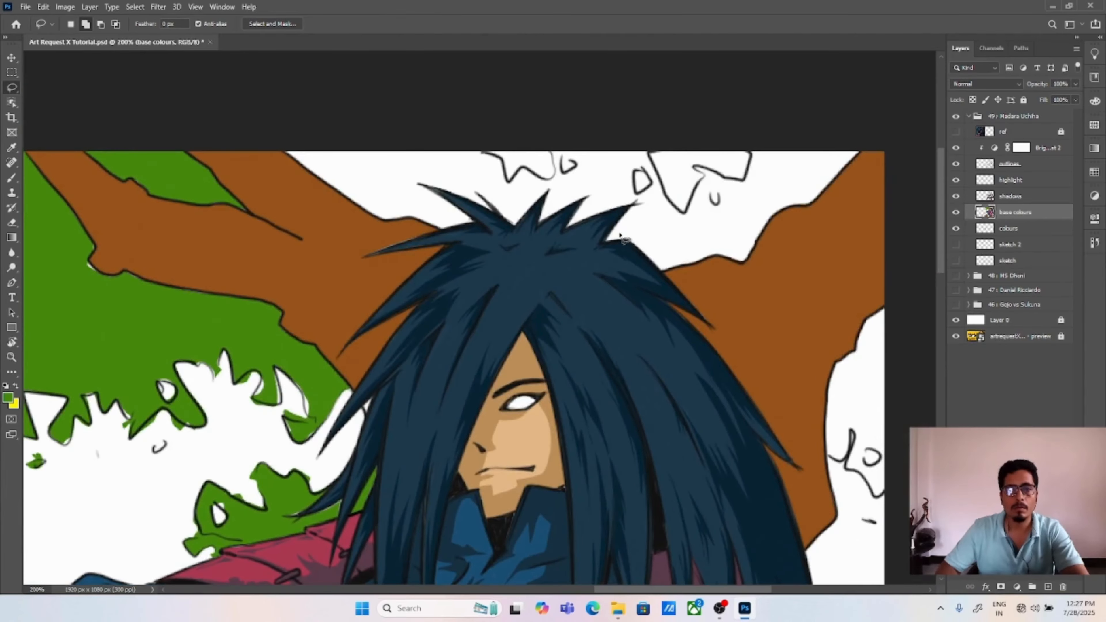
key("ctrl+0")
key("ctrl+plus")
key("ctrl+plus")
left_click_drag(883, 150, 502, 330)
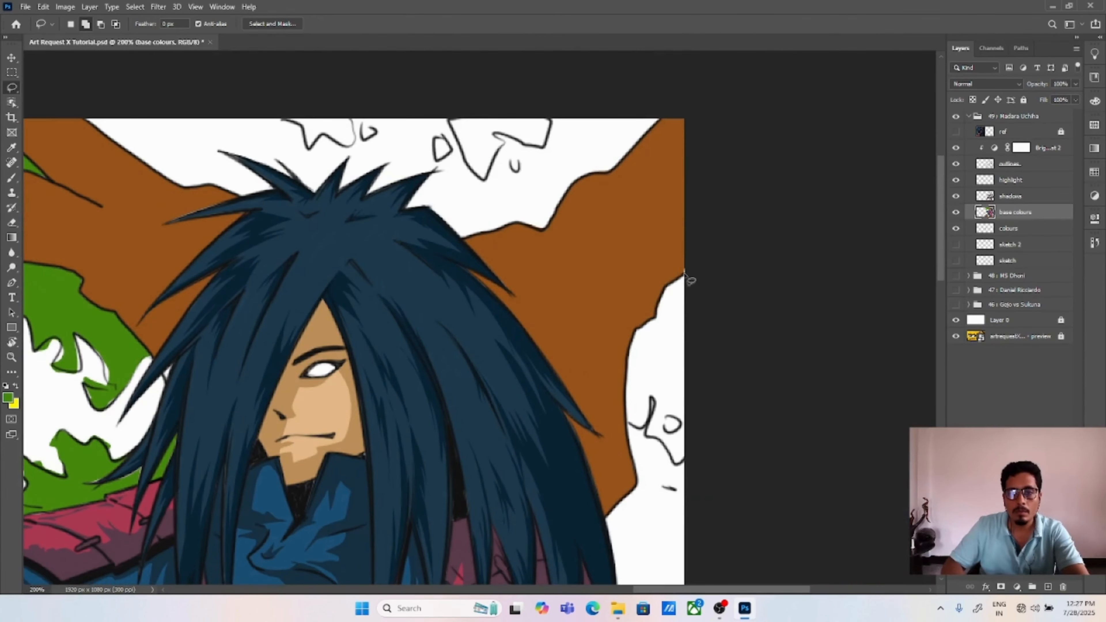
left_click_drag(686, 460, 689, 454)
left_click_drag(663, 487, 675, 489)
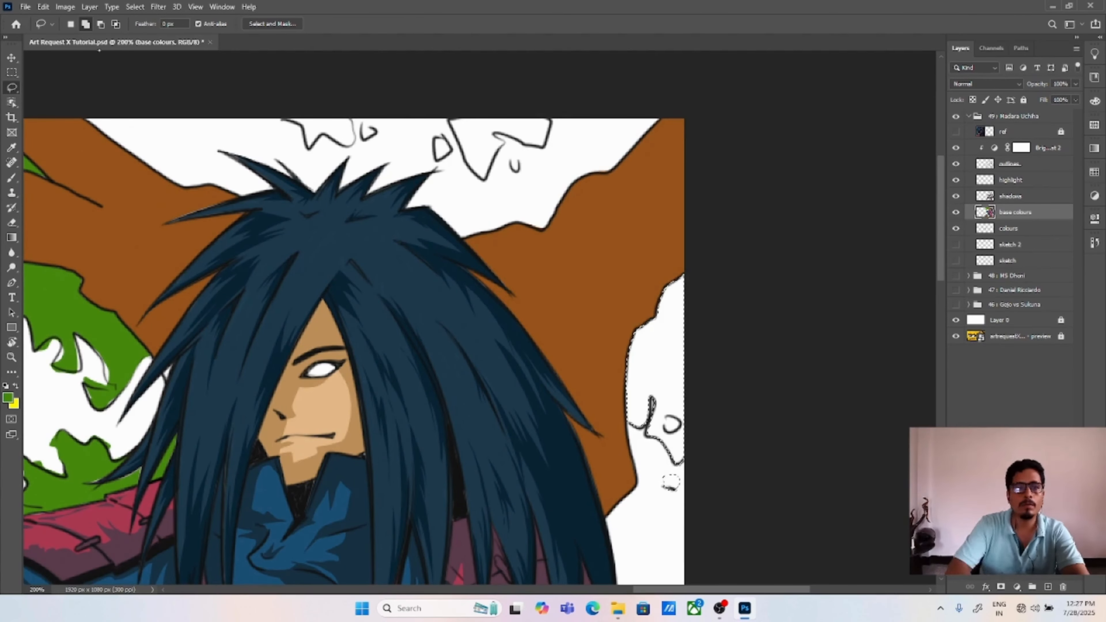
left_click_drag(665, 423, 666, 419)
Step: Add the leaf clusters along the upper canvas edge above the hair to the selection and fill the foliage with bright green
mouse_move(283, 118)
left_mouse_down()
mouse_move(311, 148)
mouse_move(351, 116)
left_mouse_up()
left_click_drag(362, 126, 368, 139)
mouse_move(448, 123)
left_mouse_down()
mouse_move(455, 150)
mouse_move(501, 174)
mouse_move(542, 157)
left_mouse_up()
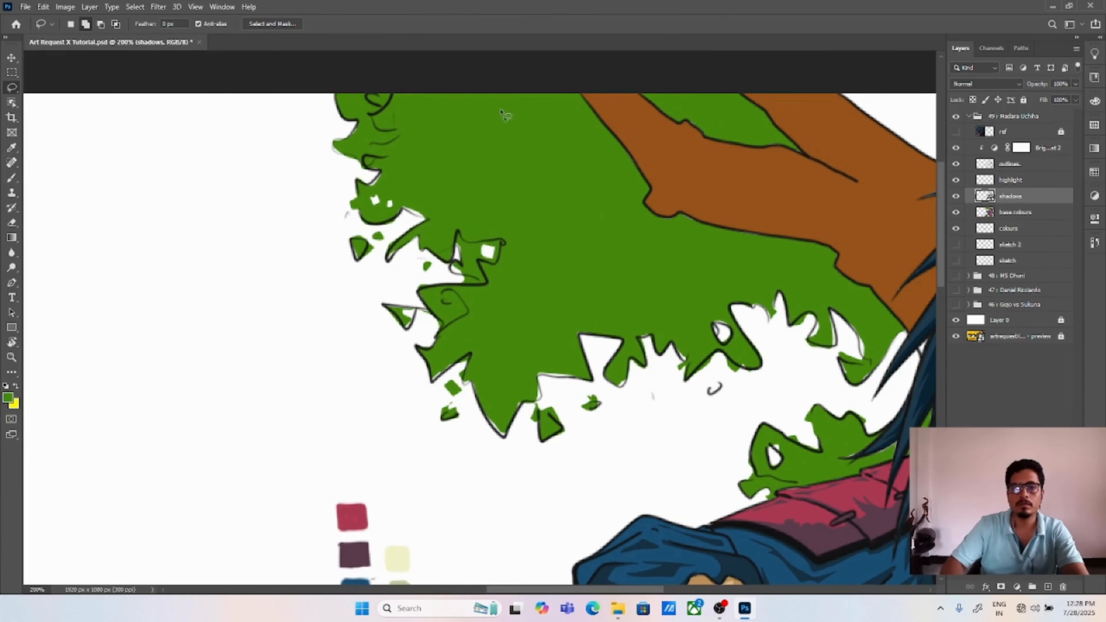
Step: On the shadows layer, lasso the foliage shadow from the canvas's upper edge to the branch, adding jagged leaf-shaped patches along its contour
mouse_move(407, 93)
left_mouse_down()
mouse_move(455, 191)
mouse_move(637, 244)
left_mouse_up()
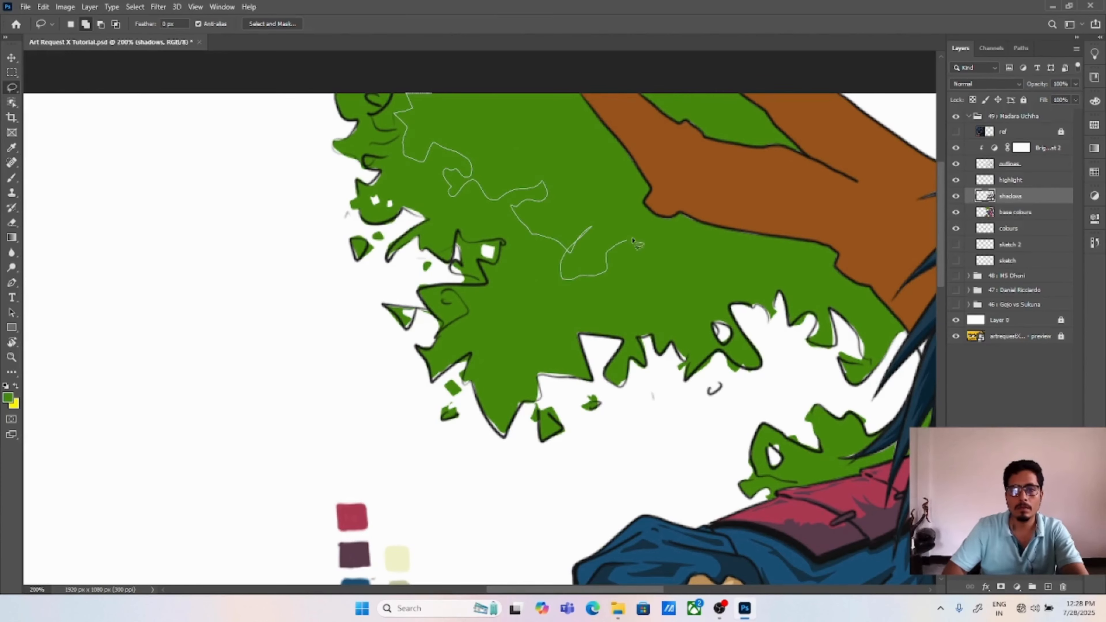
left_click_drag(610, 130, 586, 96)
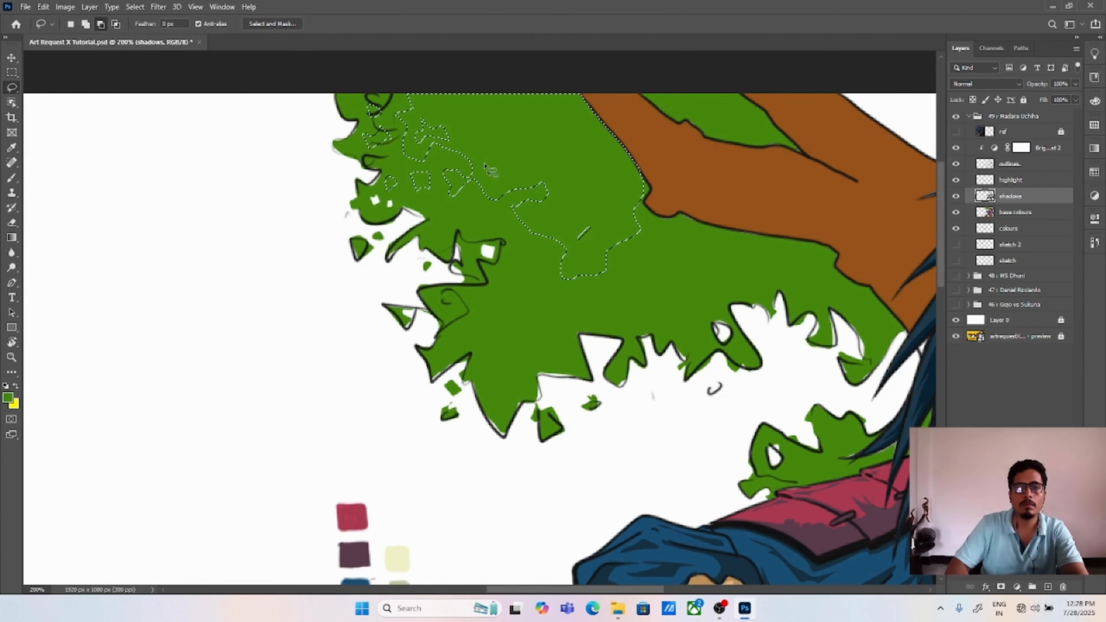
left_click(86, 24)
left_click_drag(437, 221, 469, 257)
mouse_move(538, 224)
left_mouse_down()
mouse_move(509, 261)
mouse_move(600, 308)
mouse_move(574, 276)
left_mouse_up()
left_click_drag(472, 298, 494, 310)
left_click_drag(531, 344, 547, 335)
left_click_drag(576, 318, 594, 311)
Step: Extend the foliage shadow selection down from the knot and along the branch's underside, with jagged leaf-shaped patches and small cut-outs
left_click_drag(639, 177, 576, 235)
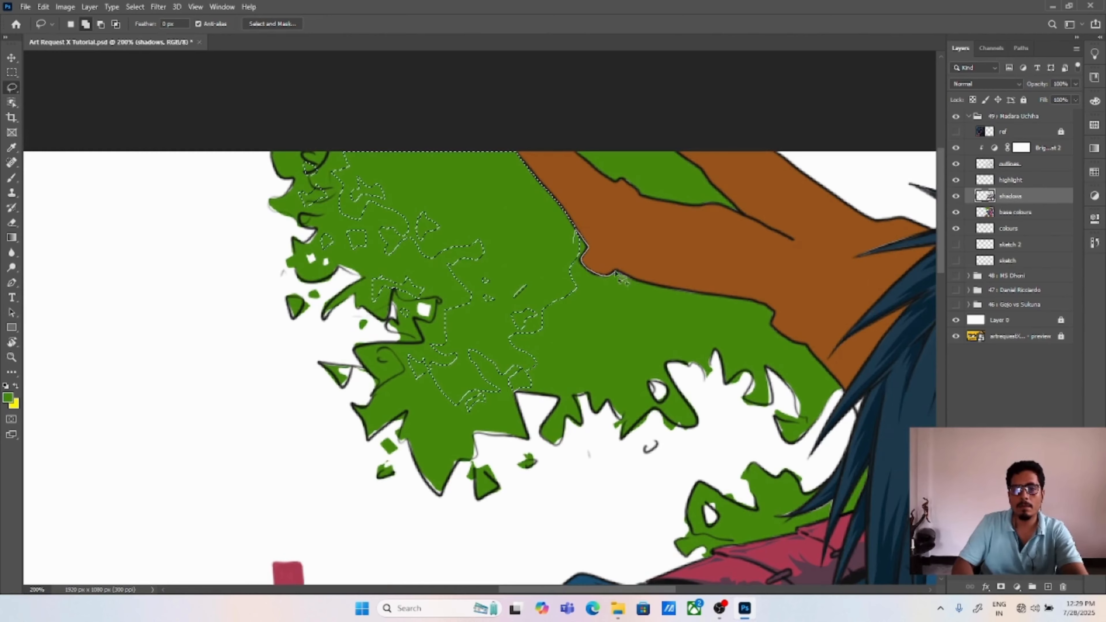
mouse_move(725, 297)
left_mouse_down()
mouse_move(546, 329)
mouse_move(574, 247)
left_mouse_up()
left_click_drag(577, 336, 581, 348)
left_click_drag(557, 355, 562, 353)
left_click(101, 24)
left_click_drag(631, 340, 640, 334)
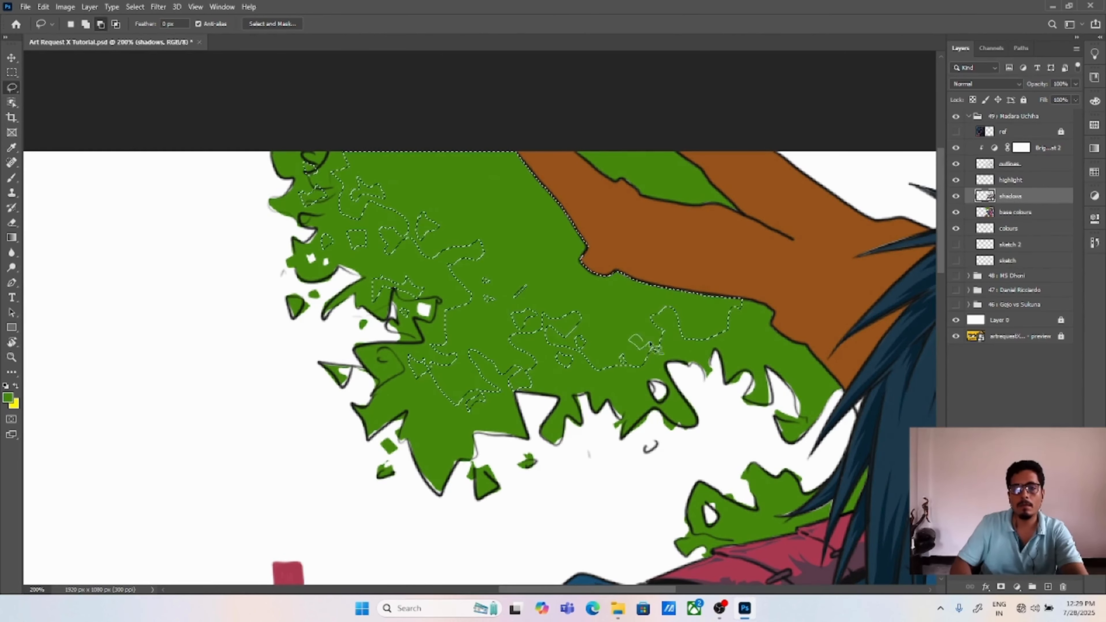
Step: Add small leaf-shaped patches to the foliage shadow selection and continue it under the branch to the hair
left_click_drag(450, 379, 452, 378)
left_click_drag(638, 321, 673, 342)
left_click_drag(610, 374, 624, 377)
left_click_drag(633, 373, 636, 377)
left_click_drag(417, 401, 421, 400)
mouse_move(735, 299)
left_mouse_down()
mouse_move(758, 331)
mouse_move(721, 333)
mouse_move(692, 319)
left_mouse_up()
mouse_move(772, 323)
left_mouse_down()
mouse_move(795, 345)
mouse_move(771, 349)
left_mouse_up()
Step: Add the foliage between the two branches to the shadow selection and fill the selection with dark green
left_click_drag(574, 151, 644, 194)
key("ctrl+z")
left_click_drag(573, 151, 594, 169)
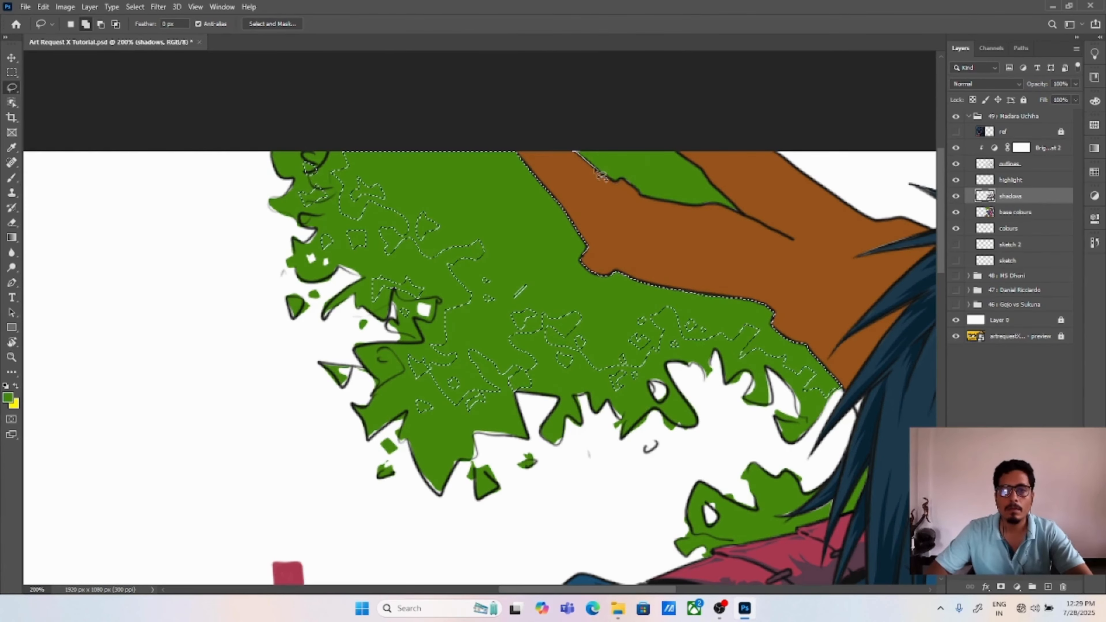
left_click_drag(656, 193, 692, 210)
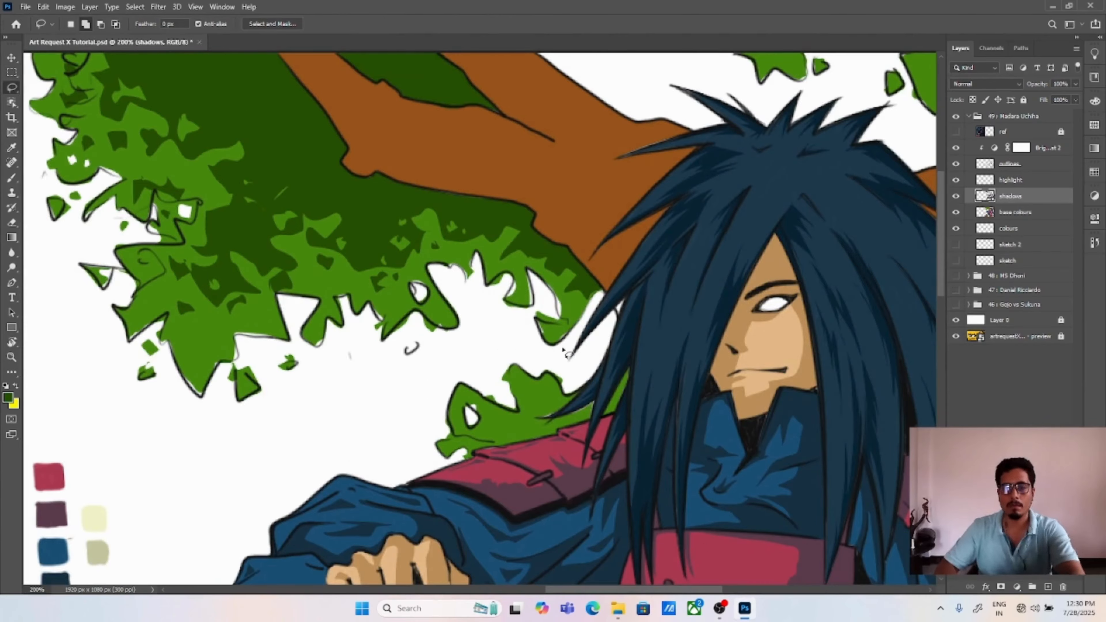
Step: Lasso the shadow on the small foliage clump above the shoulder armour, fill it with dark green and save the document
mouse_move(544, 411)
left_mouse_down()
mouse_move(579, 391)
mouse_move(517, 430)
left_mouse_up()
left_click_drag(605, 413, 616, 412)
scroll(513, 453, "up", 2)
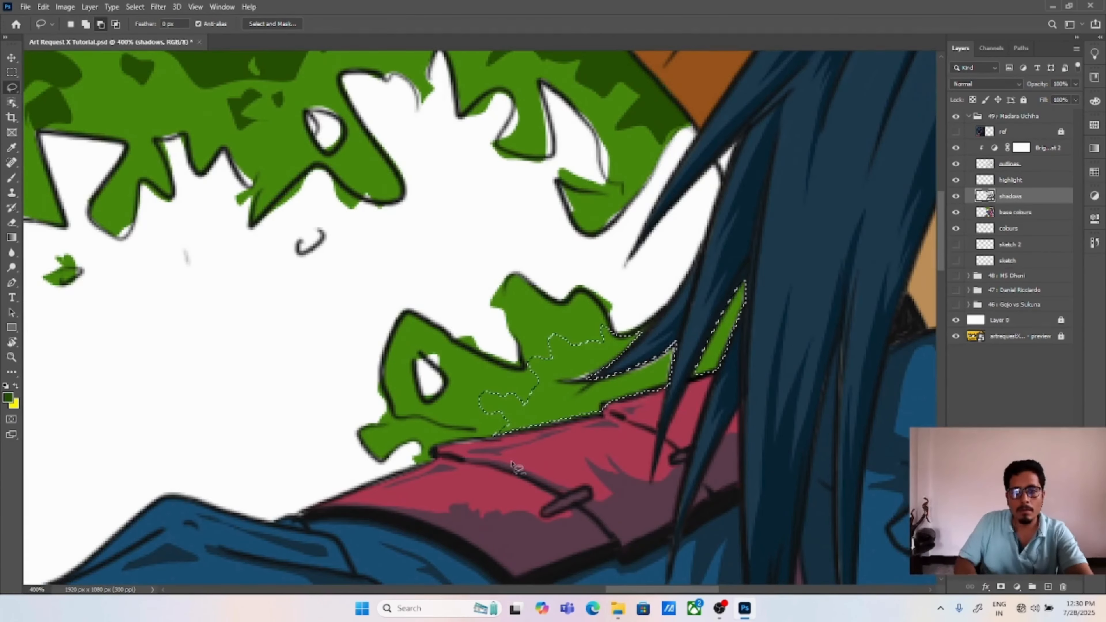
key("alt+BackSpace")
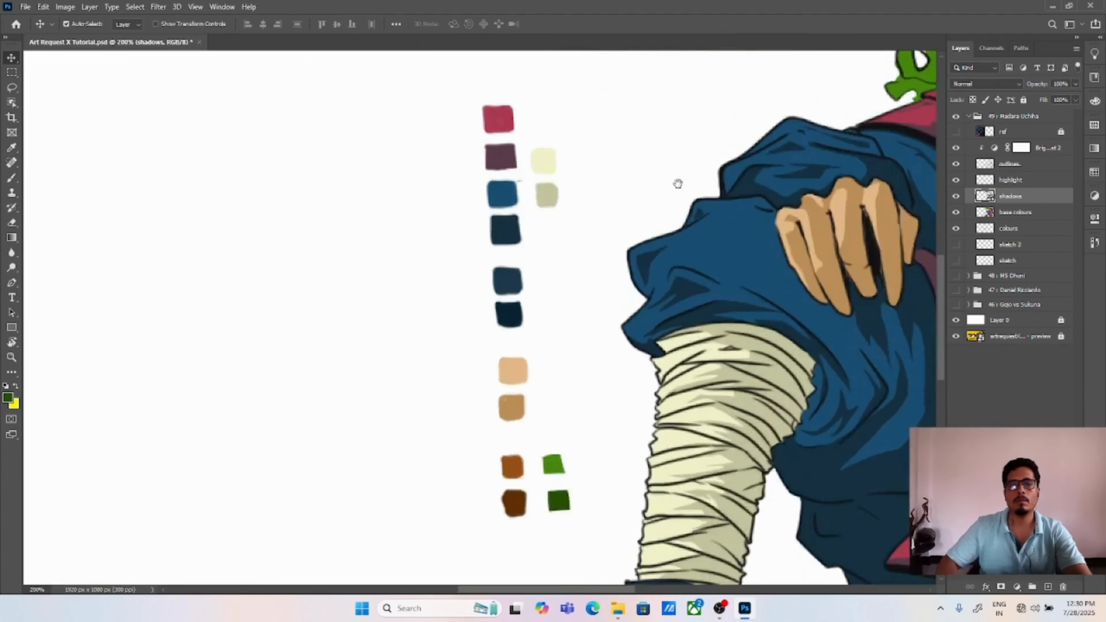
left_click_drag(678, 183, 273, 566)
key("ctrl+s")
Step: Lasso jagged bark shadows along the upper sides of both branches and fill them with the sampled dark brown
key("l")
mouse_move(346, 214)
left_mouse_down()
mouse_move(423, 300)
mouse_move(583, 353)
mouse_move(574, 290)
left_mouse_up()
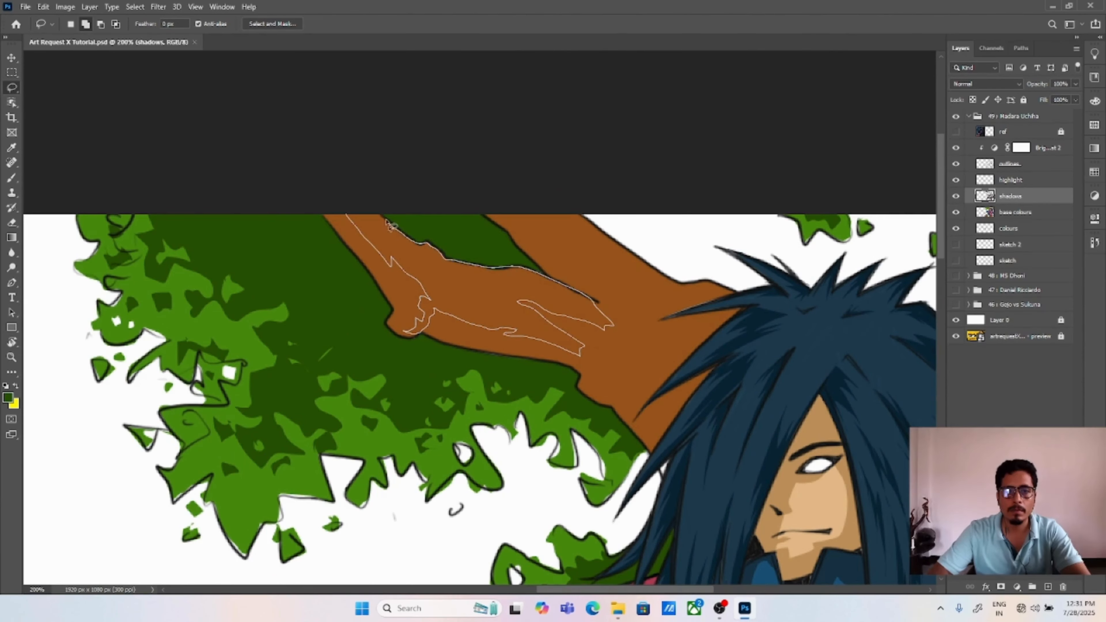
left_click_drag(391, 225, 390, 224)
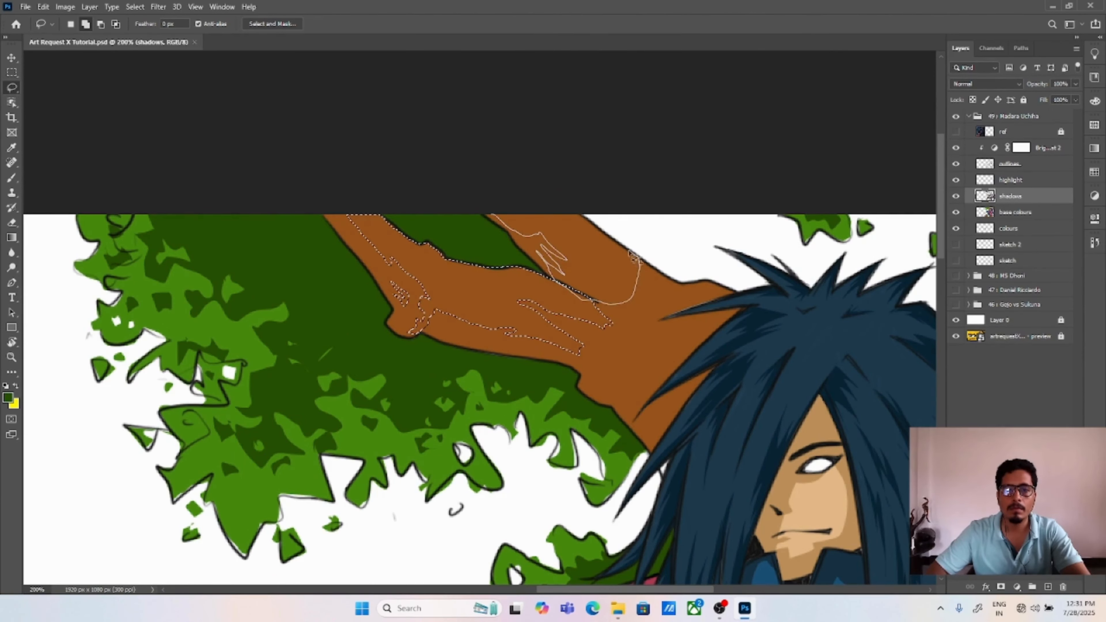
key("i")
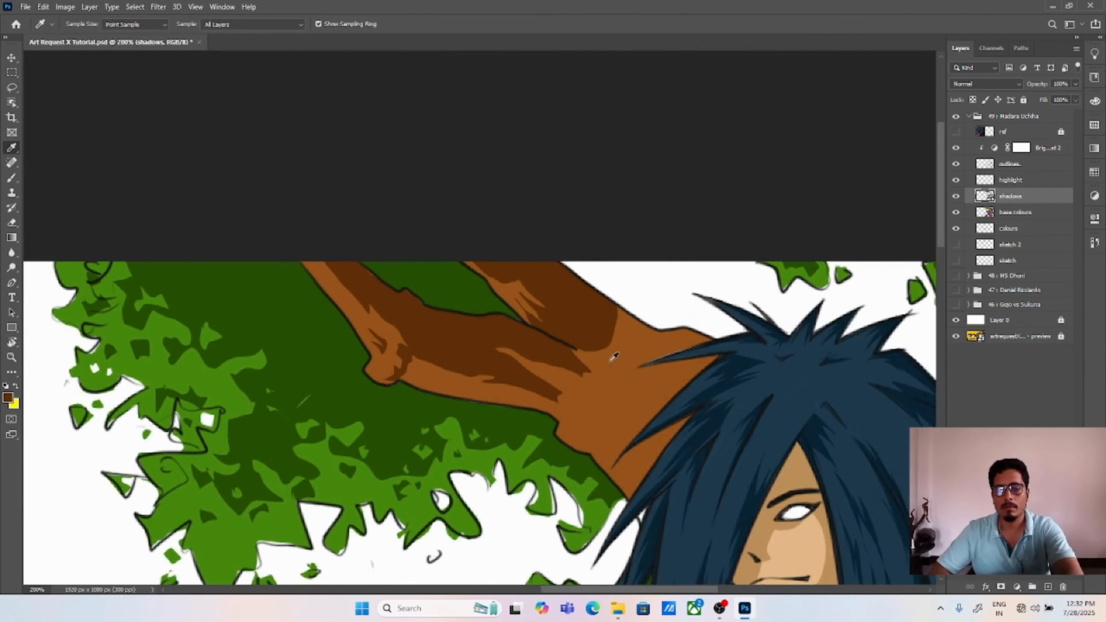
Step: Lasso a narrow elongated shadow patch within the light bark streaks of the upper branch
key("l")
left_click_drag(614, 357, 491, 269)
left_click_drag(429, 224, 430, 222)
left_click_drag(512, 258, 495, 250)
key("ctrl+plus")
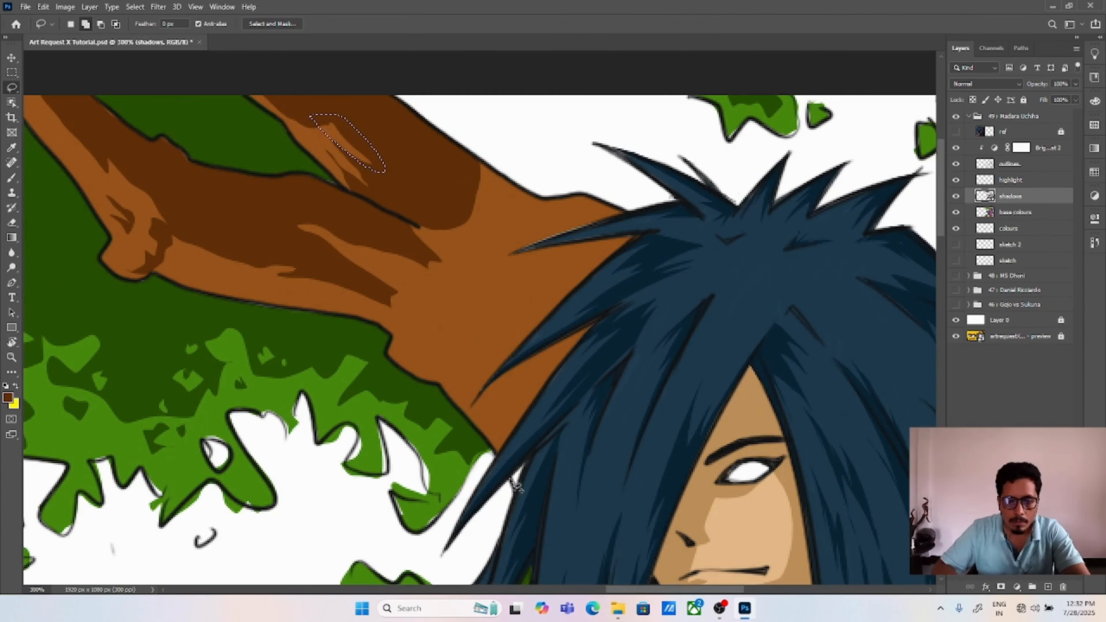
Step: Add the trunk shadow between the branch fork and the hair spikes to the selection, with separate jagged bark patches beside it
mouse_move(419, 241)
left_mouse_down()
mouse_move(495, 320)
mouse_move(435, 370)
mouse_move(547, 315)
mouse_move(611, 239)
left_mouse_up()
left_click_drag(527, 254, 609, 209)
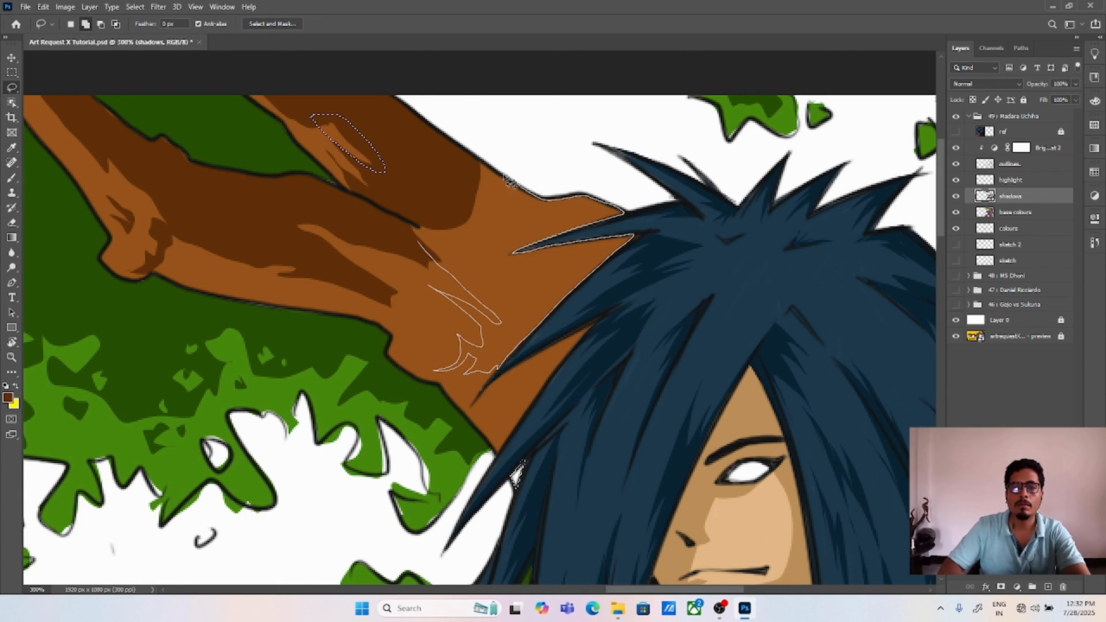
left_click_drag(504, 175, 416, 241)
left_click_drag(403, 351, 398, 291)
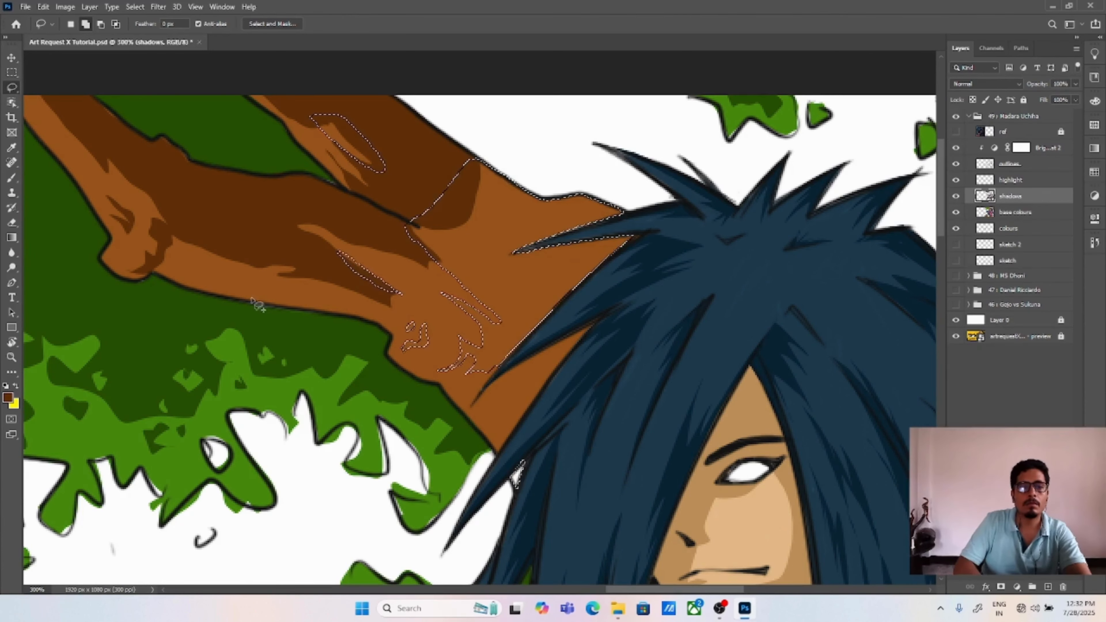
Step: Add thin shadows along the branch's lower edge and a jagged patch beside the hair, fill the selection with dark brown and deselect
left_click_drag(281, 290, 278, 288)
left_click_drag(377, 323, 315, 310)
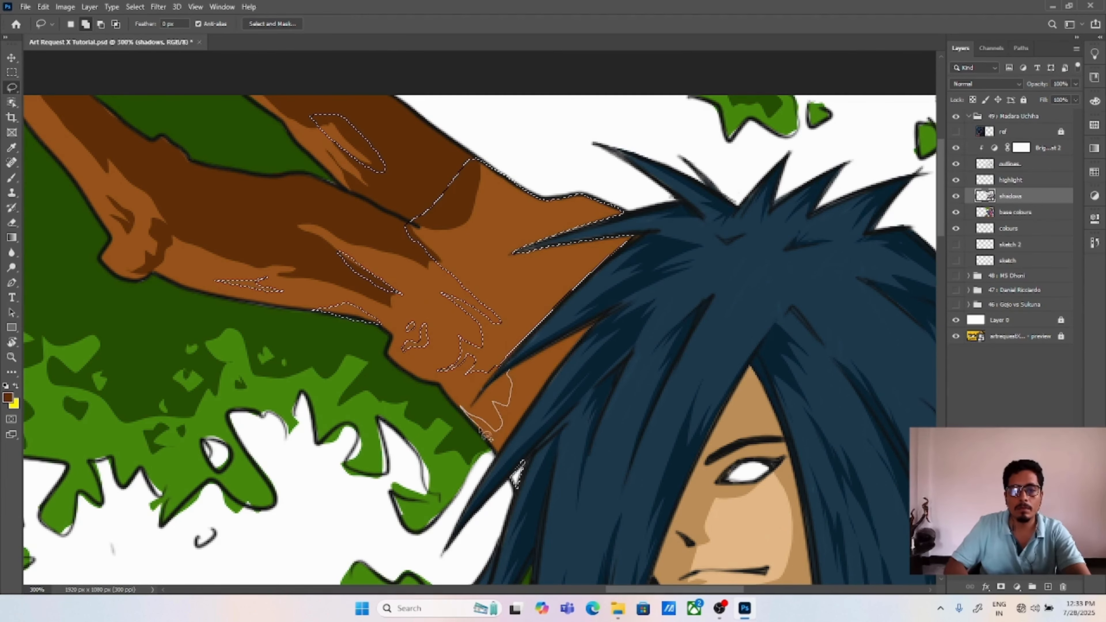
mouse_move(479, 429)
left_mouse_down()
mouse_move(569, 355)
mouse_move(587, 323)
left_mouse_up()
key("alt+BackSpace")
key("ctrl+d")
Step: Lasso a jagged shadow across the upper trunk between the hair and the canvas's far right edge
key("ctrl+0")
key("ctrl+plus")
key("ctrl+plus")
left_click_drag(747, 73, 757, 72)
left_click_drag(668, 135, 669, 139)
mouse_move(628, 169)
left_mouse_down()
mouse_move(631, 215)
mouse_move(627, 170)
mouse_move(685, 191)
mouse_move(716, 185)
mouse_move(464, 366)
mouse_move(464, 283)
mouse_move(514, 429)
left_mouse_up()
key("ctrl+plus")
left_click_drag(428, 312, 383, 252)
left_click_drag(383, 252, 364, 188)
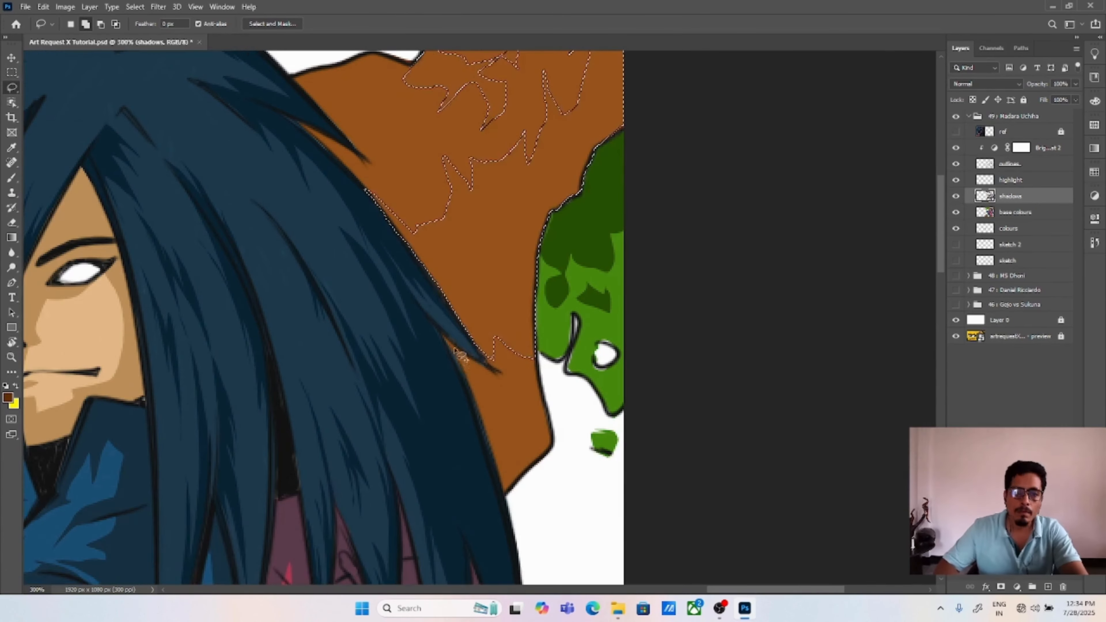
Step: Add the trunk's lower tip beside the hair to the selection, fill it with dark brown and deselect
mouse_move(462, 376)
left_mouse_down()
mouse_move(441, 330)
mouse_move(536, 367)
left_mouse_up()
left_click_drag(508, 492, 462, 376)
key("alt+BackSpace")
key("ctrl+d")
Step: Lasso the shadow on the brown tree section behind the sword hilt, between the black area and the hair tips
key("ctrl+minus")
key("ctrl+minus")
key("ctrl+plus")
key("ctrl+plus")
key("ctrl+plus")
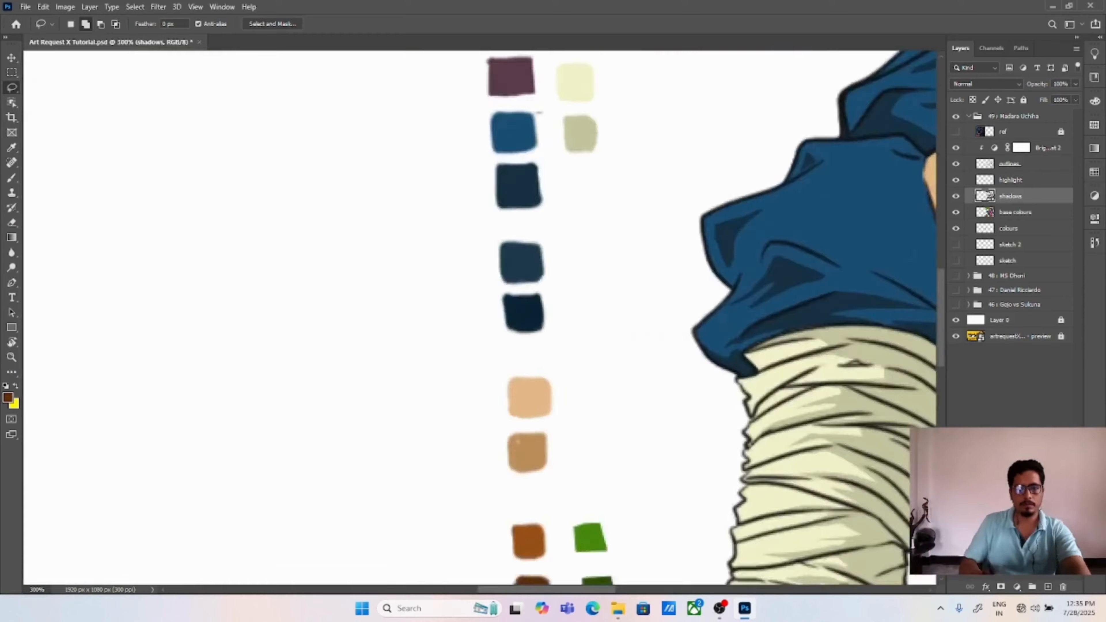
left_click_drag(805, 457, 326, 196)
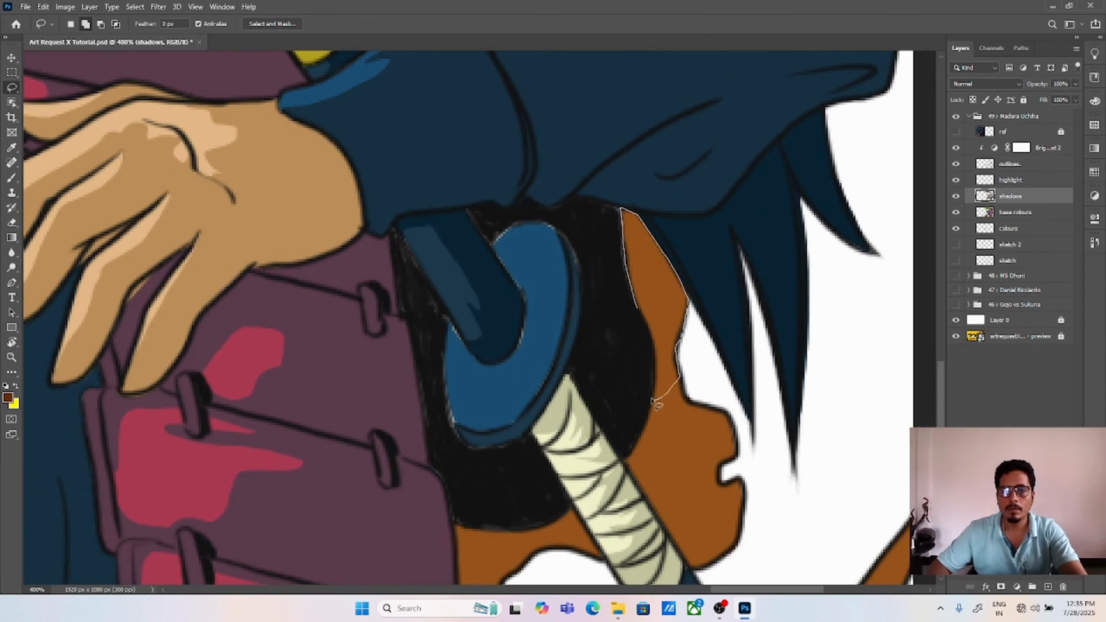
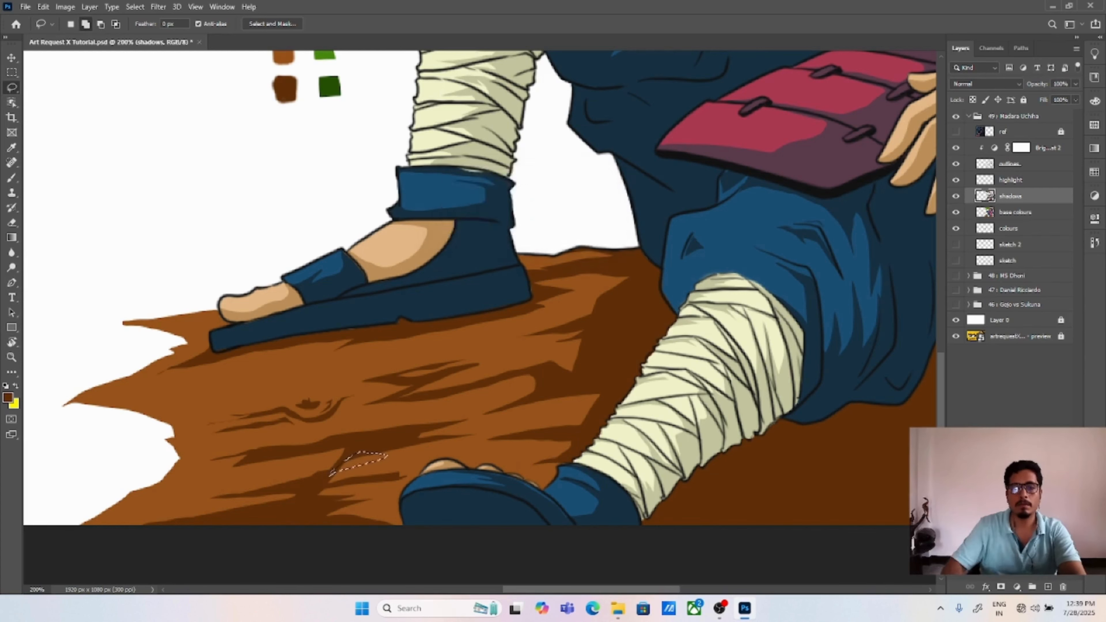
Step: Try to fill lassoed shadow patches across the lower log with dark brown on the shadows layer
key("alt+BackSpace")
left_click(538, 225)
mouse_move(539, 398)
left_mouse_down()
mouse_move(544, 422)
mouse_move(509, 375)
left_mouse_up()
left_click(538, 225)
key("ctrl+d")
mouse_move(561, 435)
left_mouse_down()
mouse_move(506, 452)
mouse_move(561, 435)
left_mouse_up()
mouse_move(342, 487)
left_mouse_down()
mouse_move(322, 499)
mouse_move(335, 492)
left_mouse_up()
Step: Try to fill the selected log patches with dark brown on the base colours layer, and clear the selection
key("alt+BackSpace")
left_click(533, 225)
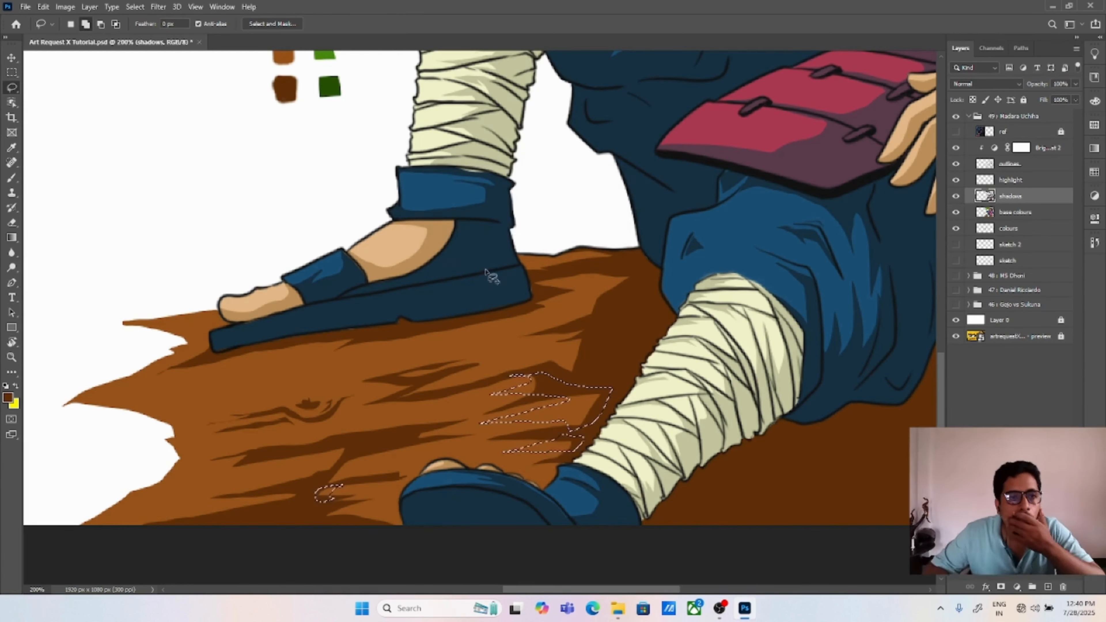
left_click(12, 58)
key("alt+BackSpace")
left_click(533, 226)
left_click(998, 366)
left_click(1015, 212)
key("alt+BackSpace")
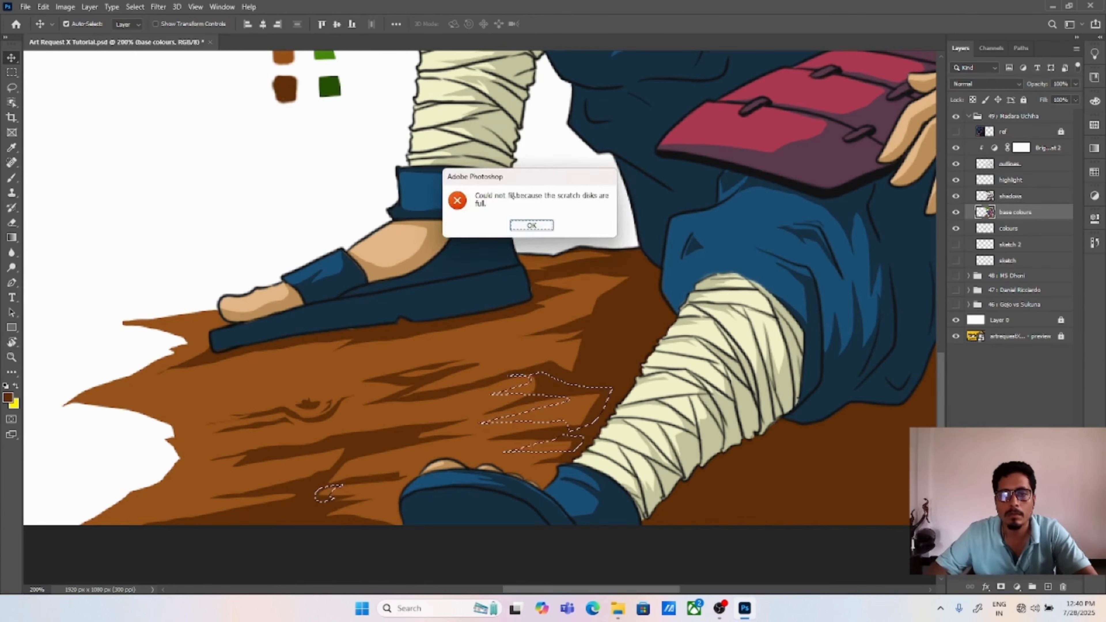
left_click(531, 226)
key("ctrl+d")
left_click(538, 225)
key("ctrl+0")
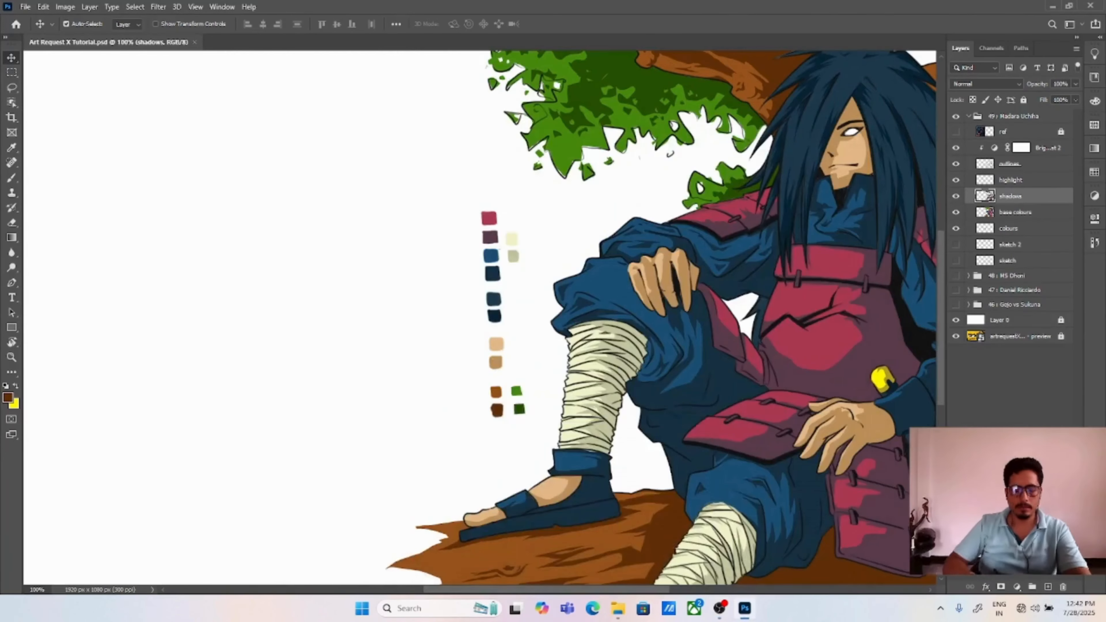
Step: Lasso the white of the character's eye on the base colours layer and fill it with pure red
scroll(649, 298, "up", 5)
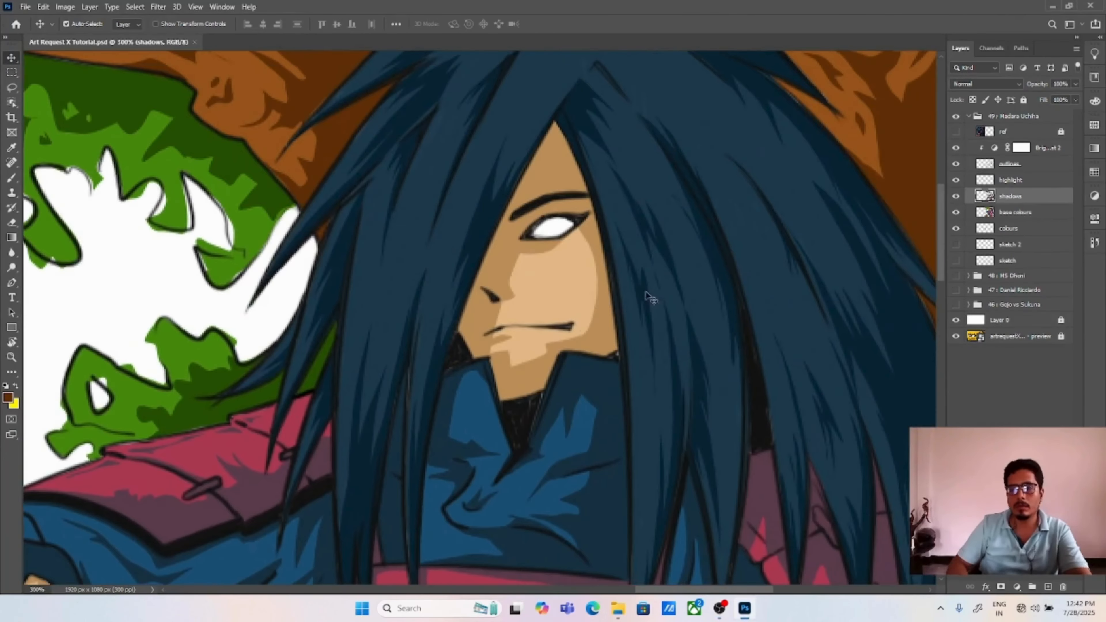
left_click(646, 292)
key("ctrl+plus")
key("ctrl+plus")
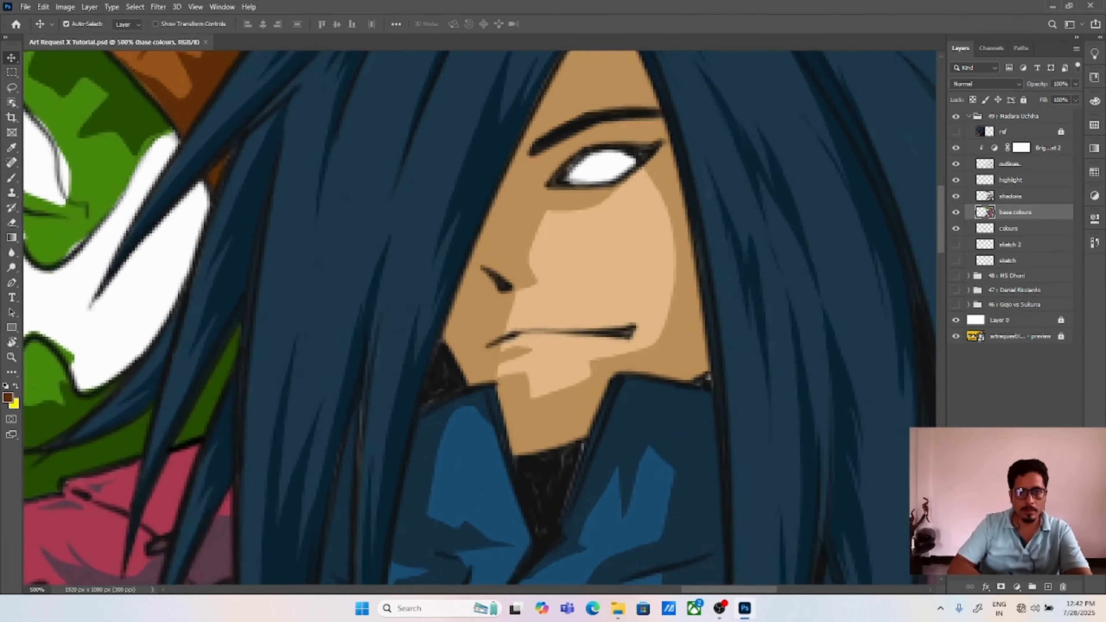
key("l")
mouse_move(568, 186)
left_mouse_down()
mouse_move(526, 265)
mouse_move(537, 264)
left_mouse_up()
left_click(7, 397)
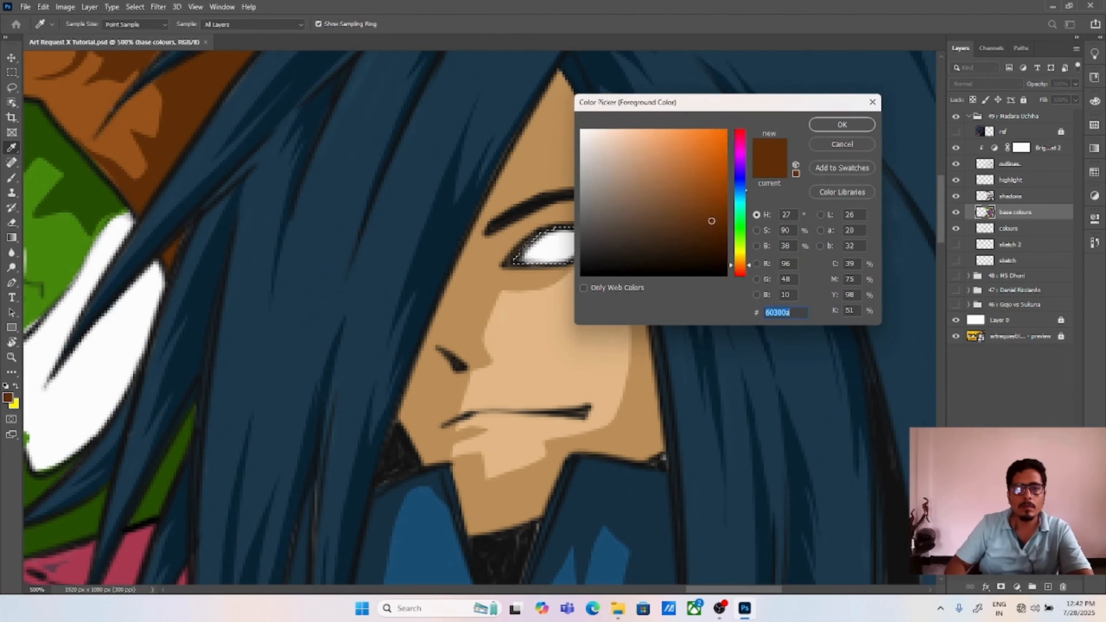
left_click(741, 276)
left_click(730, 129)
left_click(840, 124)
key("alt+BackSpace")
key("ctrl+d")
Step: Lasso small ring and comma shapes inside the red eye and fill them with black on the outlines layer
left_click(1010, 165)
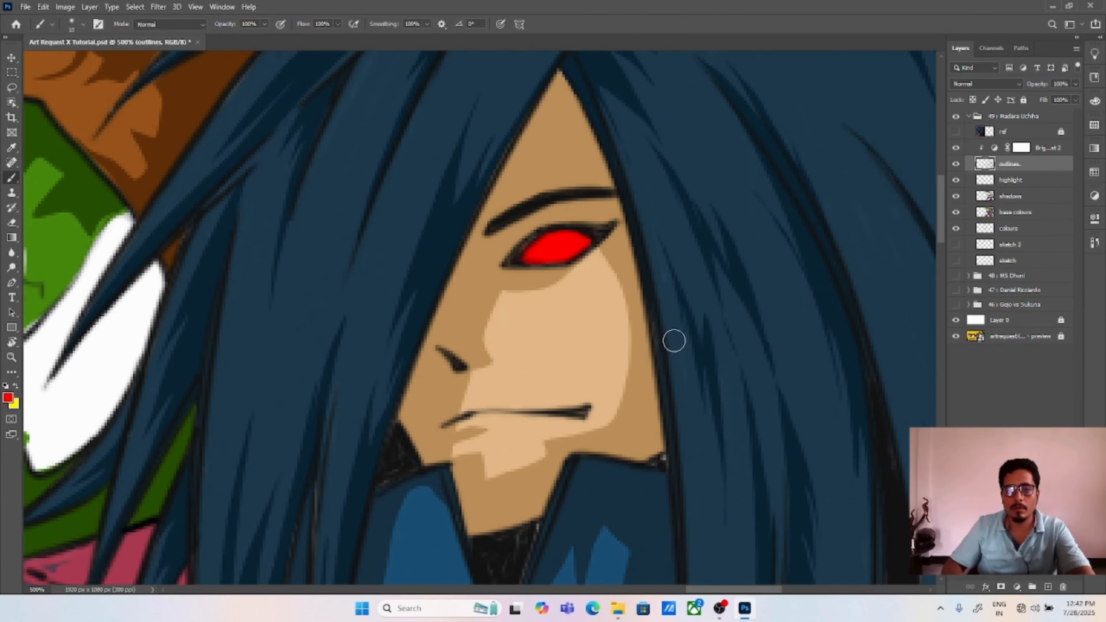
key("b")
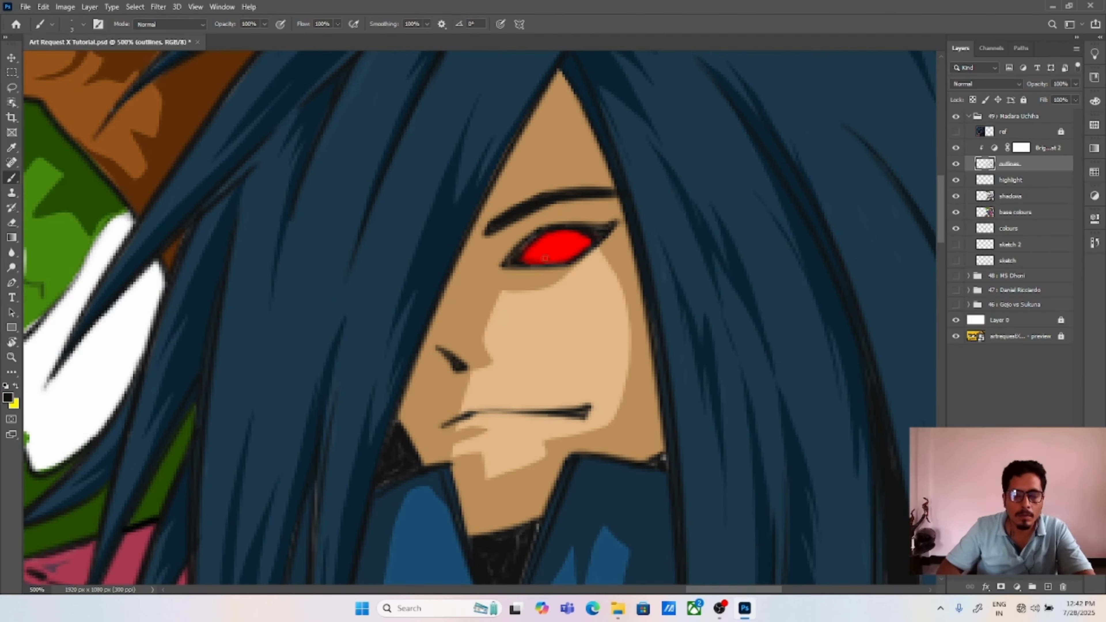
key("l")
key("ctrl+plus")
key("ctrl+plus")
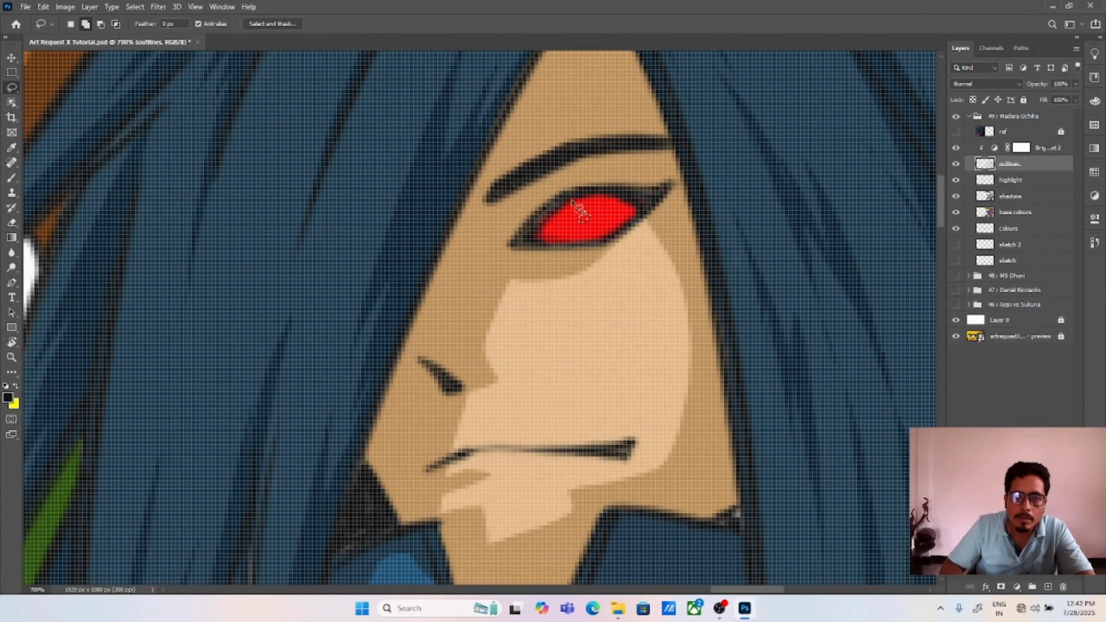
mouse_move(568, 203)
left_mouse_down()
mouse_move(563, 221)
mouse_move(598, 216)
left_mouse_up()
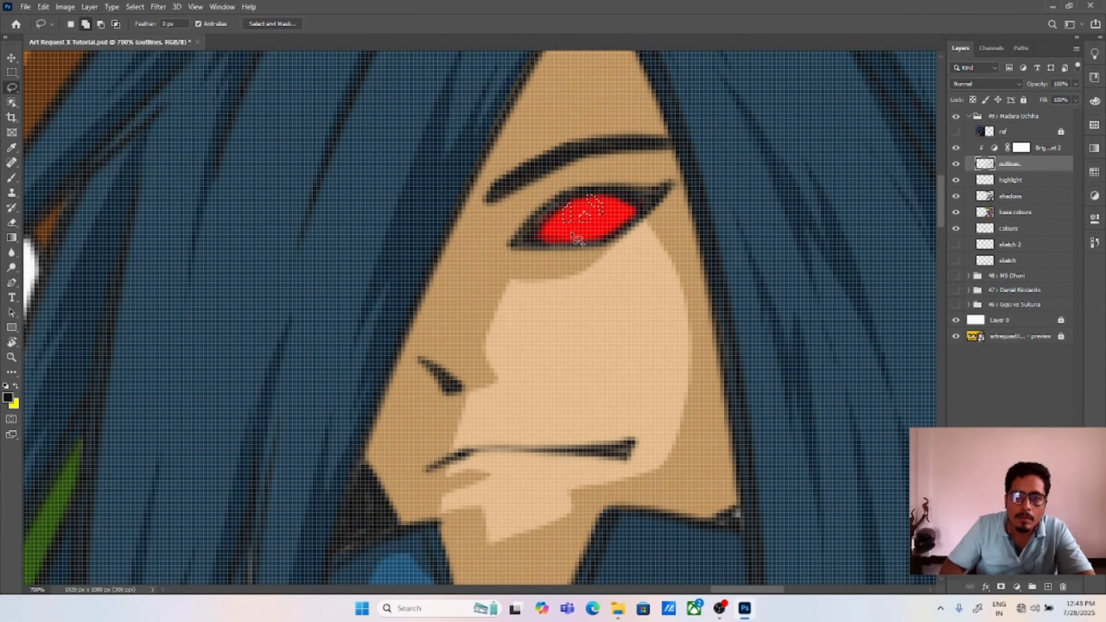
key("alt+BackSpace")
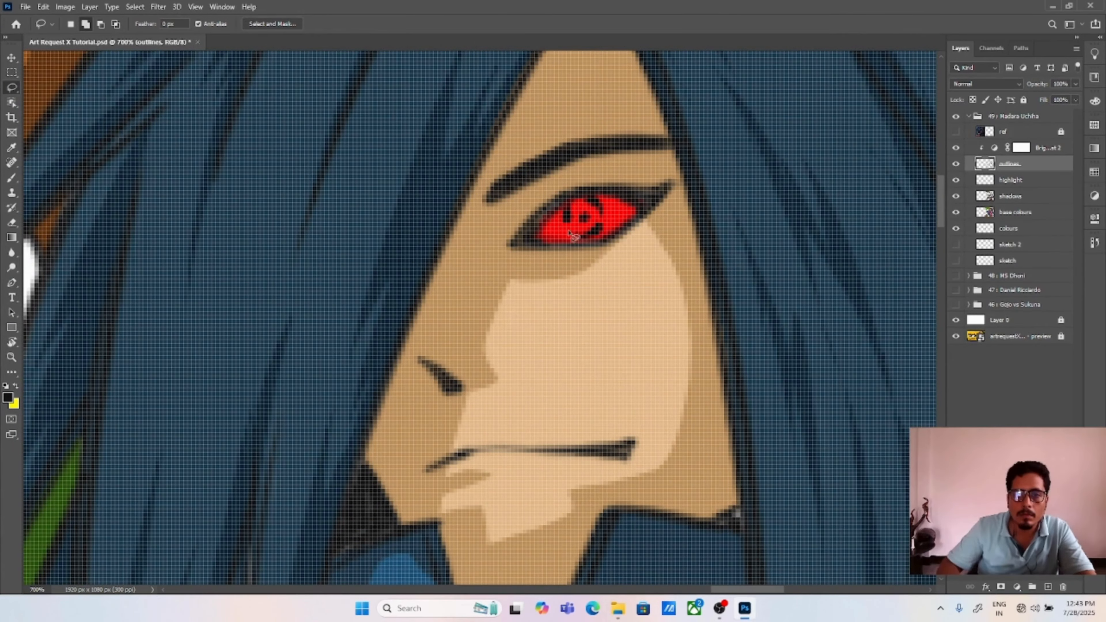
Step: Lasso highlight areas on the highlight layer along the raised hand's fingers and the bent knee's trouser edges
key("ctrl+0")
key("v")
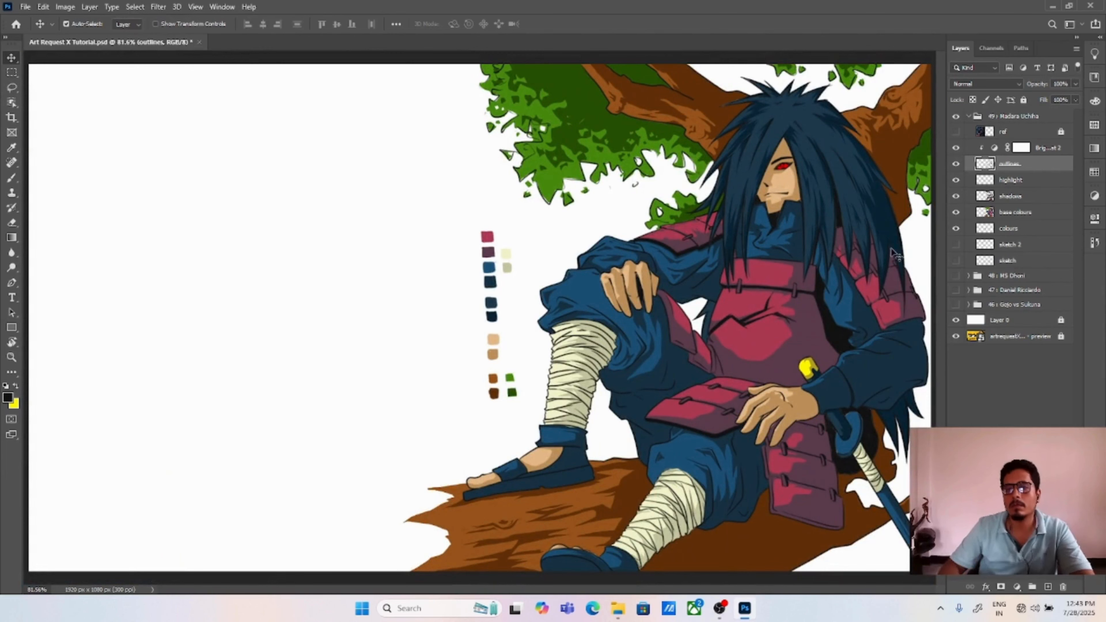
left_click(979, 391)
left_click(1010, 180)
scroll(610, 235, "up", 3)
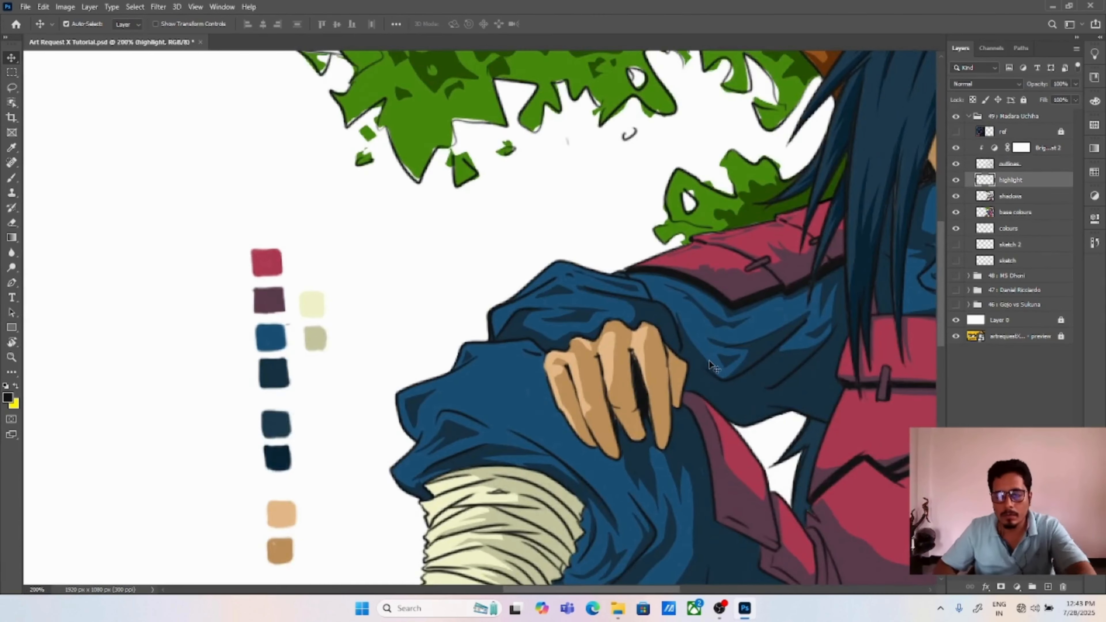
key("l")
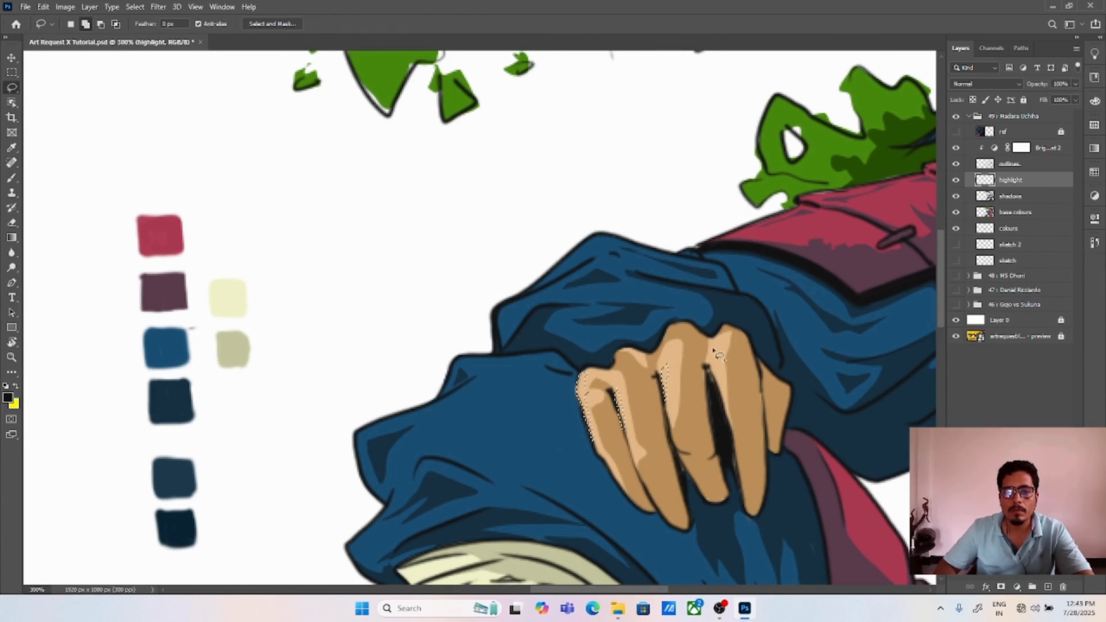
mouse_move(360, 454)
left_mouse_down()
mouse_move(459, 419)
mouse_move(428, 404)
mouse_move(359, 430)
mouse_move(358, 467)
left_mouse_up()
key("space")
left_click_drag(420, 437, 501, 339)
mouse_move(462, 415)
left_mouse_down()
mouse_move(447, 448)
mouse_move(463, 418)
left_mouse_up()
left_click_drag(497, 373, 502, 371)
key("space")
left_click_drag(533, 276, 509, 301)
left_click_drag(563, 283, 529, 350)
mouse_move(568, 273)
left_mouse_down()
mouse_move(648, 240)
mouse_move(585, 261)
left_mouse_up()
key("space")
left_click_drag(604, 336, 555, 115)
Step: Add highlight slivers to the selection along the outer edge of the bent leg's bandages
left_click_drag(405, 370, 496, 302)
mouse_move(472, 302)
left_mouse_down()
mouse_move(460, 302)
mouse_move(491, 291)
left_mouse_up()
left_click_drag(462, 358, 488, 336)
left_click_drag(463, 412, 505, 412)
key("space")
mouse_move(462, 451)
left_mouse_down()
mouse_move(489, 331)
mouse_move(510, 325)
left_mouse_up()
key("space")
mouse_move(483, 390)
left_mouse_down()
mouse_move(519, 306)
mouse_move(526, 327)
mouse_move(507, 337)
left_mouse_up()
key("space")
mouse_move(511, 362)
left_mouse_down()
mouse_move(515, 308)
mouse_move(543, 287)
left_mouse_up()
mouse_move(525, 324)
left_mouse_down()
mouse_move(520, 355)
mouse_move(526, 328)
left_mouse_up()
Step: Set the foreground colour to a pale cream yellow and fill the selected highlight areas with it
left_click(7, 397)
left_click(740, 252)
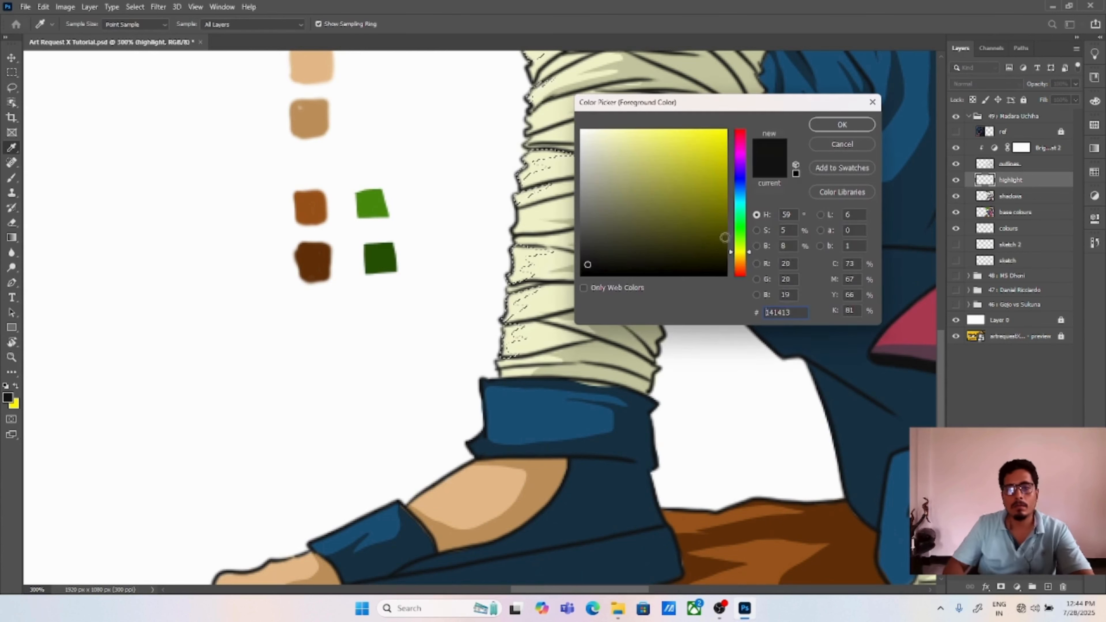
left_click(606, 130)
left_click(818, 125)
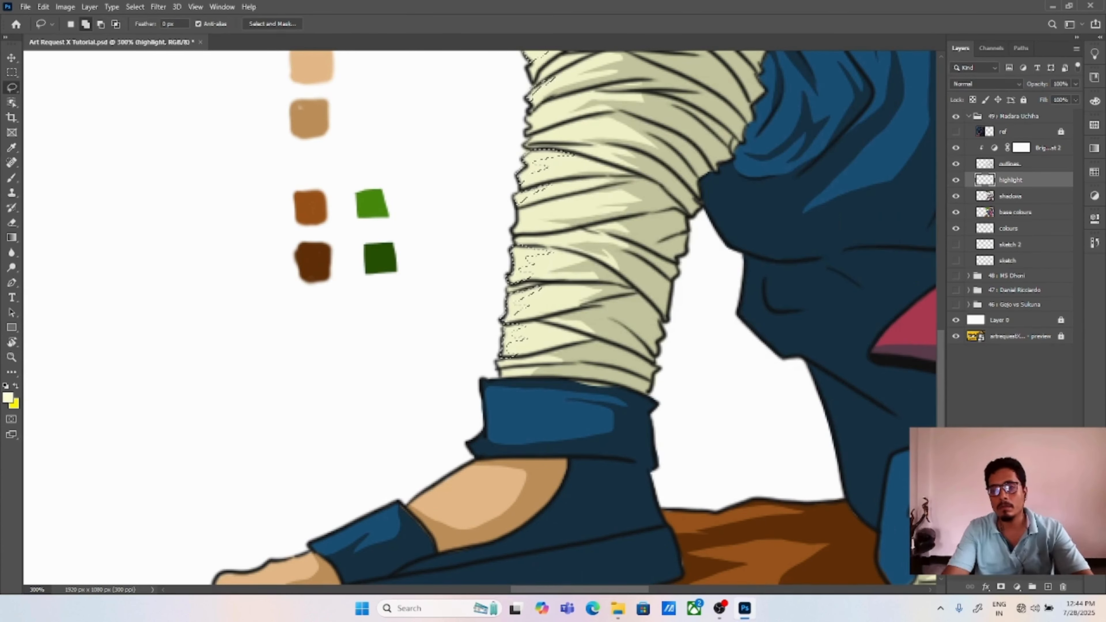
key("alt+BackSpace")
key("ctrl+d")
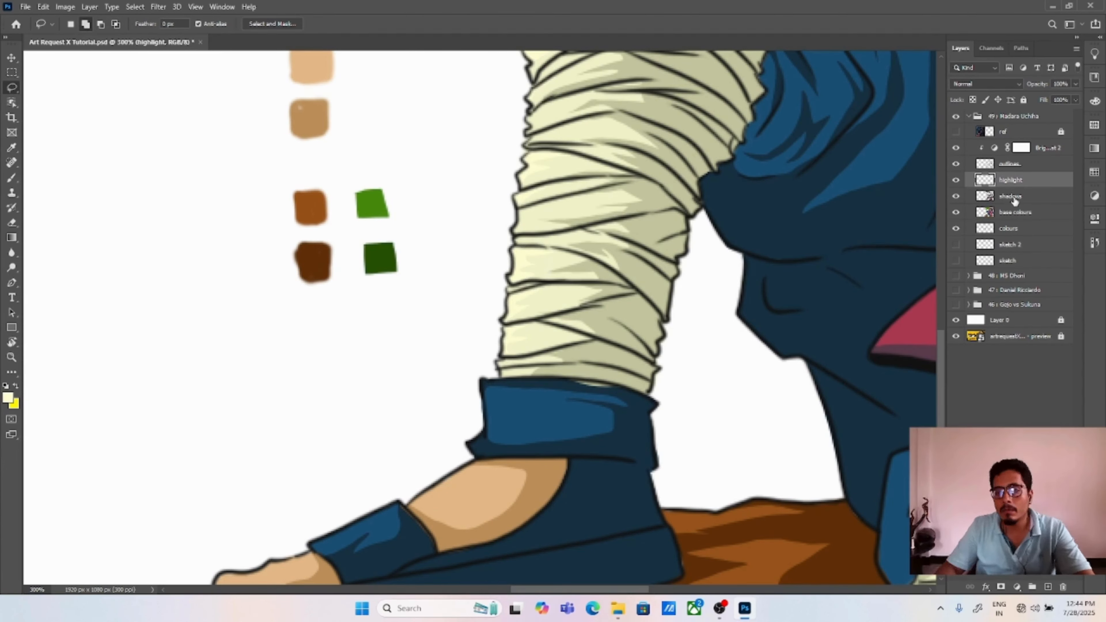
Step: Place the highlight layer under shadows, clipped to base colours, and set its blend mode to Overlay after trying Screen
left_click(985, 202)
left_click(985, 84)
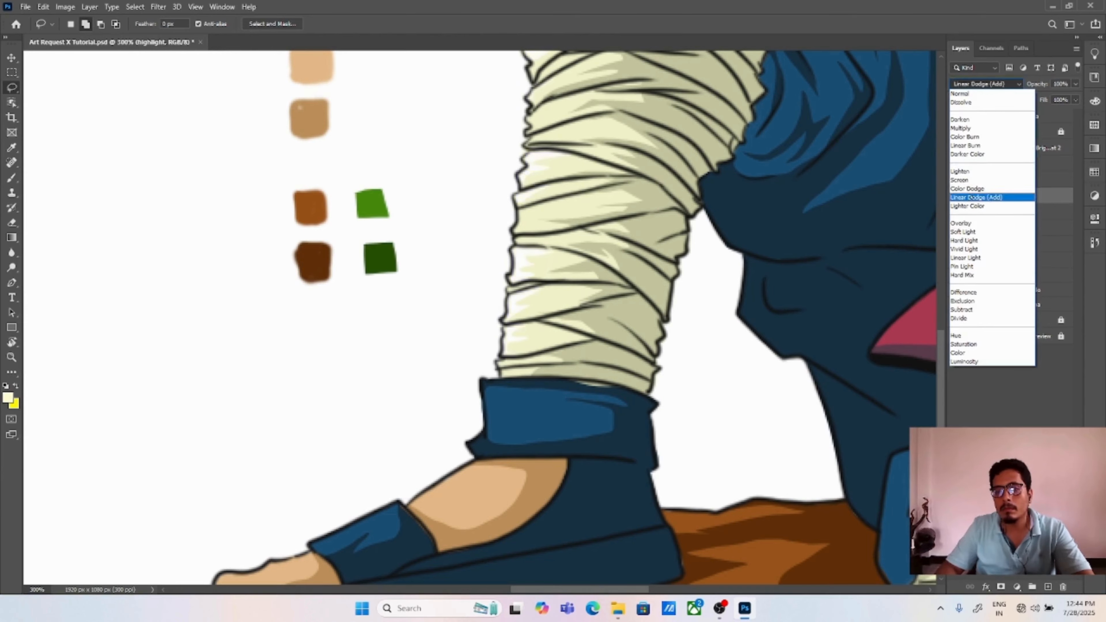
left_click(959, 180)
key("ctrl+plus")
key("ctrl+minus")
key("ctrl+minus")
key("ctrl+minus")
key("ctrl+plus")
left_click_drag(631, 174, 775, 390)
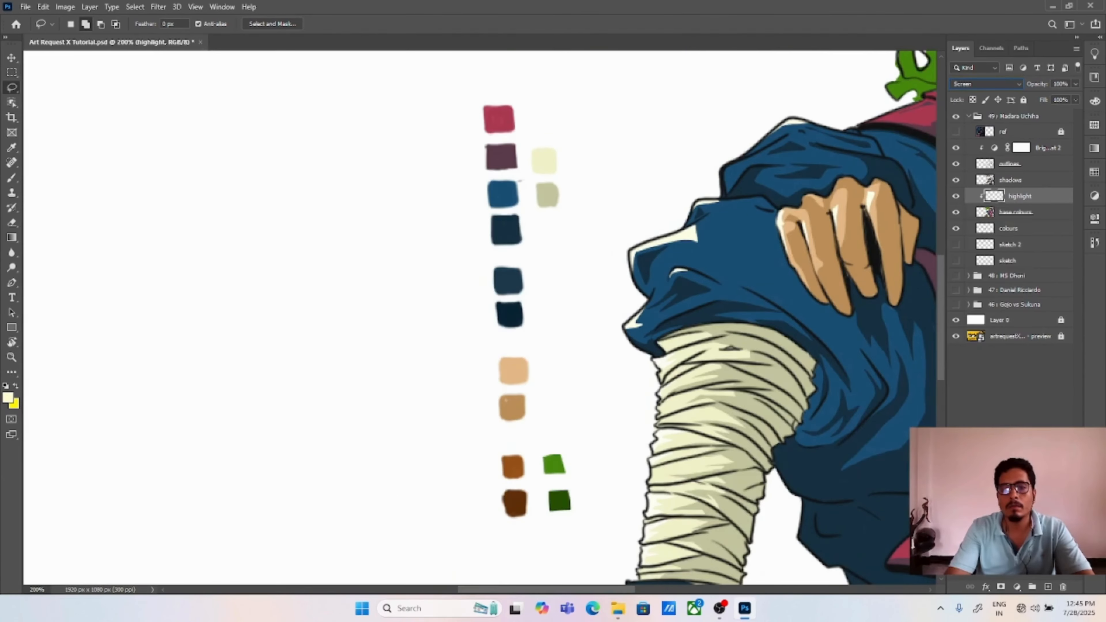
left_click_drag(723, 286, 571, 370)
left_click(985, 84)
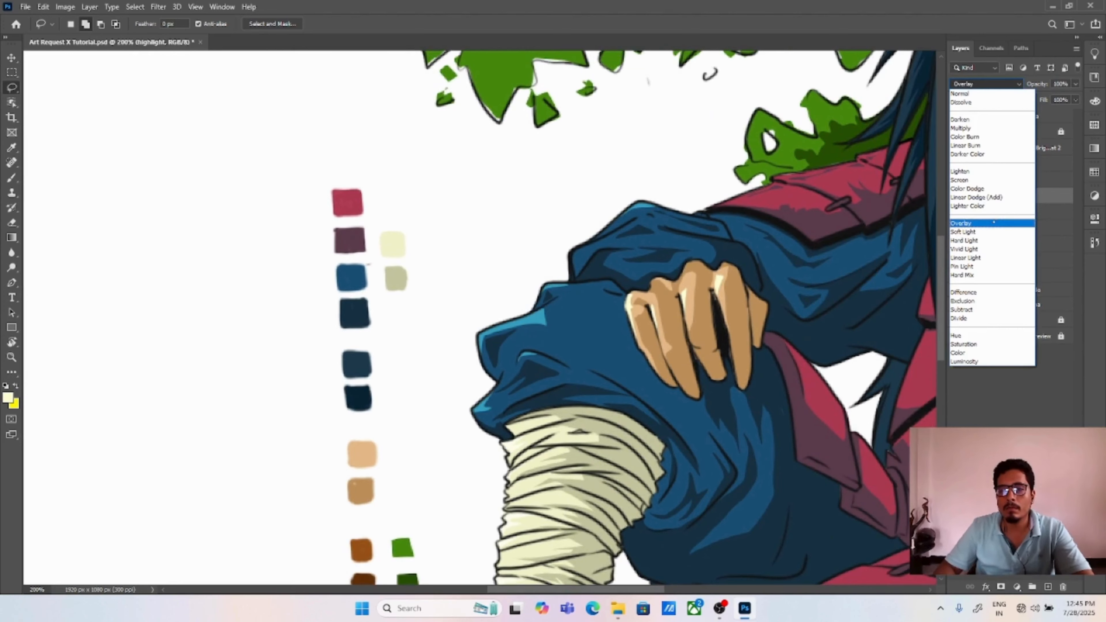
left_click(965, 222)
Step: Lasso highlight shapes on the bent knee's folds and along the sandal's ankle cuff, strap and bare foot
left_click_drag(731, 324, 699, 298)
key("ctrl+plus")
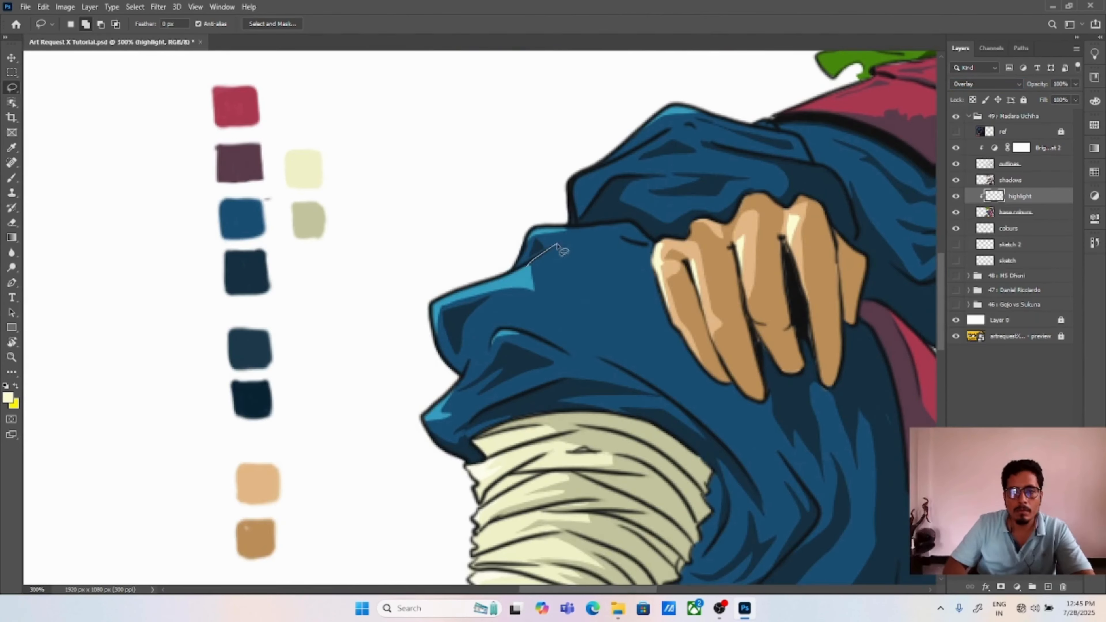
mouse_move(557, 245)
left_mouse_down()
mouse_move(574, 283)
mouse_move(516, 272)
left_mouse_up()
mouse_move(547, 323)
left_mouse_down()
mouse_move(563, 277)
mouse_move(683, 341)
mouse_move(576, 275)
left_mouse_up()
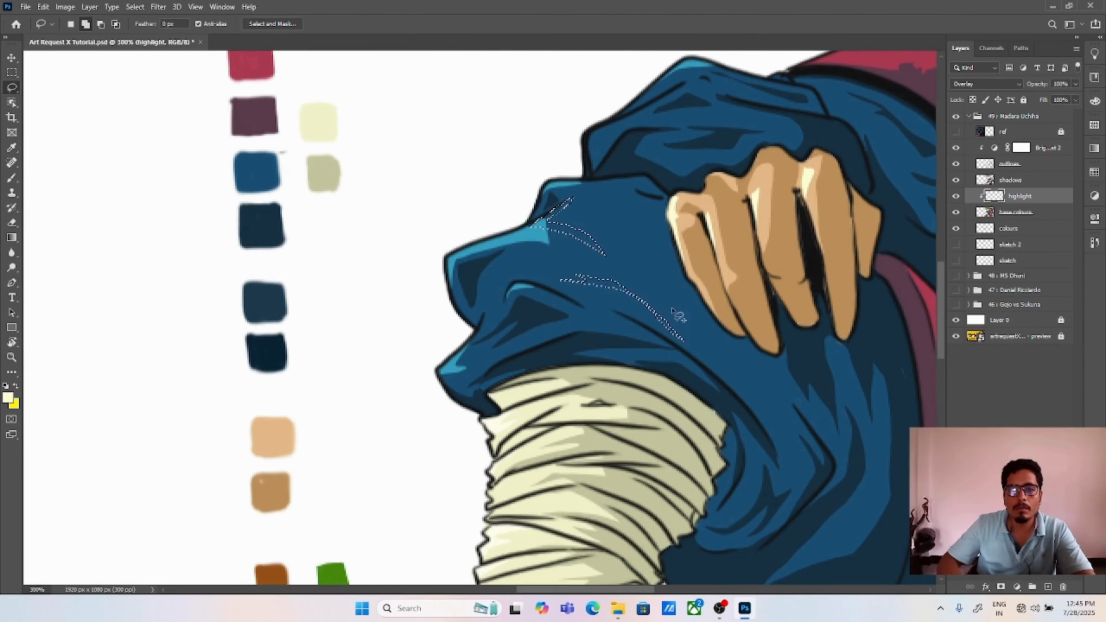
left_click_drag(673, 309, 636, 372)
left_click_drag(557, 205, 558, 217)
left_click_drag(514, 523, 600, 150)
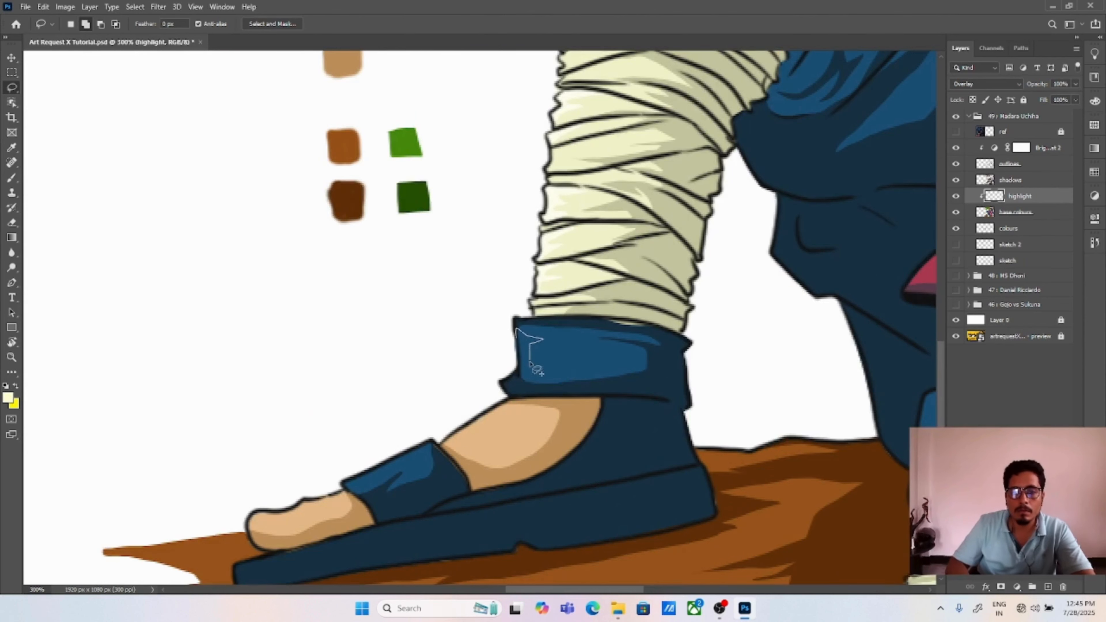
mouse_move(529, 363)
left_mouse_down()
mouse_move(375, 469)
mouse_move(486, 415)
mouse_move(268, 515)
left_mouse_up()
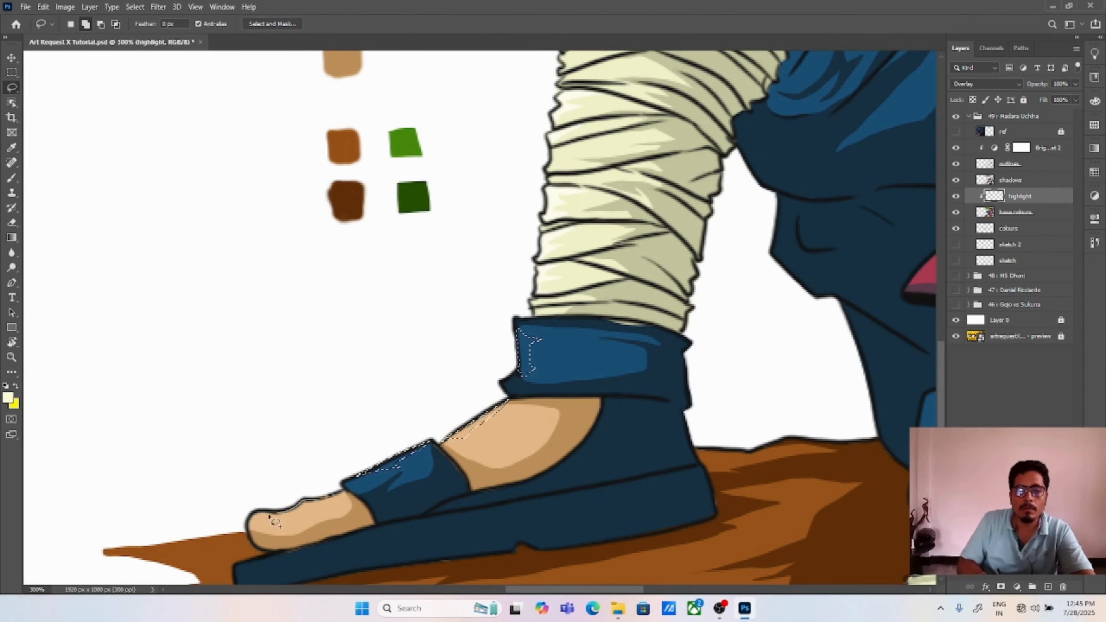
left_click_drag(330, 496, 336, 494)
Step: Add highlight shapes to the selection along the upper edges of the lap armour and the red side flaps
left_click_drag(696, 283, 361, 365)
mouse_move(570, 368)
left_mouse_down()
mouse_move(638, 299)
mouse_move(681, 305)
mouse_move(639, 318)
mouse_move(570, 368)
left_mouse_up()
mouse_move(688, 301)
left_mouse_down()
mouse_move(639, 317)
mouse_move(568, 366)
mouse_move(709, 296)
mouse_move(609, 343)
mouse_move(640, 339)
left_mouse_up()
mouse_move(639, 339)
left_mouse_down()
mouse_move(665, 325)
mouse_move(639, 339)
left_mouse_up()
left_click_drag(631, 314, 618, 457)
mouse_move(496, 147)
left_mouse_down()
mouse_move(535, 187)
mouse_move(497, 148)
left_mouse_up()
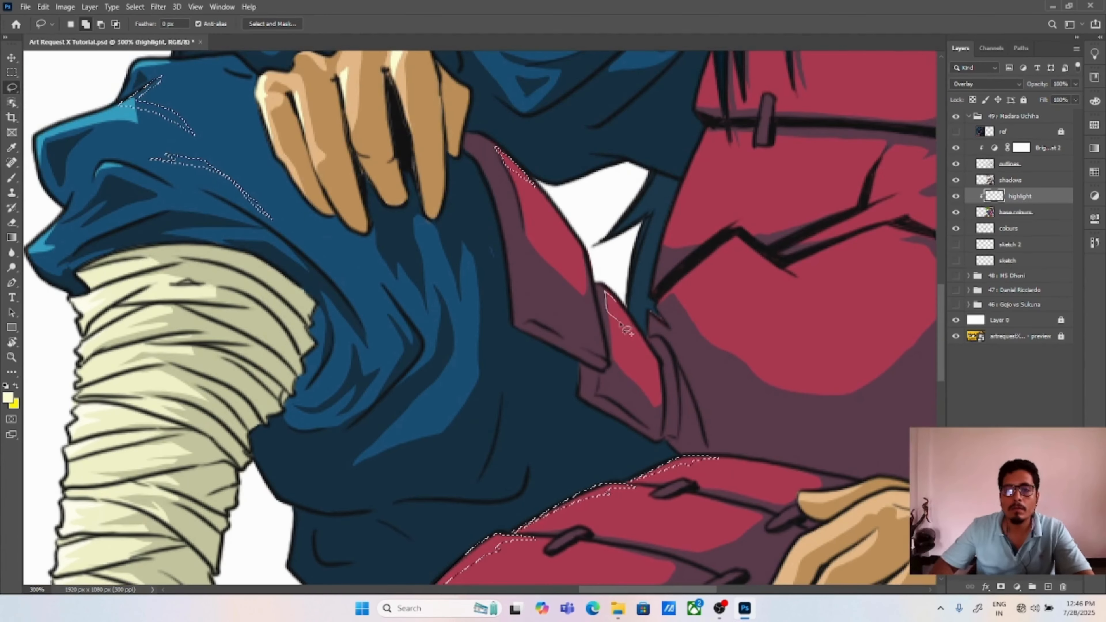
mouse_move(605, 291)
left_mouse_down()
mouse_move(620, 301)
mouse_move(605, 291)
left_mouse_up()
Step: Add highlight shapes on the trouser folds and shoulder armour to the selection, and fill all selected areas with cream
mouse_move(438, 424)
left_mouse_down()
mouse_move(472, 379)
mouse_move(440, 418)
left_mouse_up()
left_click_drag(468, 322, 470, 338)
left_click_drag(445, 284, 470, 388)
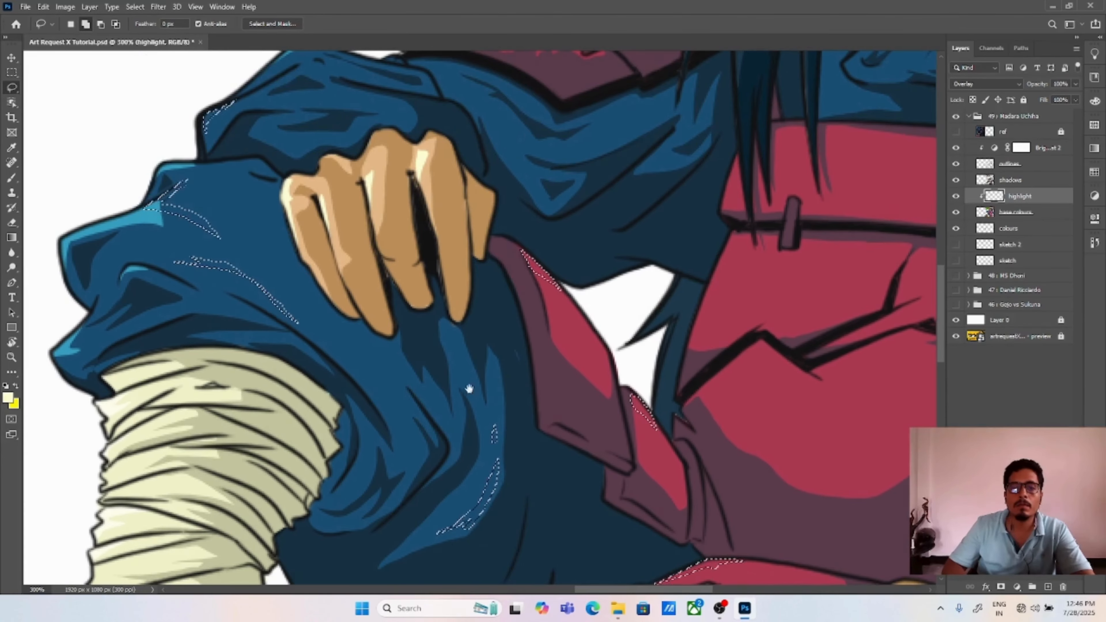
scroll(395, 399, "up", 5)
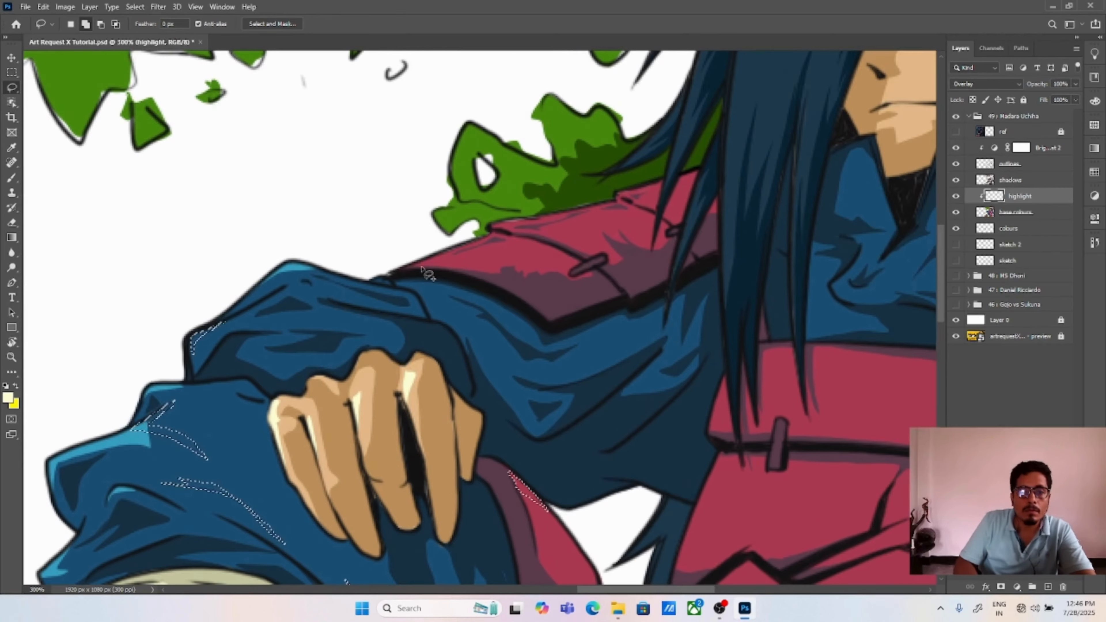
mouse_move(412, 264)
left_mouse_down()
mouse_move(496, 239)
mouse_move(489, 227)
mouse_move(653, 187)
left_mouse_up()
key("alt+BackSpace")
key("ctrl+d")
Step: Fill thin lassoed highlights along the outer hair strands beside the tree branch with cream, and save the document
mouse_move(680, 230)
left_mouse_down()
mouse_move(563, 155)
mouse_move(498, 484)
mouse_move(405, 518)
left_mouse_up()
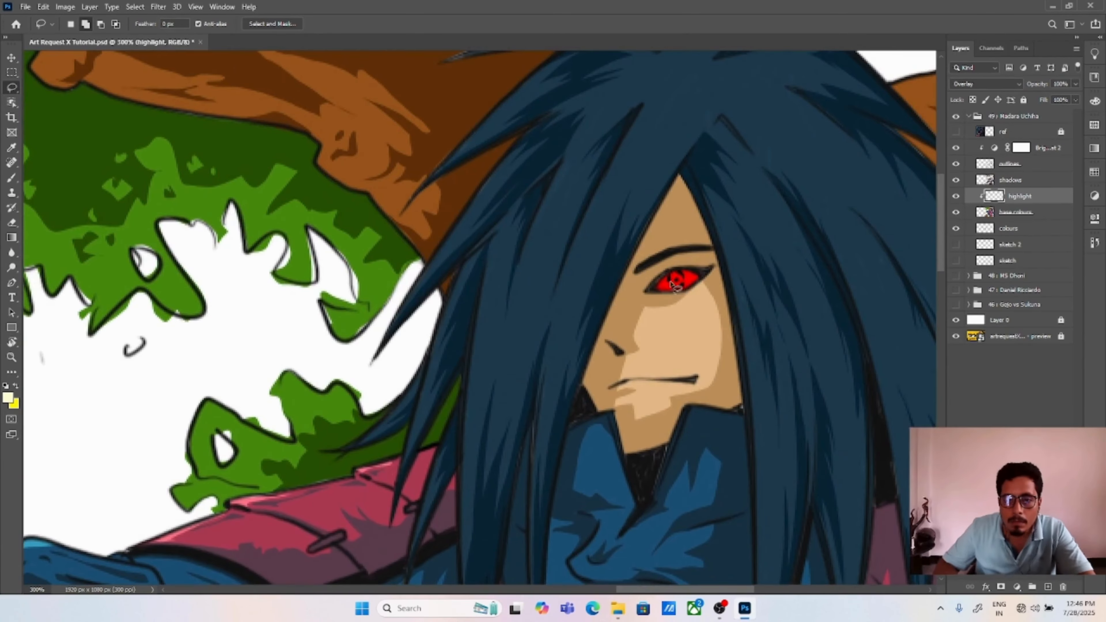
scroll(565, 239, "up", 3)
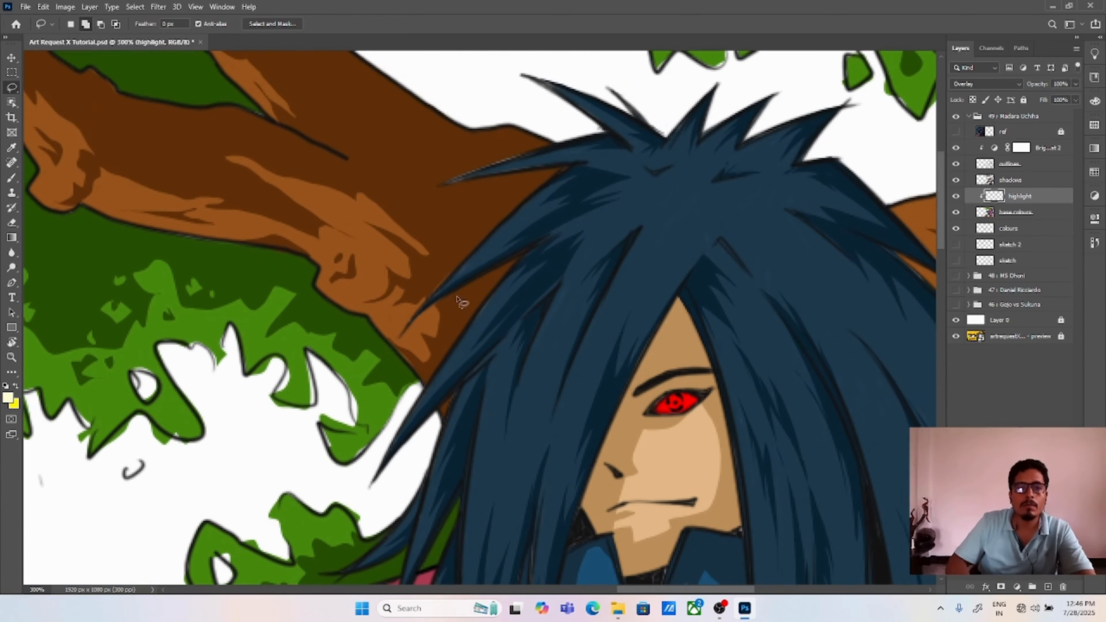
mouse_move(433, 296)
left_mouse_down()
mouse_move(534, 203)
mouse_move(439, 289)
left_mouse_up()
key("Return")
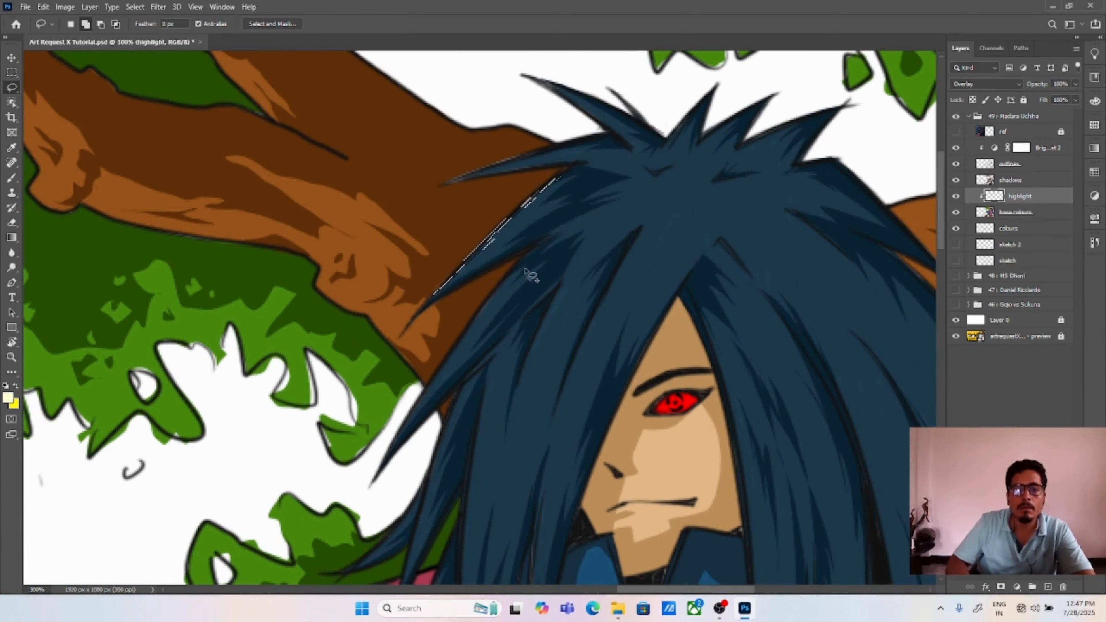
mouse_move(512, 271)
left_mouse_down()
mouse_move(399, 438)
mouse_move(501, 288)
left_mouse_up()
left_click_drag(463, 365, 471, 283)
mouse_move(478, 298)
left_mouse_down()
mouse_move(462, 332)
mouse_move(477, 302)
left_mouse_up()
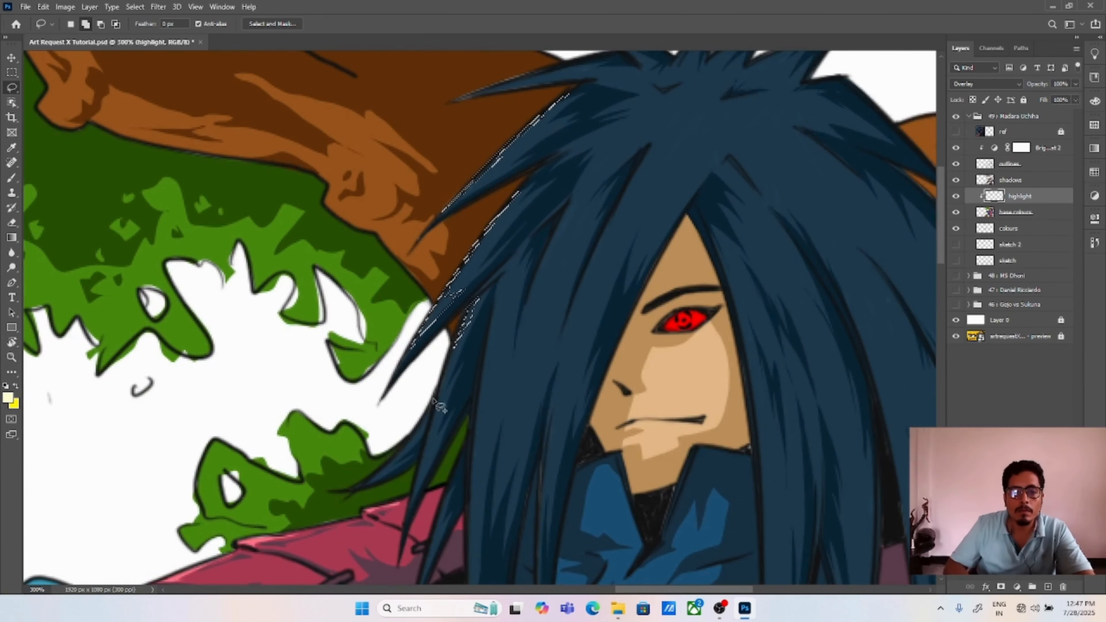
left_click_drag(434, 396, 432, 420)
key("alt+BackSpace")
key("ctrl+d")
left_click_drag(496, 314, 462, 336)
key("ctrl+s")
Step: Lasso and fill cream highlights on the cuff and sleeve near the sword and along the chest armour's crack
left_click_drag(602, 450, 636, 442)
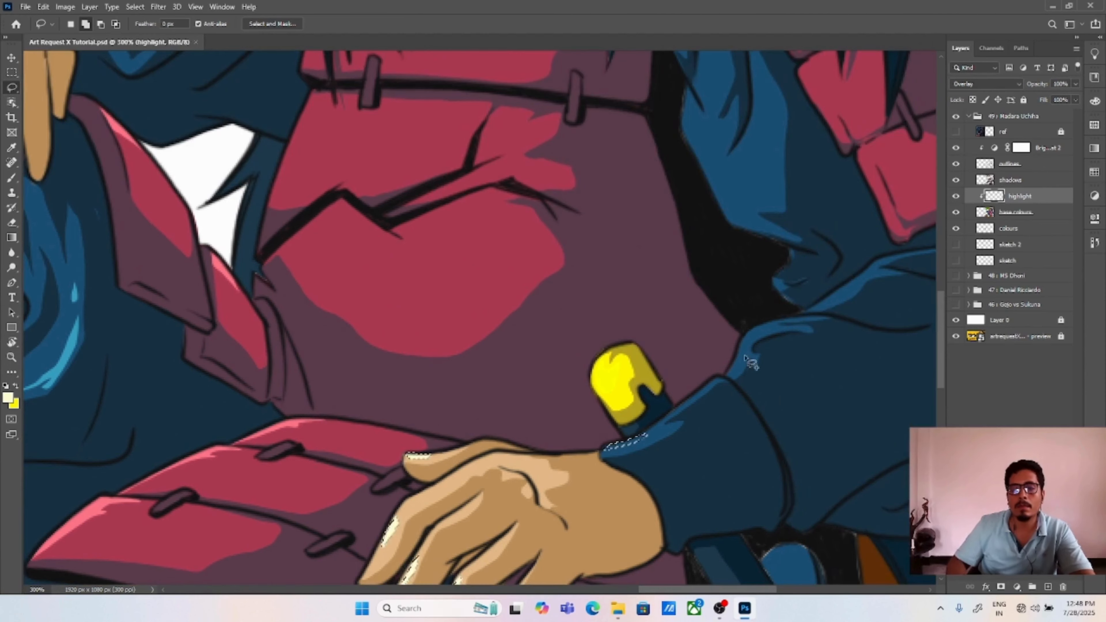
left_click_drag(736, 357, 741, 351)
mouse_move(735, 306)
left_mouse_down()
mouse_move(718, 362)
mouse_move(687, 407)
left_mouse_up()
mouse_move(631, 224)
left_mouse_down()
mouse_move(674, 235)
mouse_move(702, 326)
mouse_move(631, 226)
left_mouse_up()
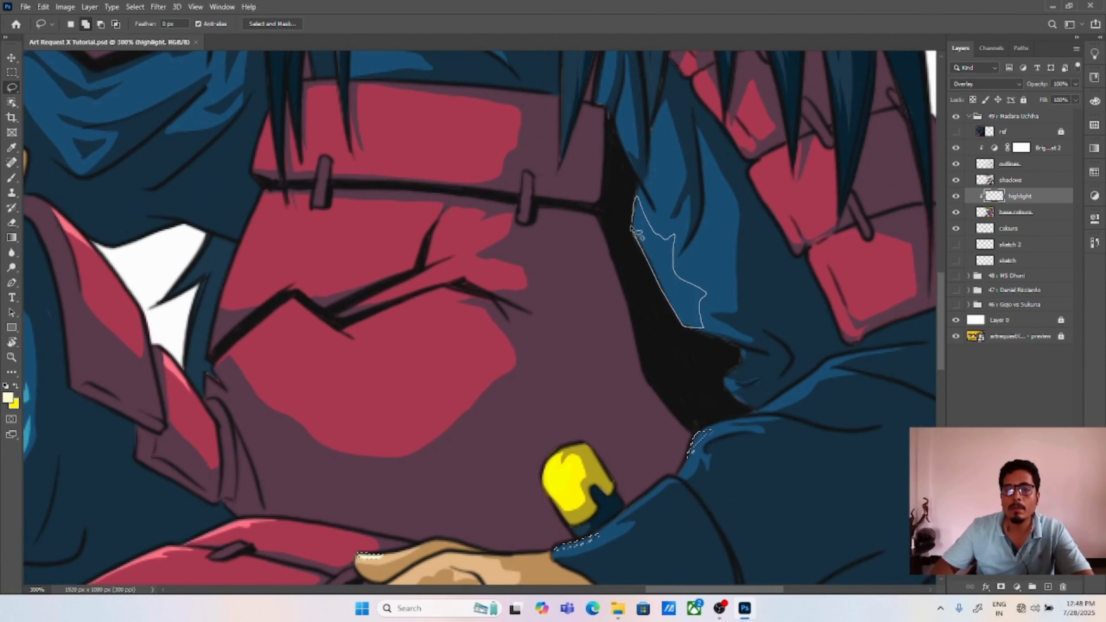
left_click_drag(615, 189, 714, 231)
left_click_drag(368, 358, 344, 384)
left_click_drag(479, 383, 448, 385)
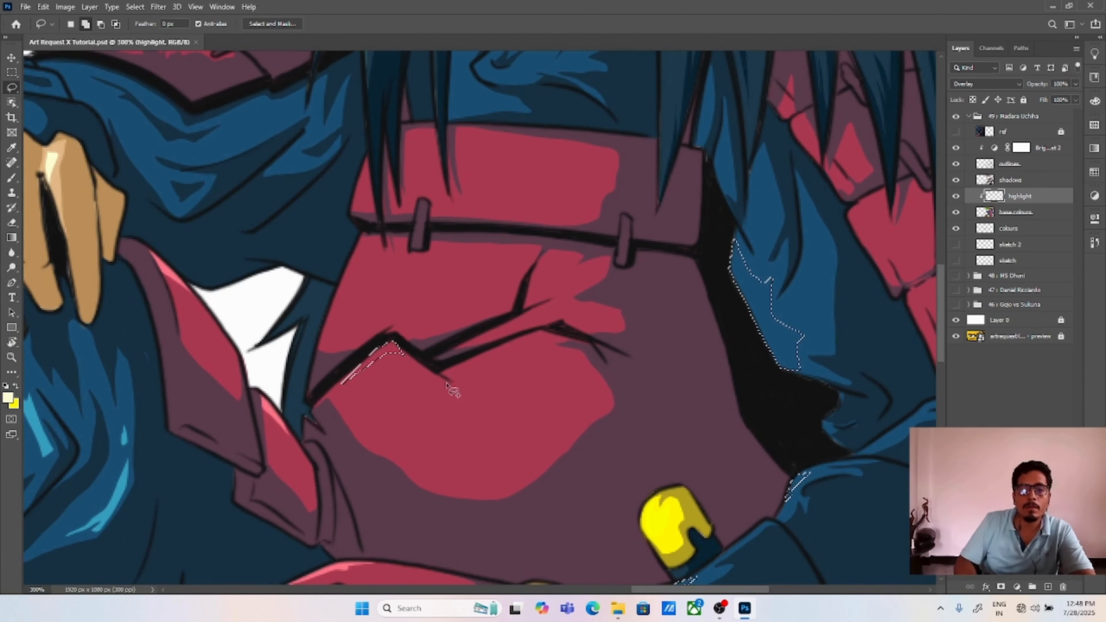
mouse_move(330, 310)
left_mouse_down()
mouse_move(377, 255)
mouse_move(329, 310)
left_mouse_up()
key("alt+BackSpace")
key("ctrl+d")
Step: Lasso and fill further cream highlights on the chest armour, including beside the crack's upright branch
left_click_drag(436, 217, 434, 266)
mouse_move(543, 318)
left_mouse_down()
mouse_move(529, 325)
mouse_move(542, 347)
left_mouse_up()
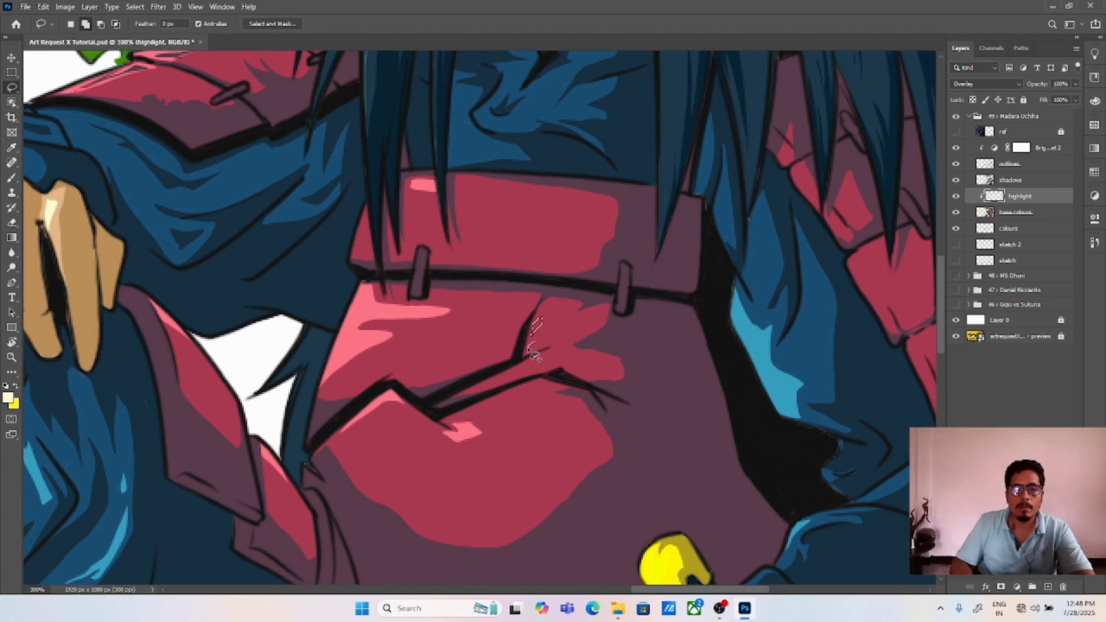
key("alt+BackSpace")
key("ctrl+d")
mouse_move(362, 325)
left_mouse_down()
mouse_move(403, 333)
mouse_move(353, 374)
mouse_move(377, 337)
mouse_move(455, 314)
left_mouse_up()
mouse_move(374, 300)
left_mouse_down()
mouse_move(373, 285)
mouse_move(354, 327)
mouse_move(387, 318)
left_mouse_up()
key("alt+BackSpace")
key("ctrl+d")
Step: Lasso a curved highlight along the sword guard's edge and fill it with cream
key("ctrl+0")
key("ctrl+plus")
key("ctrl+plus")
left_click_drag(571, 304, 587, 336)
key("alt+BackSpace")
key("ctrl+d")
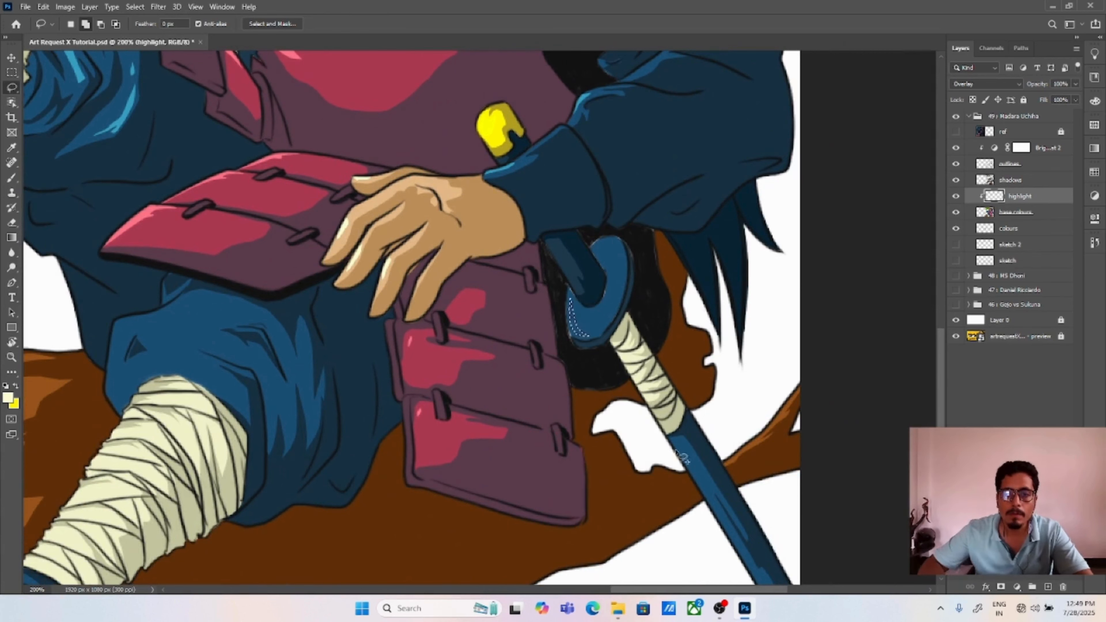
Step: Lasso a highlight along the blue scabbard below the wrapped handle and fill it with cream
left_click_drag(678, 449, 716, 516)
key("alt+BackSpace")
key("ctrl+d")
Step: Lasso thin highlights along the inner edges of the upper-arm armour plates beside the hair and fill them with cream
left_click_drag(606, 301, 608, 579)
left_click_drag(620, 366, 623, 380)
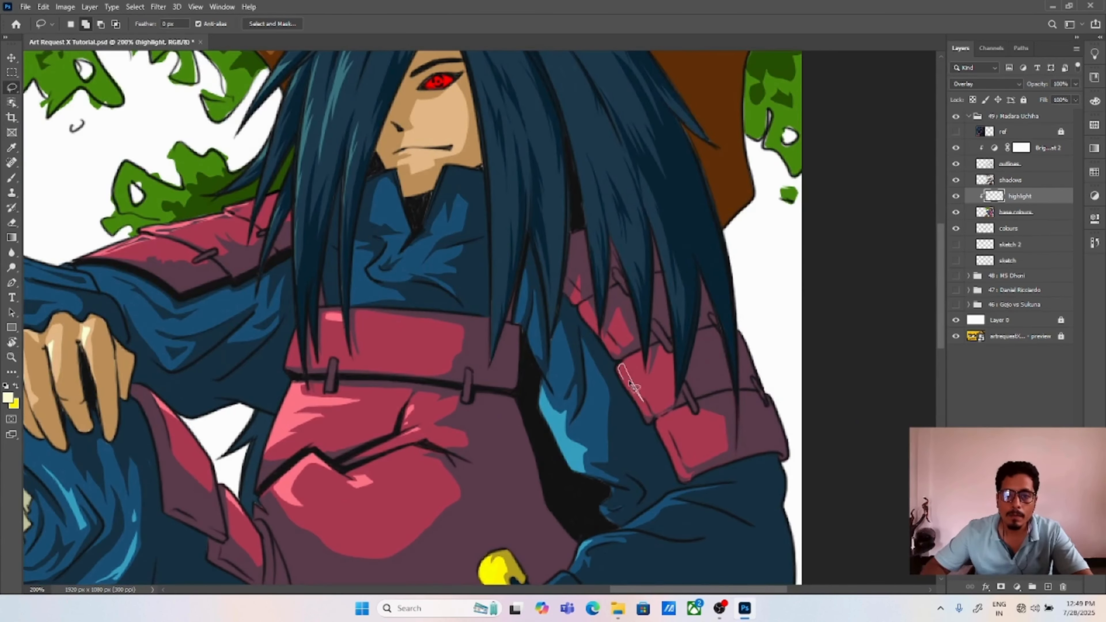
mouse_move(580, 305)
left_mouse_down()
mouse_move(589, 319)
mouse_move(577, 301)
left_mouse_up()
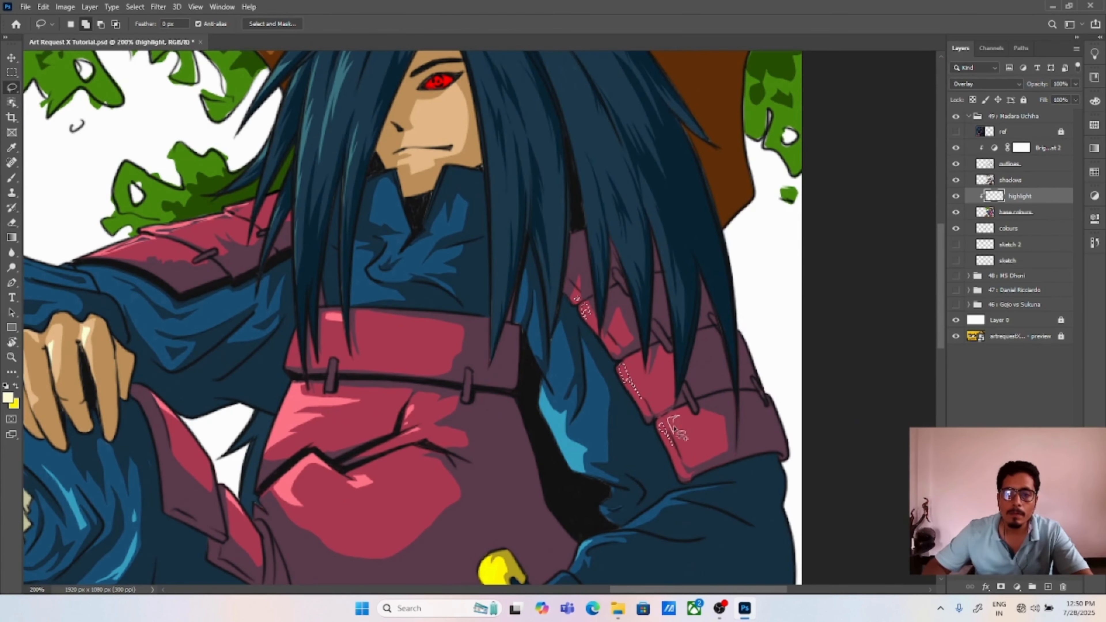
mouse_move(476, 129)
left_mouse_down()
mouse_move(490, 232)
mouse_move(550, 318)
left_mouse_up()
left_click_drag(514, 292, 513, 292)
key("alt+BackSpace")
key("ctrl+d")
Step: Lasso highlight patches on the leaves along the outer left side of the foliage and fill them with cream
left_click_drag(304, 392, 649, 265)
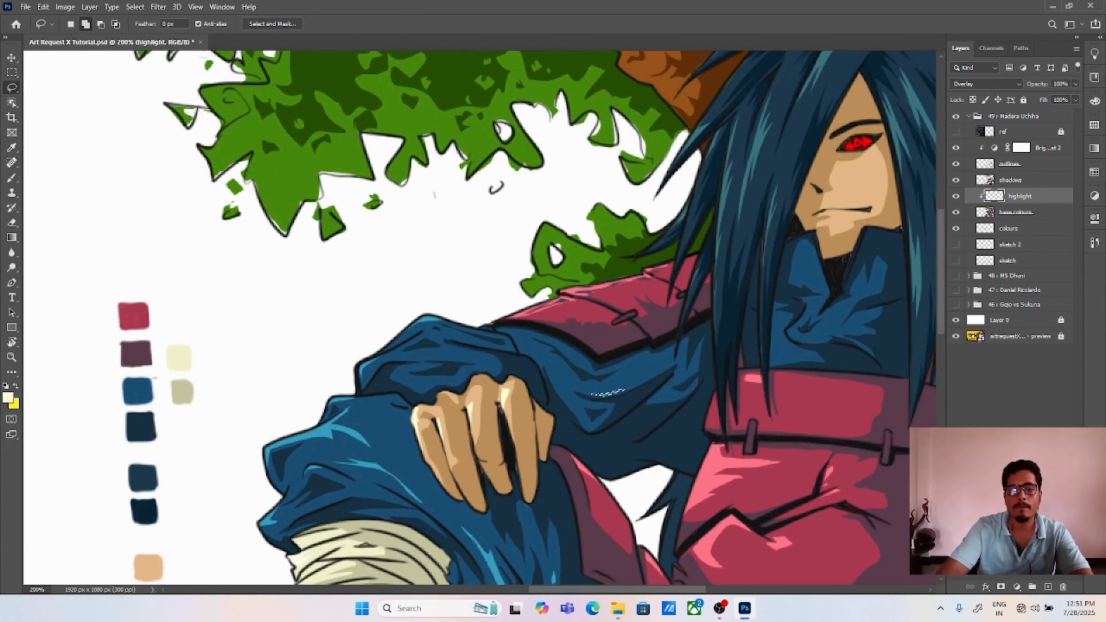
left_click_drag(456, 196, 601, 443)
mouse_move(265, 140)
left_mouse_down()
mouse_move(283, 167)
mouse_move(280, 140)
left_mouse_up()
mouse_move(279, 177)
left_mouse_down()
mouse_move(270, 188)
mouse_move(302, 207)
mouse_move(287, 236)
left_mouse_up()
mouse_move(293, 260)
left_mouse_down()
mouse_move(357, 250)
mouse_move(295, 258)
left_mouse_up()
mouse_move(409, 334)
left_mouse_down()
mouse_move(368, 371)
mouse_move(401, 397)
mouse_move(407, 337)
left_mouse_up()
mouse_move(396, 422)
left_mouse_down()
mouse_move(402, 398)
mouse_move(397, 422)
left_mouse_up()
key("alt+BackSpace")
key("ctrl+d")
Step: Lasso and fill cream highlights on the leaves along the canopy's lower edge and on the small cluster above the shoulder armour
mouse_move(501, 405)
left_mouse_down()
mouse_move(496, 370)
mouse_move(509, 382)
mouse_move(534, 373)
mouse_move(536, 343)
left_mouse_up()
mouse_move(536, 327)
left_mouse_down()
mouse_move(522, 332)
mouse_move(583, 352)
left_mouse_up()
left_click_drag(609, 346, 657, 366)
mouse_move(702, 448)
left_mouse_down()
mouse_move(684, 444)
mouse_move(699, 451)
left_mouse_up()
left_click_drag(749, 440, 751, 434)
mouse_move(683, 303)
left_mouse_down()
mouse_move(670, 300)
mouse_move(685, 305)
left_mouse_up()
key("alt+BackSpace")
key("ctrl+d")
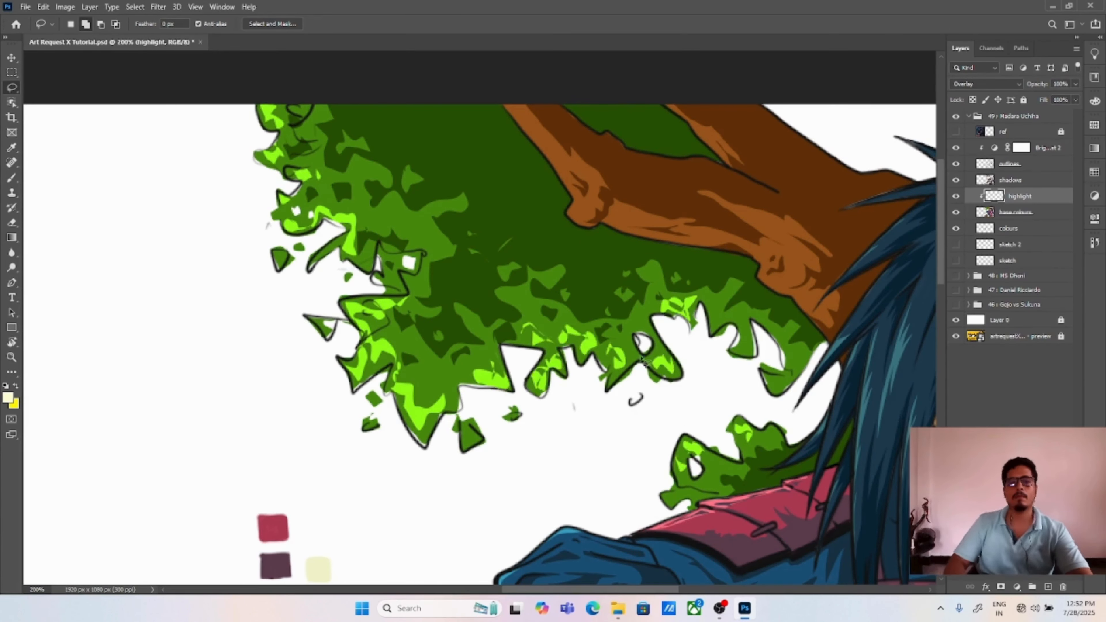
Step: Lasso and fill cream highlights on the foliage right of the trunk and on the leaf clusters hanging above the hair
mouse_move(780, 271)
left_mouse_down()
mouse_move(610, 193)
mouse_move(231, 266)
left_mouse_up()
left_click_drag(777, 379, 776, 370)
mouse_move(759, 378)
left_mouse_down()
mouse_move(754, 385)
mouse_move(782, 390)
left_mouse_up()
left_click_drag(784, 407, 789, 410)
left_click_drag(806, 410, 801, 421)
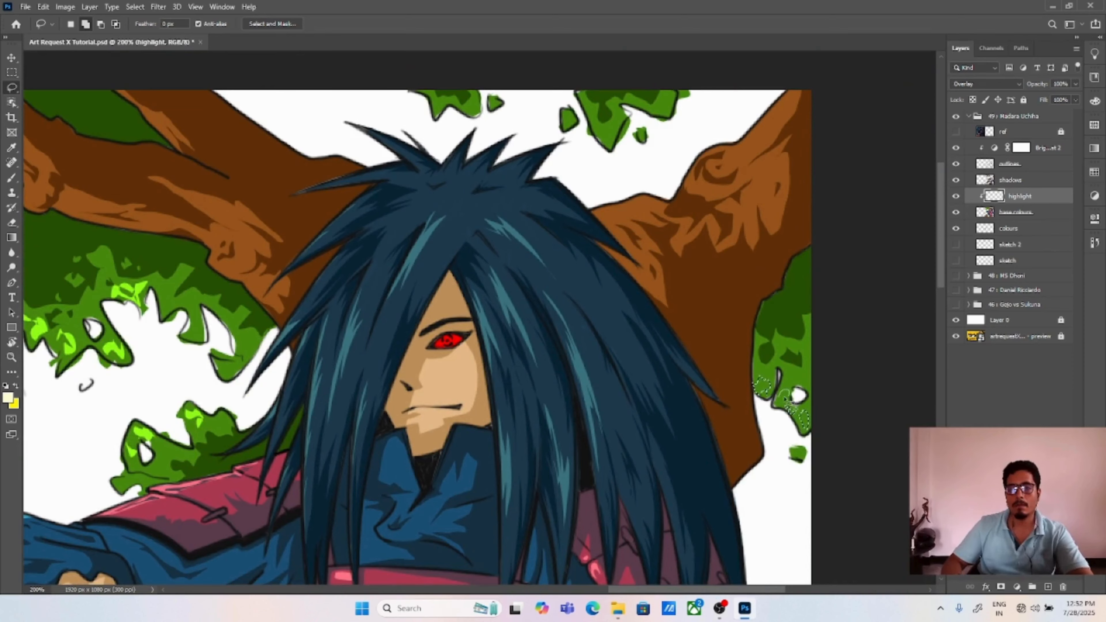
mouse_move(597, 125)
left_mouse_down()
mouse_move(609, 131)
mouse_move(669, 97)
left_mouse_up()
mouse_move(473, 101)
left_mouse_down()
mouse_move(469, 118)
mouse_move(472, 101)
left_mouse_up()
key("alt+BackSpace")
key("ctrl+d")
Step: Lasso highlights along the tree branch left of the hair, including its knots, and fill them with cream
key("ctrl+0")
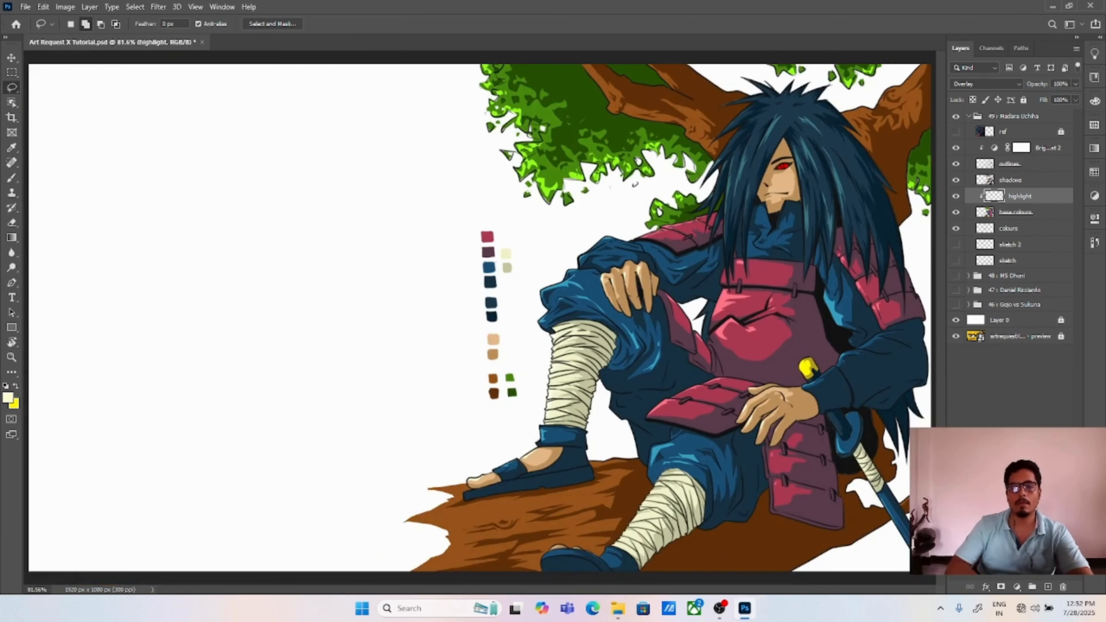
key("ctrl+plus")
key("ctrl+plus")
mouse_move(713, 174)
left_mouse_down()
mouse_move(394, 522)
mouse_move(504, 319)
mouse_move(451, 316)
left_mouse_up()
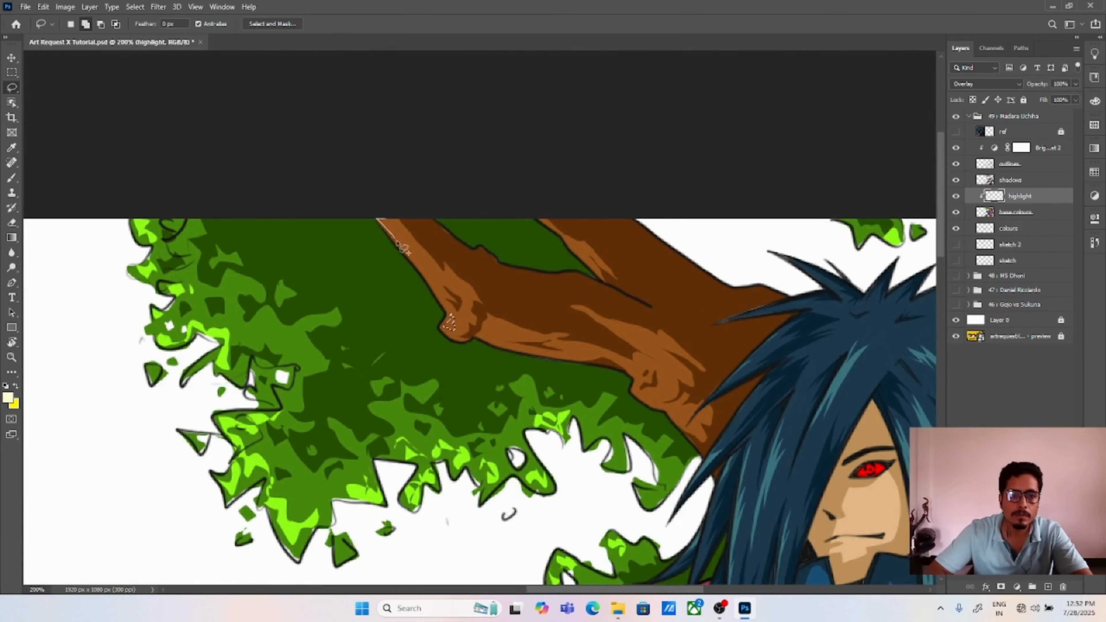
left_click_drag(396, 242, 380, 220)
mouse_move(653, 394)
left_mouse_down()
mouse_move(667, 395)
mouse_move(637, 393)
left_mouse_up()
mouse_move(611, 324)
left_mouse_down()
mouse_move(653, 341)
mouse_move(614, 326)
left_mouse_up()
mouse_move(598, 354)
left_mouse_down()
mouse_move(561, 355)
mouse_move(595, 351)
left_mouse_up()
key("alt+BackSpace")
key("ctrl+d")
Step: Lasso and fill cream highlights on the trunk and branch to the right of the hair
mouse_move(844, 469)
left_mouse_down()
mouse_move(689, 365)
mouse_move(497, 362)
left_mouse_up()
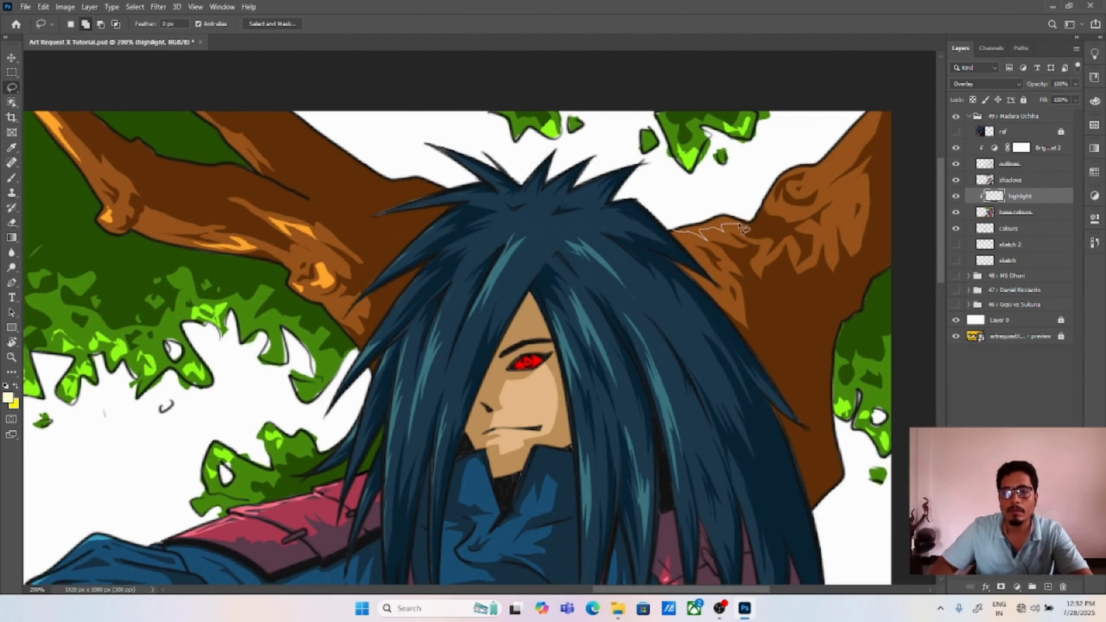
mouse_move(744, 230)
left_mouse_down()
mouse_move(740, 288)
mouse_move(733, 281)
left_mouse_up()
mouse_move(792, 168)
left_mouse_down()
mouse_move(842, 185)
mouse_move(829, 220)
mouse_move(838, 194)
left_mouse_up()
mouse_move(764, 261)
left_mouse_down()
mouse_move(776, 252)
mouse_move(762, 248)
left_mouse_up()
key("alt+BackSpace")
key("ctrl+d")
left_click_drag(866, 130, 825, 117)
Step: Lasso highlights around the knot and wood grain of the log below the raised foot and fill them with cream
left_click_drag(435, 522, 653, 131)
left_click_drag(354, 367, 361, 365)
mouse_move(555, 370)
left_mouse_down()
mouse_move(594, 364)
mouse_move(570, 368)
left_mouse_up()
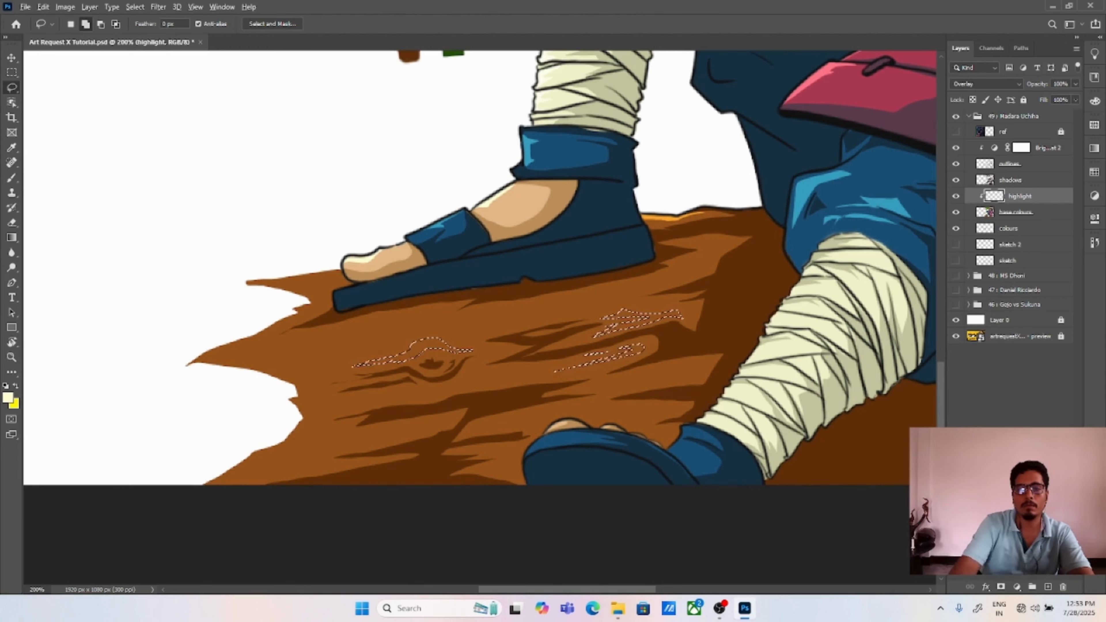
key("alt+BackSpace")
key("ctrl+d")
Step: Lasso and fill further cream highlights on the log's grain and along its jagged left end
left_click_drag(724, 260, 675, 192)
mouse_move(238, 282)
left_mouse_down()
mouse_move(320, 272)
mouse_move(209, 283)
mouse_move(222, 277)
left_mouse_up()
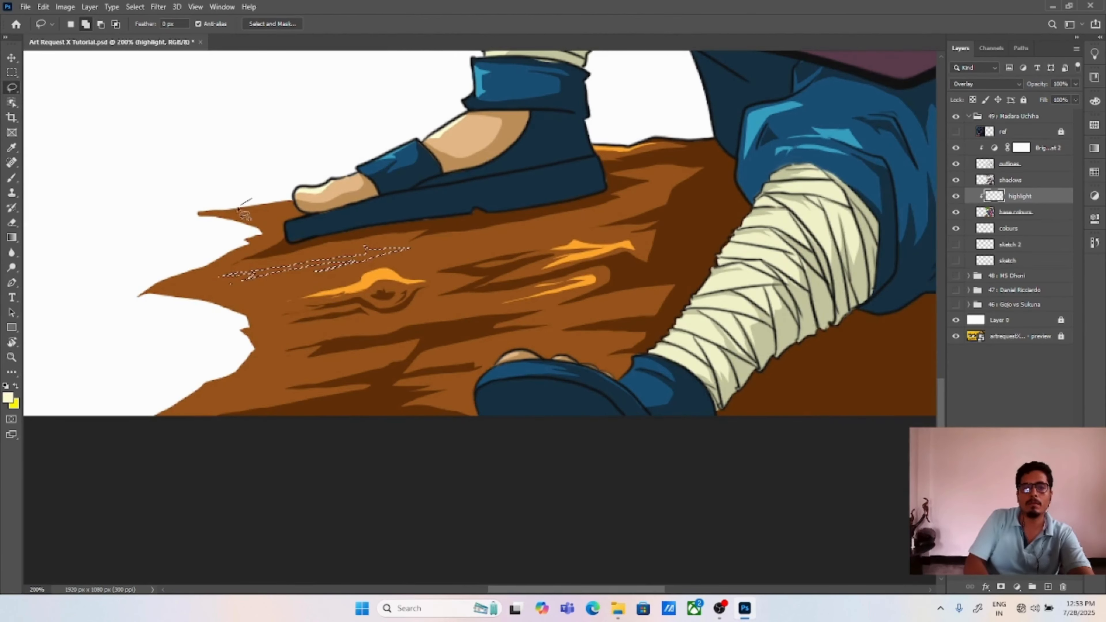
left_click_drag(229, 209, 285, 199)
mouse_move(215, 369)
left_mouse_down()
mouse_move(309, 370)
mouse_move(244, 368)
left_mouse_up()
key("ctrl+0")
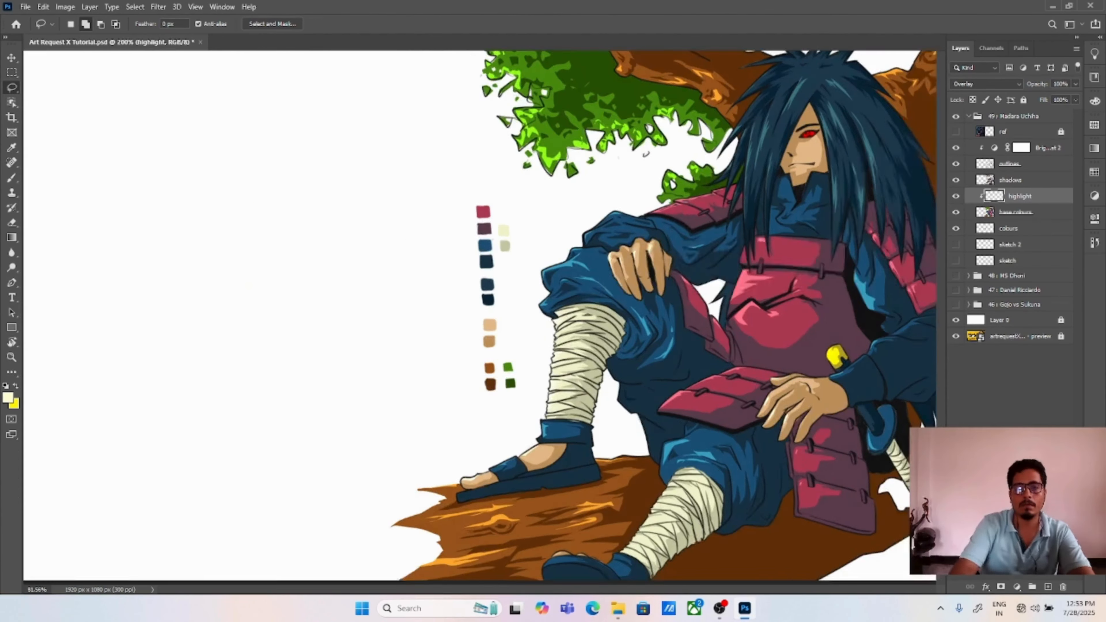
Step: Show the ref layer beside the finished illustration and hide the colours layer holding the swatches
left_click(955, 132)
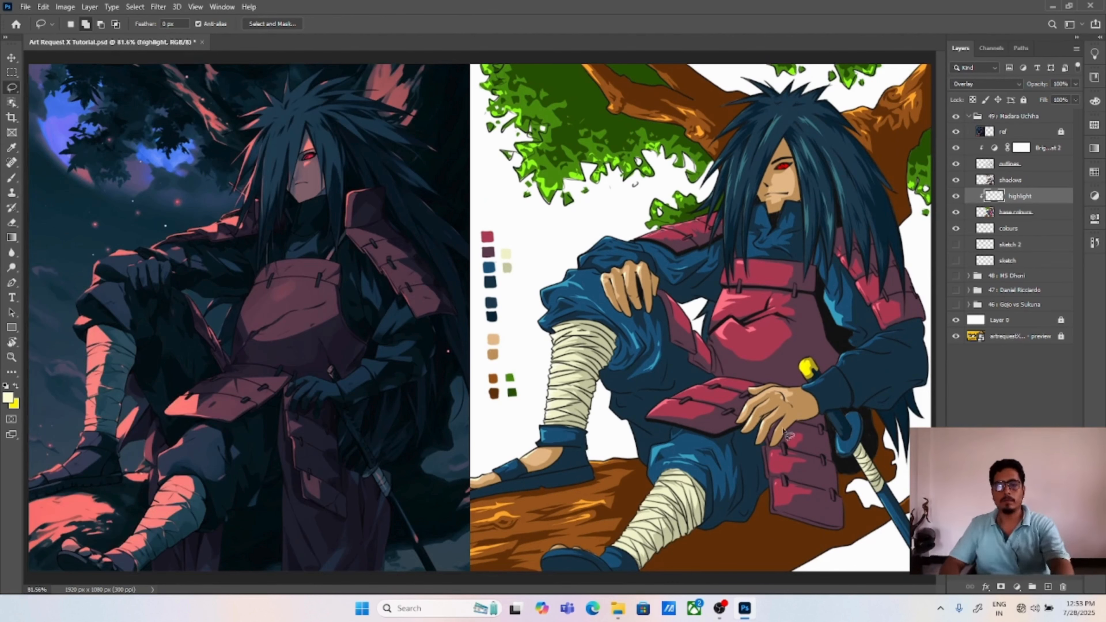
key("v")
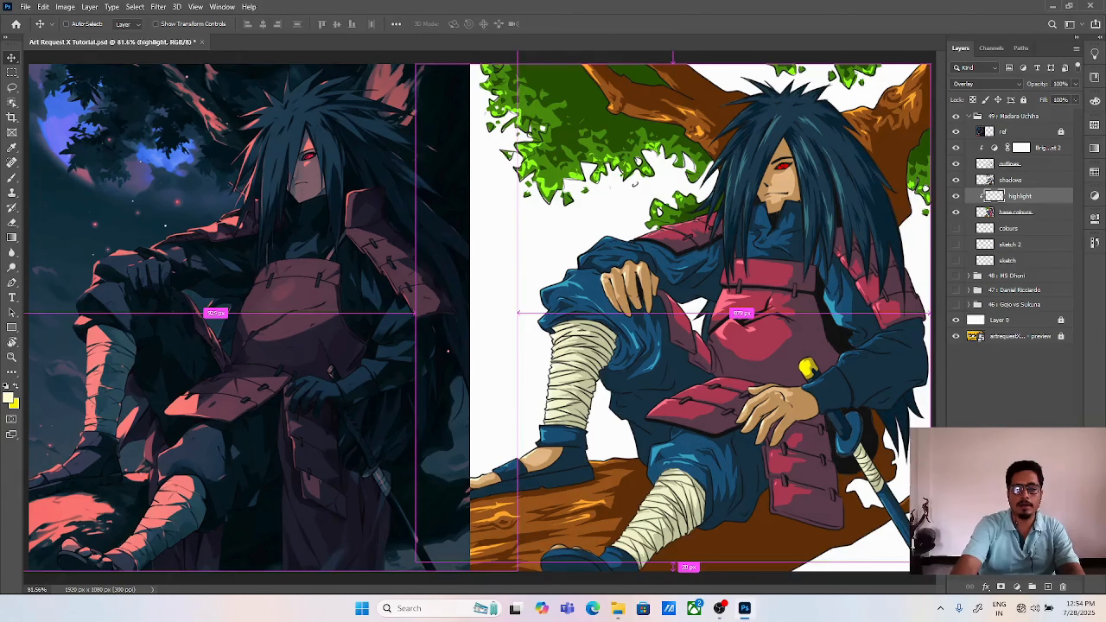
key("ctrl+minus")
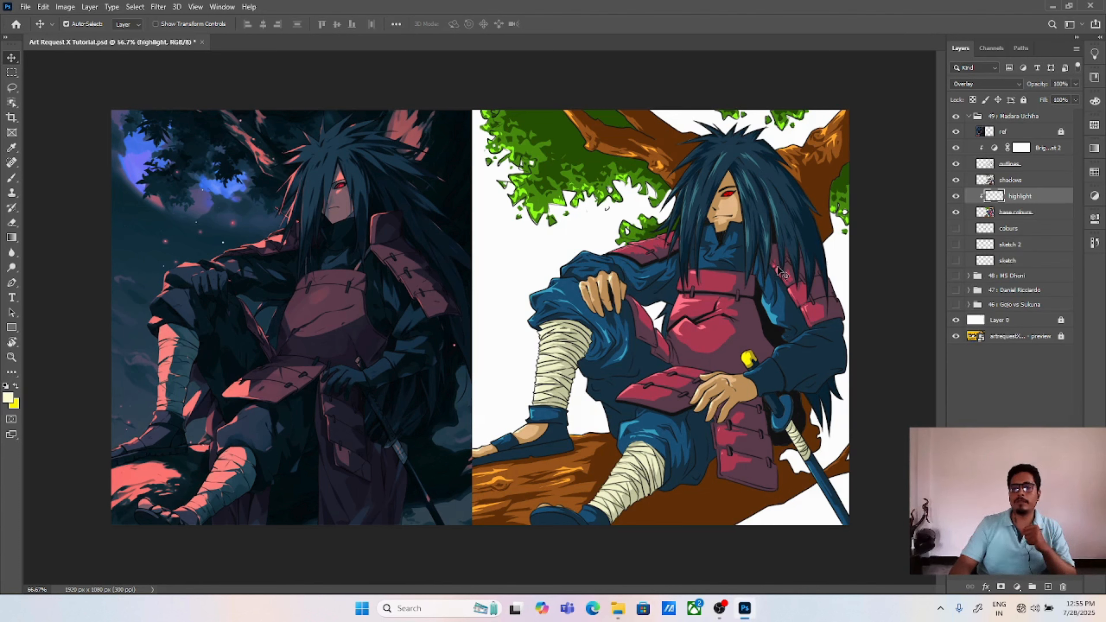
Step: Hide the ref, shadows, highlight and base colours layers to view only the outlines
left_click(1019, 182)
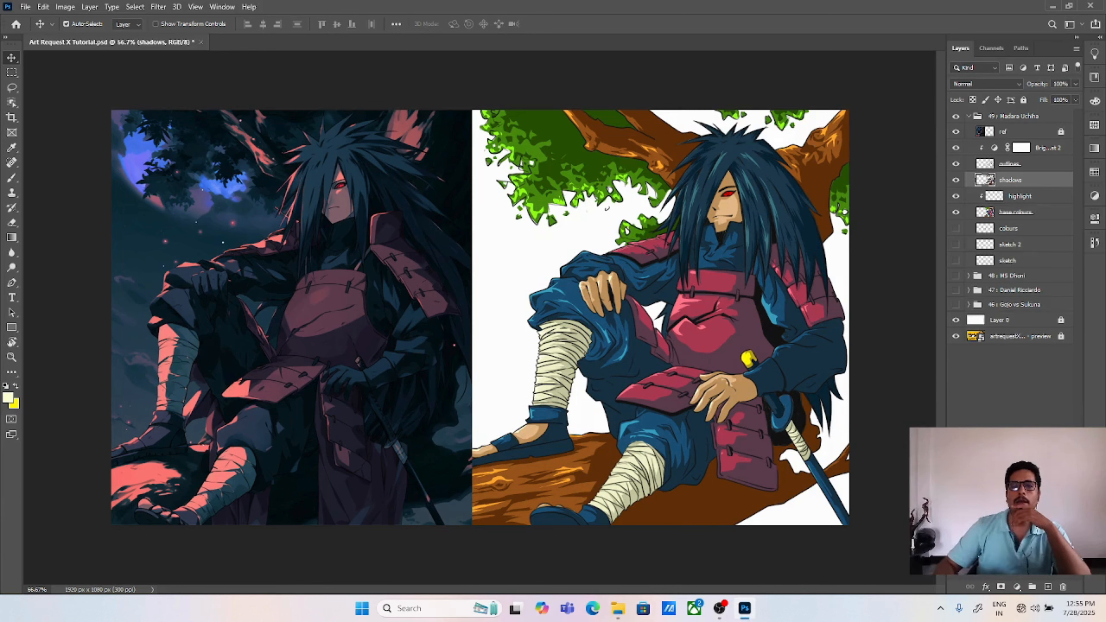
left_click(955, 132)
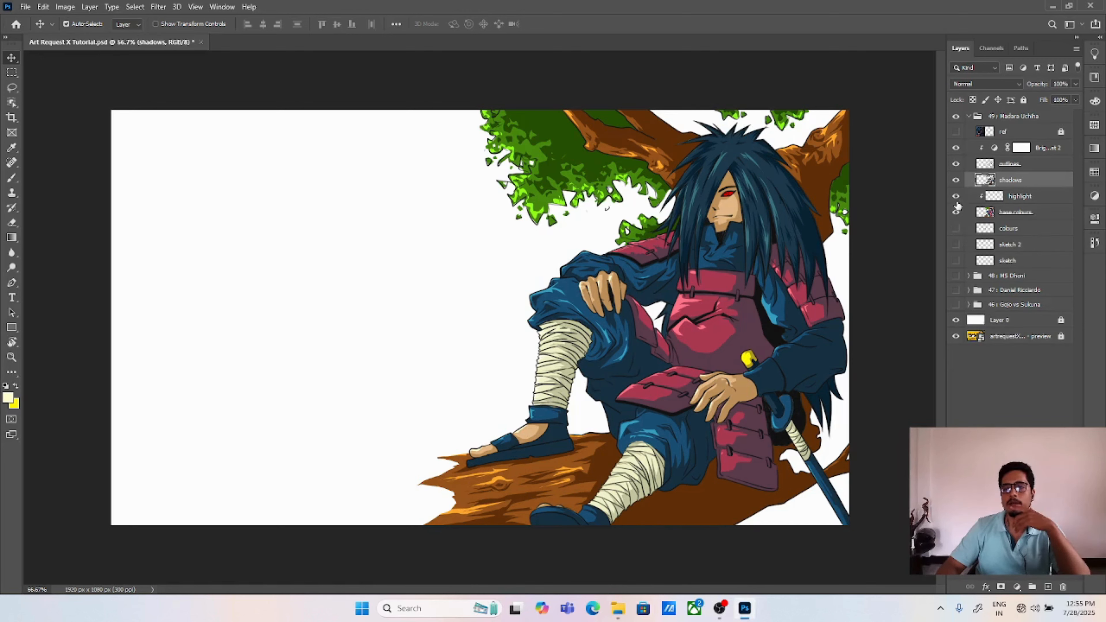
left_click_drag(956, 180, 956, 213)
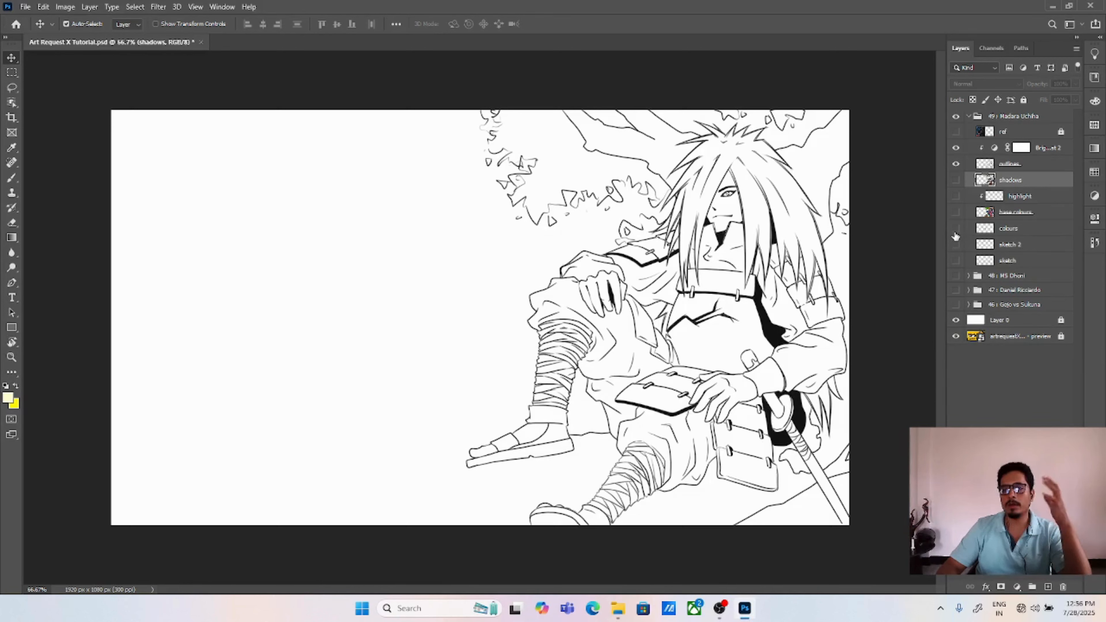
Step: Show the base colours, shadows and highlight layers one after another to review how the colouring builds up
left_click(956, 213)
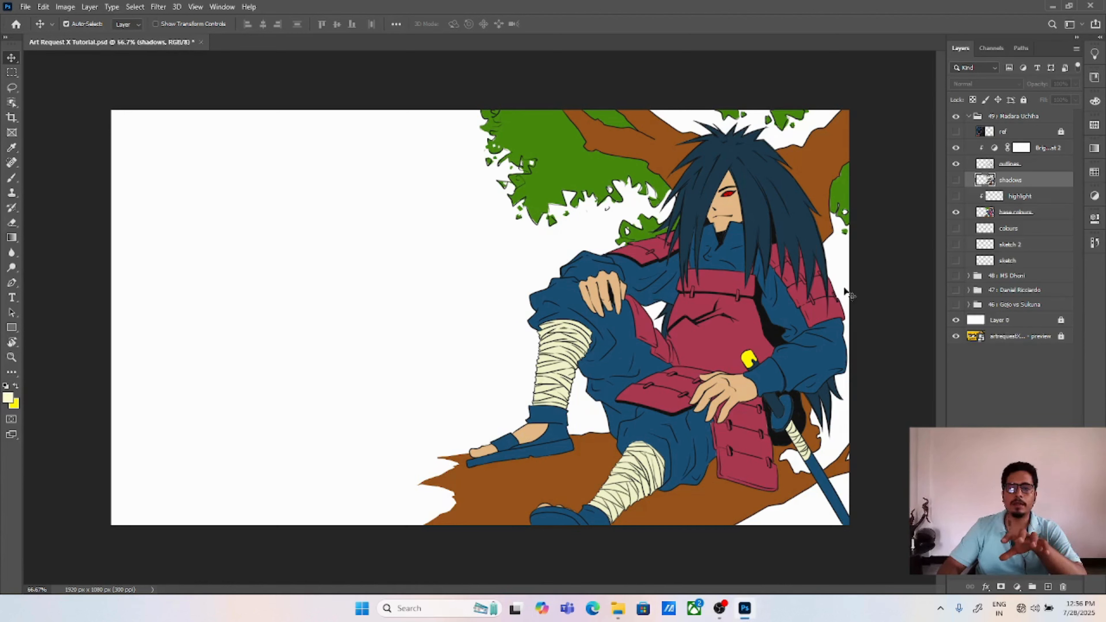
left_click(955, 180)
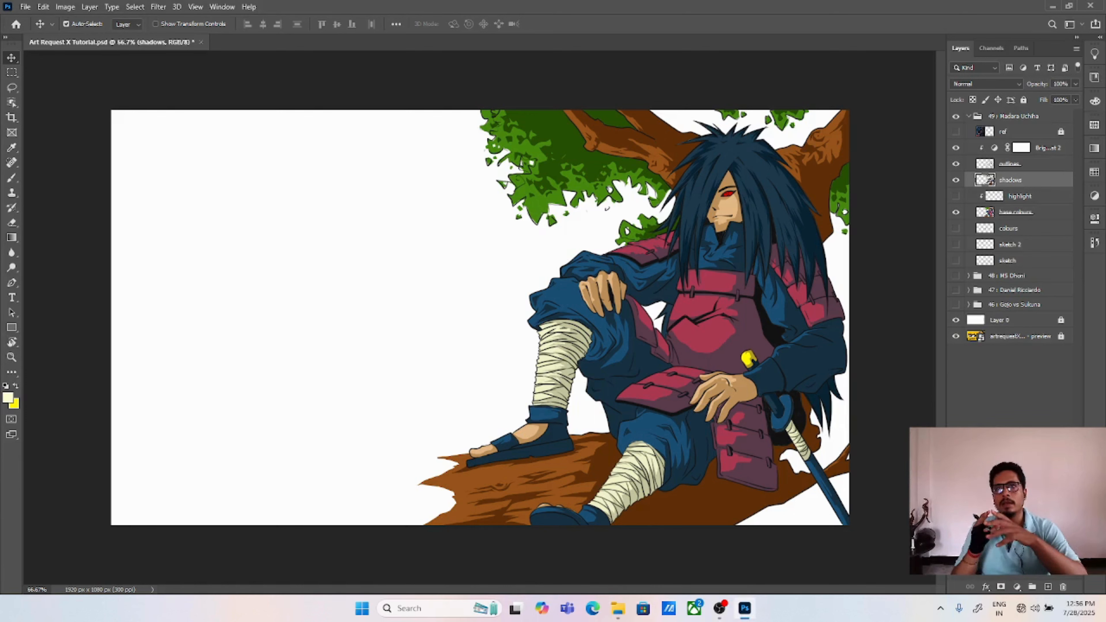
left_click(955, 180)
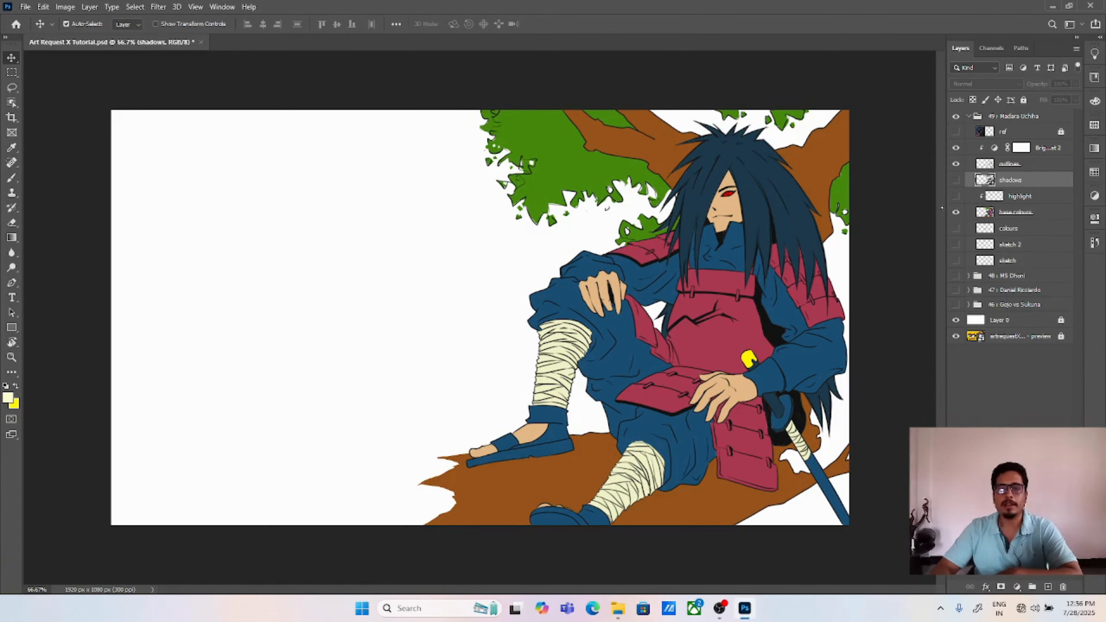
left_click(956, 180)
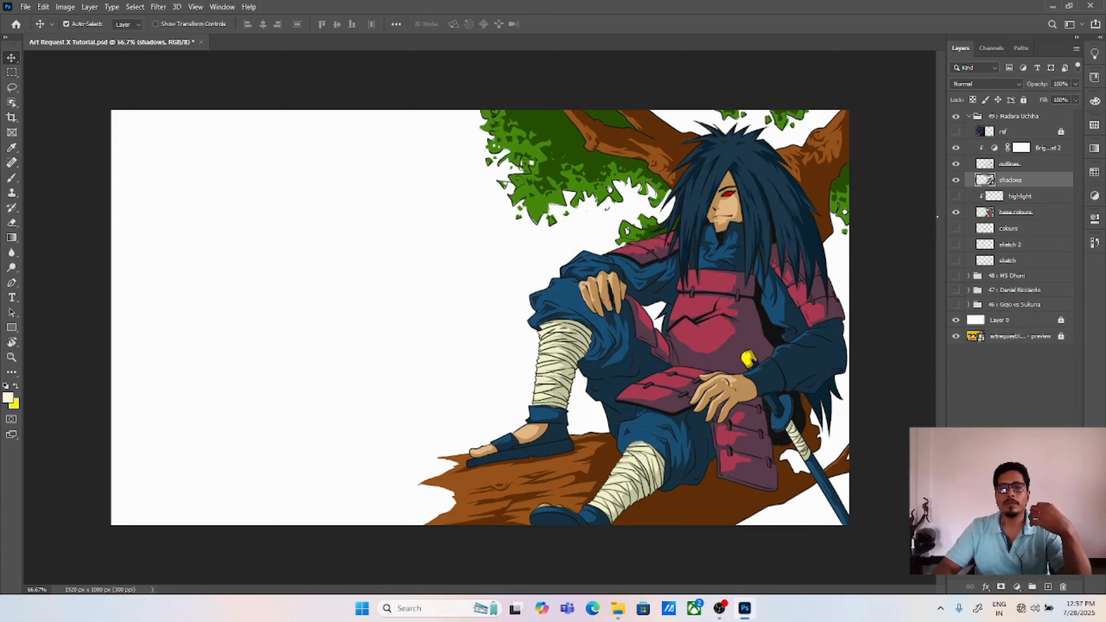
left_click(955, 196)
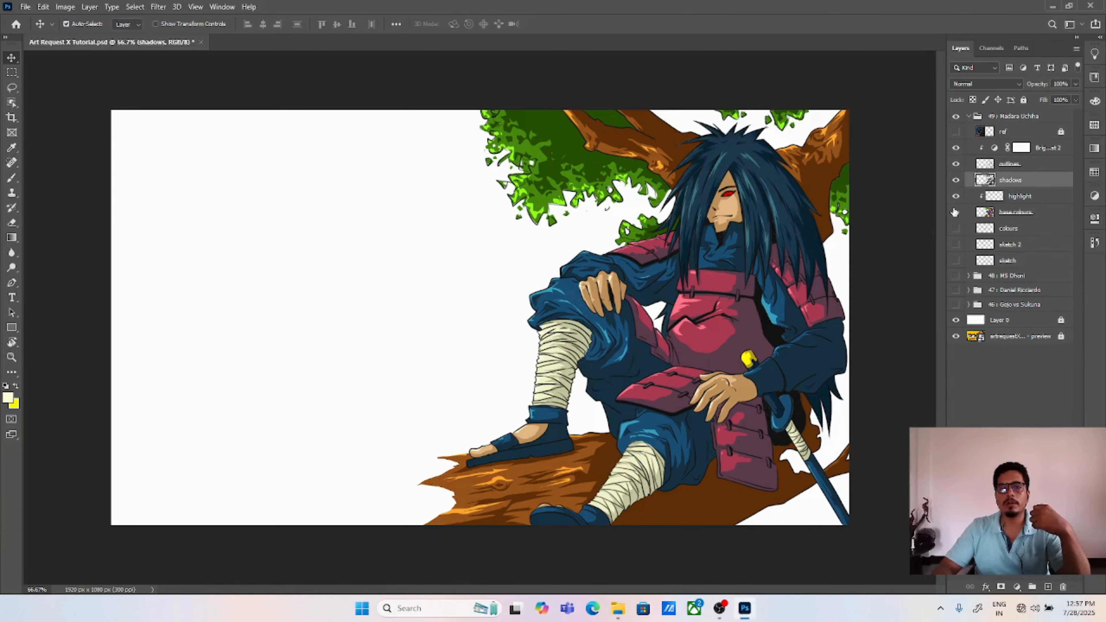
Step: Toggle the highlight layer's visibility repeatedly to compare the illustration with and without highlights
left_click(955, 212)
left_click(955, 196)
left_click(955, 196)
left_click(955, 196)
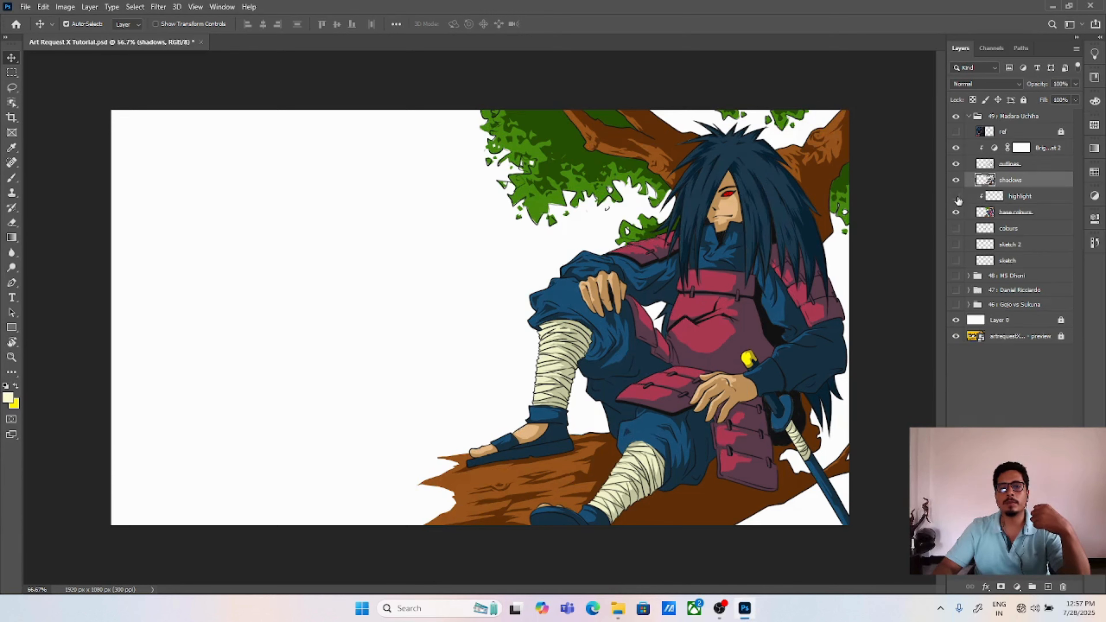
left_click(956, 198)
left_click(956, 198)
left_click(956, 198)
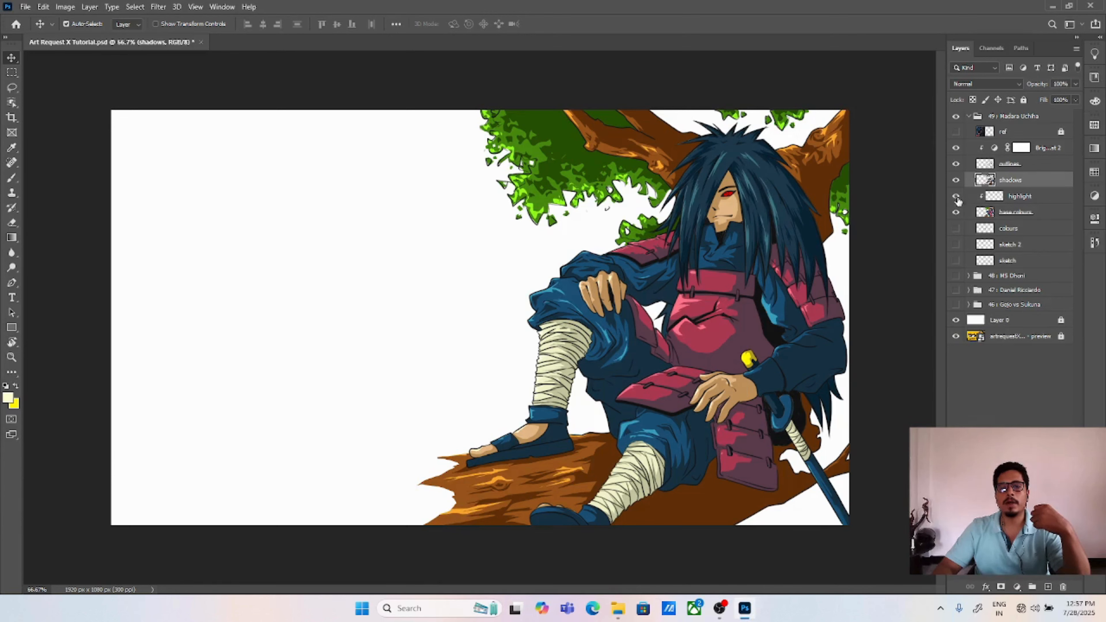
left_click(956, 198)
left_click(956, 198)
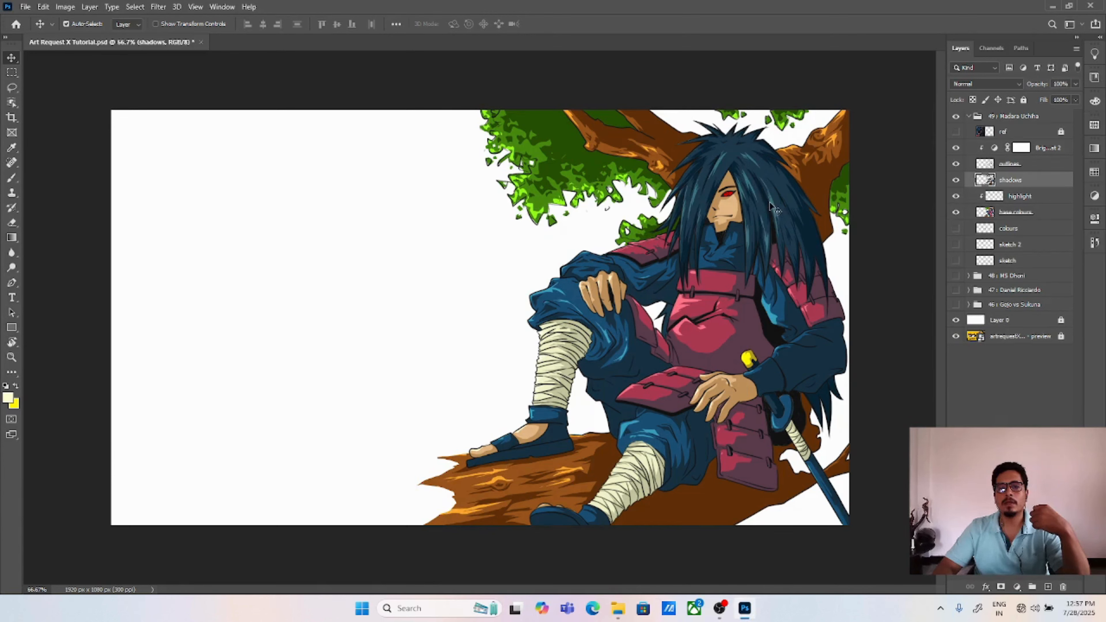
left_click(955, 198)
left_click(955, 198)
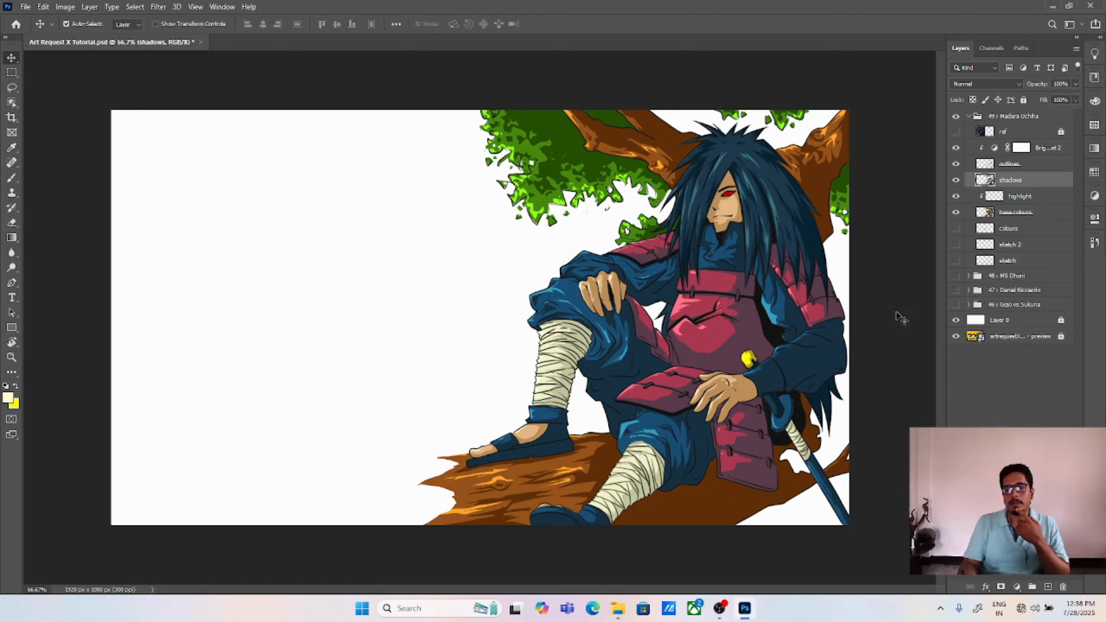
Step: Toggle the shadows layer's visibility to compare the illustration with and without shading
left_click(955, 180)
left_click(955, 180)
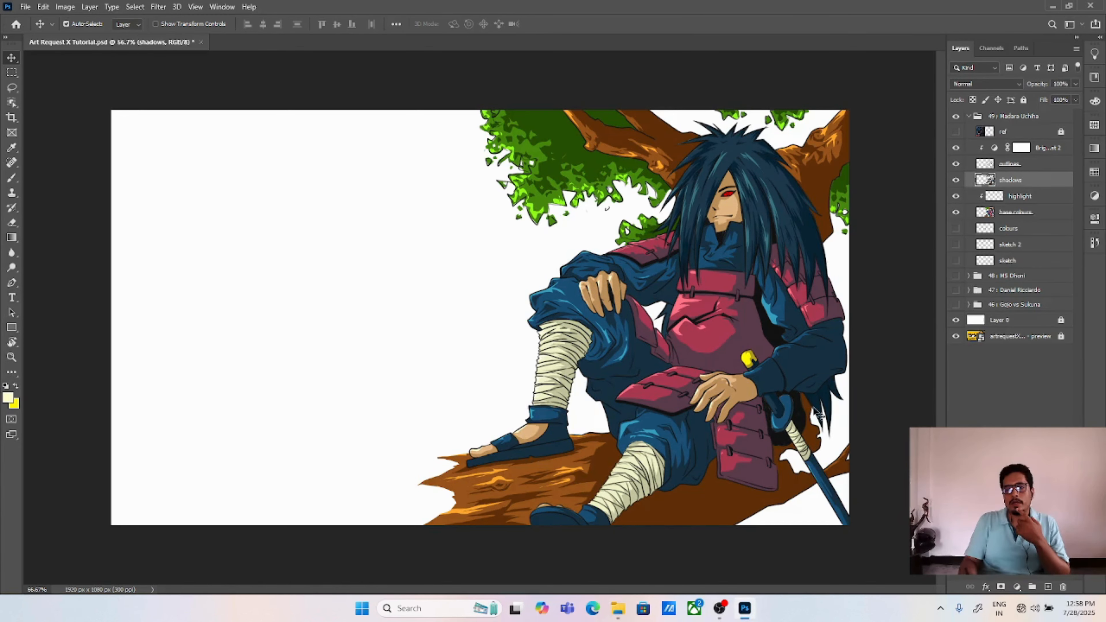
left_click(955, 180)
left_click(955, 180)
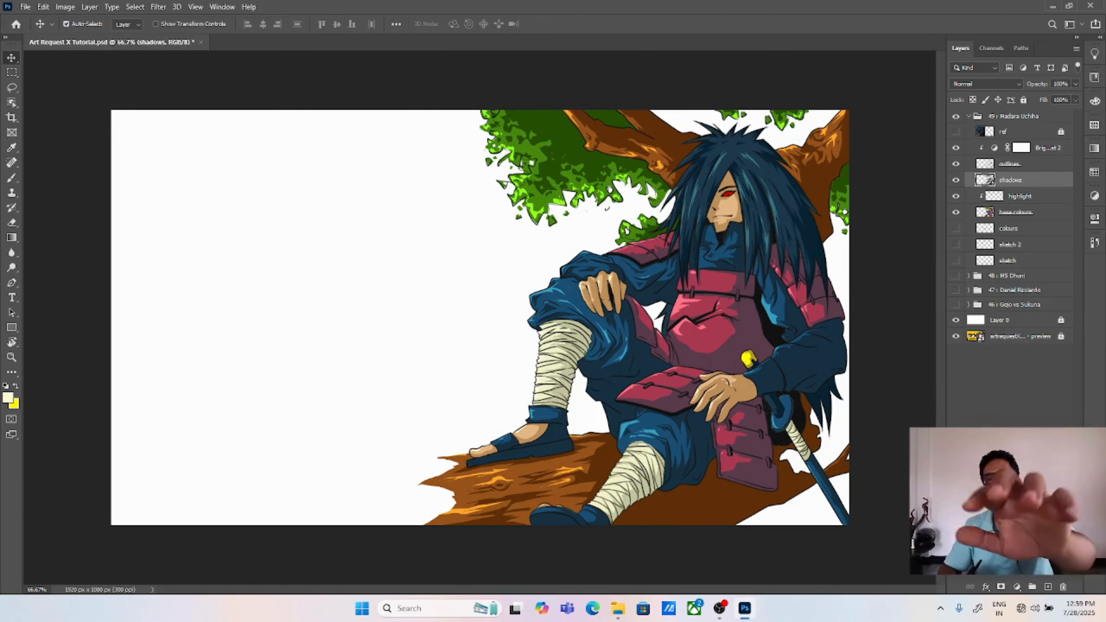
left_click(719, 607)
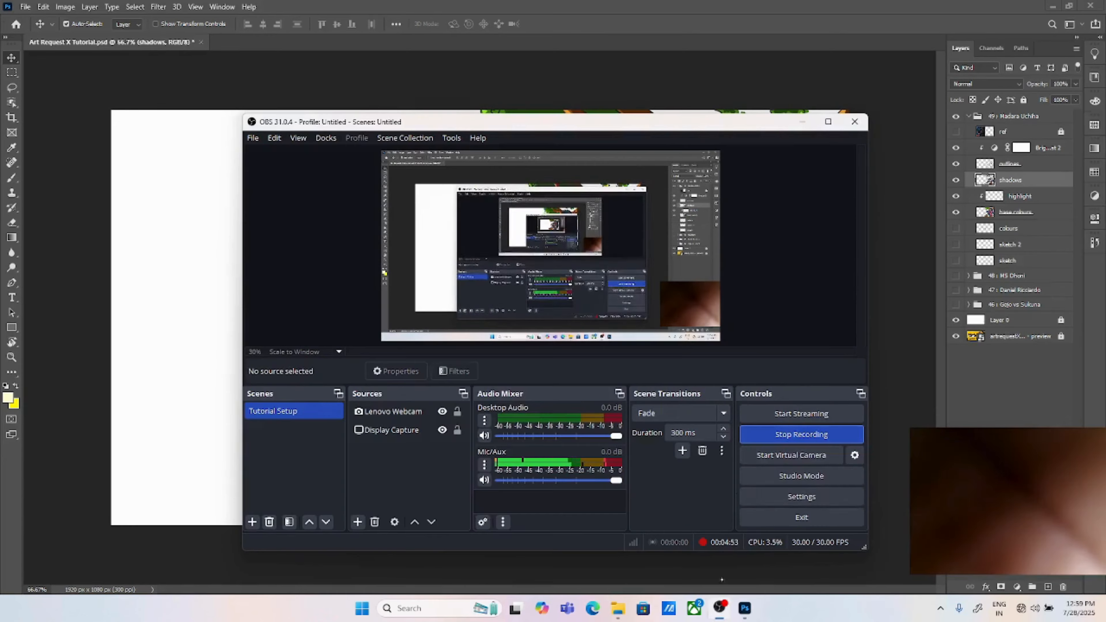